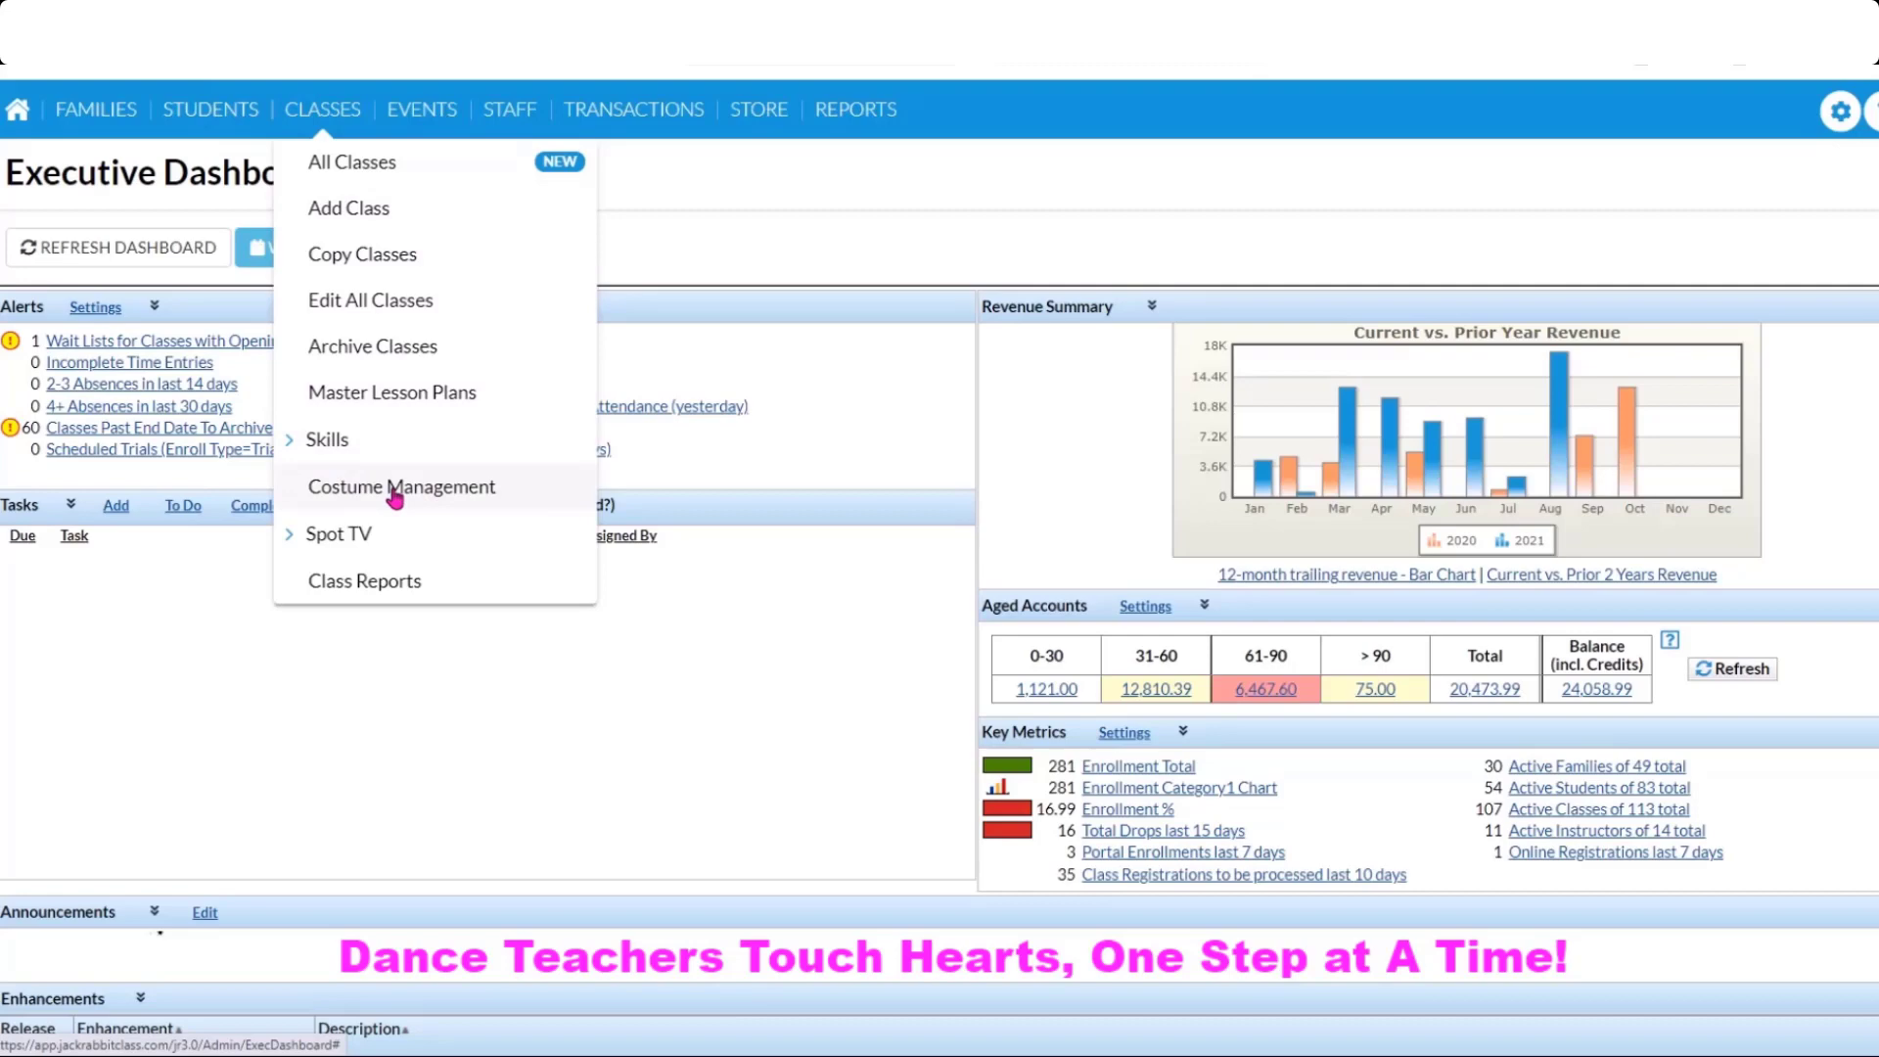
Open the Costume Management area for classes.
{"action": "mouse_move", "coordinate": [1841, 109]}
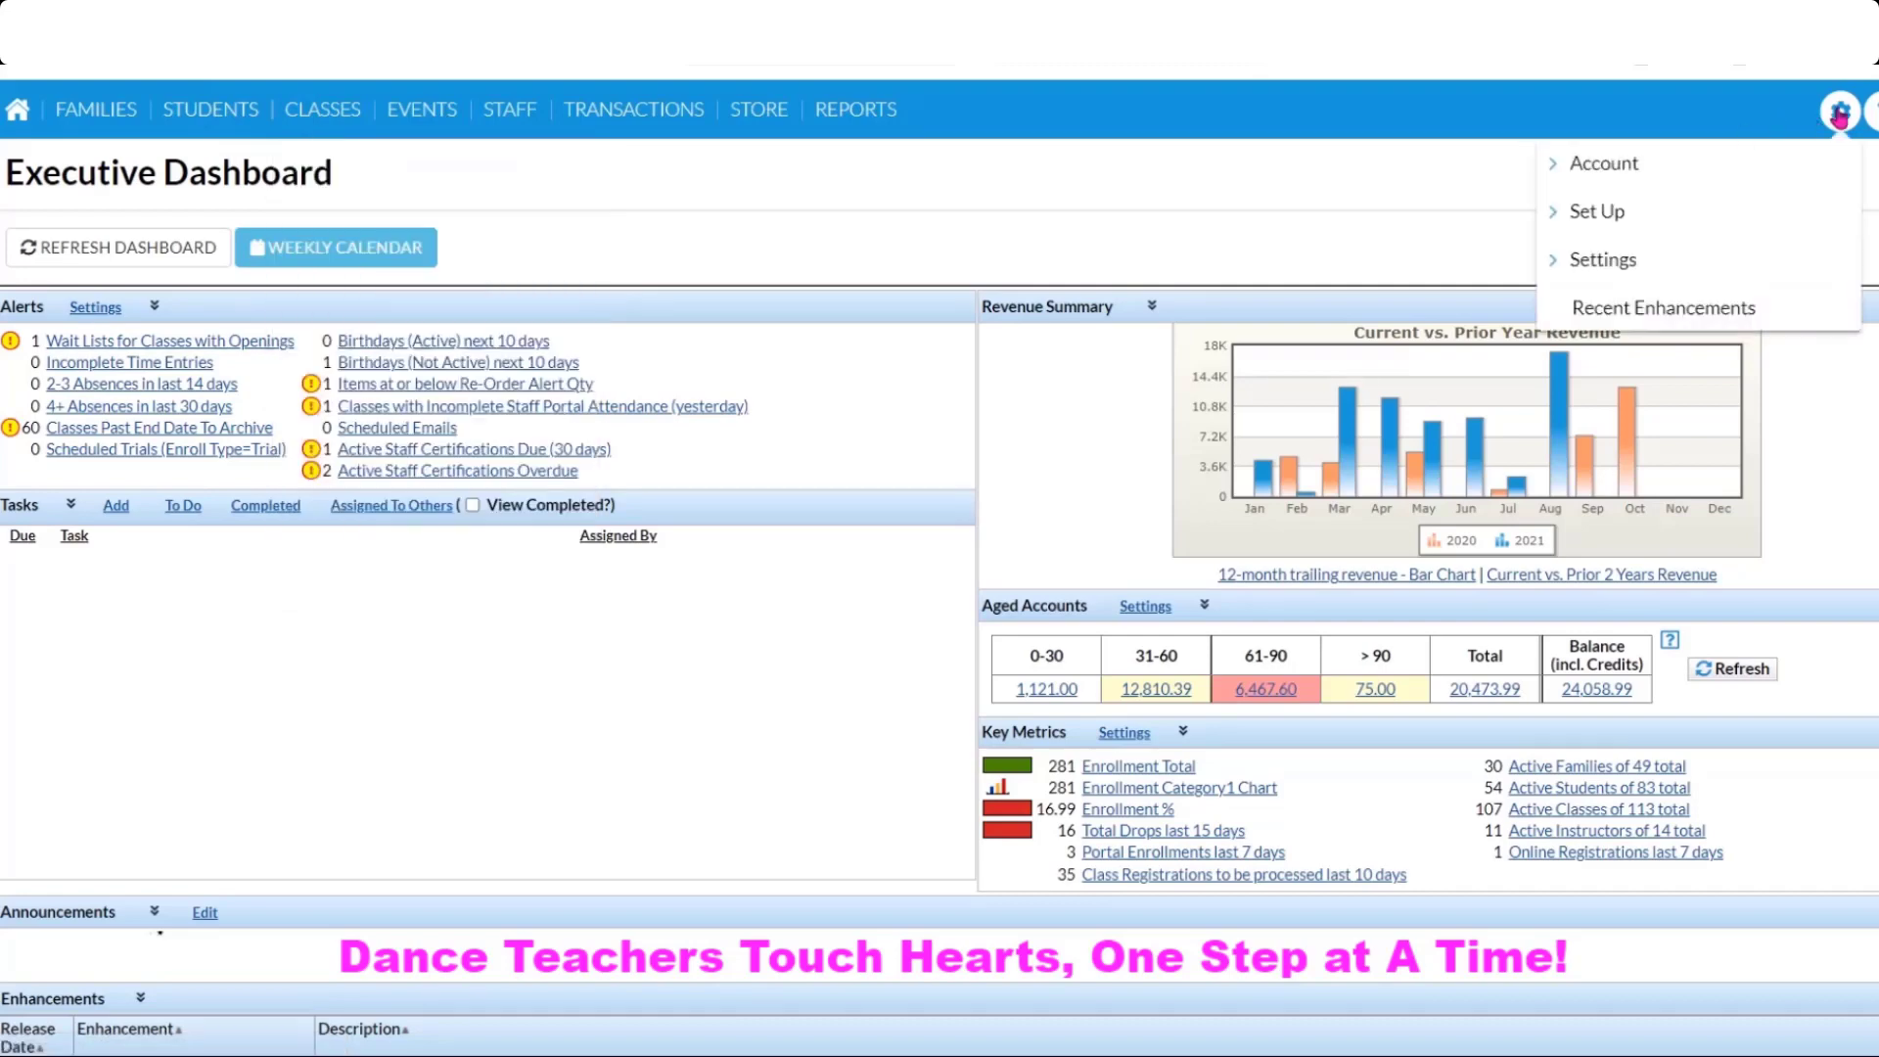
{"action": "left_click", "coordinate": [1794, 258]}
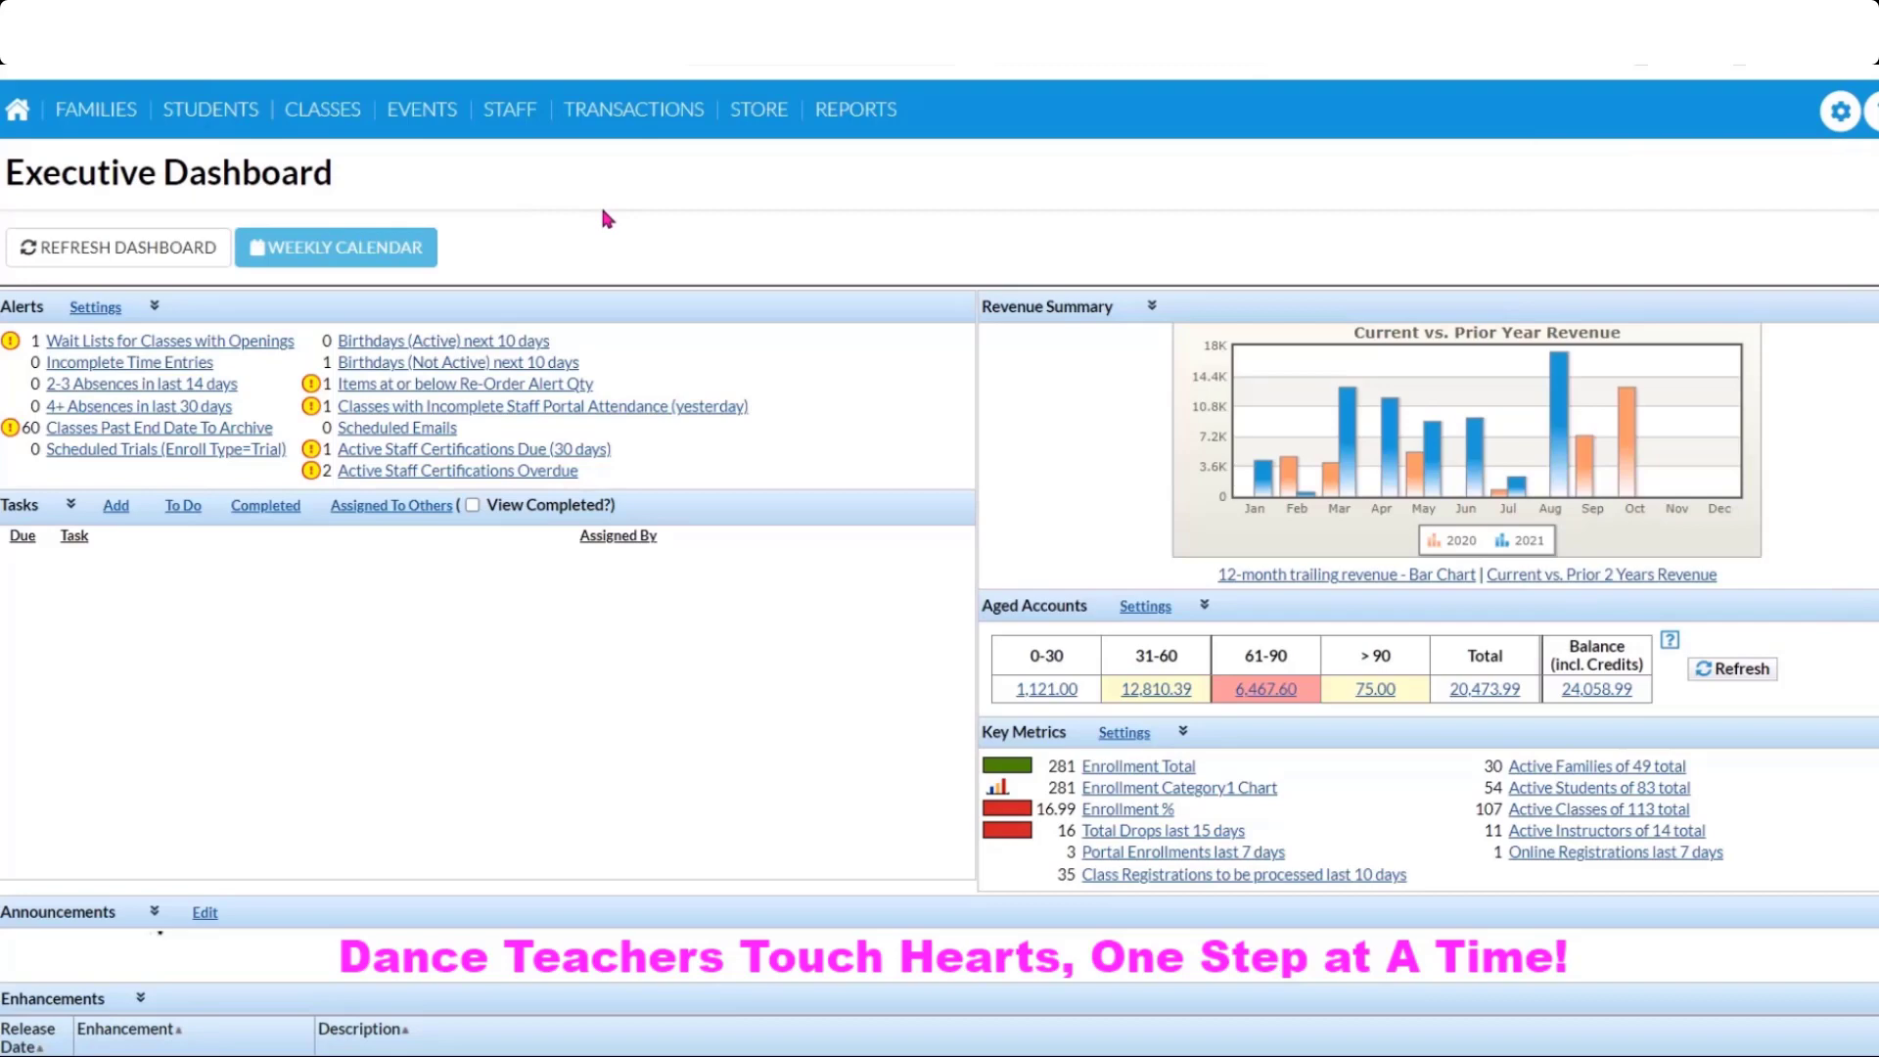
{"action": "left_click", "coordinate": [309, 122]}
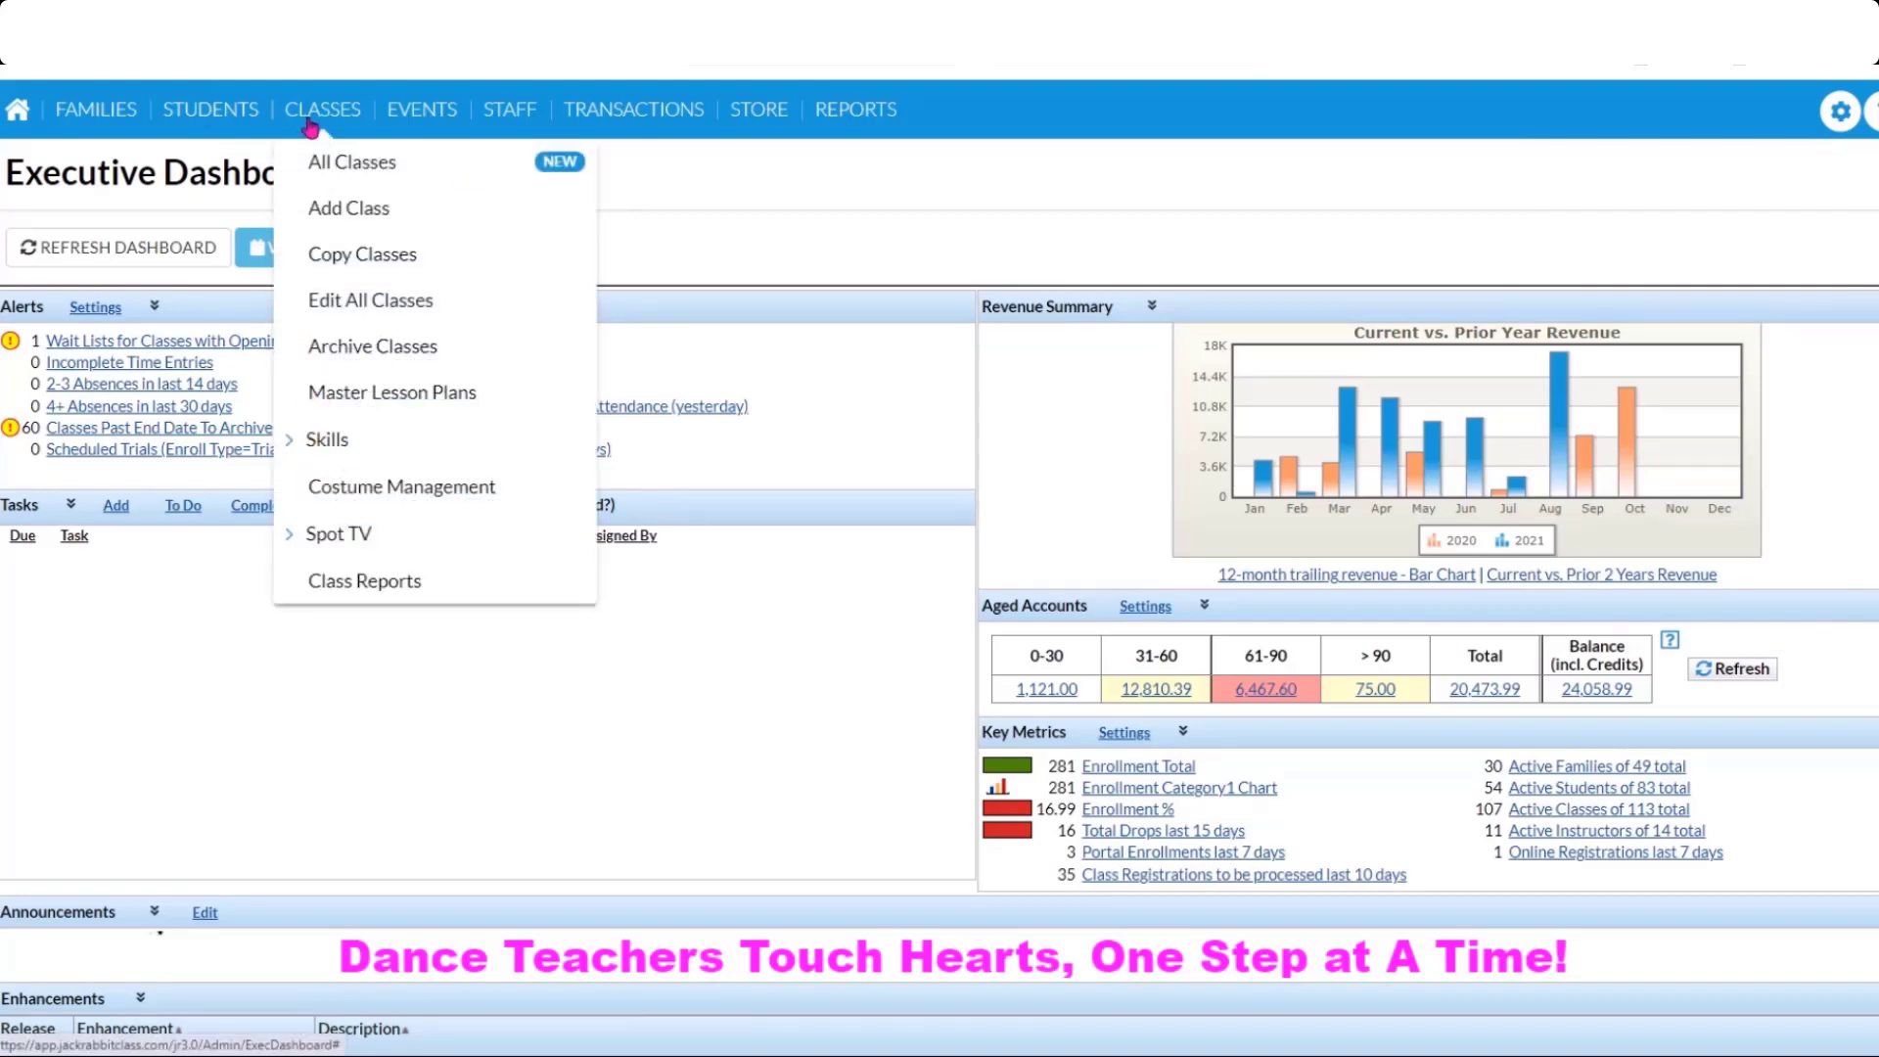
{"action": "left_click", "coordinate": [432, 490]}
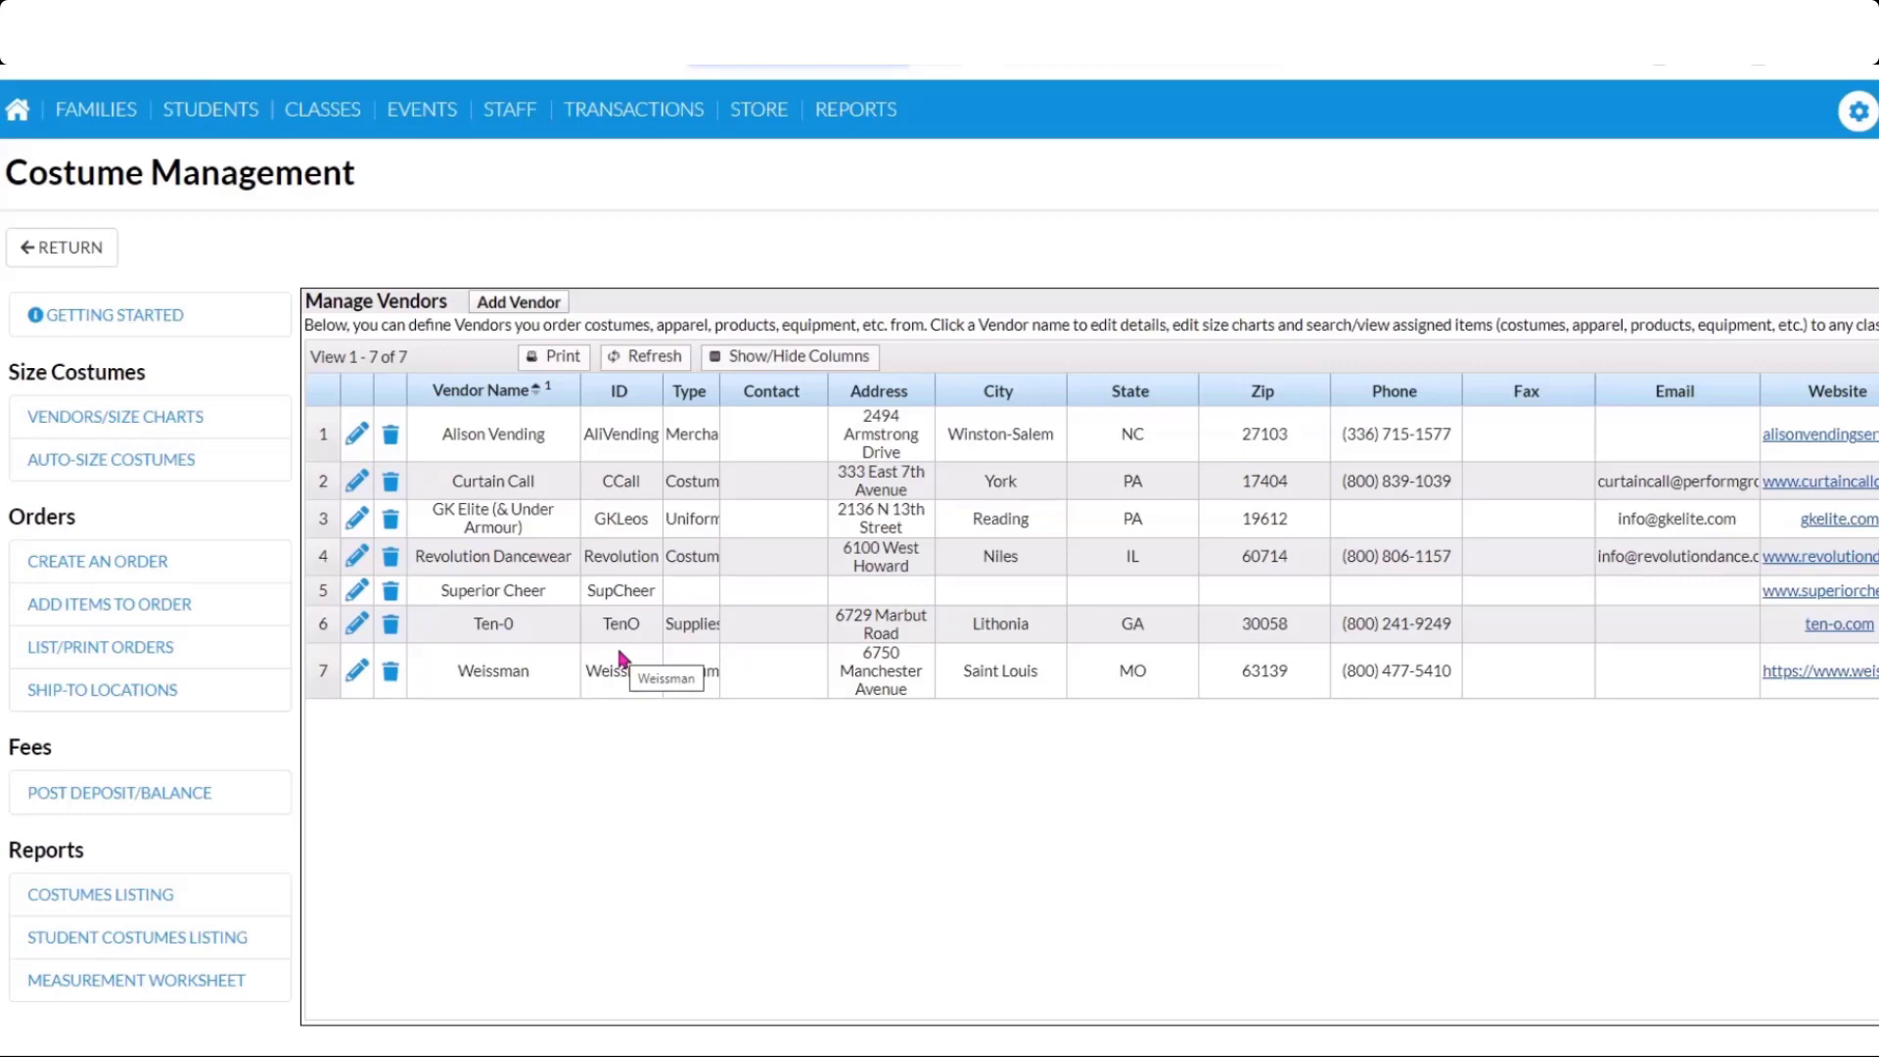
Open the Getting Started guide for costume management and highlight its User Permissions section.
{"action": "left_click", "coordinate": [134, 317]}
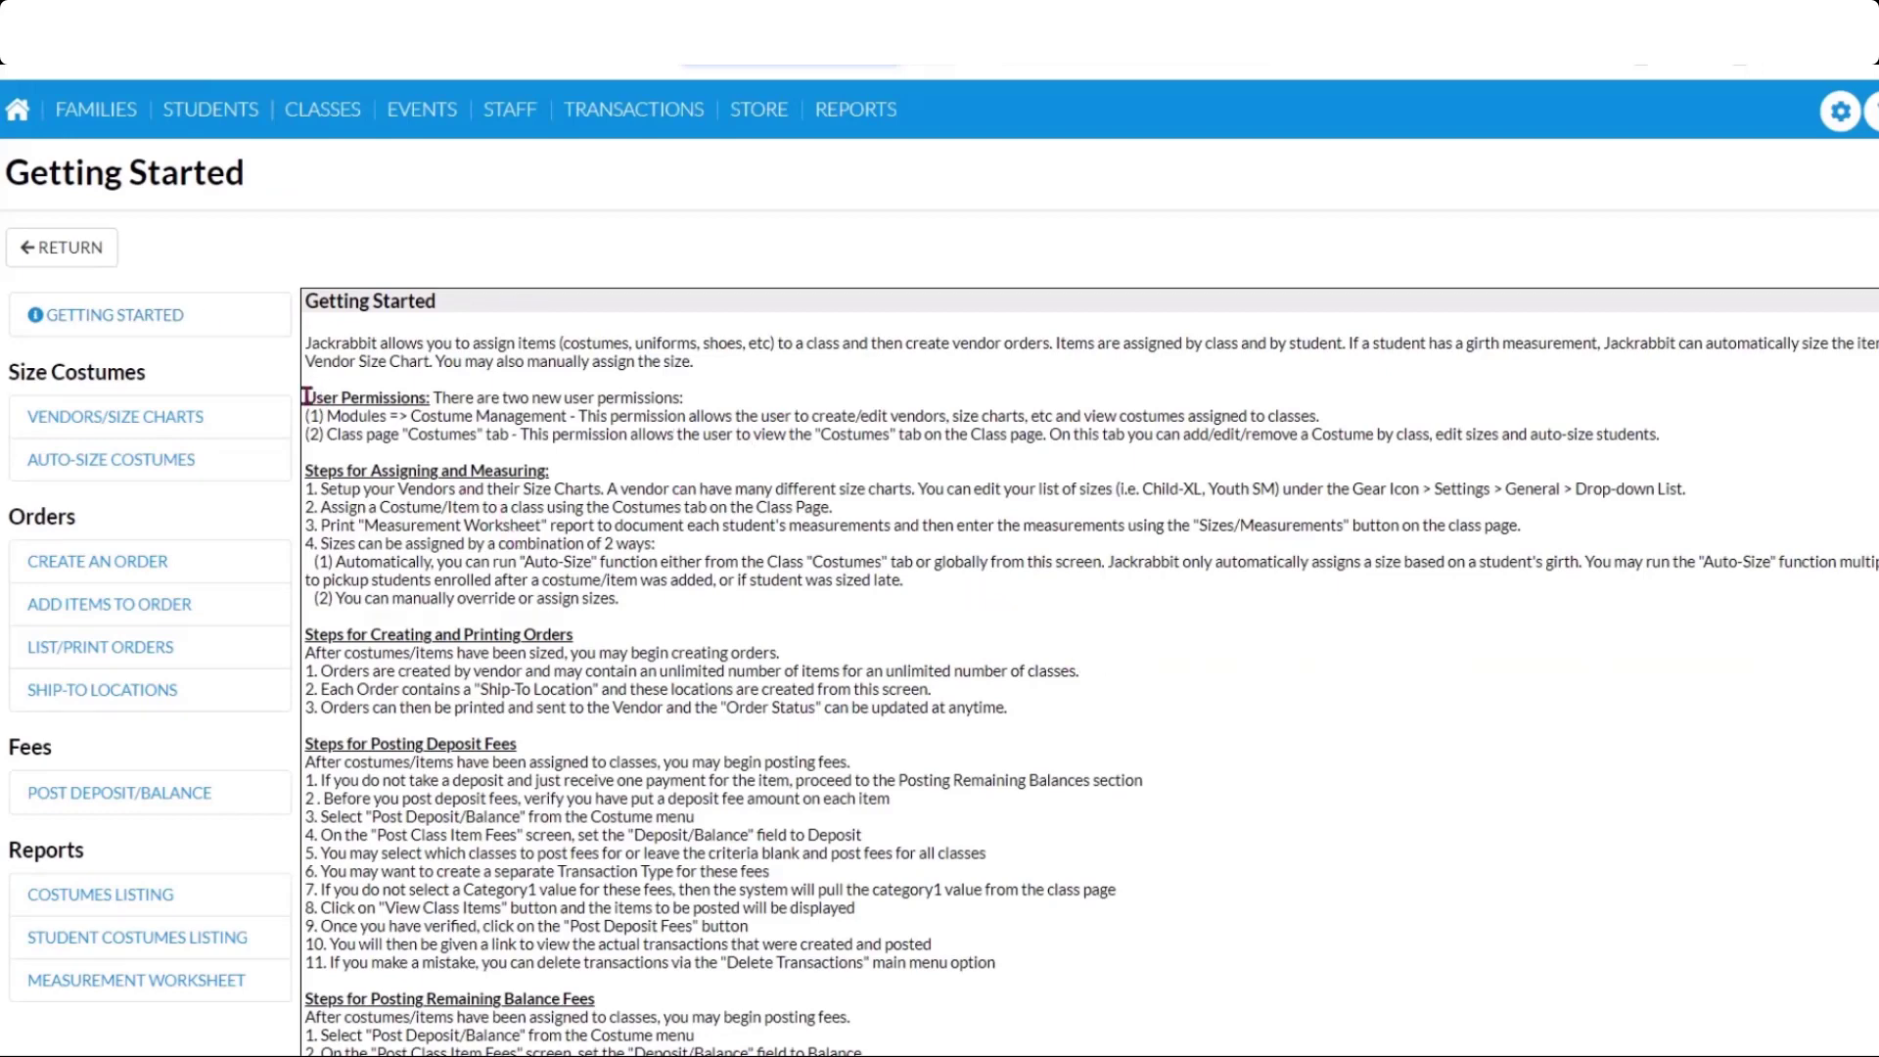
{"action": "left_click_drag", "start_coordinate": [304, 391], "coordinate": [684, 458]}
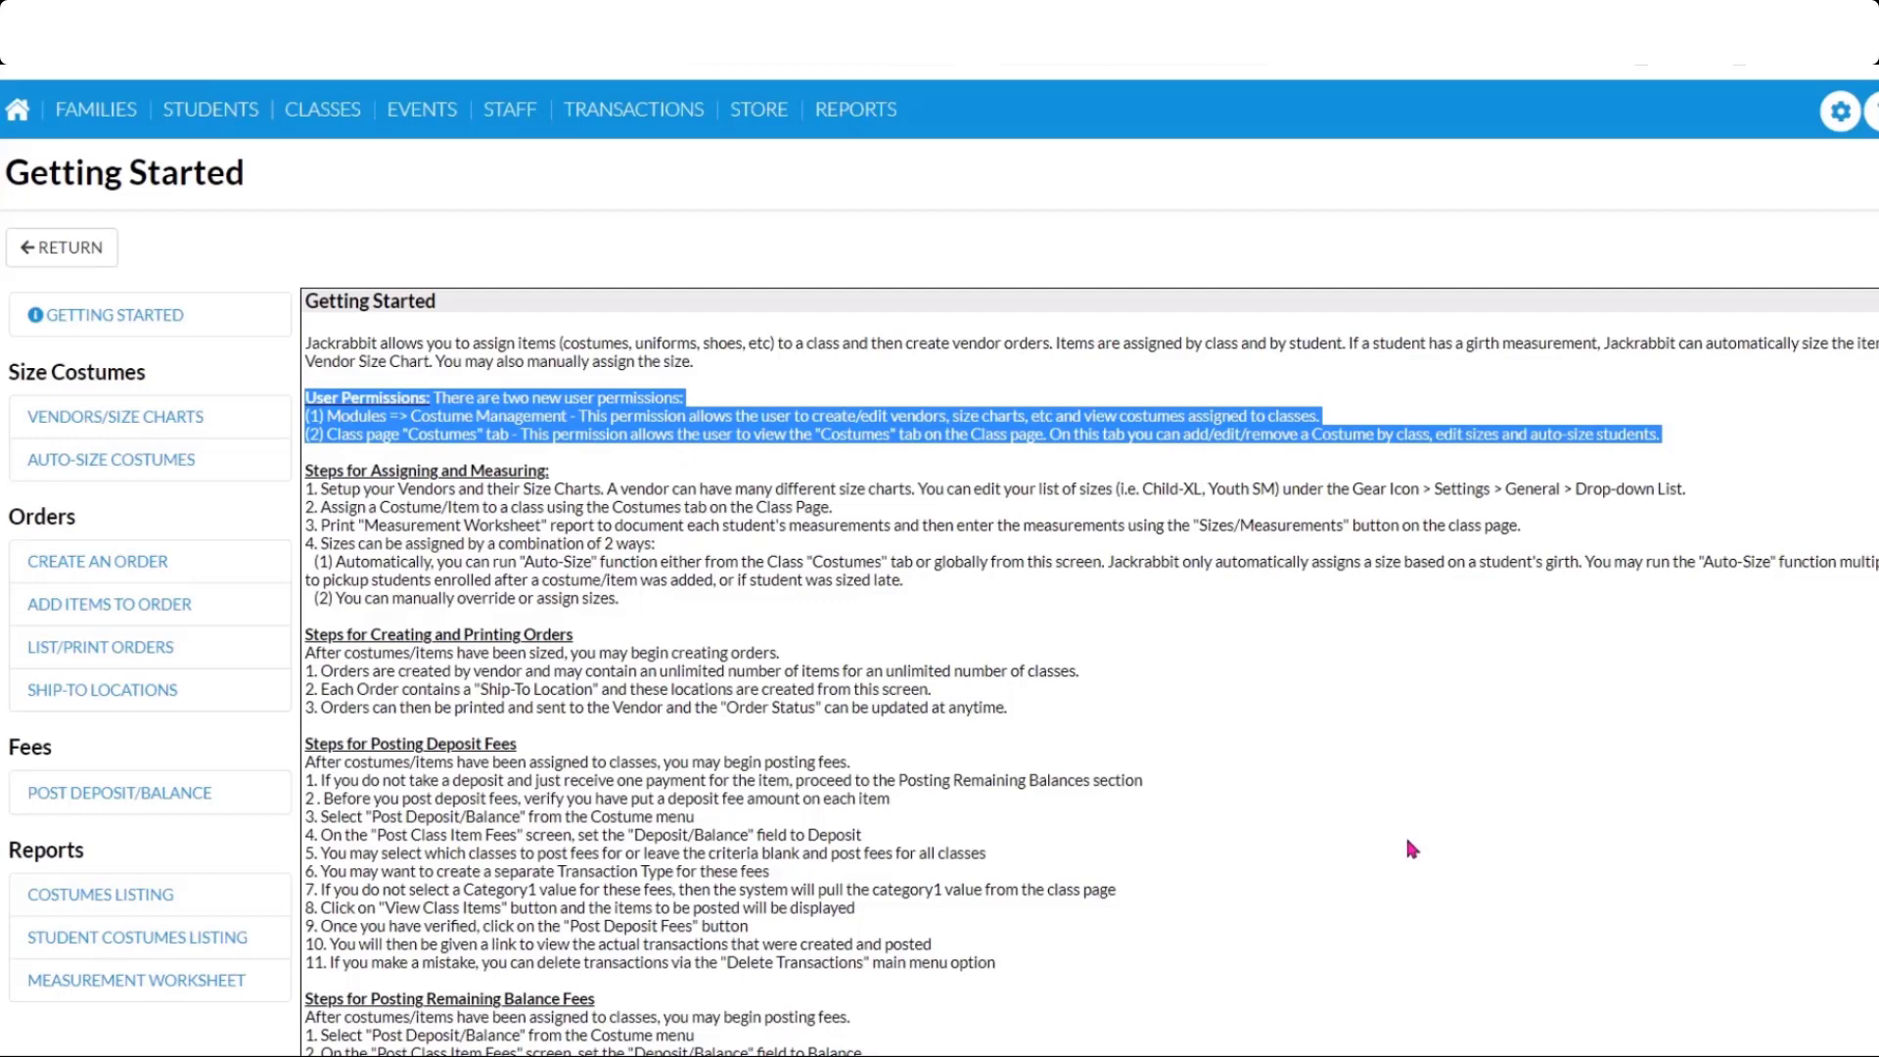
{"action": "left_click", "coordinate": [1077, 638]}
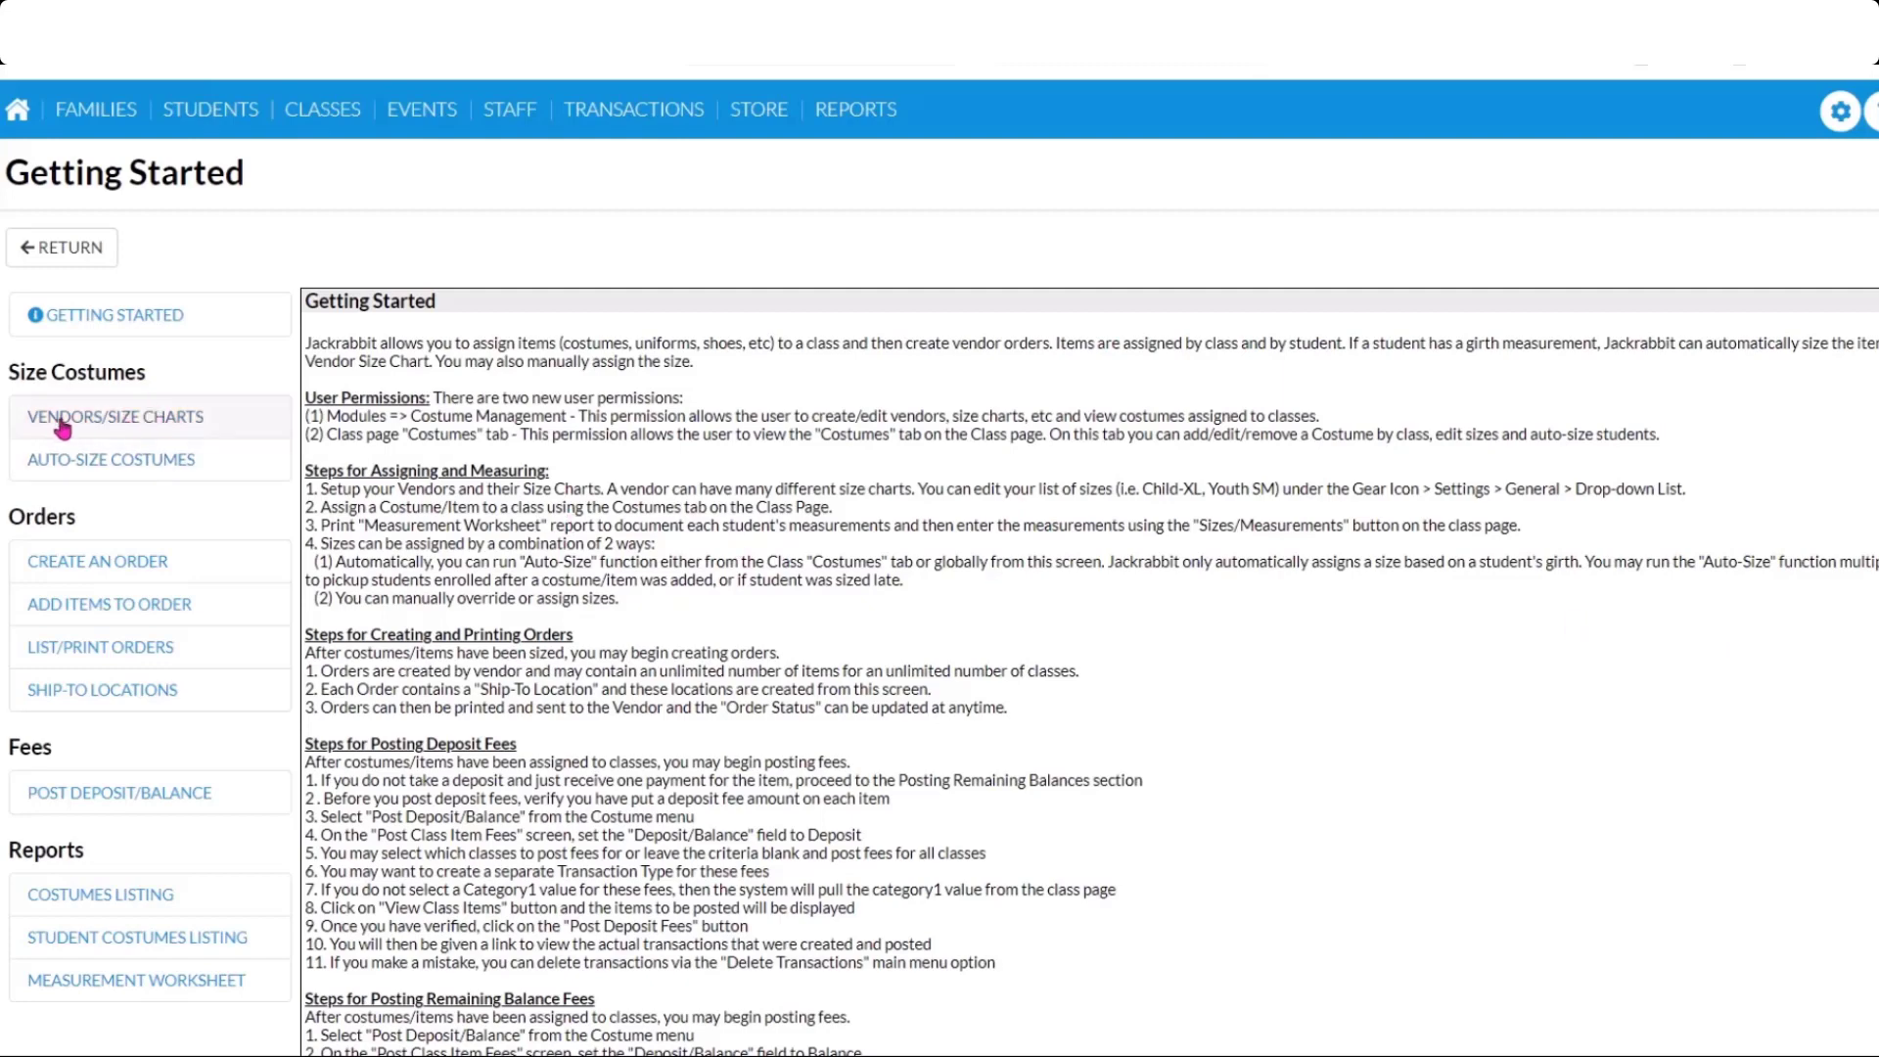
Open the costume vendor list, review the blank Add Vendor form and cancel it.
{"action": "left_click", "coordinate": [117, 429]}
{"action": "left_click", "coordinate": [537, 305]}
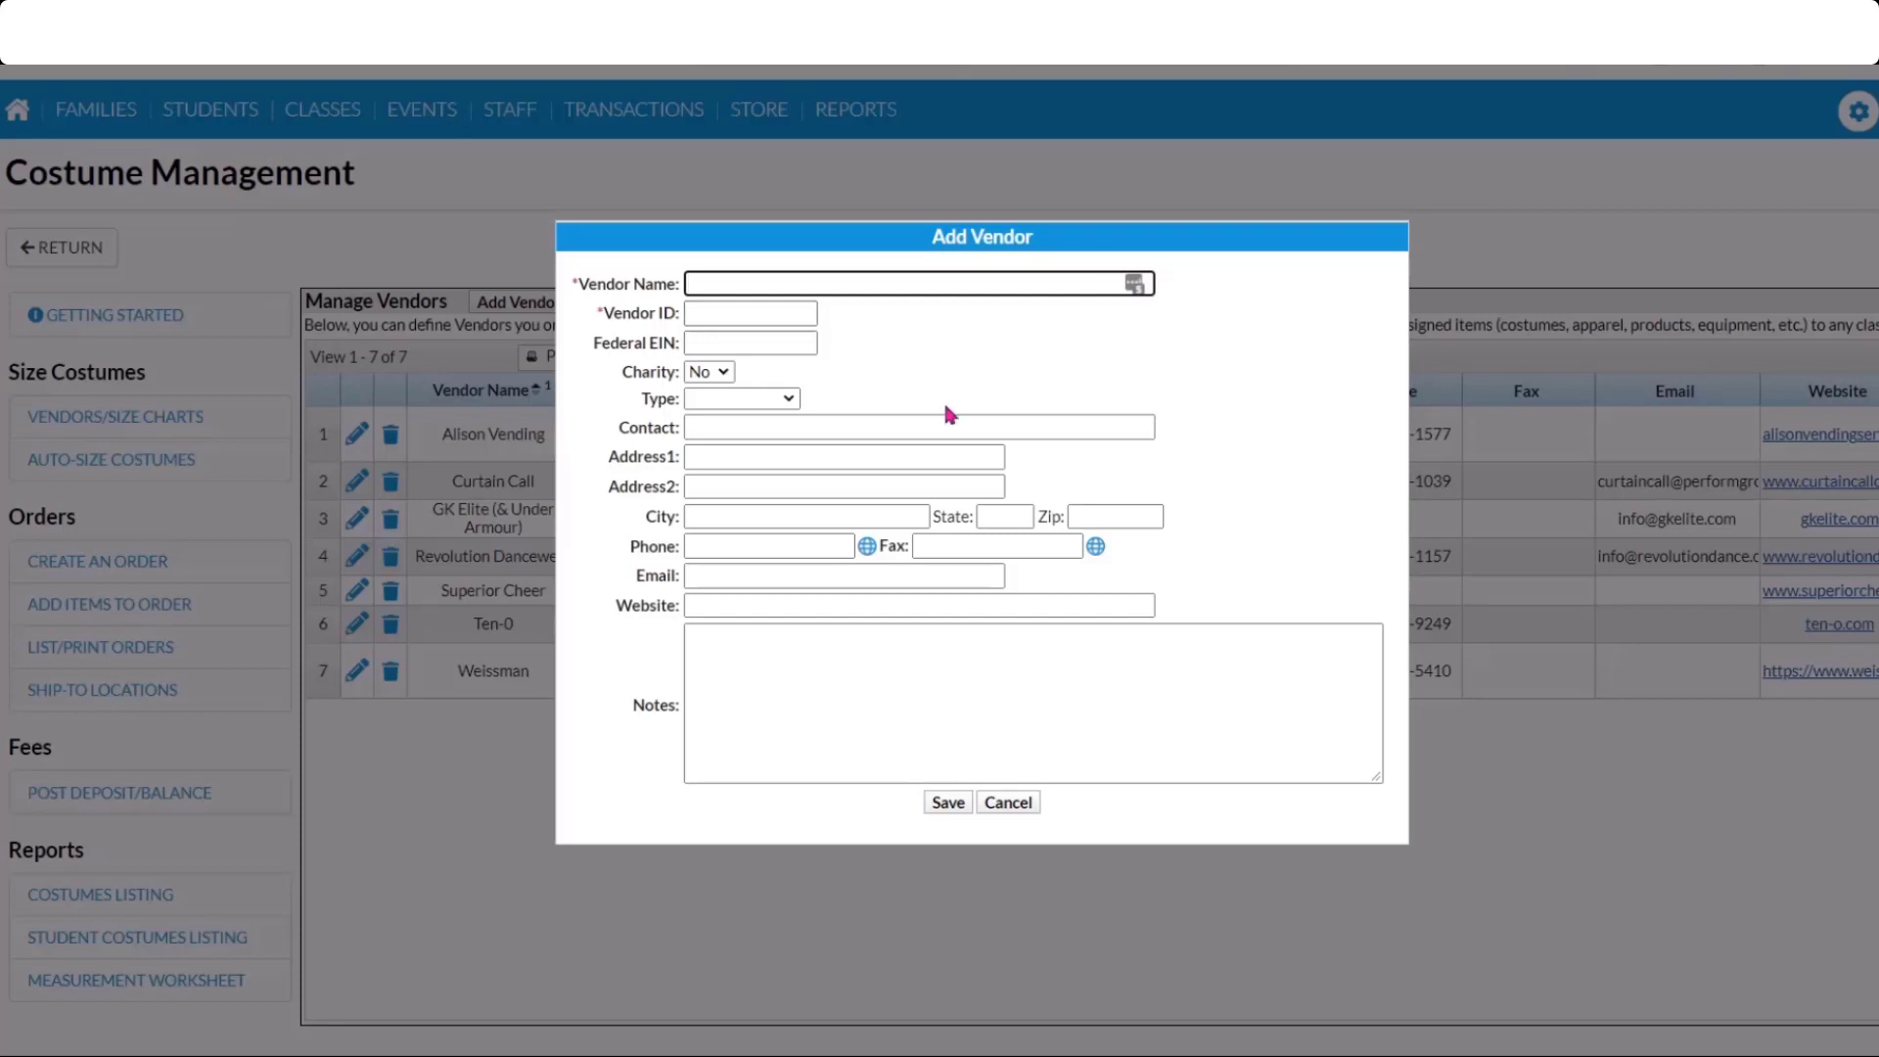
{"action": "left_click", "coordinate": [1008, 803]}
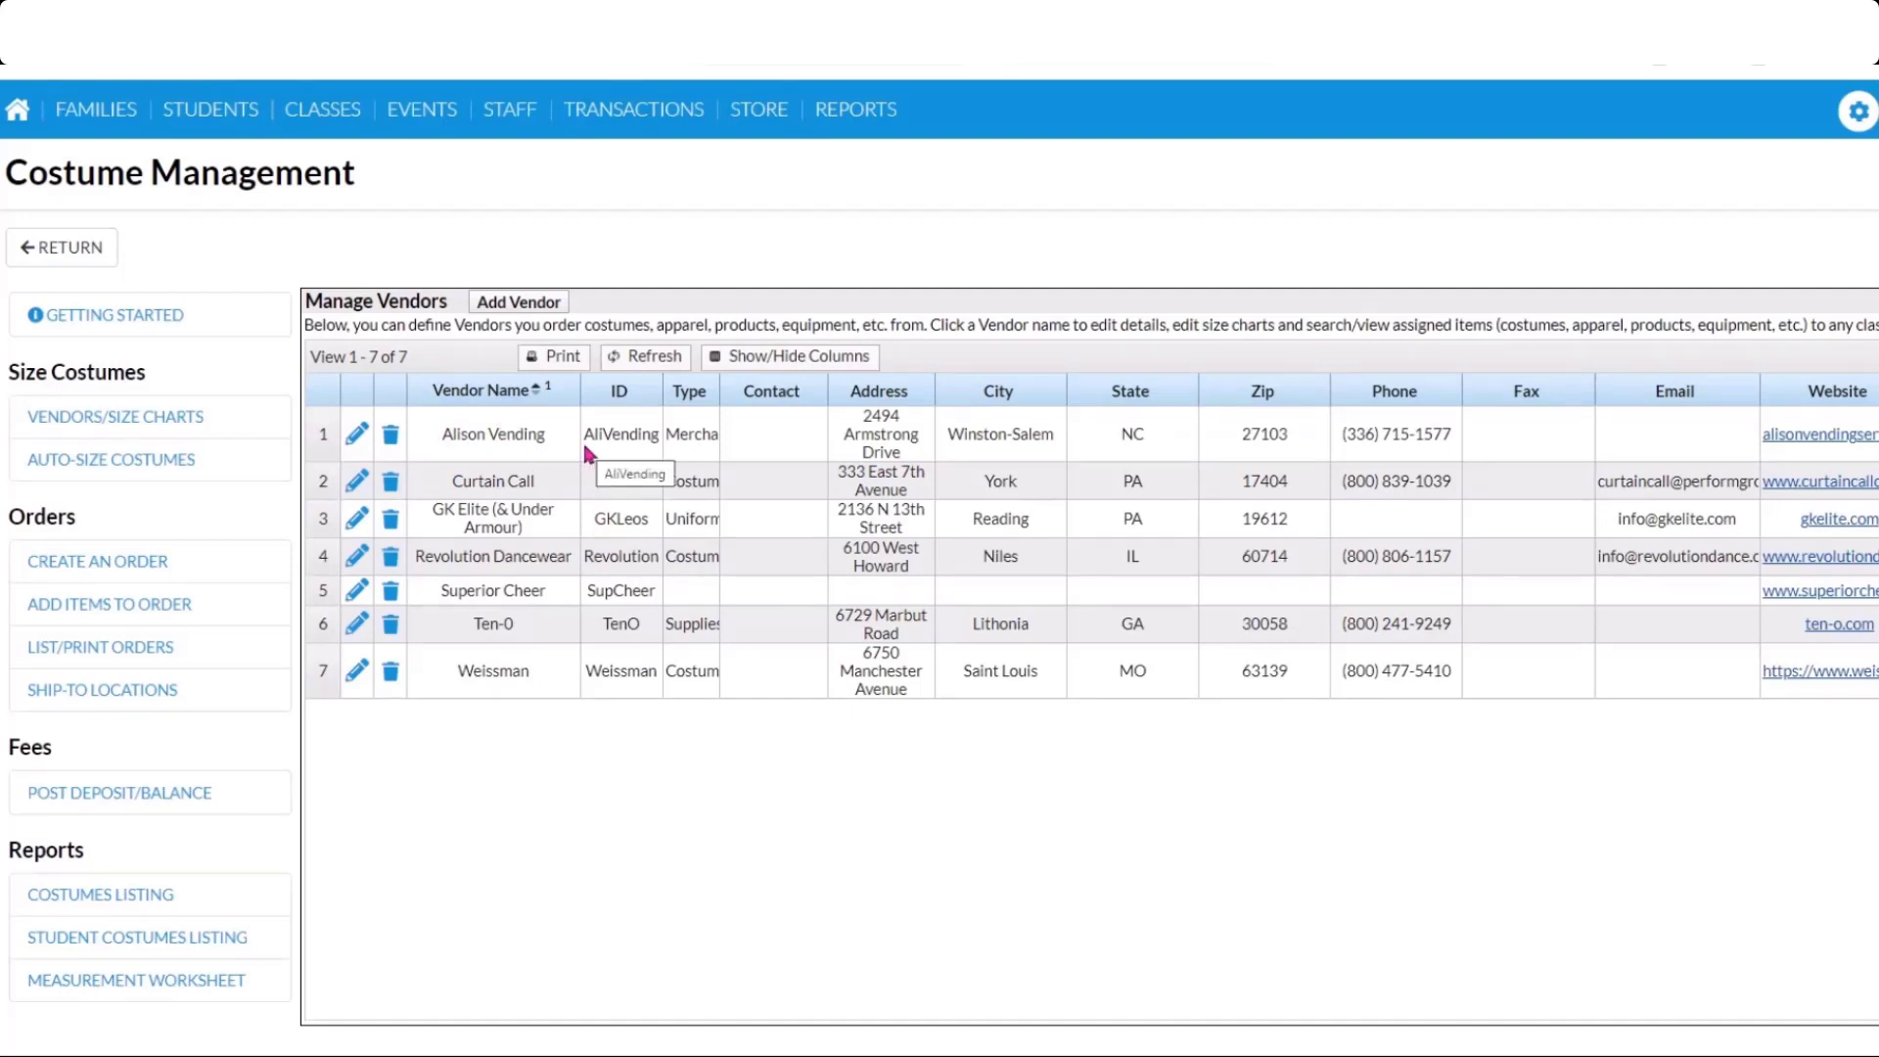
Open the Weissman vendor record and review its size charts and the available chart filters.
{"action": "left_click", "coordinate": [357, 675]}
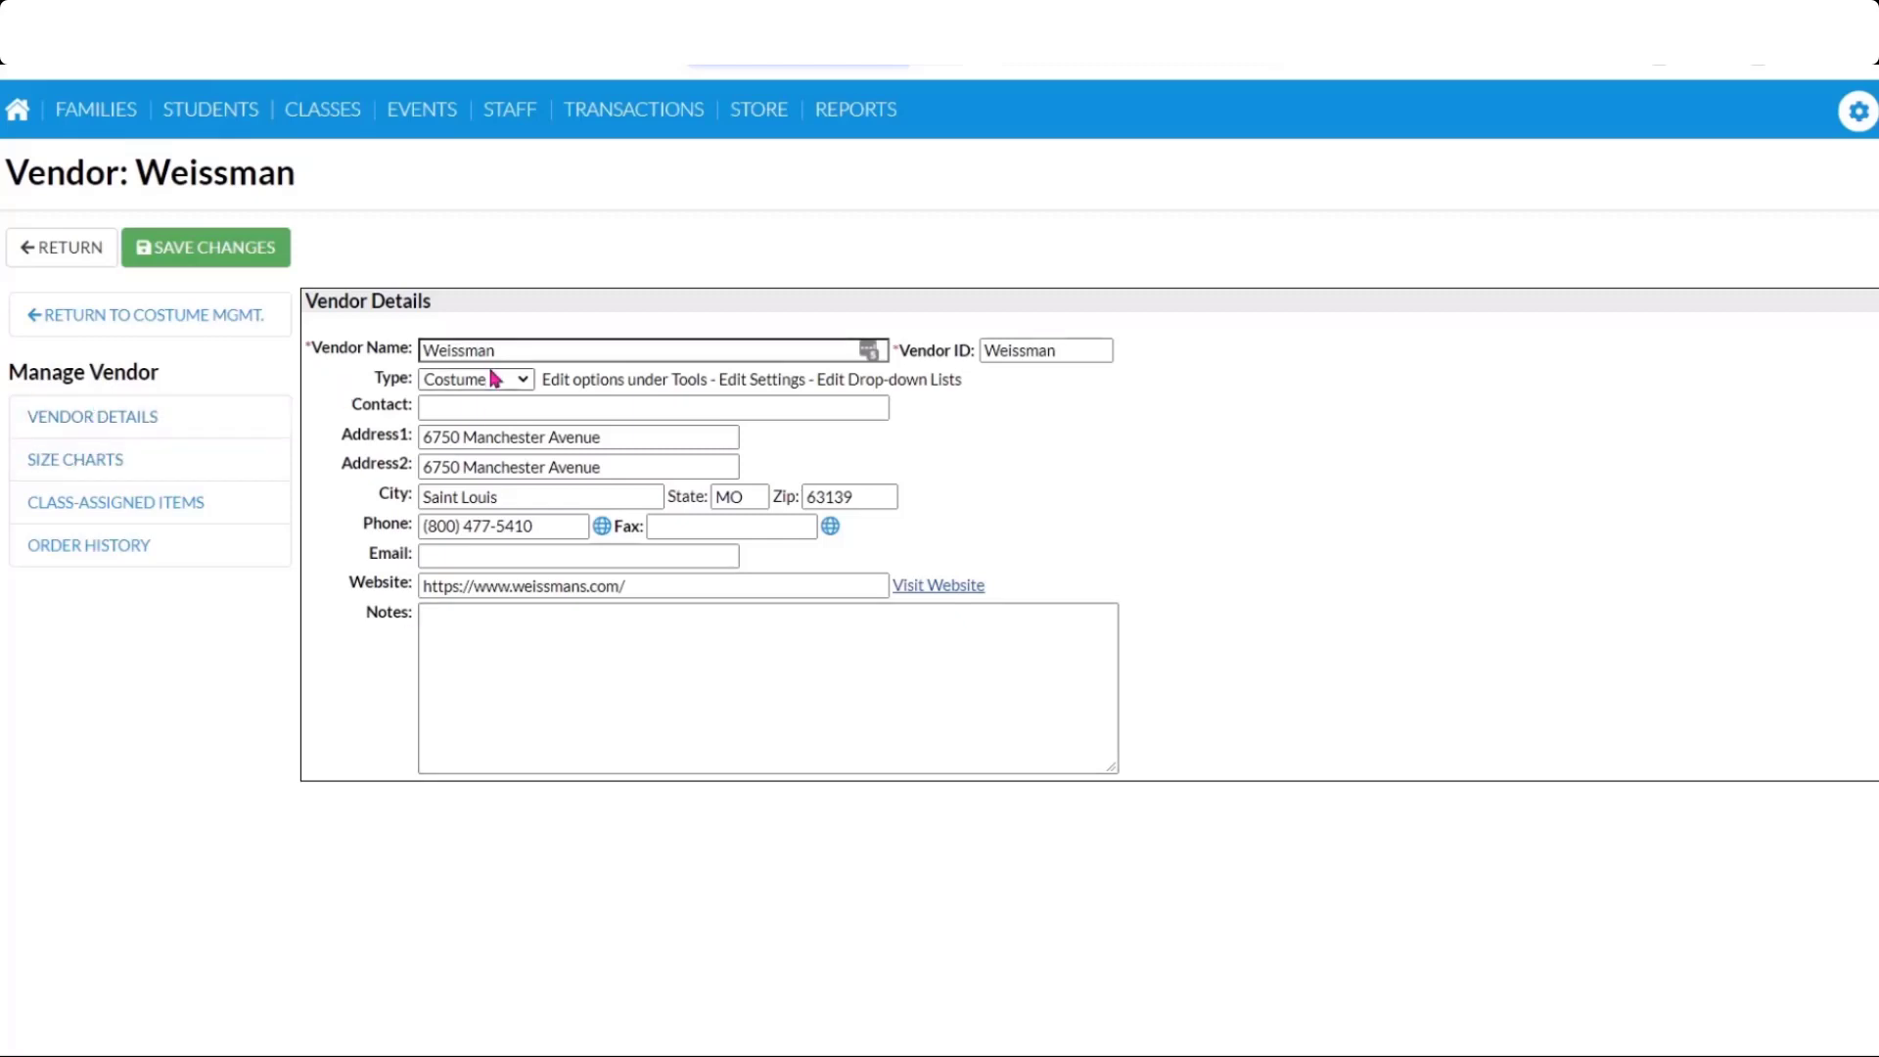
{"action": "left_click", "coordinate": [78, 464]}
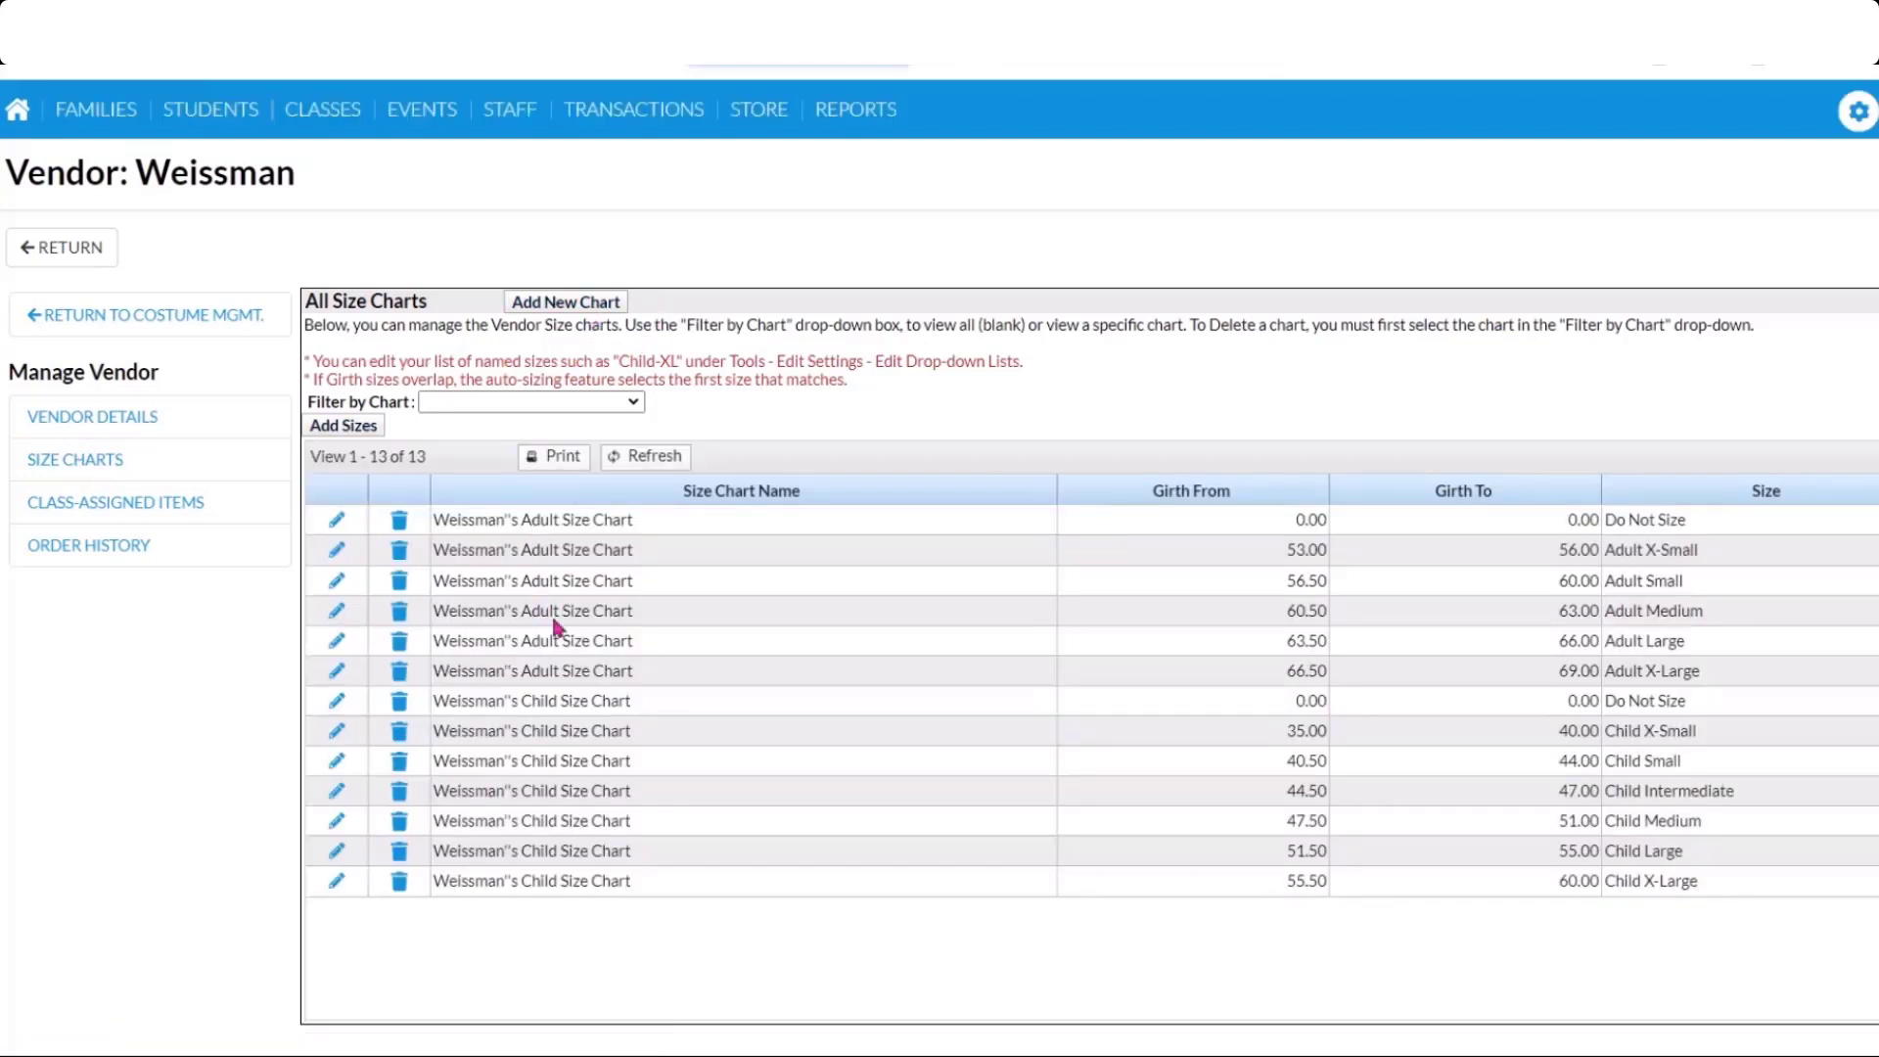
{"action": "left_click", "coordinate": [558, 401]}
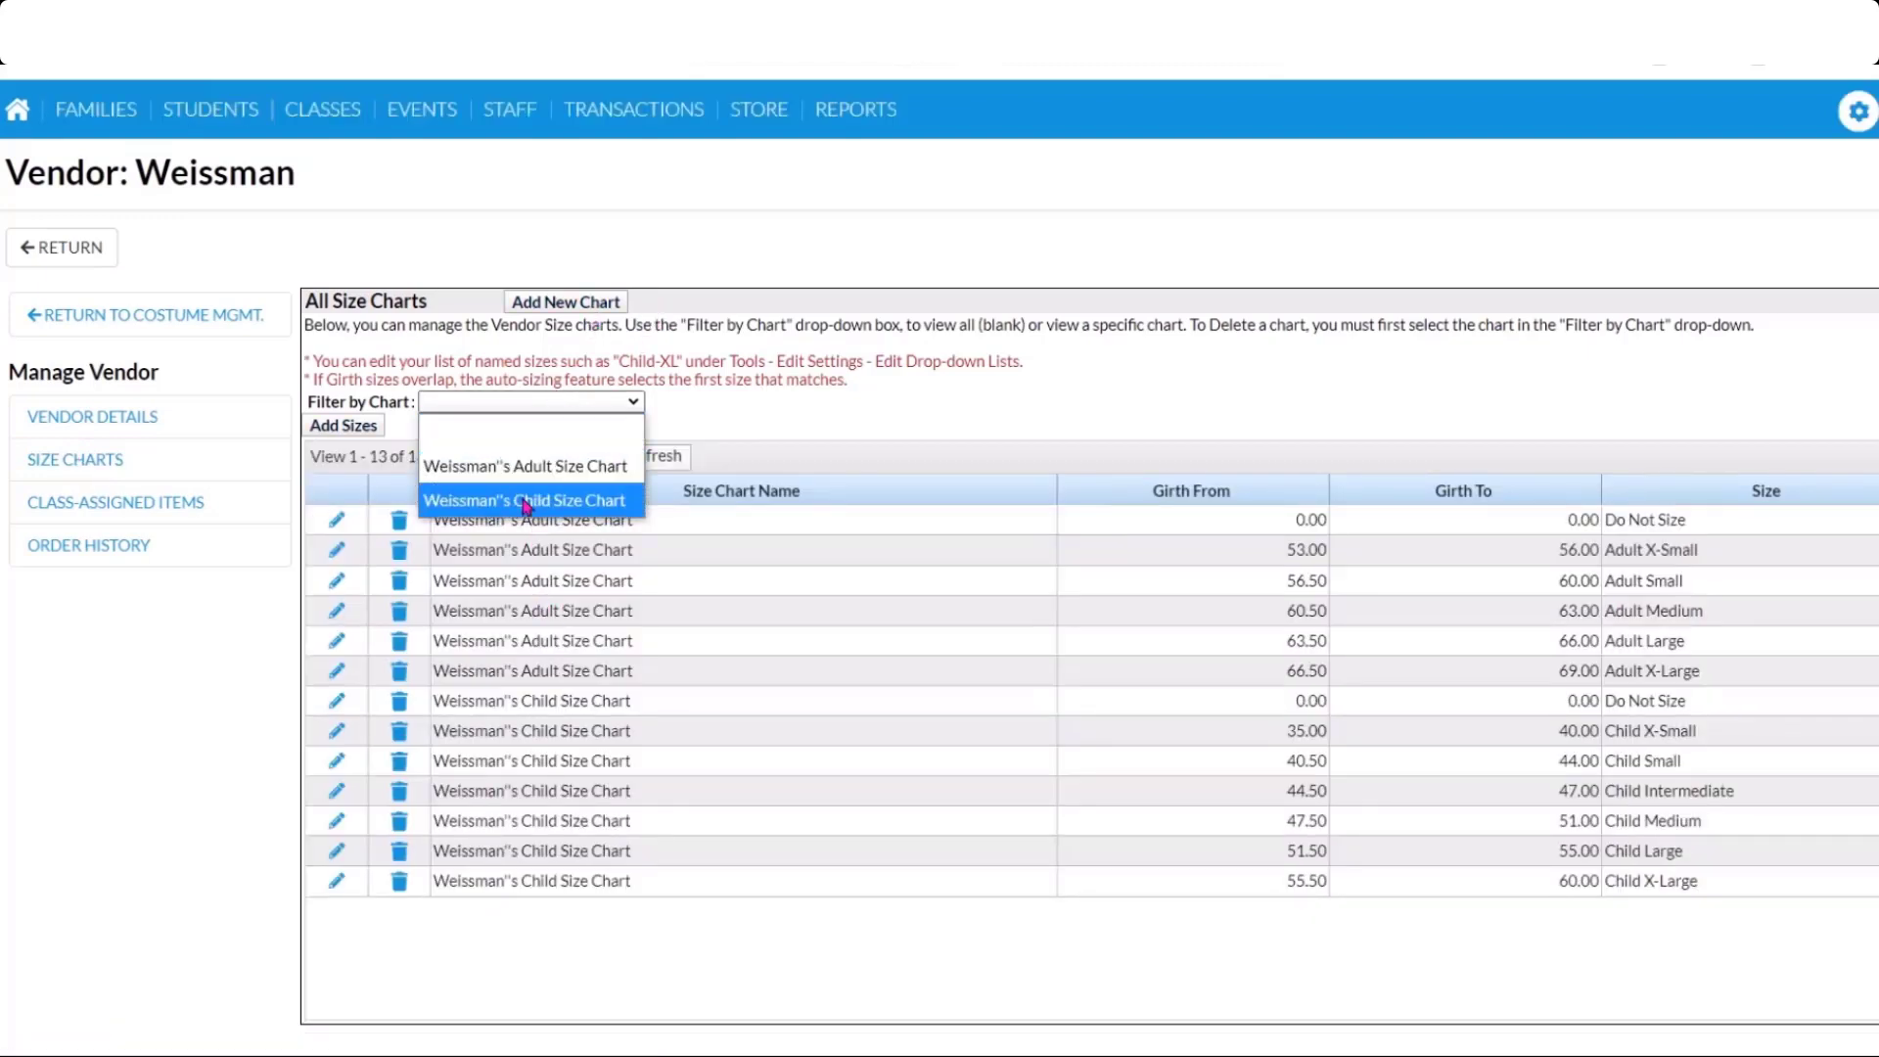
{"action": "left_click", "coordinate": [801, 395]}
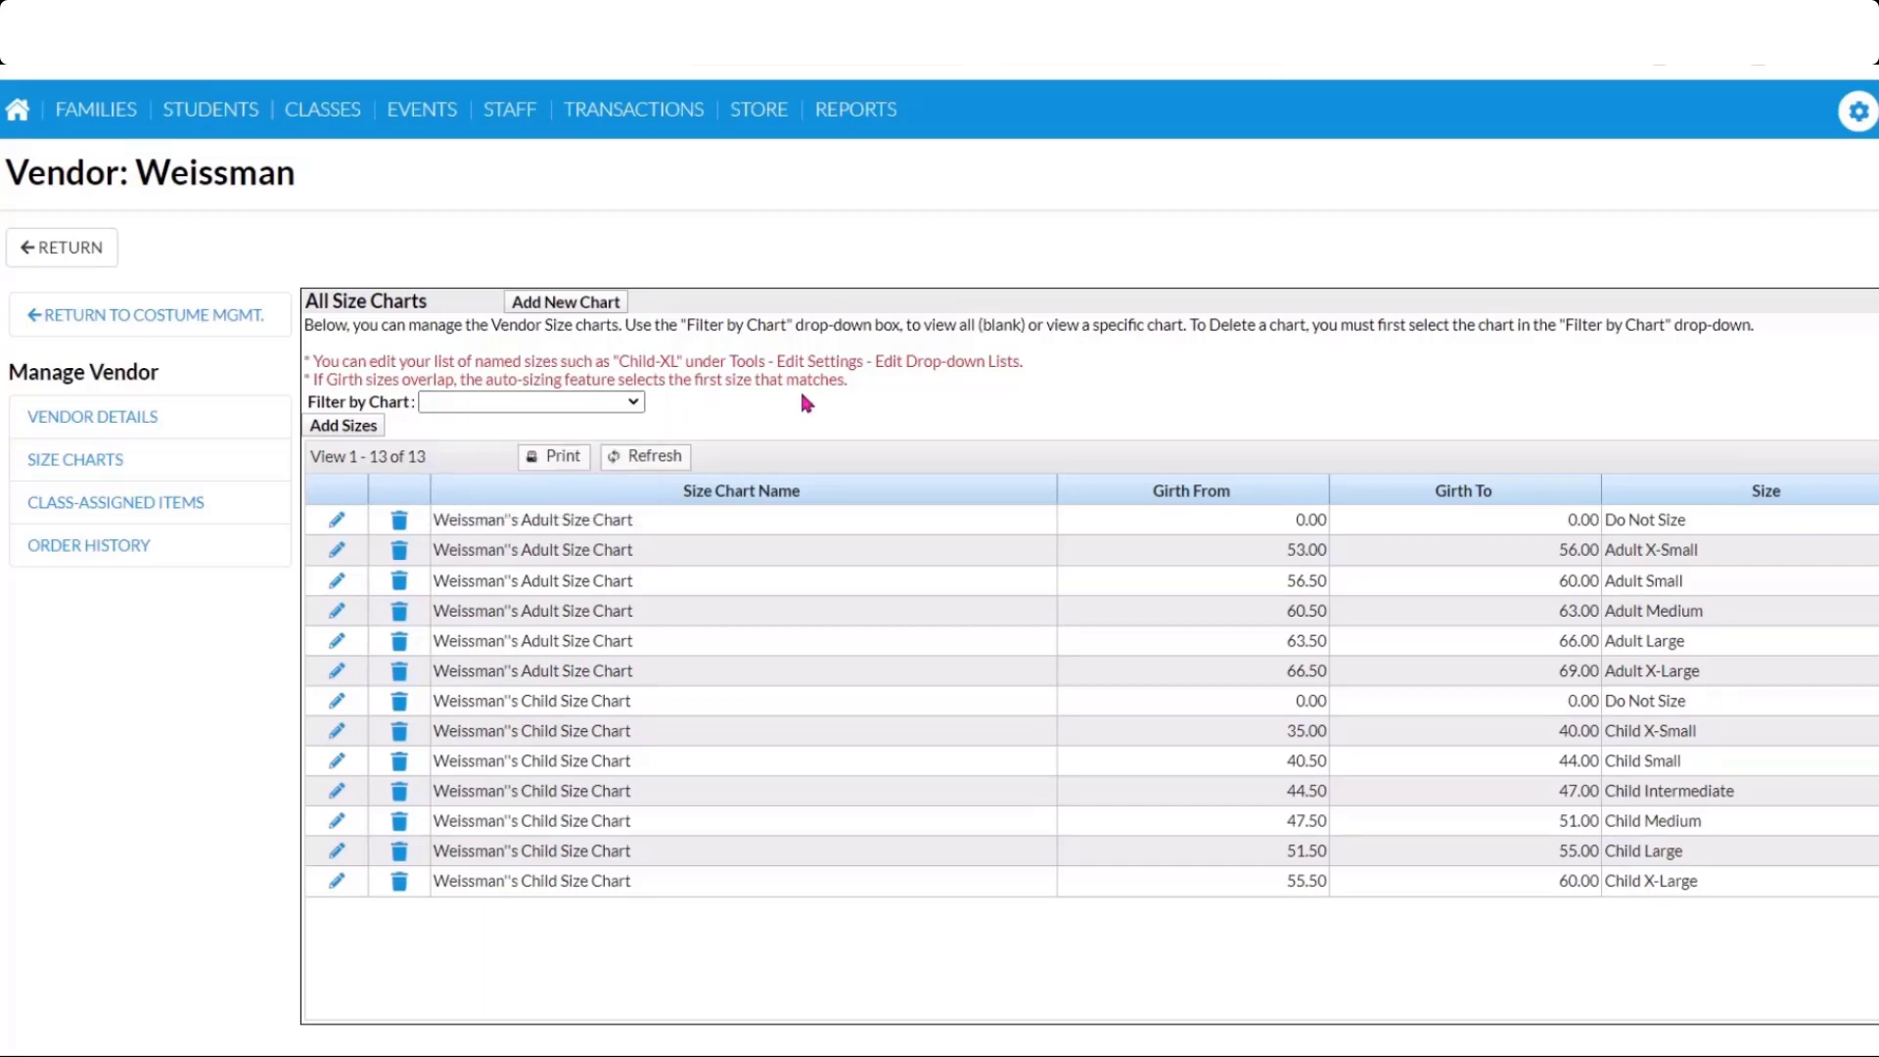
Review the class-assigned items and the order history for Weissman.
{"action": "left_click", "coordinate": [172, 503]}
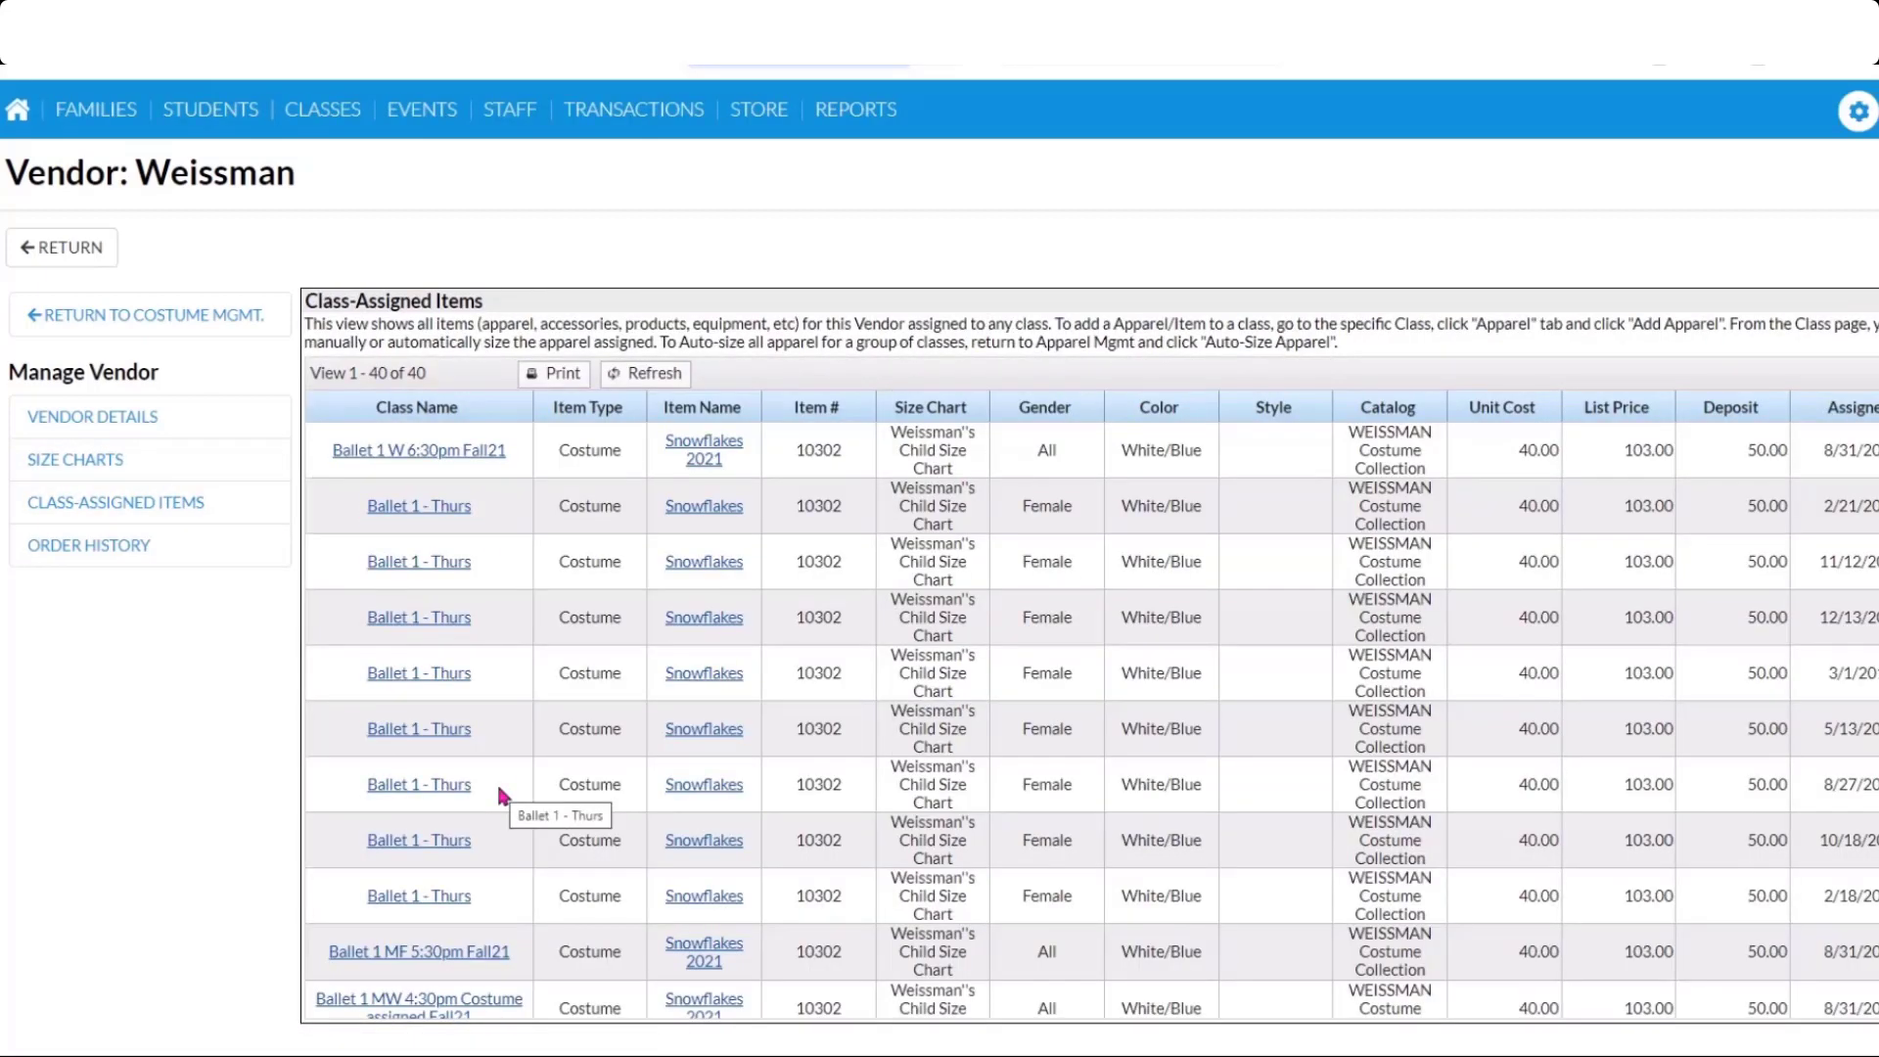
{"action": "left_click", "coordinate": [125, 545]}
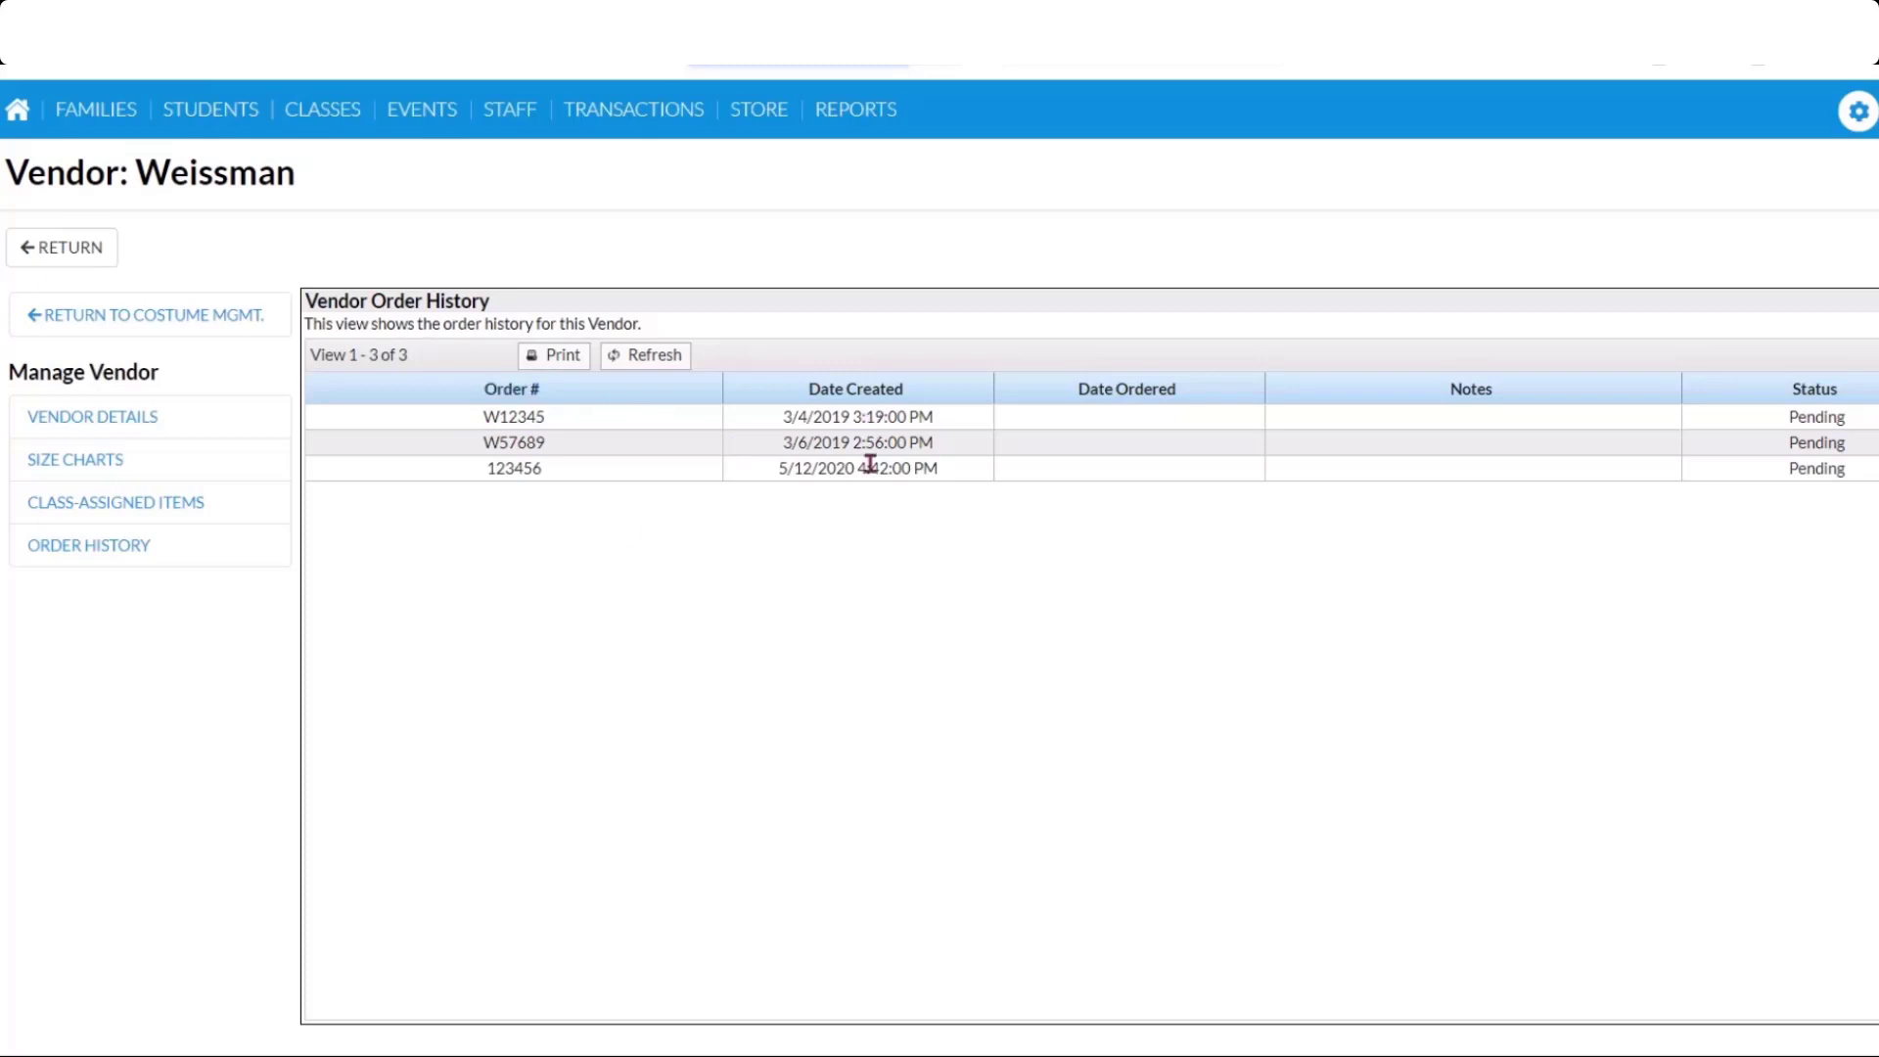
Filter Weissman's size charts to the Adult Size Chart, examine the Adult X-Small girth range, and clear the filter.
{"action": "left_click", "coordinate": [93, 461]}
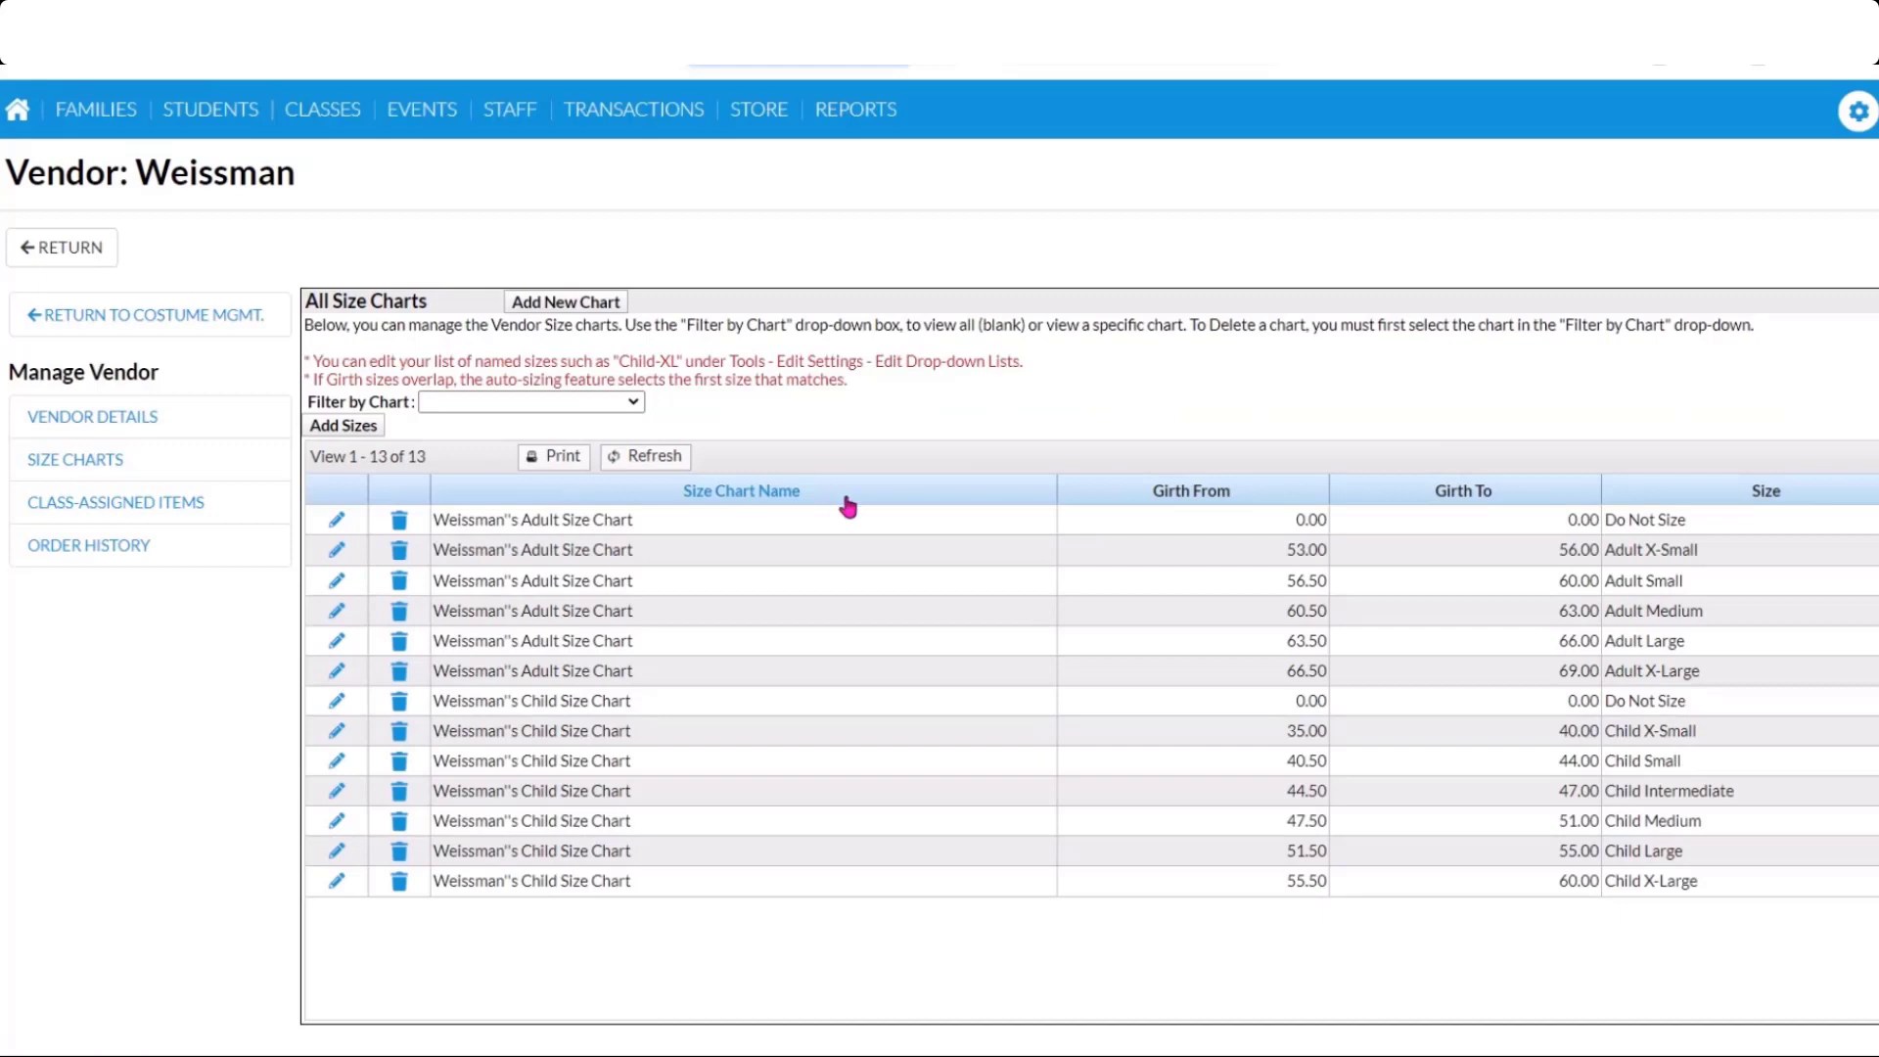
{"action": "left_click", "coordinate": [487, 402]}
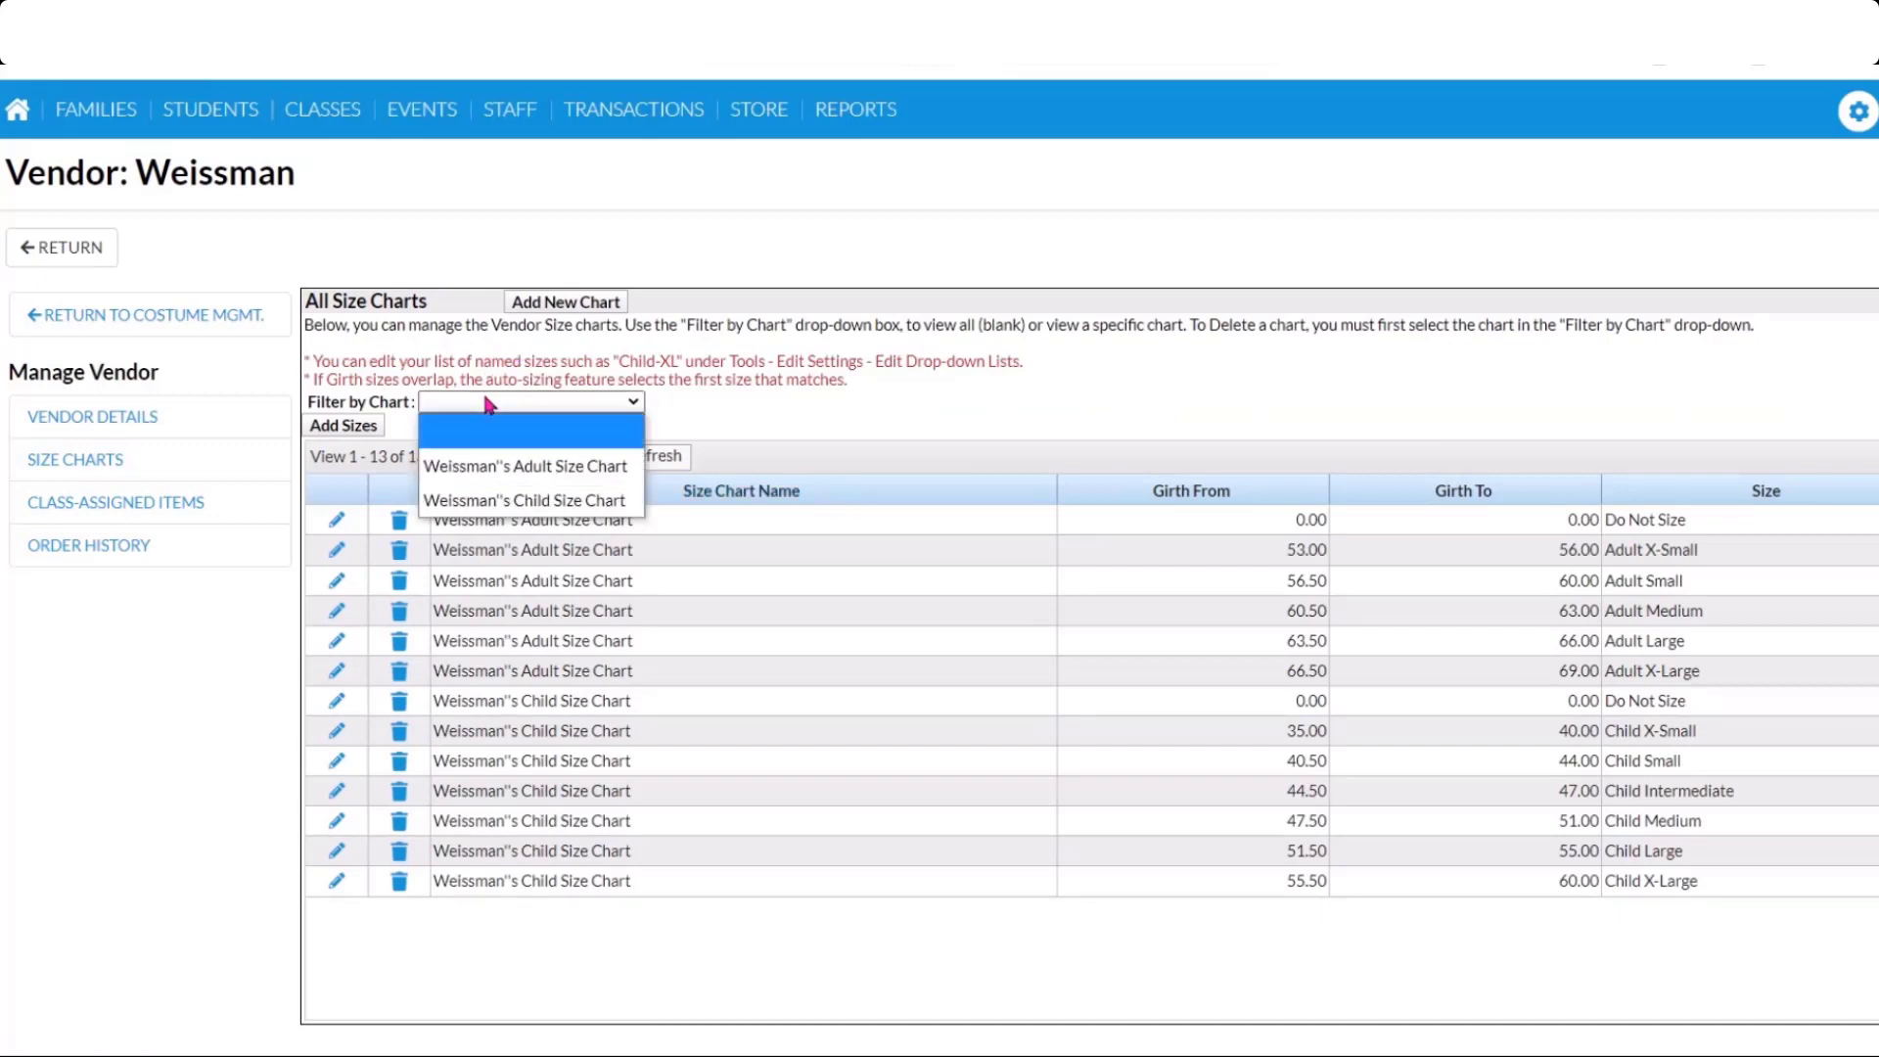
{"action": "left_click", "coordinate": [507, 468]}
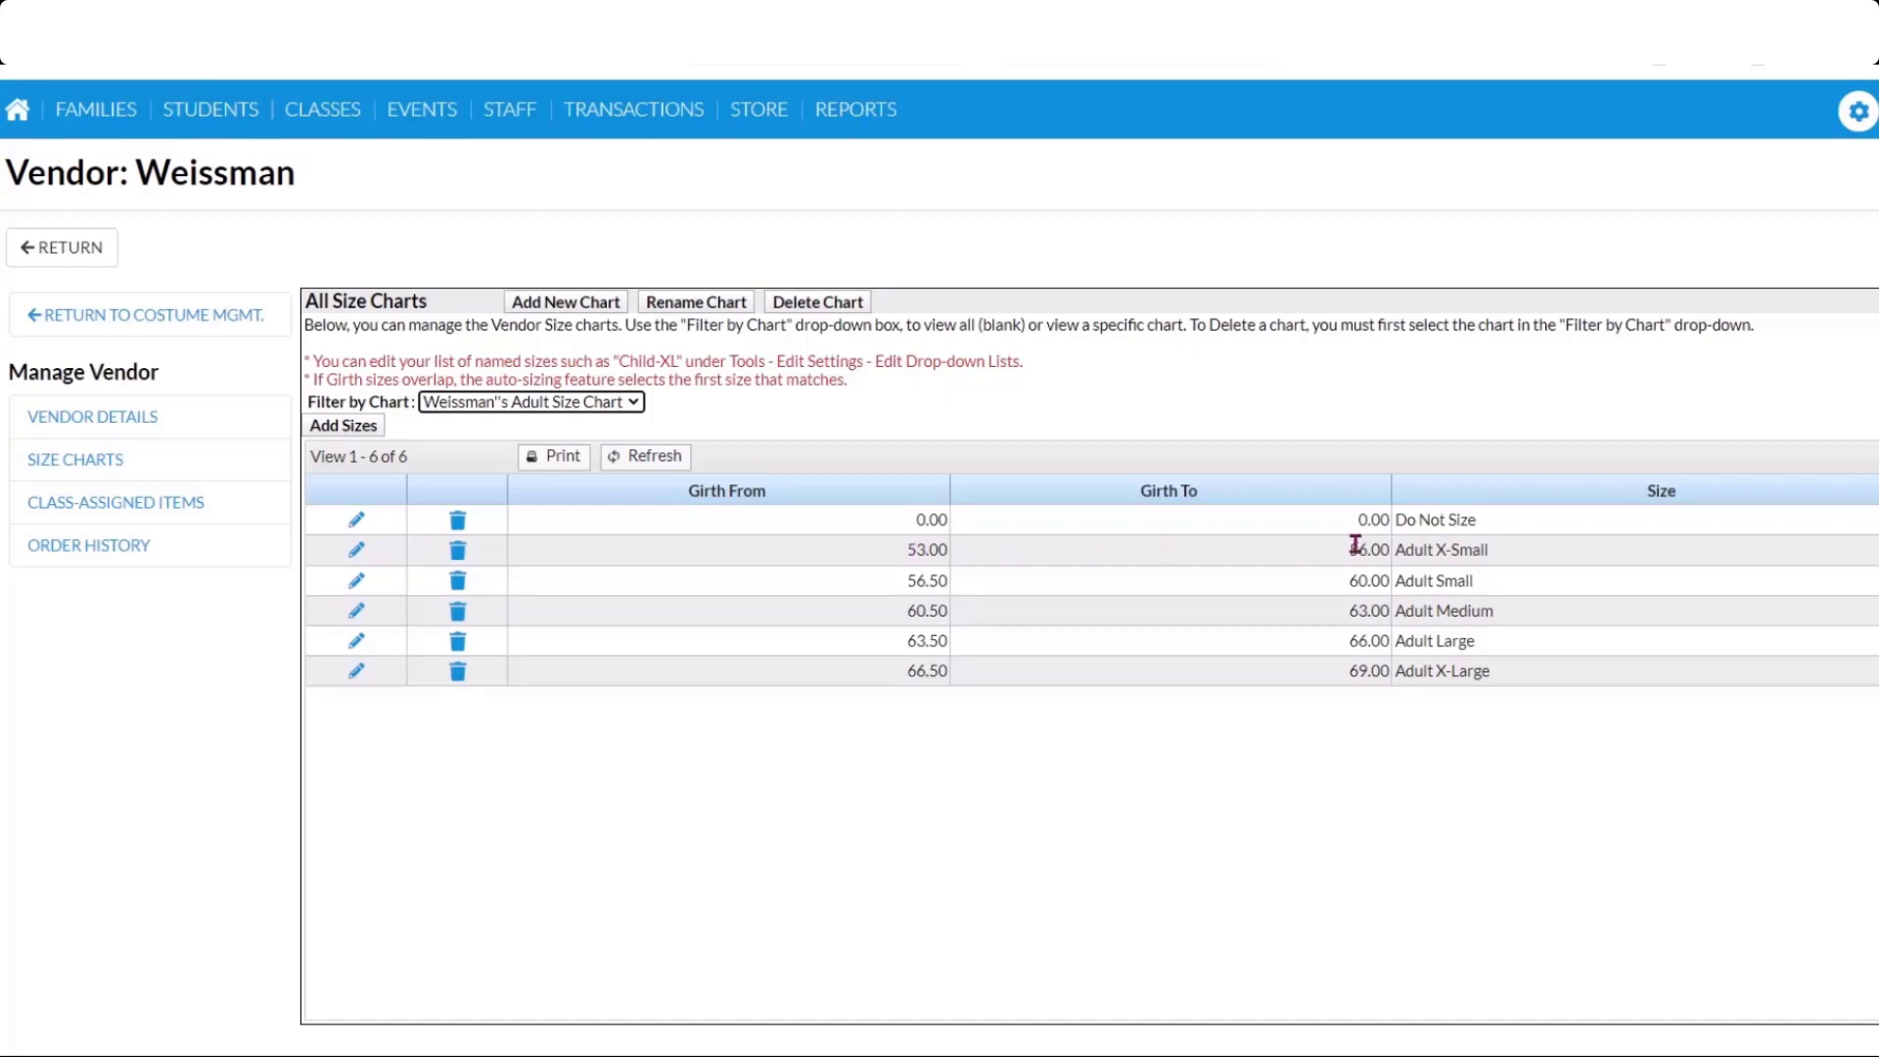
{"action": "left_click_drag", "start_coordinate": [1350, 549], "coordinate": [1403, 547]}
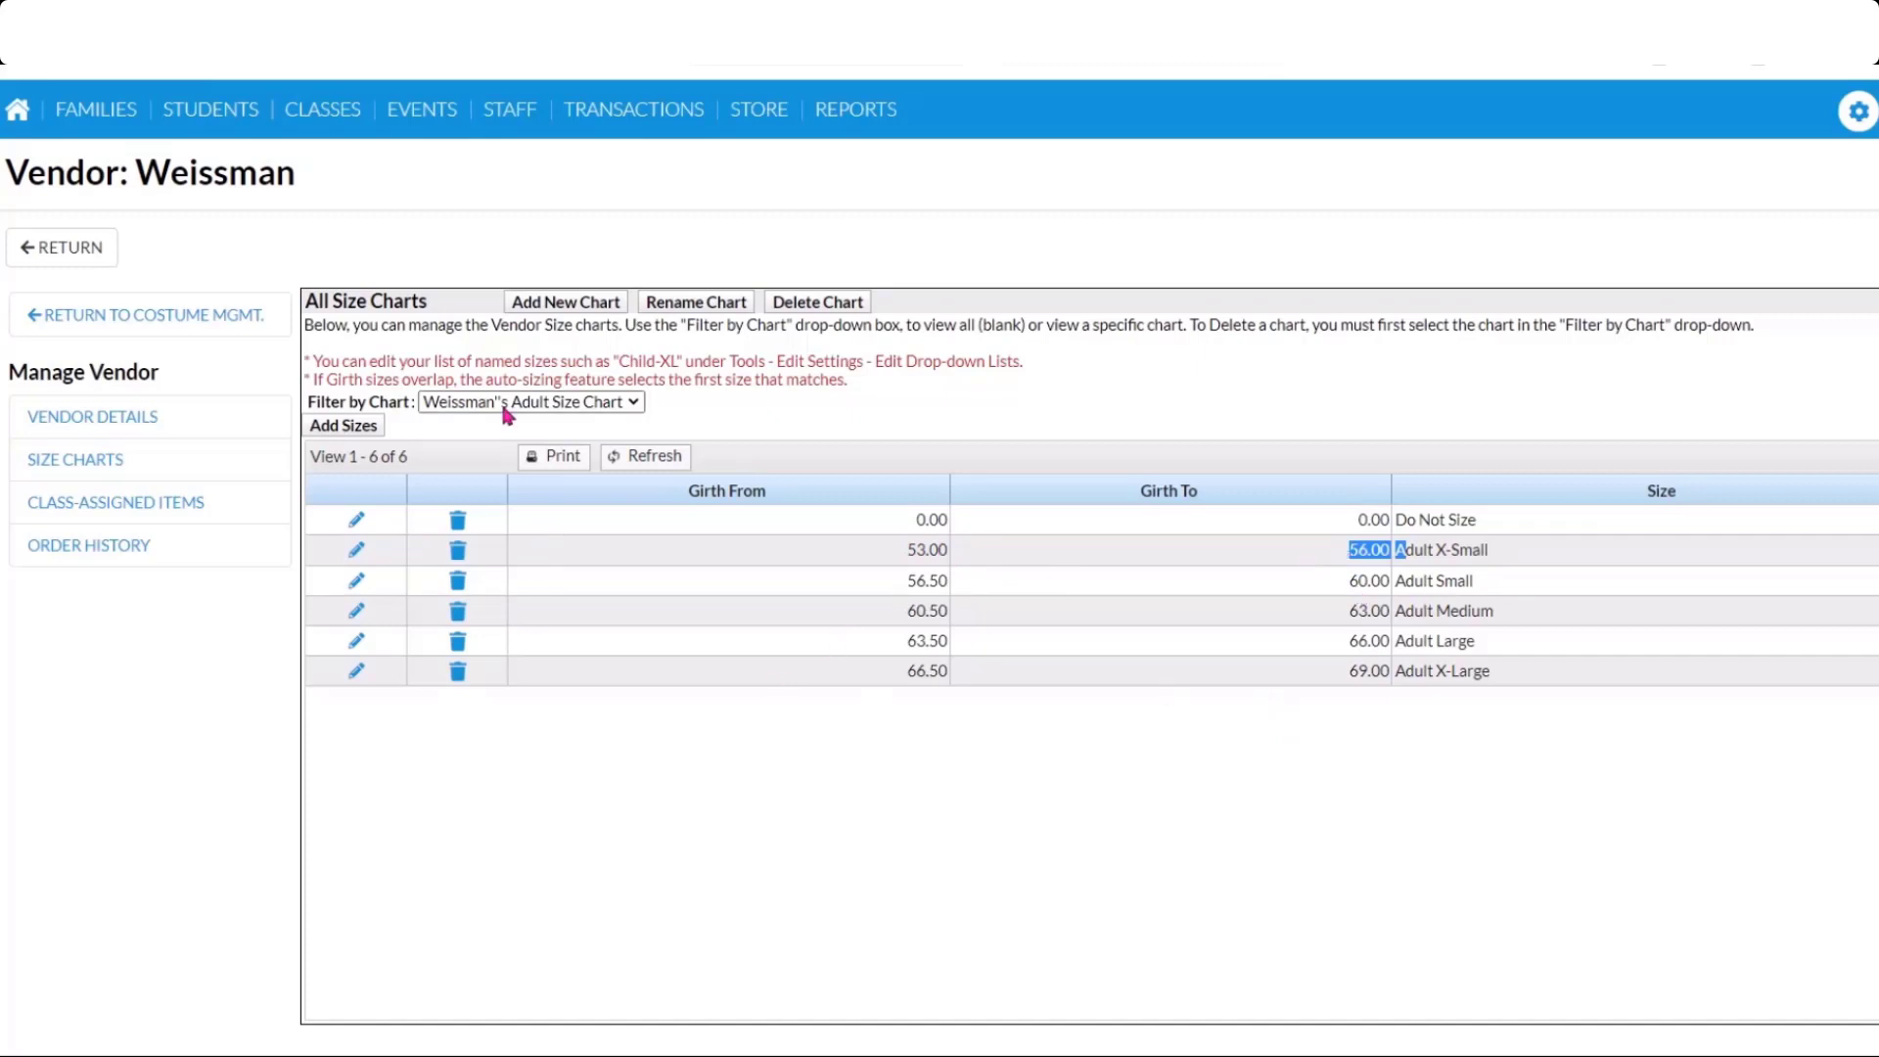
{"action": "left_click", "coordinate": [531, 401]}
{"action": "left_click", "coordinate": [631, 440]}
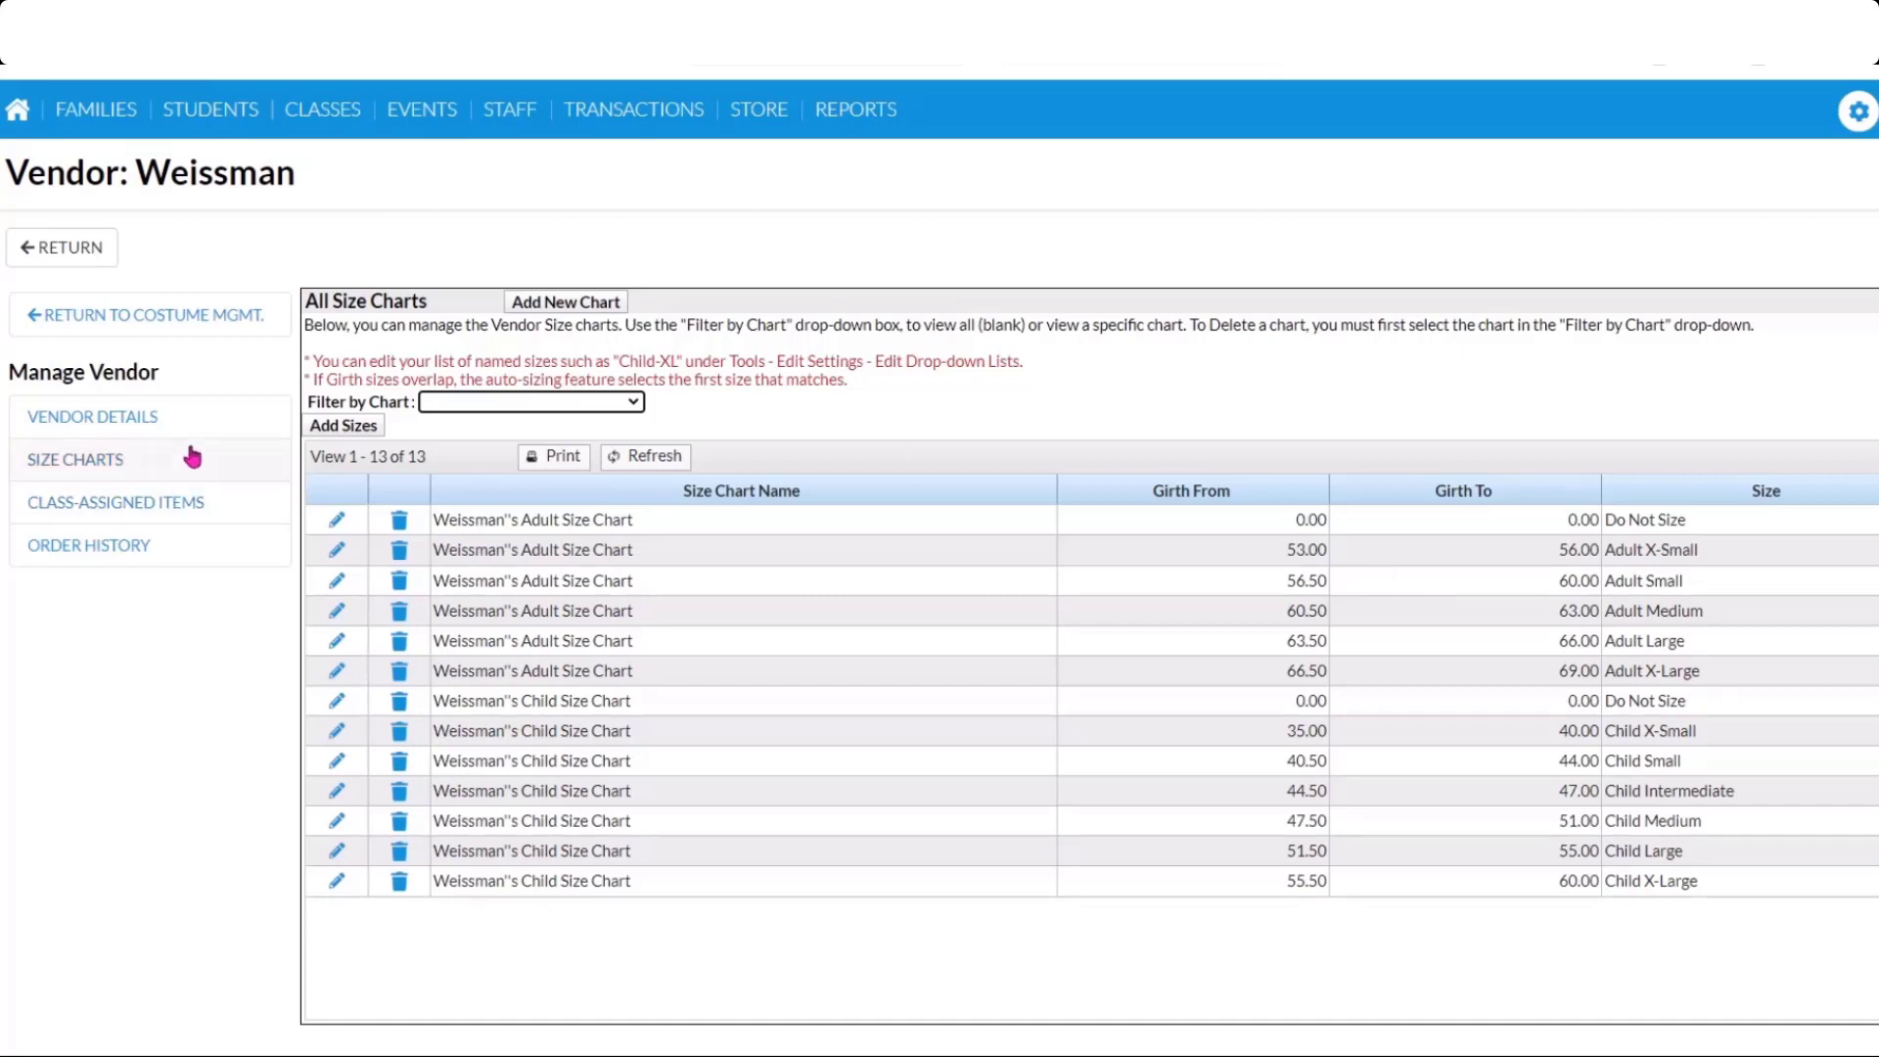
Leave the vendor record, search for classes and open the costumes assigned to Ballet 1 W 6:30pm Fall21.
{"action": "left_click", "coordinate": [145, 317]}
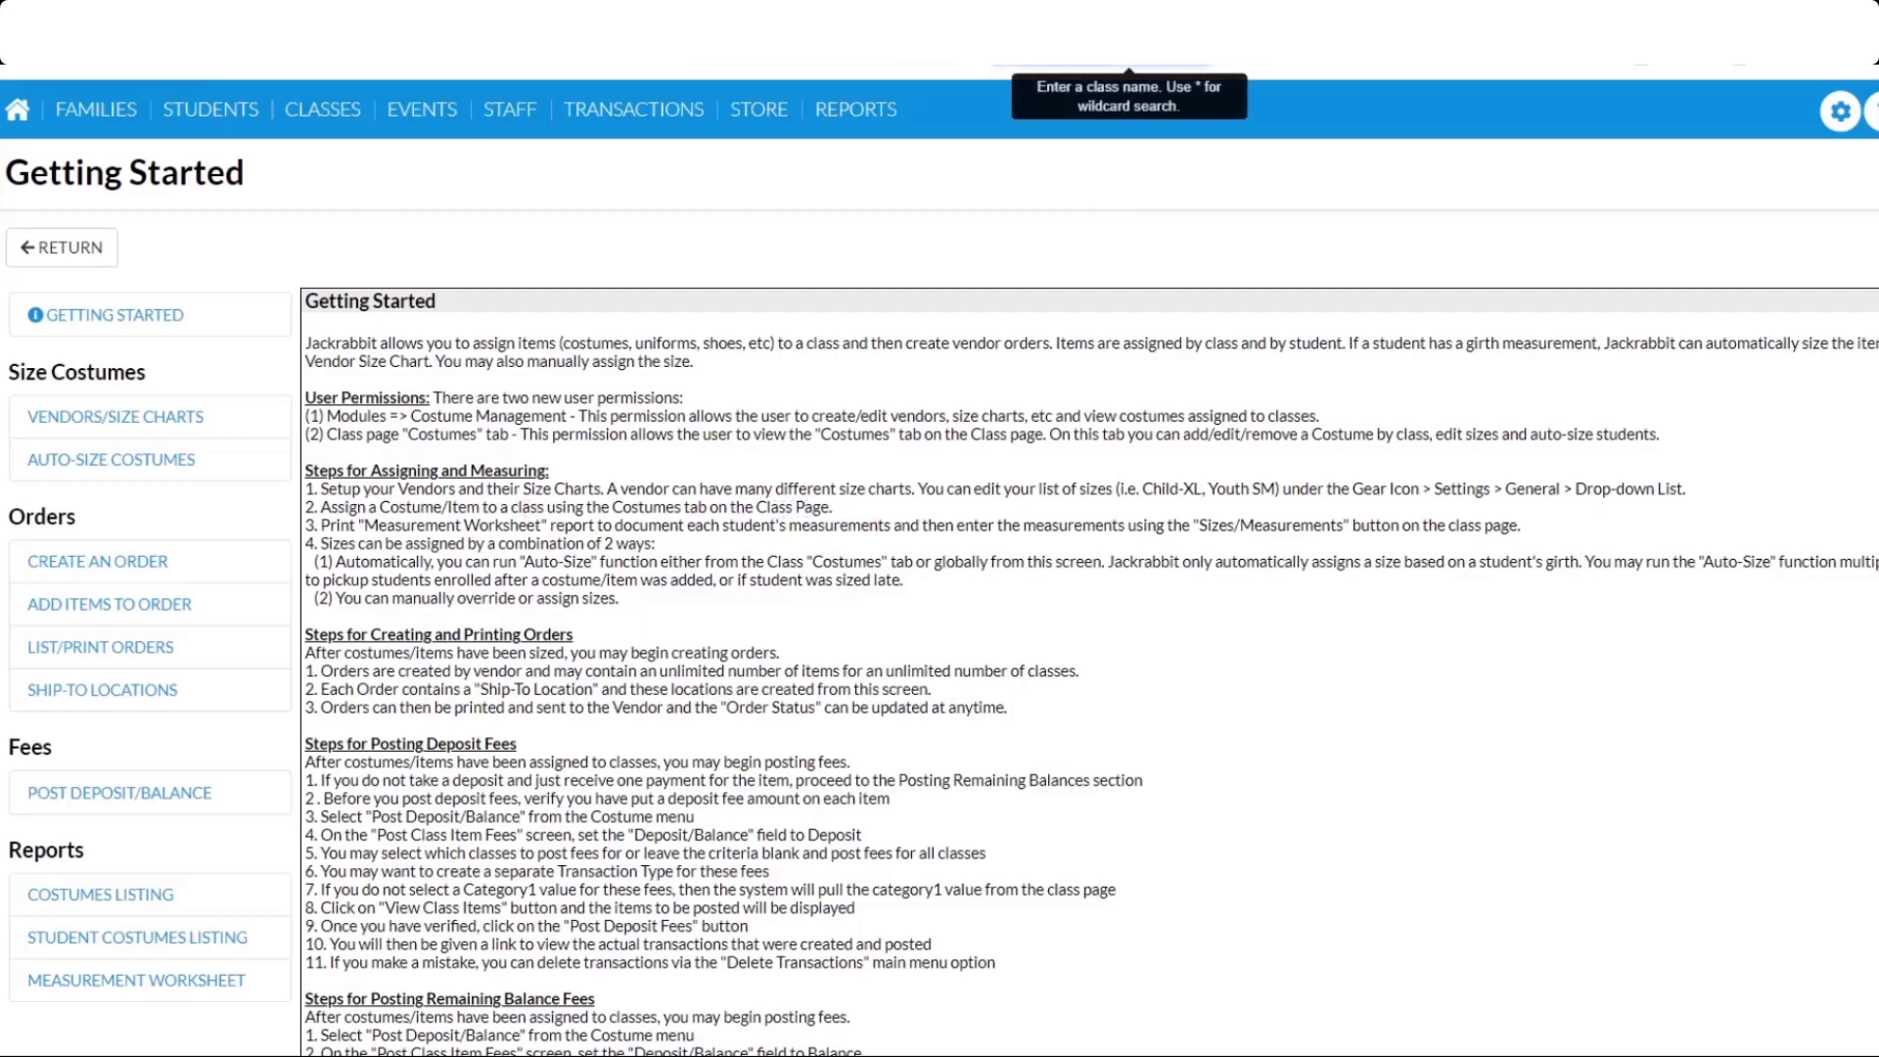
{"action": "key", "text": "Return"}
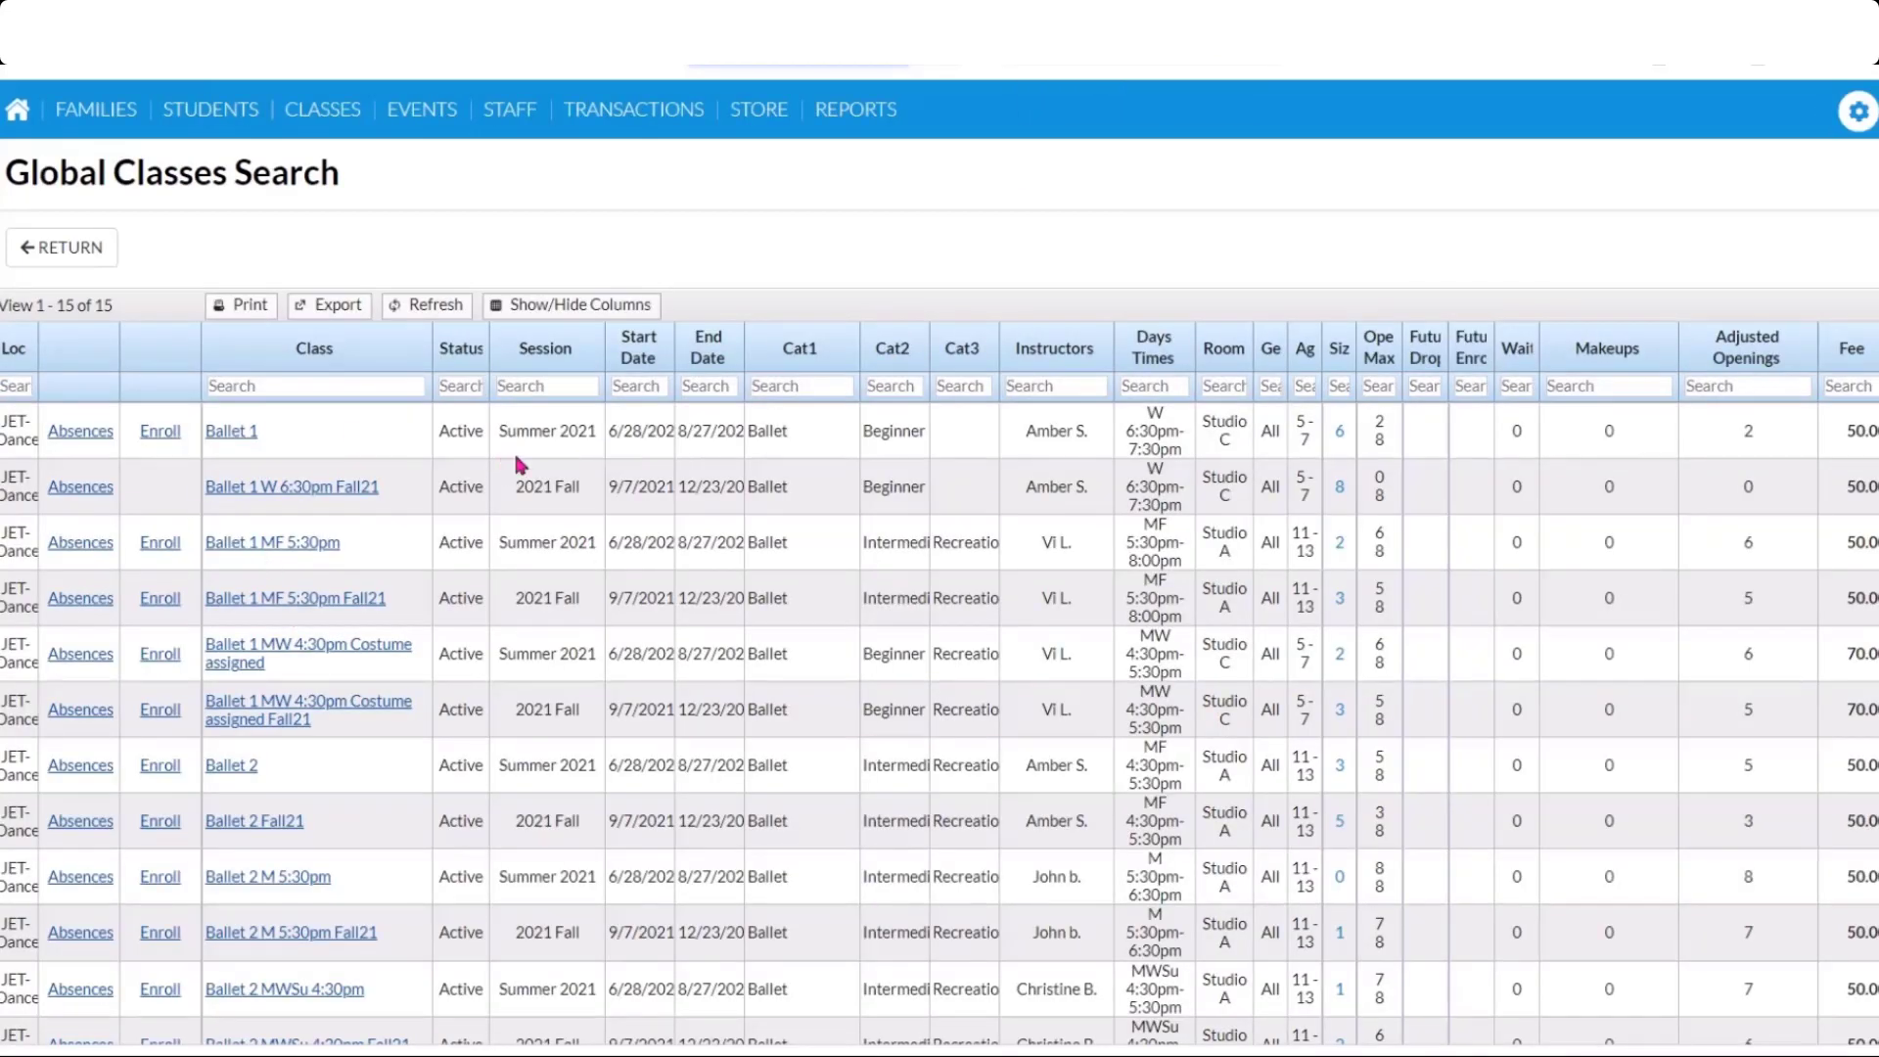
{"action": "left_click", "coordinate": [255, 490]}
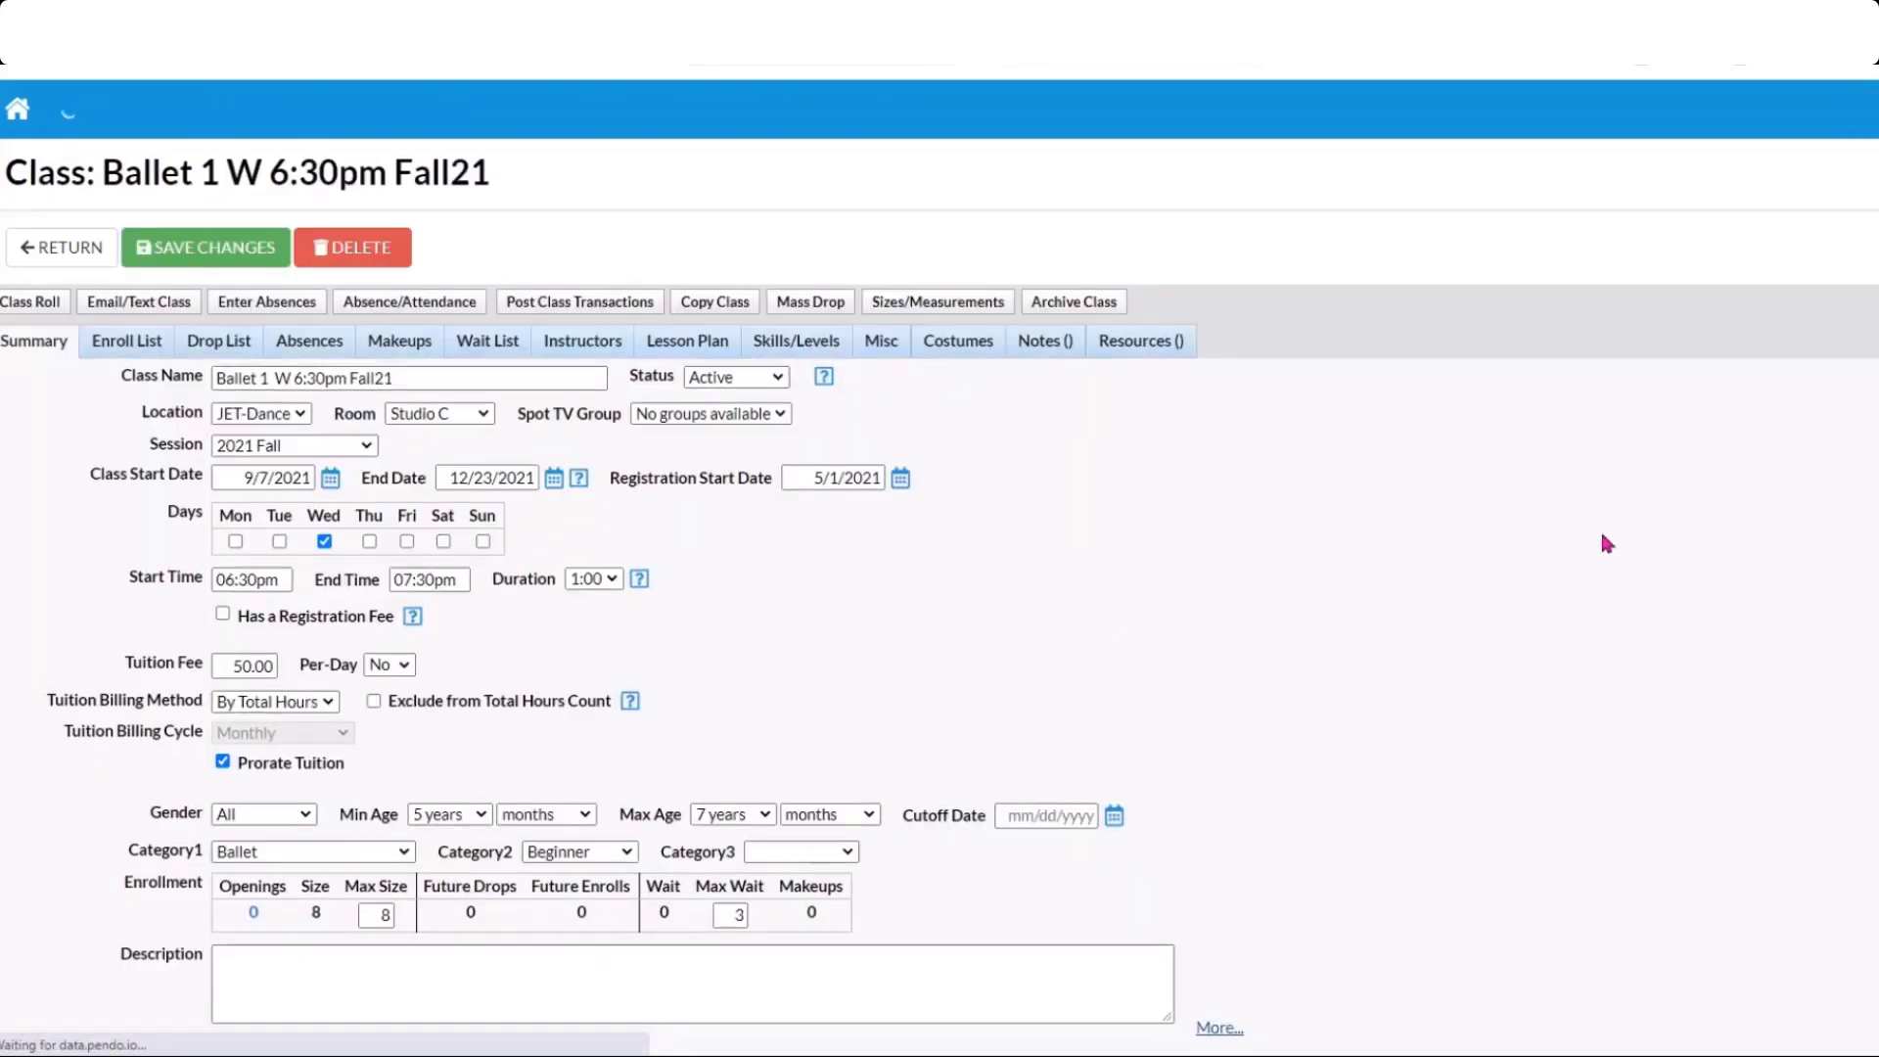
{"action": "left_click", "coordinate": [969, 344]}
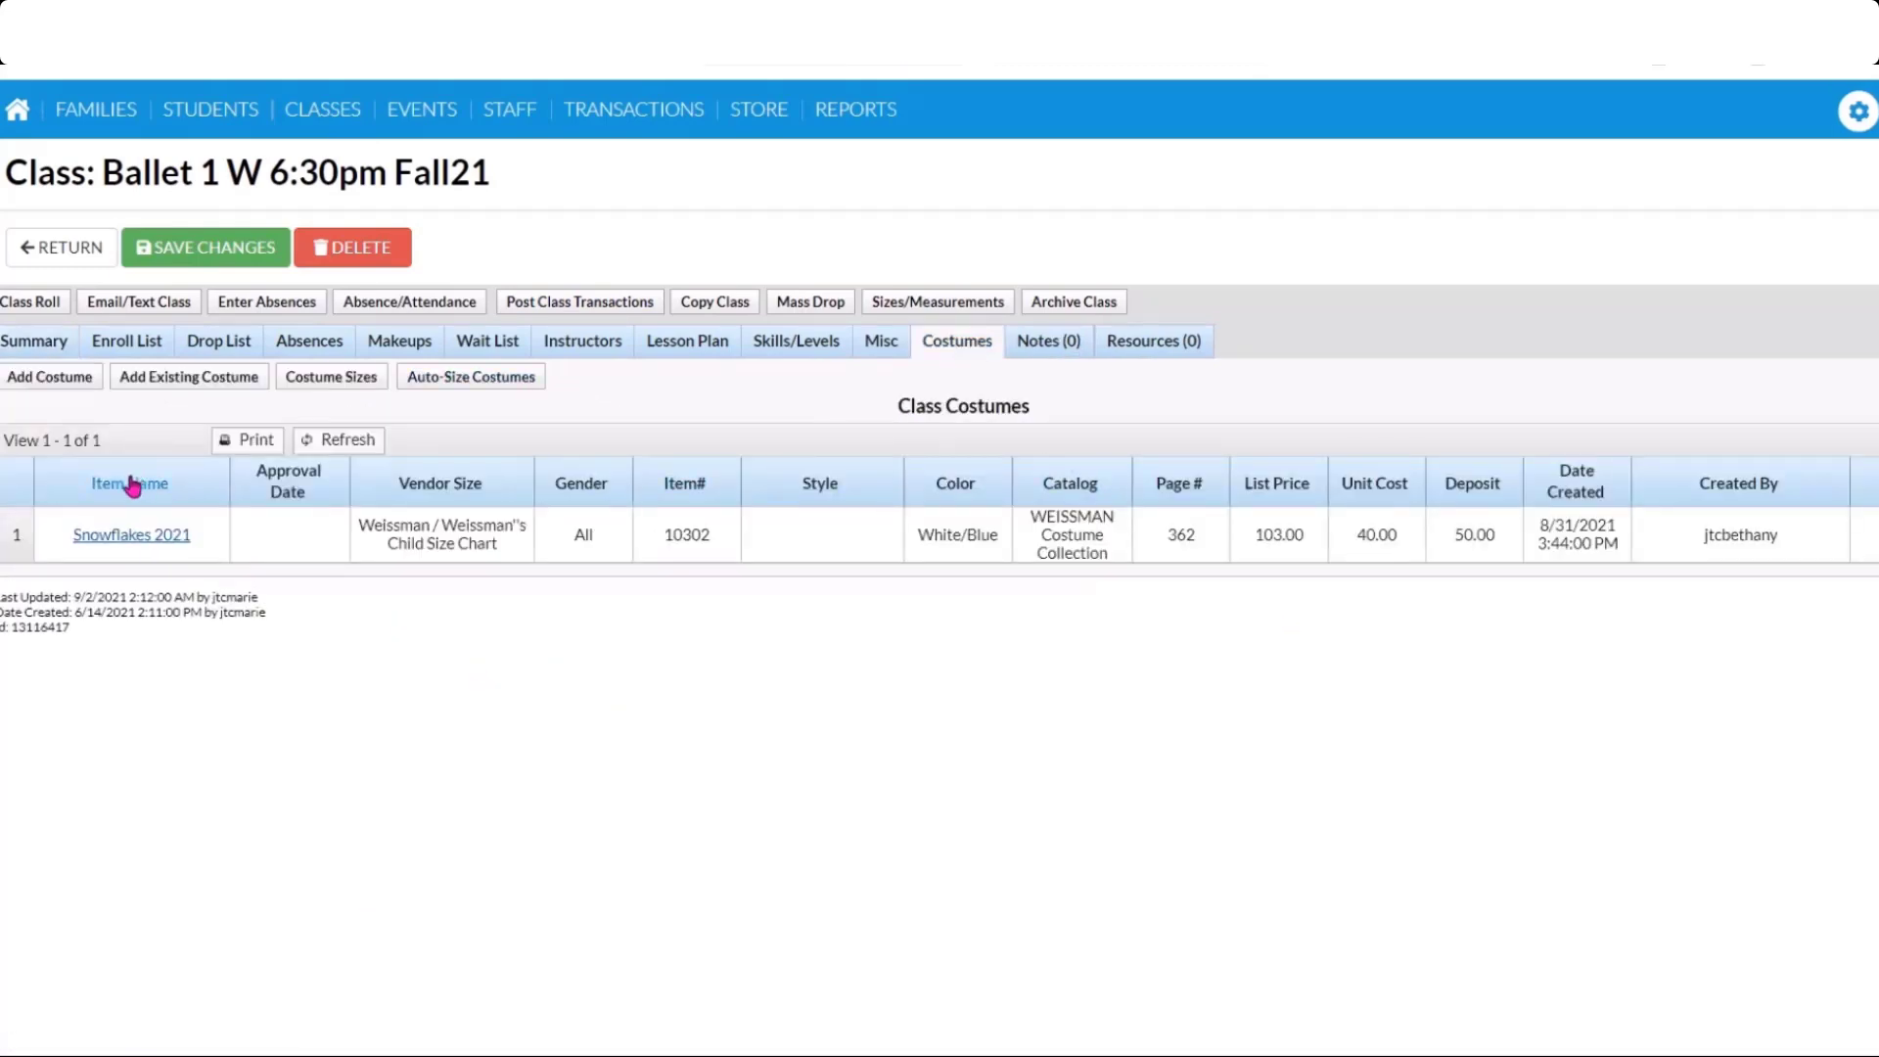
Review the existing costumes available to add to the class and cancel without adding one.
{"action": "left_click", "coordinate": [173, 382]}
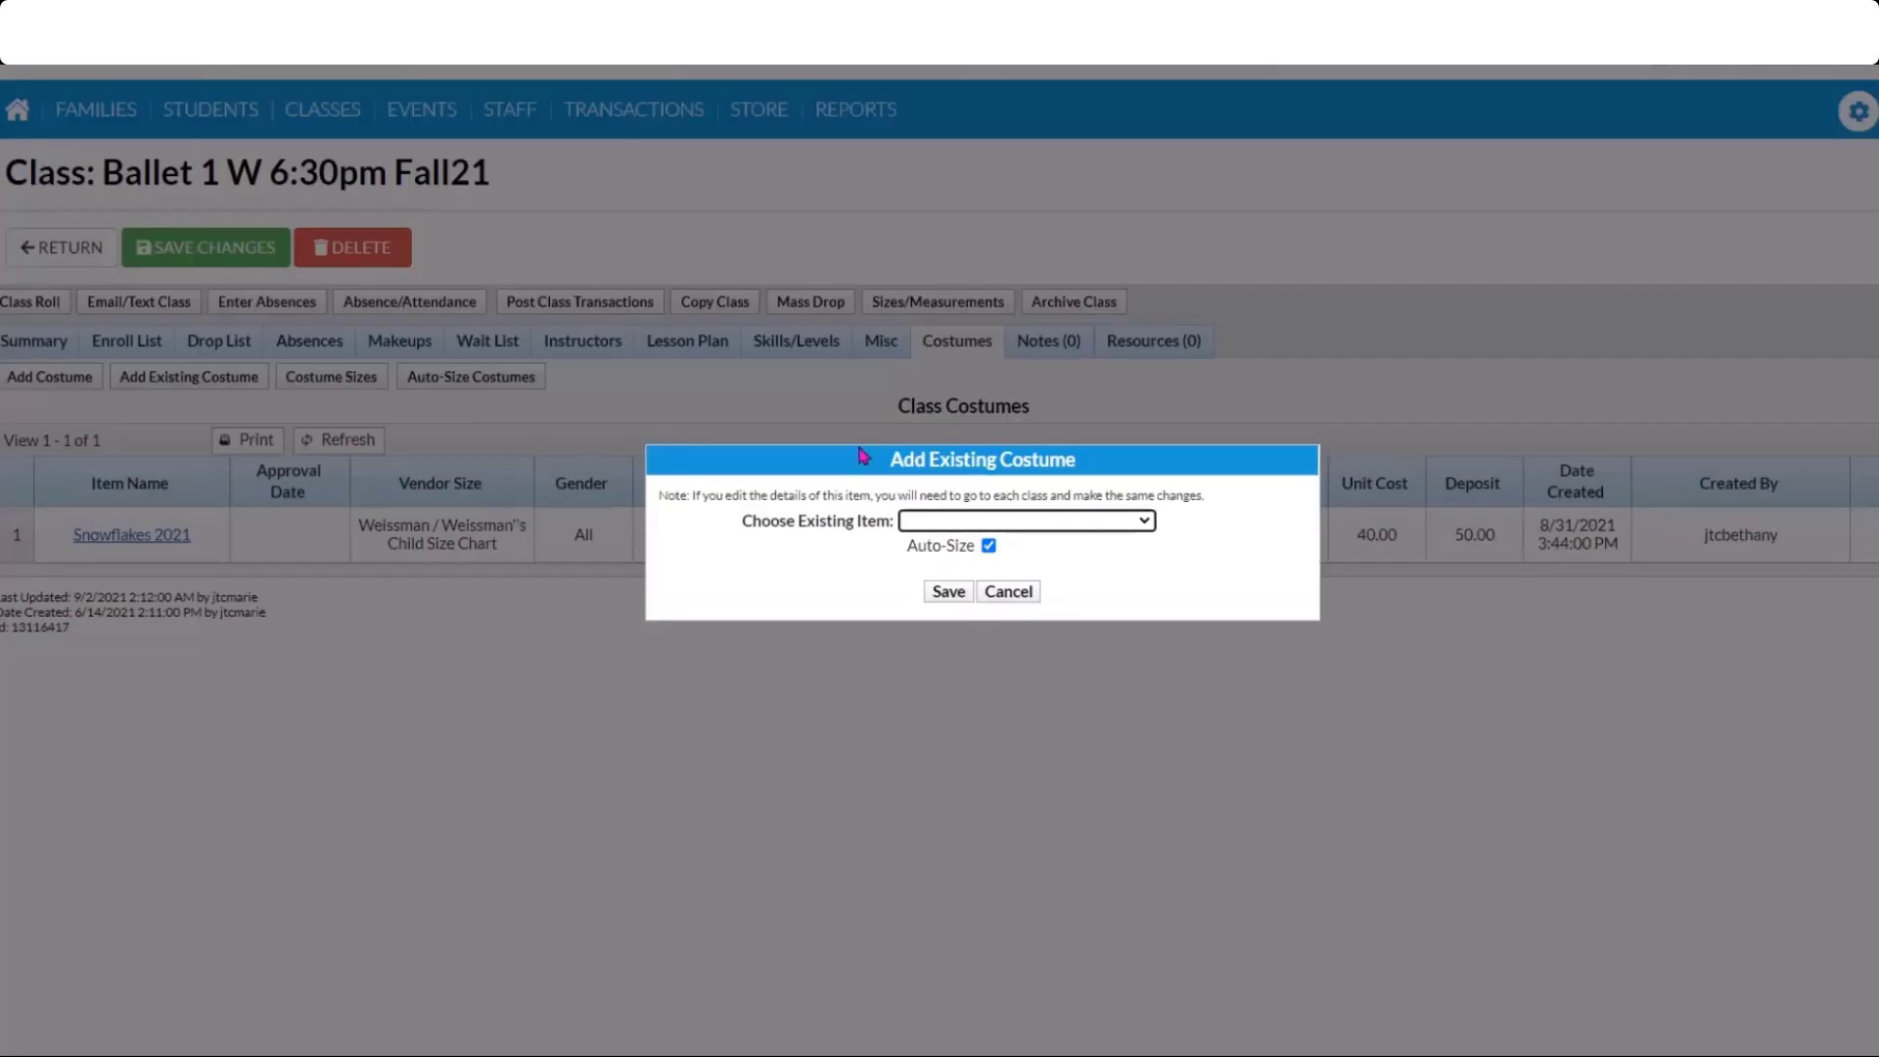
{"action": "left_click", "coordinate": [1103, 524]}
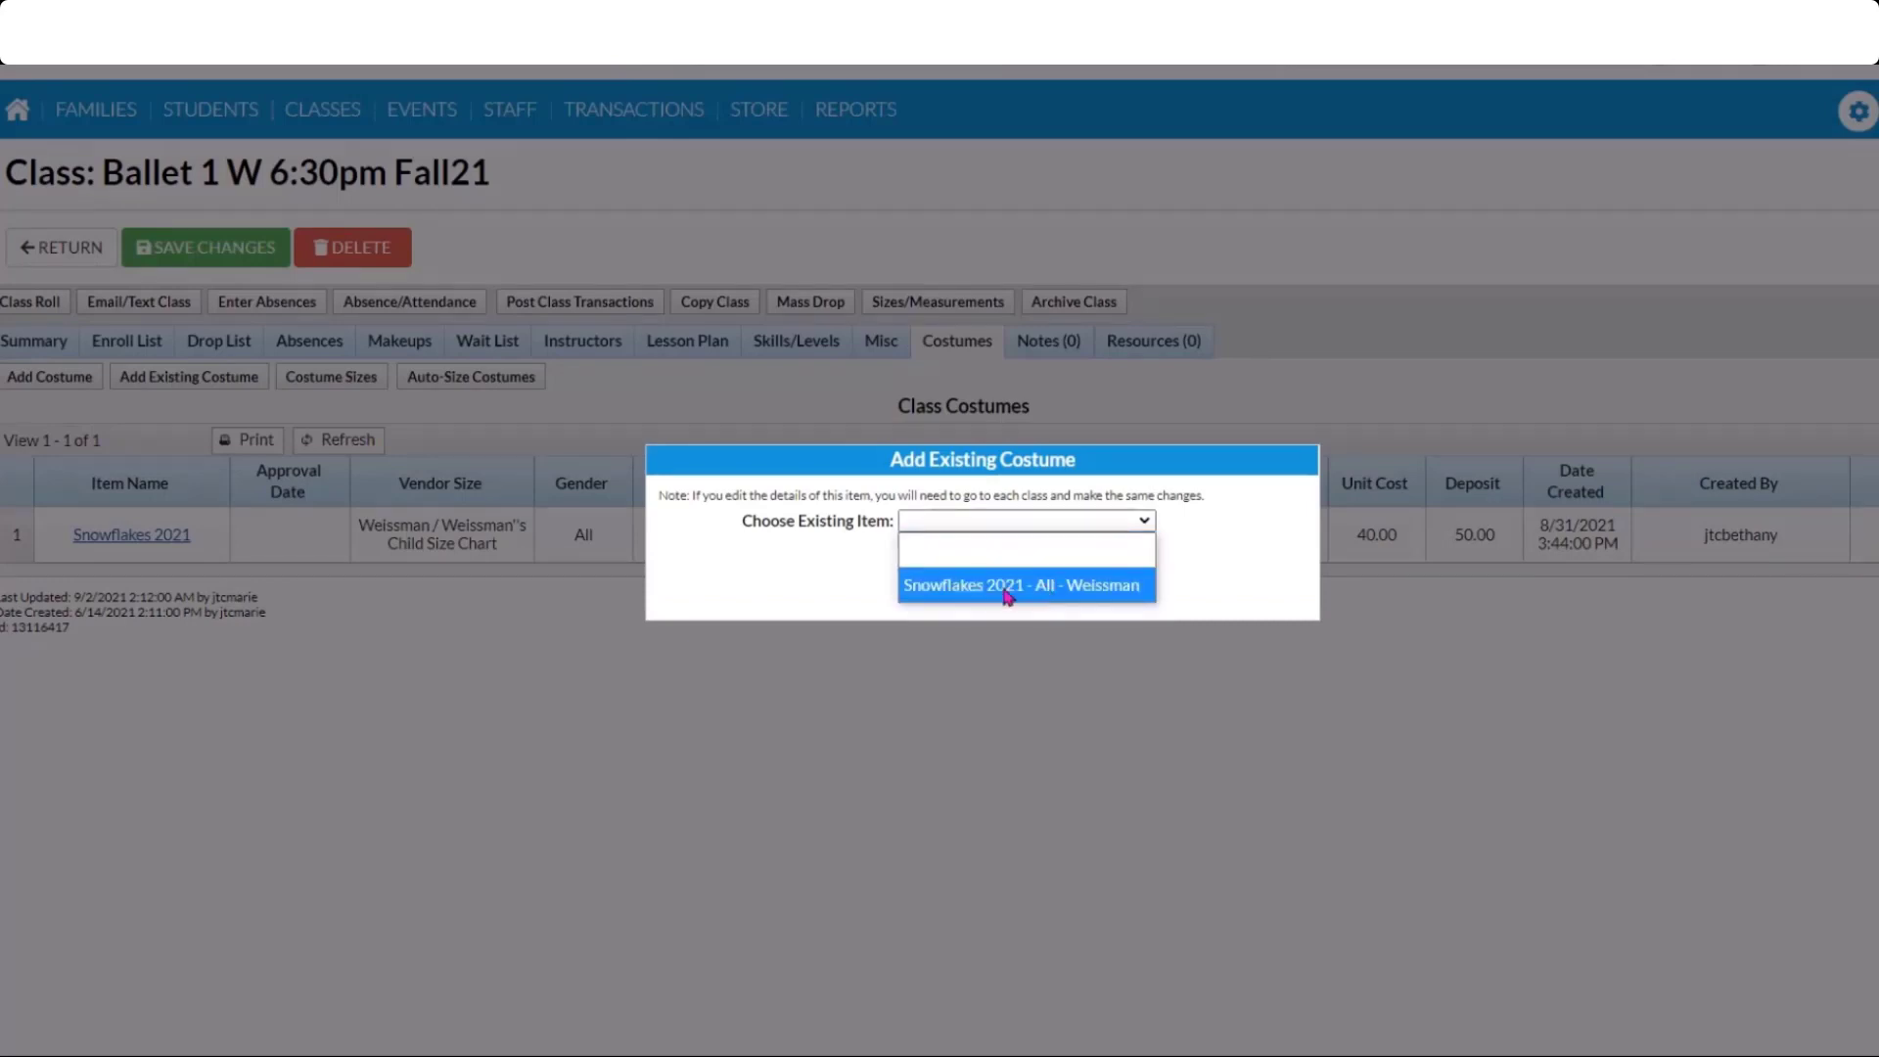
{"action": "left_click", "coordinate": [719, 703]}
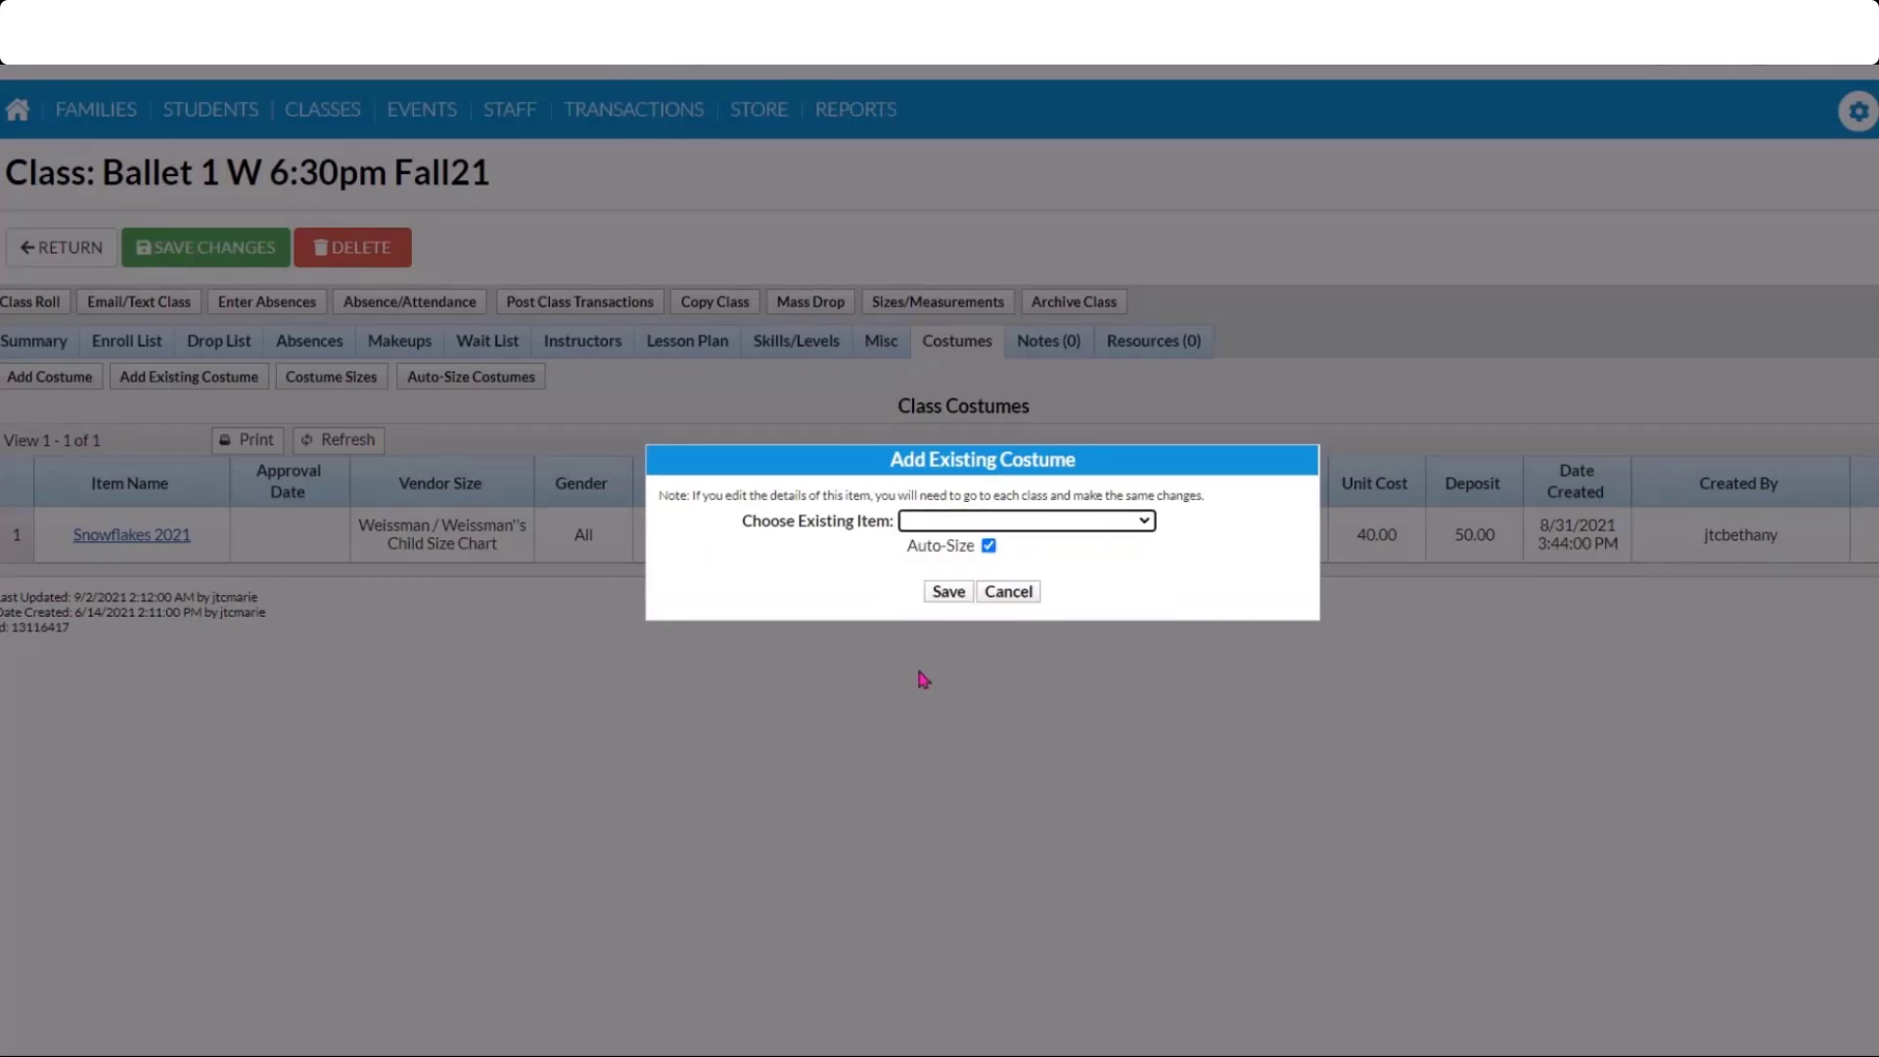
{"action": "left_click", "coordinate": [995, 599]}
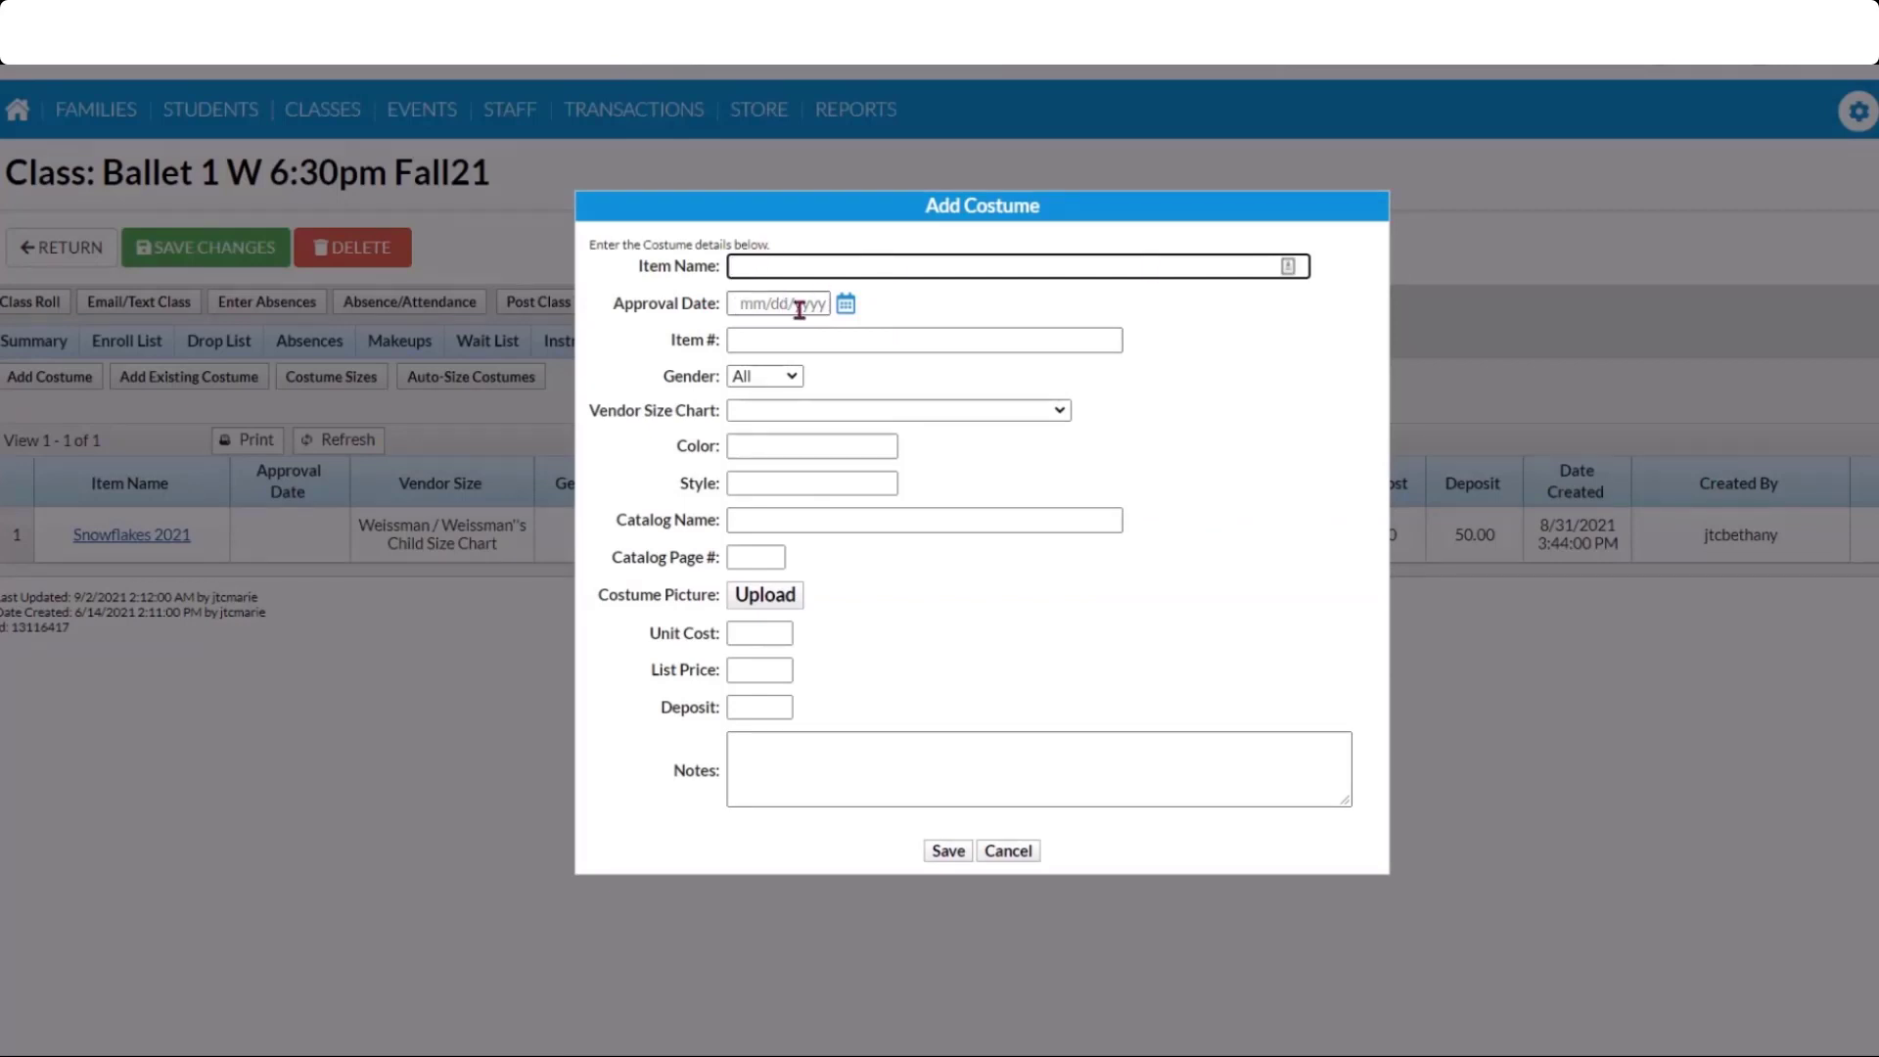
Choose Weissman's Adult Size Chart as the vendor size chart in a new costume entry, and cancel the entry.
{"action": "left_click", "coordinate": [746, 341]}
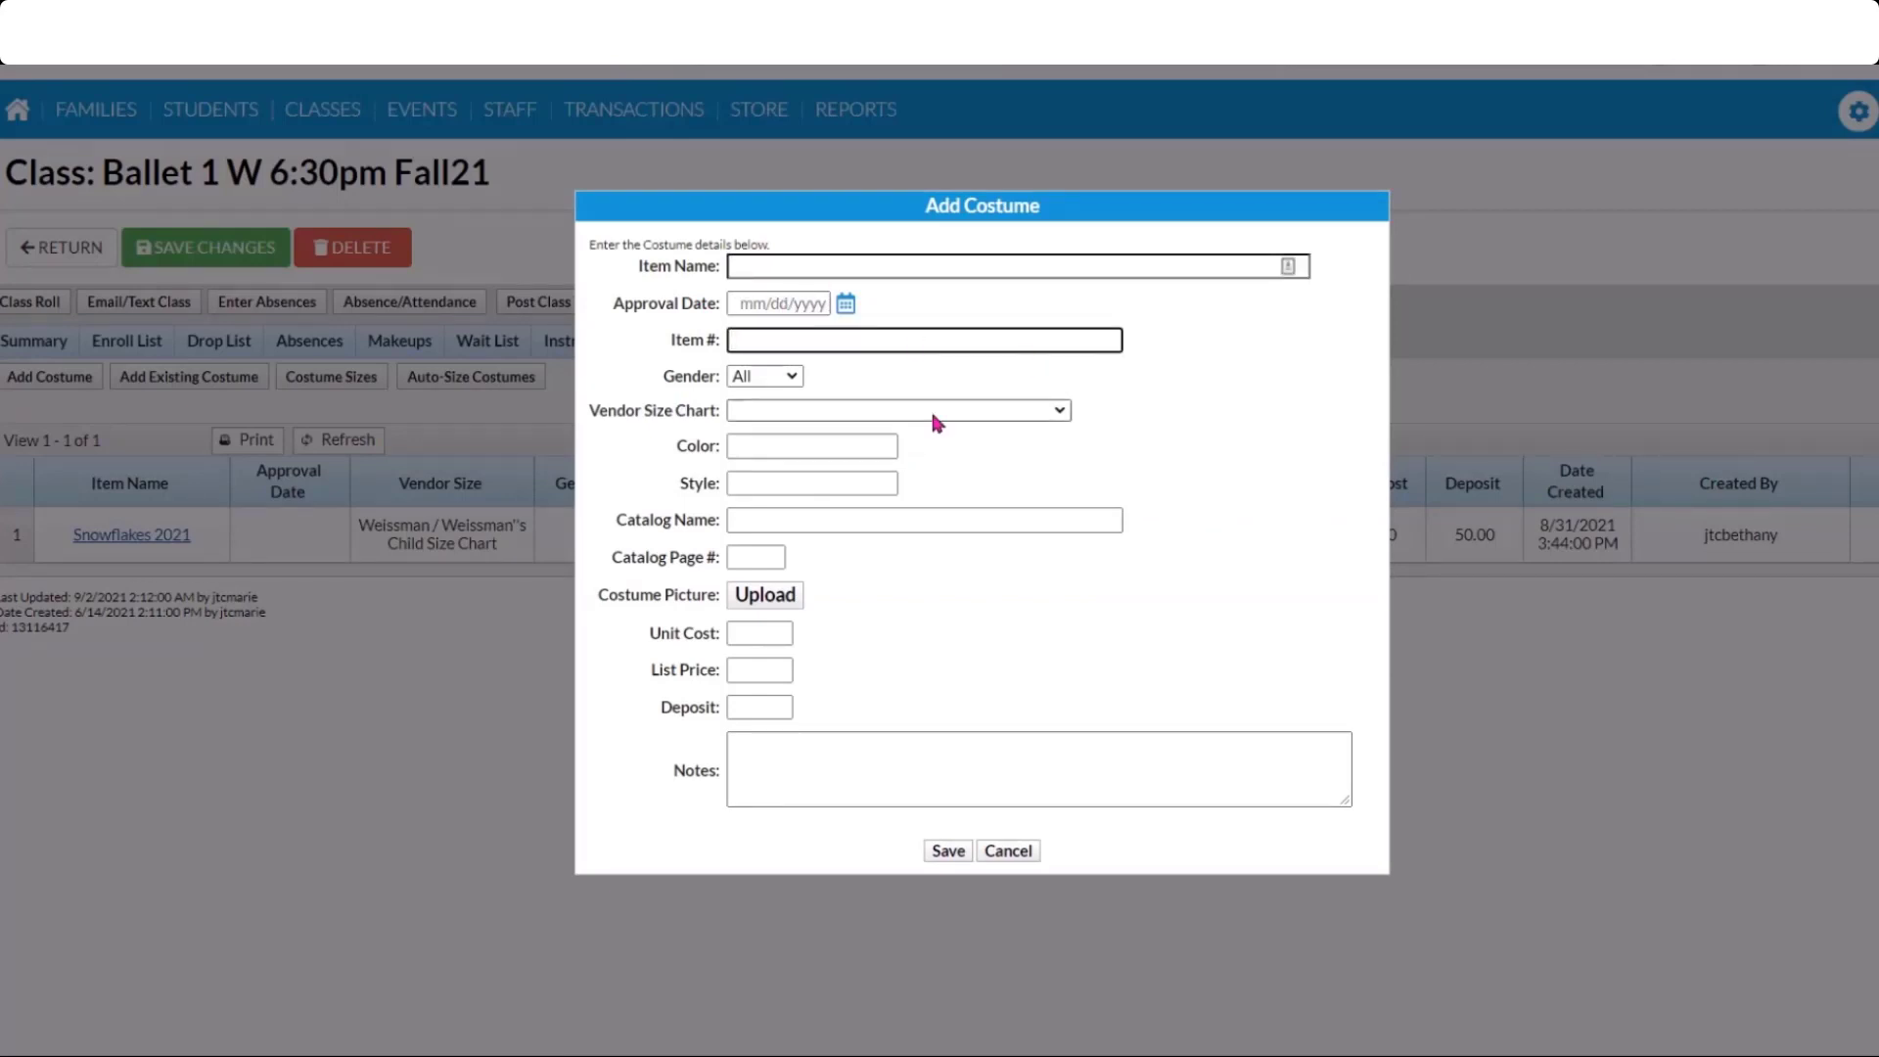
{"action": "left_click", "coordinate": [761, 411]}
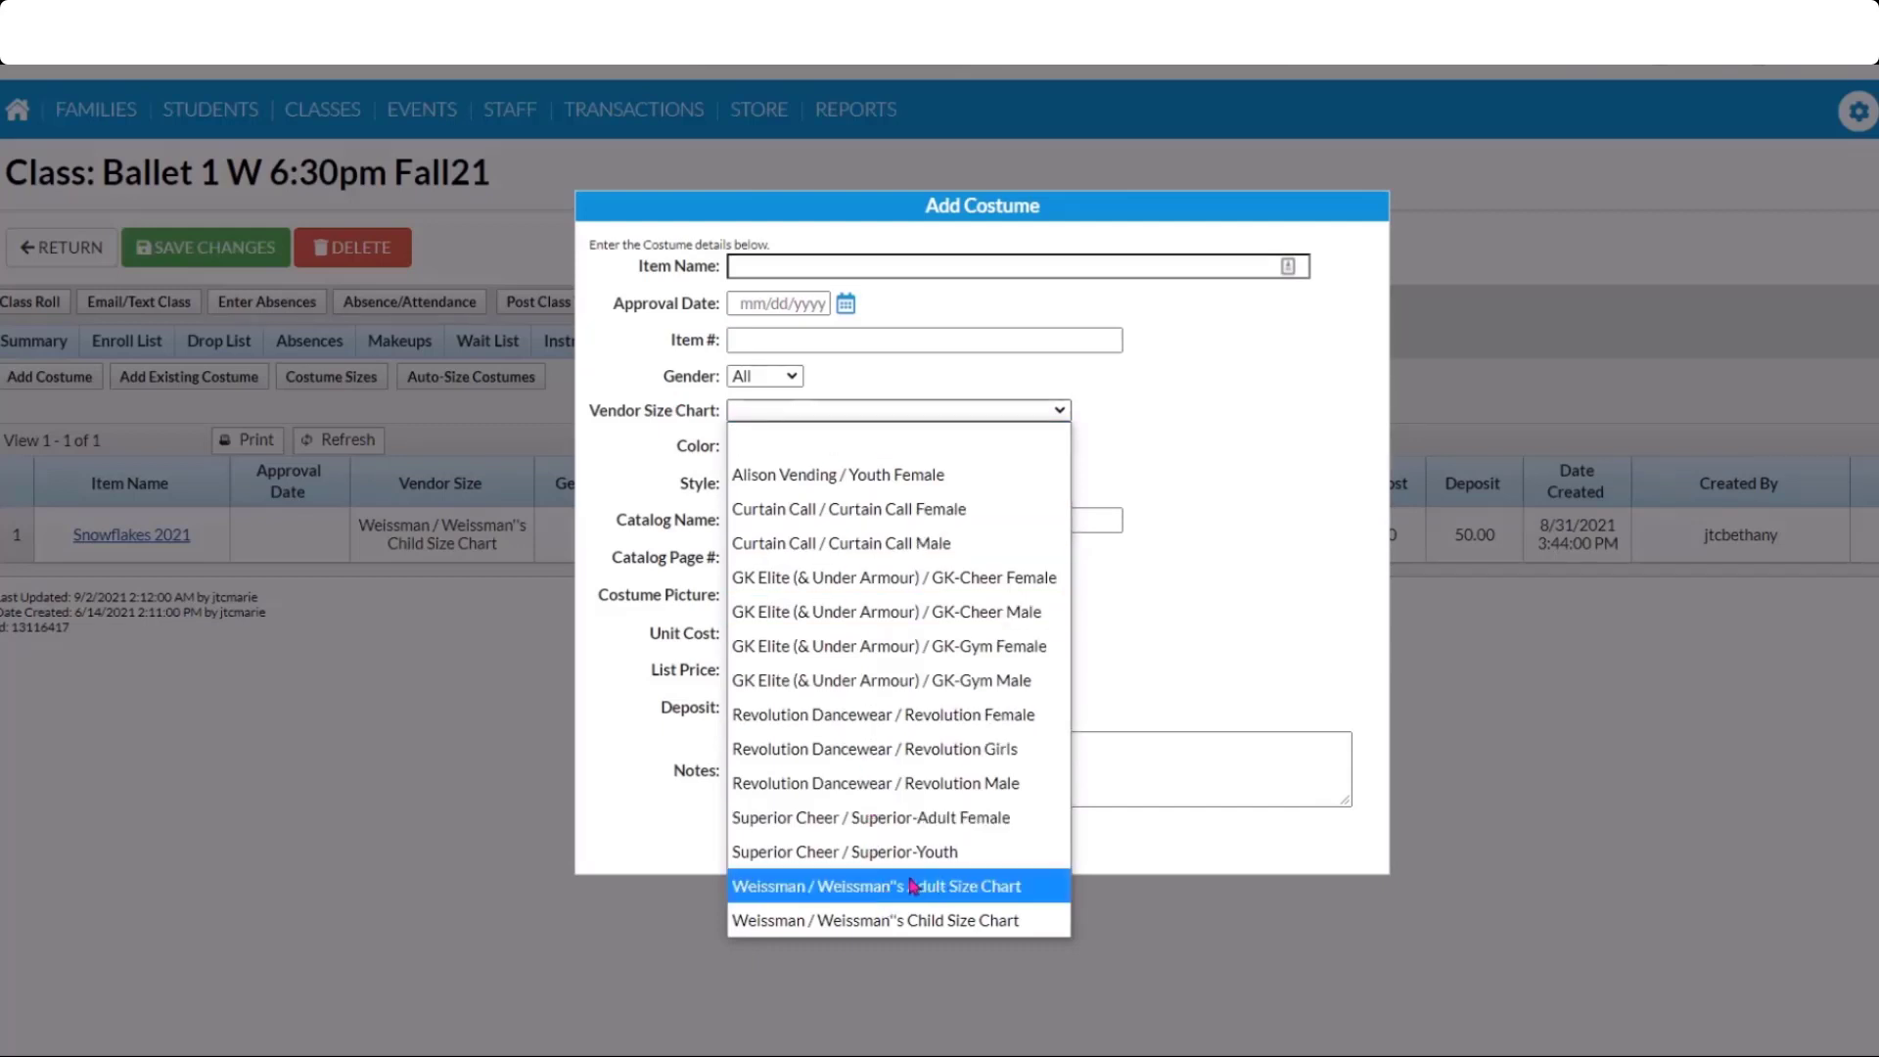
{"action": "left_click", "coordinate": [793, 889]}
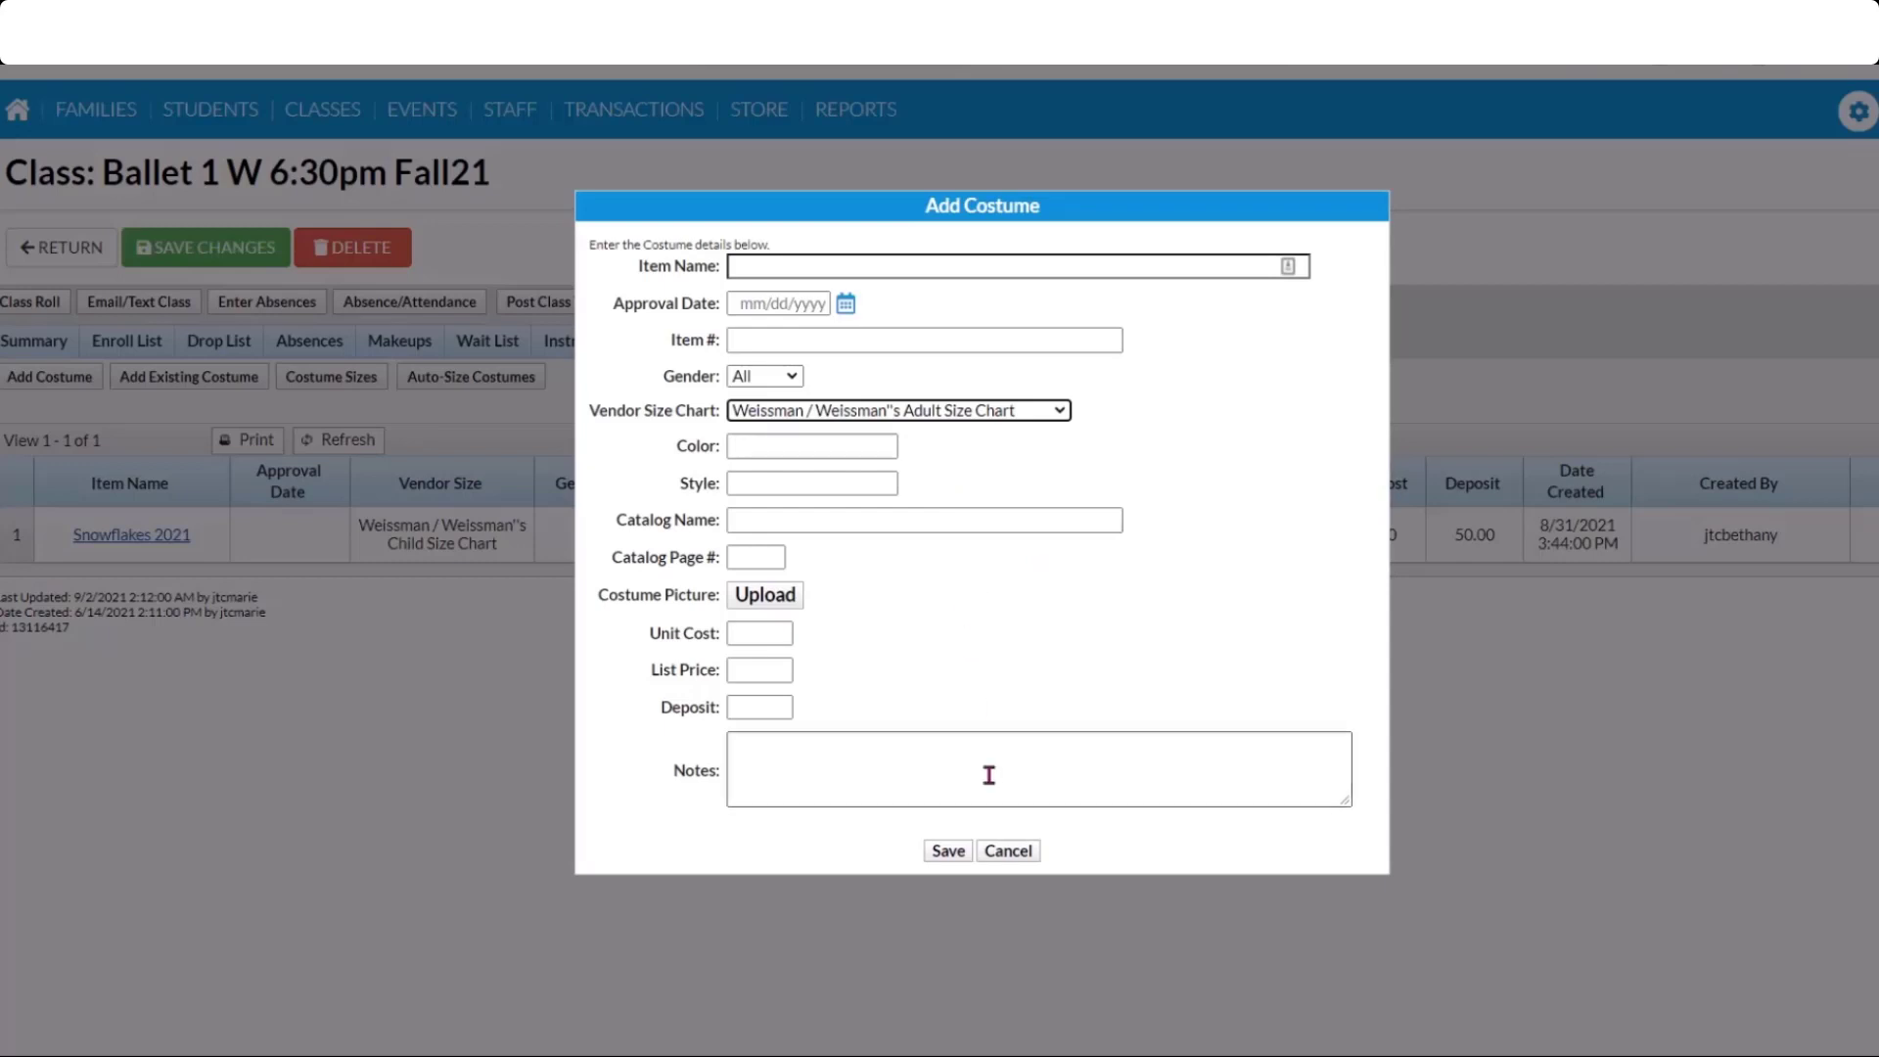
{"action": "left_click", "coordinate": [1008, 851]}
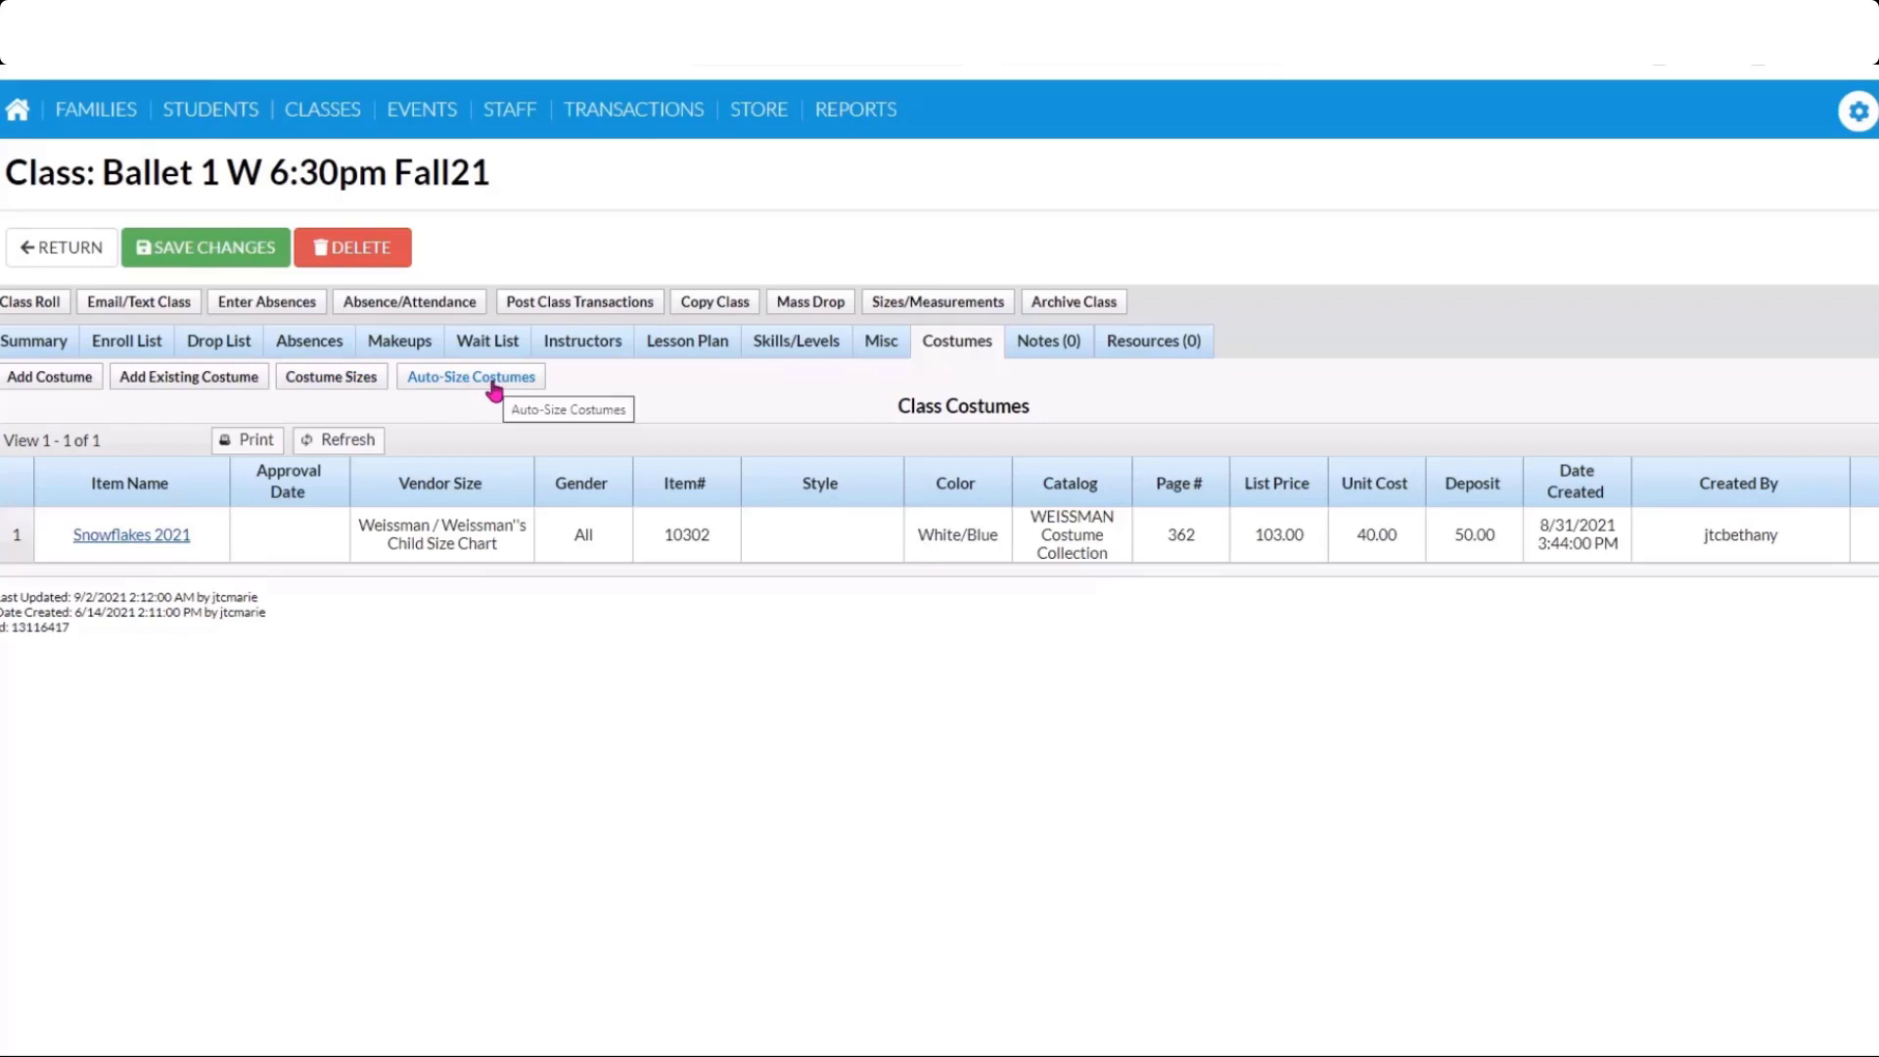
Open the costume sizes for the class, set the second listed student's size to Child Intermediate and save.
{"action": "left_click", "coordinate": [319, 386]}
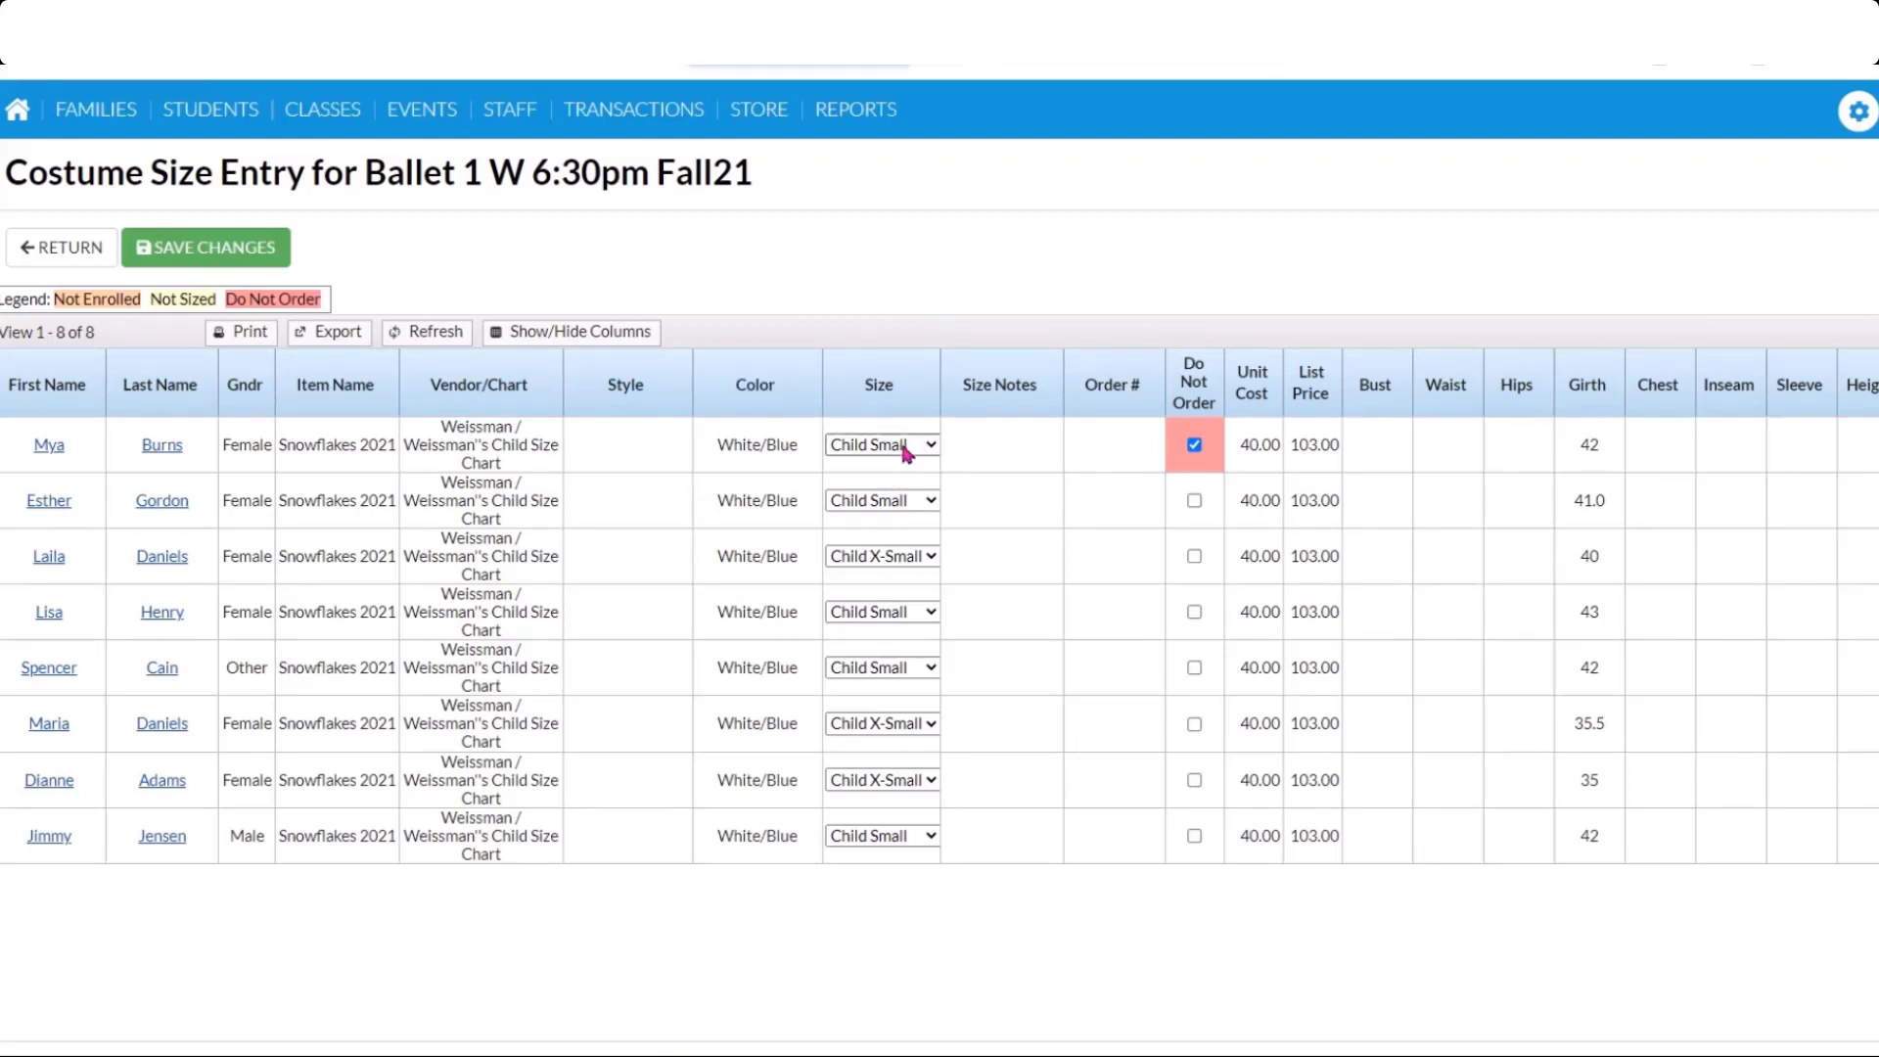
{"action": "left_click", "coordinate": [892, 502]}
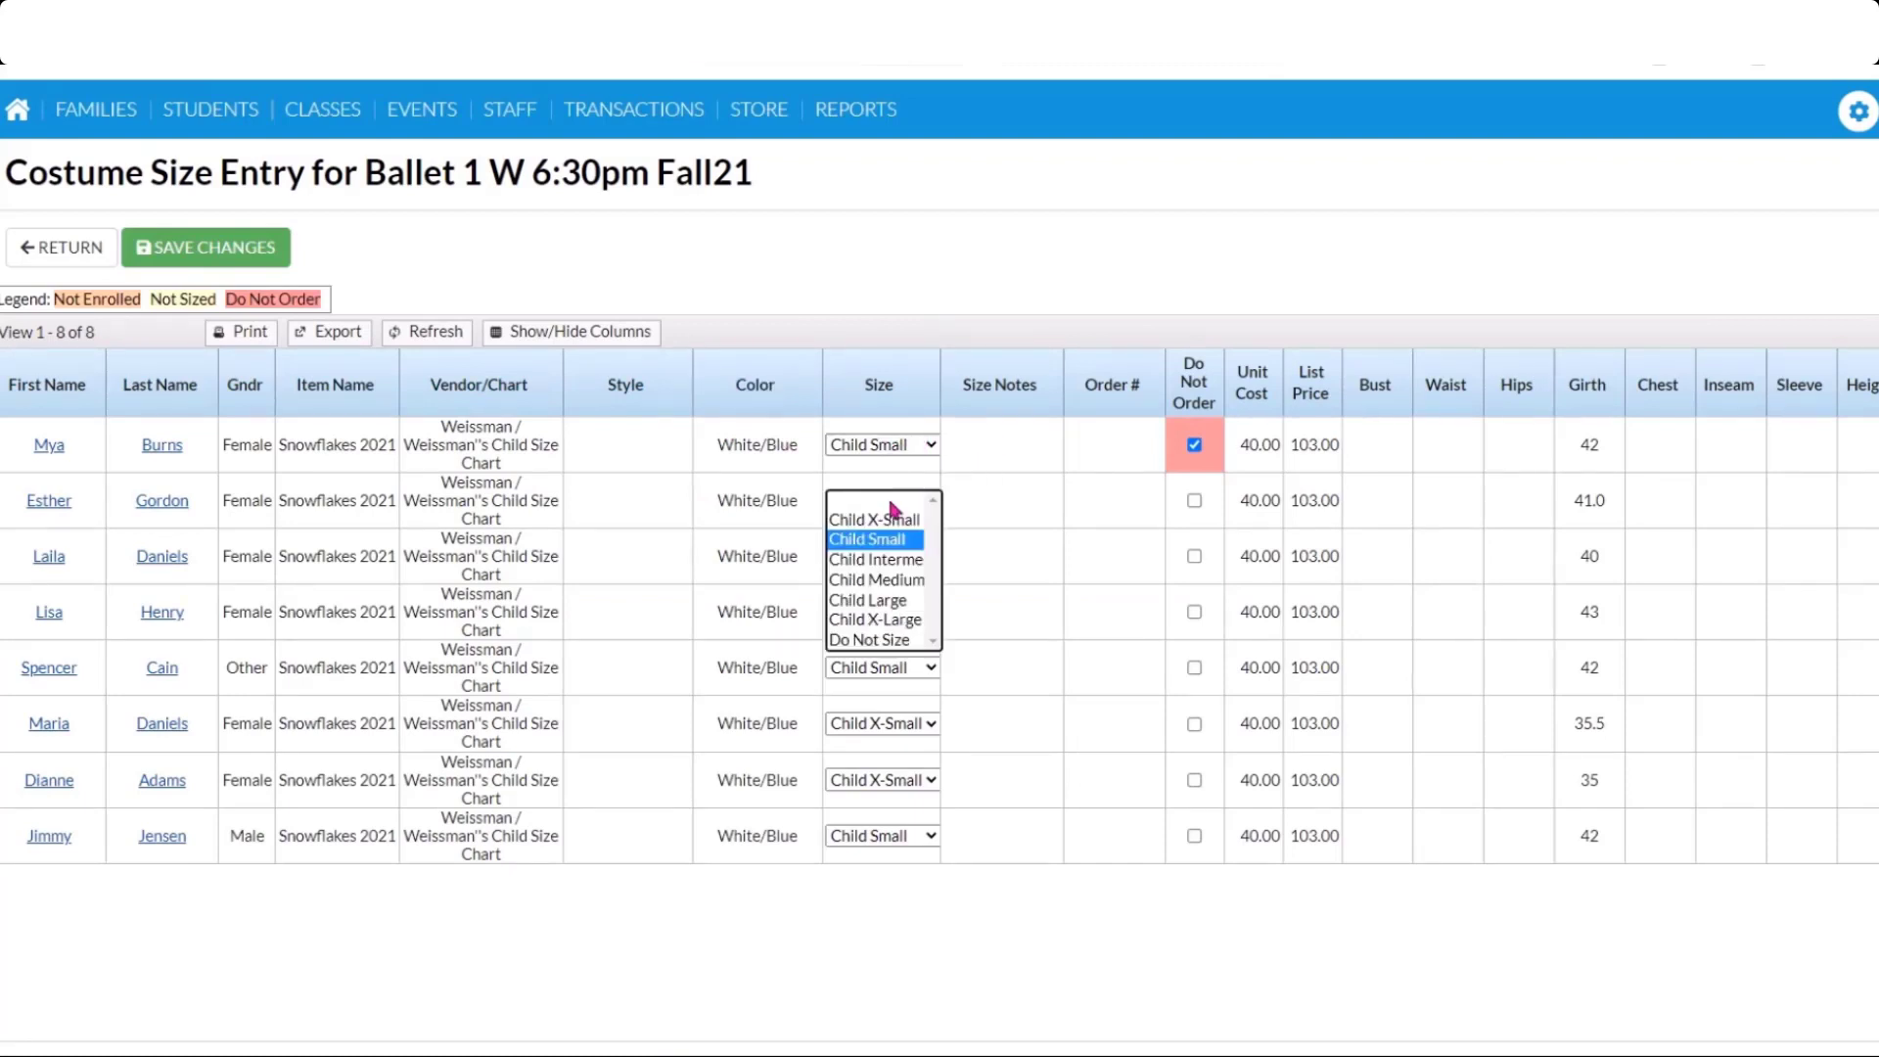
{"action": "left_click", "coordinate": [884, 560]}
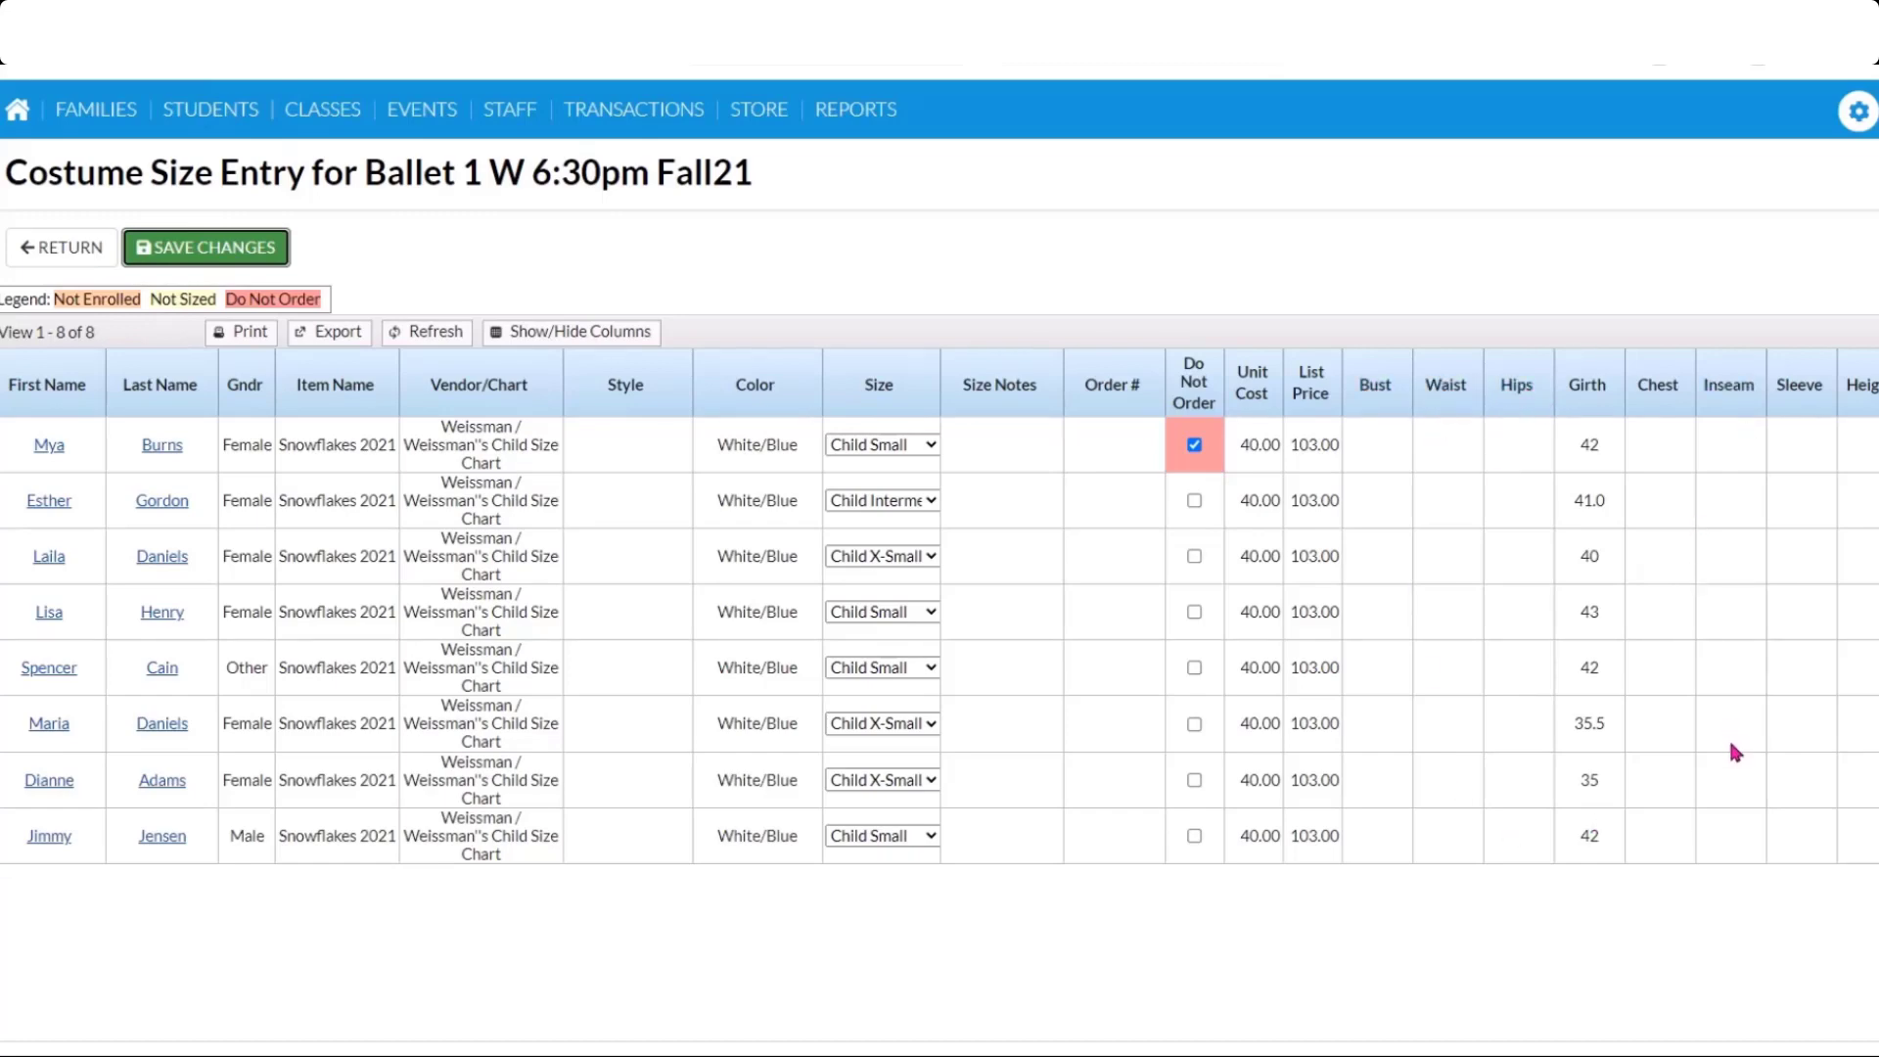
Return to the class costumes, review the unit cost, list price and deposit of Snowflakes 2021, and close its details without saving.
{"action": "left_click", "coordinate": [59, 249]}
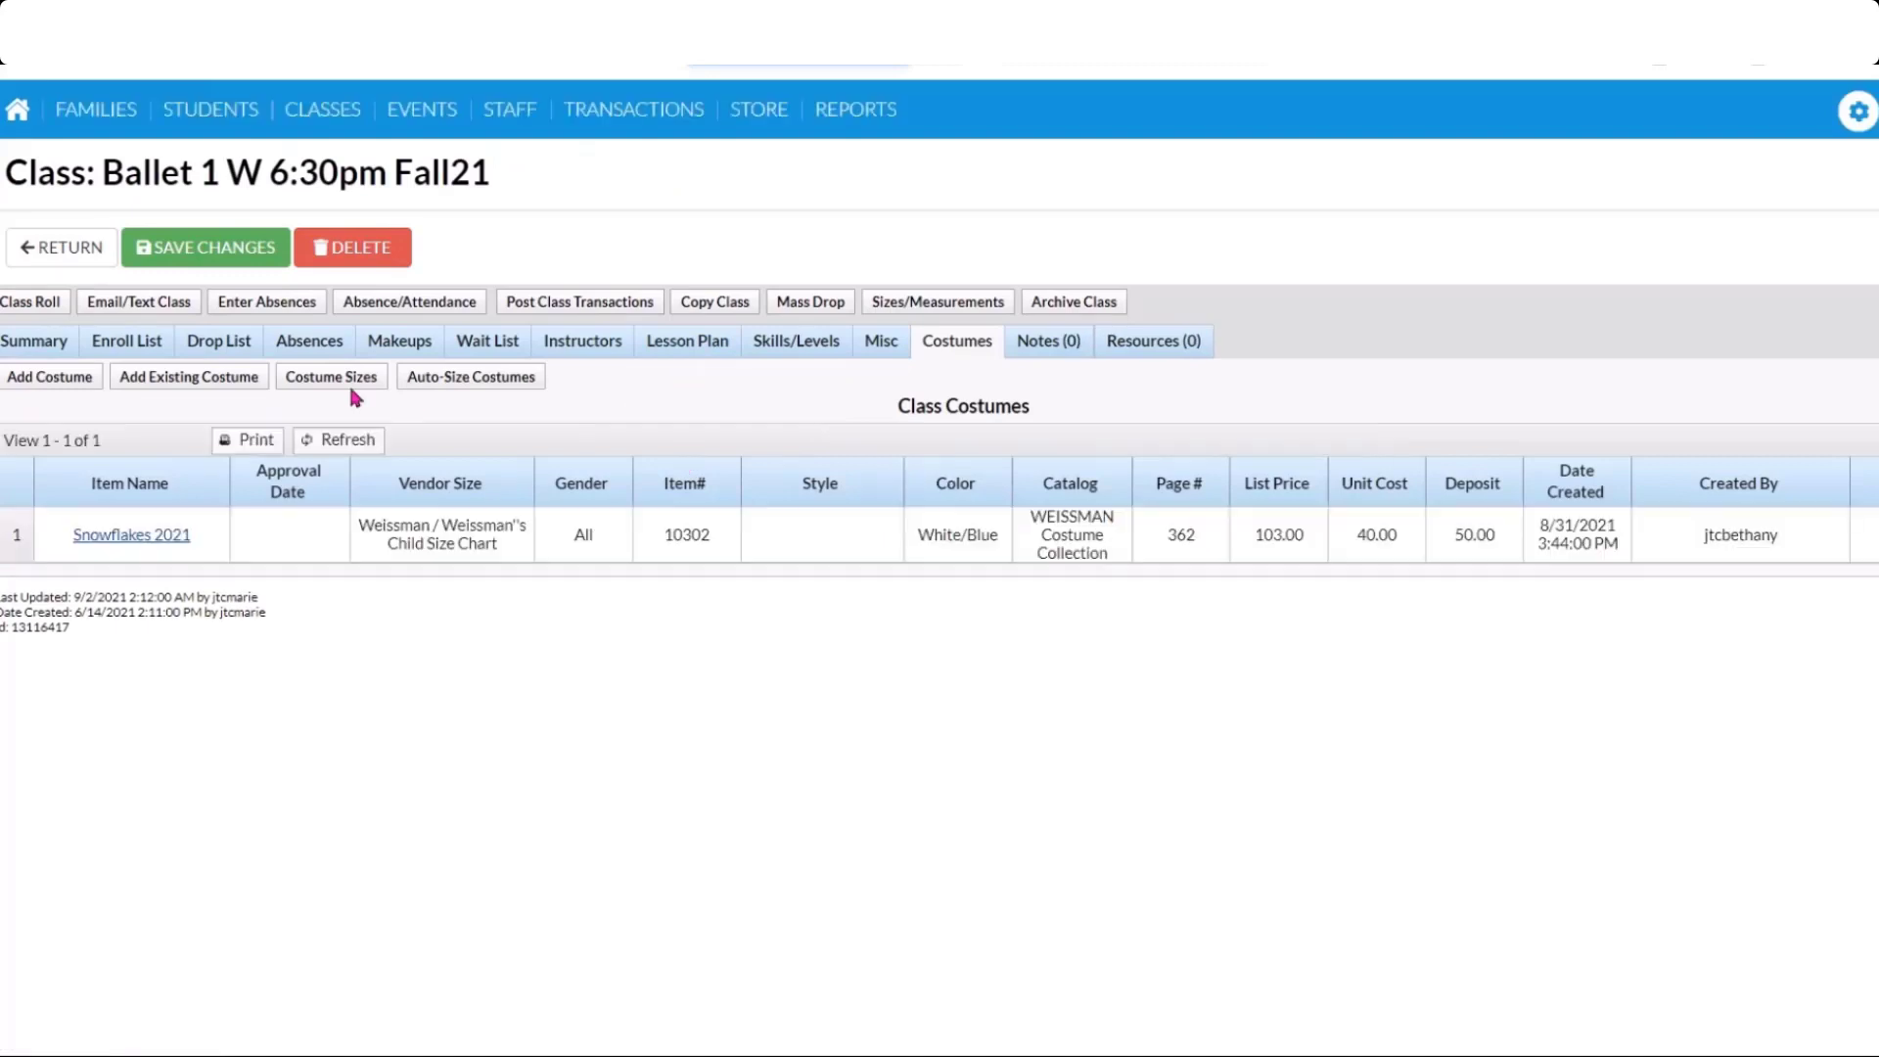
{"action": "left_click", "coordinate": [144, 551]}
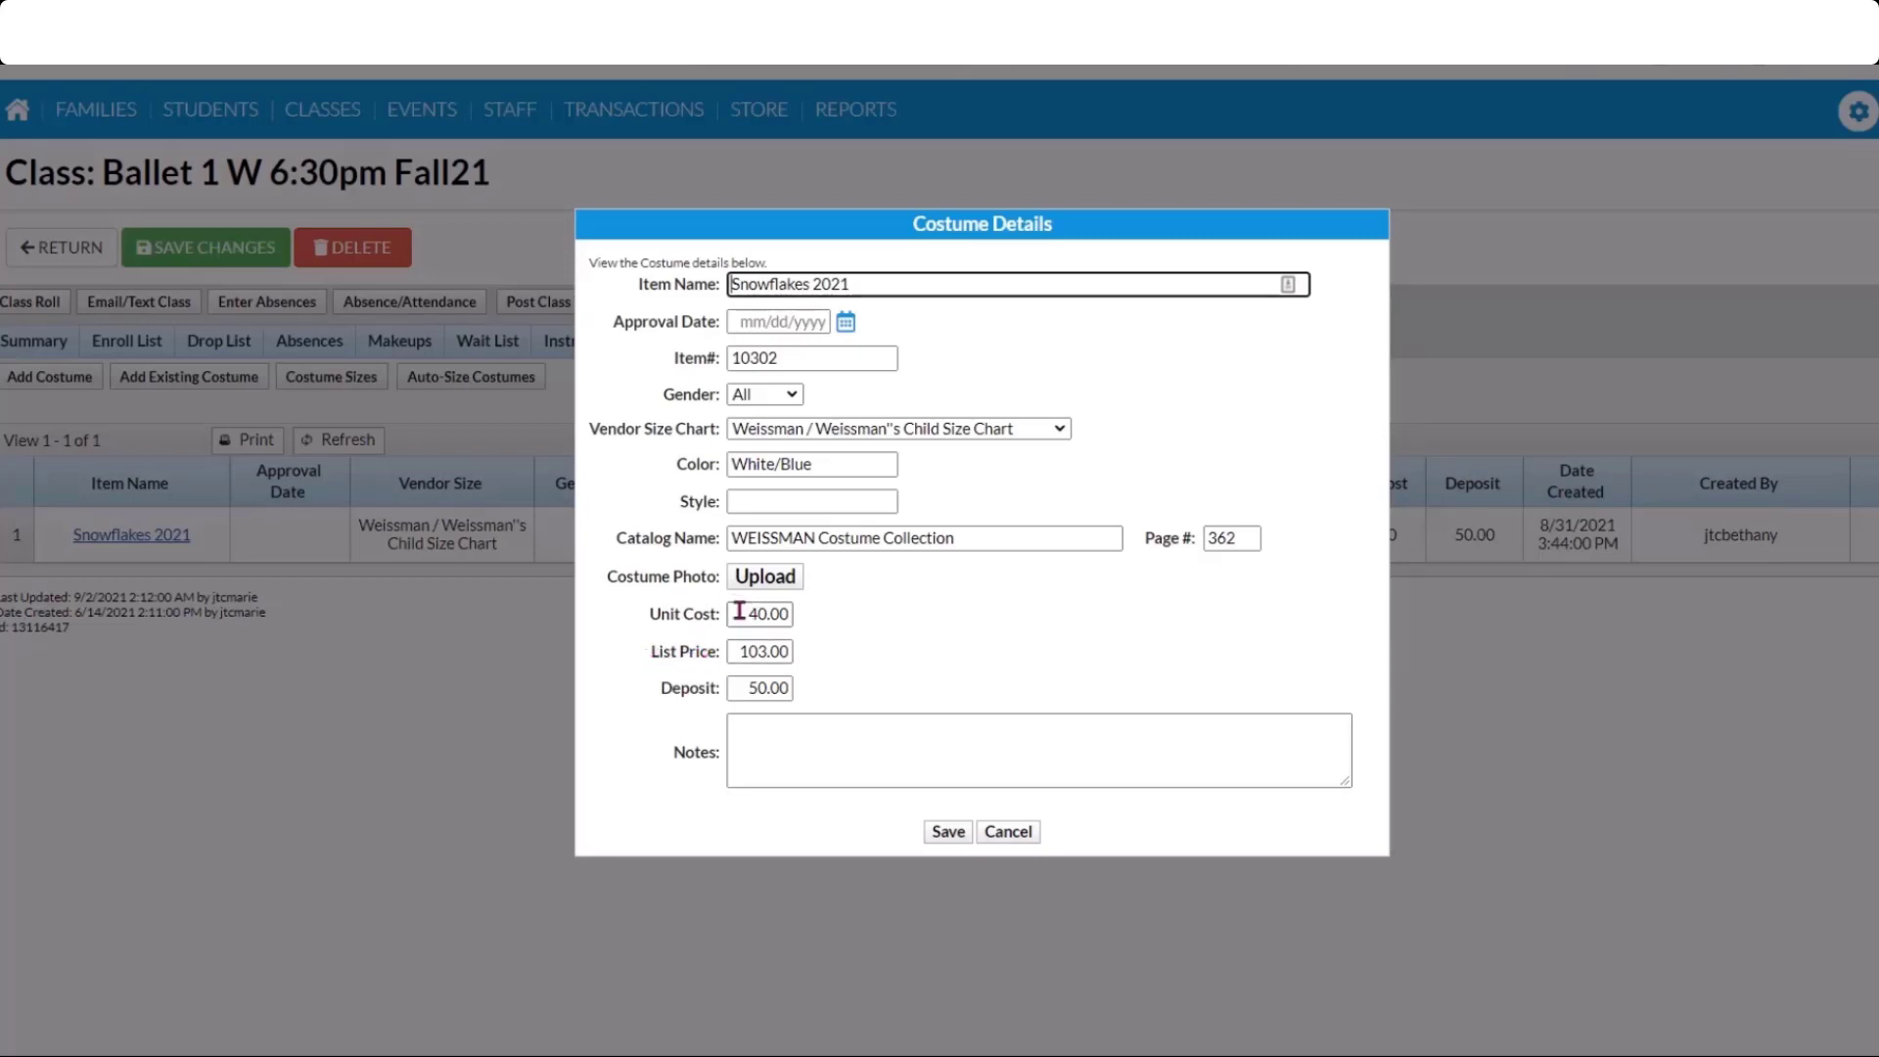
{"action": "left_click", "coordinate": [734, 613]}
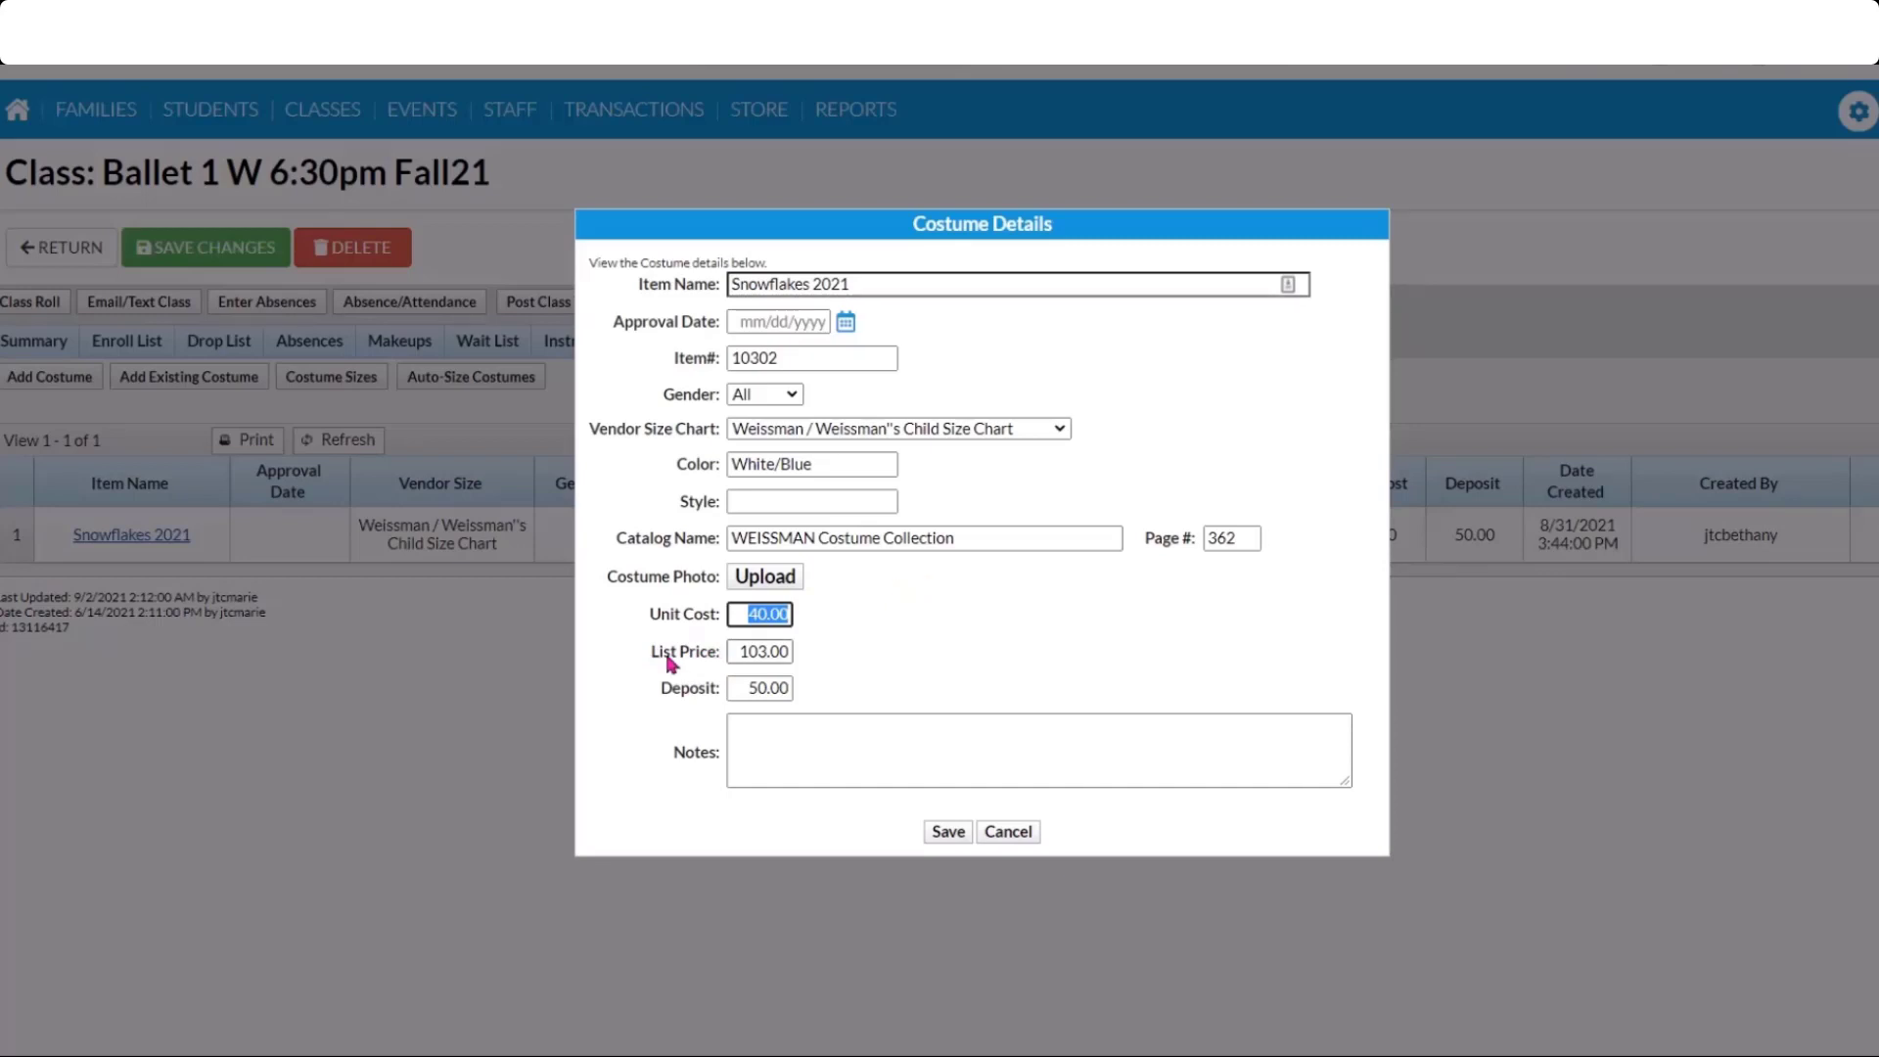
{"action": "left_click", "coordinate": [737, 649]}
{"action": "left_click", "coordinate": [737, 649]}
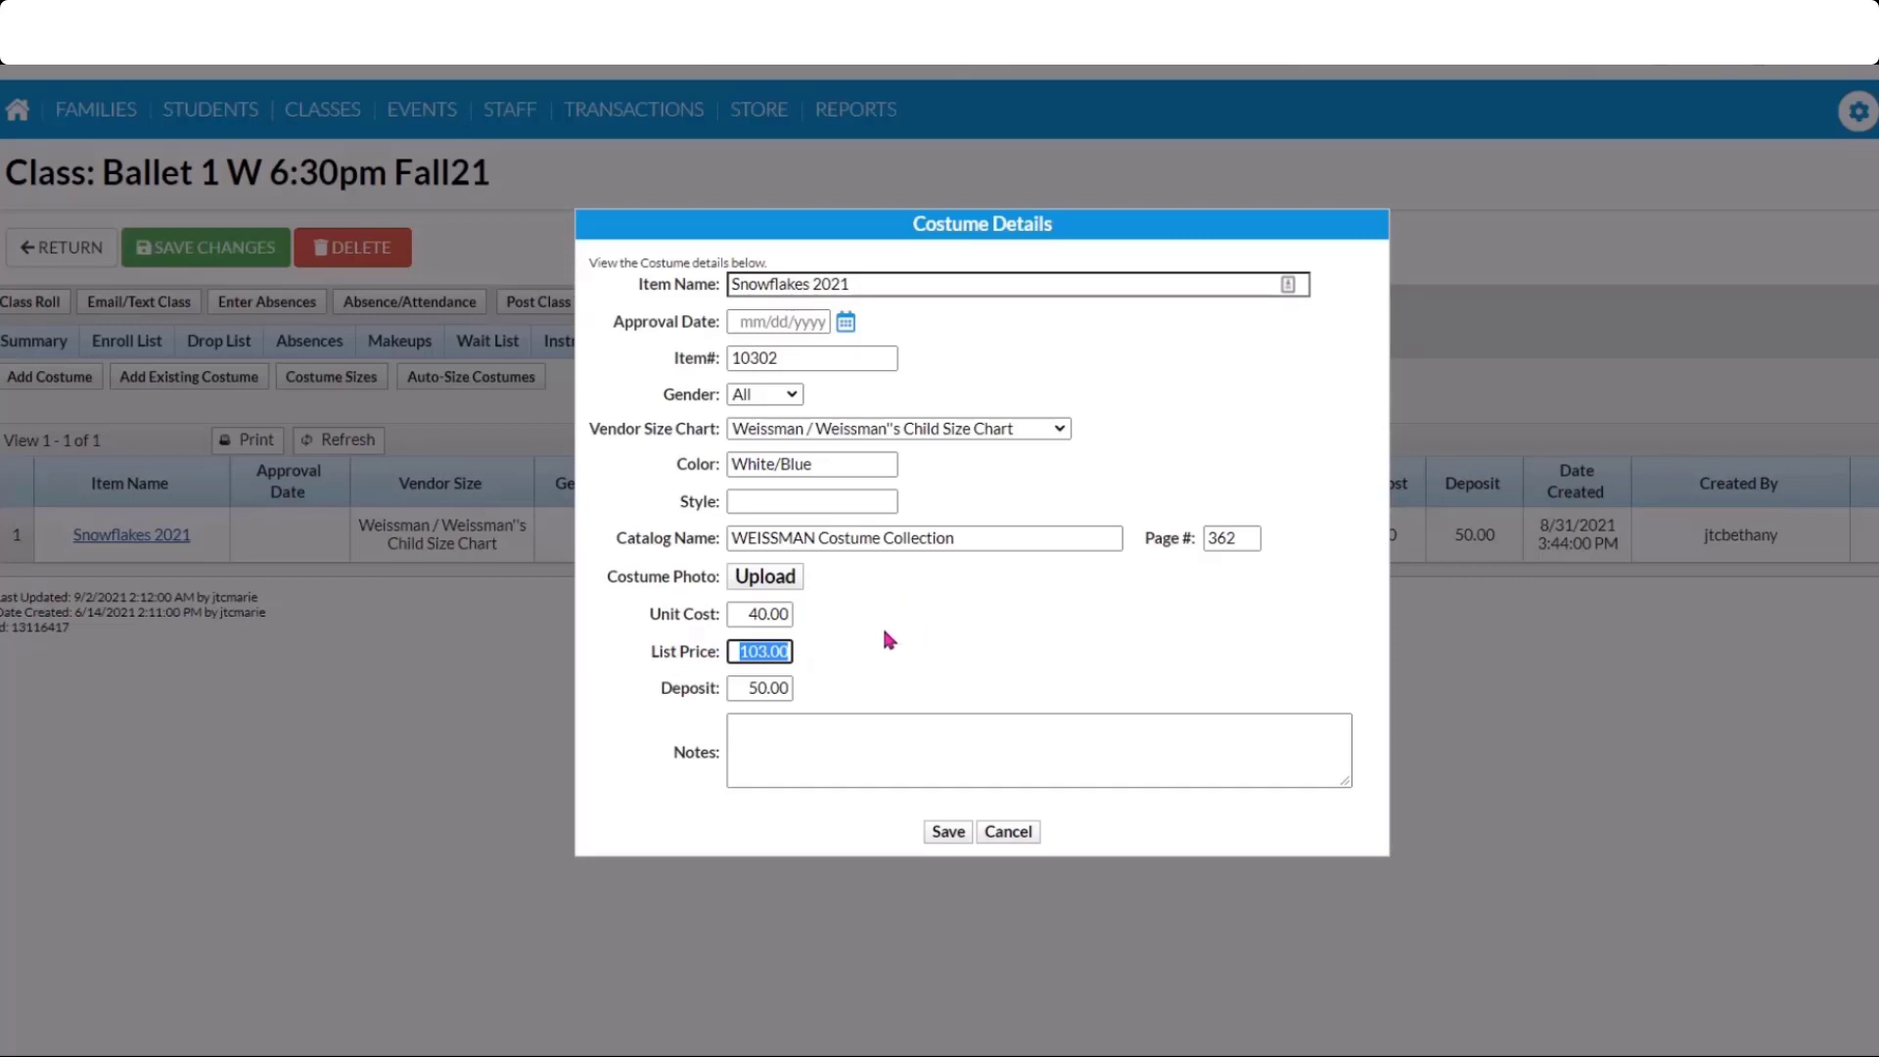
{"action": "left_click", "coordinate": [736, 689]}
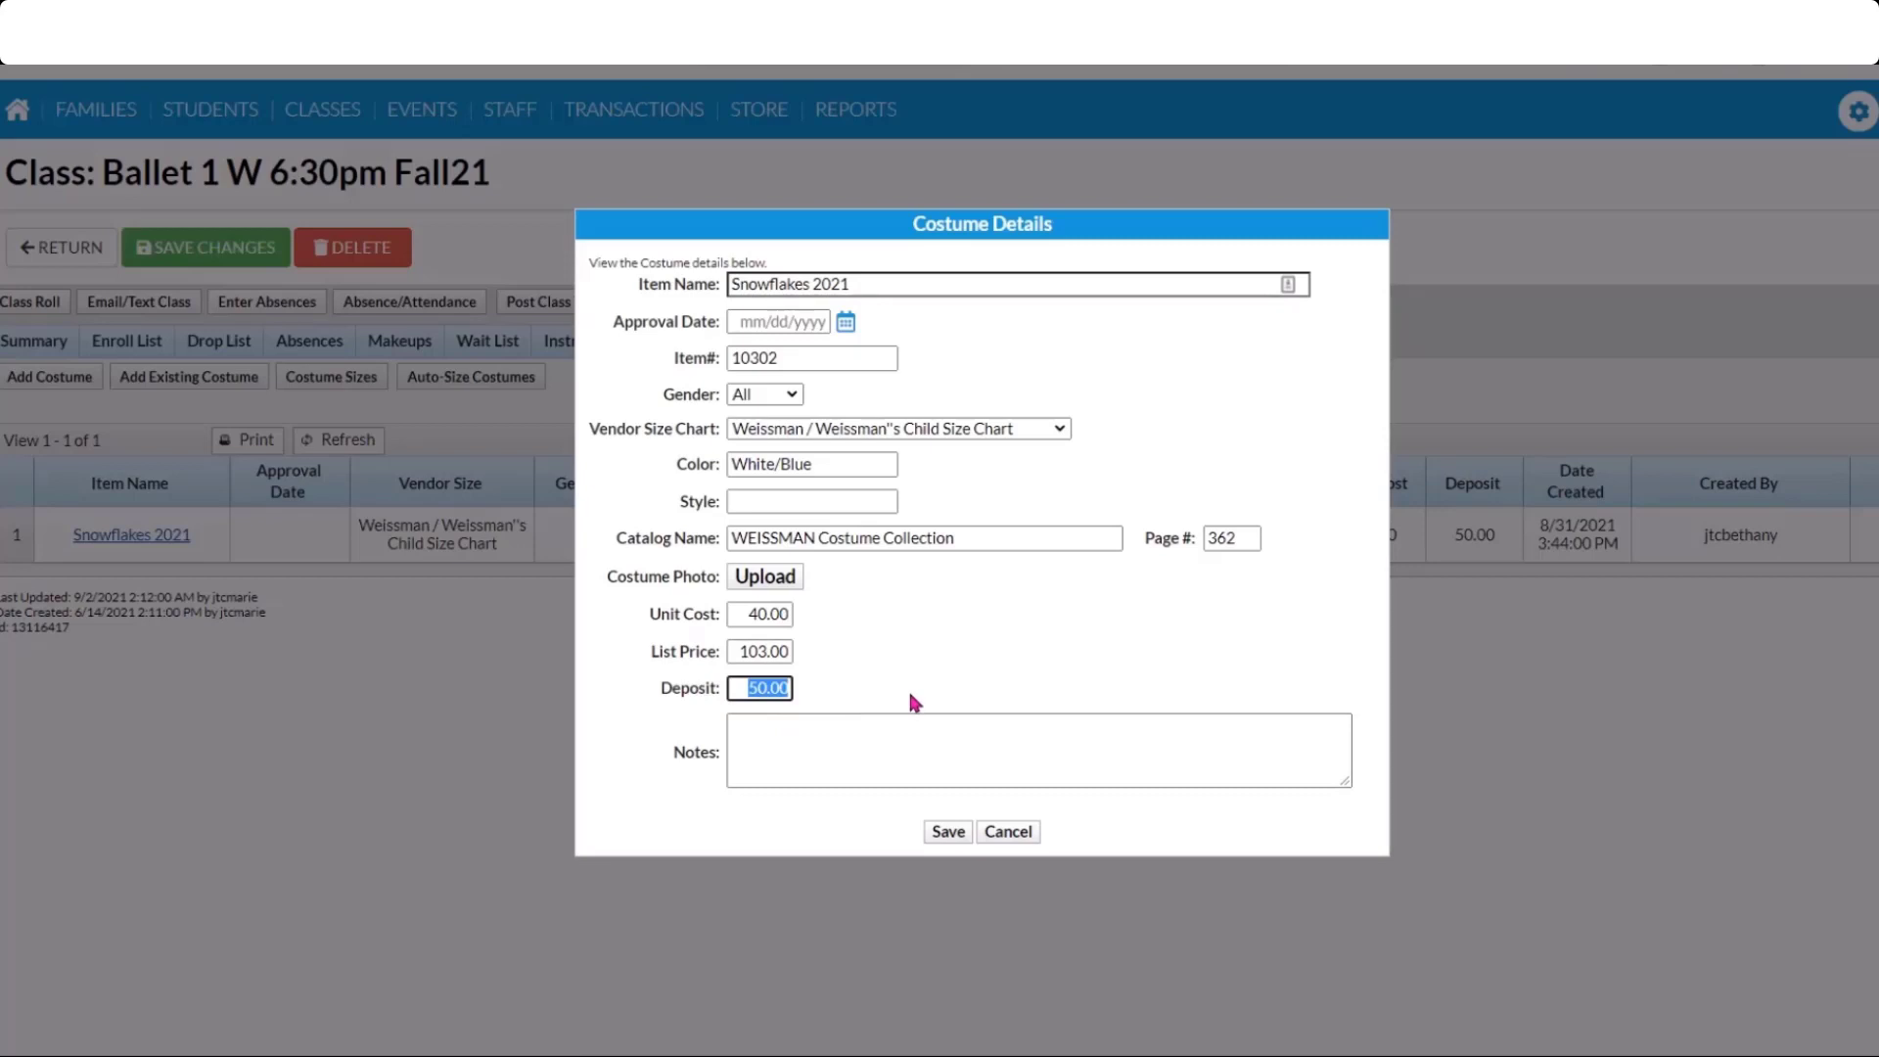
{"action": "left_click", "coordinate": [1002, 835]}
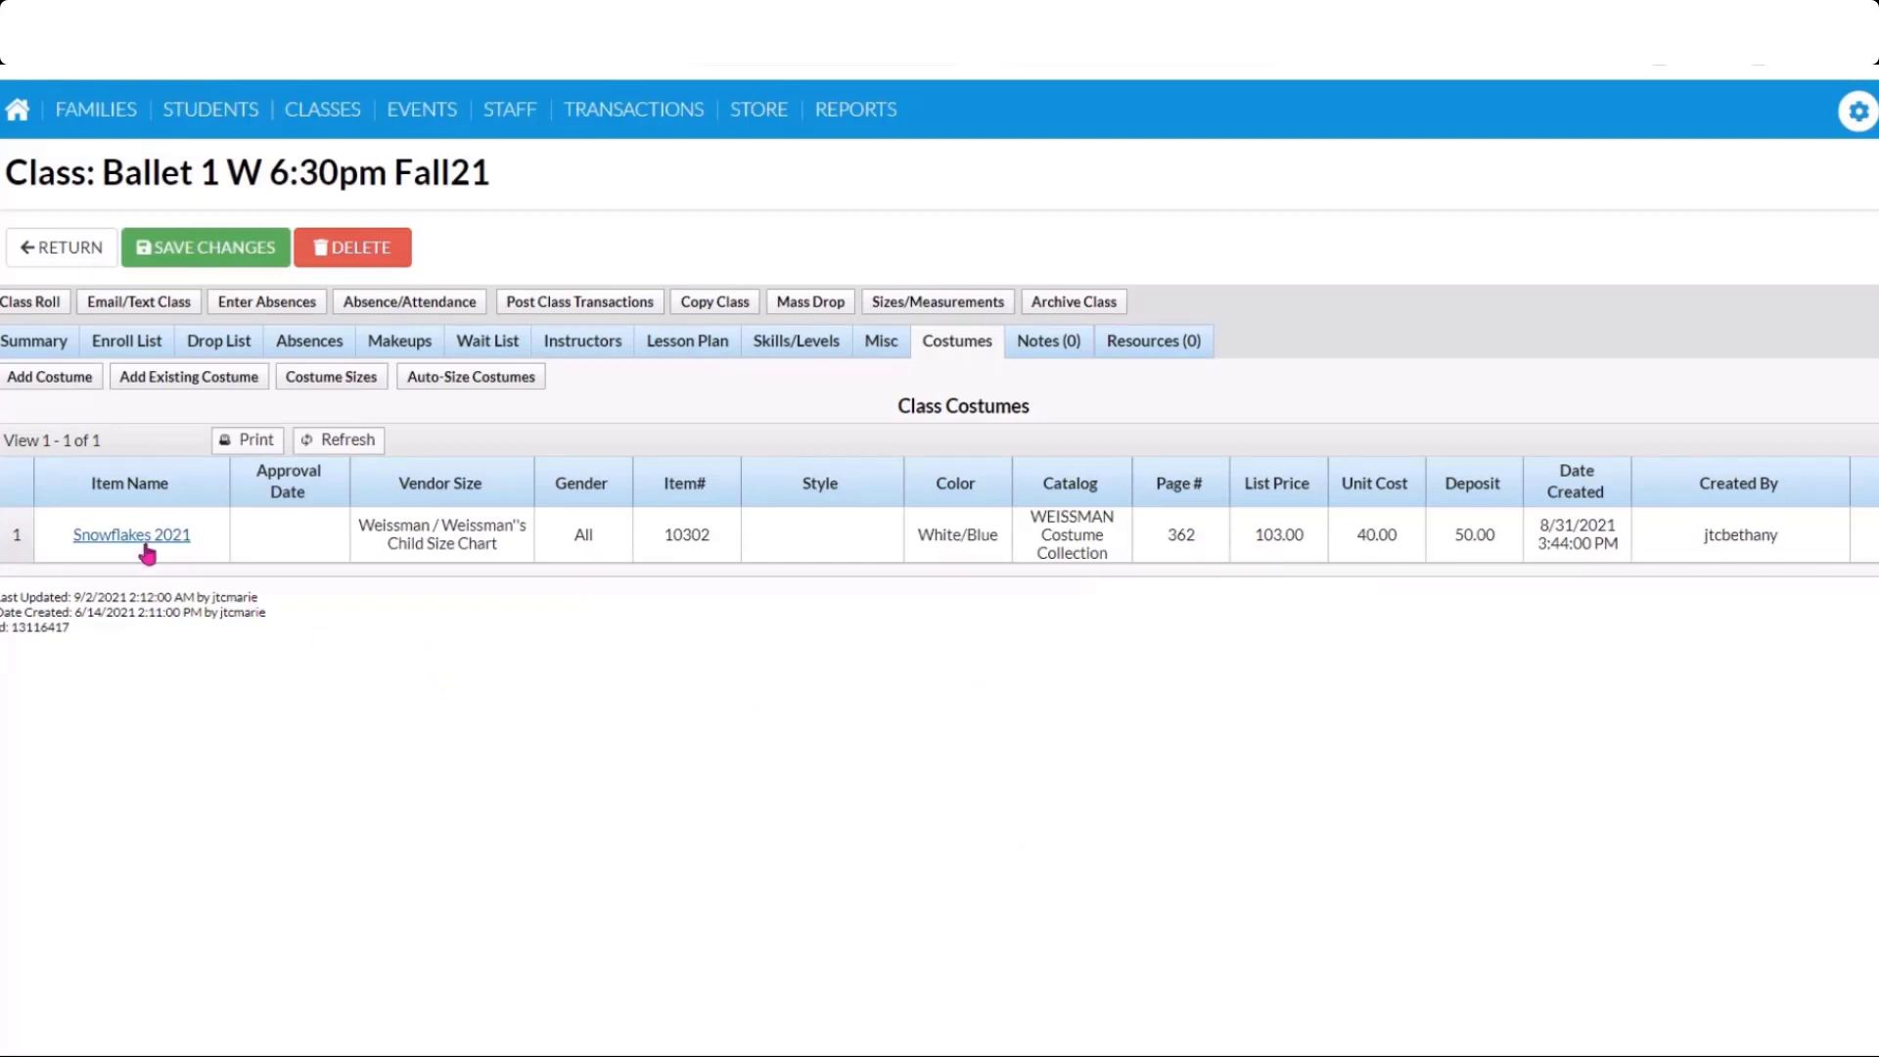
Check the costume size entries for the class and go back to its assigned costumes.
{"action": "left_click", "coordinate": [360, 376]}
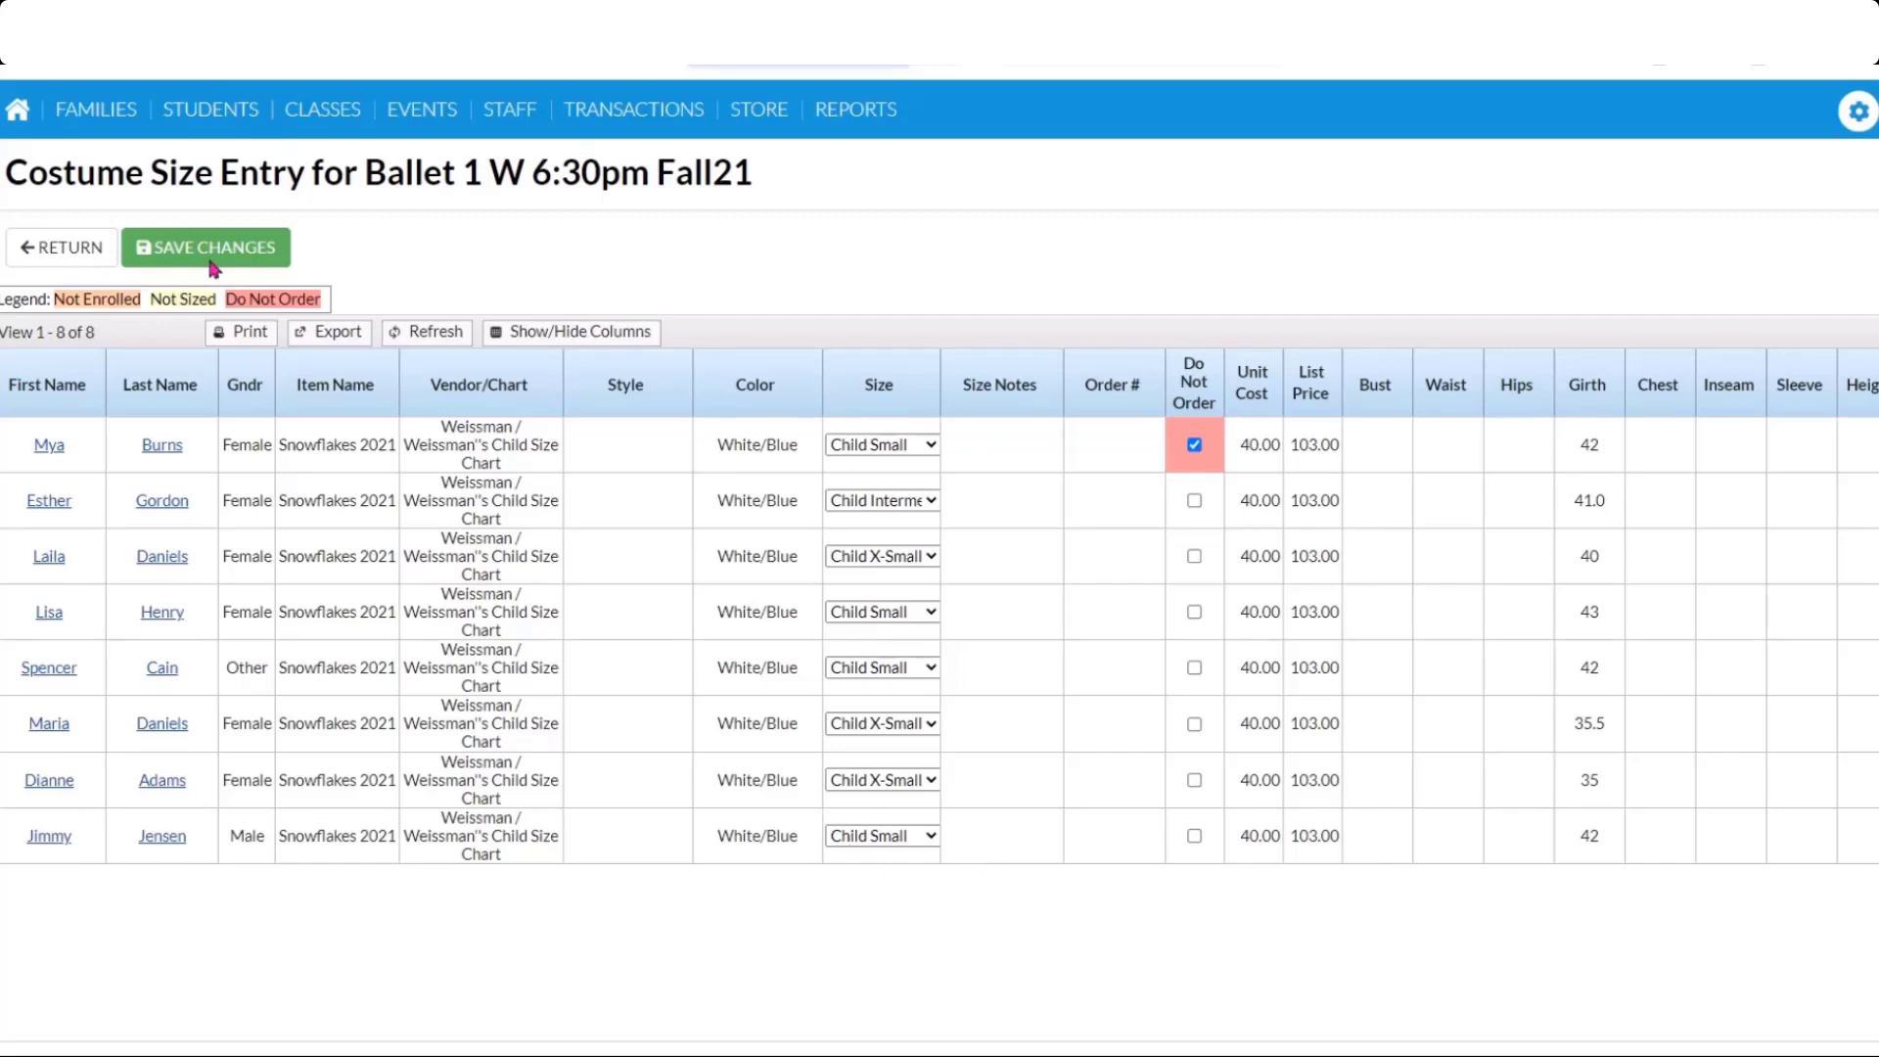
{"action": "left_click", "coordinate": [60, 252]}
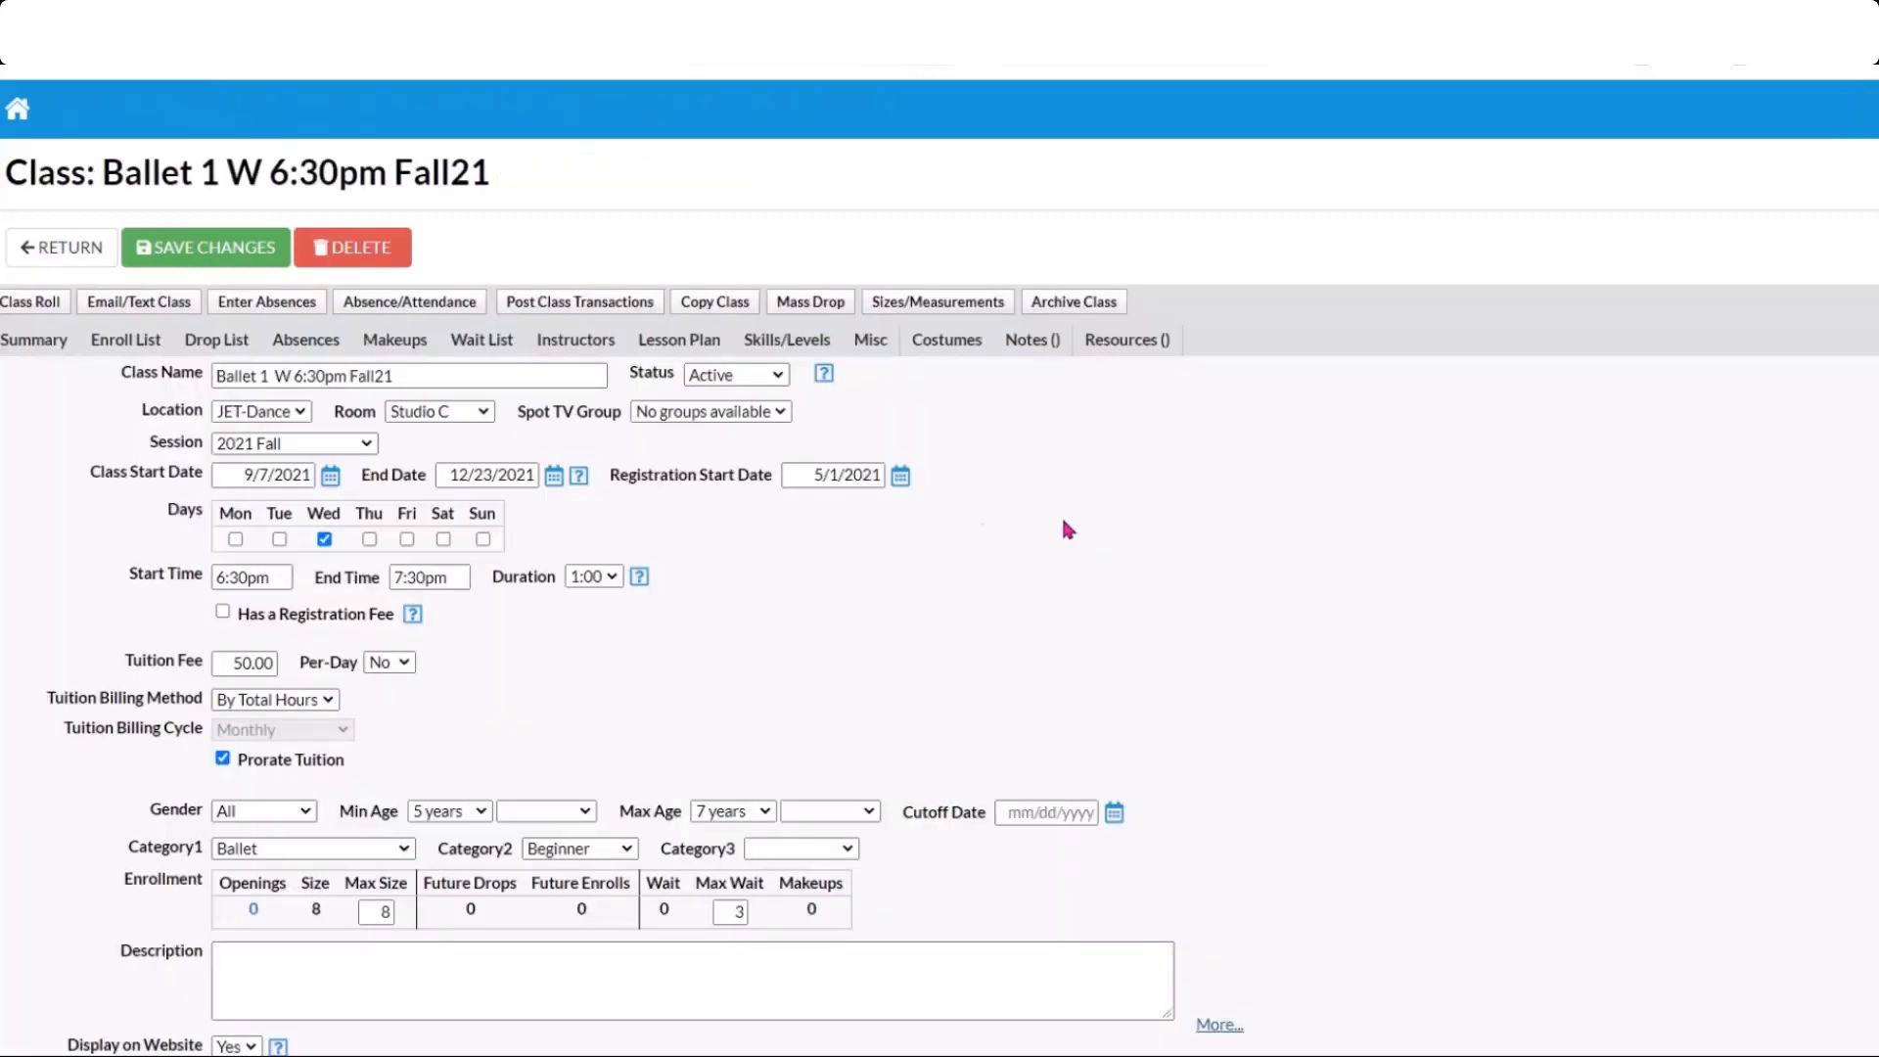
{"action": "left_click", "coordinate": [946, 342]}
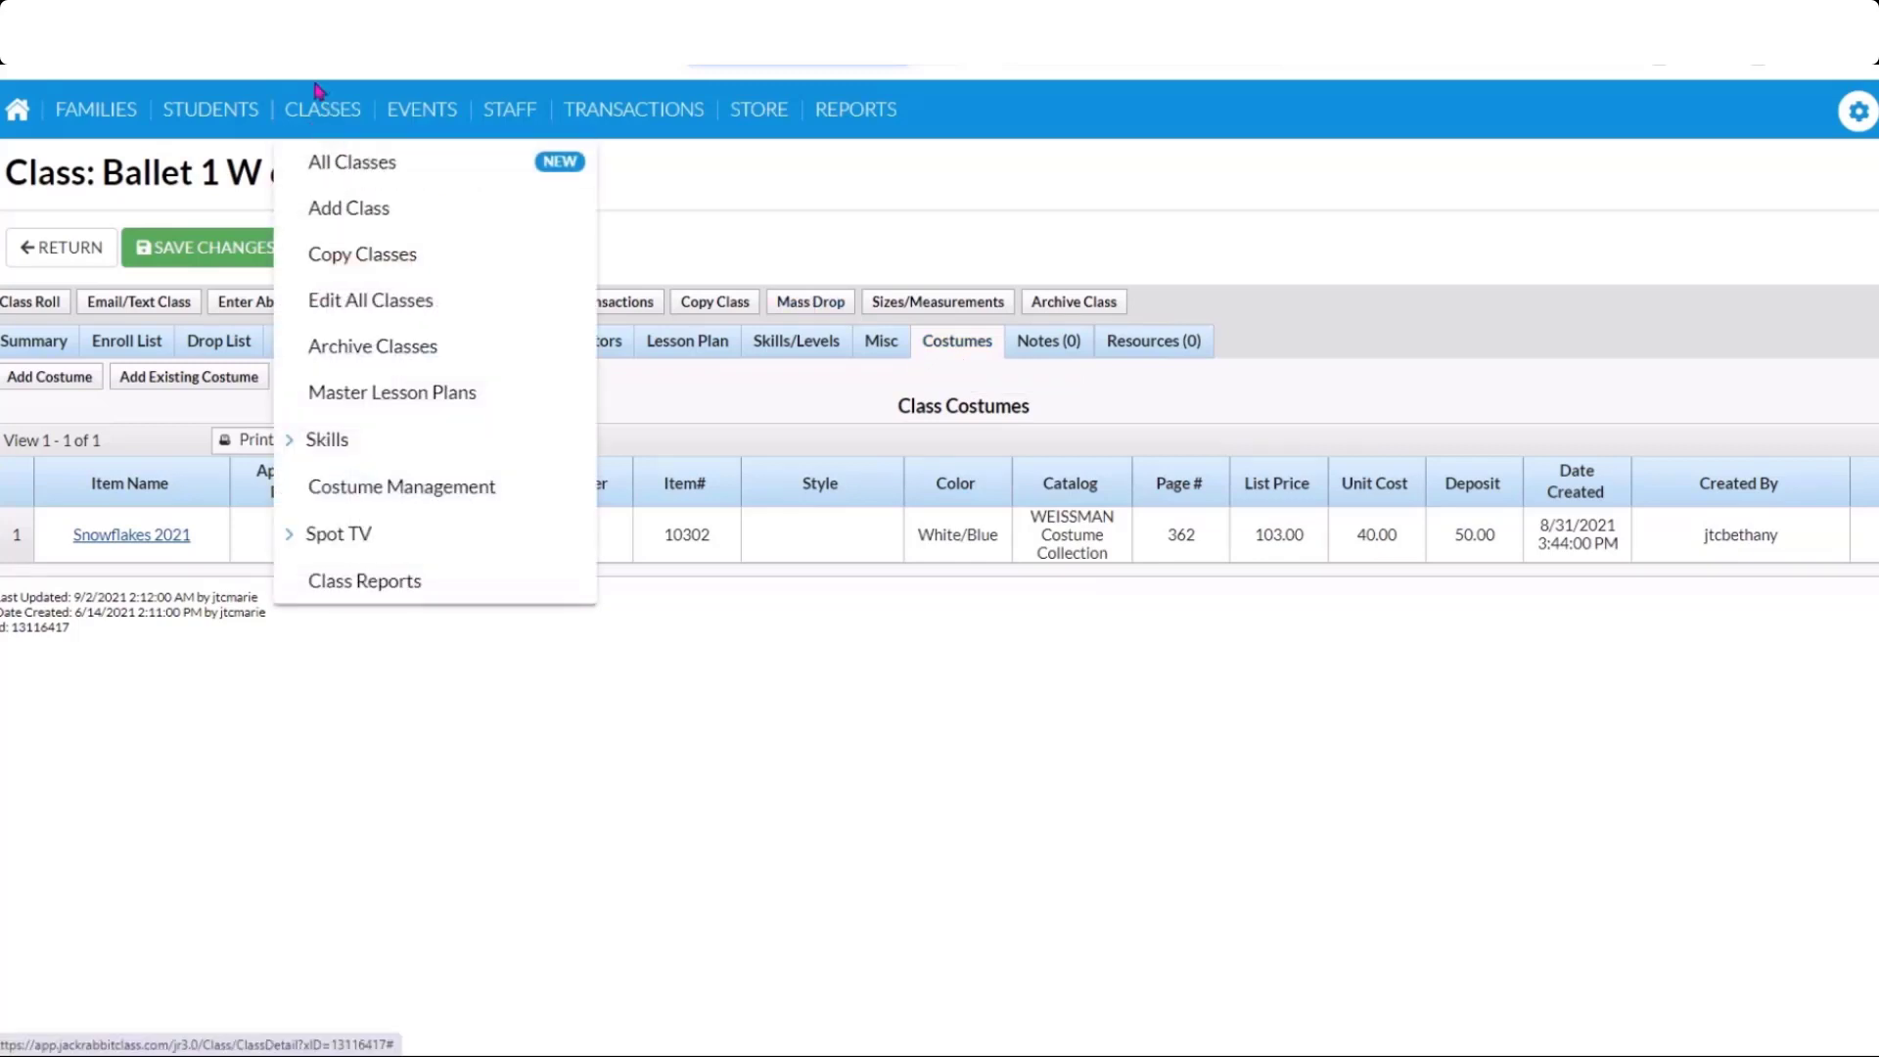
Open the Costume Management getting-started guide and read the steps on assigning costumes and printing the Measurement Worksheet report.
{"action": "mouse_move", "coordinate": [309, 117]}
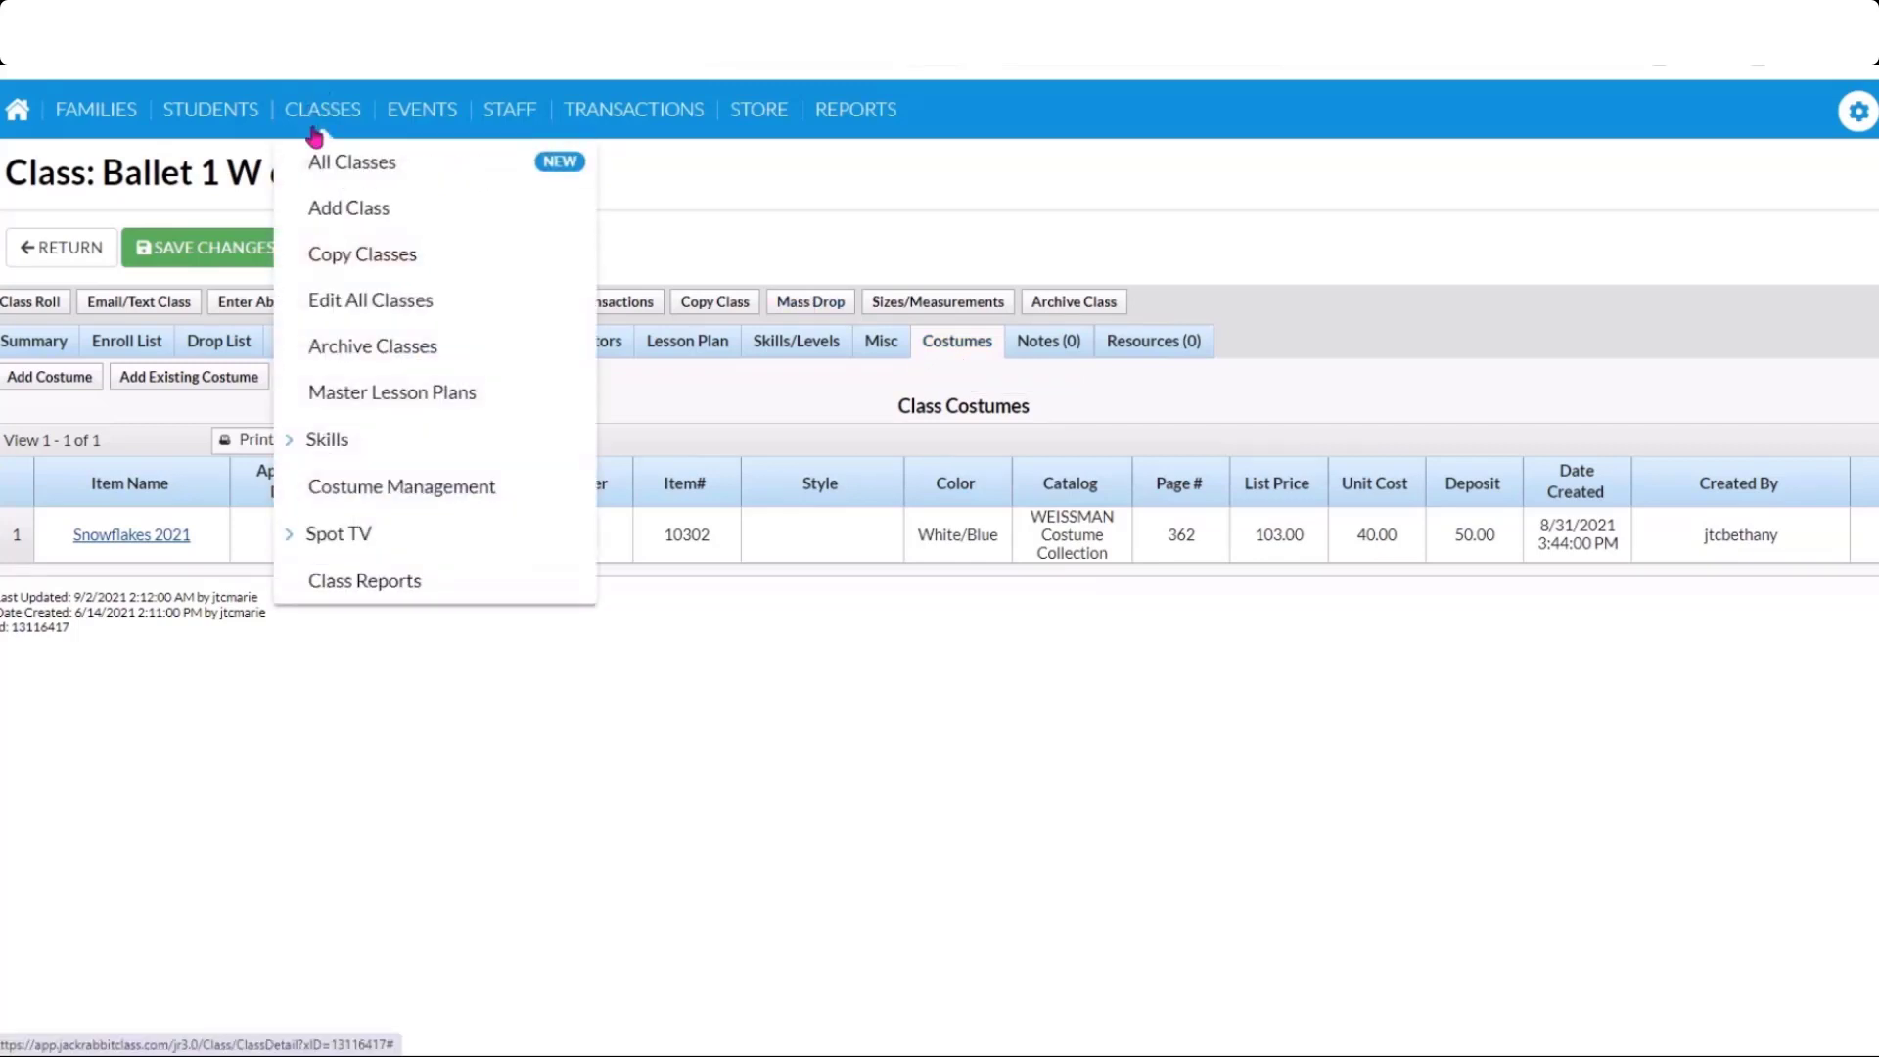
{"action": "left_click", "coordinate": [393, 489]}
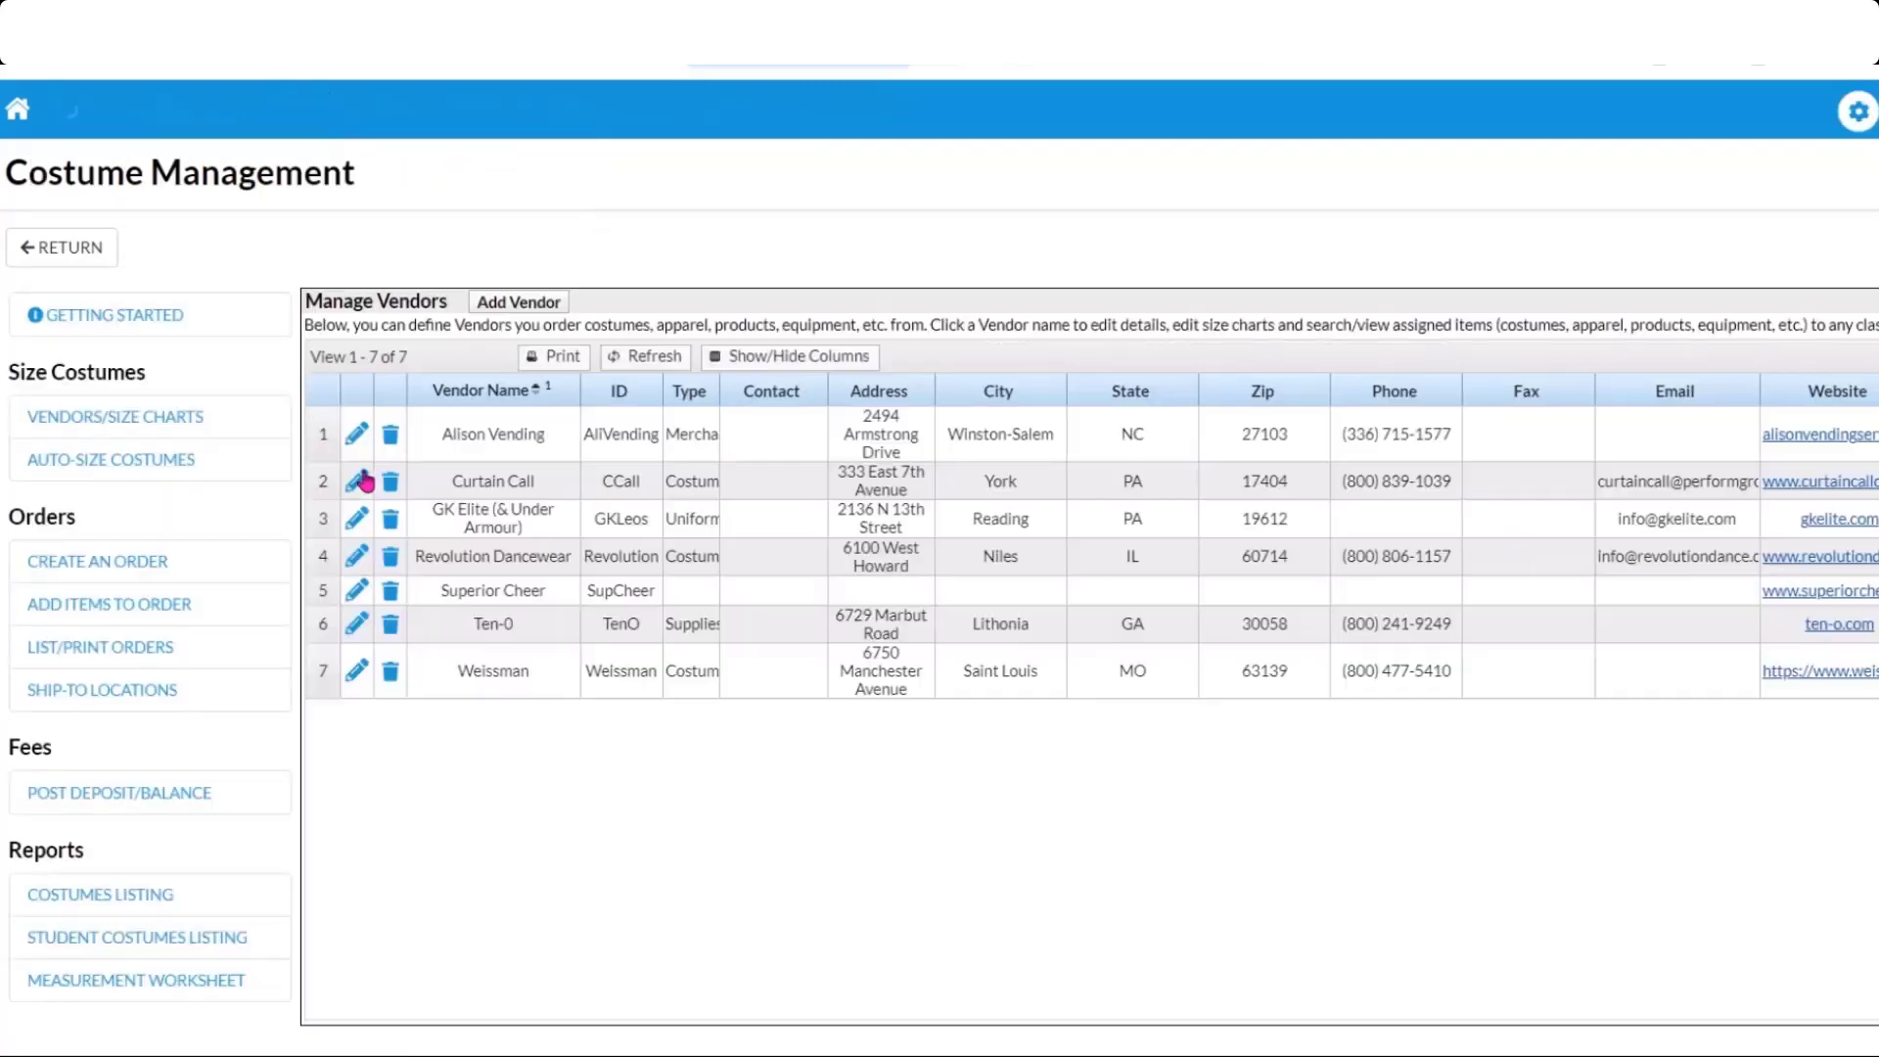
{"action": "left_click", "coordinate": [64, 326]}
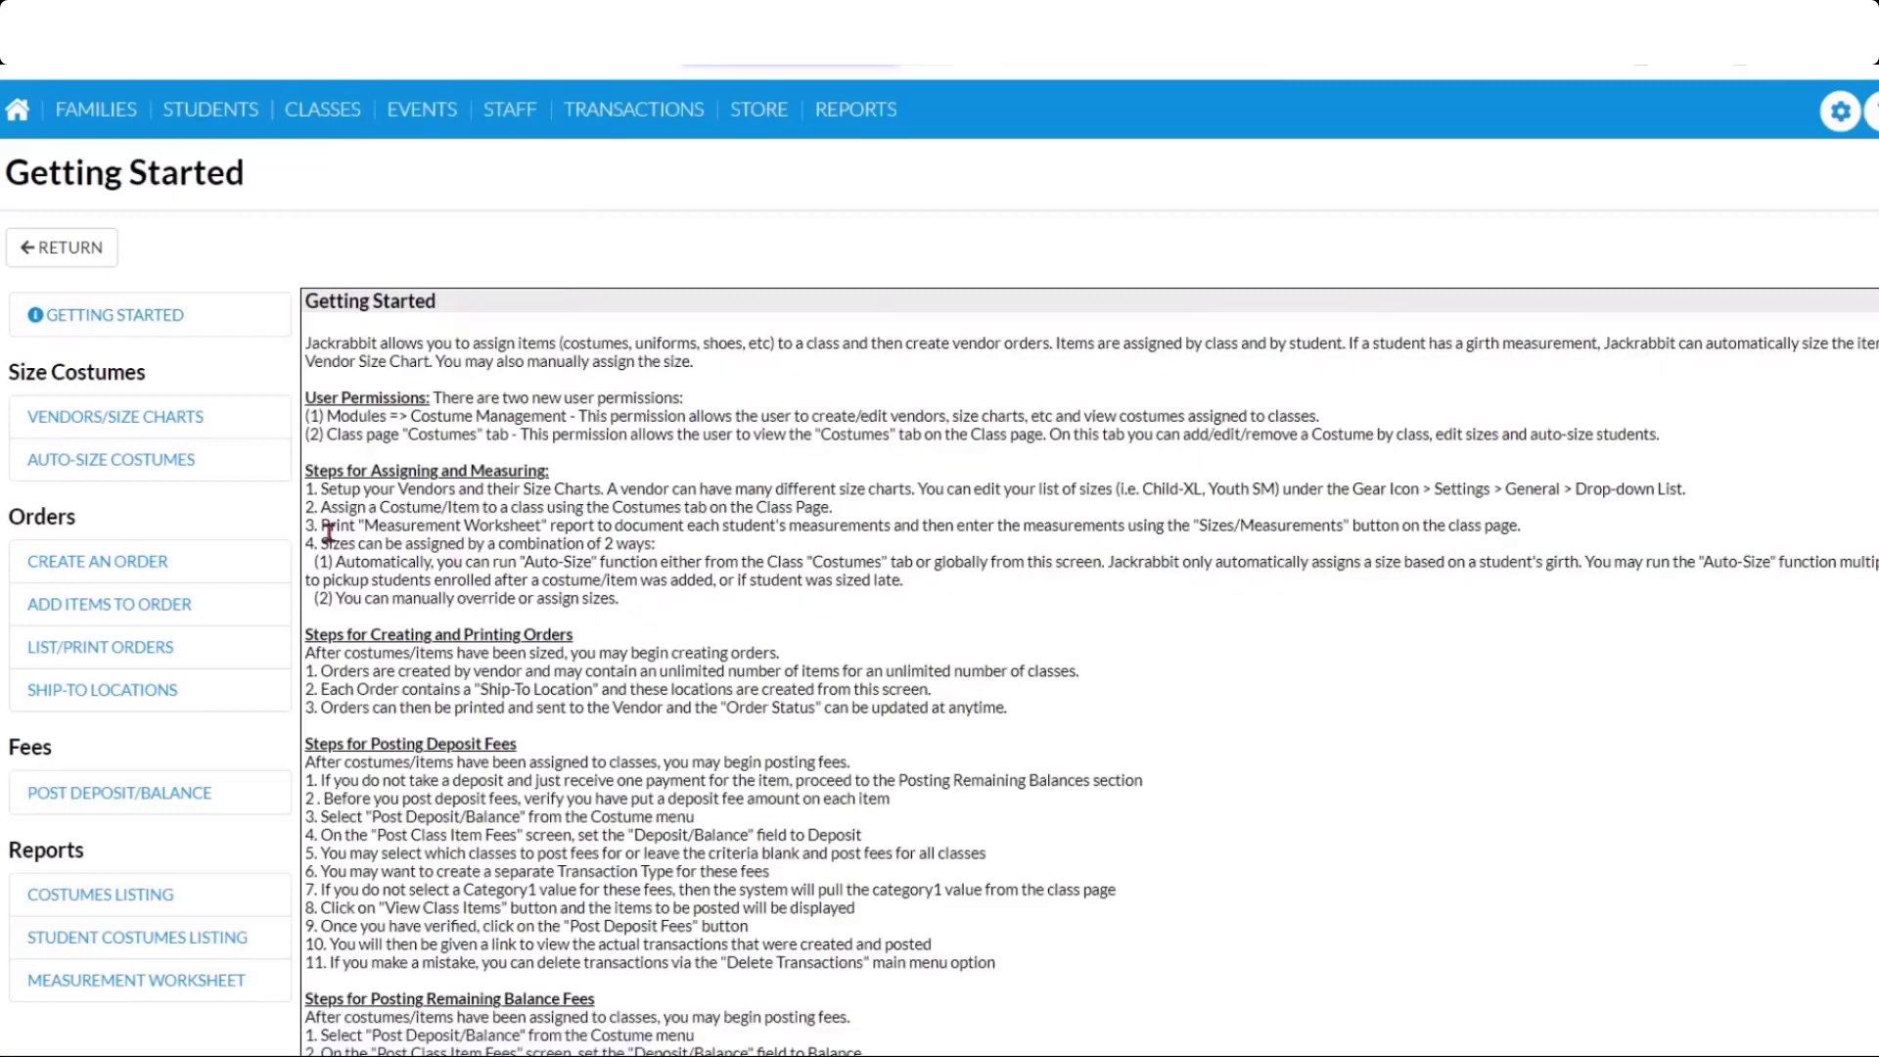
{"action": "left_click_drag", "start_coordinate": [322, 508], "coordinate": [477, 504]}
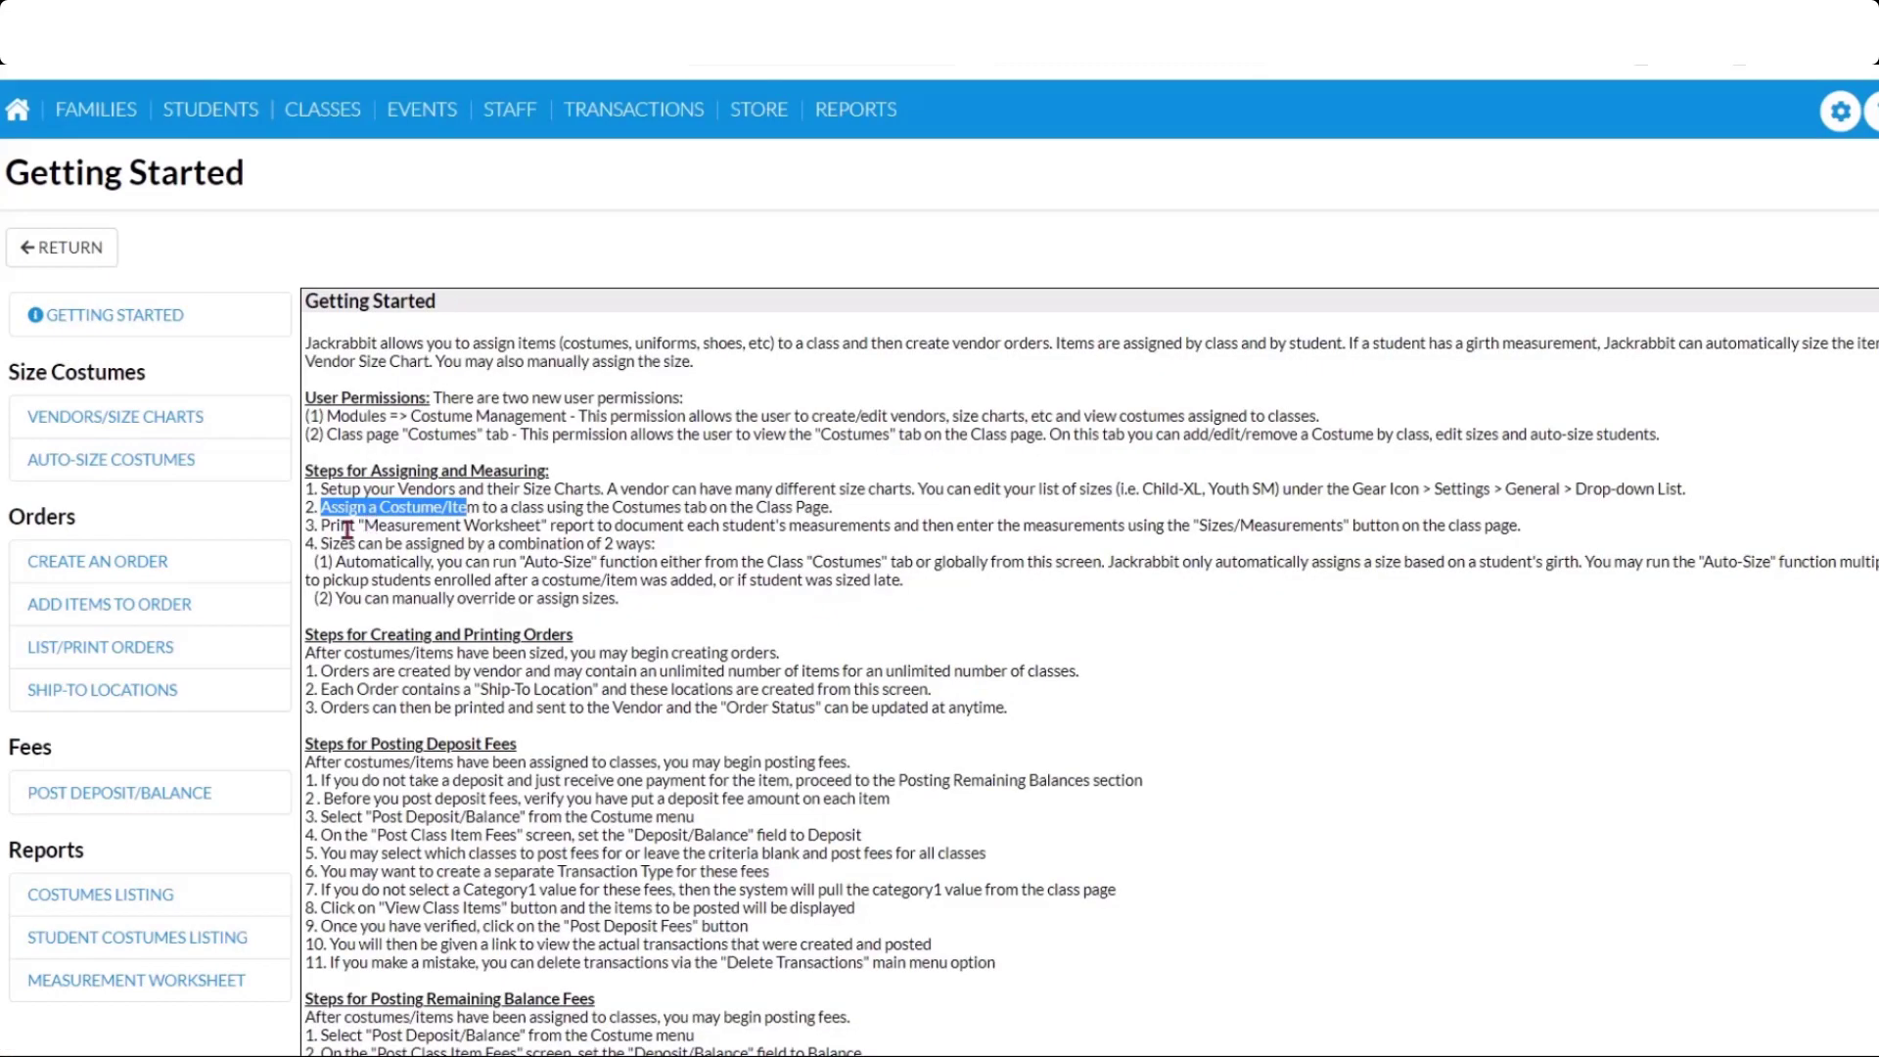
{"action": "left_click_drag", "start_coordinate": [323, 526], "coordinate": [594, 525]}
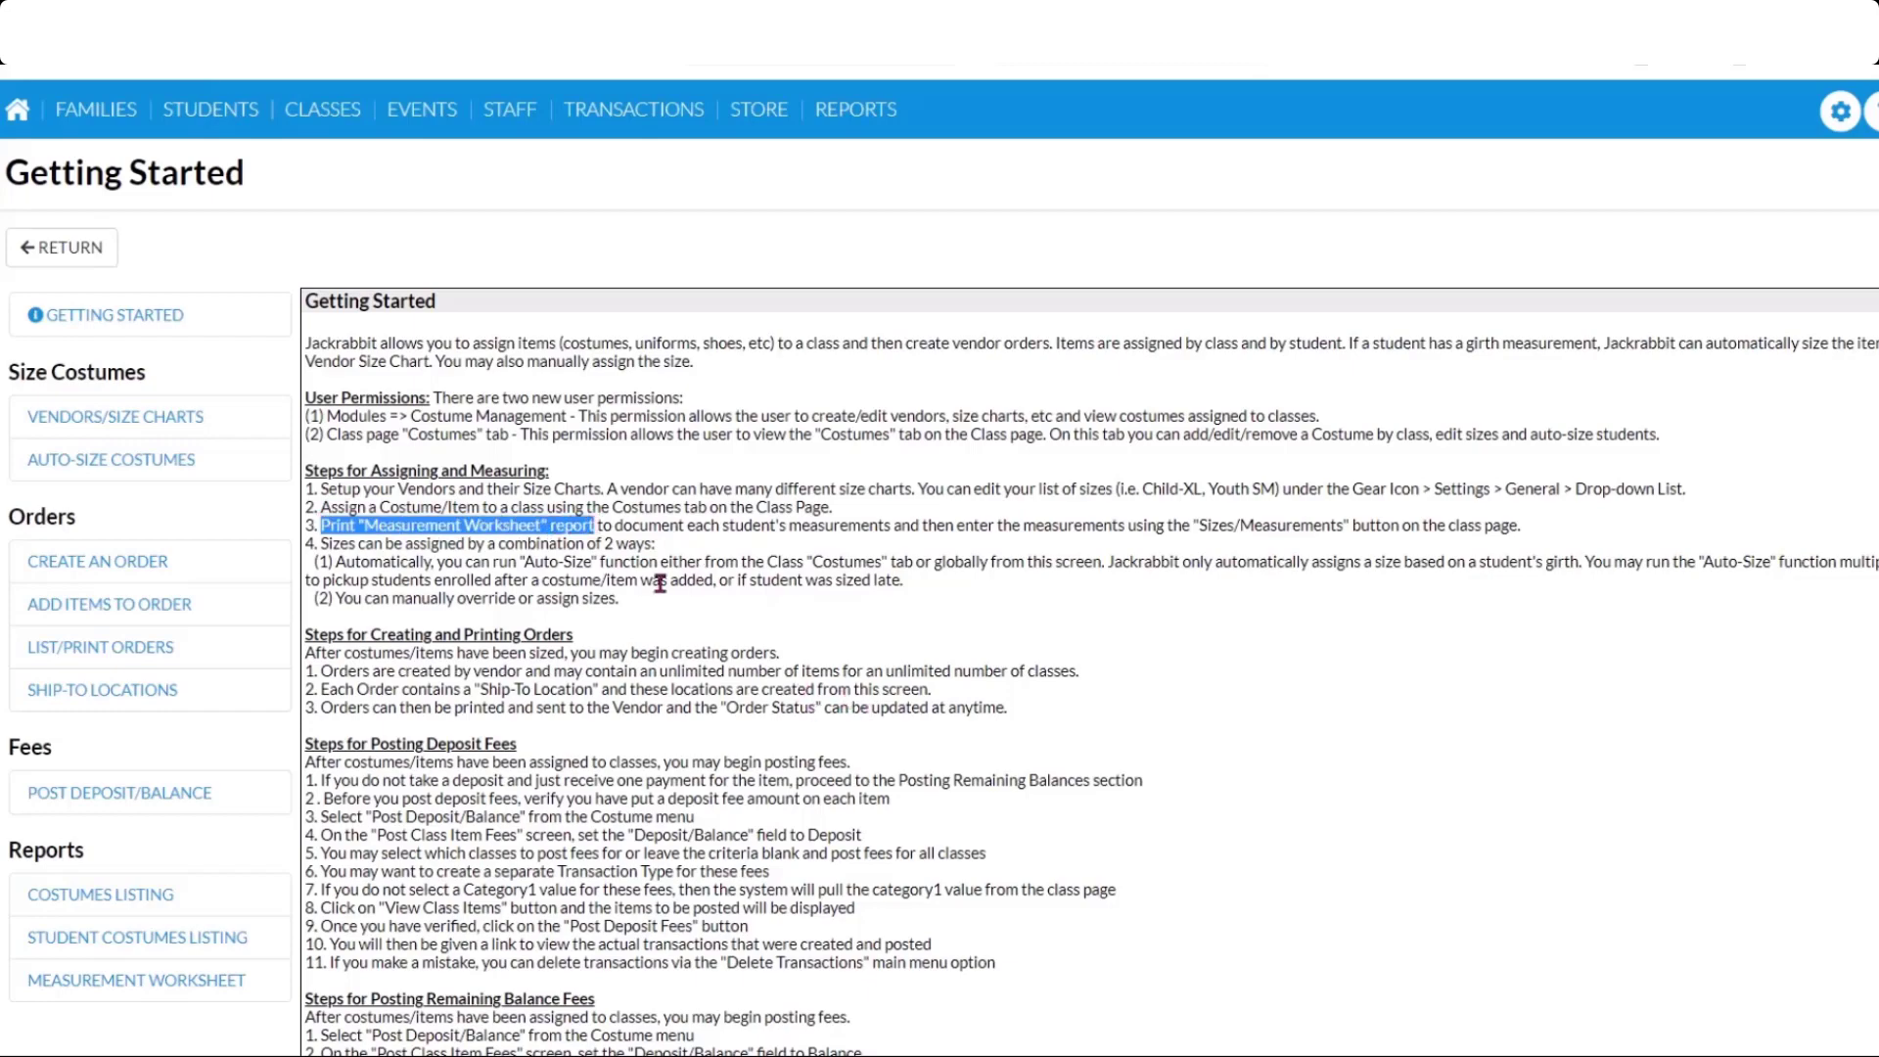
Open the Measurement Worksheet report and set its session to 2021 Fall.
{"action": "scroll", "coordinate": [392, 626], "scroll_direction": "down", "scroll_amount": 2}
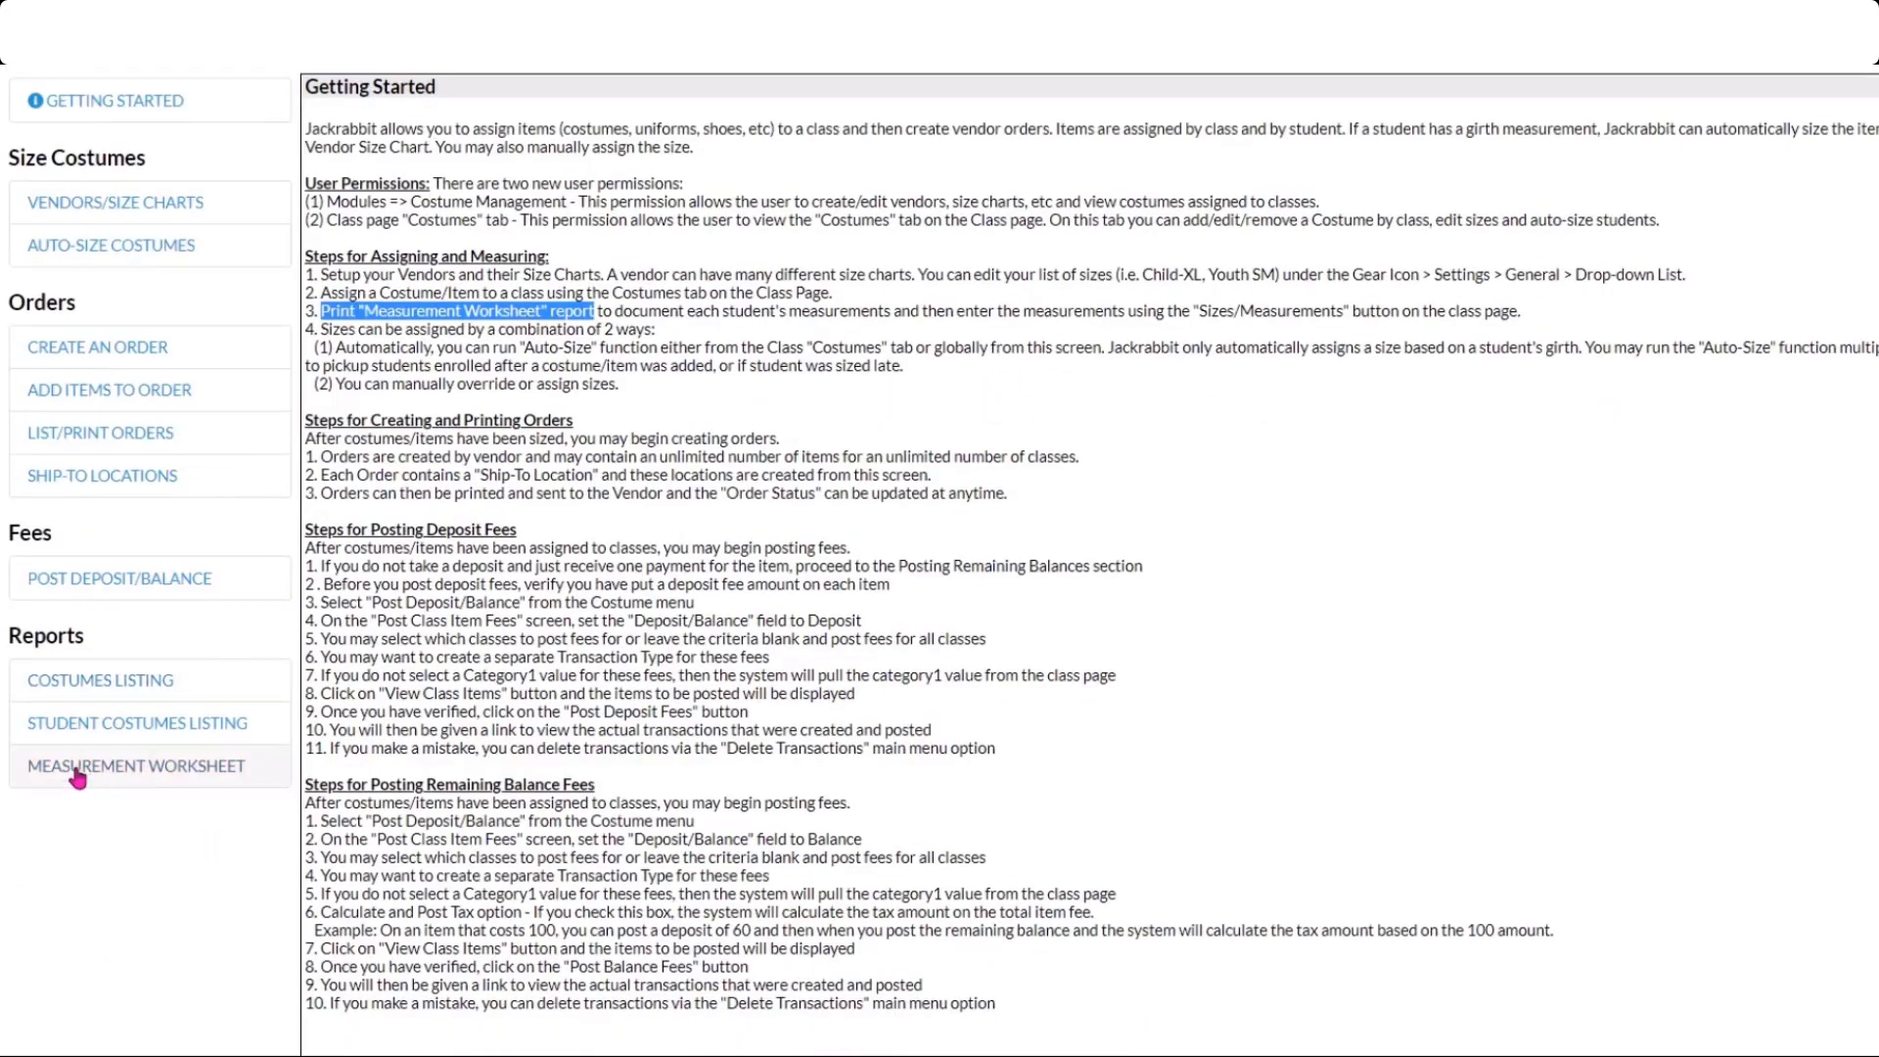
{"action": "left_click", "coordinate": [152, 774]}
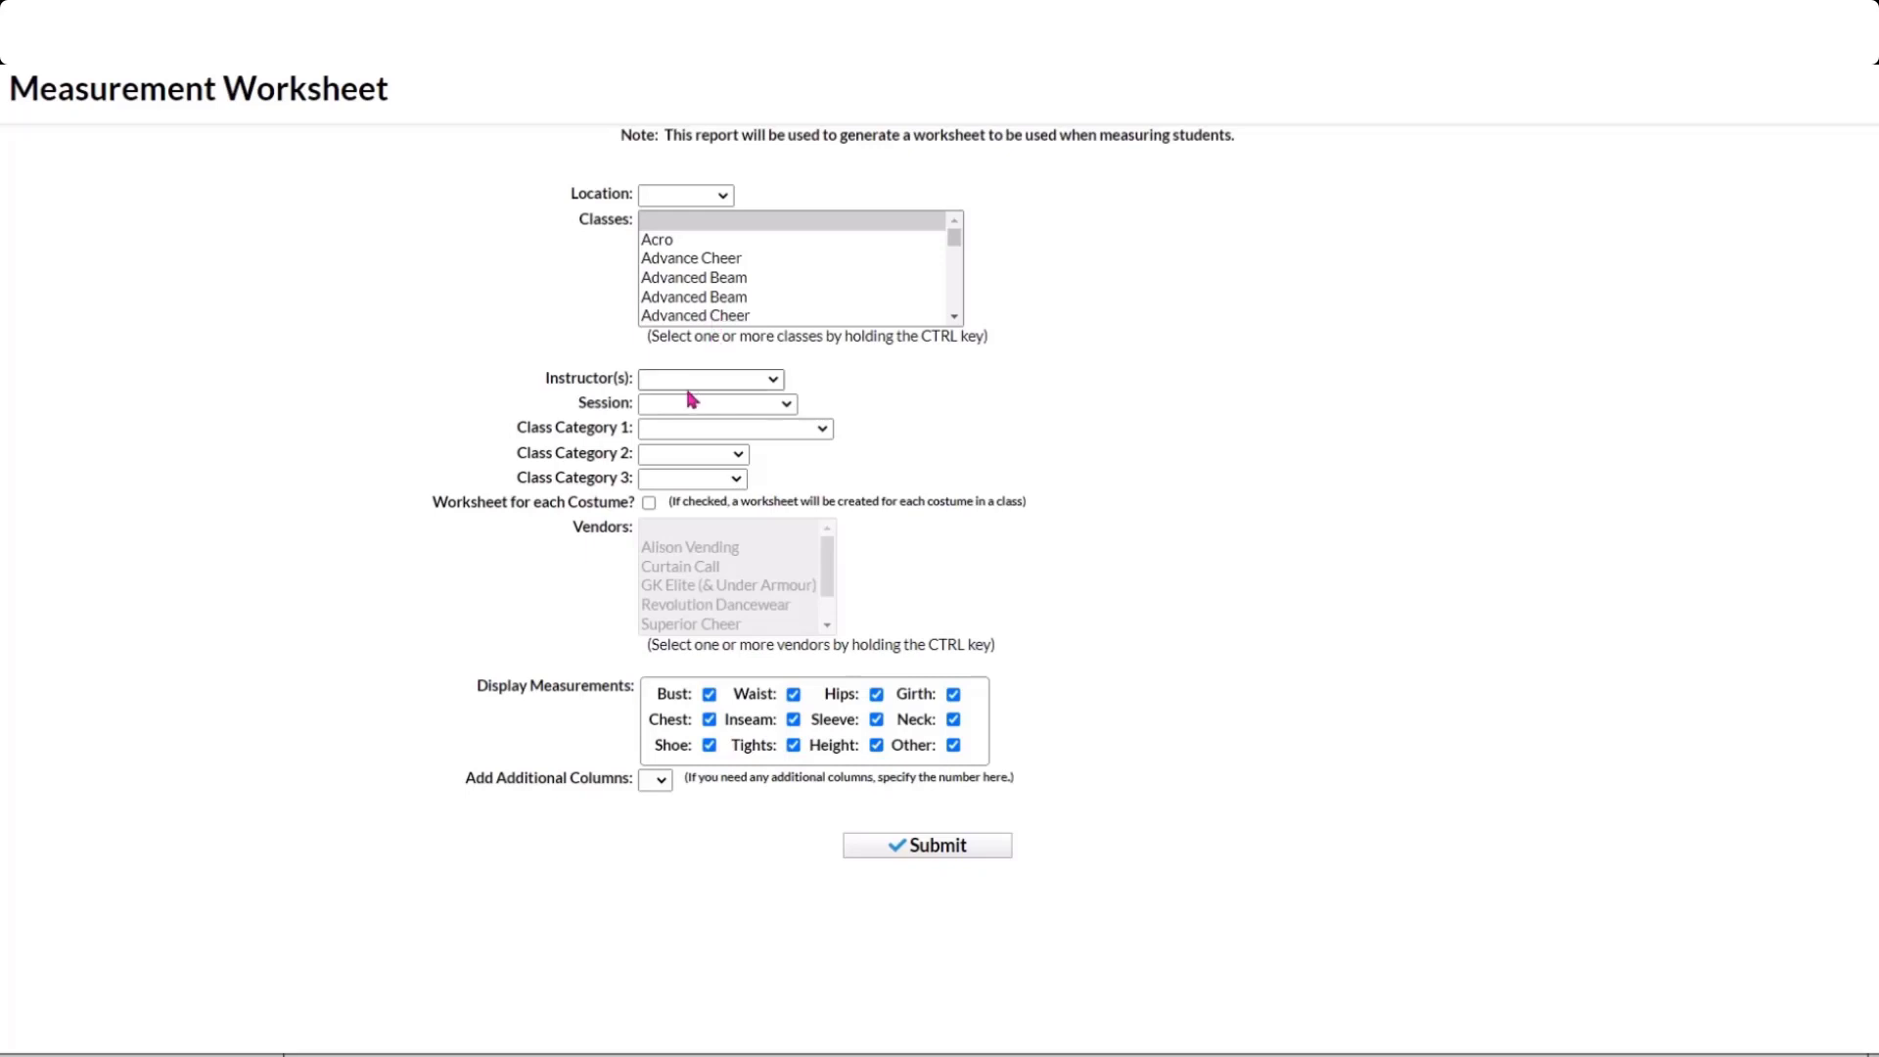
{"action": "left_click", "coordinate": [688, 405]}
{"action": "left_click", "coordinate": [701, 464]}
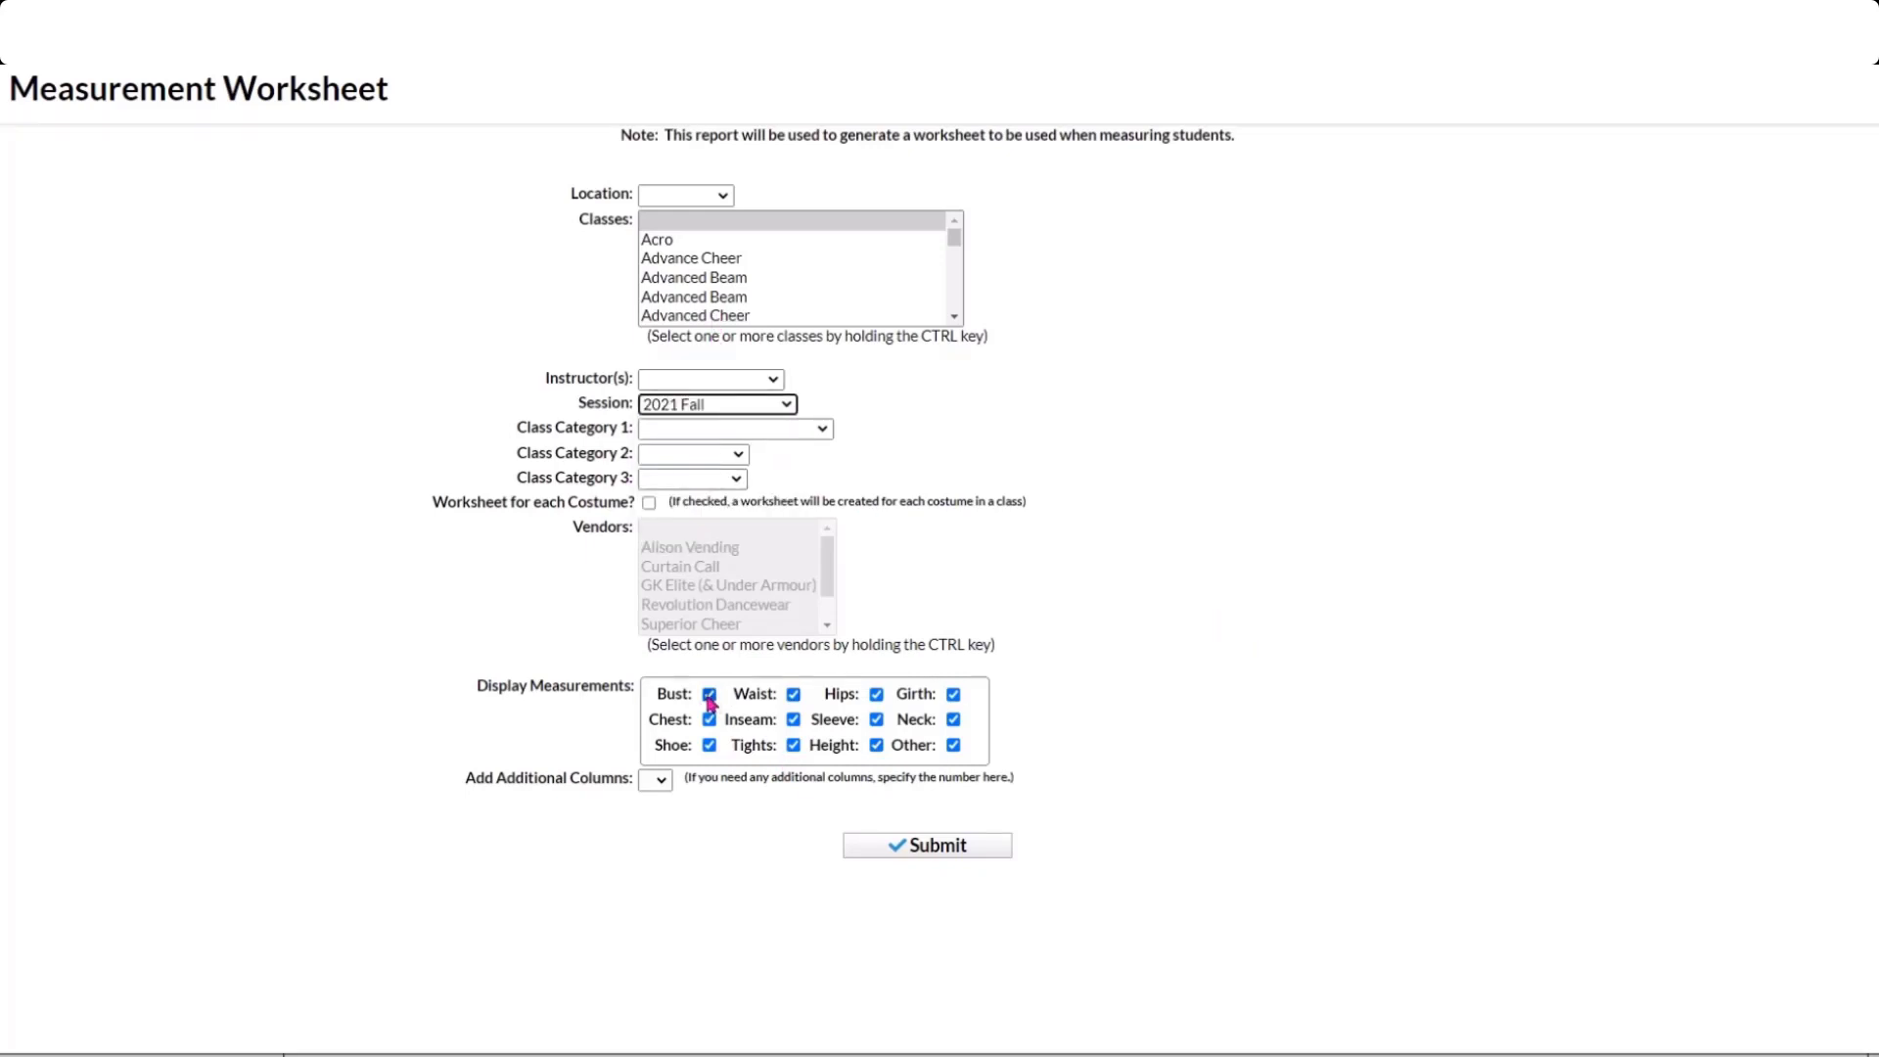
Exclude the Shoe, Tights, Hips, Neck and Other measurements from the worksheet and generate the report.
{"action": "left_click", "coordinate": [710, 744]}
{"action": "left_click", "coordinate": [793, 745]}
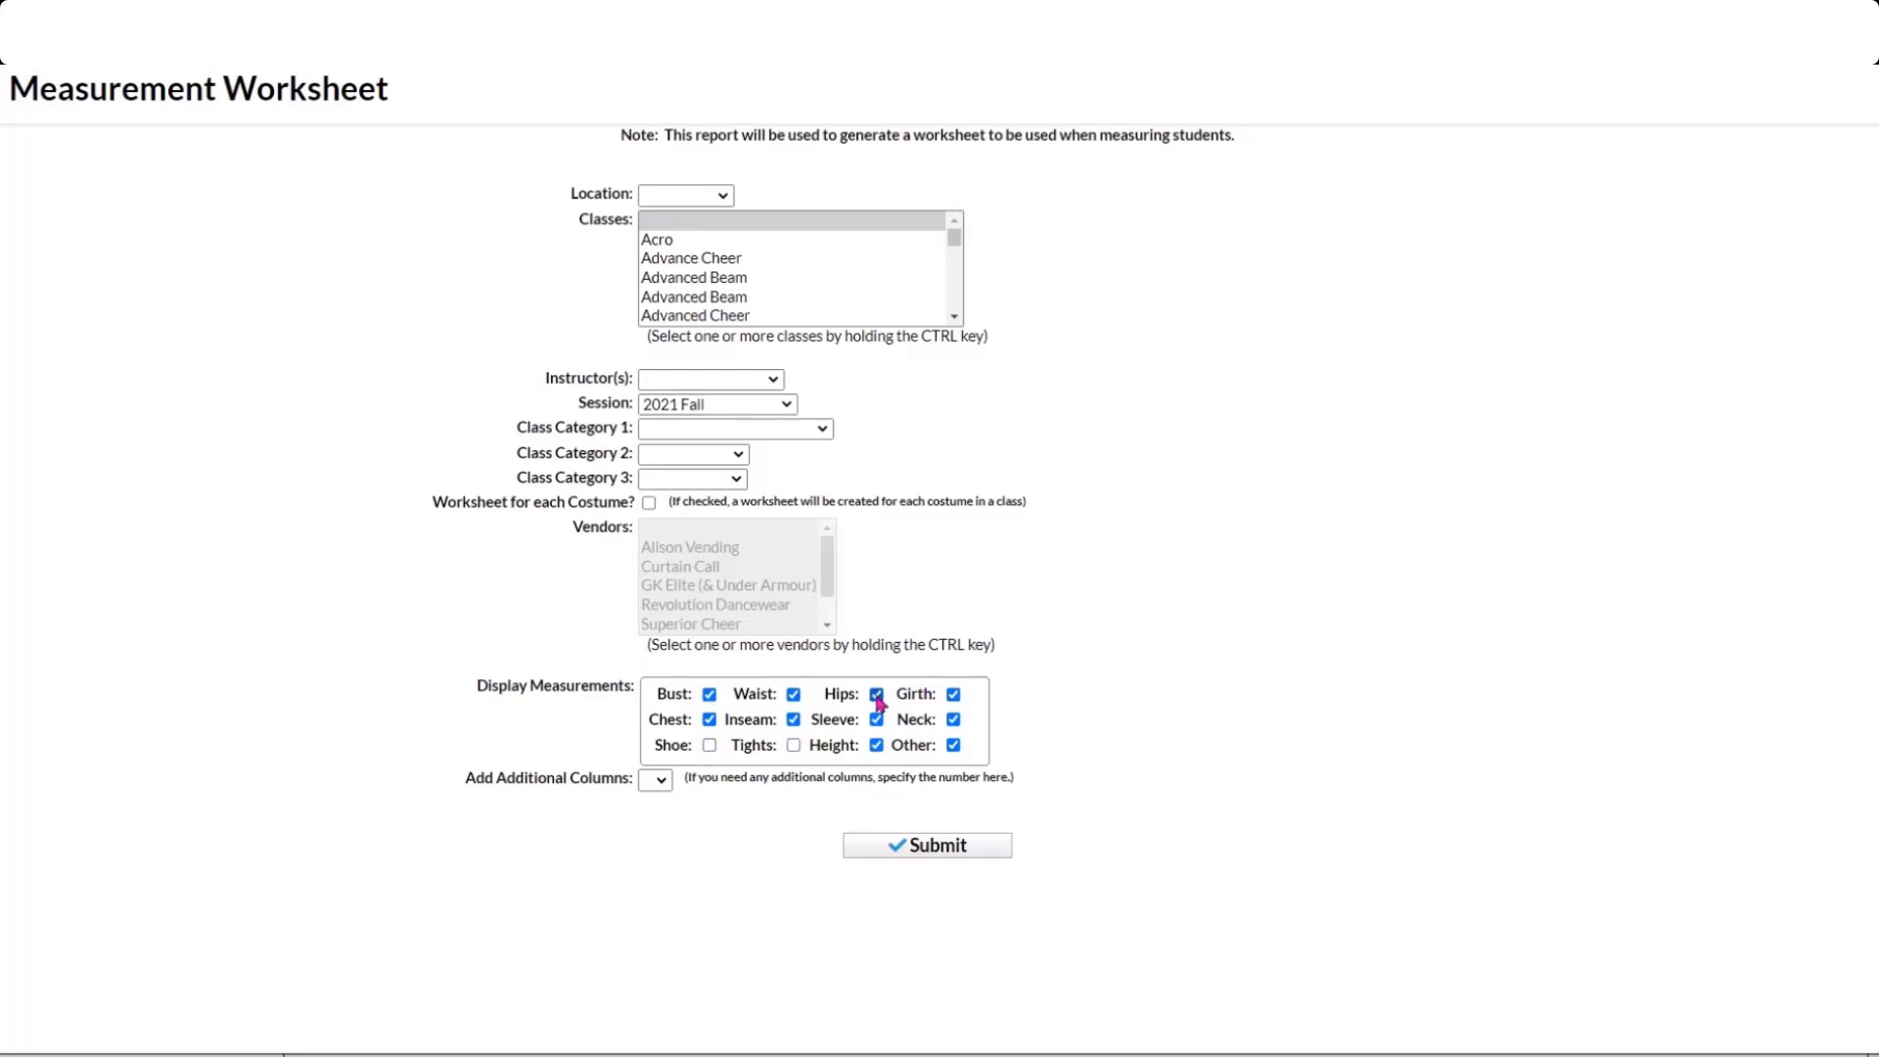
{"action": "left_click", "coordinate": [878, 696]}
{"action": "left_click", "coordinate": [954, 720]}
{"action": "left_click", "coordinate": [954, 746]}
{"action": "left_click", "coordinate": [942, 847]}
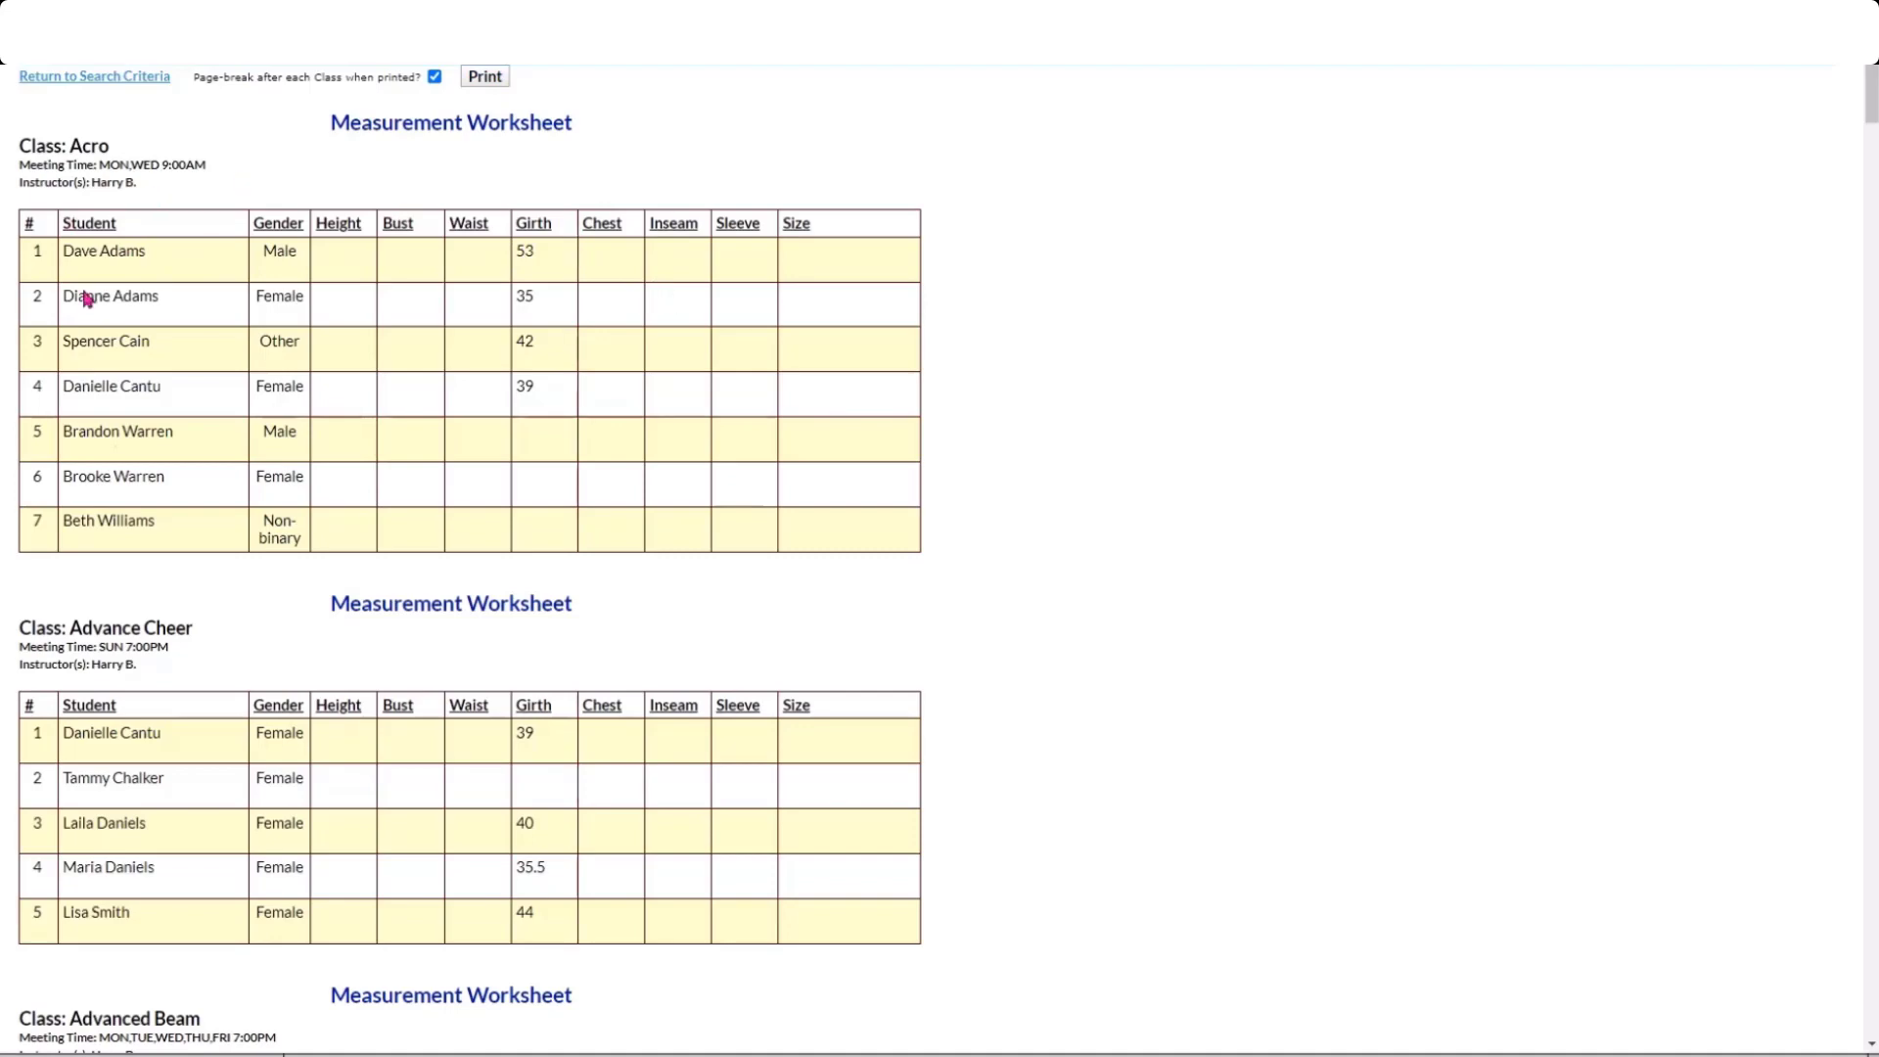
Look through the generated measurement worksheets for the listed classes.
{"action": "scroll", "coordinate": [214, 662], "scroll_direction": "down", "scroll_amount": 1}
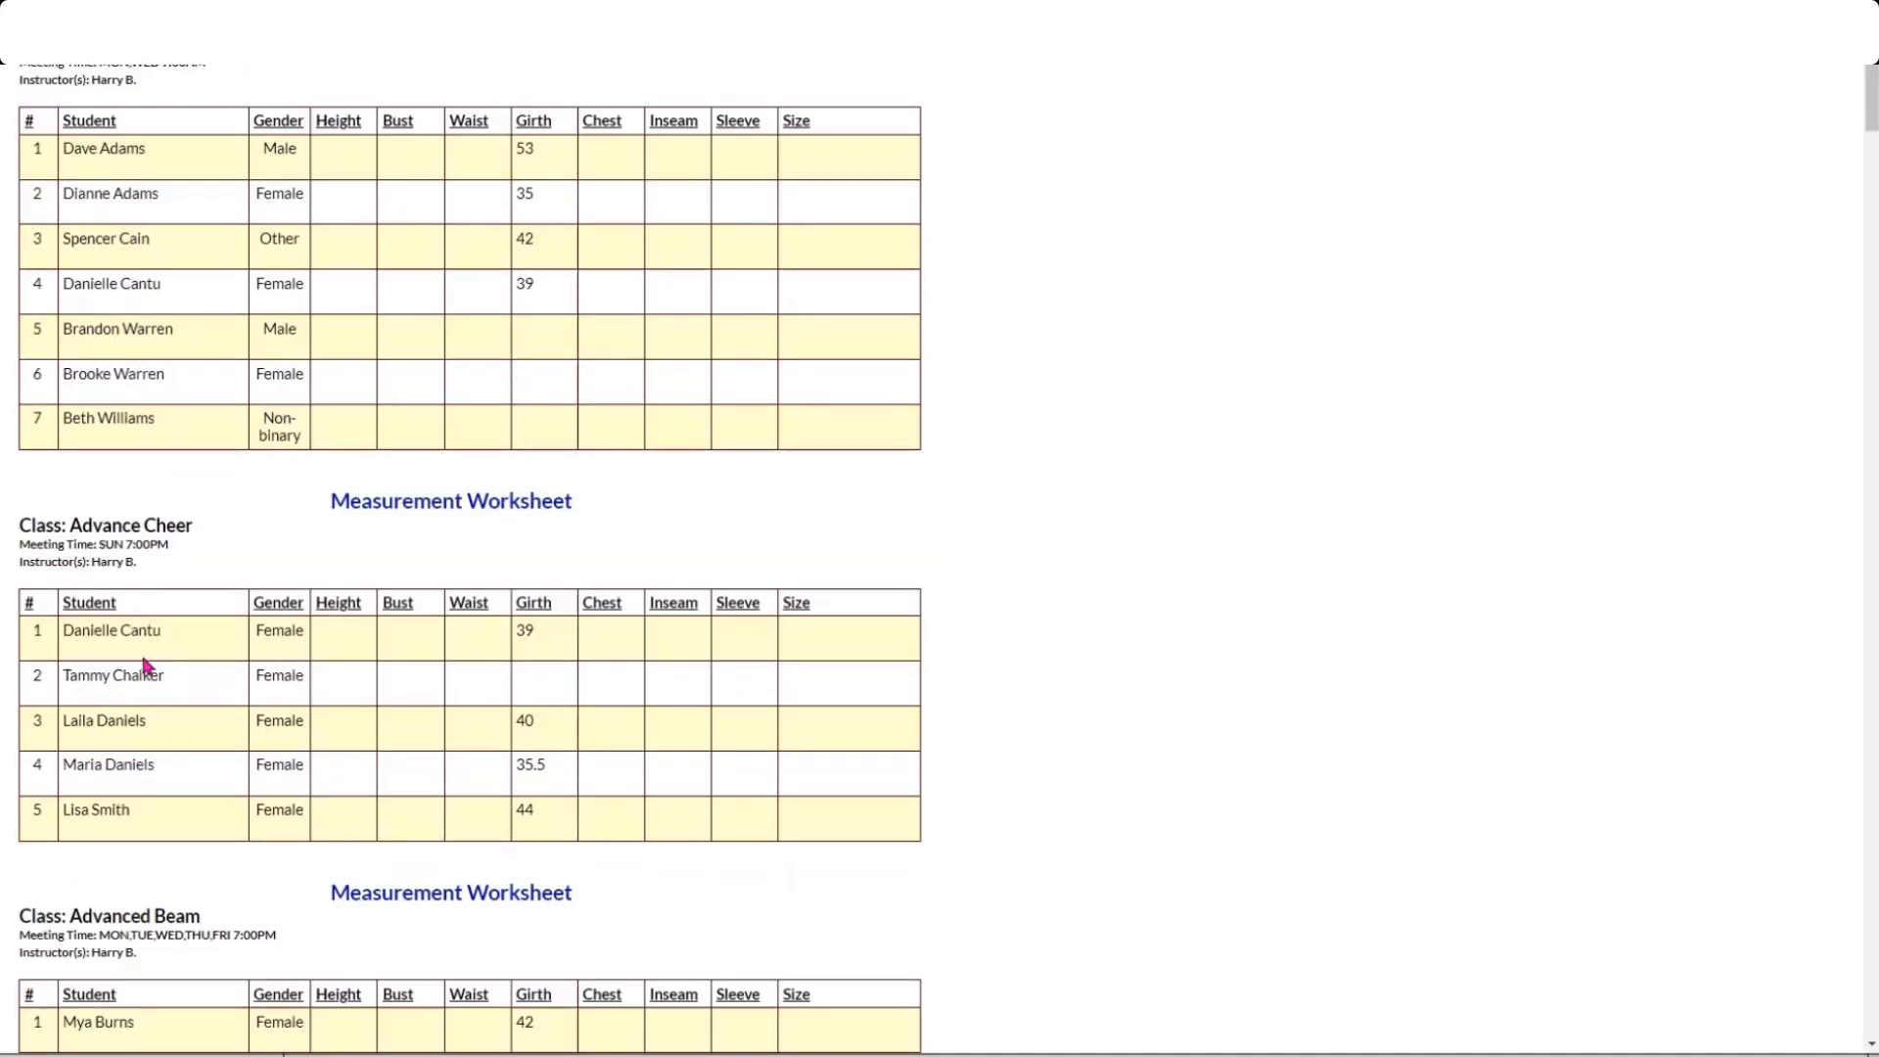
{"action": "scroll", "coordinate": [147, 685], "scroll_direction": "down", "scroll_amount": 1}
{"action": "scroll", "coordinate": [419, 735], "scroll_direction": "down", "scroll_amount": 4}
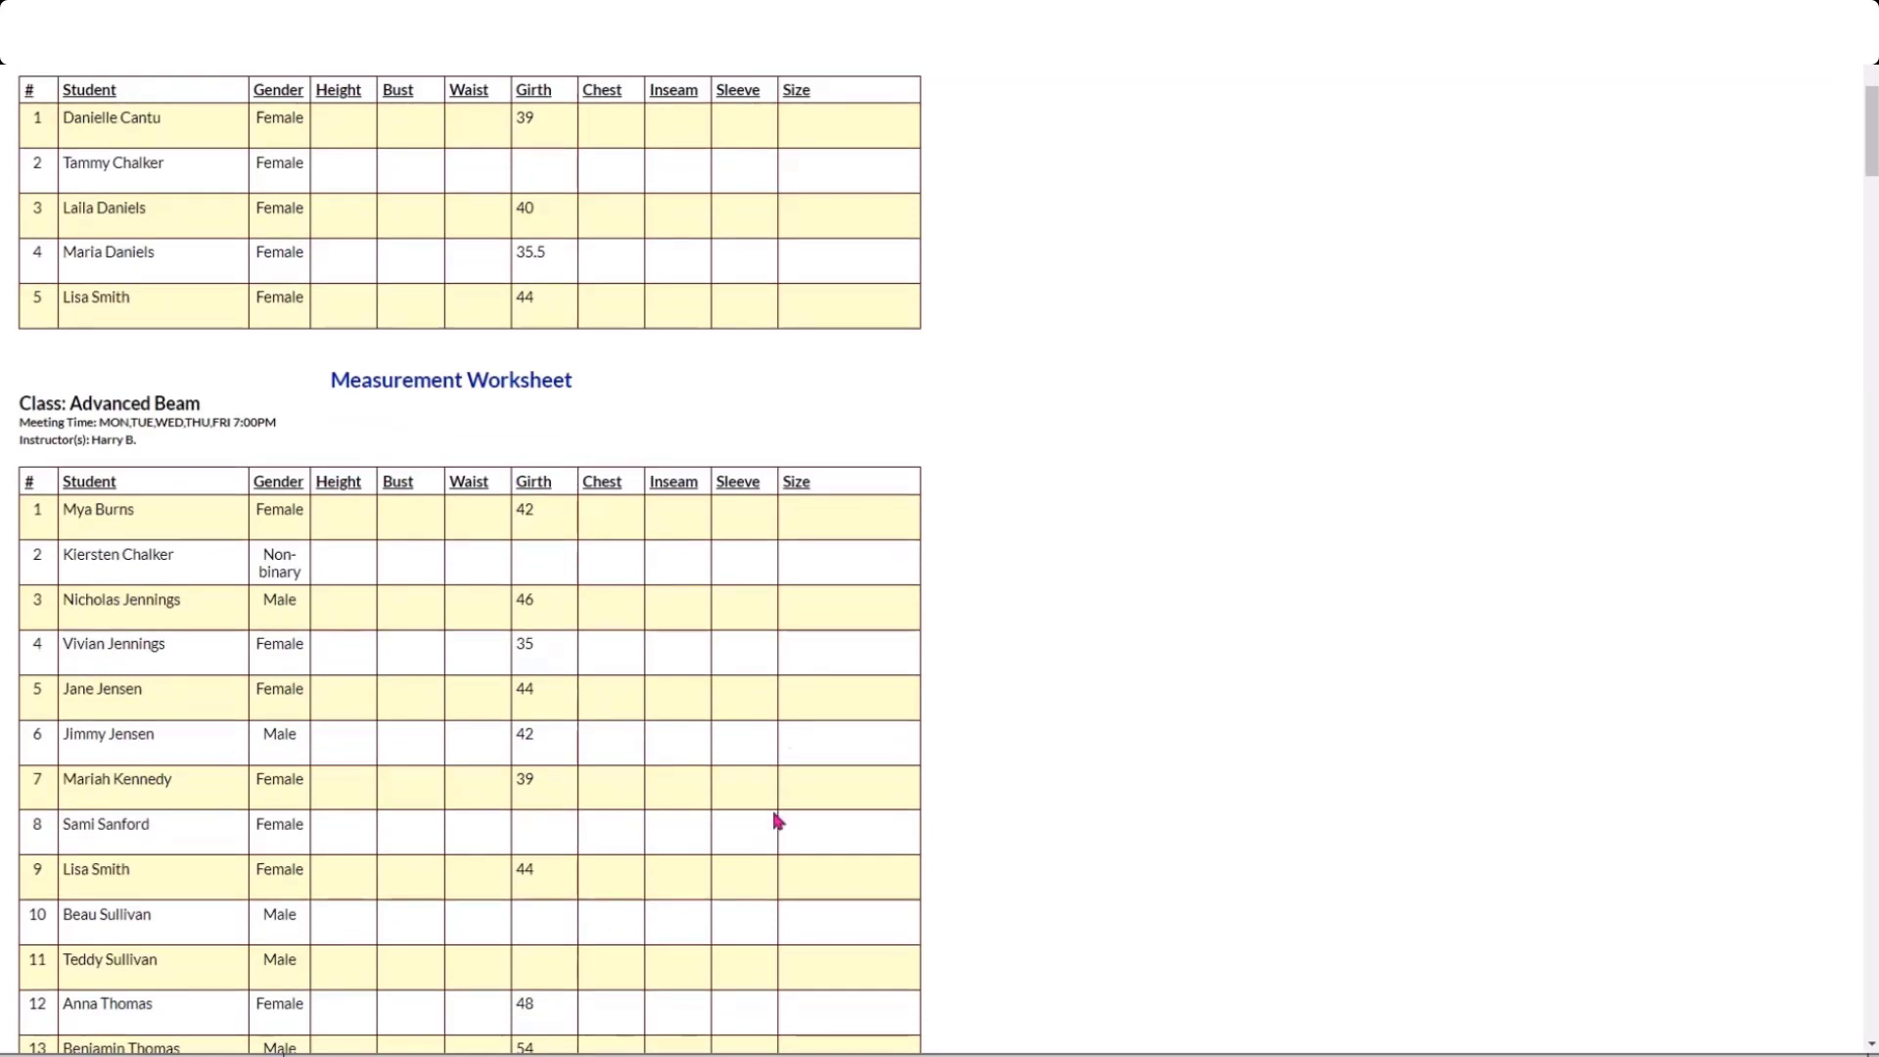
{"action": "scroll", "coordinate": [1096, 529], "scroll_direction": "up", "scroll_amount": 6}
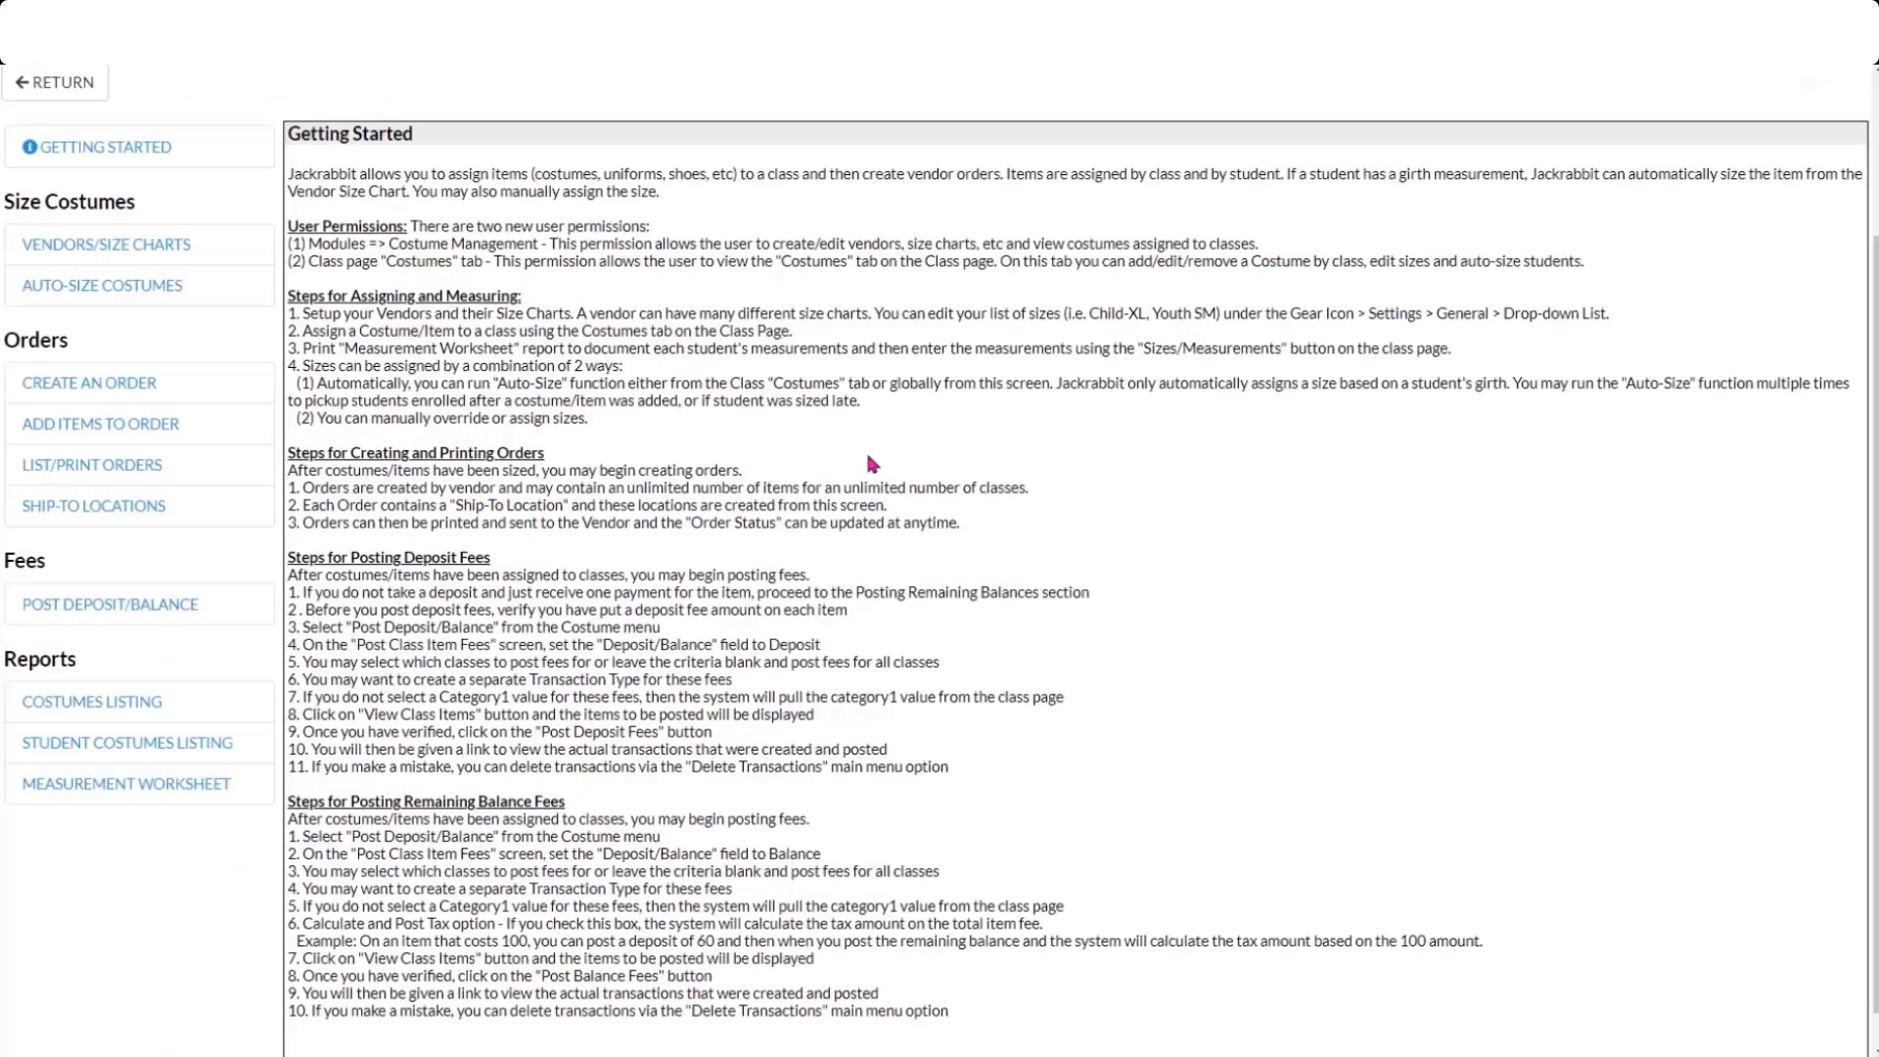
List all students and open the sizes of the first listed student.
{"action": "scroll", "coordinate": [663, 519], "scroll_direction": "up", "scroll_amount": 2}
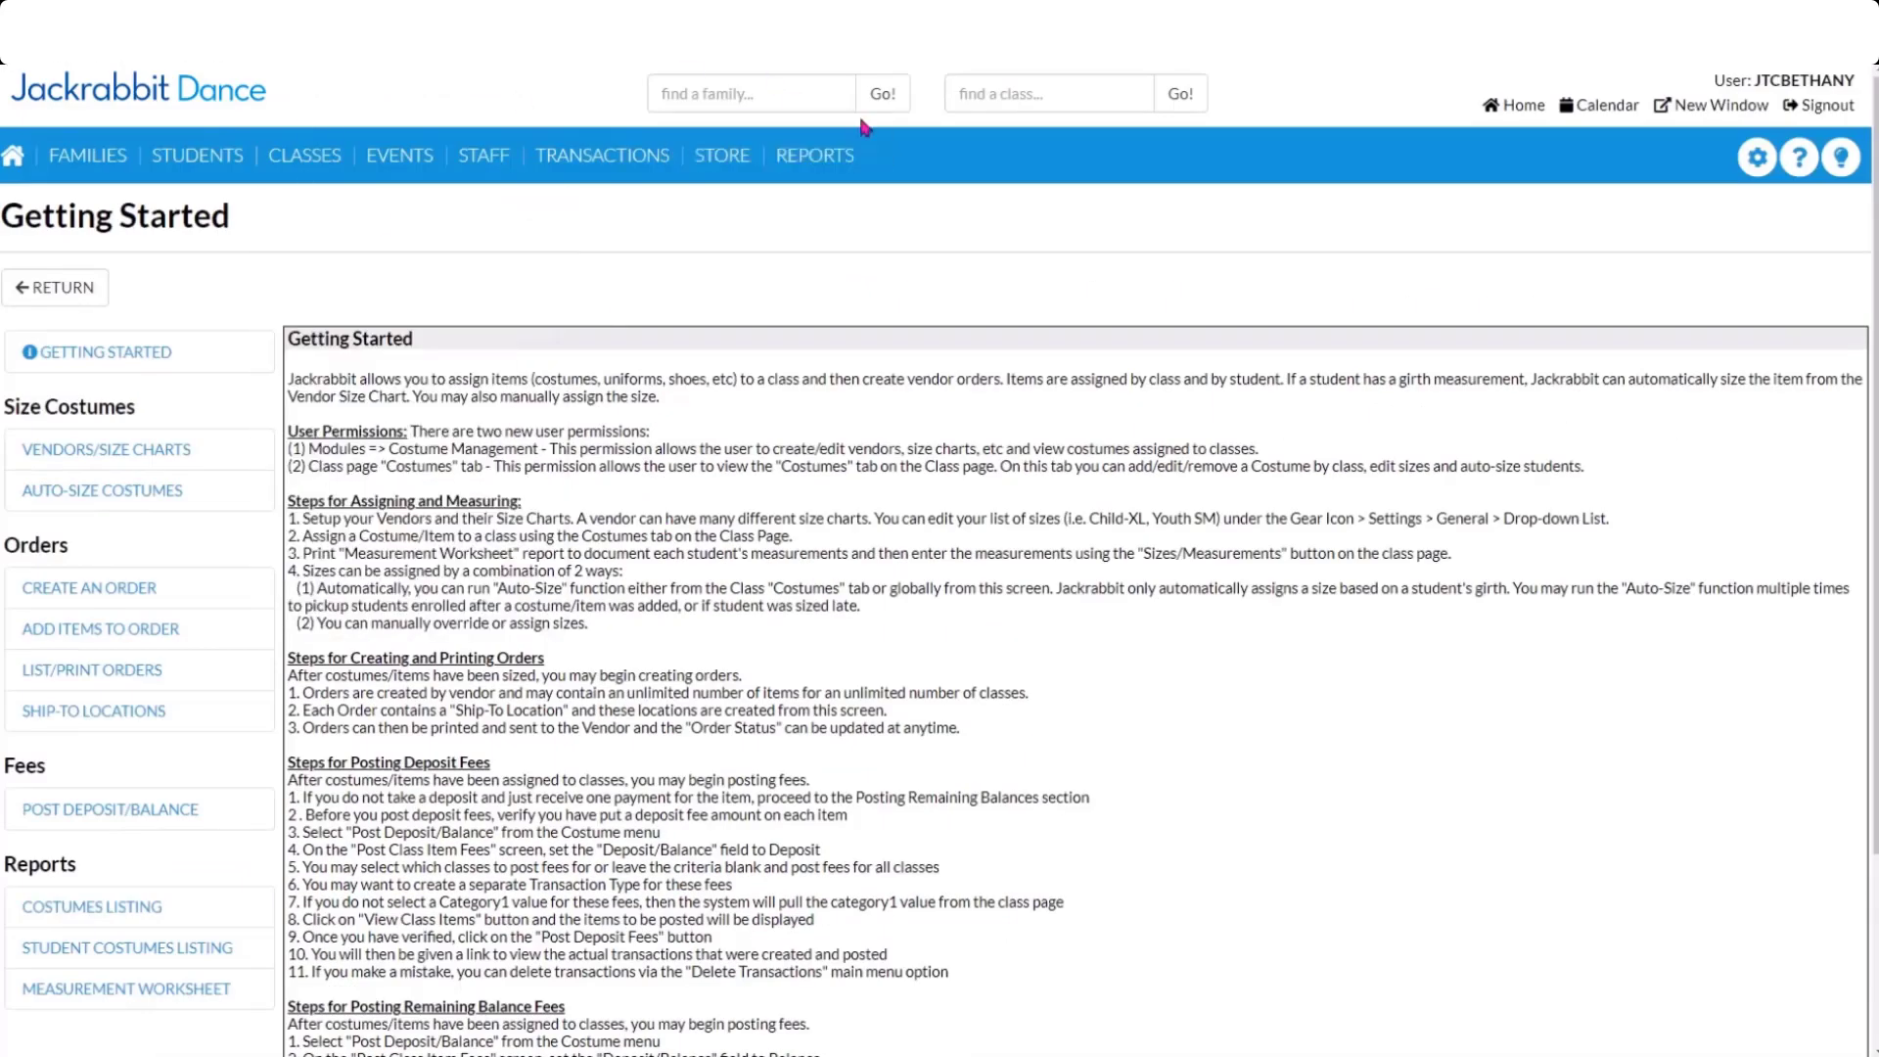
{"action": "mouse_move", "coordinate": [169, 163]}
{"action": "left_click", "coordinate": [193, 215]}
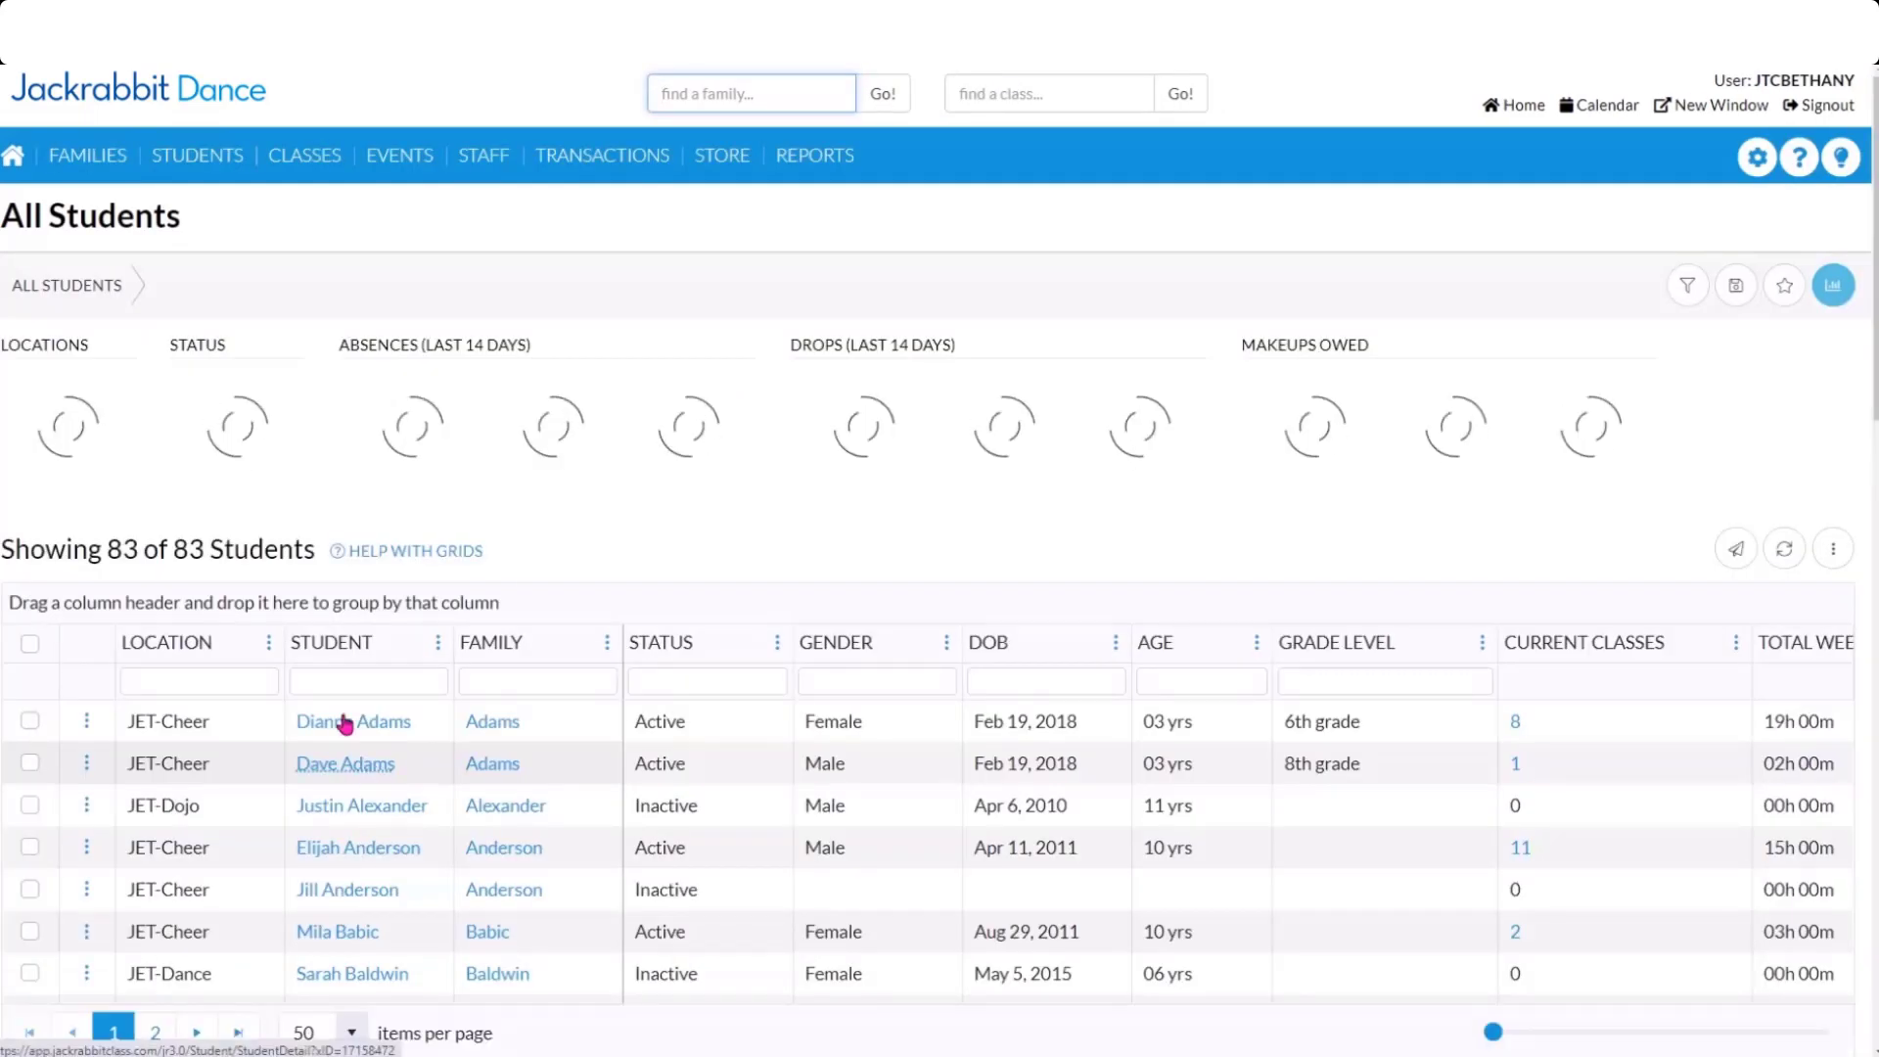
{"action": "left_click", "coordinate": [338, 781]}
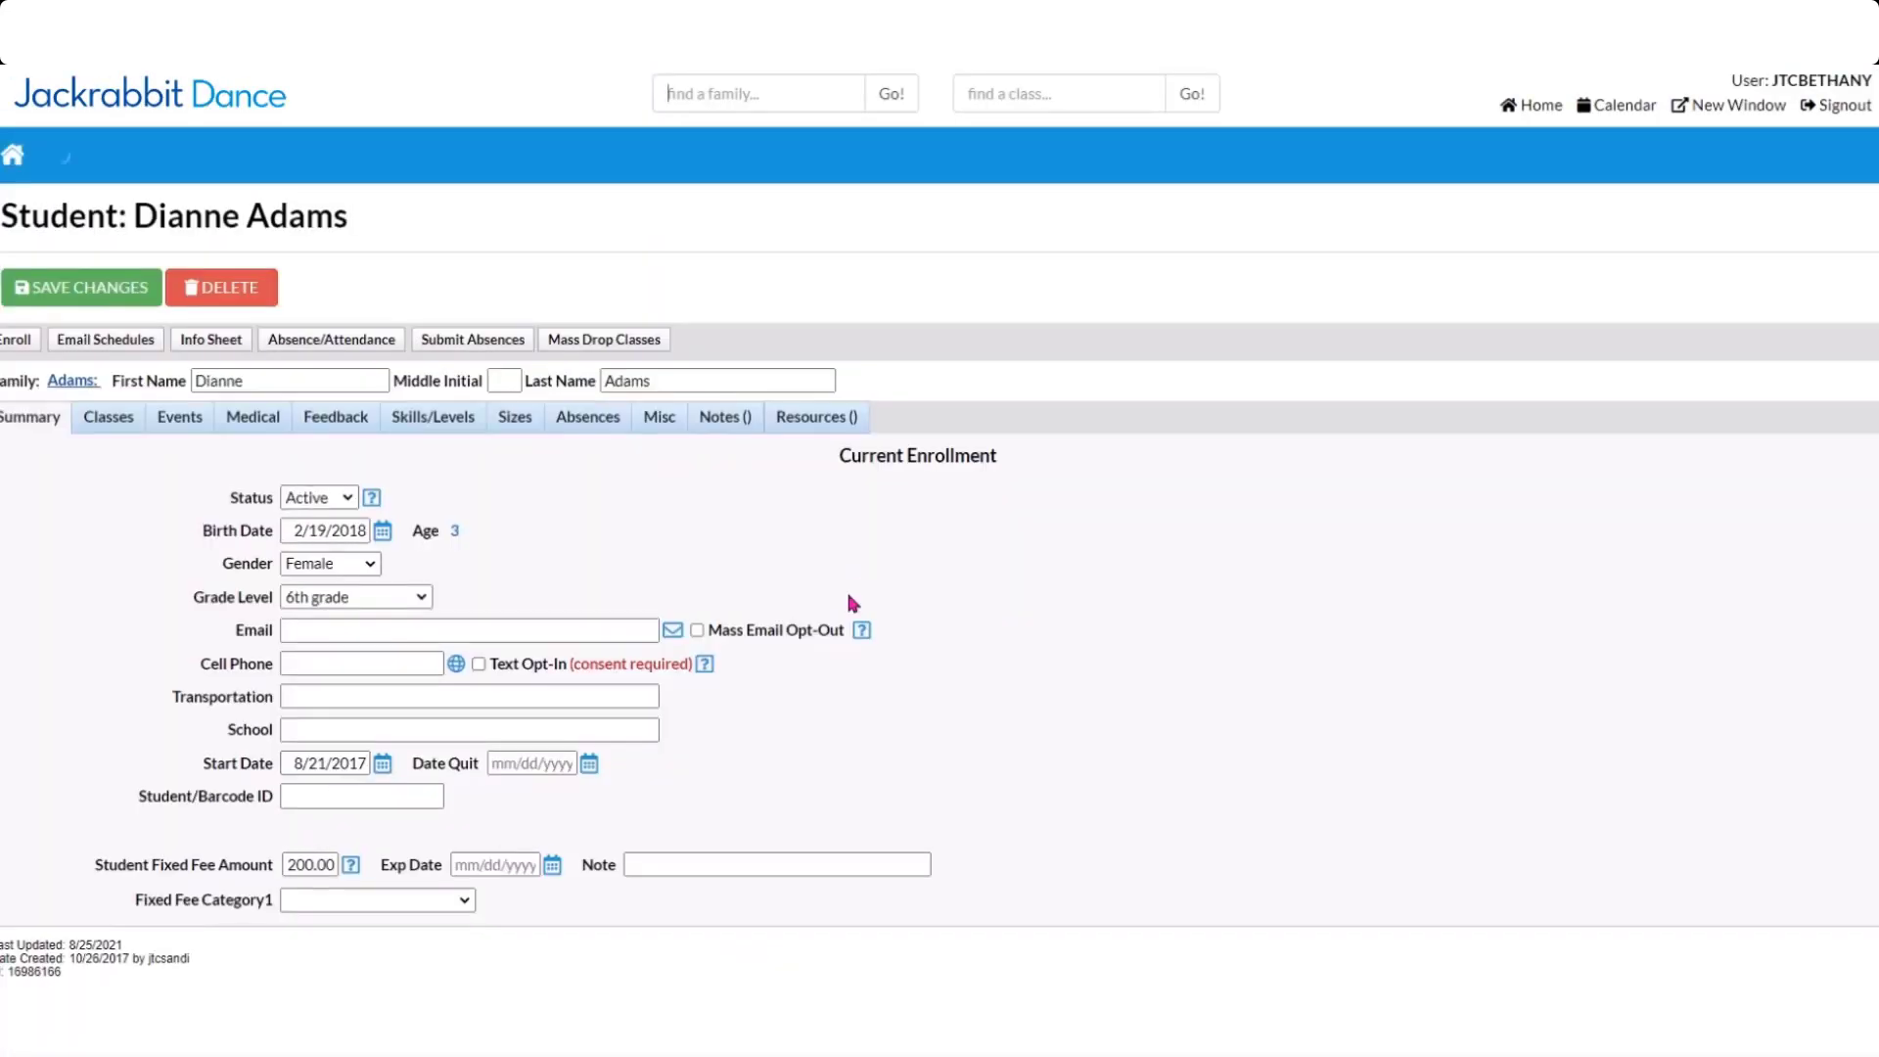
{"action": "left_click", "coordinate": [509, 418]}
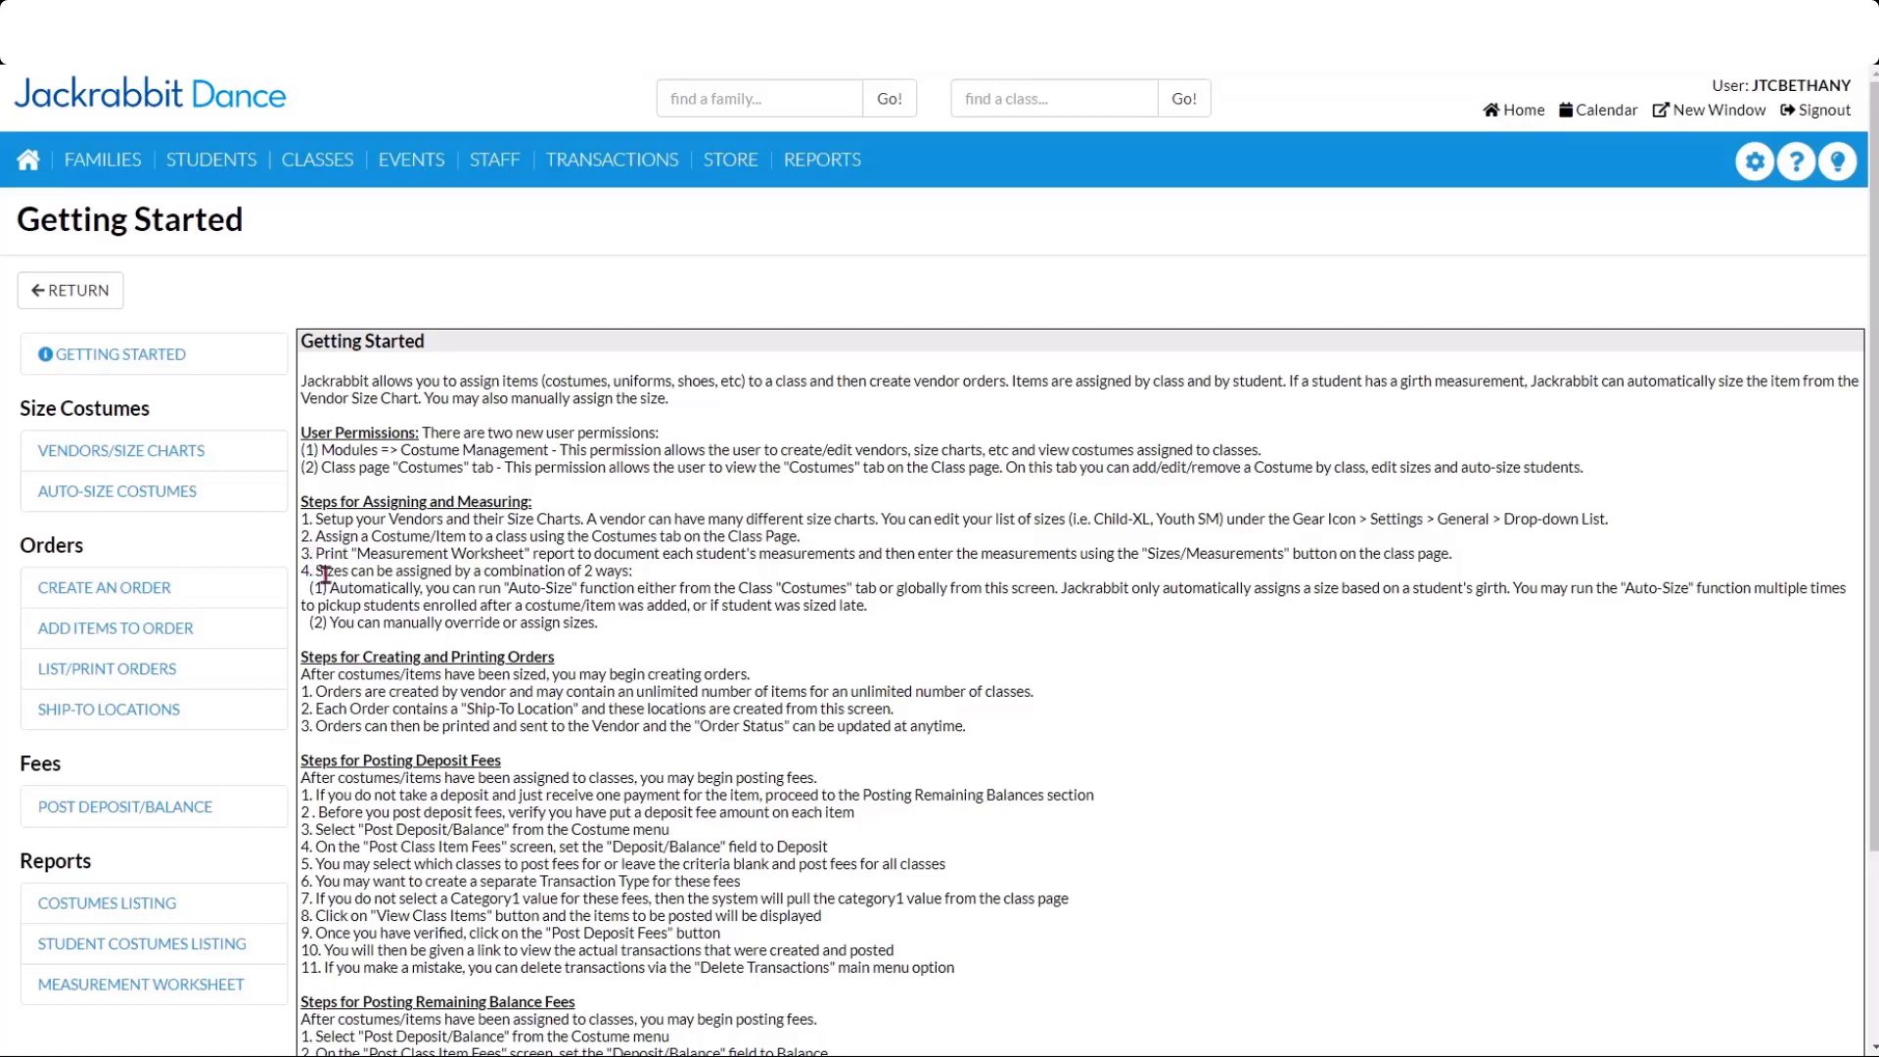
Review the Auto-Size Costumes options, including the override of all existing student sizes, and cancel without auto-sizing.
{"action": "scroll", "coordinate": [204, 584], "scroll_direction": "down", "scroll_amount": 2}
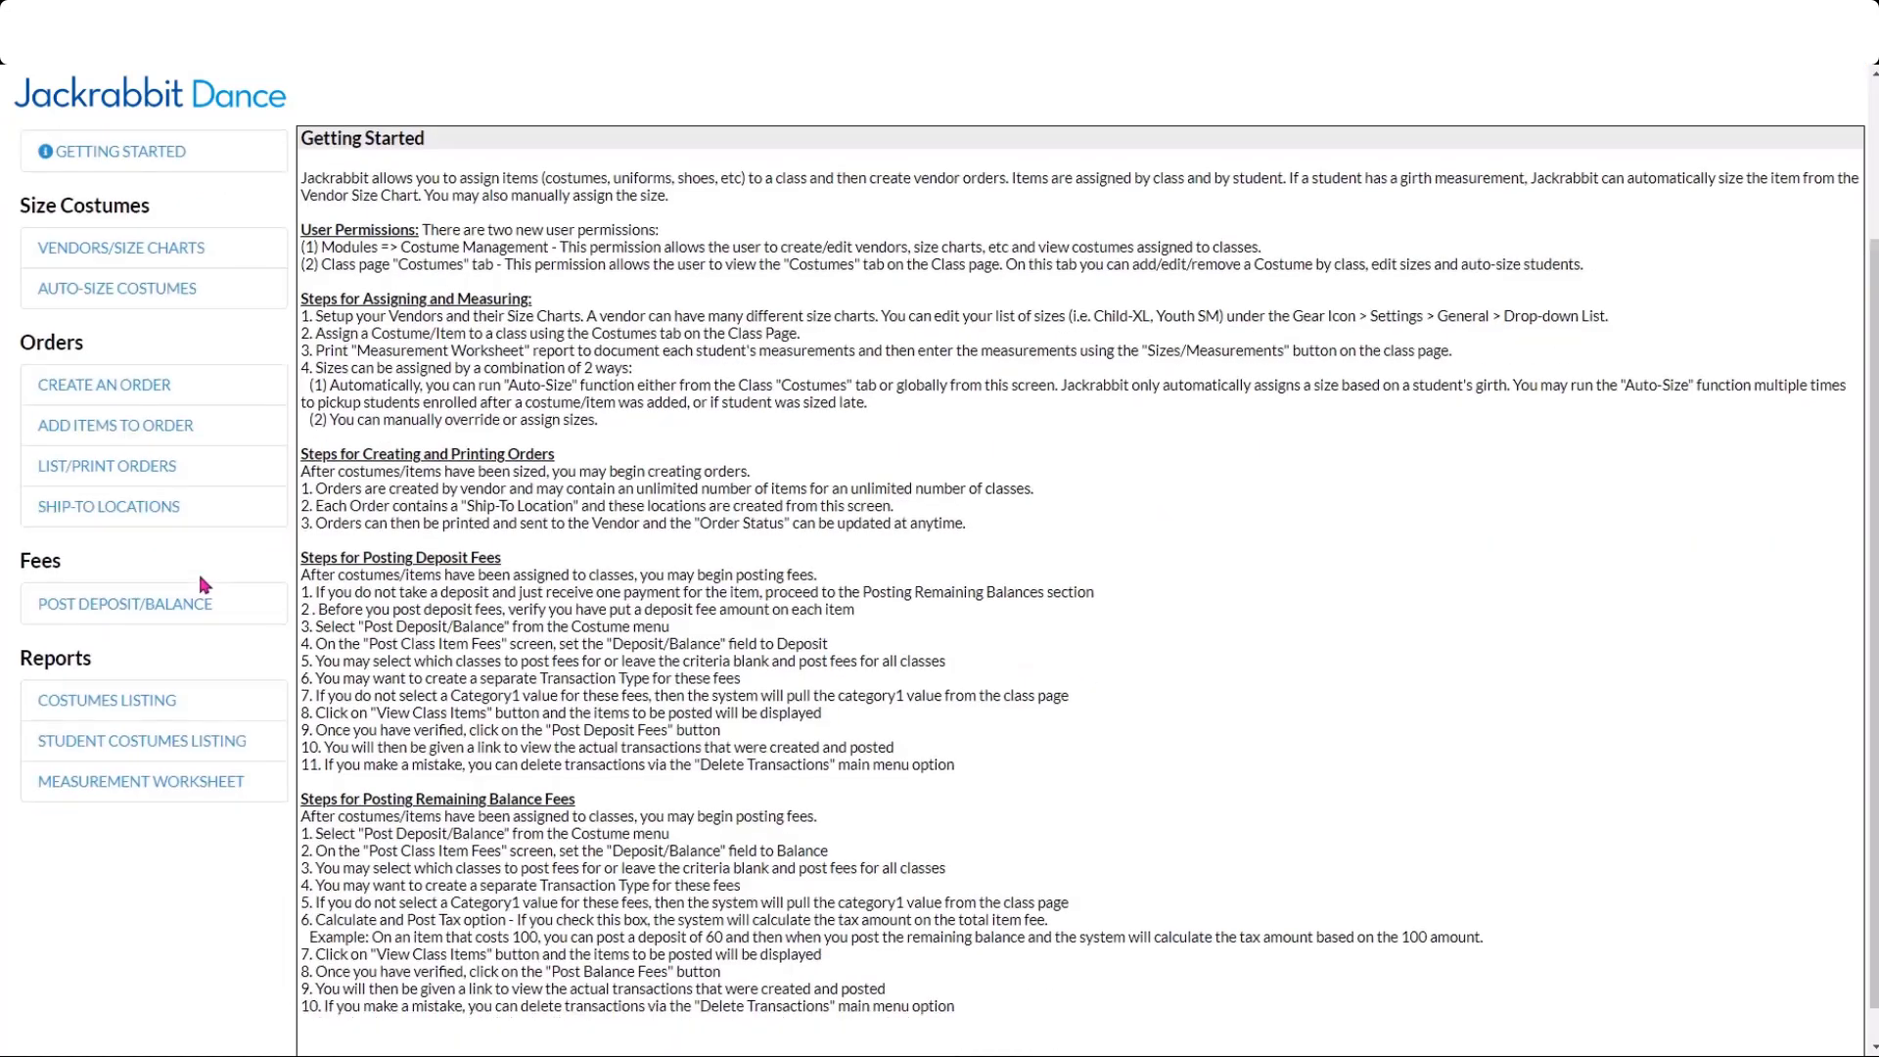
{"action": "scroll", "coordinate": [228, 545], "scroll_direction": "up", "scroll_amount": 1}
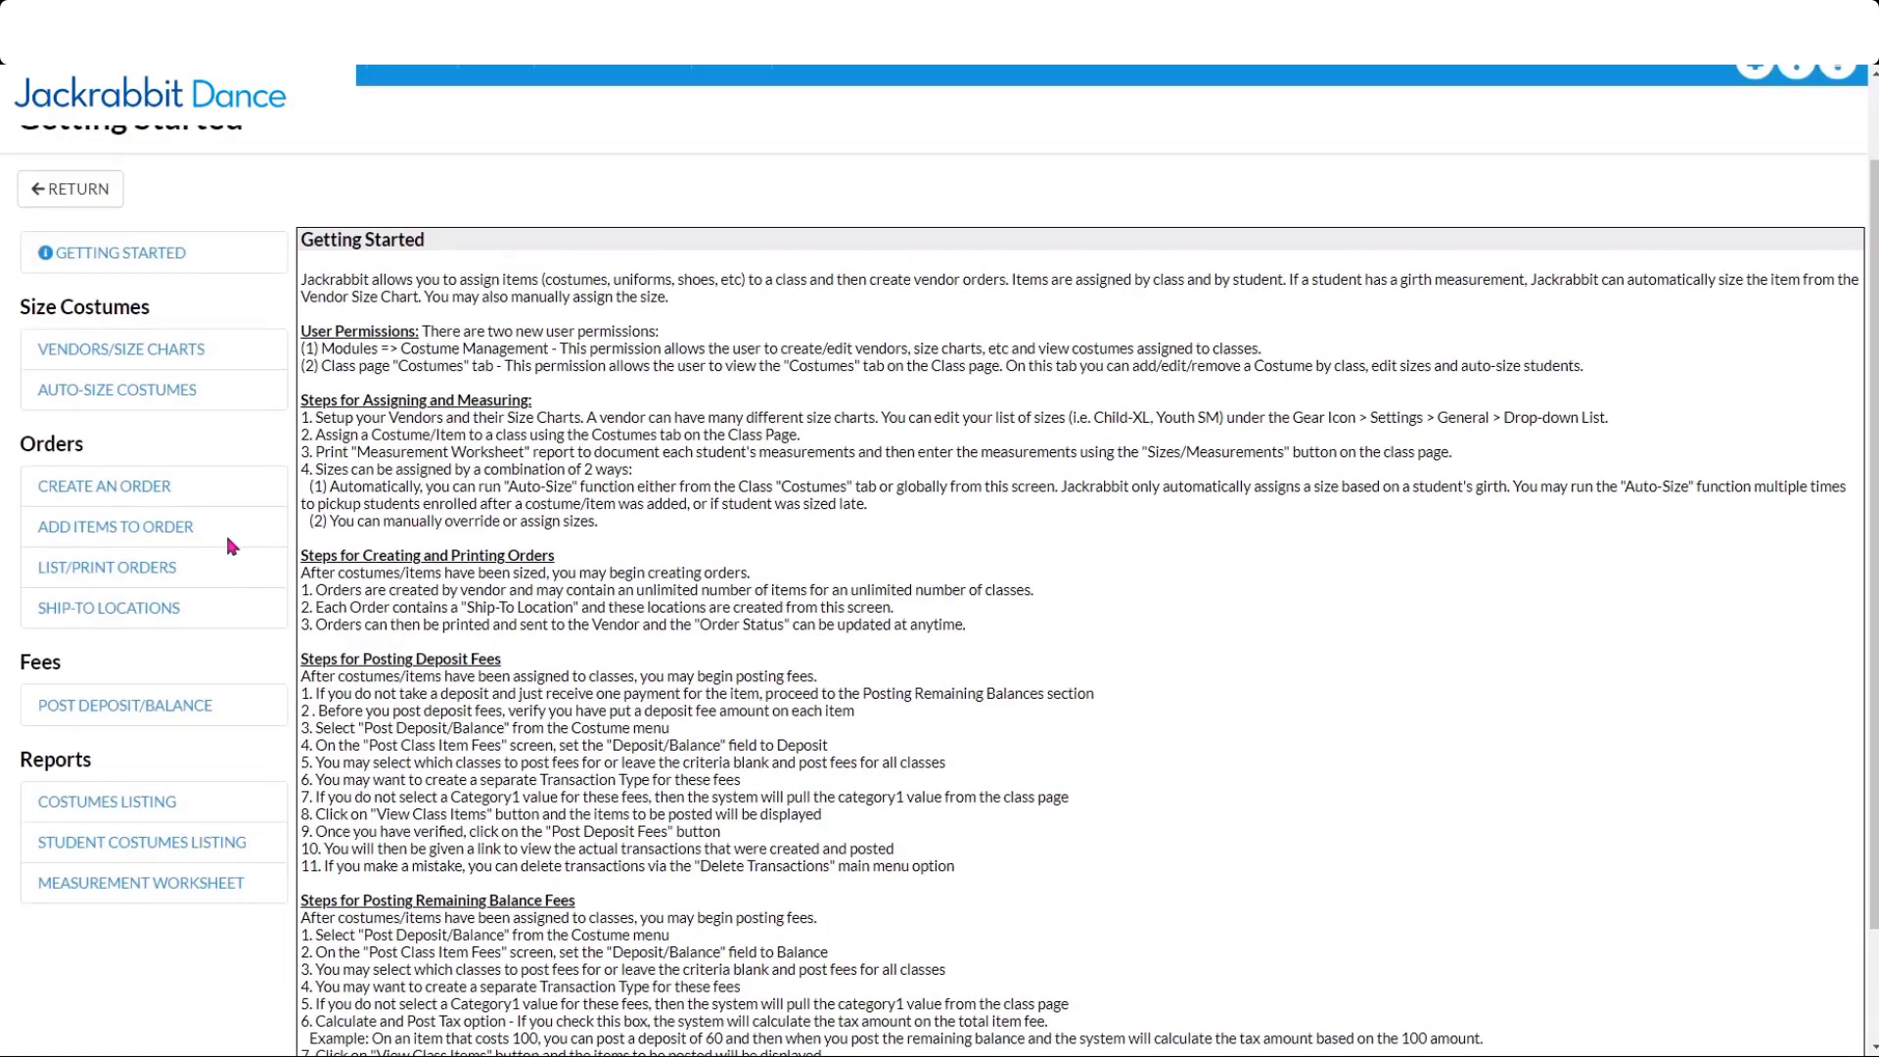
{"action": "left_click", "coordinate": [138, 403]}
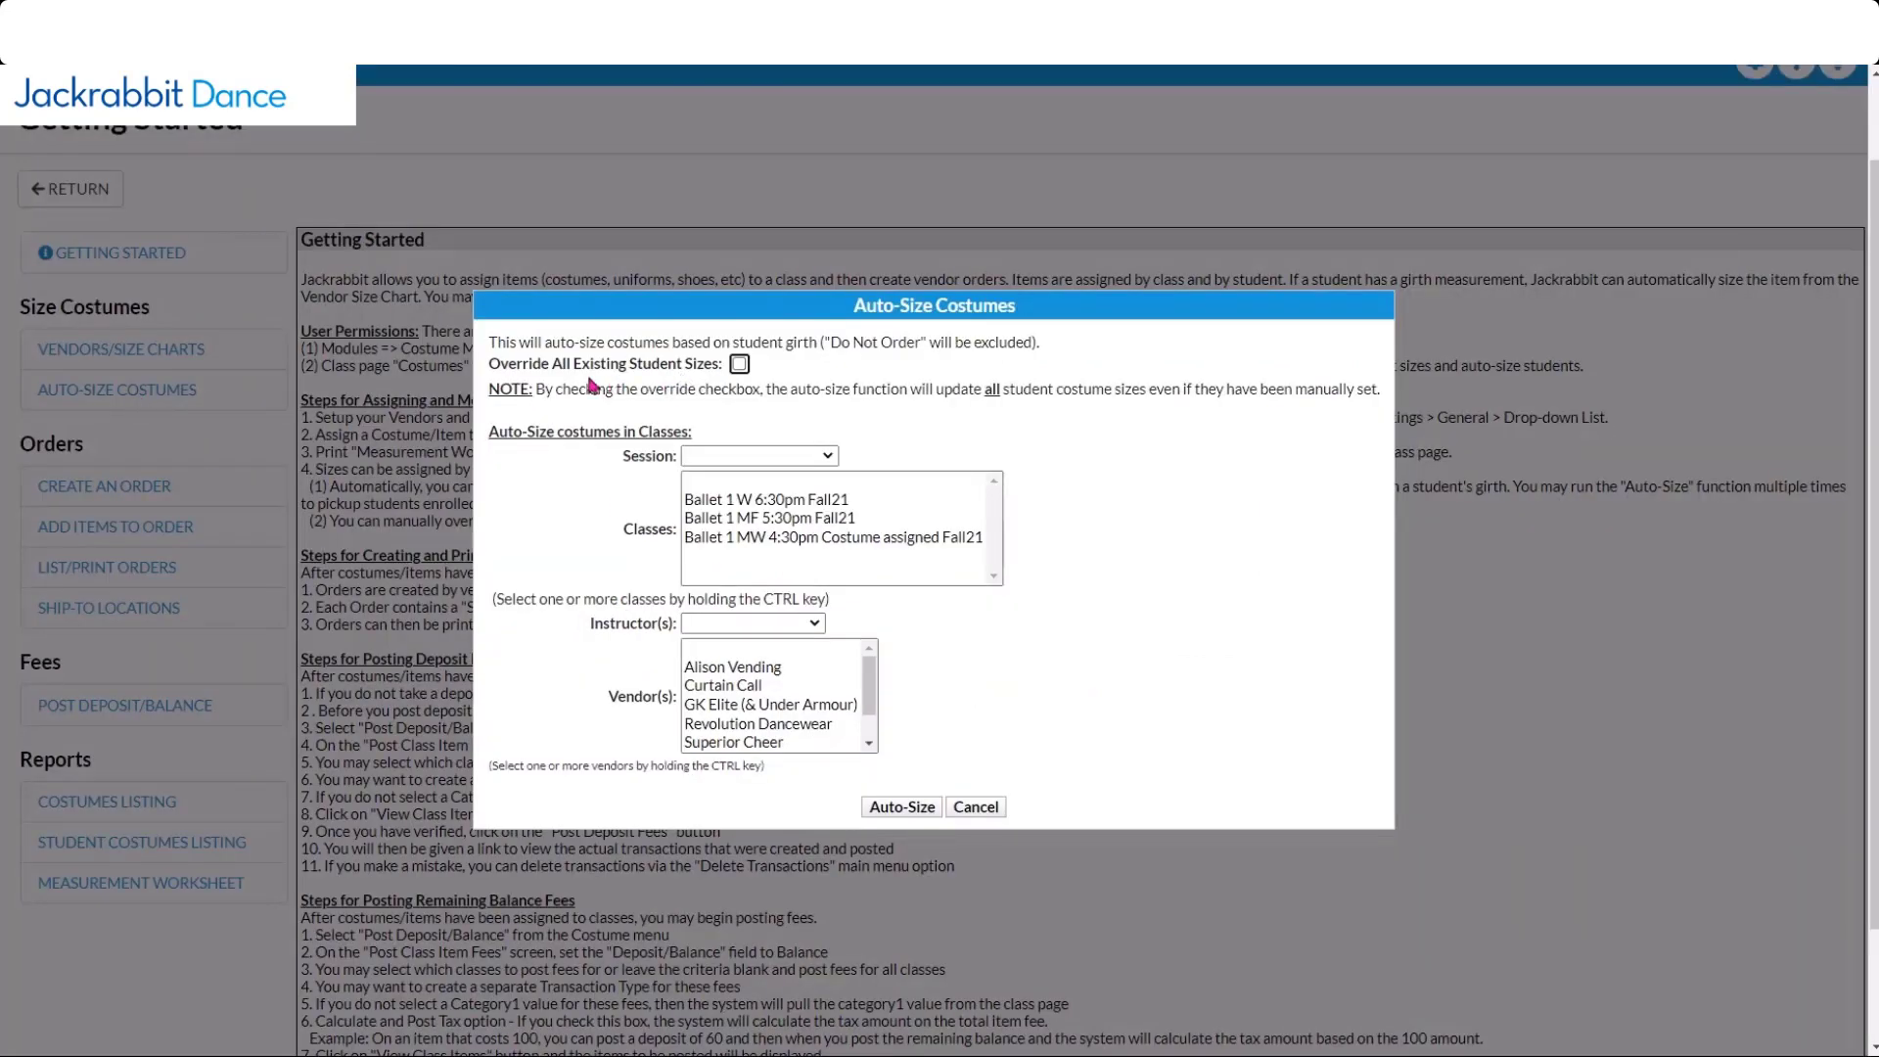
{"action": "left_click", "coordinate": [494, 370]}
{"action": "left_click_drag", "start_coordinate": [492, 368], "coordinate": [727, 379]}
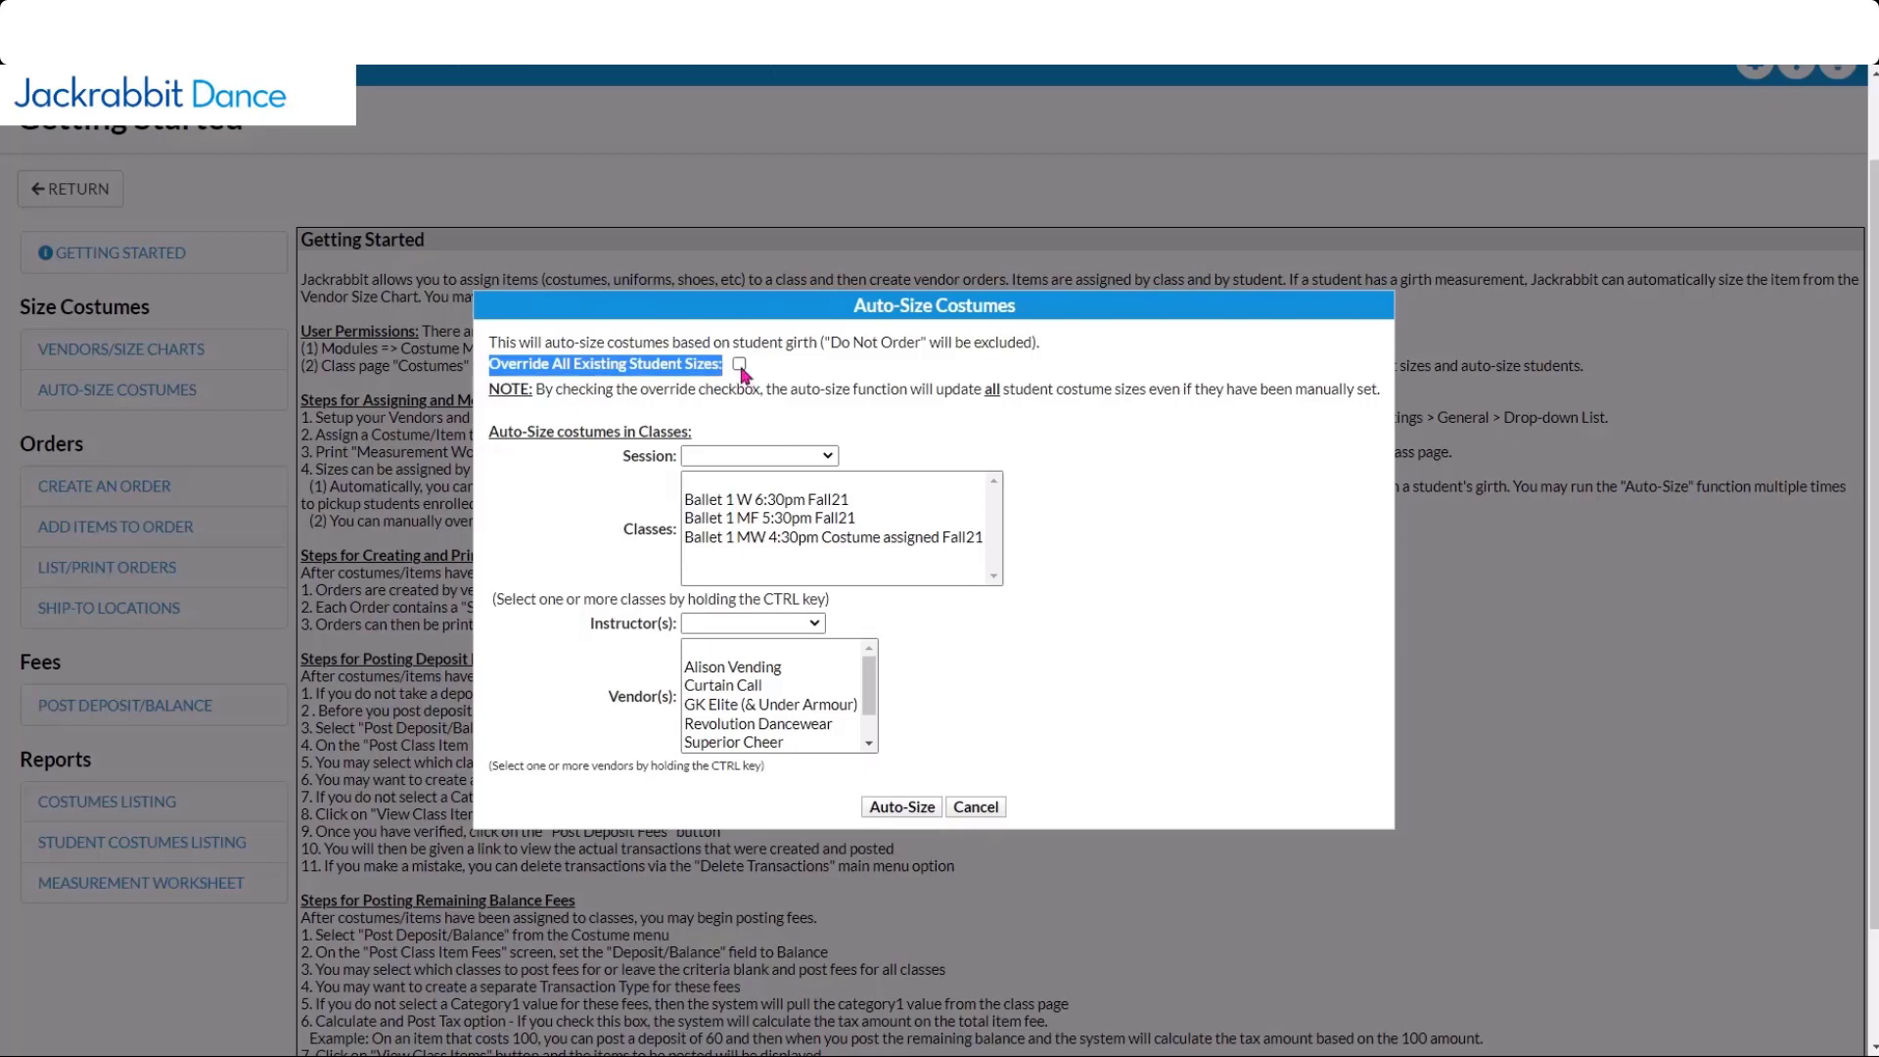
{"action": "left_click", "coordinate": [565, 410]}
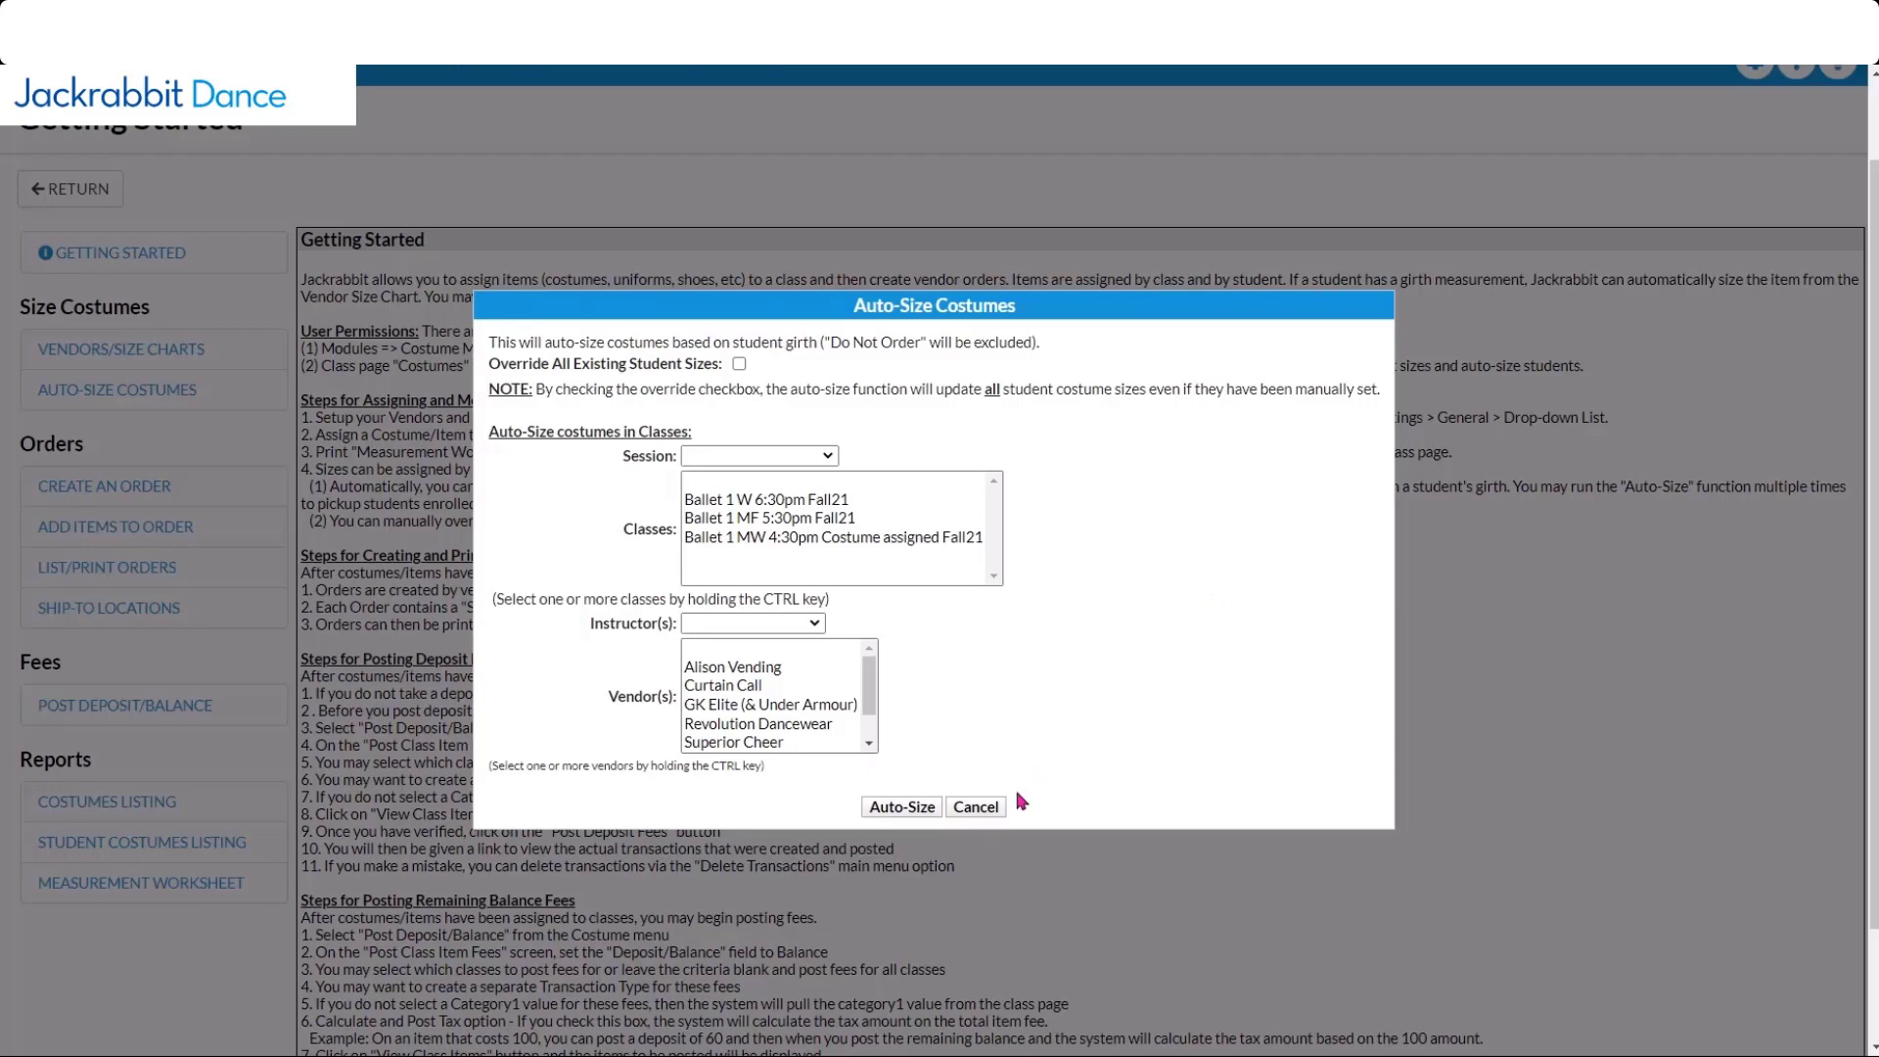
{"action": "left_click", "coordinate": [977, 808]}
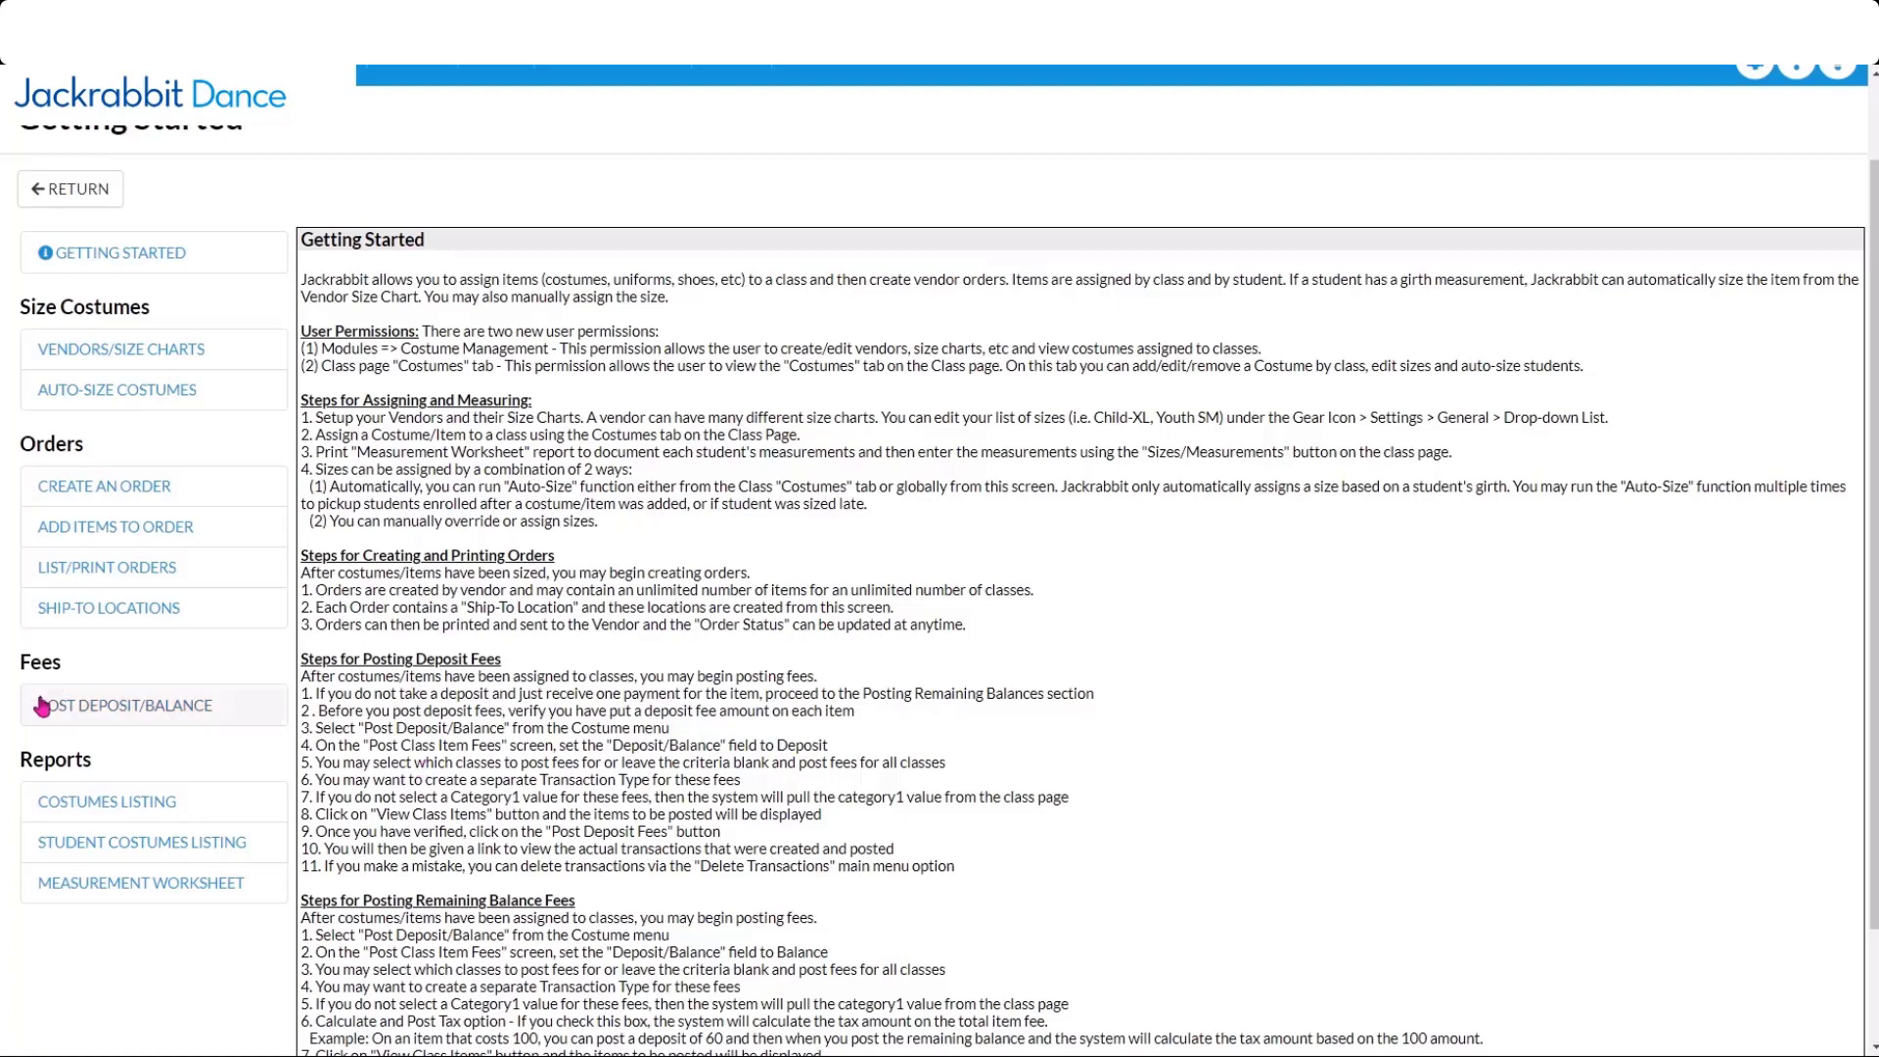
Start posting class item fees and set the fee type to Deposit.
{"action": "left_click", "coordinate": [108, 712]}
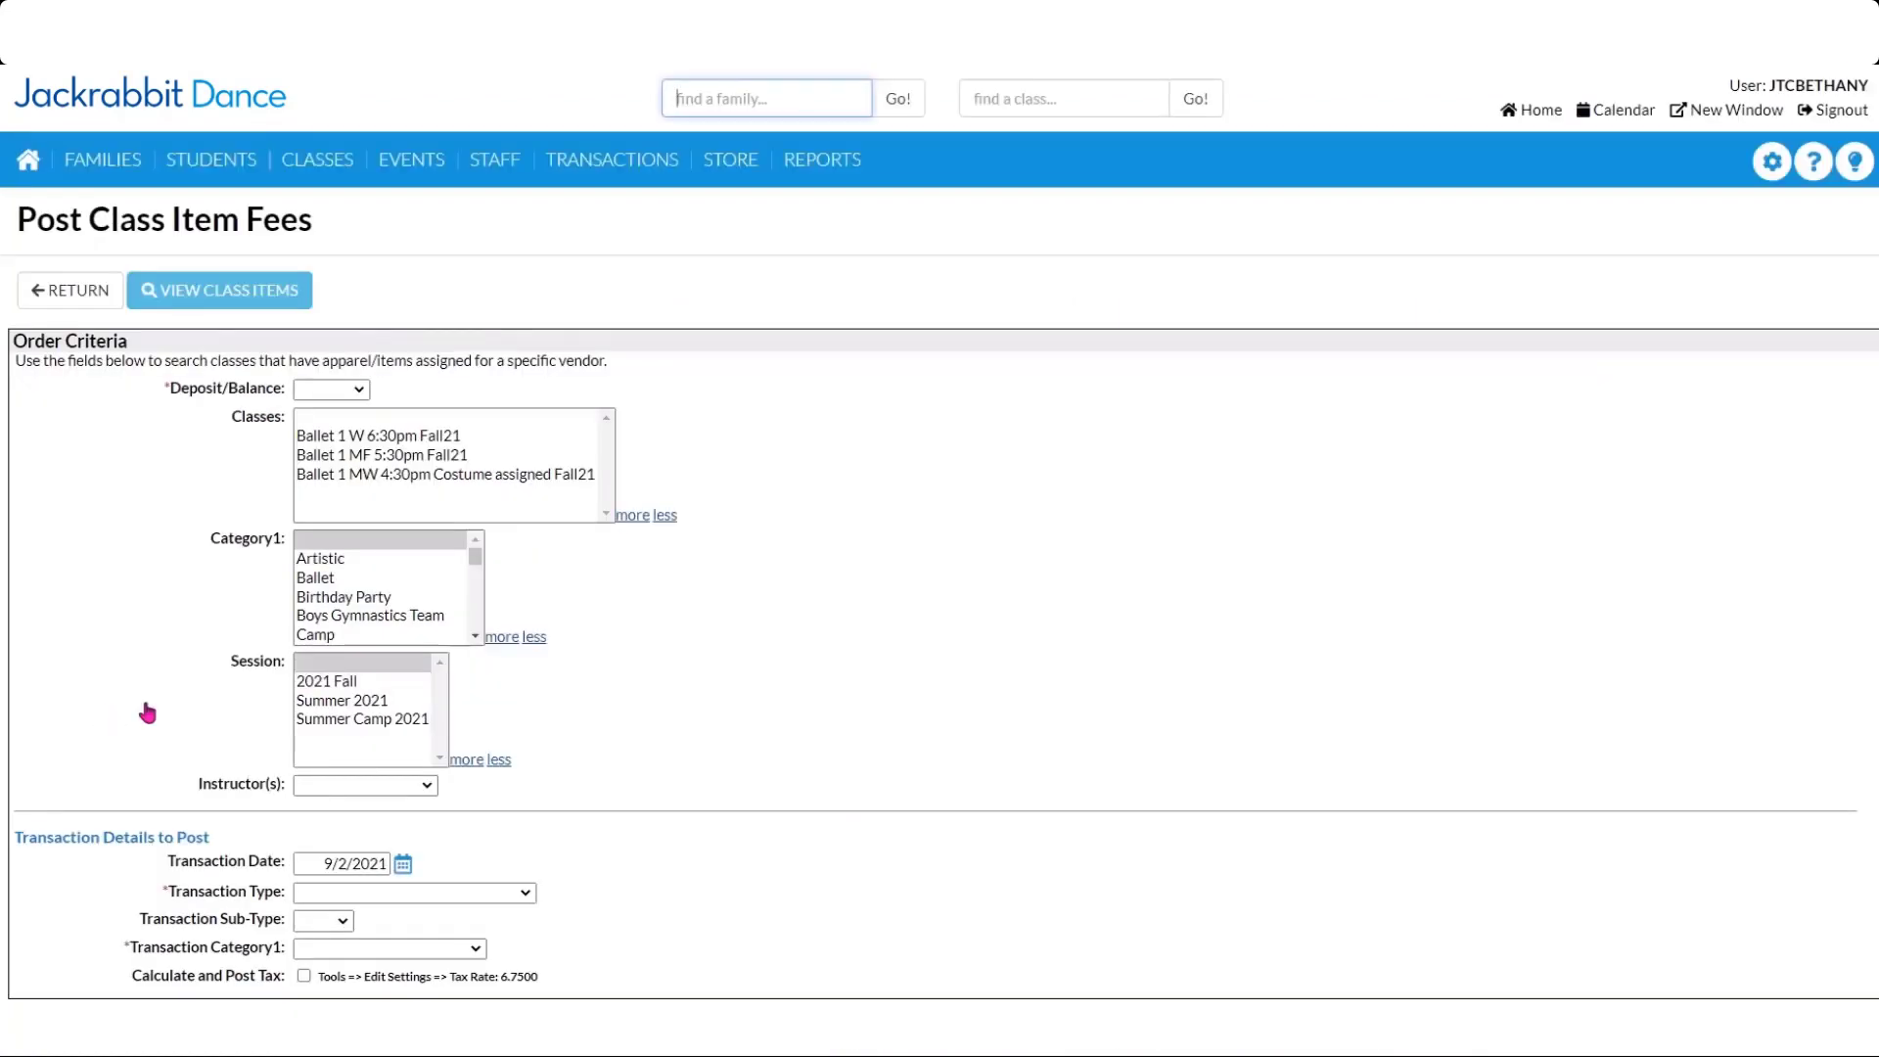
{"action": "left_click", "coordinate": [333, 392]}
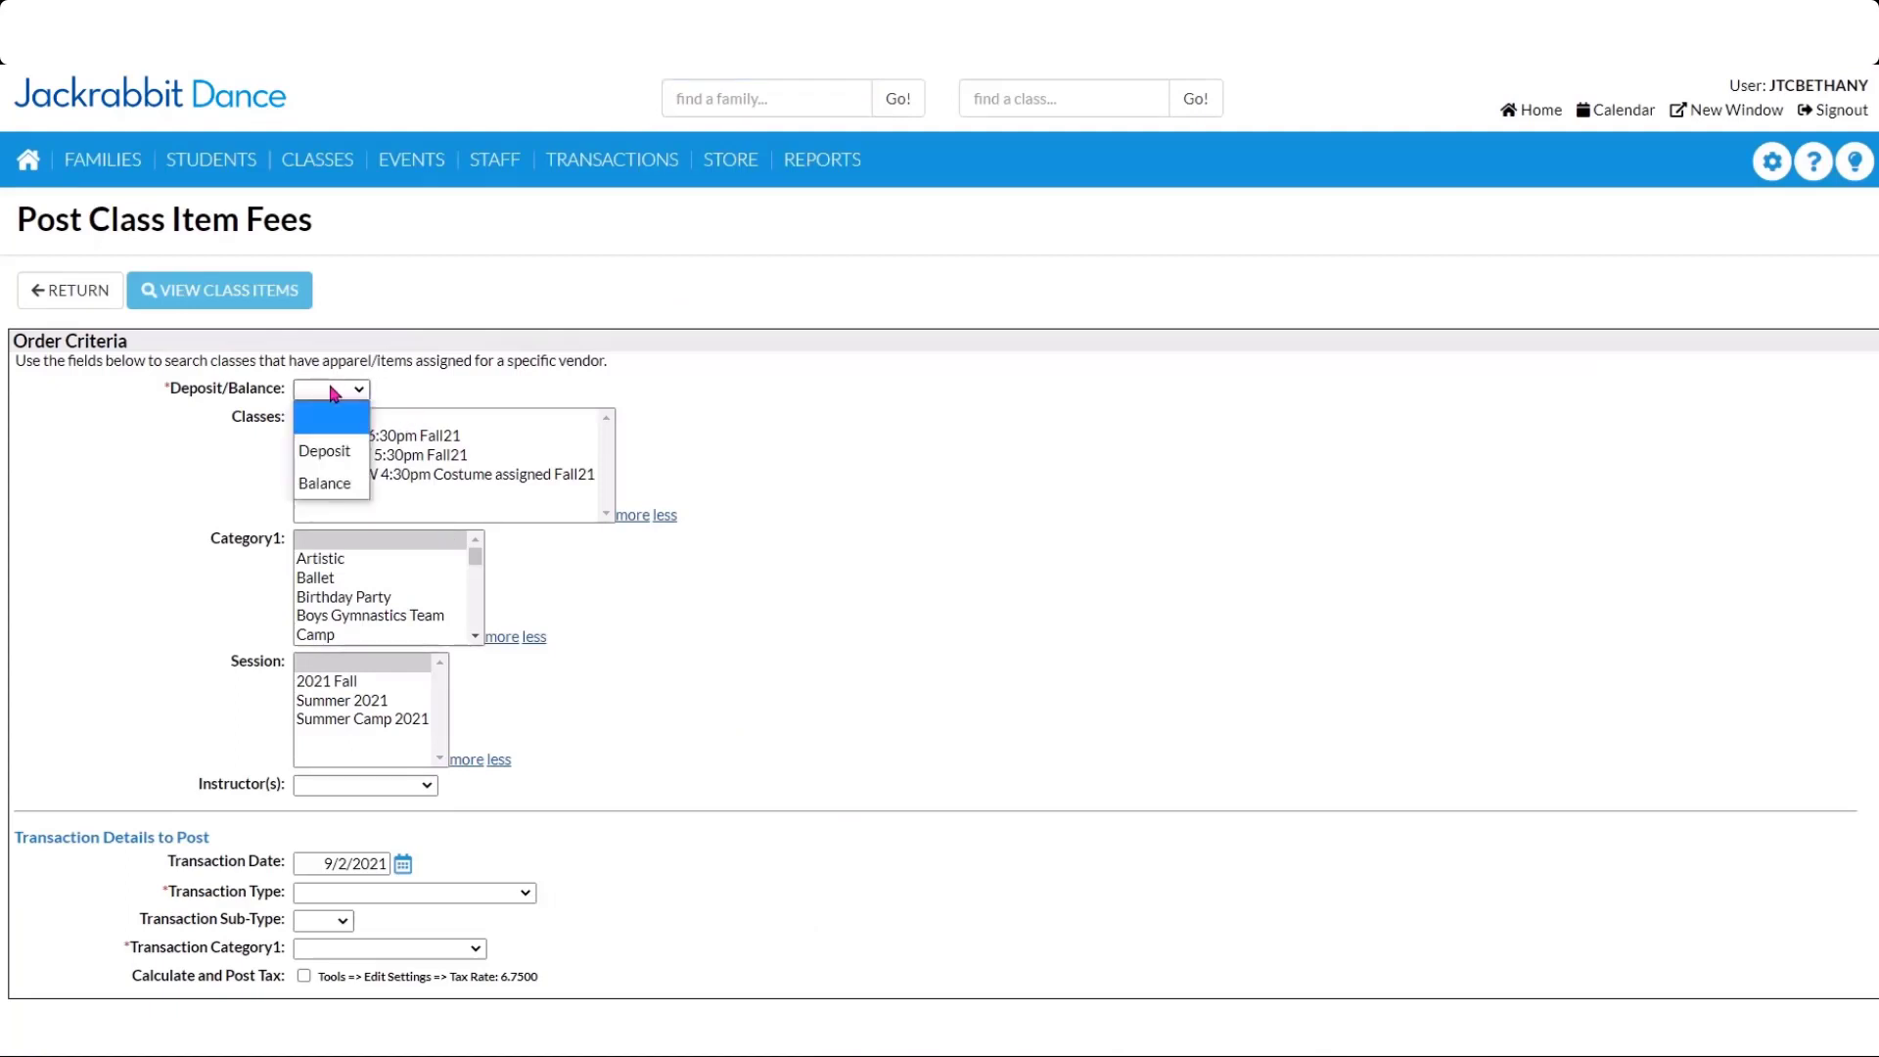
{"action": "left_click", "coordinate": [327, 452]}
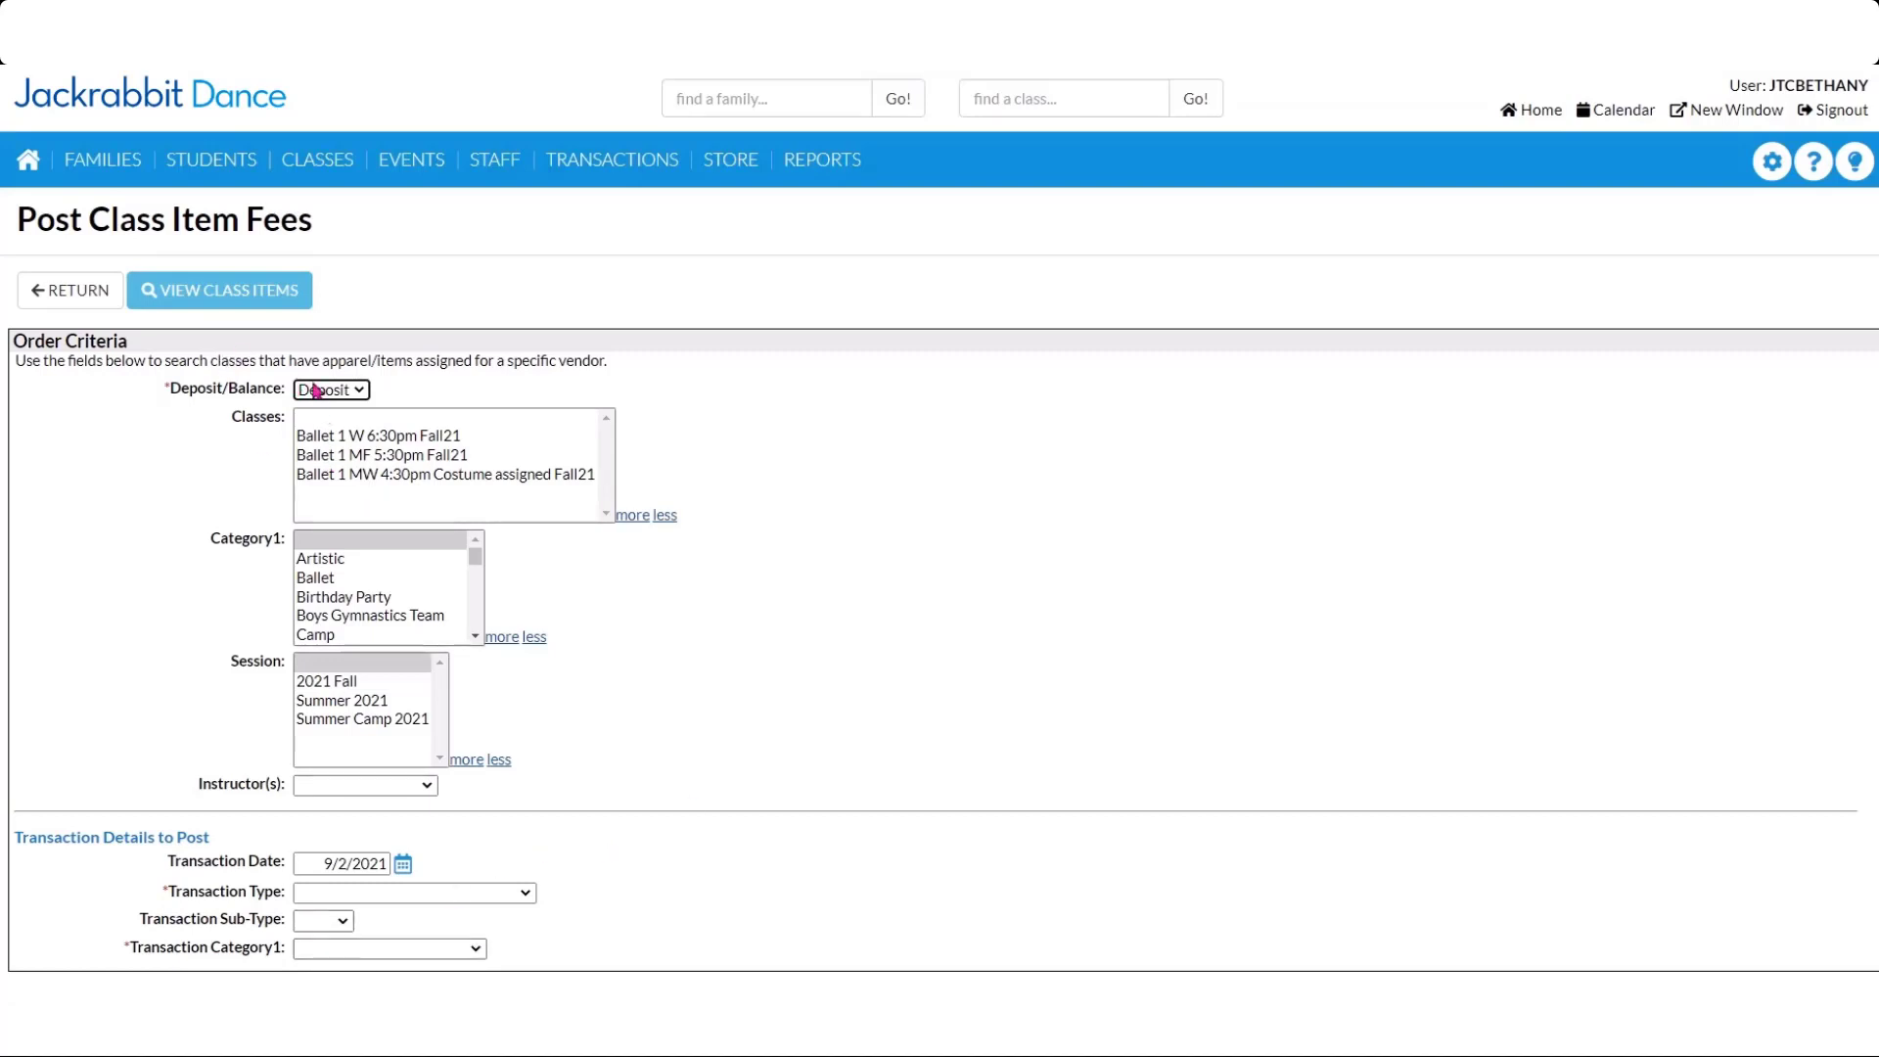
Look at the order form with the fee type set to Balance, and set it back to Deposit.
{"action": "left_click", "coordinate": [322, 391]}
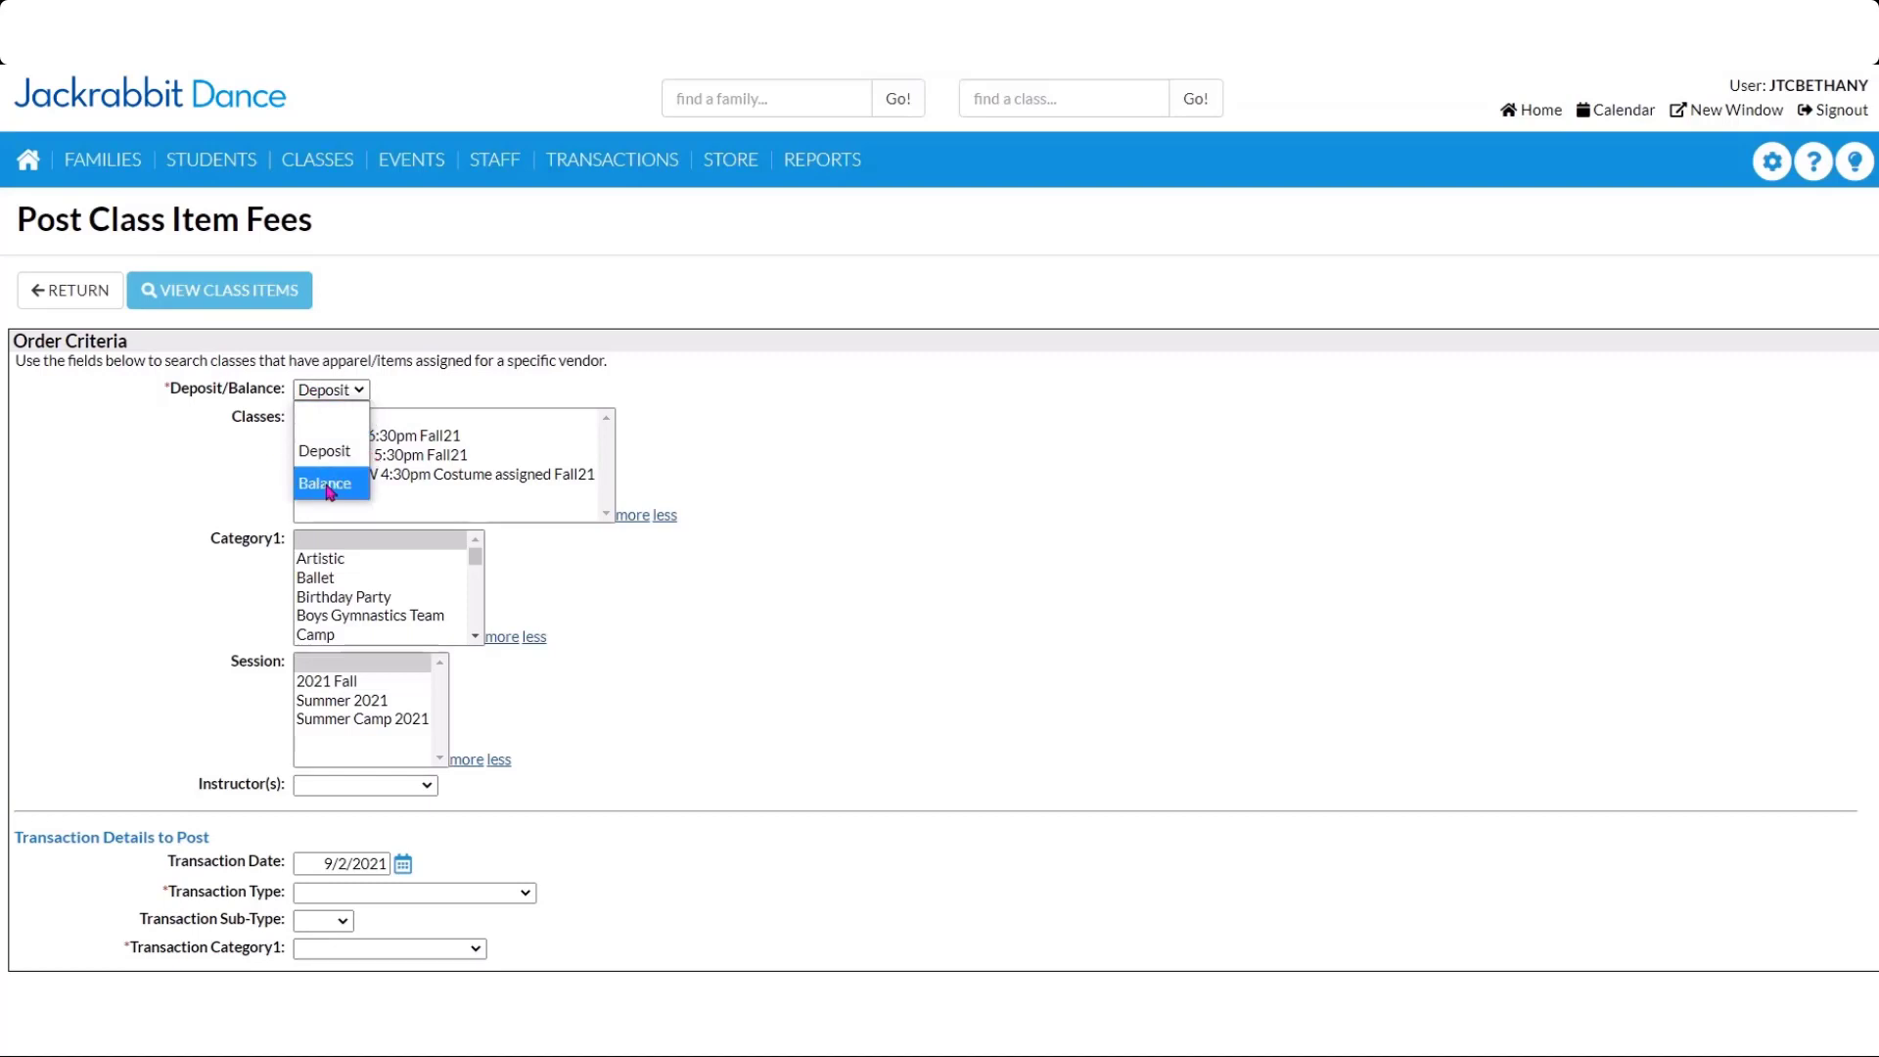
{"action": "left_click", "coordinate": [330, 492]}
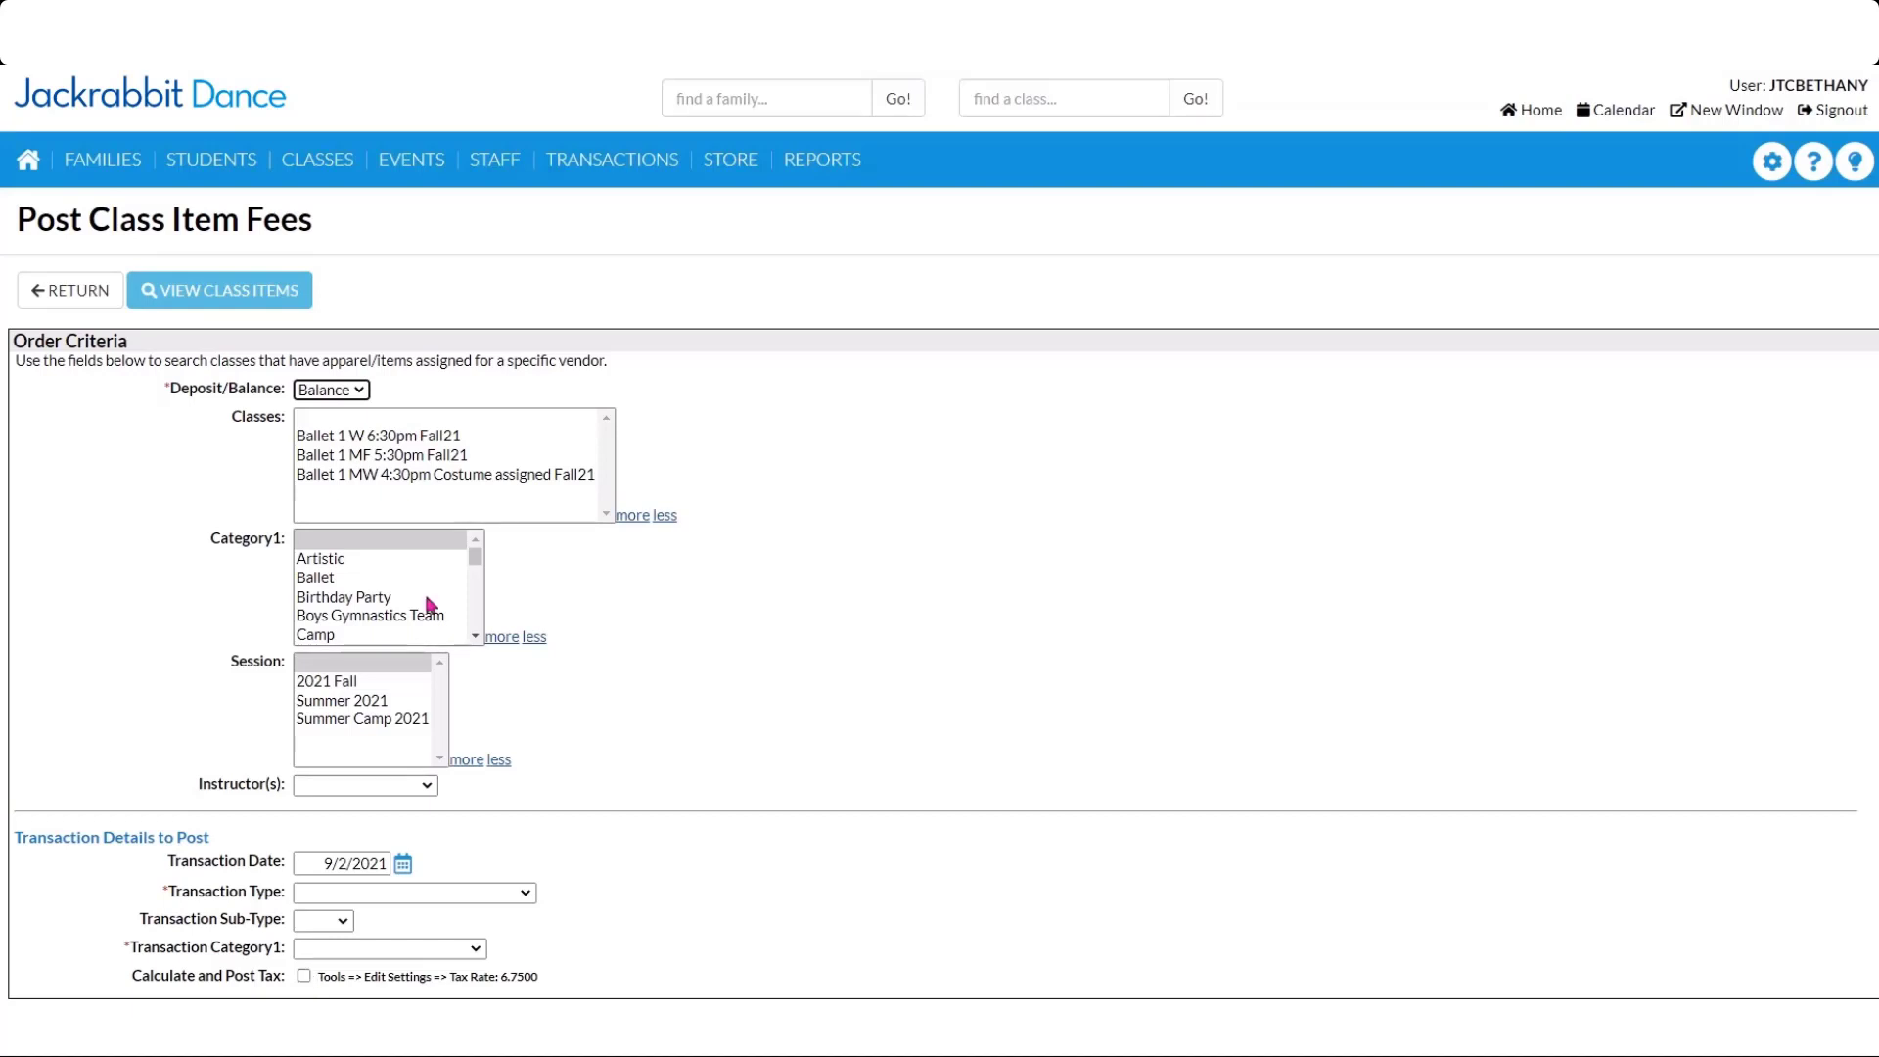
{"action": "left_click", "coordinate": [330, 392]}
{"action": "left_click", "coordinate": [336, 455]}
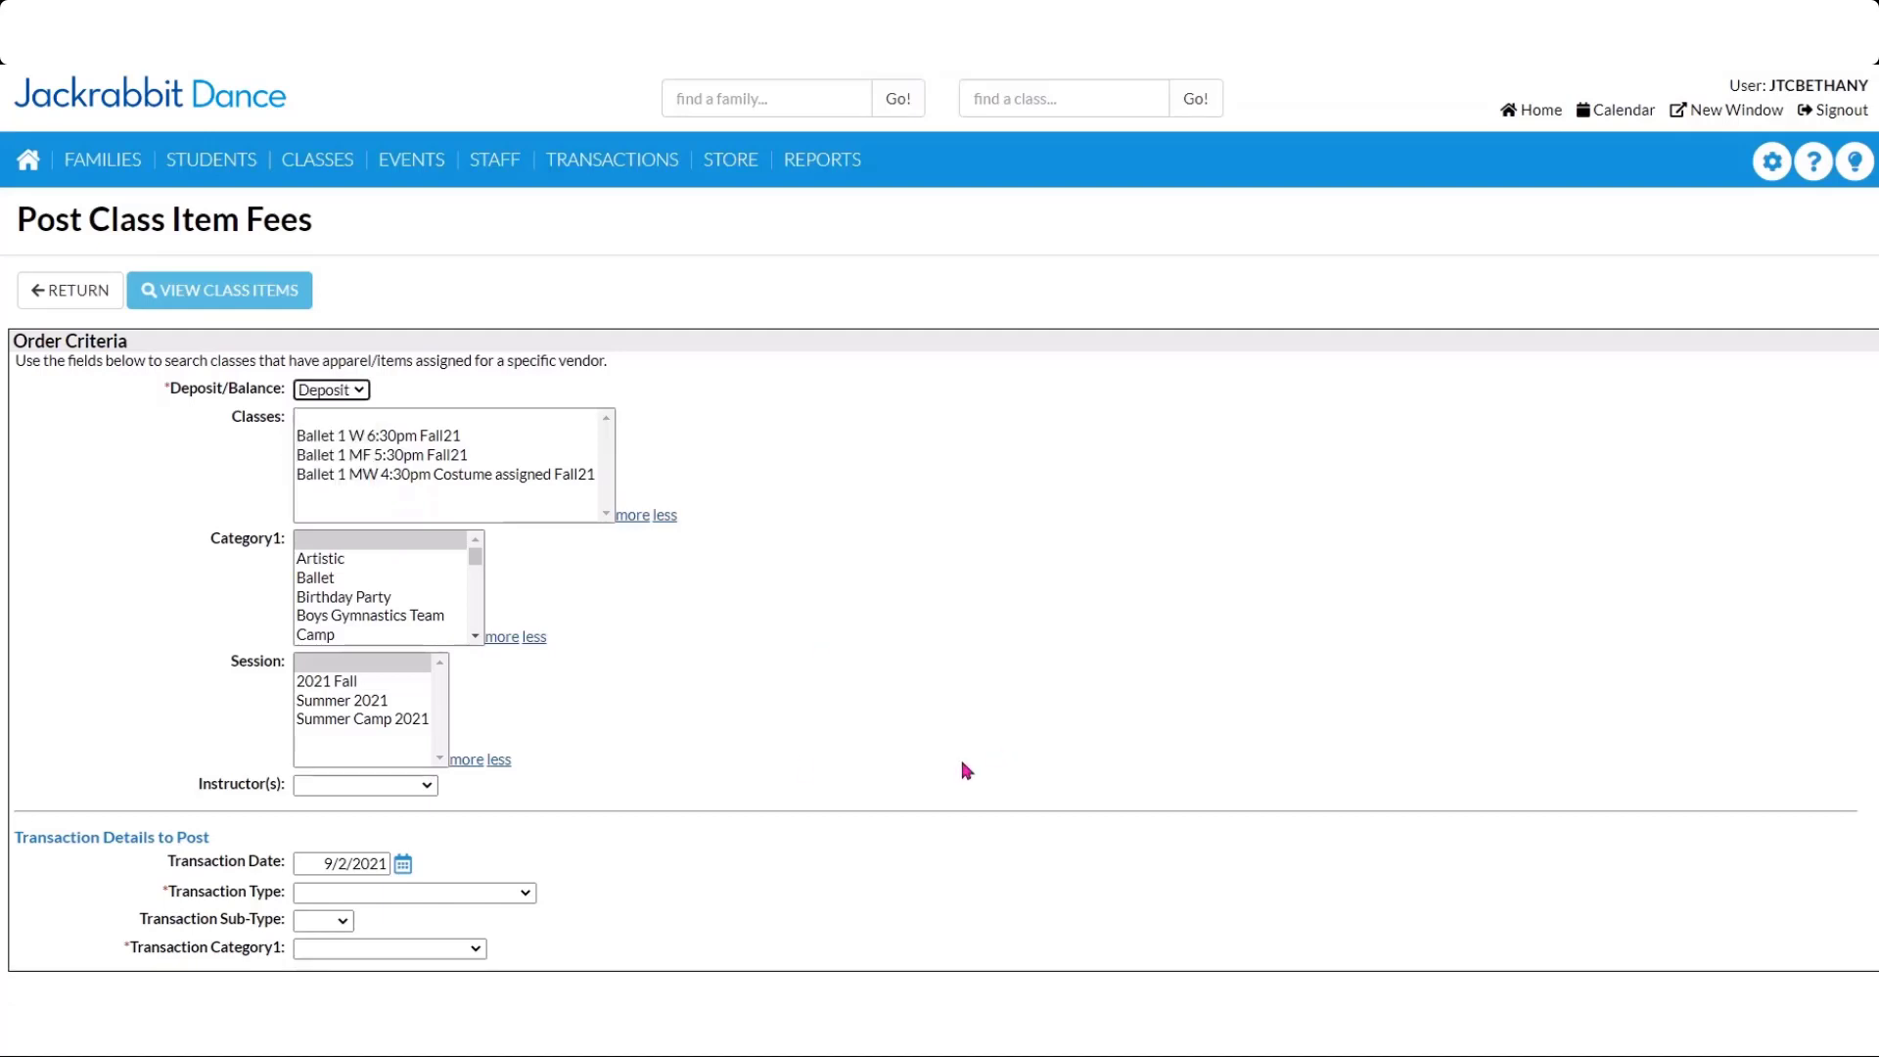
List class items for session 2021 Fall with transaction type Costume Fee (Debit), sub-type Sep and transaction category Costume.
{"action": "left_click", "coordinate": [338, 684]}
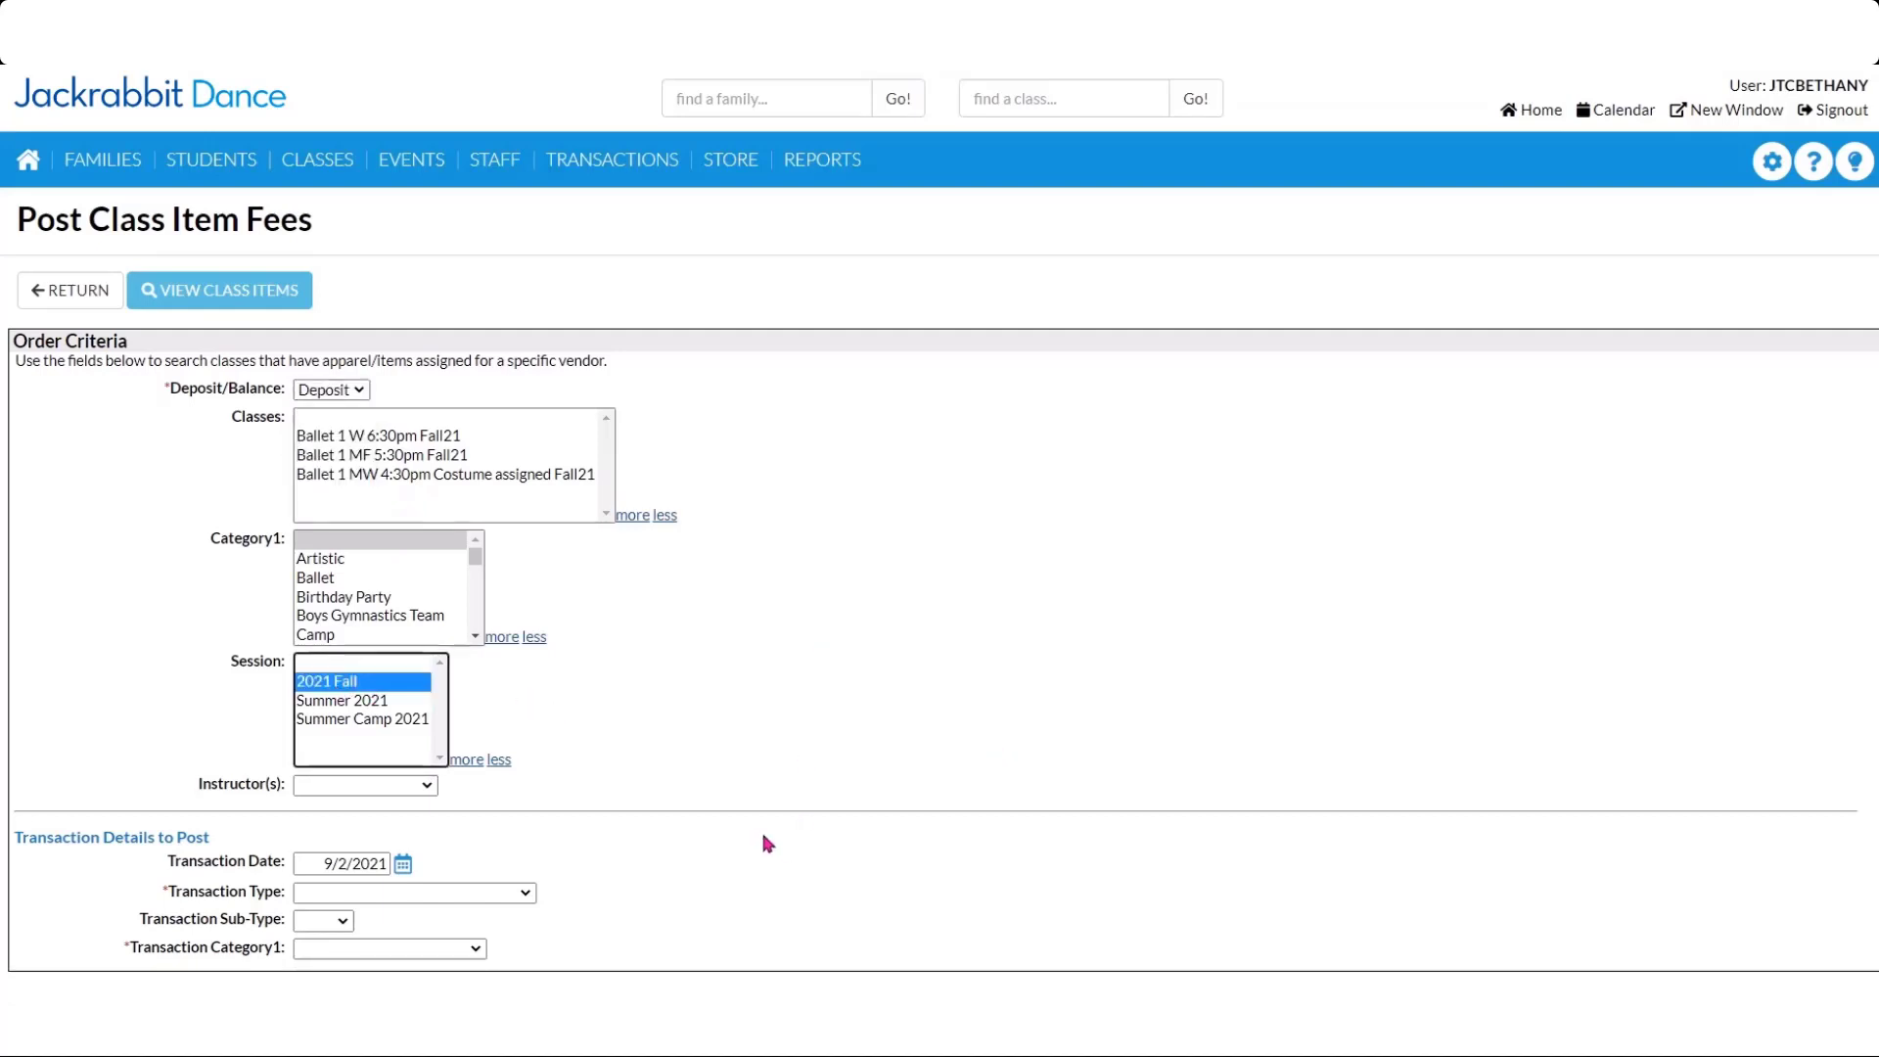
{"action": "left_click", "coordinate": [363, 893]}
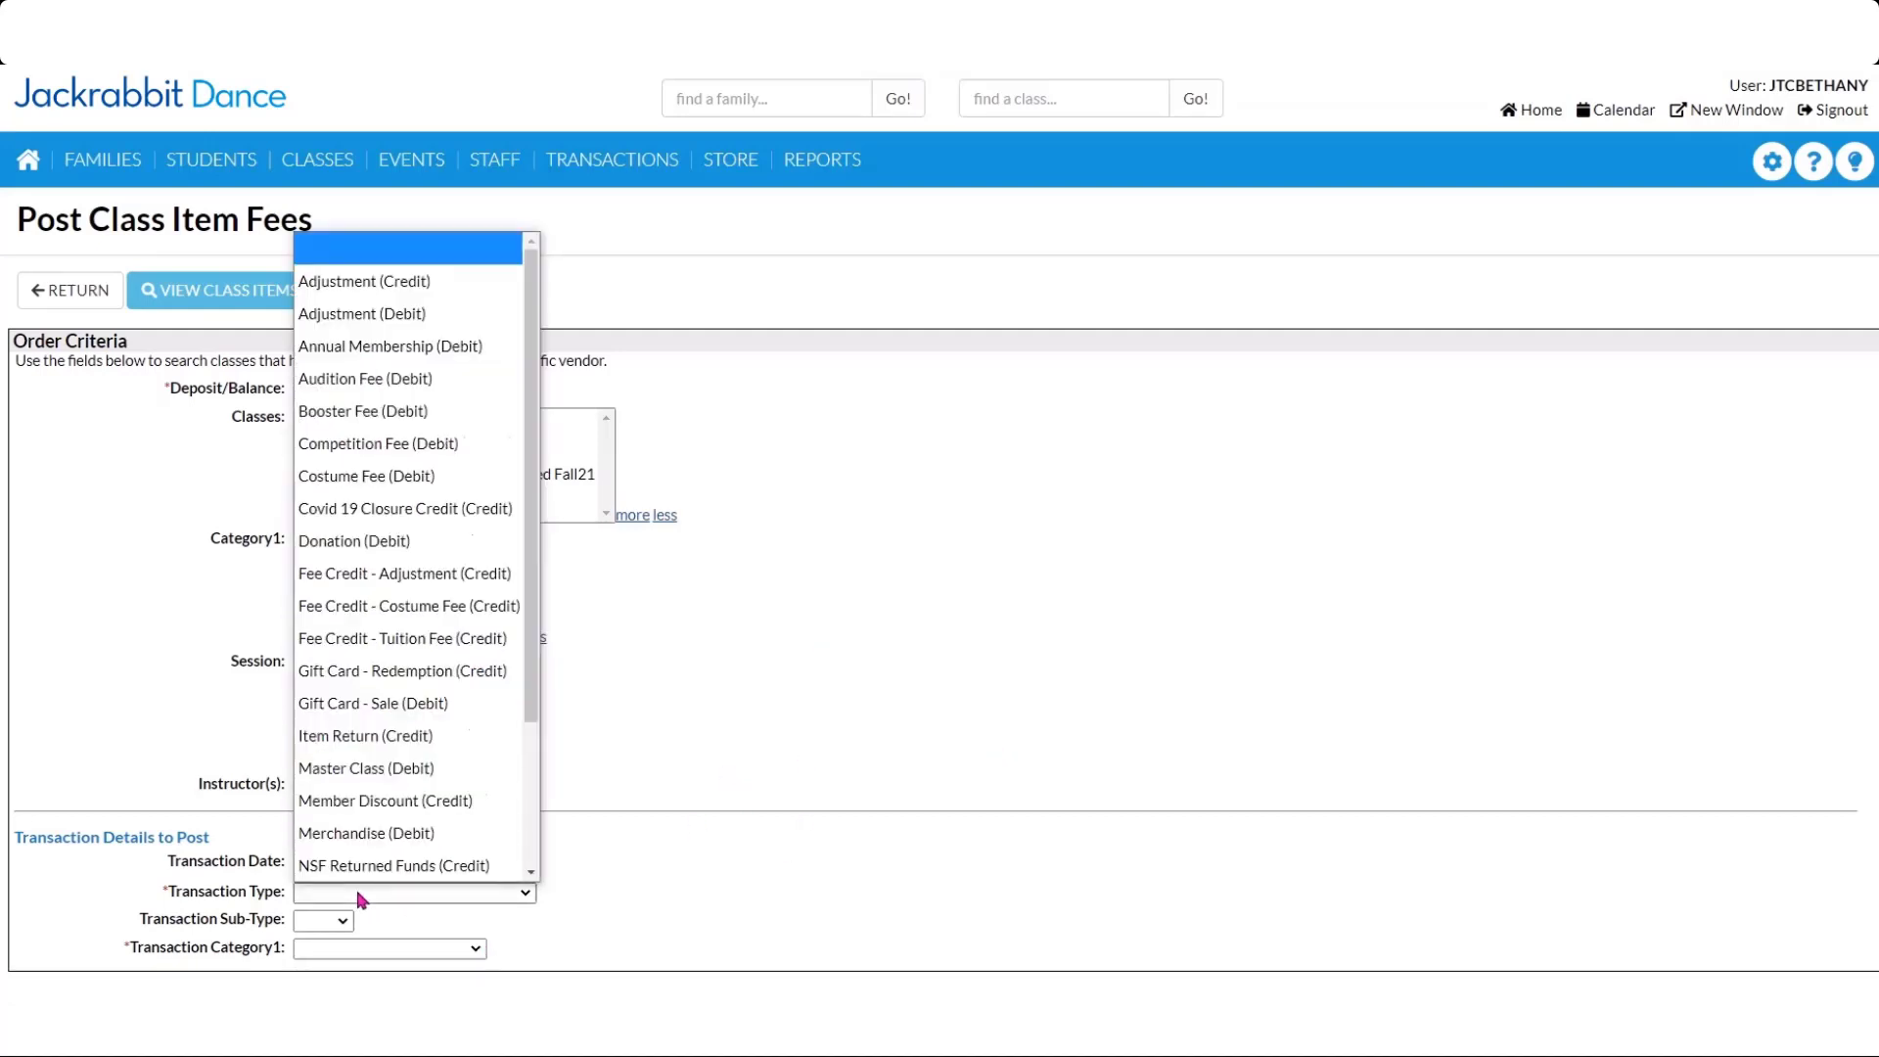
{"action": "scroll", "coordinate": [362, 867], "scroll_direction": "down", "scroll_amount": 1}
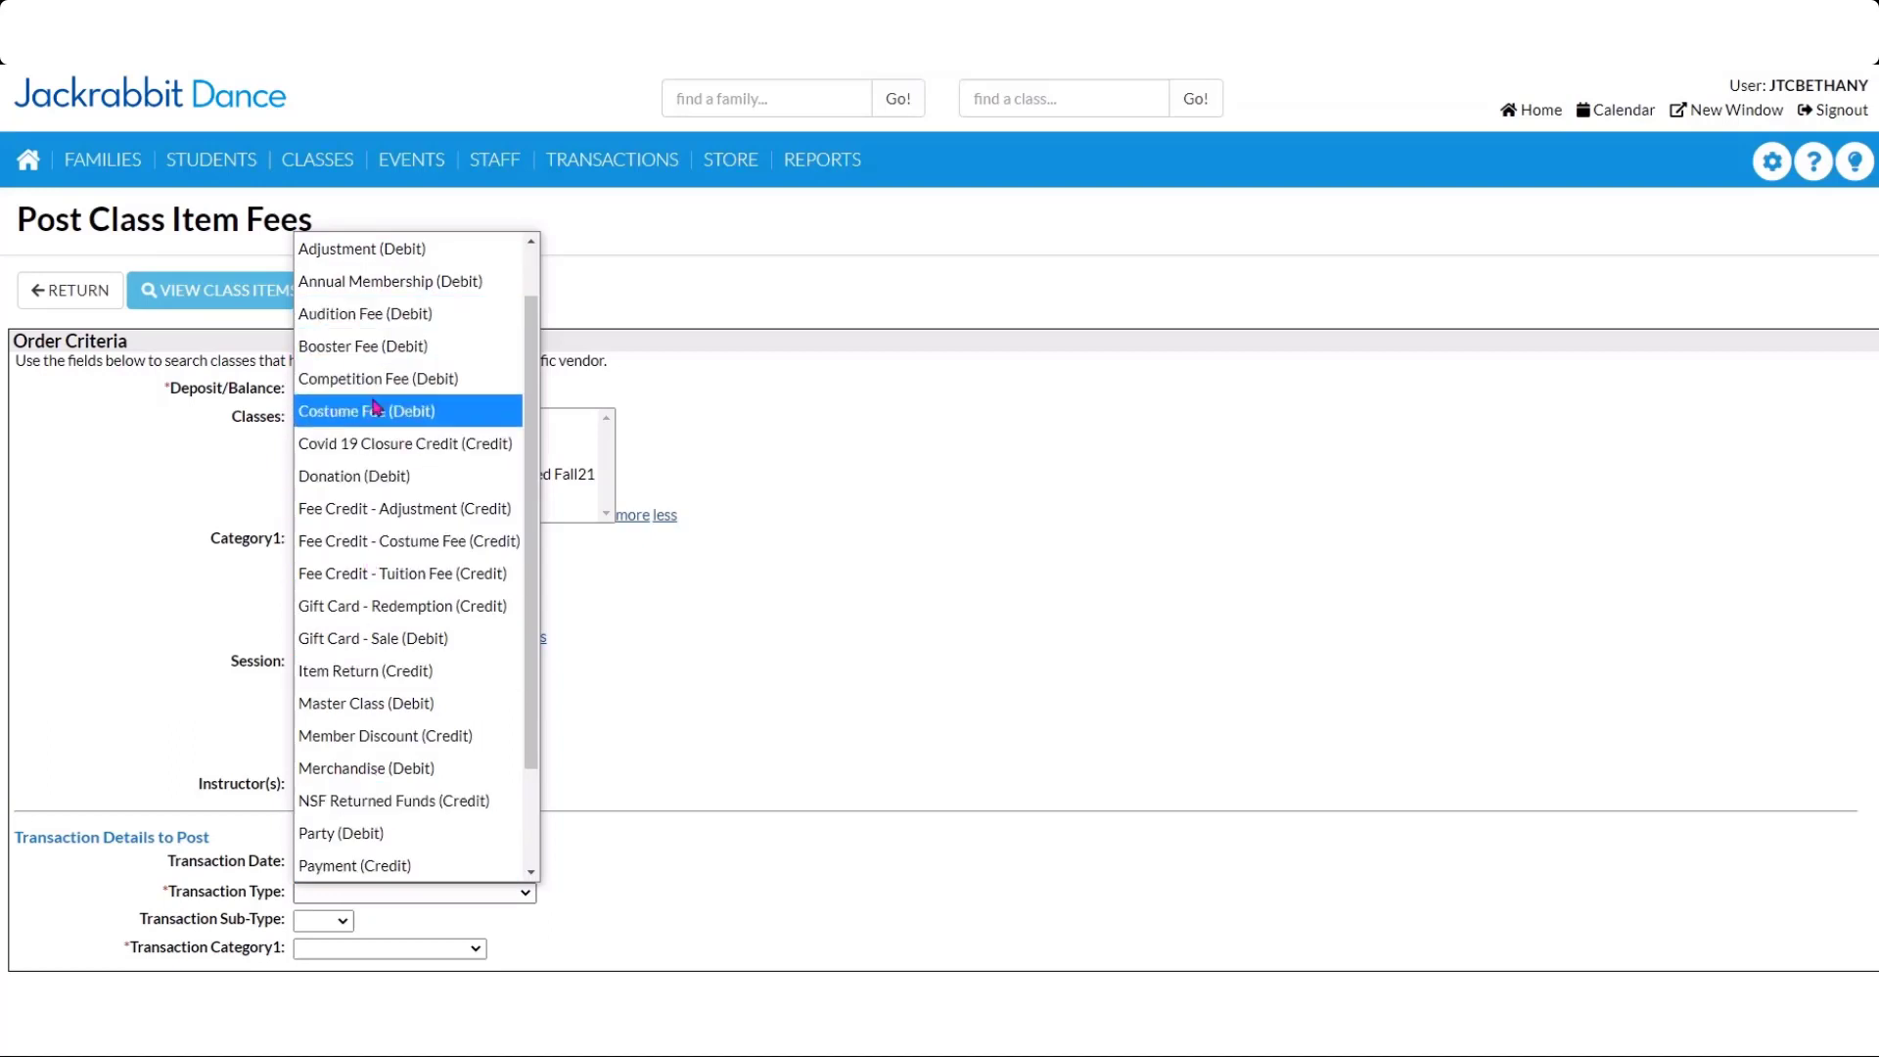
{"action": "left_click", "coordinate": [373, 411]}
{"action": "left_click", "coordinate": [336, 922]}
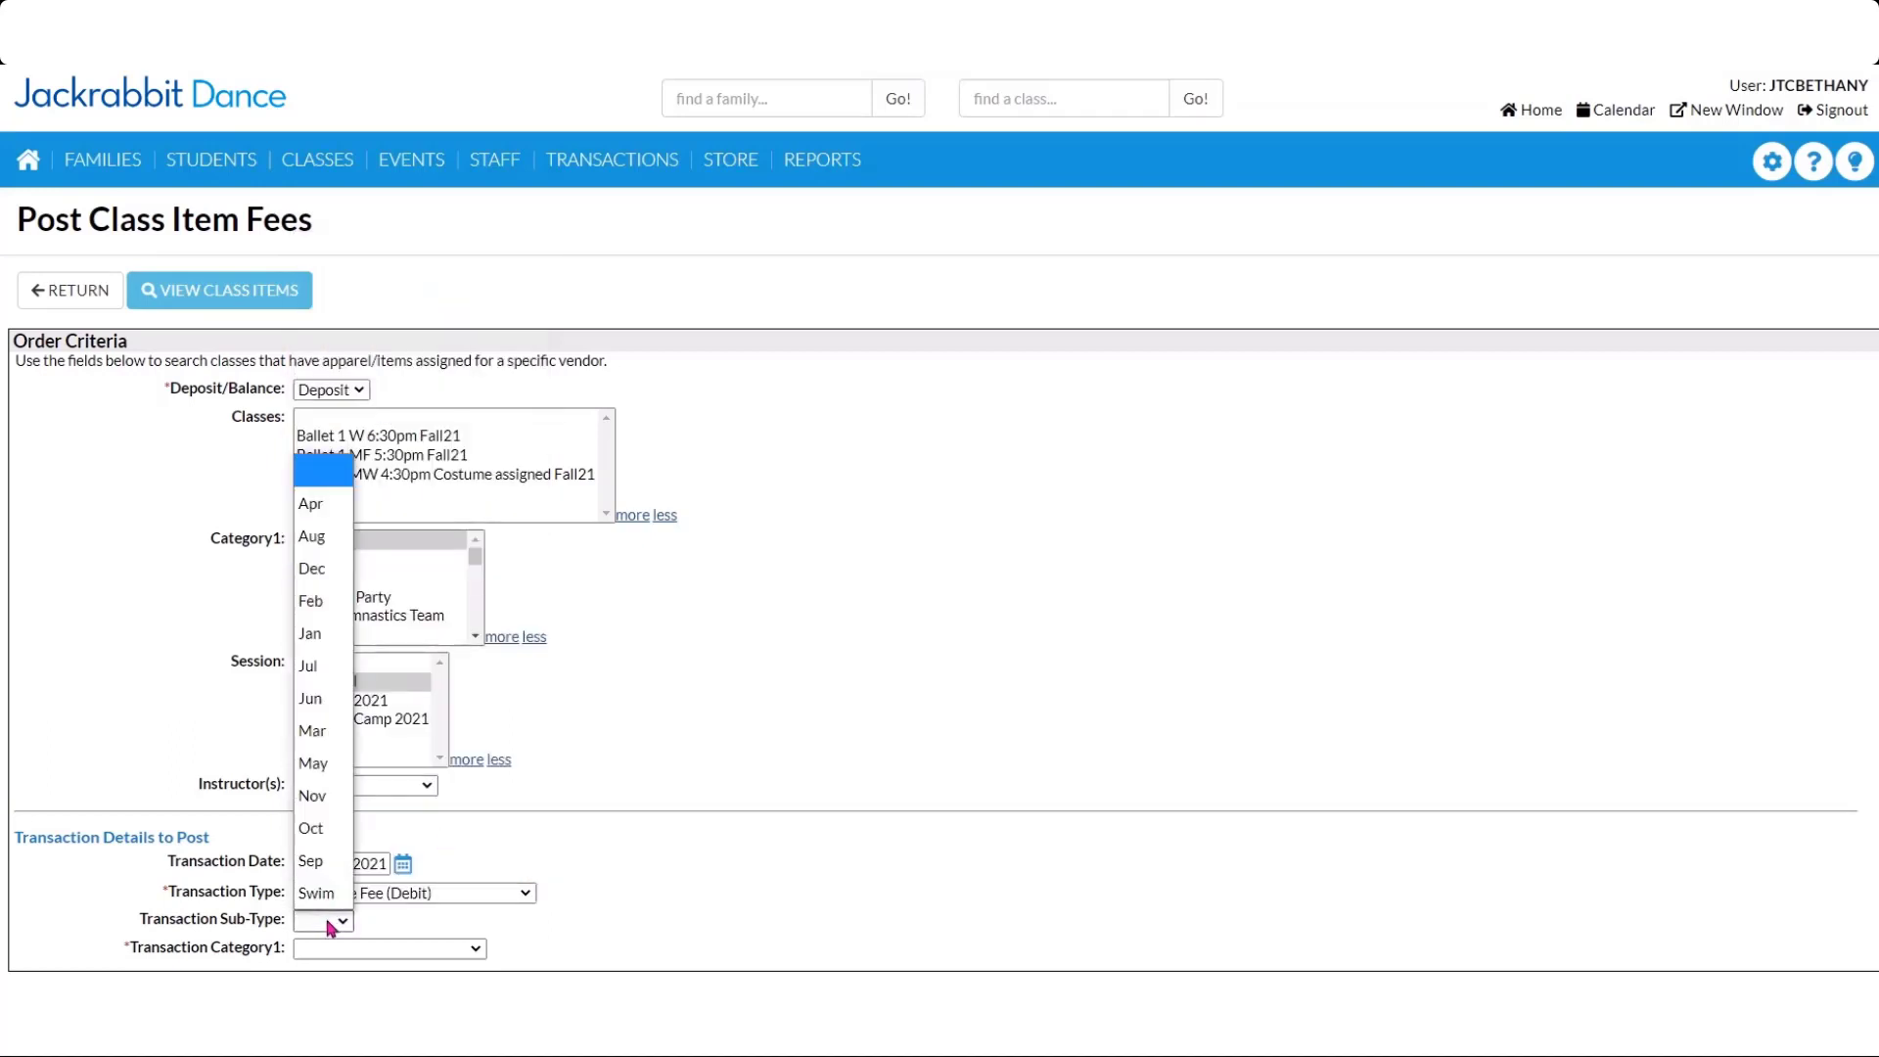
{"action": "left_click", "coordinate": [331, 861]}
{"action": "left_click", "coordinate": [361, 950]}
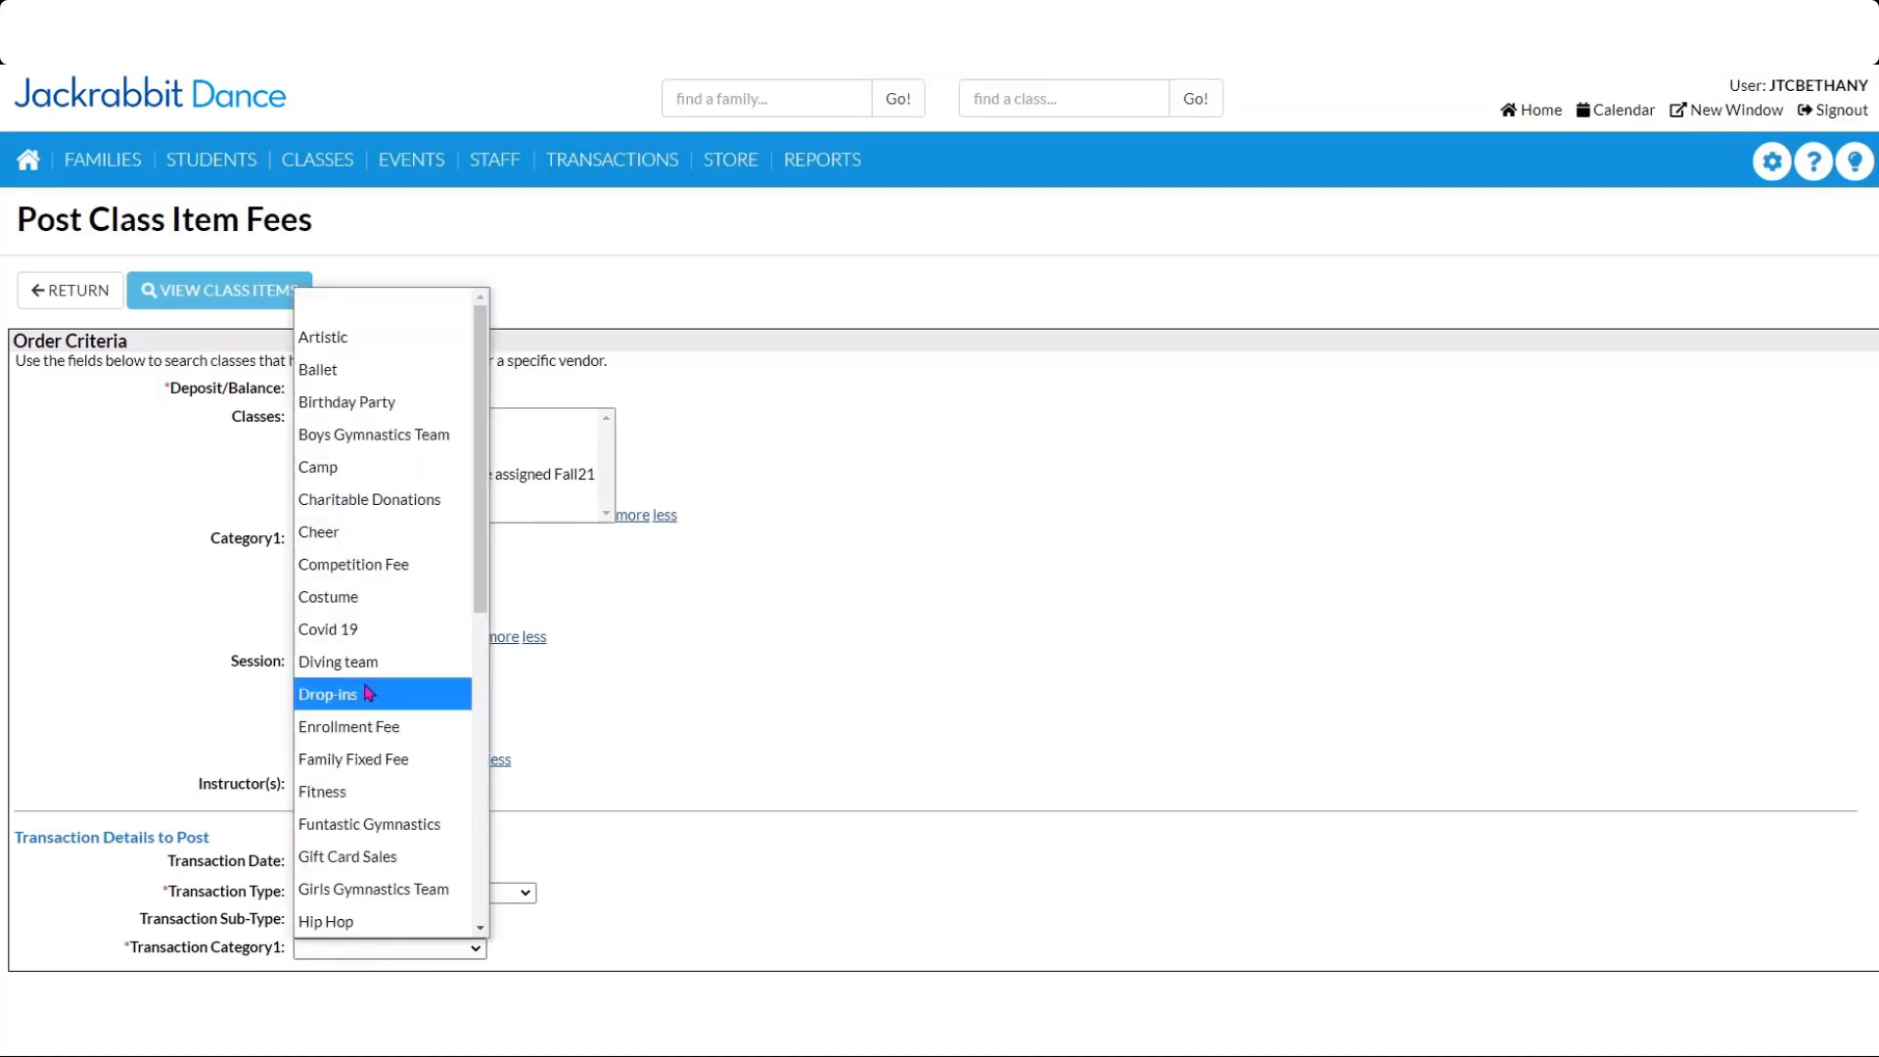
{"action": "left_click", "coordinate": [365, 607]}
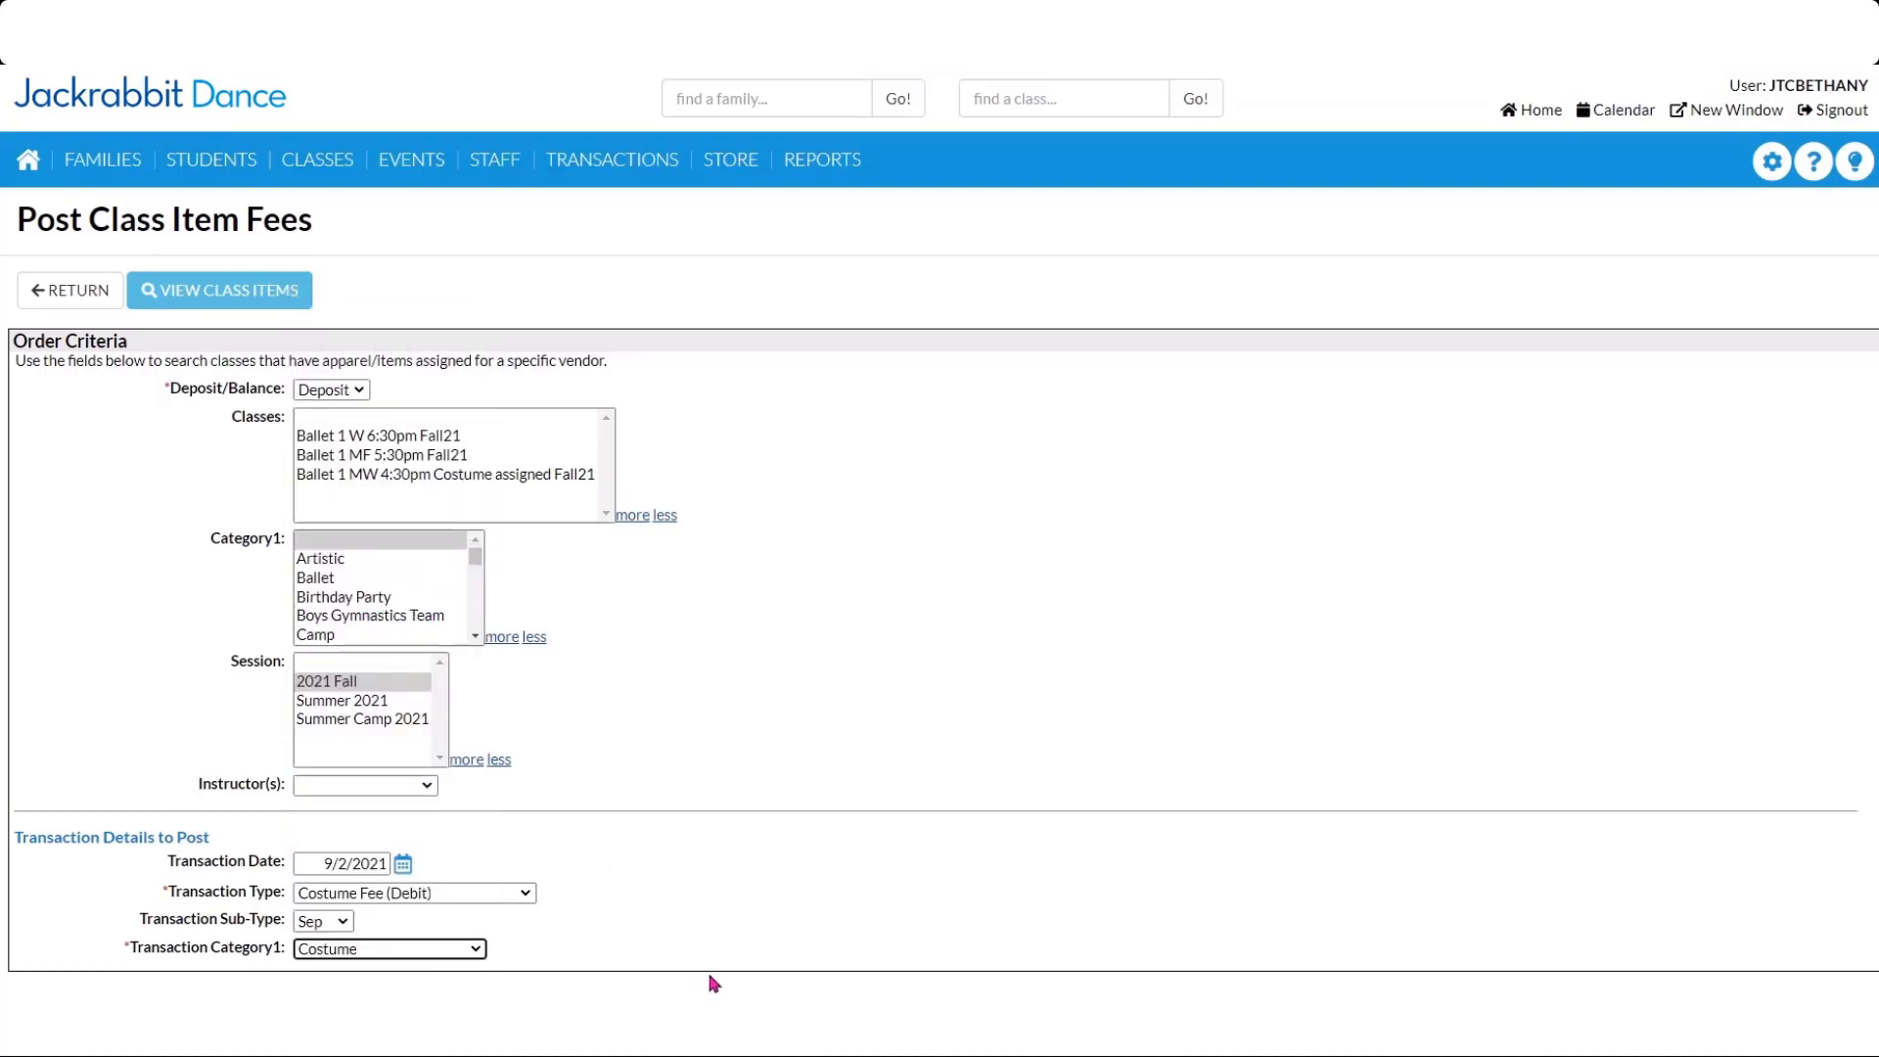
{"action": "left_click", "coordinate": [206, 299]}
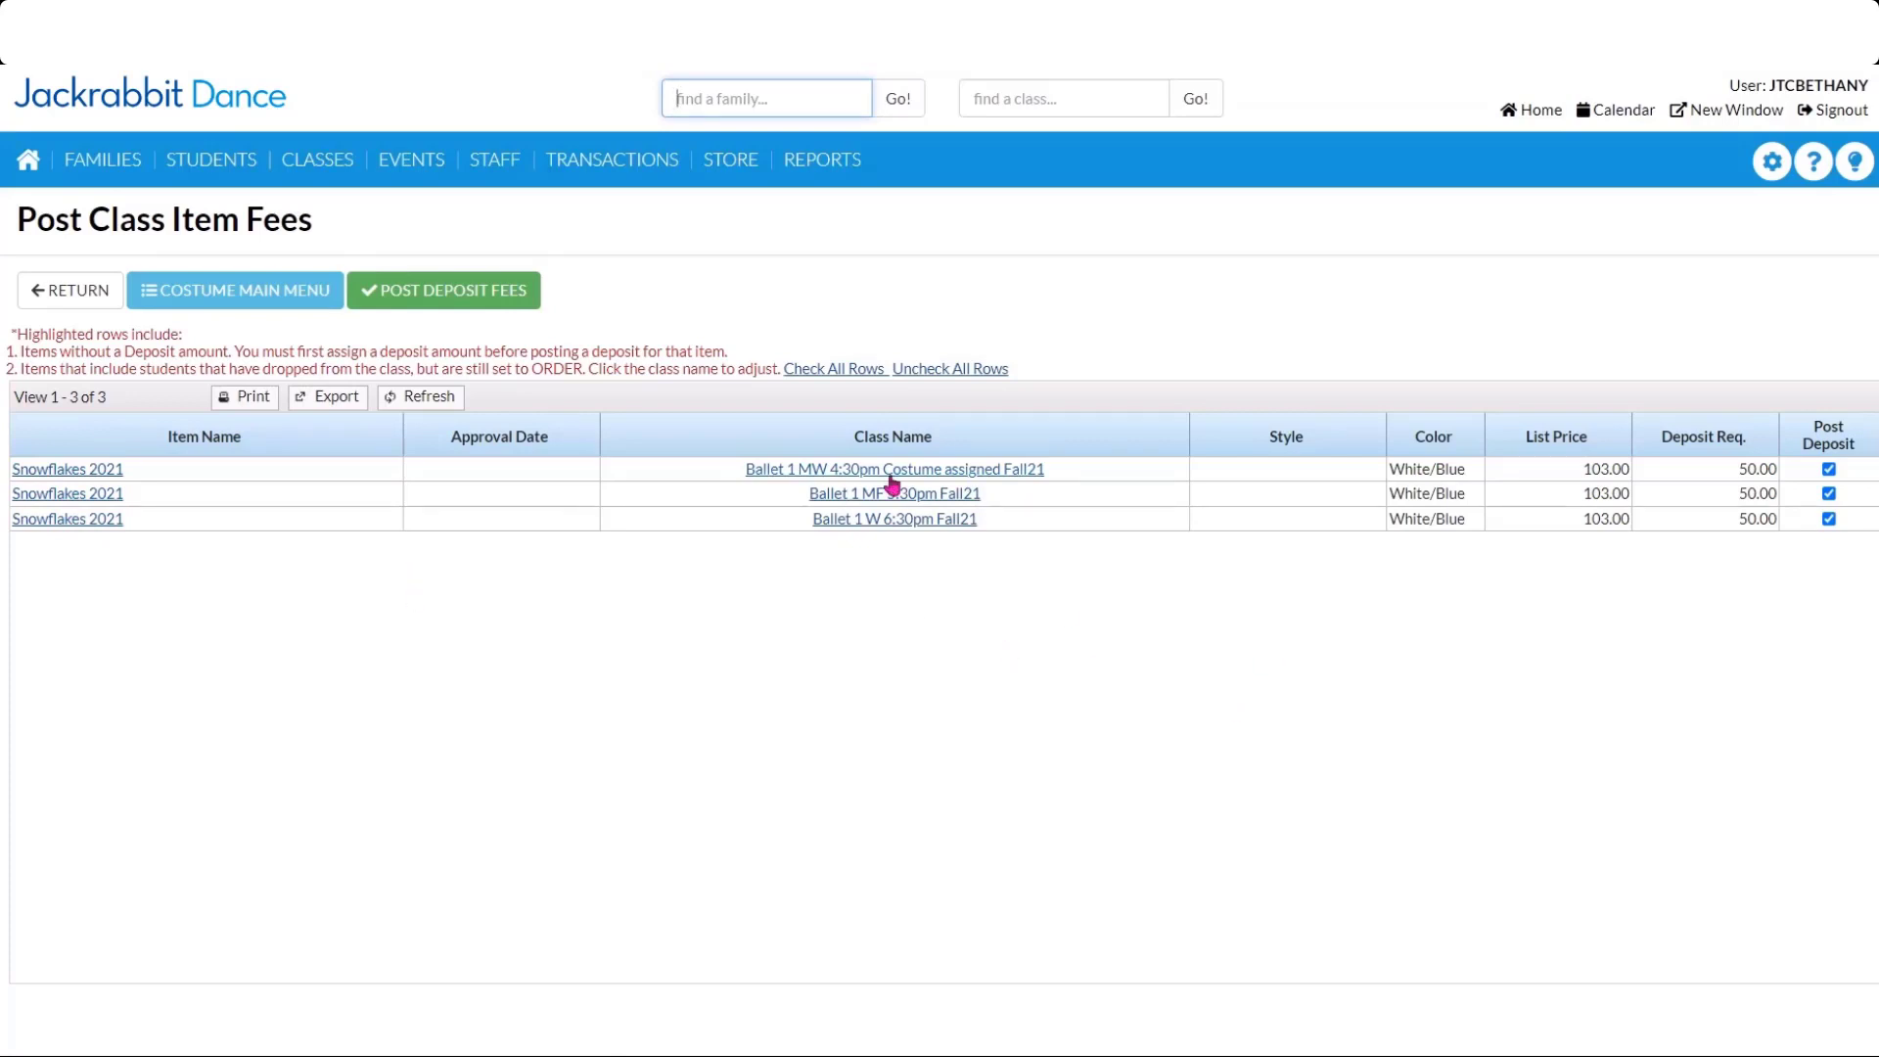
Check the costume size entries of each listed Ballet 1 class and return to the deposit list.
{"action": "left_click", "coordinate": [875, 475]}
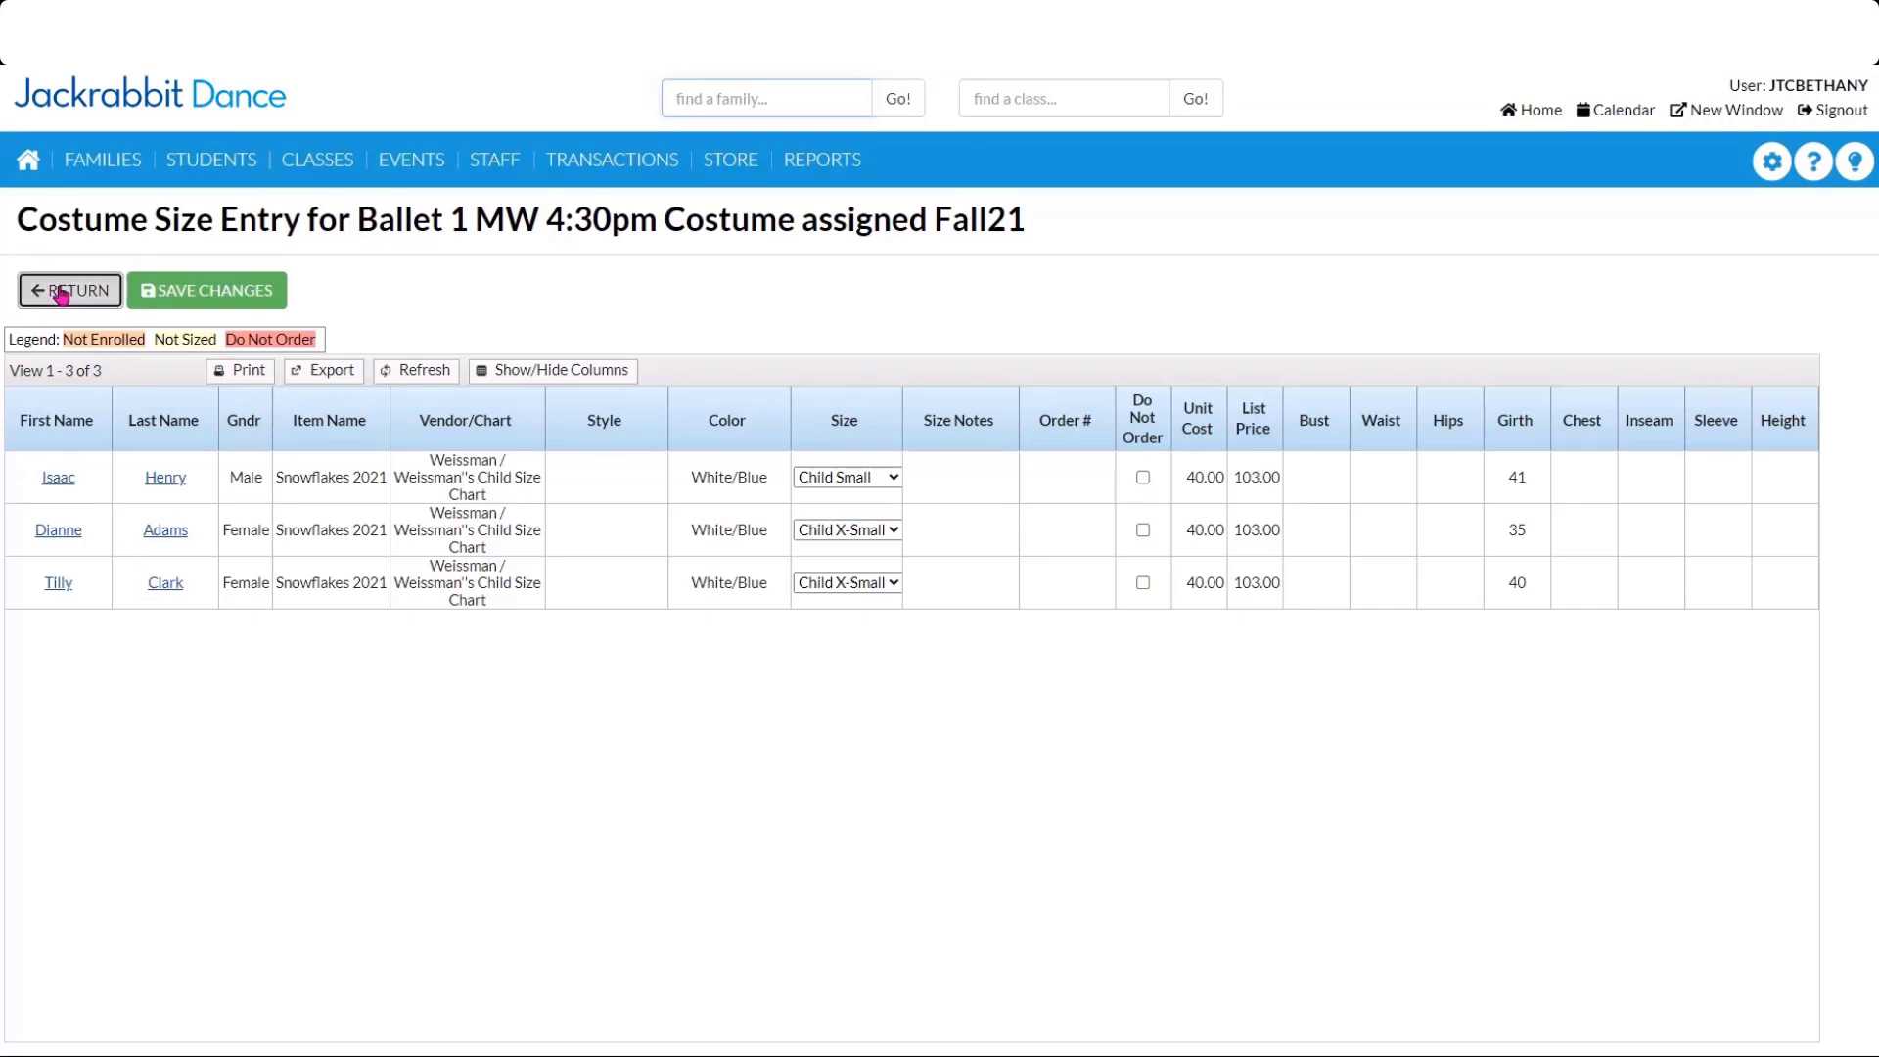
{"action": "left_click", "coordinate": [73, 291]}
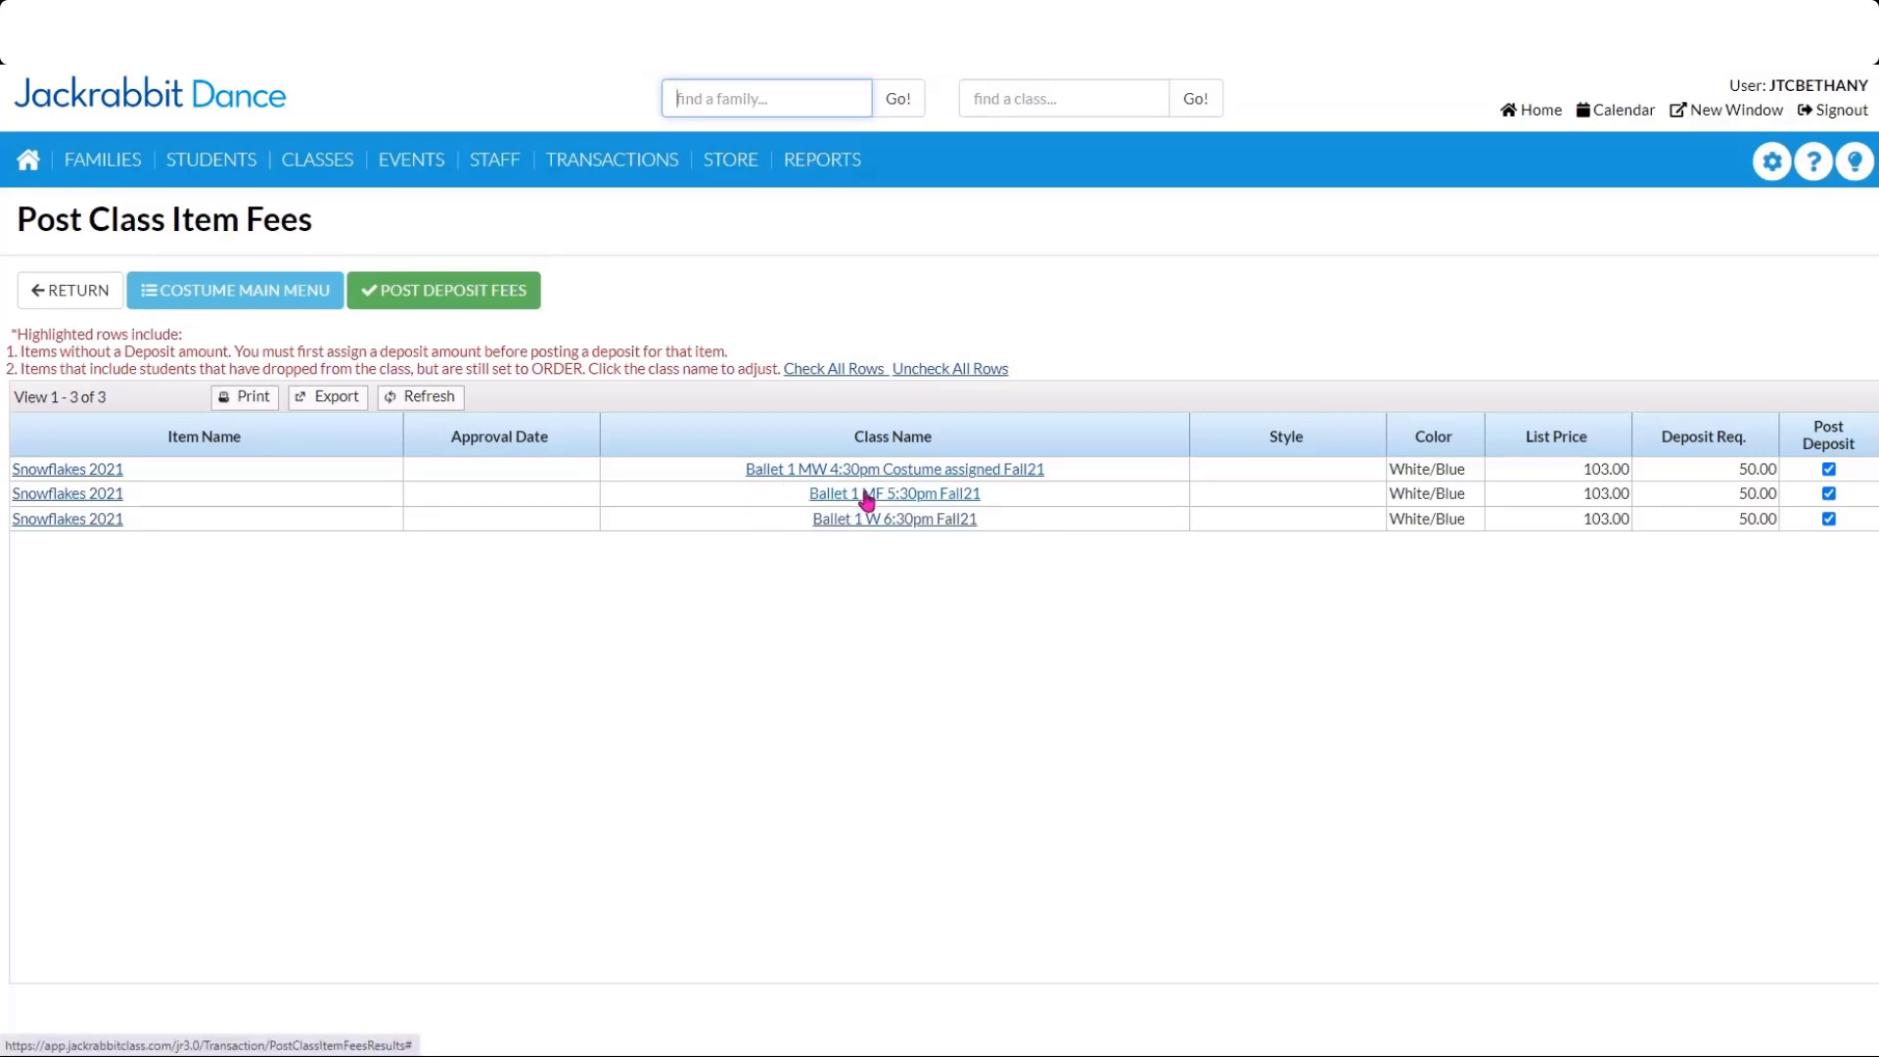
{"action": "left_click", "coordinate": [867, 496]}
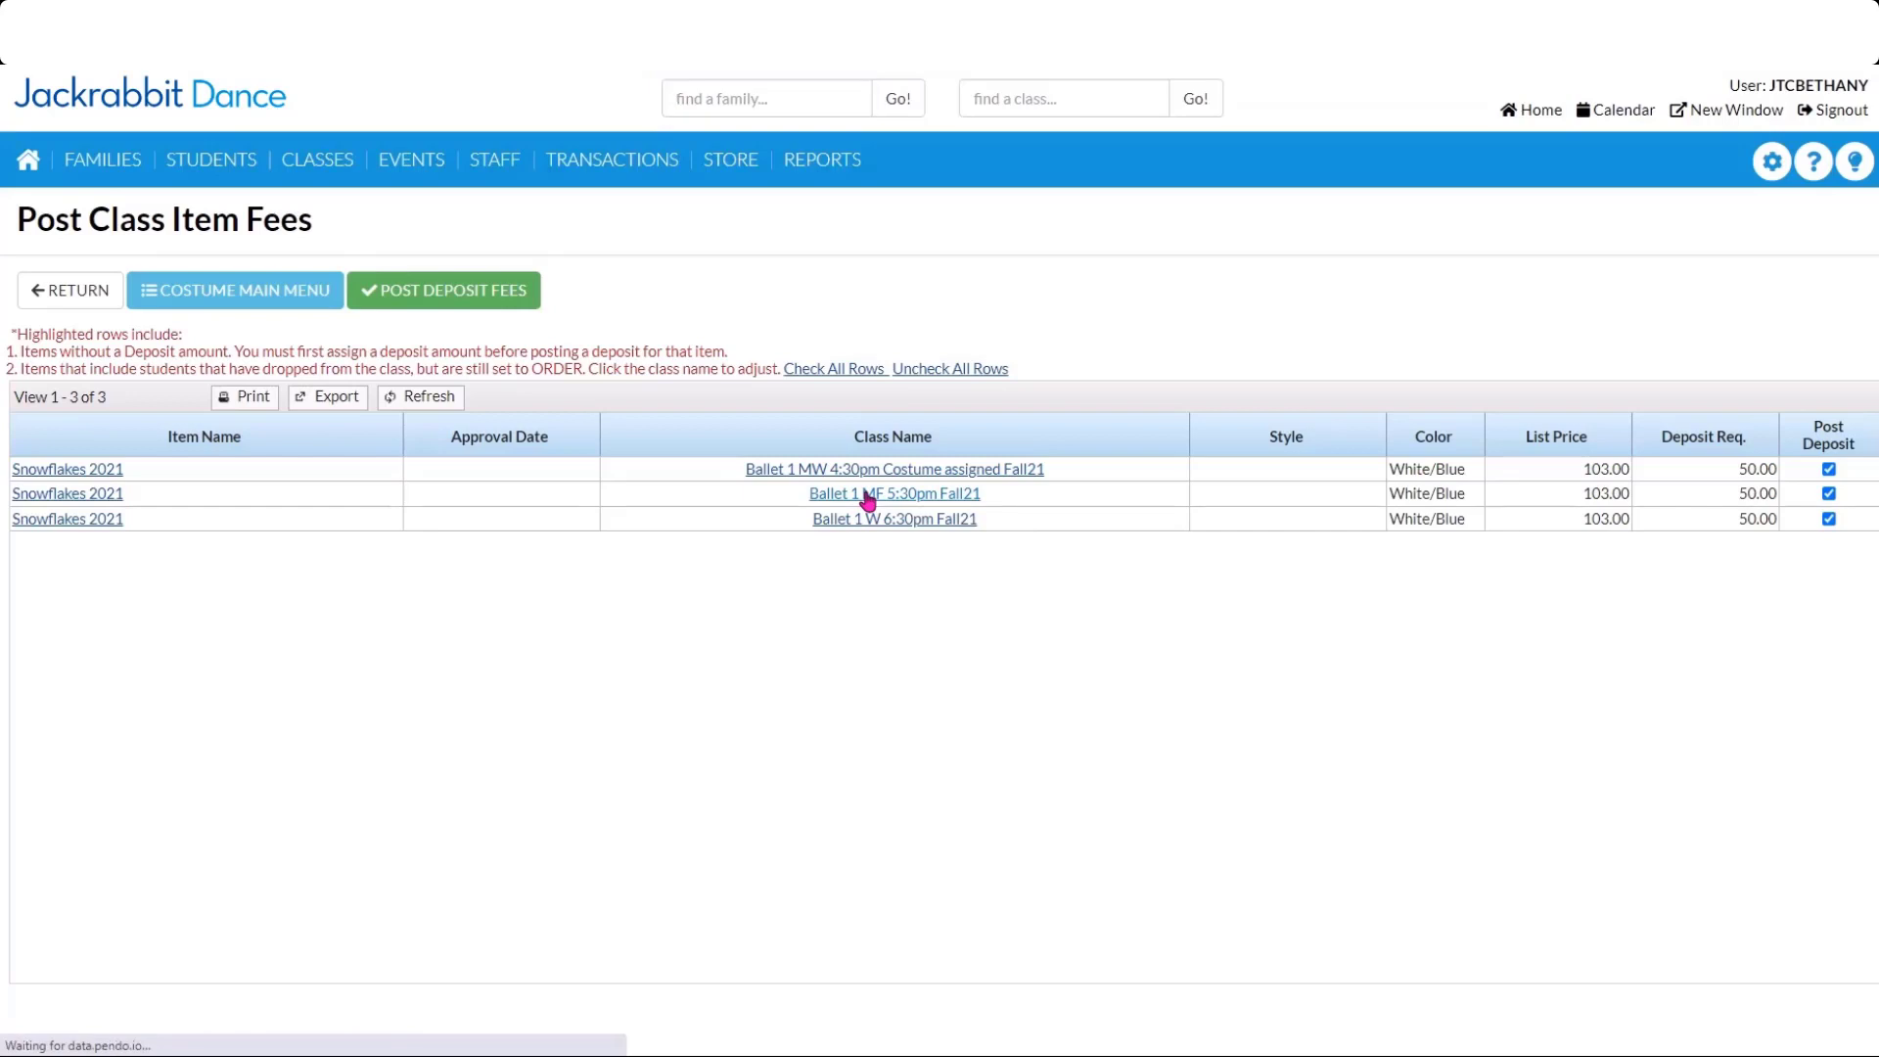
{"action": "left_click", "coordinate": [71, 291]}
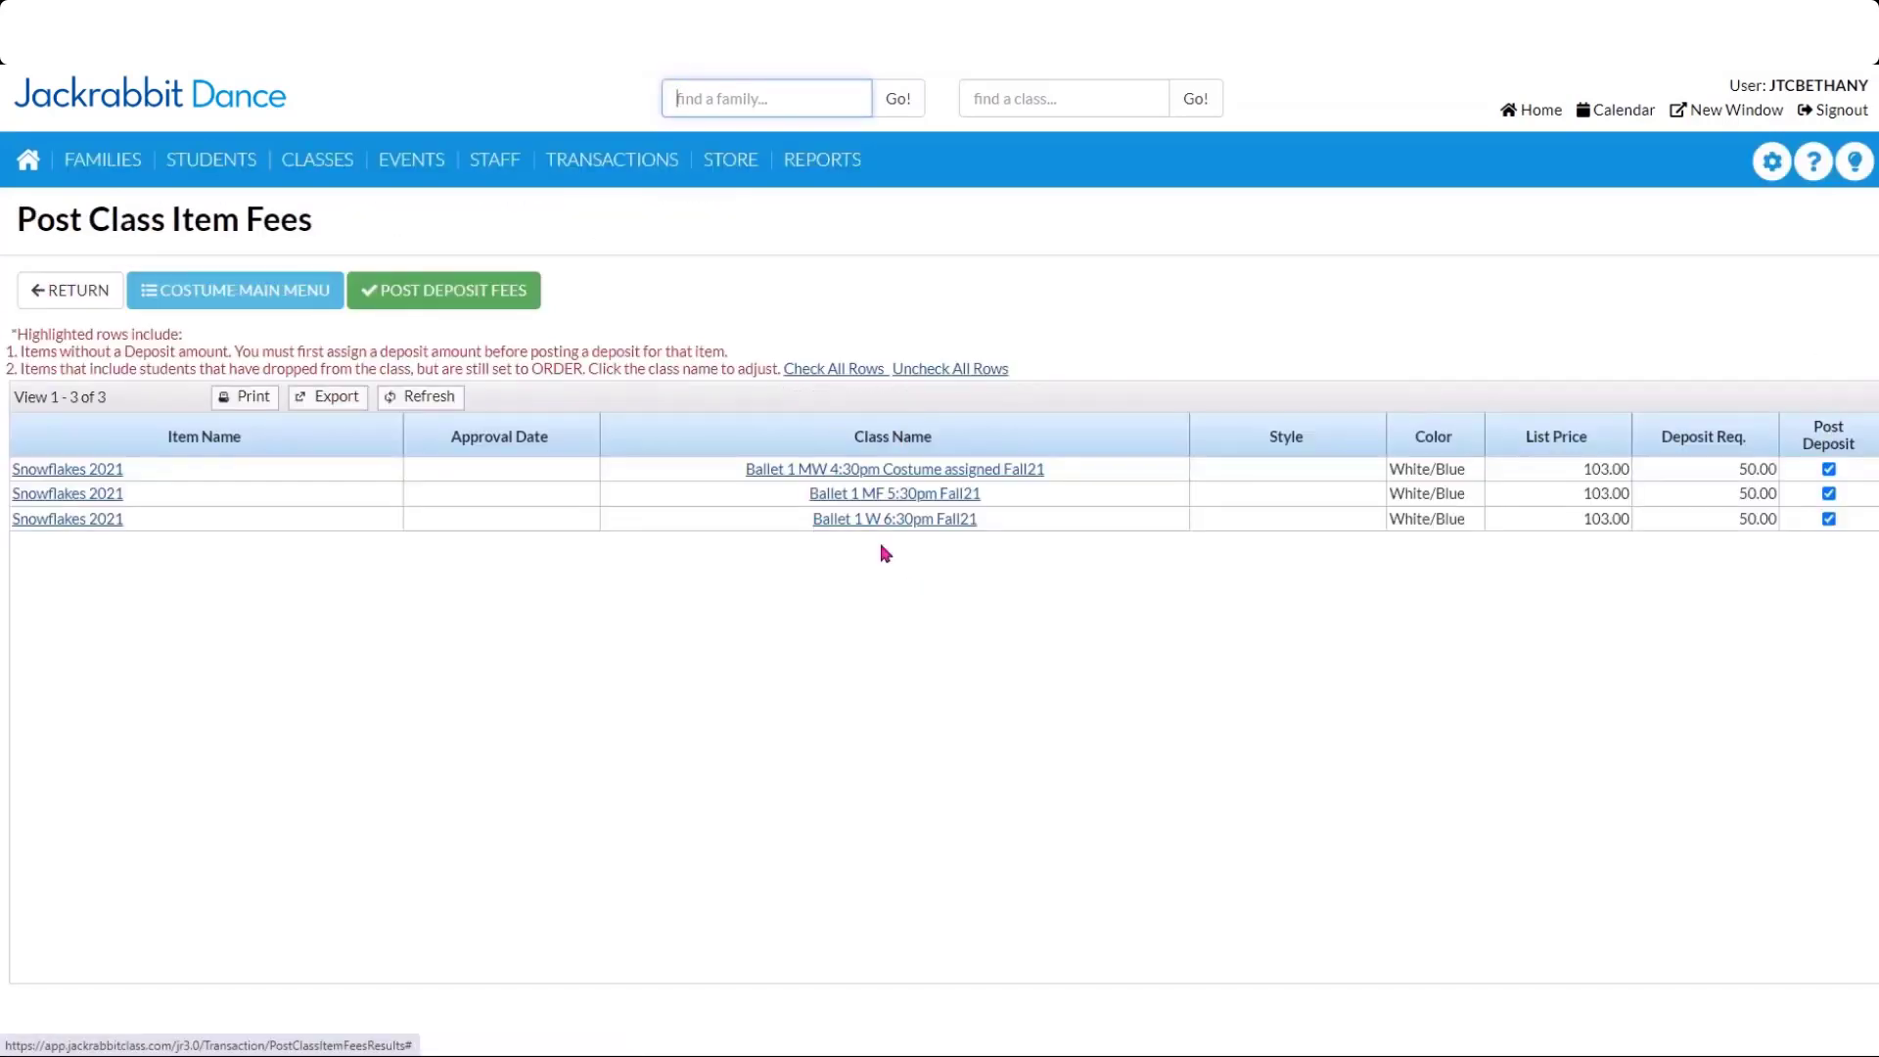
{"action": "left_click", "coordinate": [886, 527]}
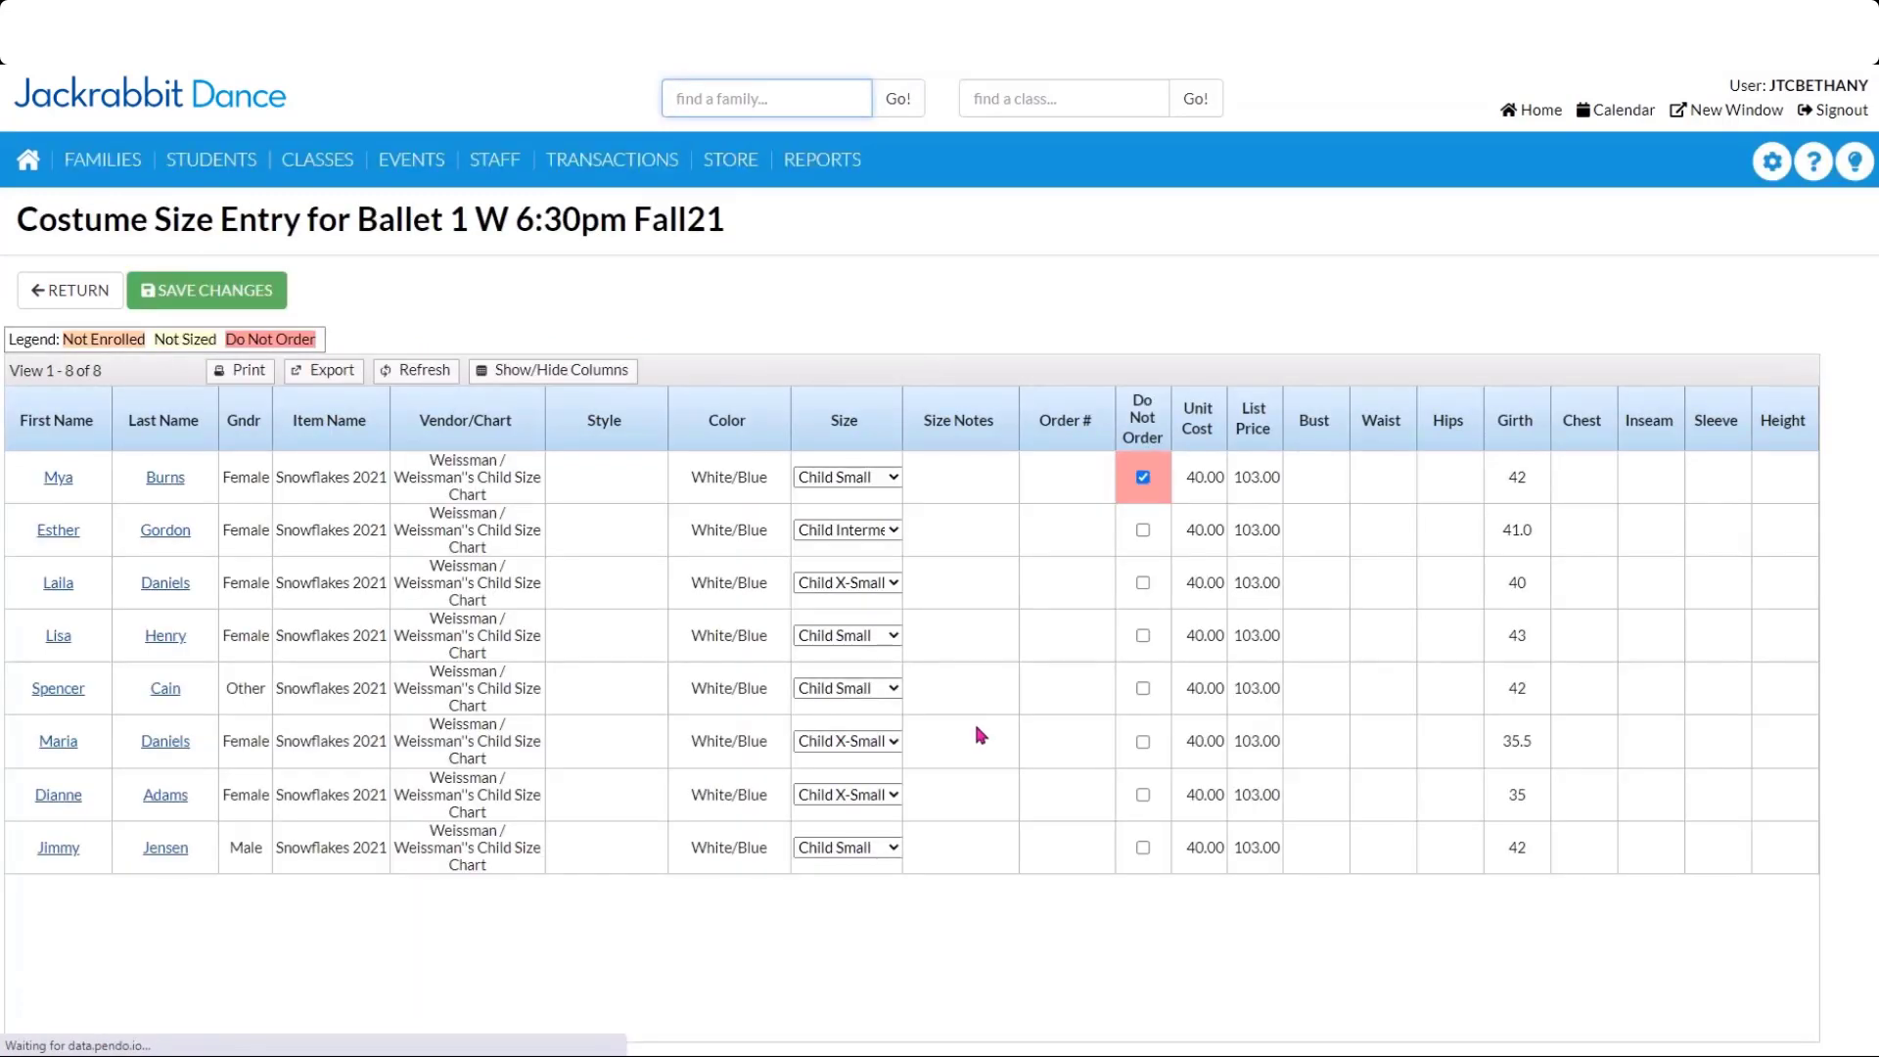
{"action": "left_click", "coordinate": [68, 295]}
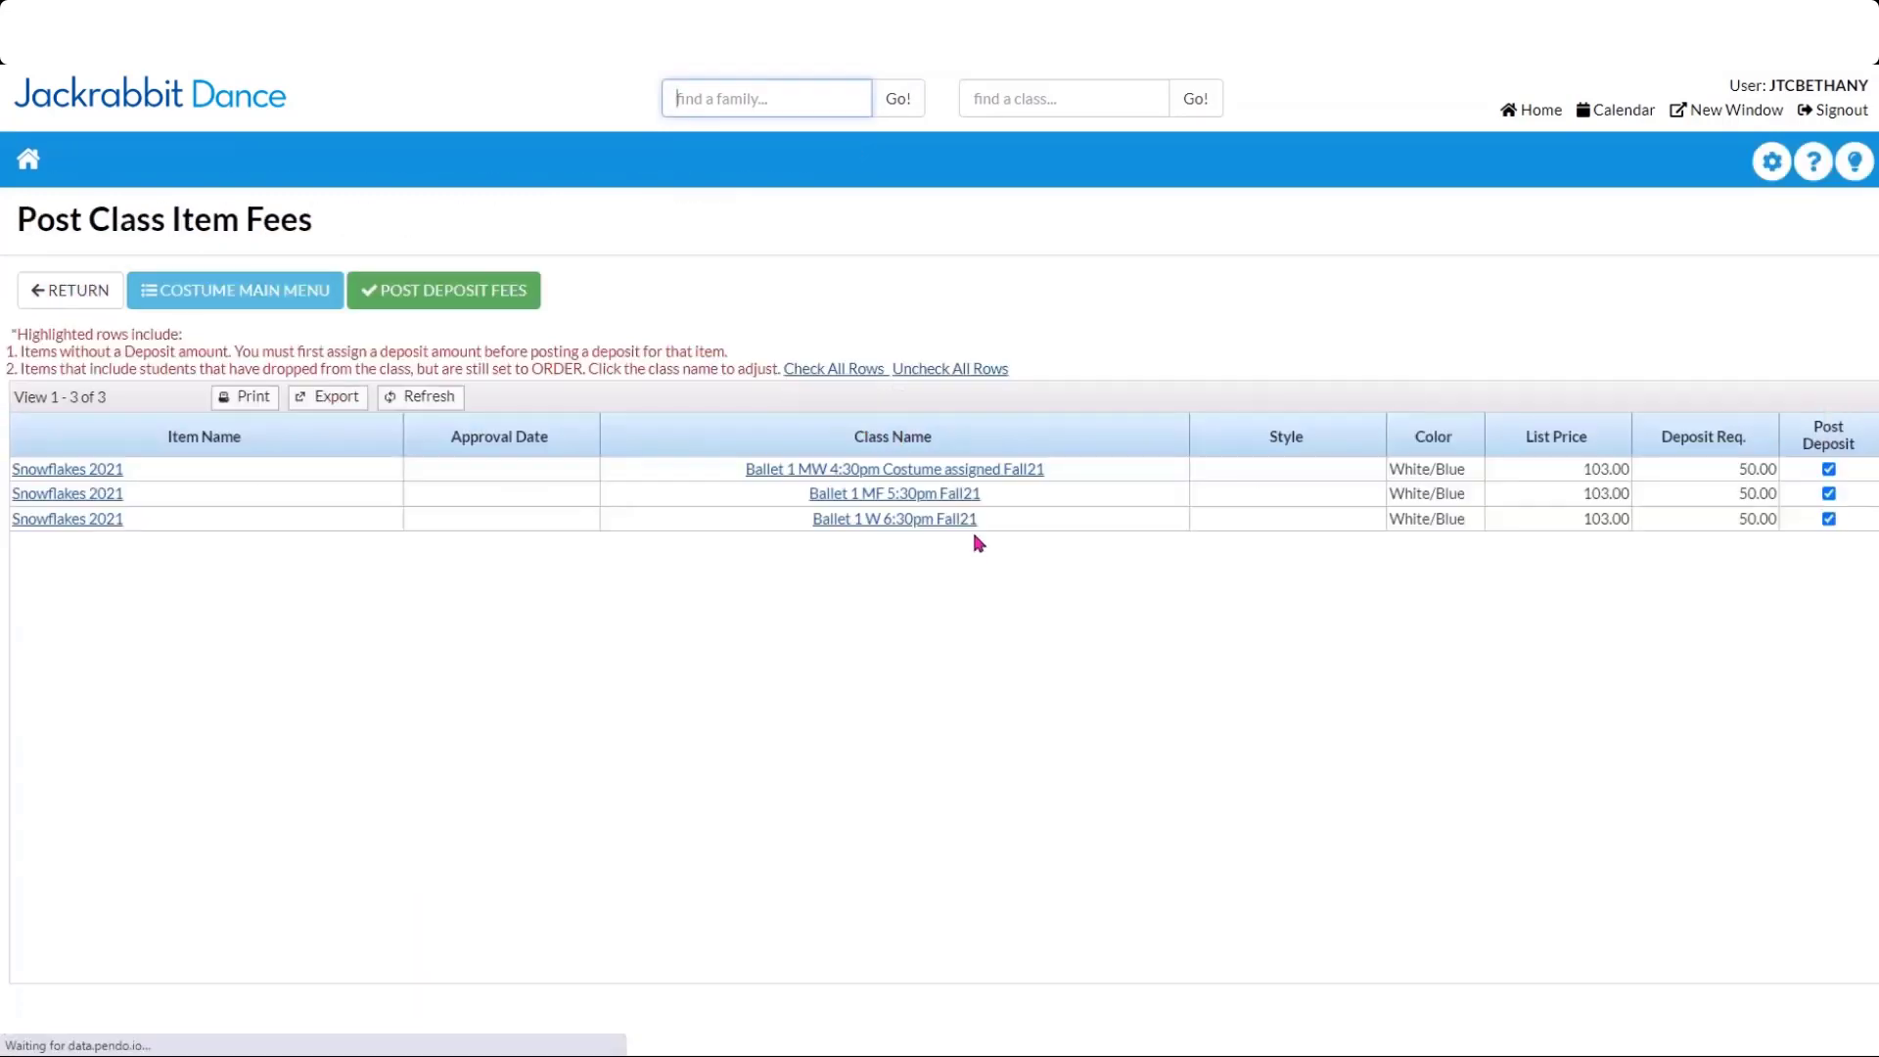
Post the deposit fees for all listed class items and look through the transactions posted on 9/2/2021.
{"action": "left_click", "coordinate": [453, 294]}
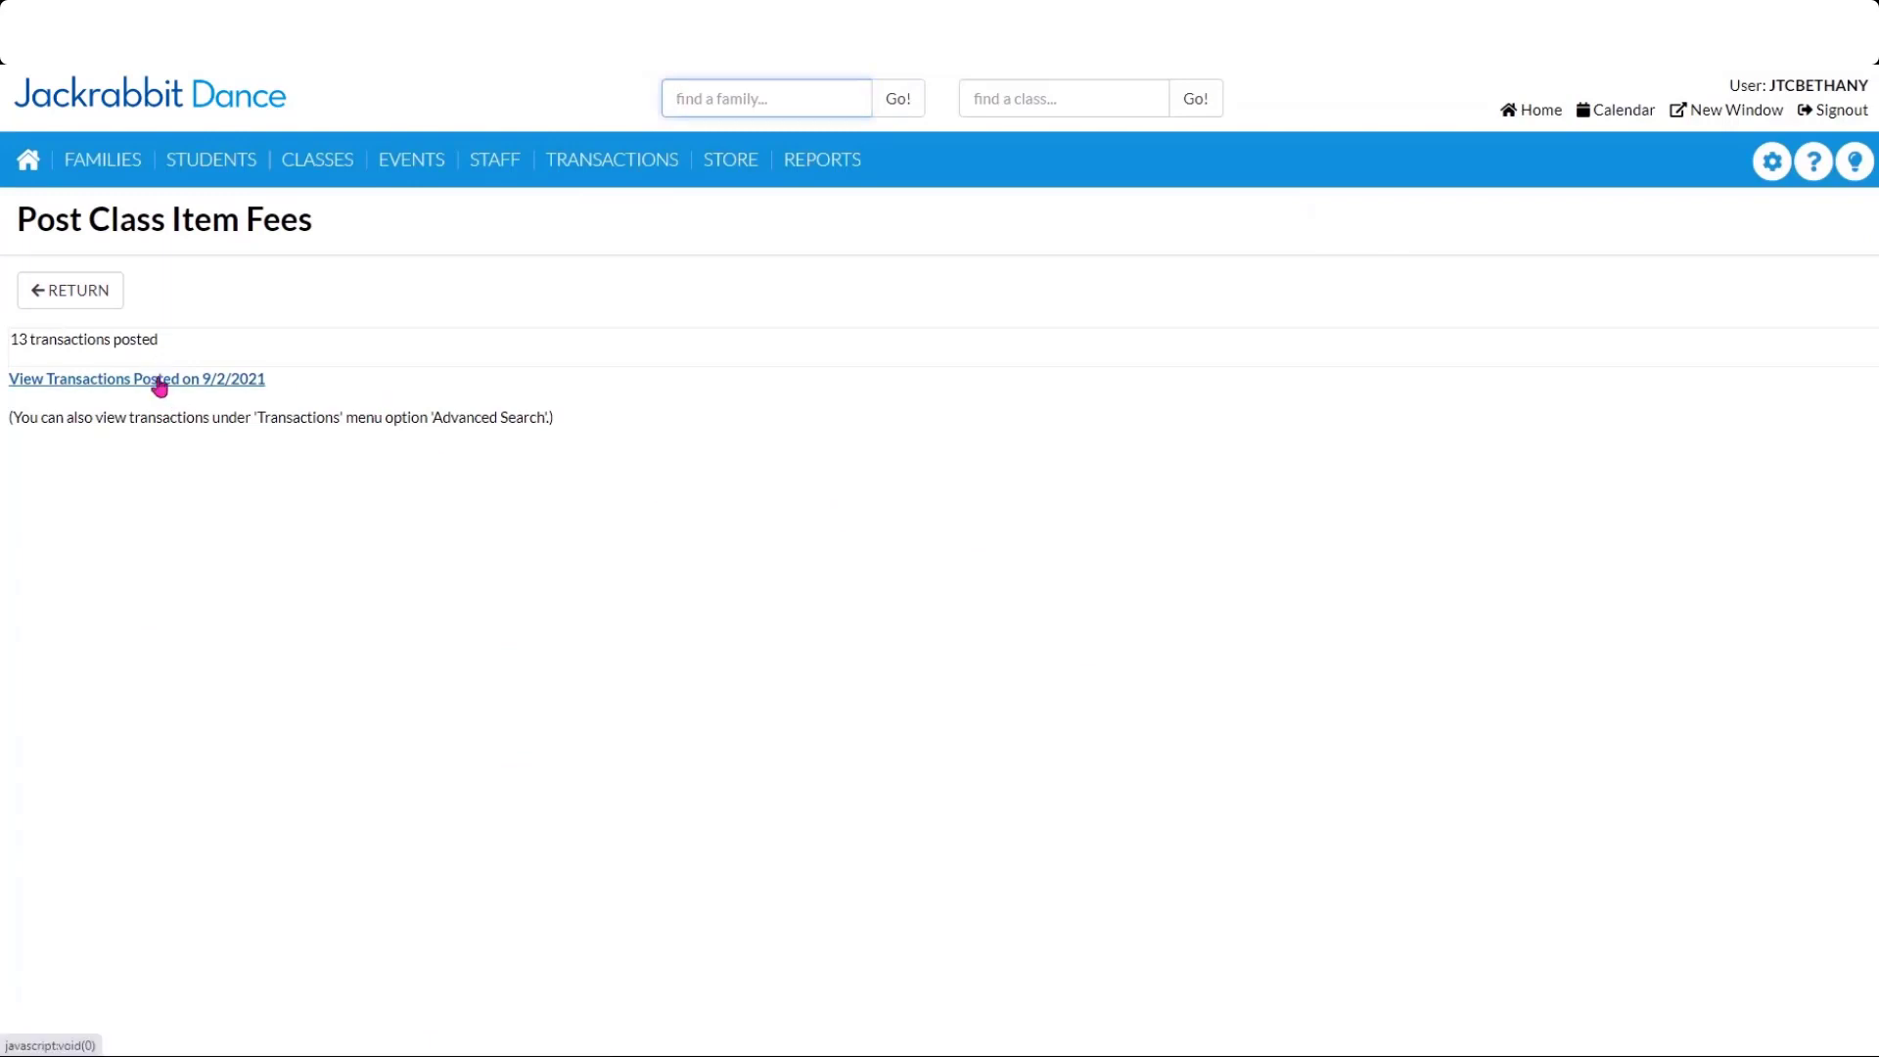
{"action": "left_click", "coordinate": [159, 380]}
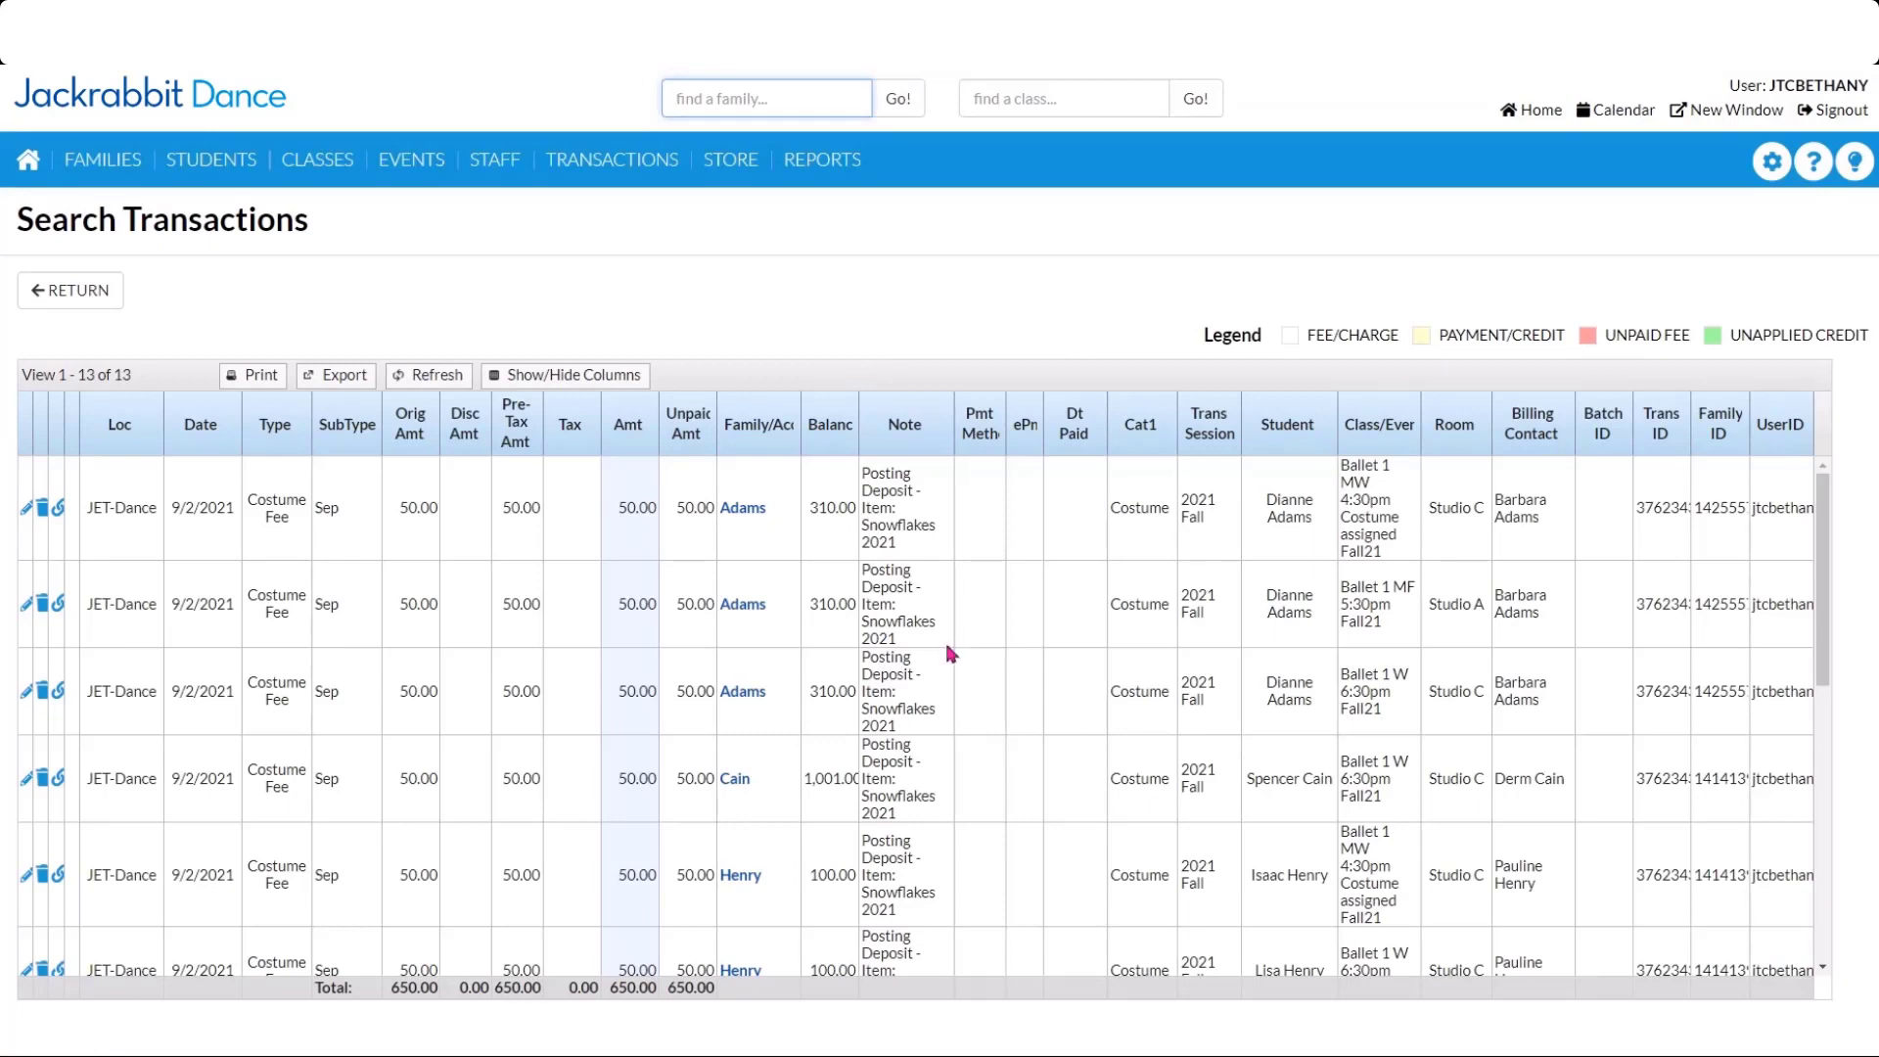
{"action": "scroll", "coordinate": [976, 687], "scroll_direction": "down", "scroll_amount": 2}
{"action": "scroll", "coordinate": [973, 683], "scroll_direction": "up", "scroll_amount": 2}
{"action": "left_click", "coordinate": [610, 161]}
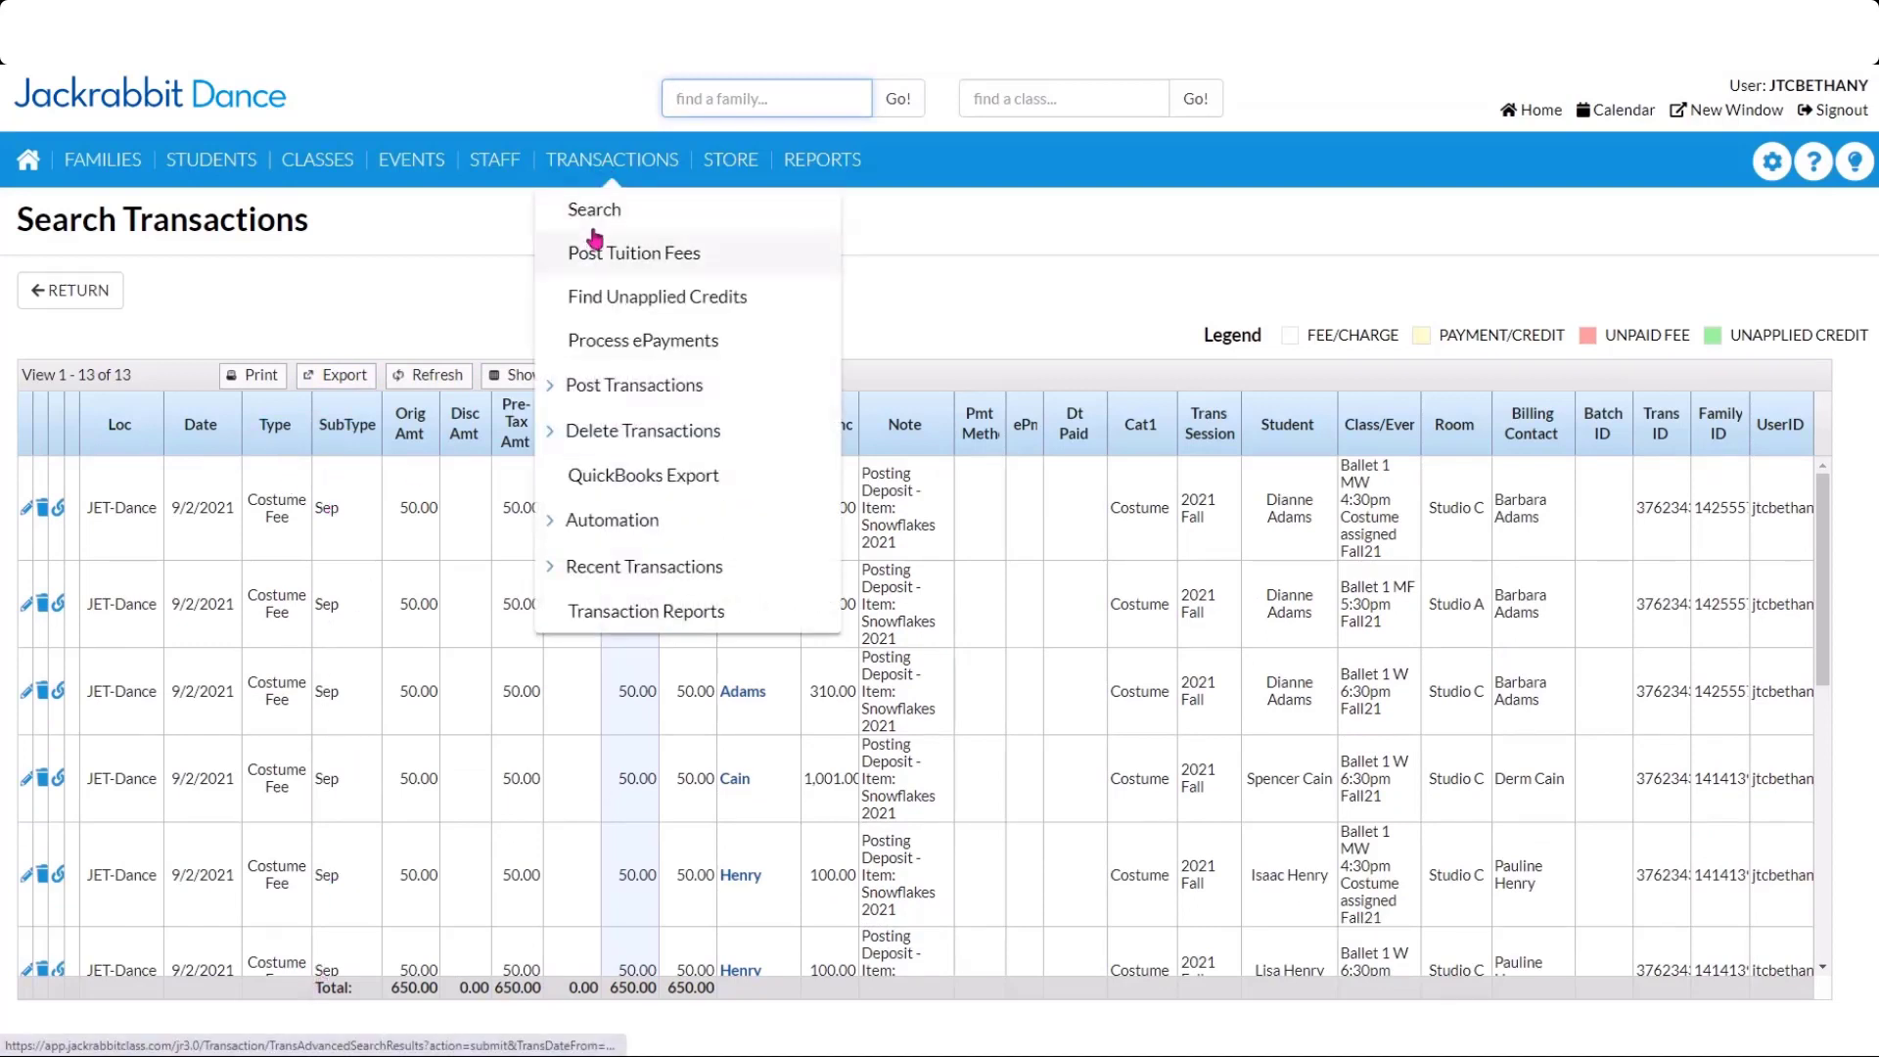
{"action": "left_click", "coordinate": [314, 773]}
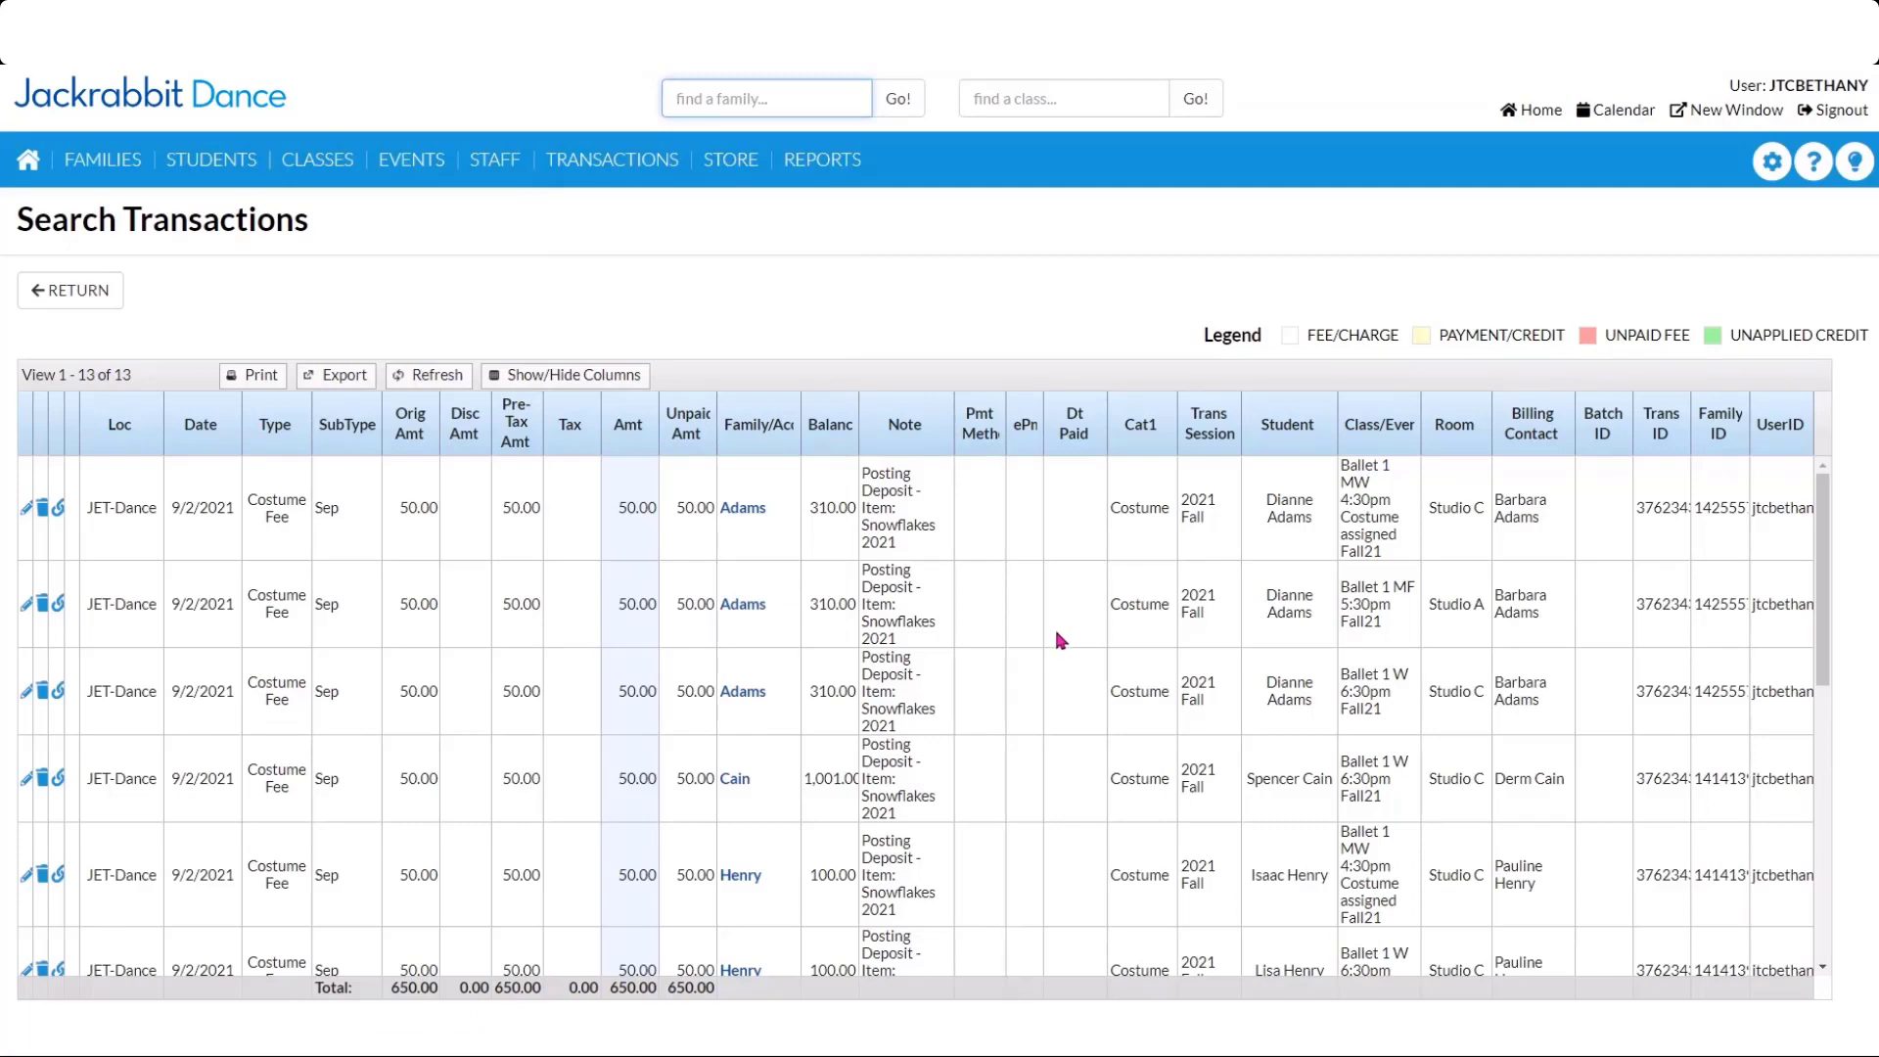
{"action": "scroll", "coordinate": [1096, 744], "scroll_direction": "down", "scroll_amount": 5}
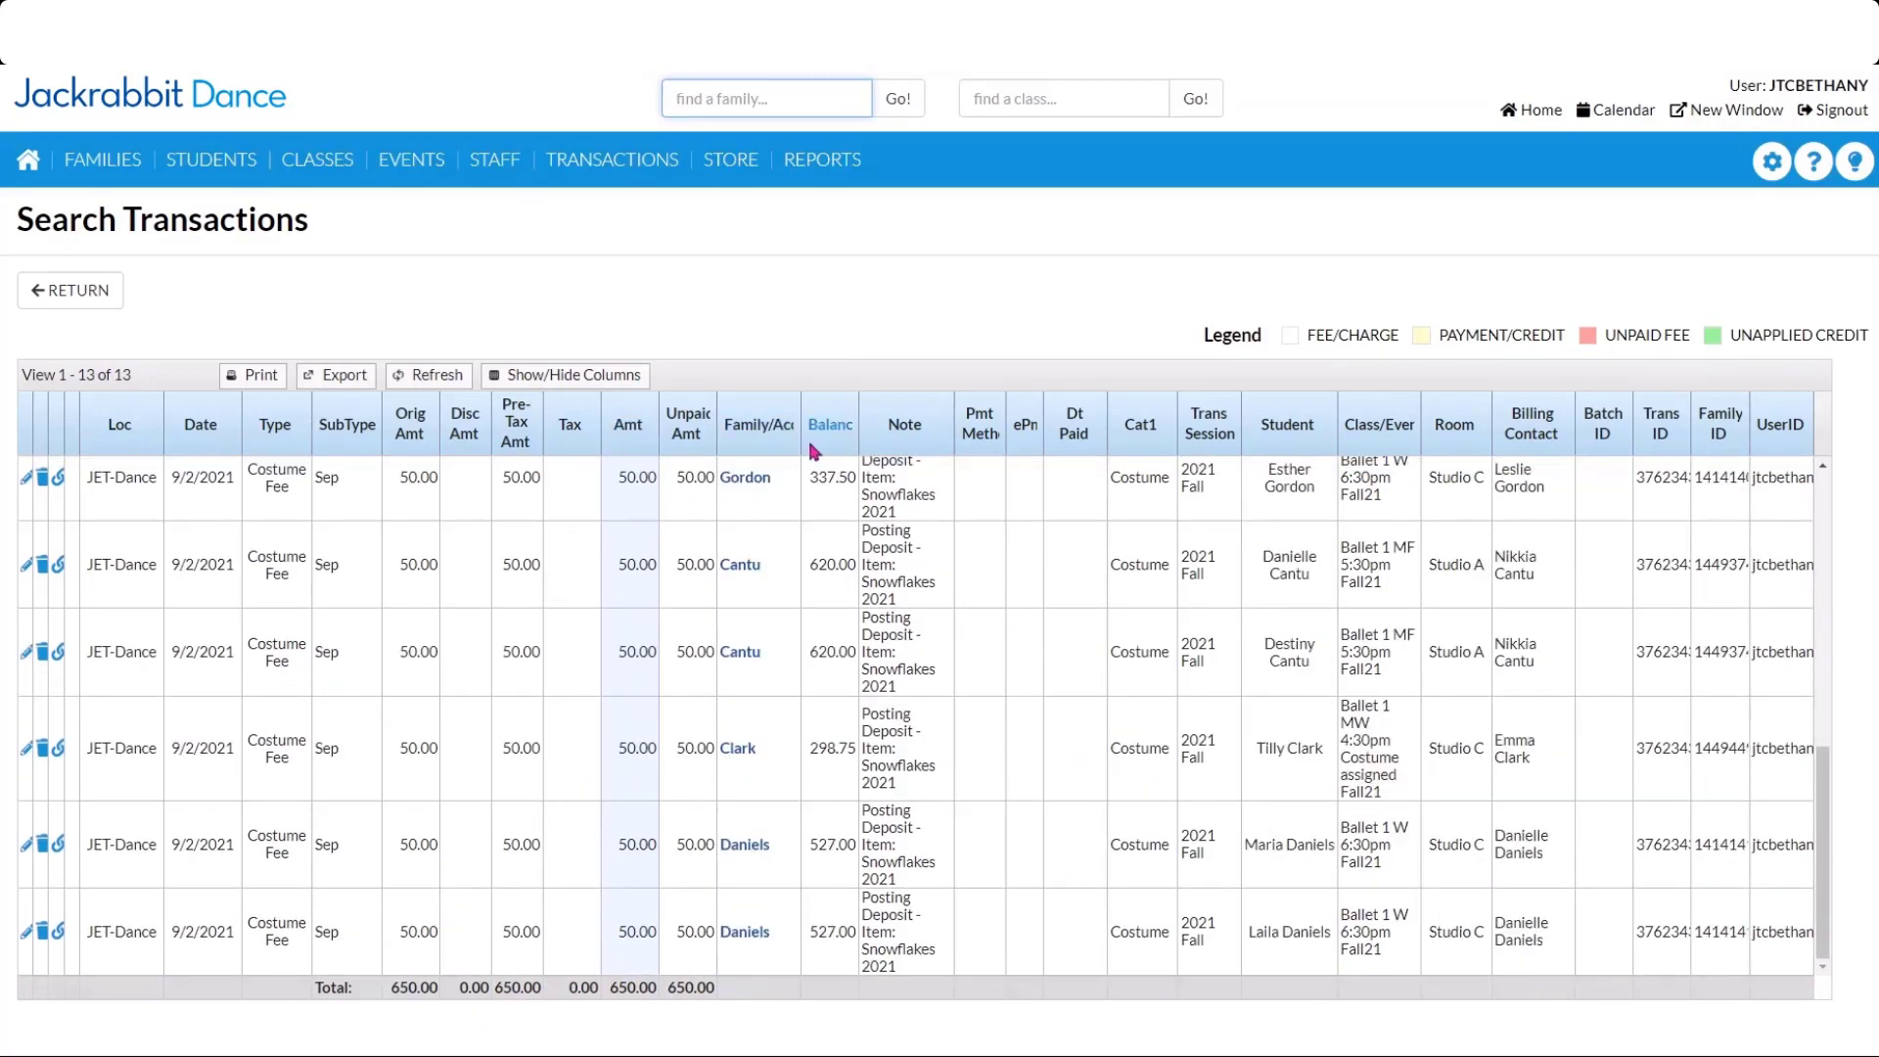
Set the fee type to Balance and post the remaining balances for all listed Snowflakes 2021 class items.
{"action": "left_click", "coordinate": [82, 292]}
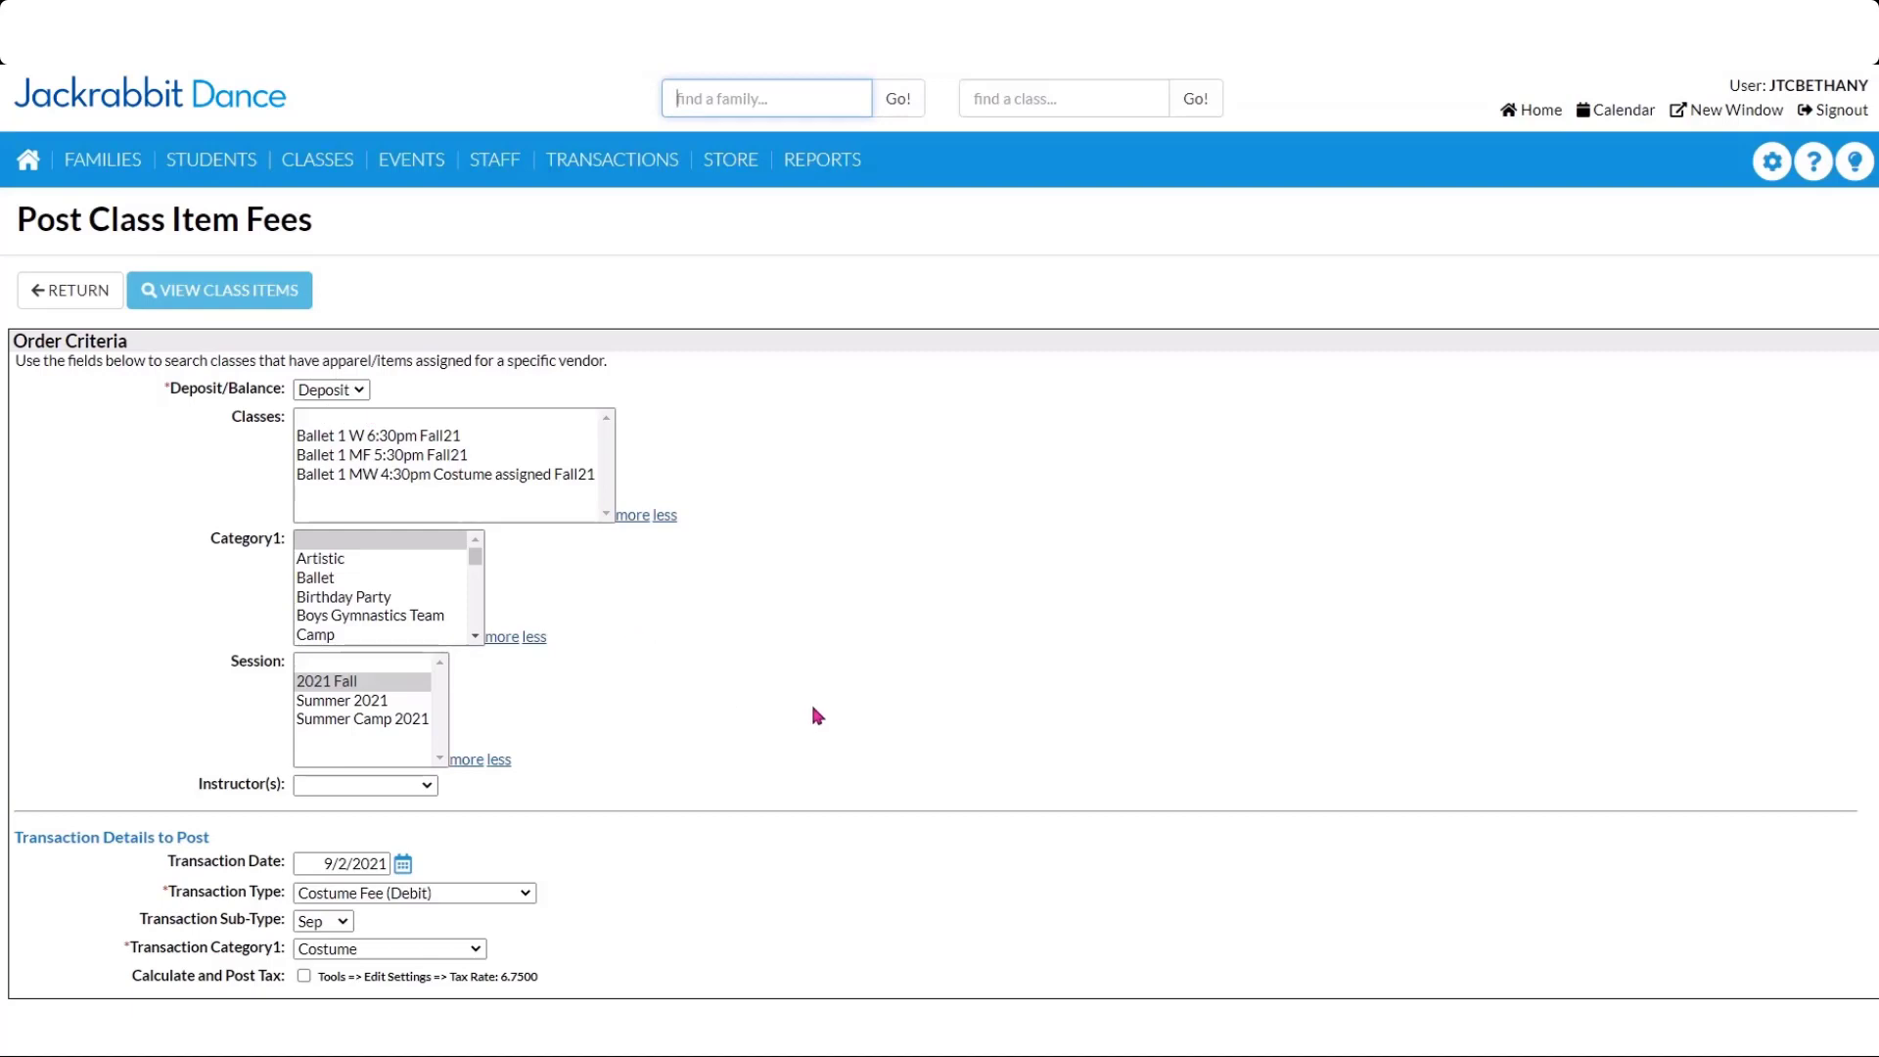
{"action": "left_click", "coordinate": [335, 390]}
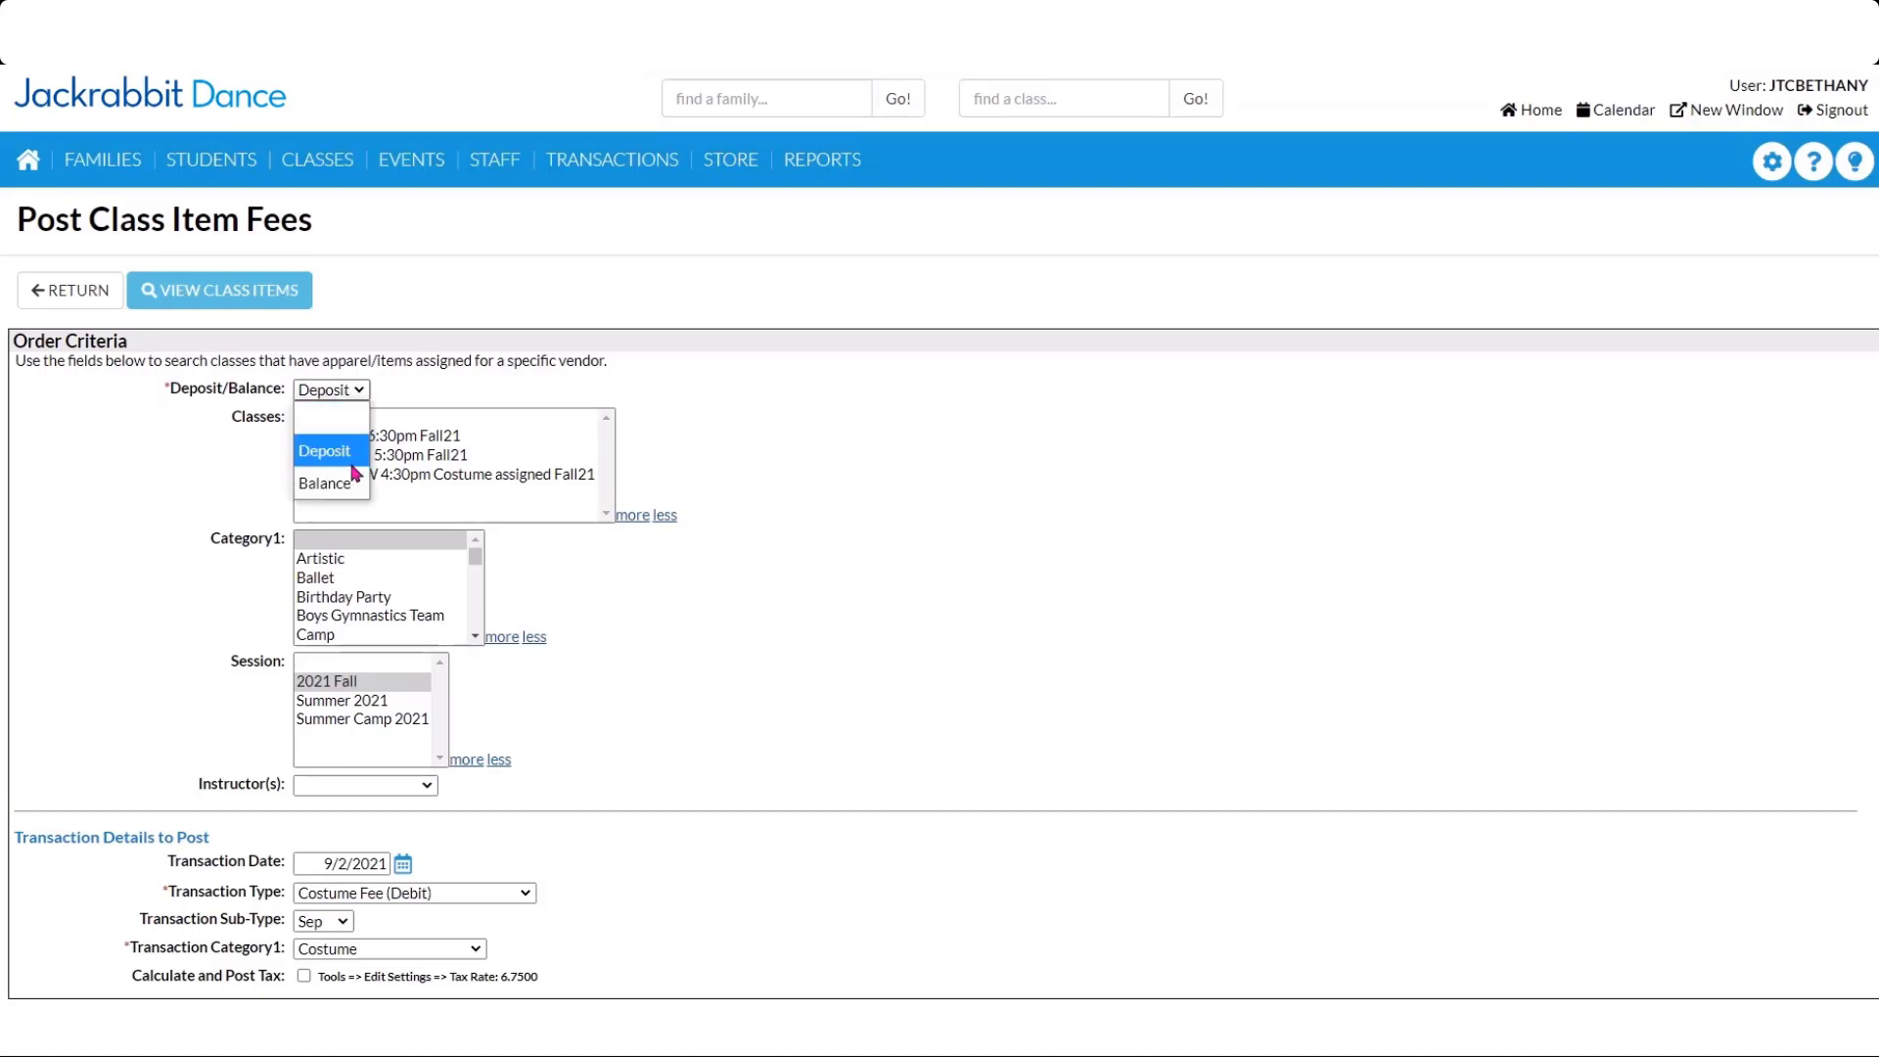
{"action": "left_click", "coordinate": [354, 476]}
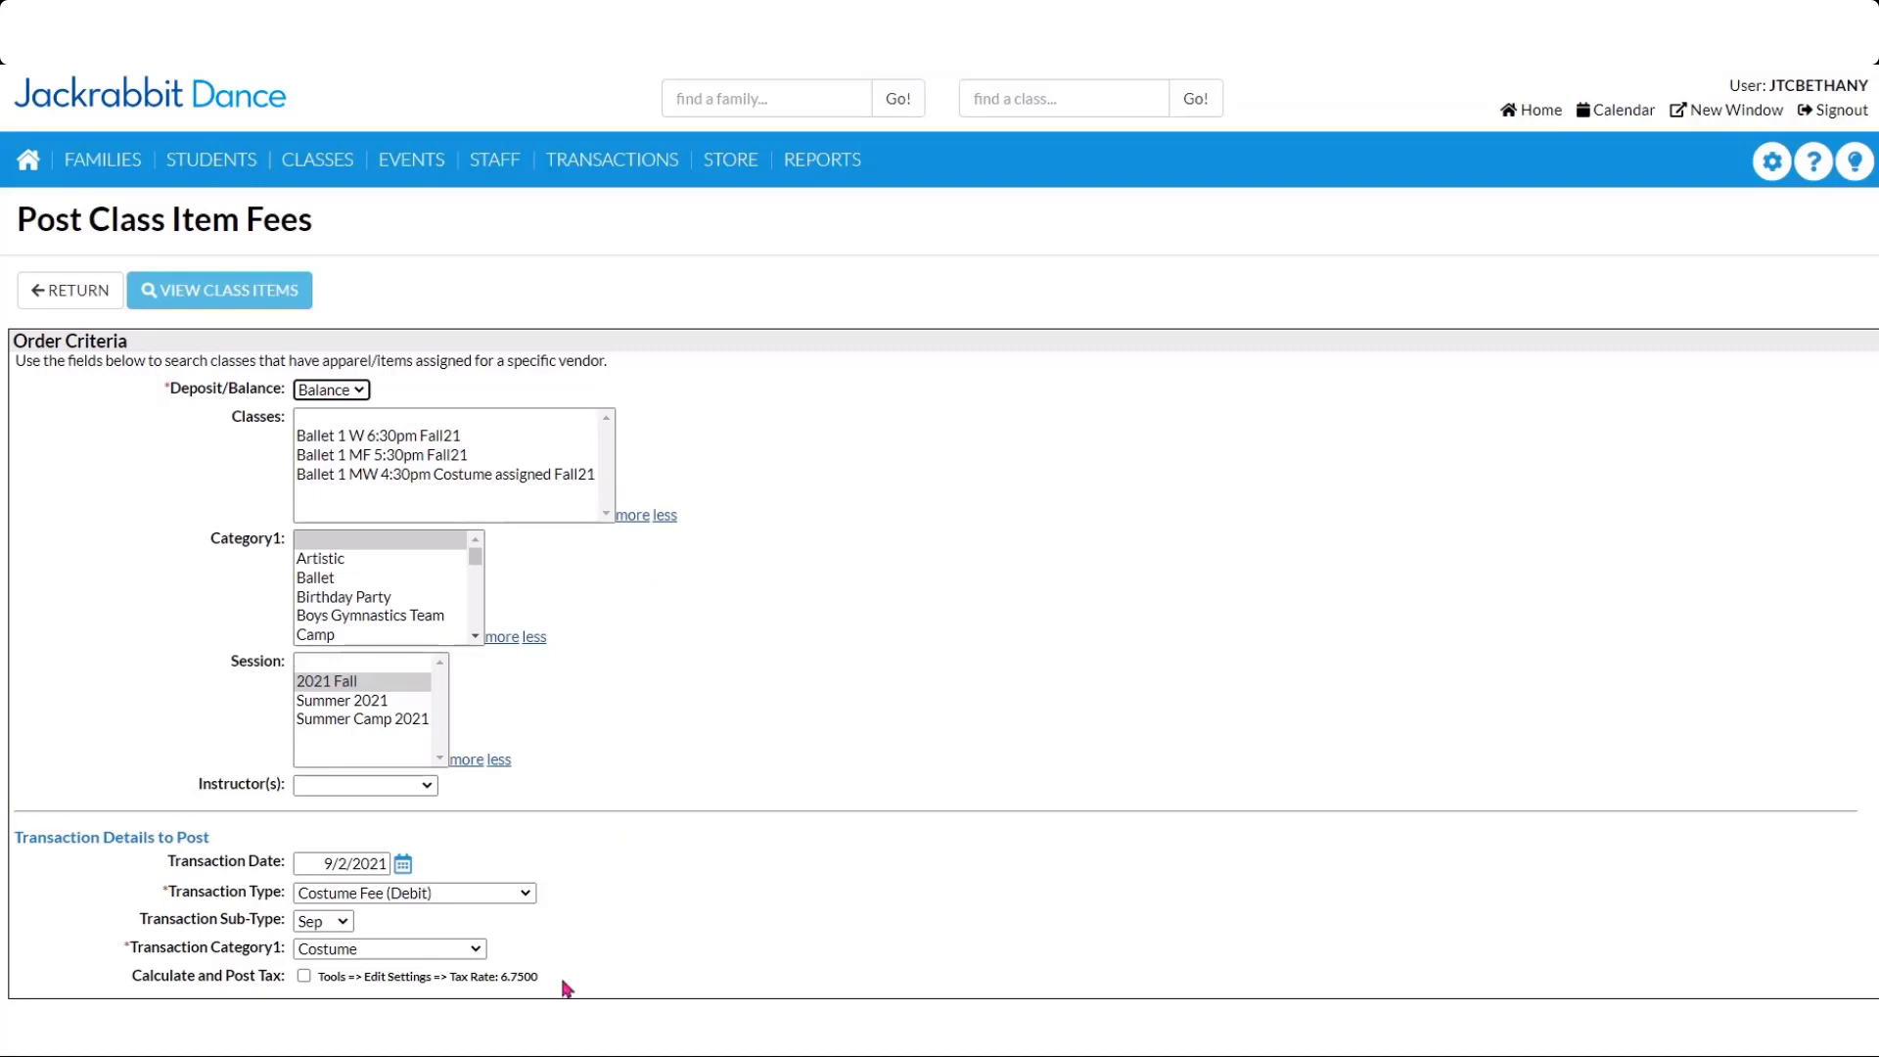
{"action": "left_click", "coordinate": [302, 977]}
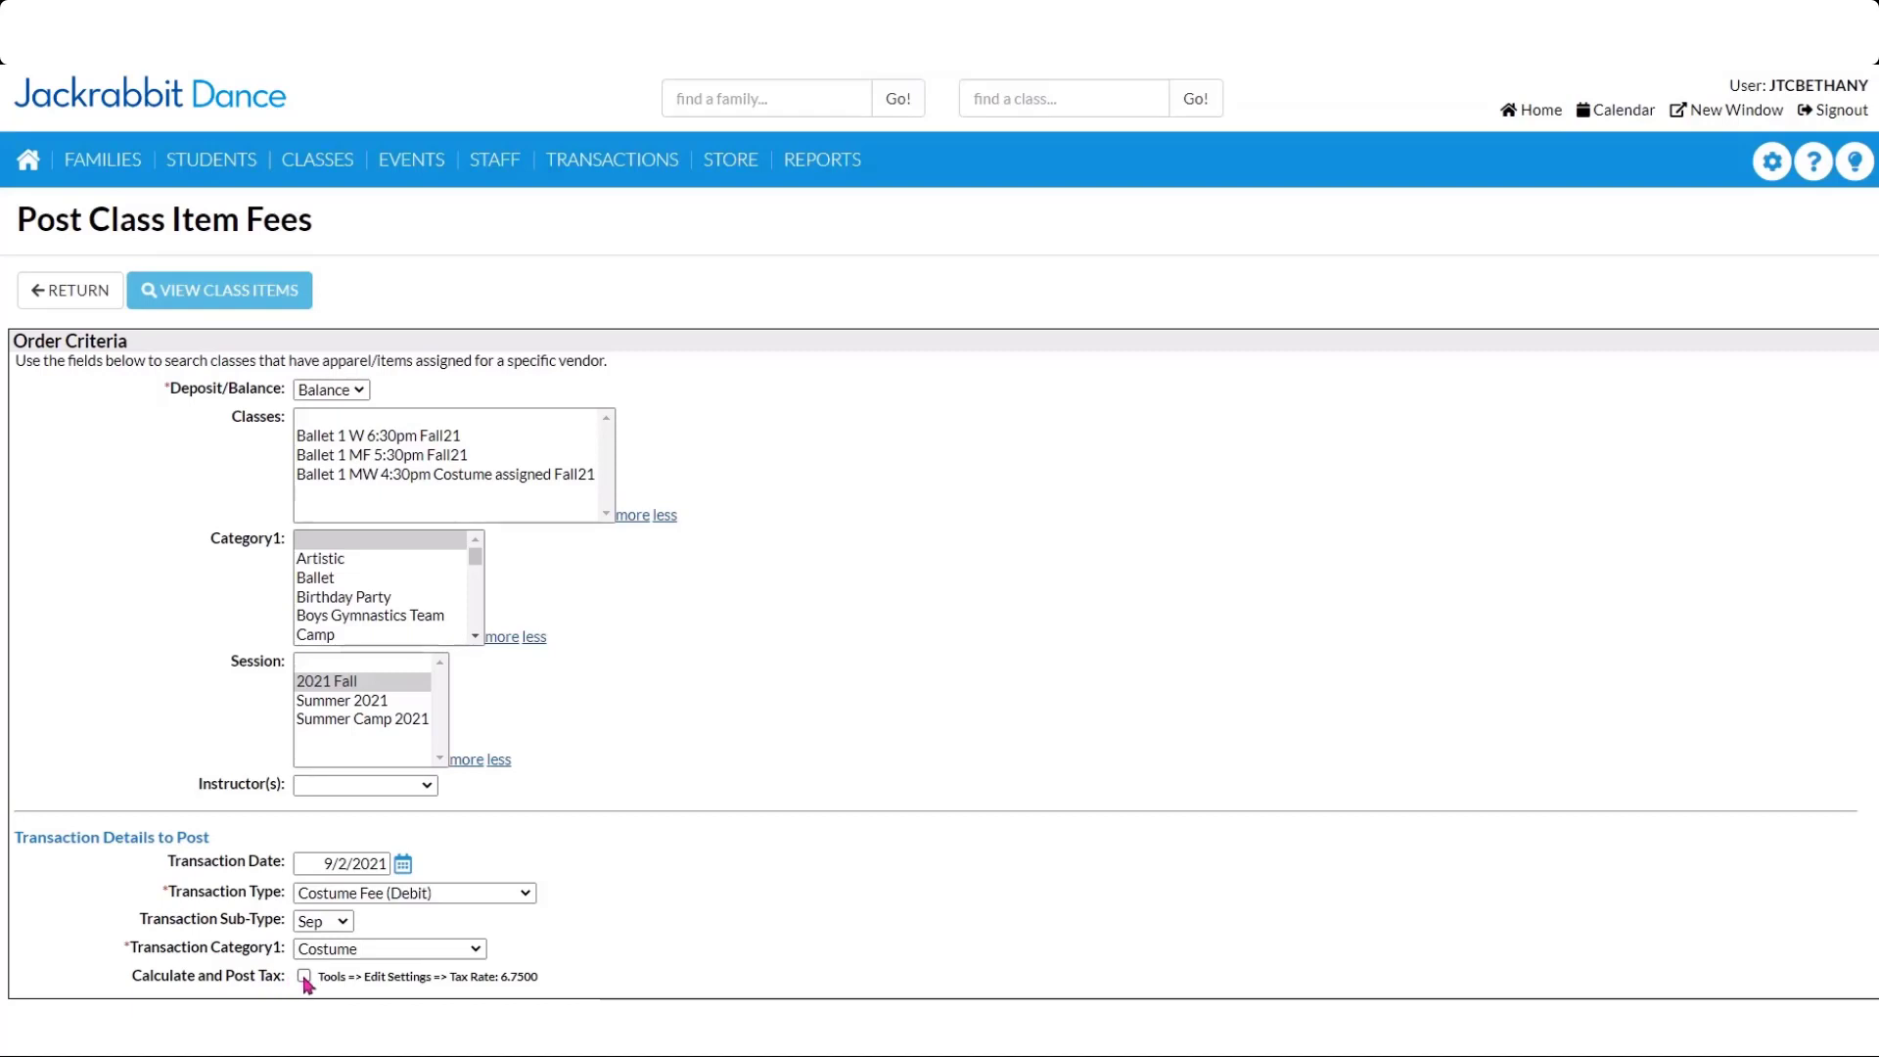
{"action": "left_click", "coordinate": [246, 278]}
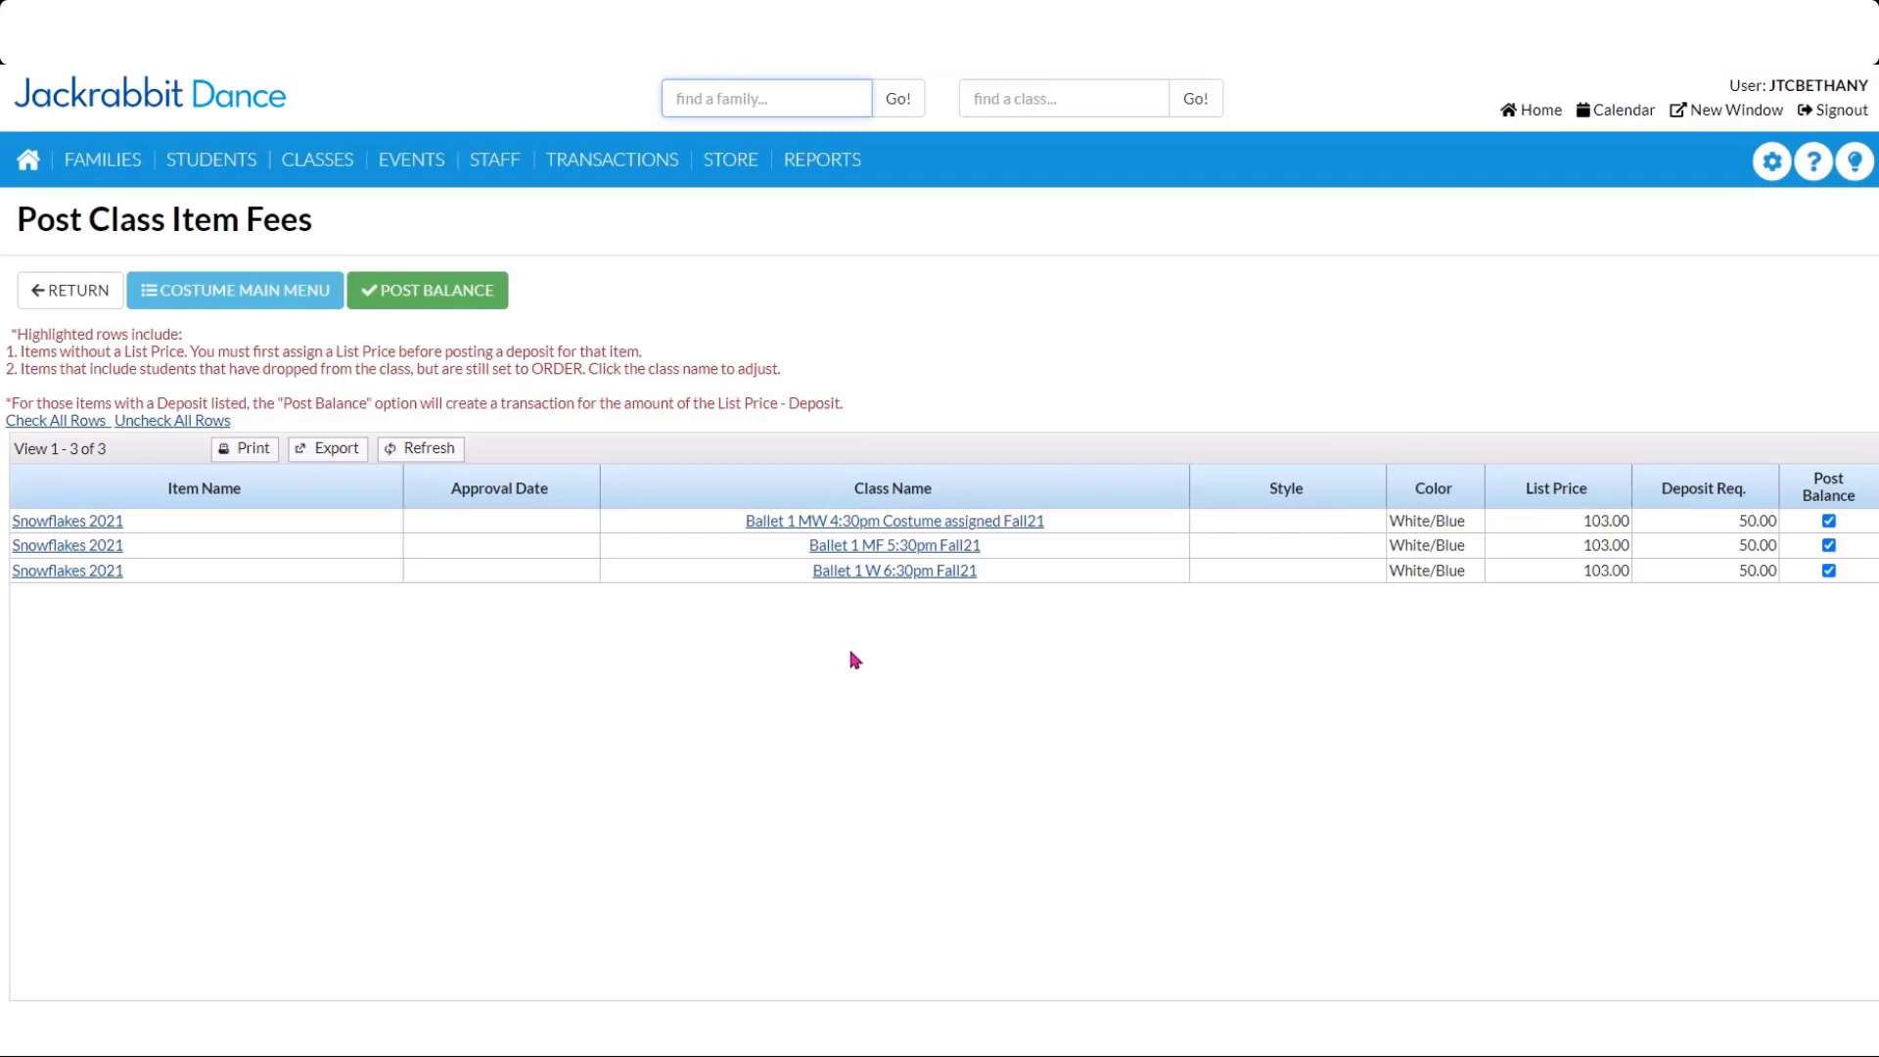
{"action": "left_click", "coordinate": [415, 277]}
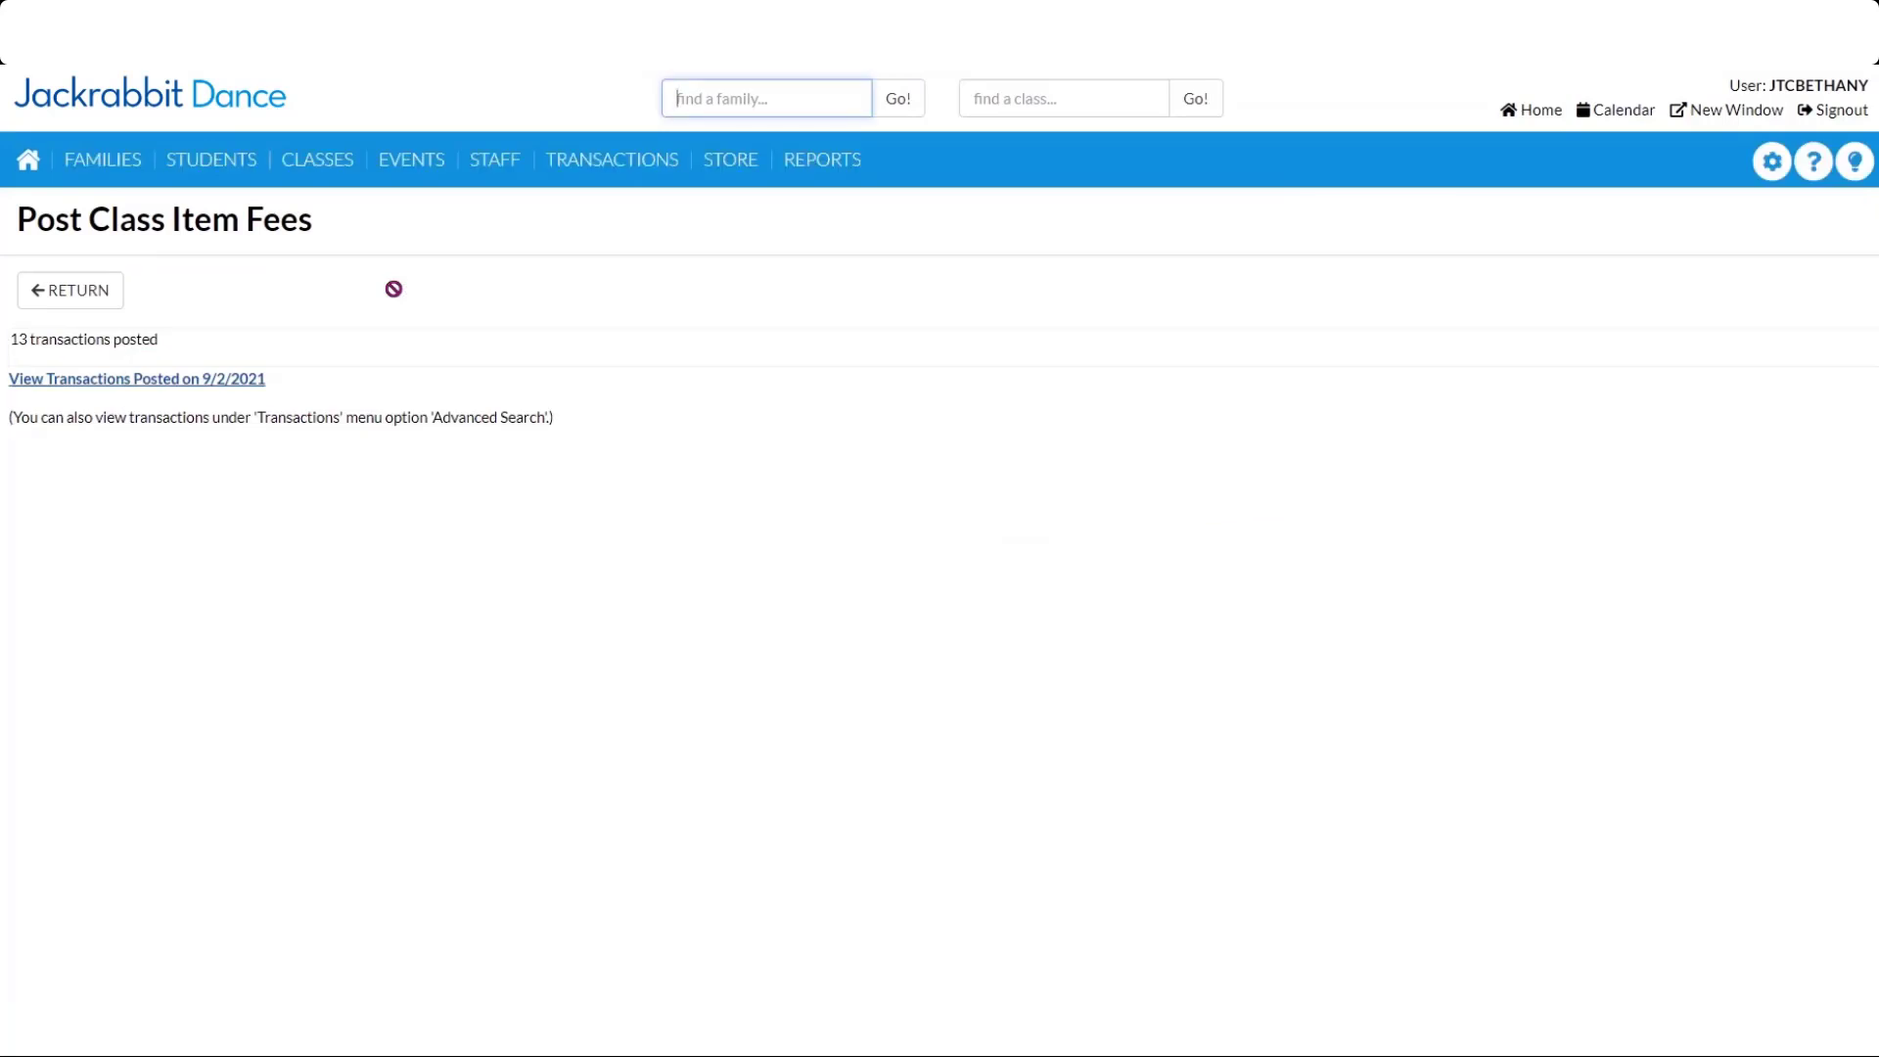
View the posted balance and deposit transactions, and return to the class item fee criteria.
{"action": "left_click", "coordinate": [209, 379]}
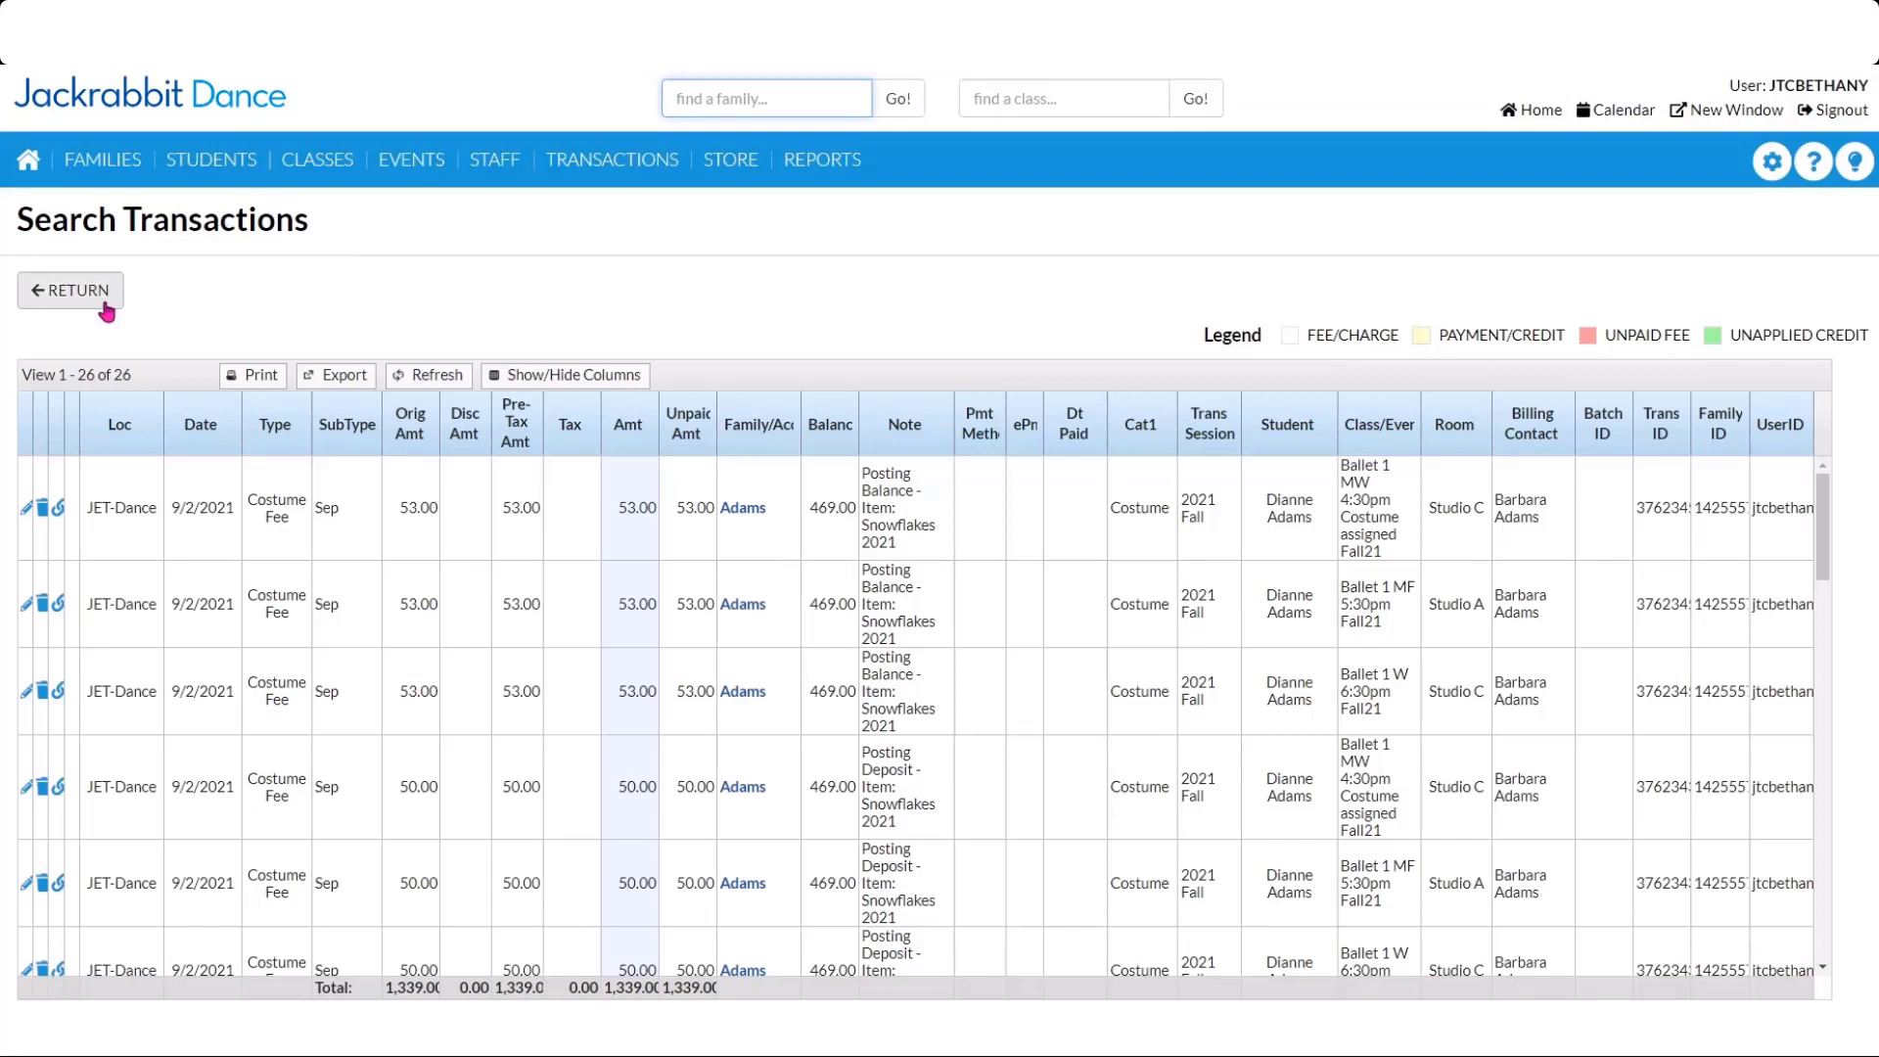
{"action": "left_click", "coordinate": [98, 292]}
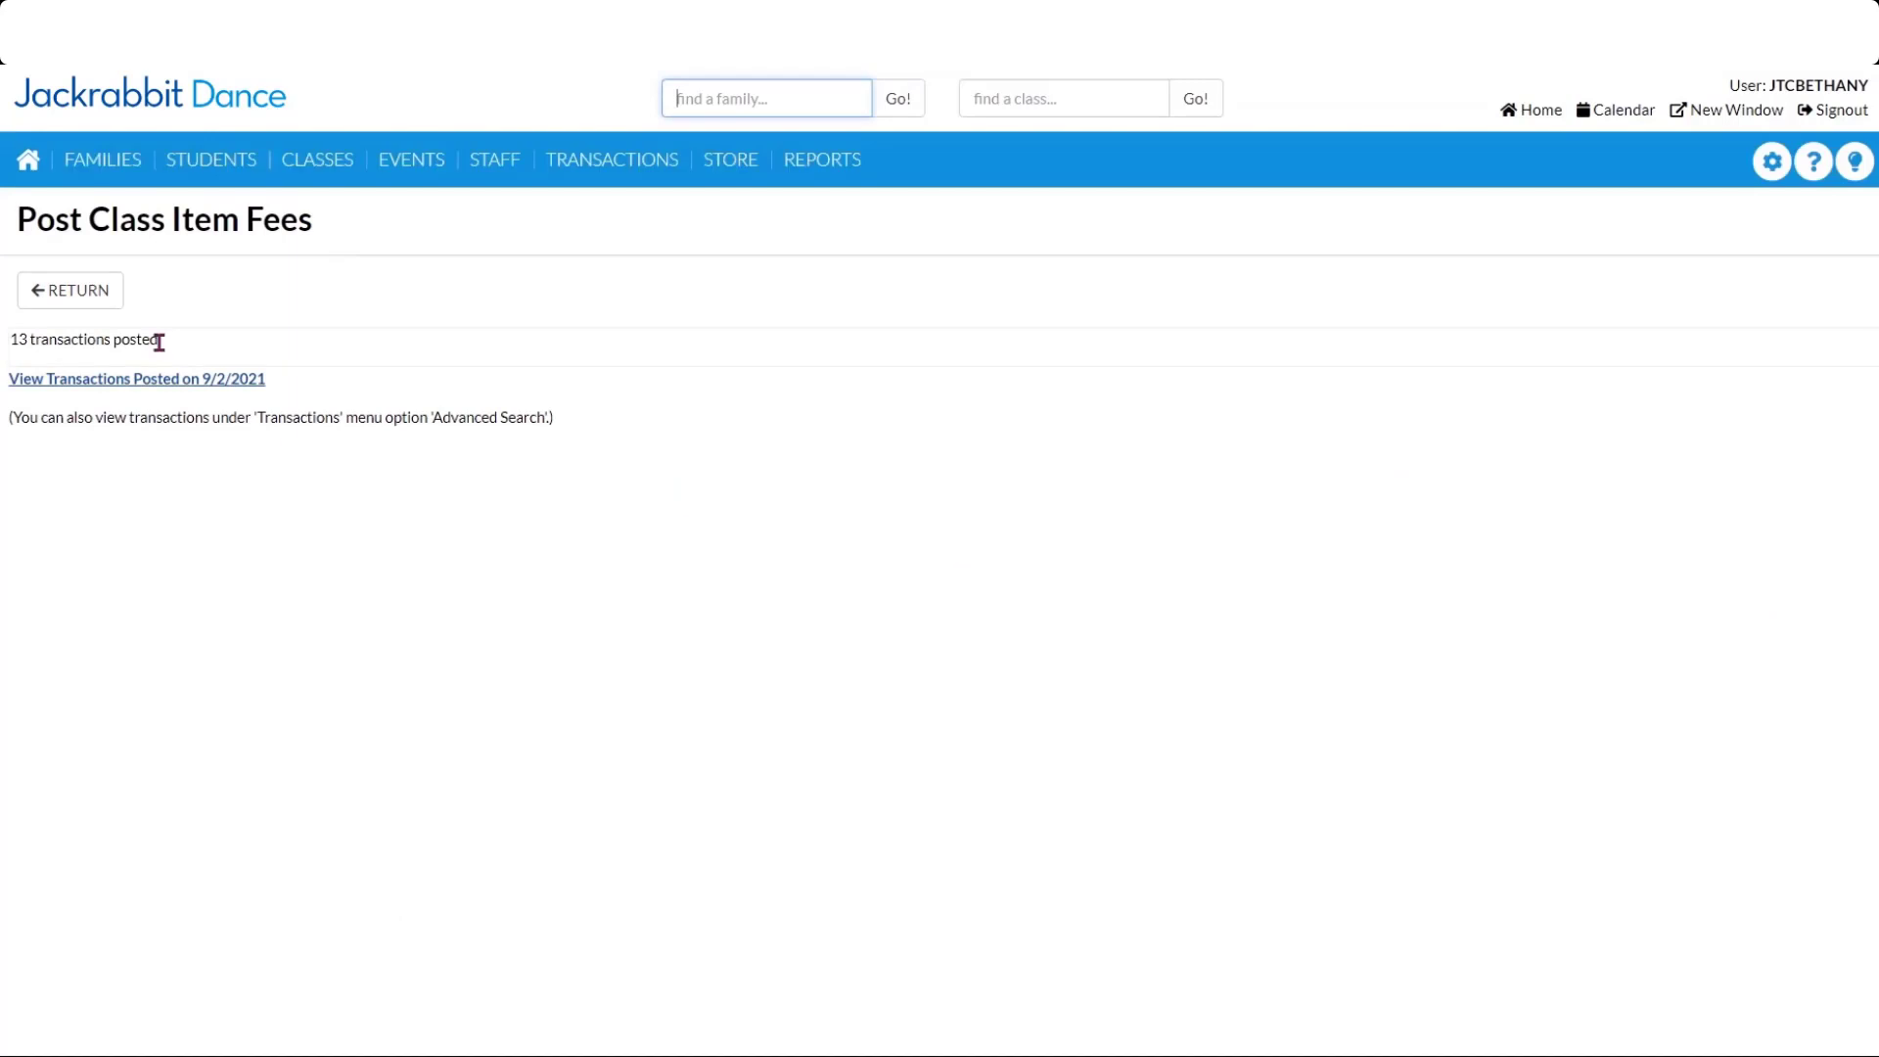
{"action": "left_click", "coordinate": [66, 289]}
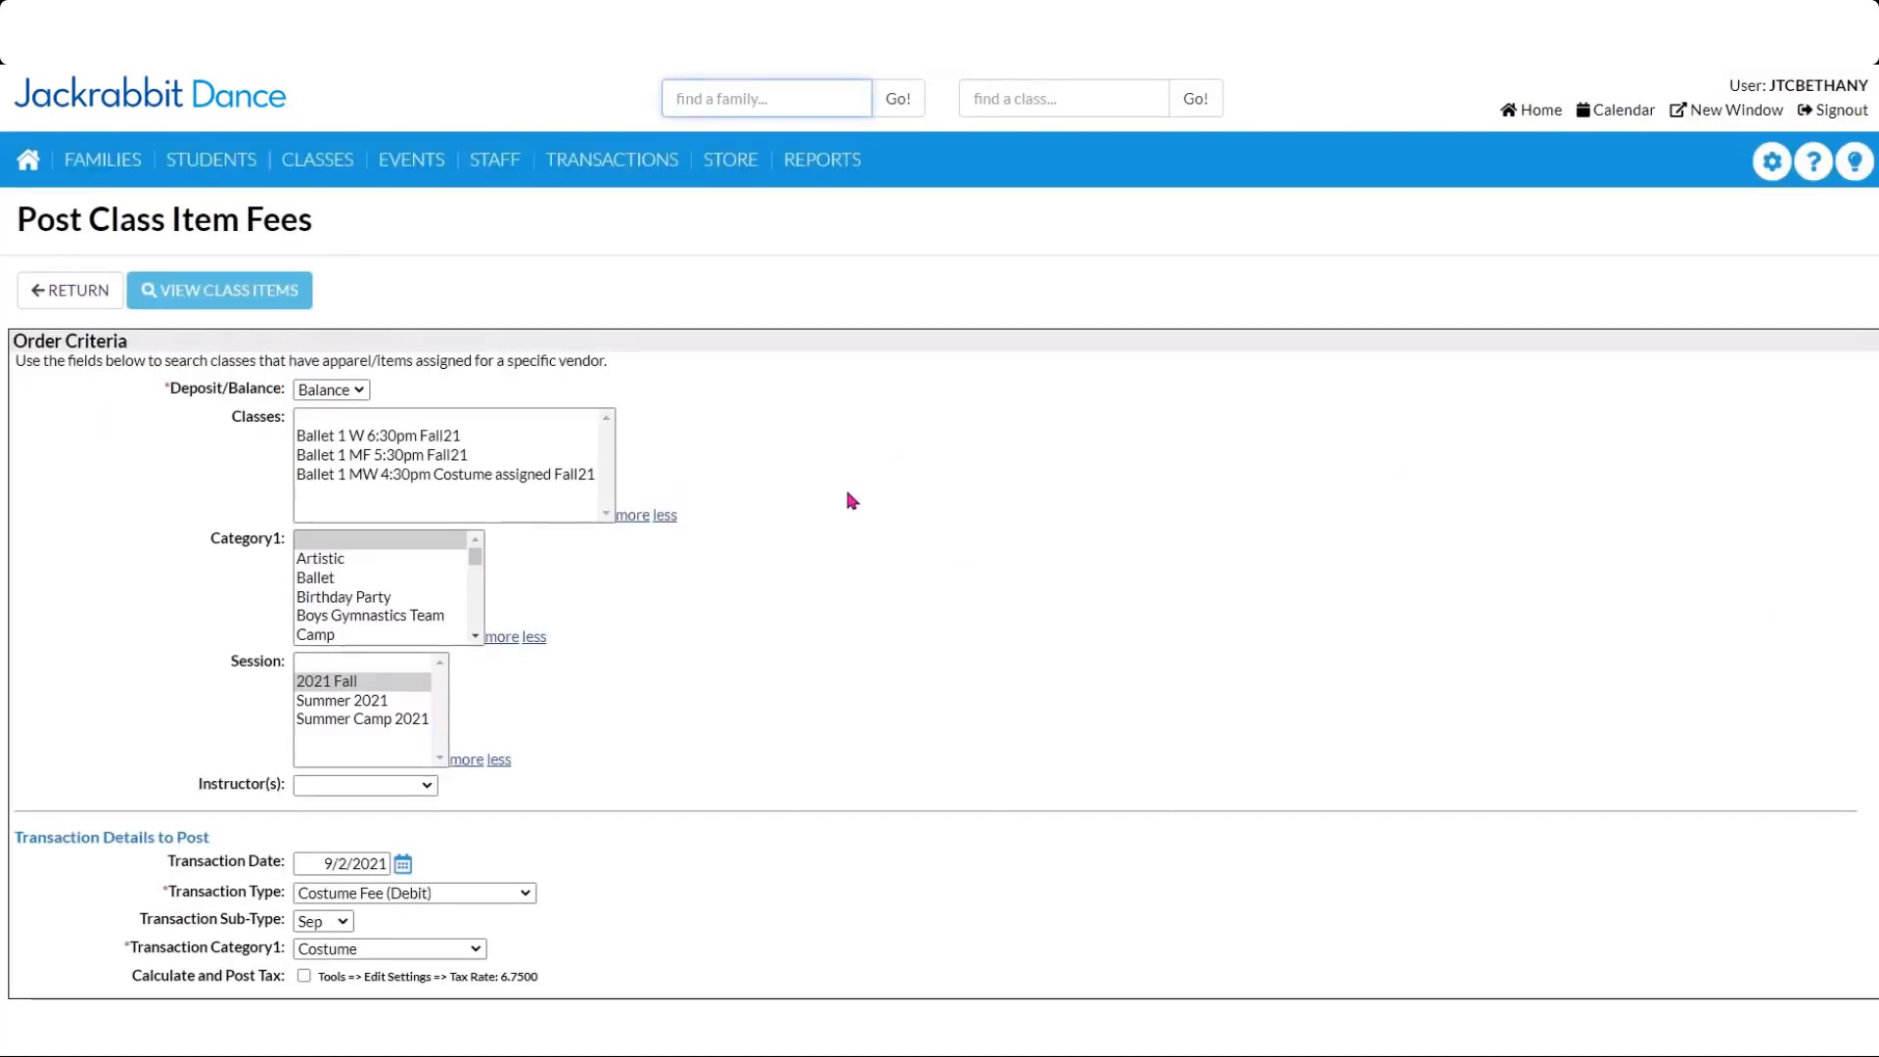
Review the student costume sizes of the Ballet 1 W 6:30pm Fall21 class and return to its costumes.
{"action": "mouse_move", "coordinate": [628, 160]}
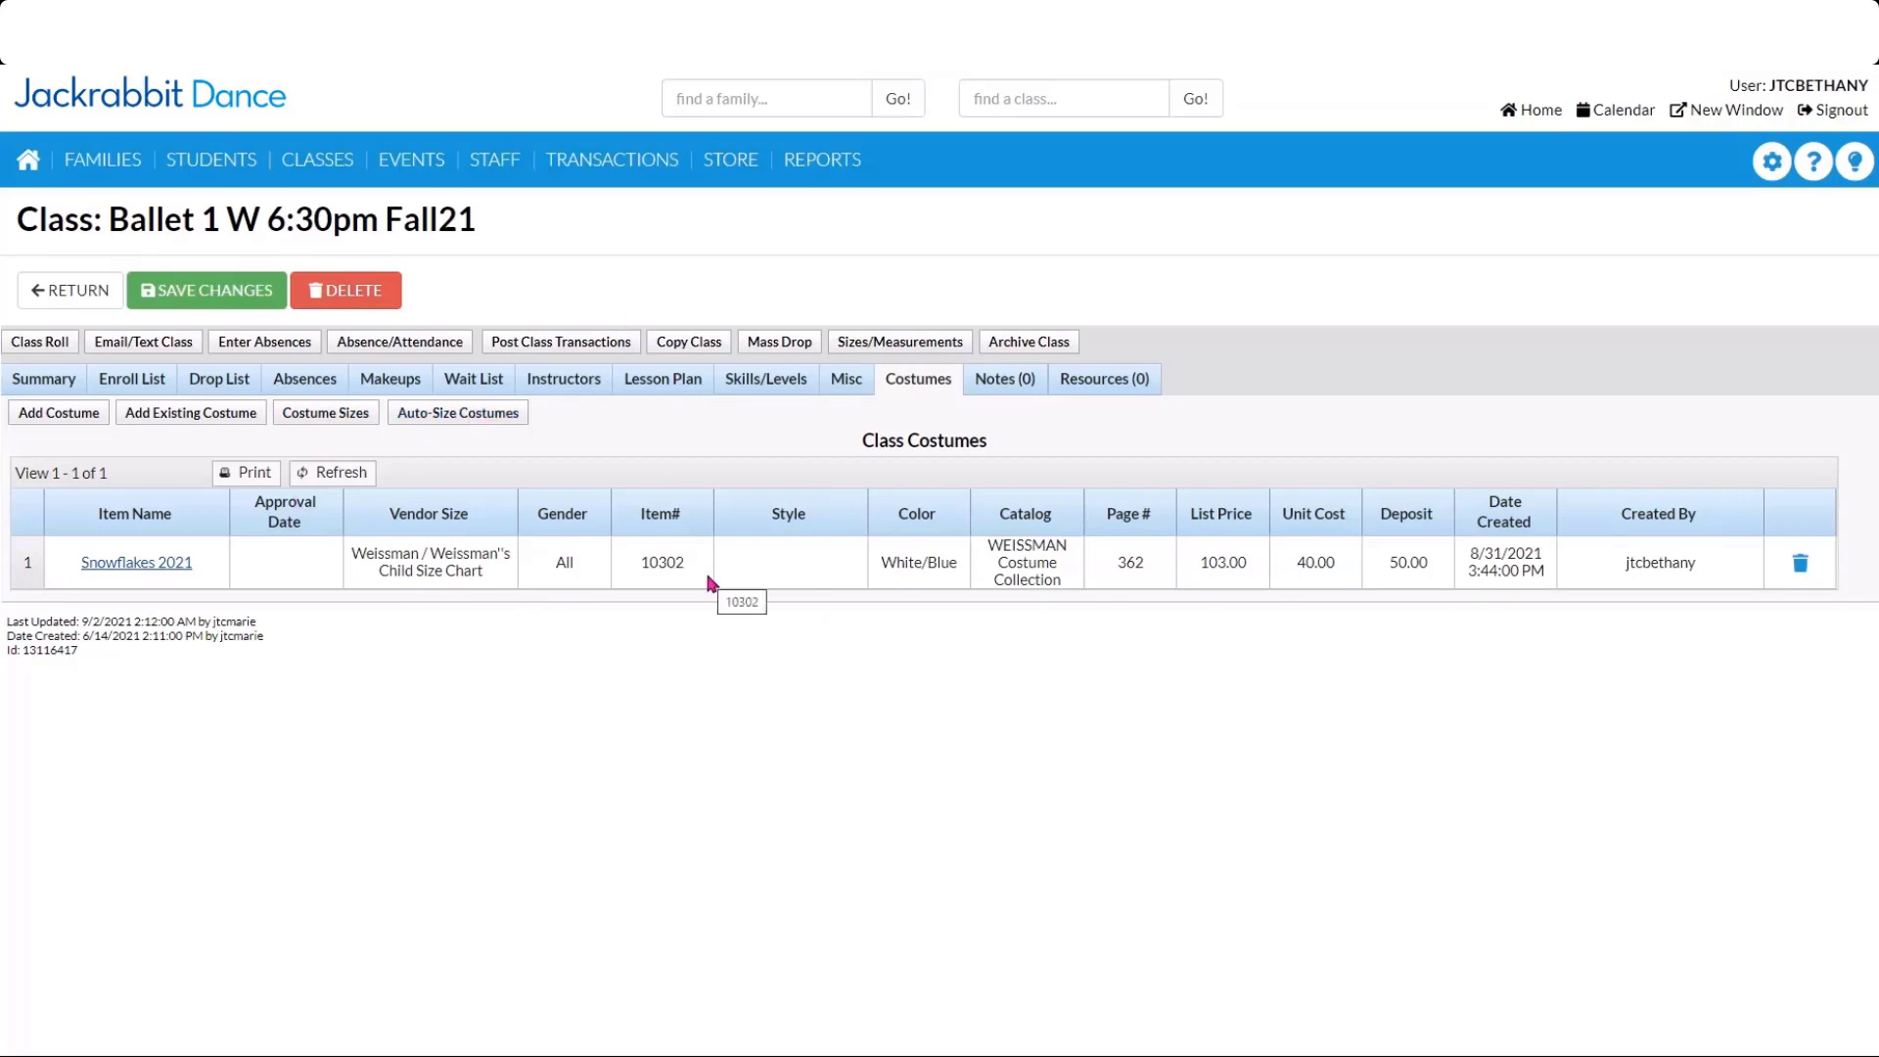
{"action": "left_click", "coordinate": [328, 416]}
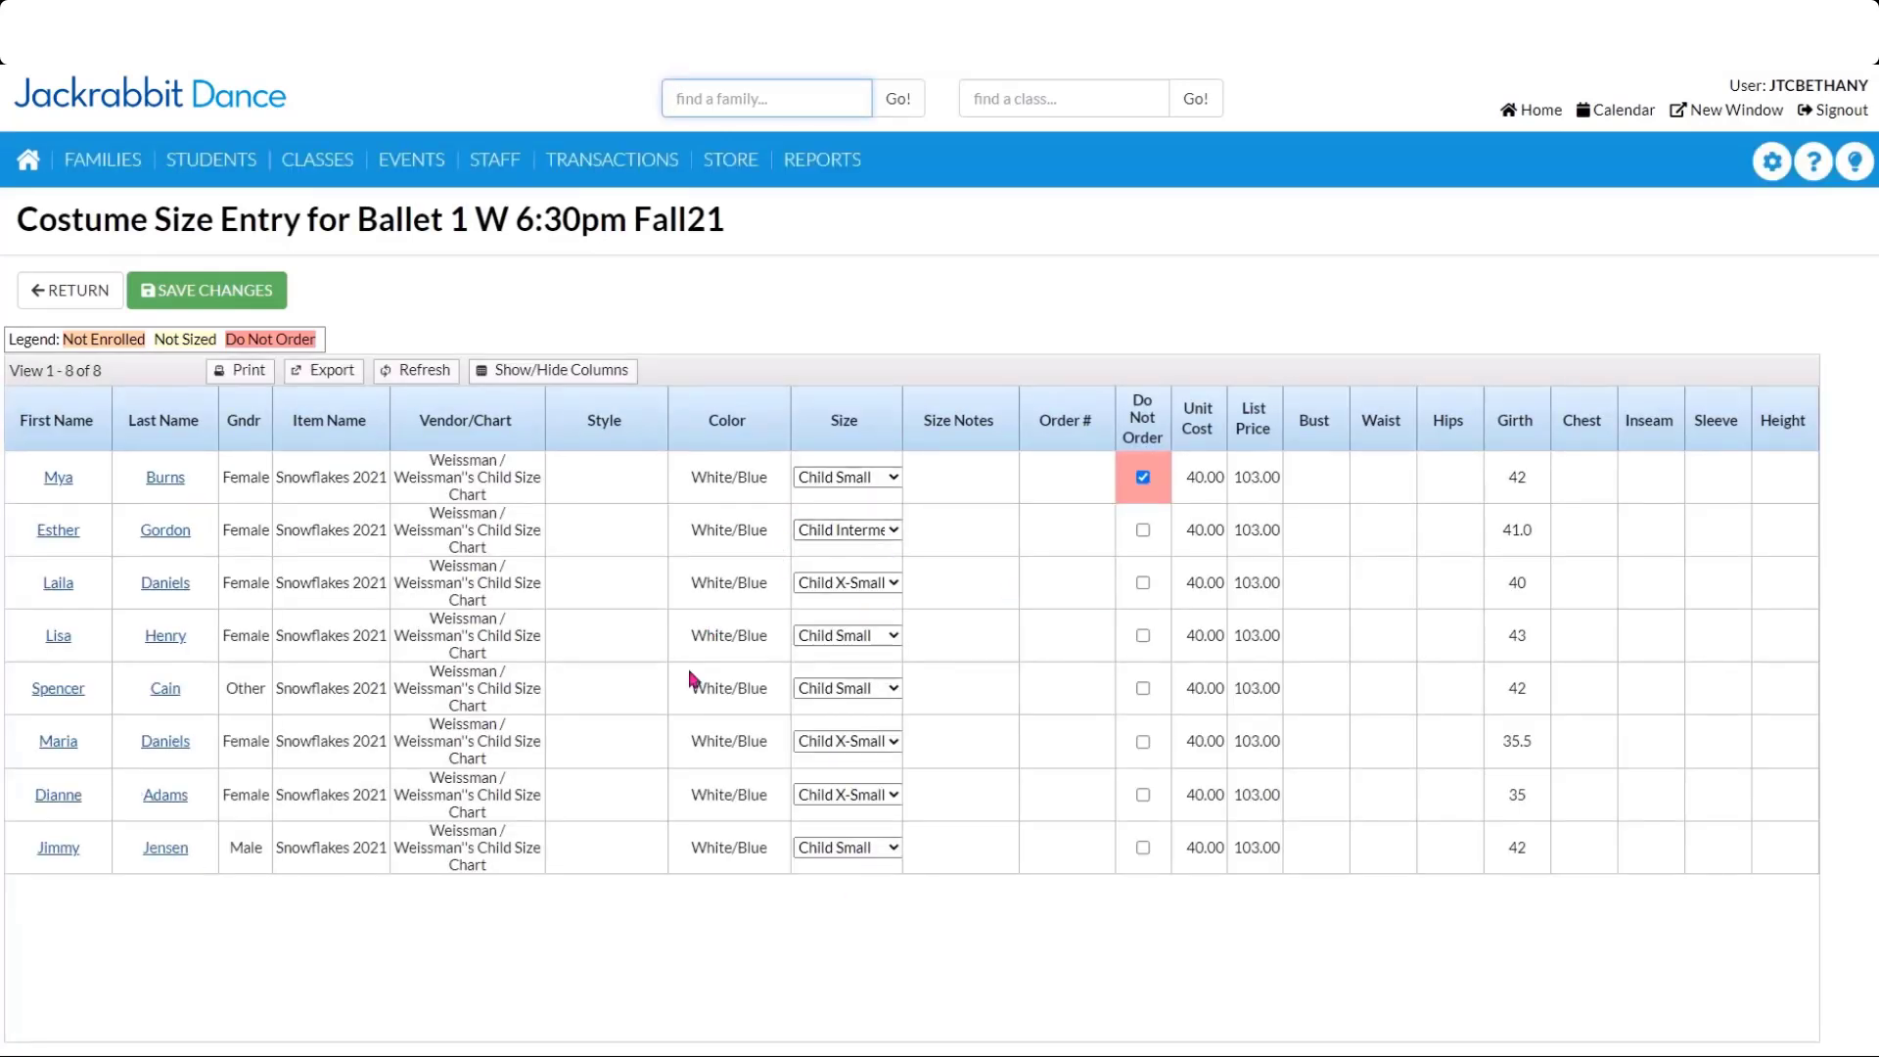
{"action": "left_click", "coordinate": [45, 299]}
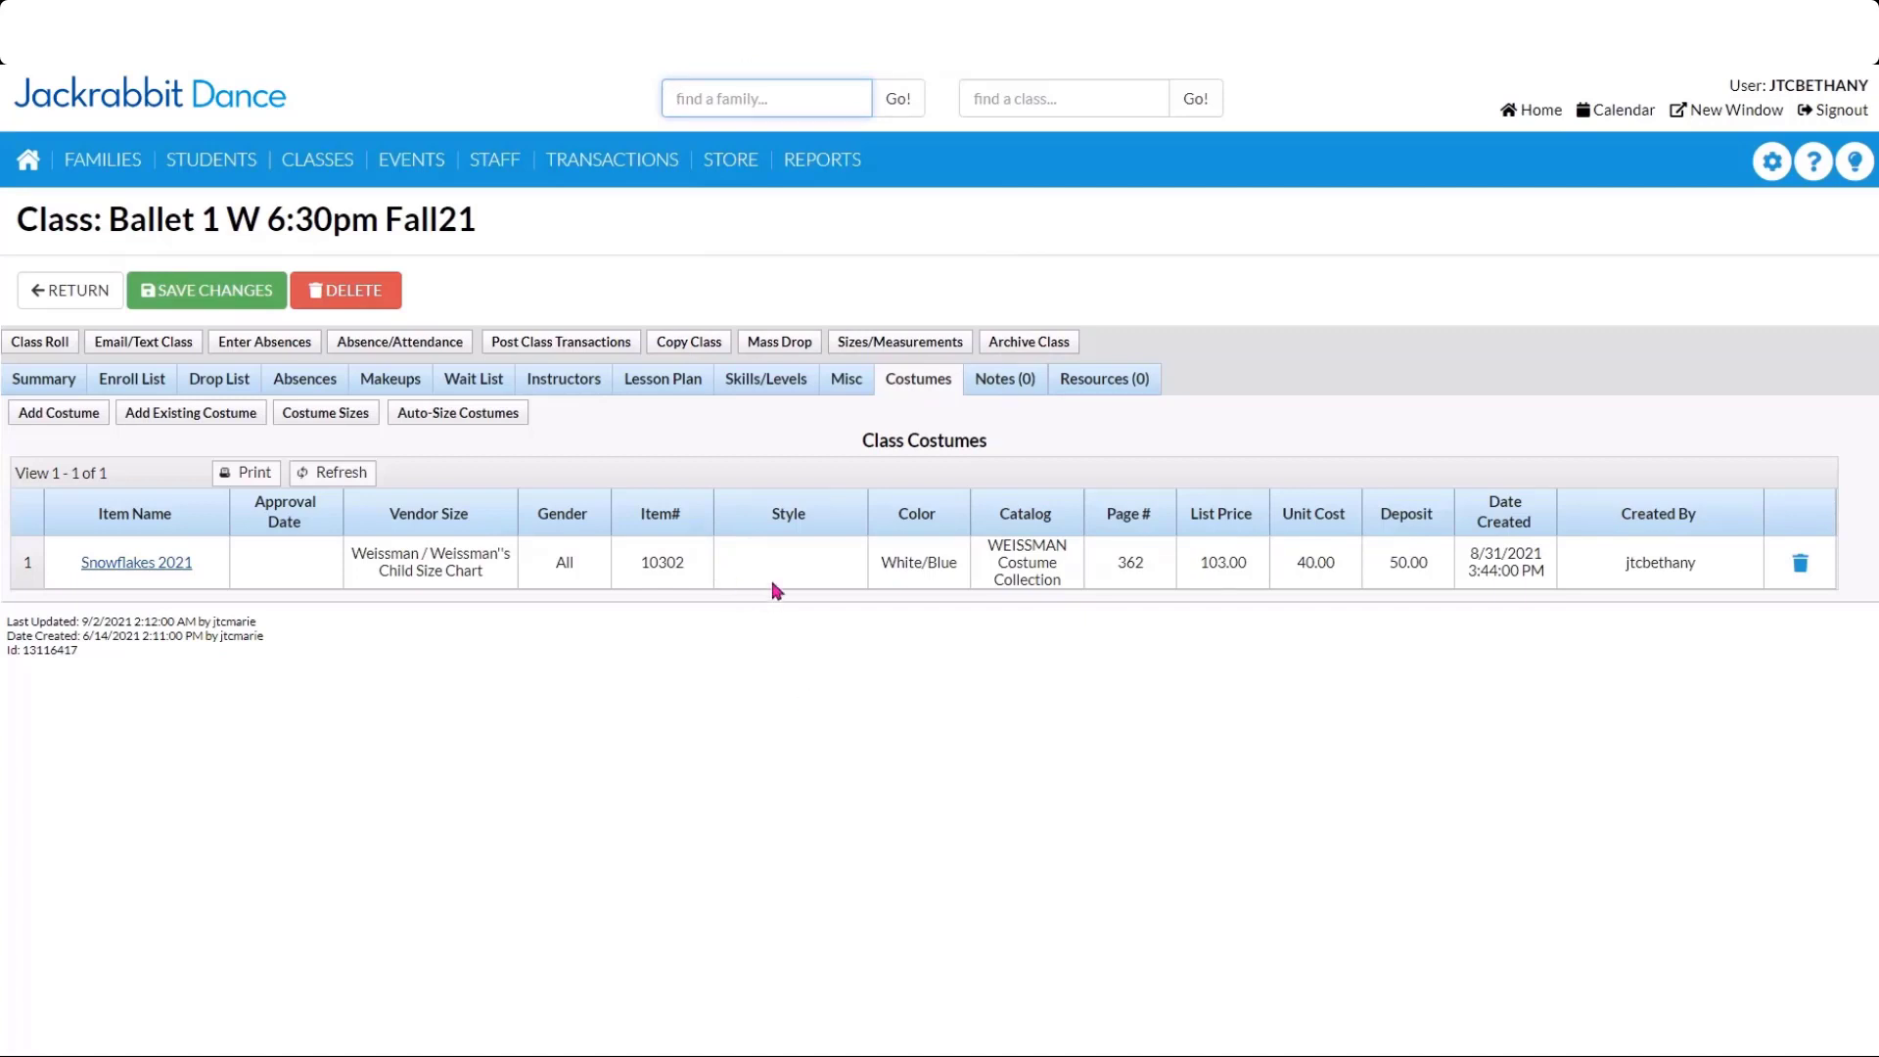
Preview the available order items for vendor Weissman, covering all three Ballet 1 classes in the 2021 Fall session.
{"action": "mouse_move", "coordinate": [730, 159]}
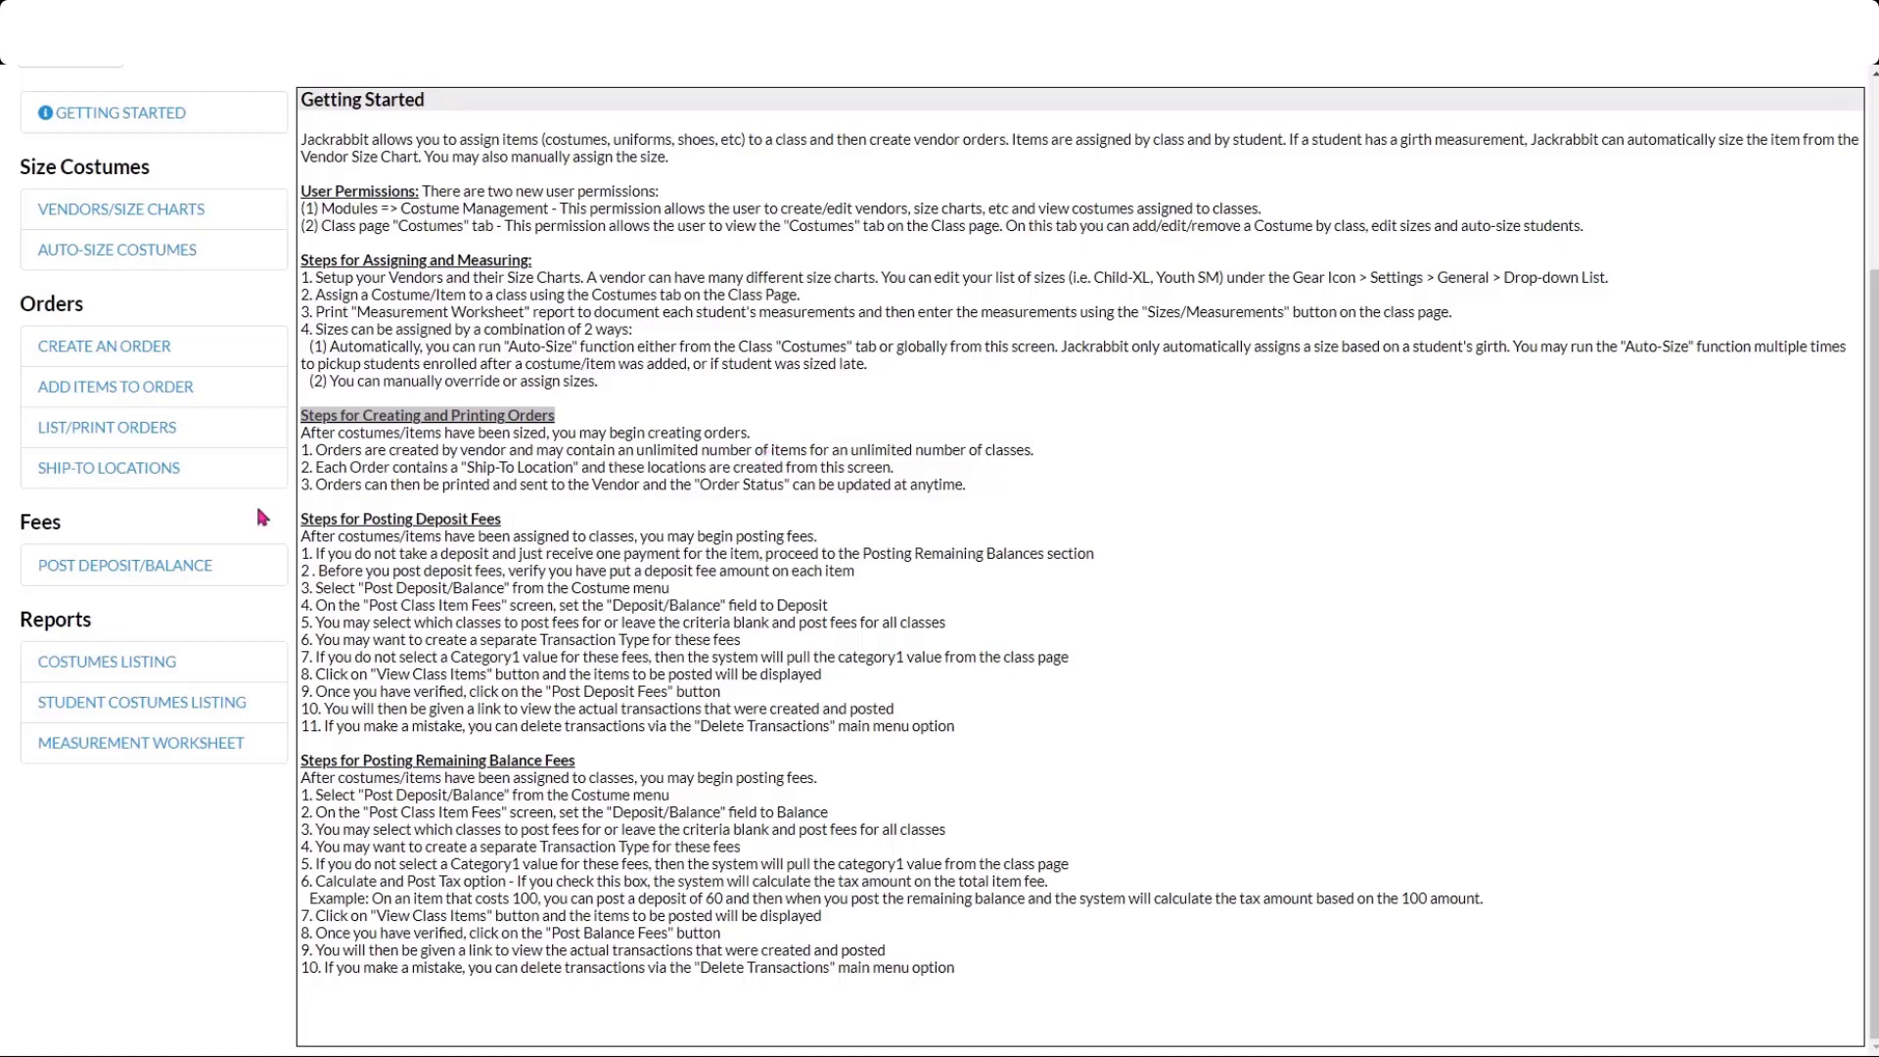
{"action": "left_click", "coordinate": [114, 355]}
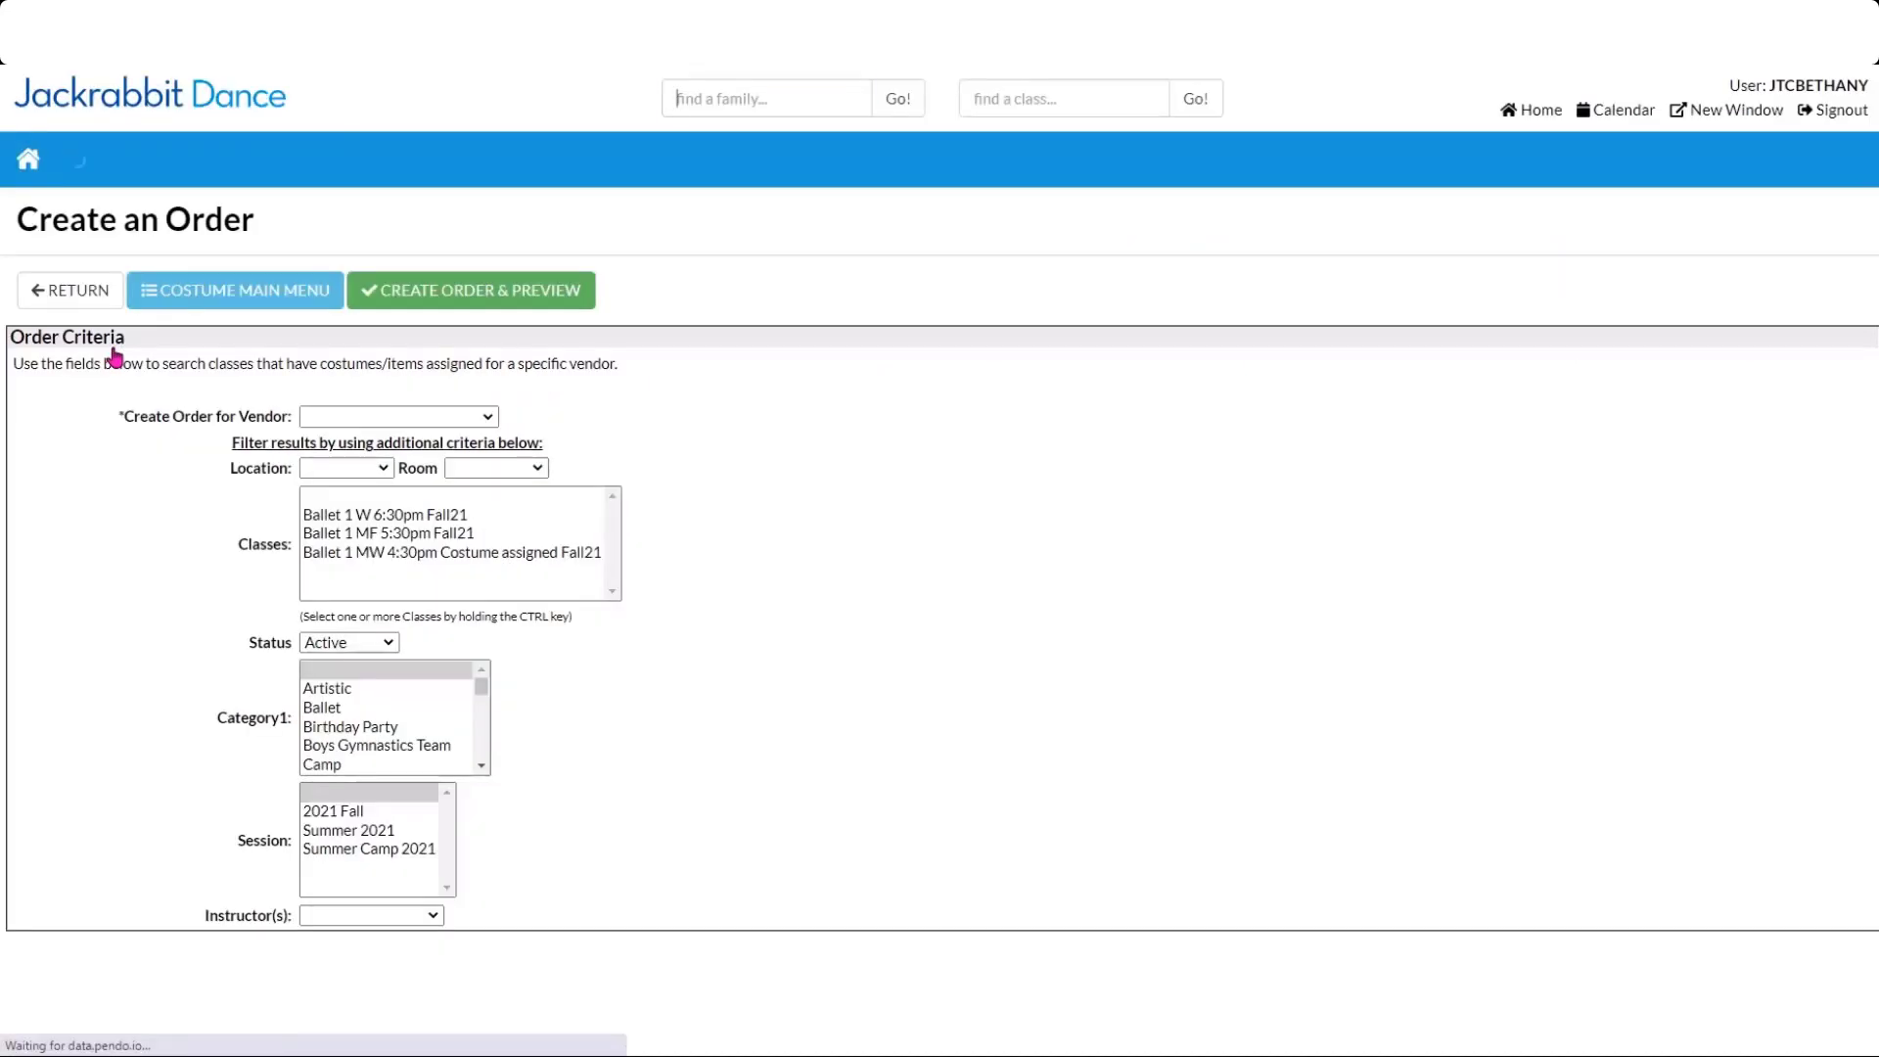
{"action": "left_click", "coordinate": [391, 417]}
{"action": "left_click", "coordinate": [387, 676]}
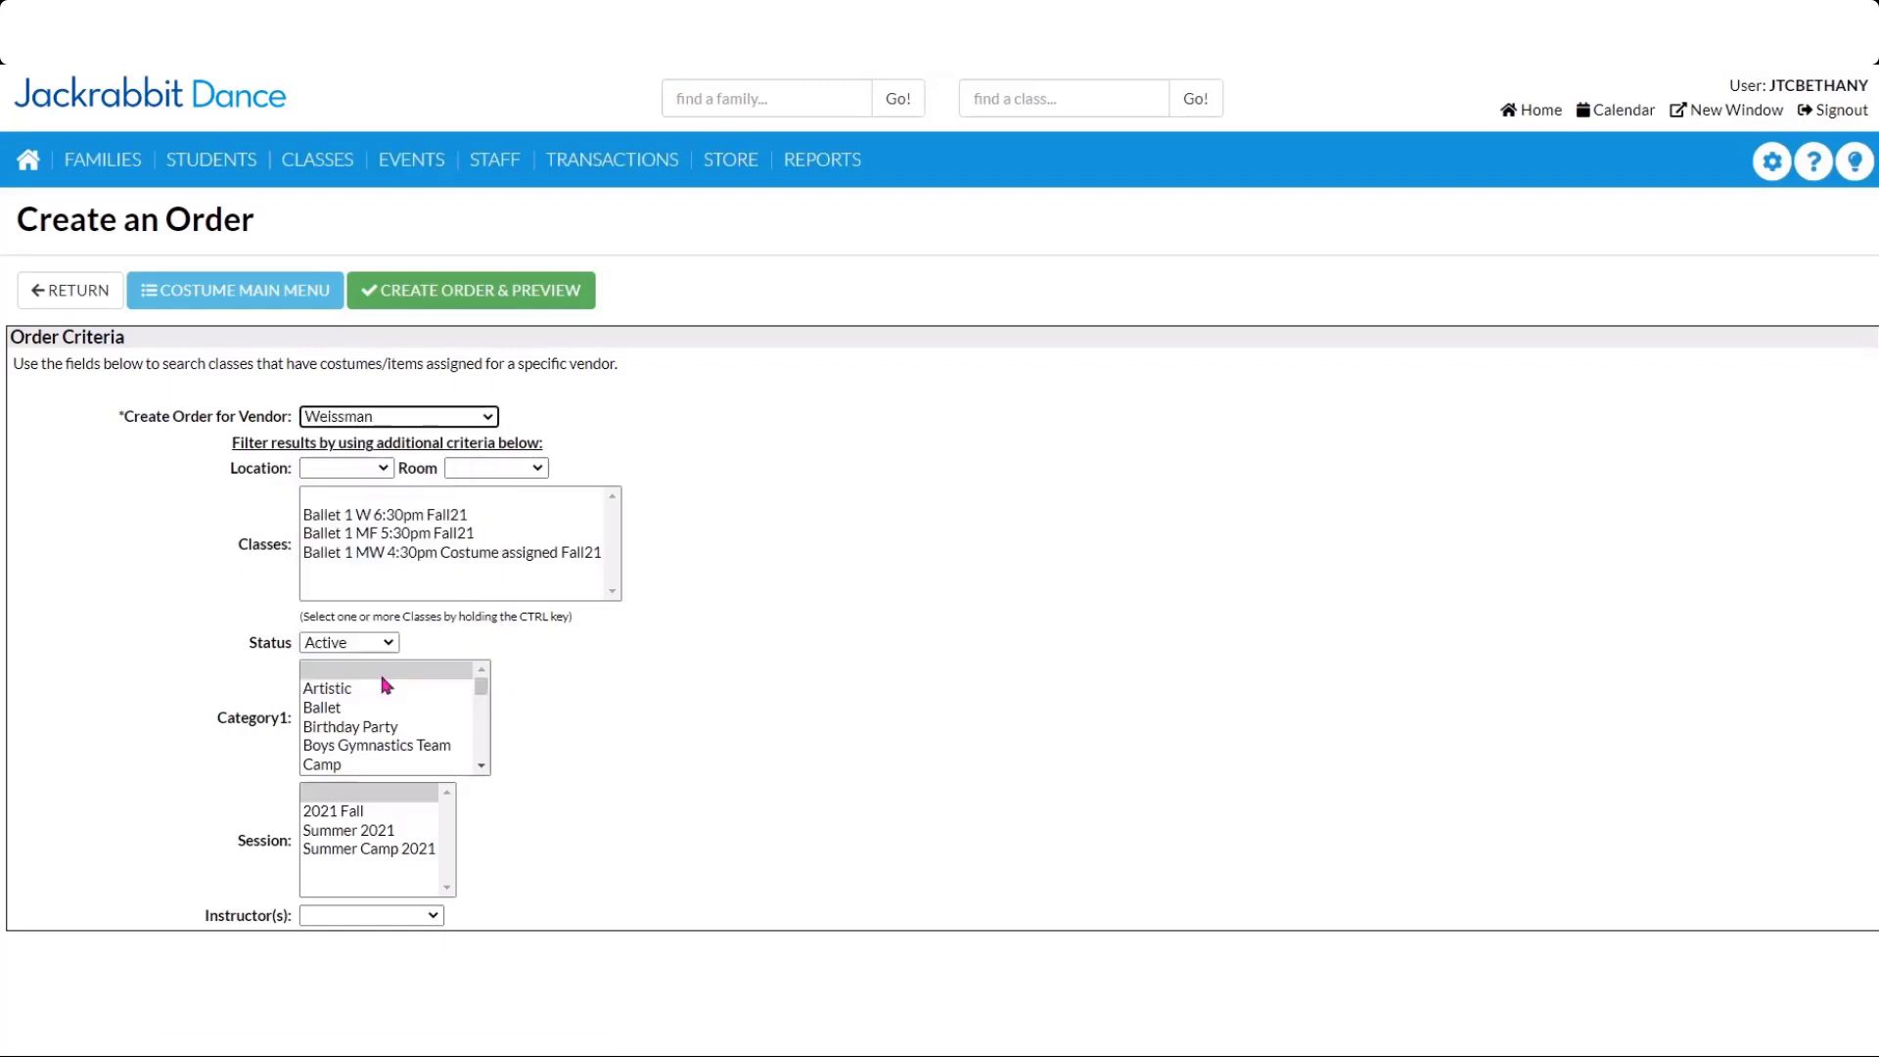
{"action": "left_click", "coordinate": [314, 519]}
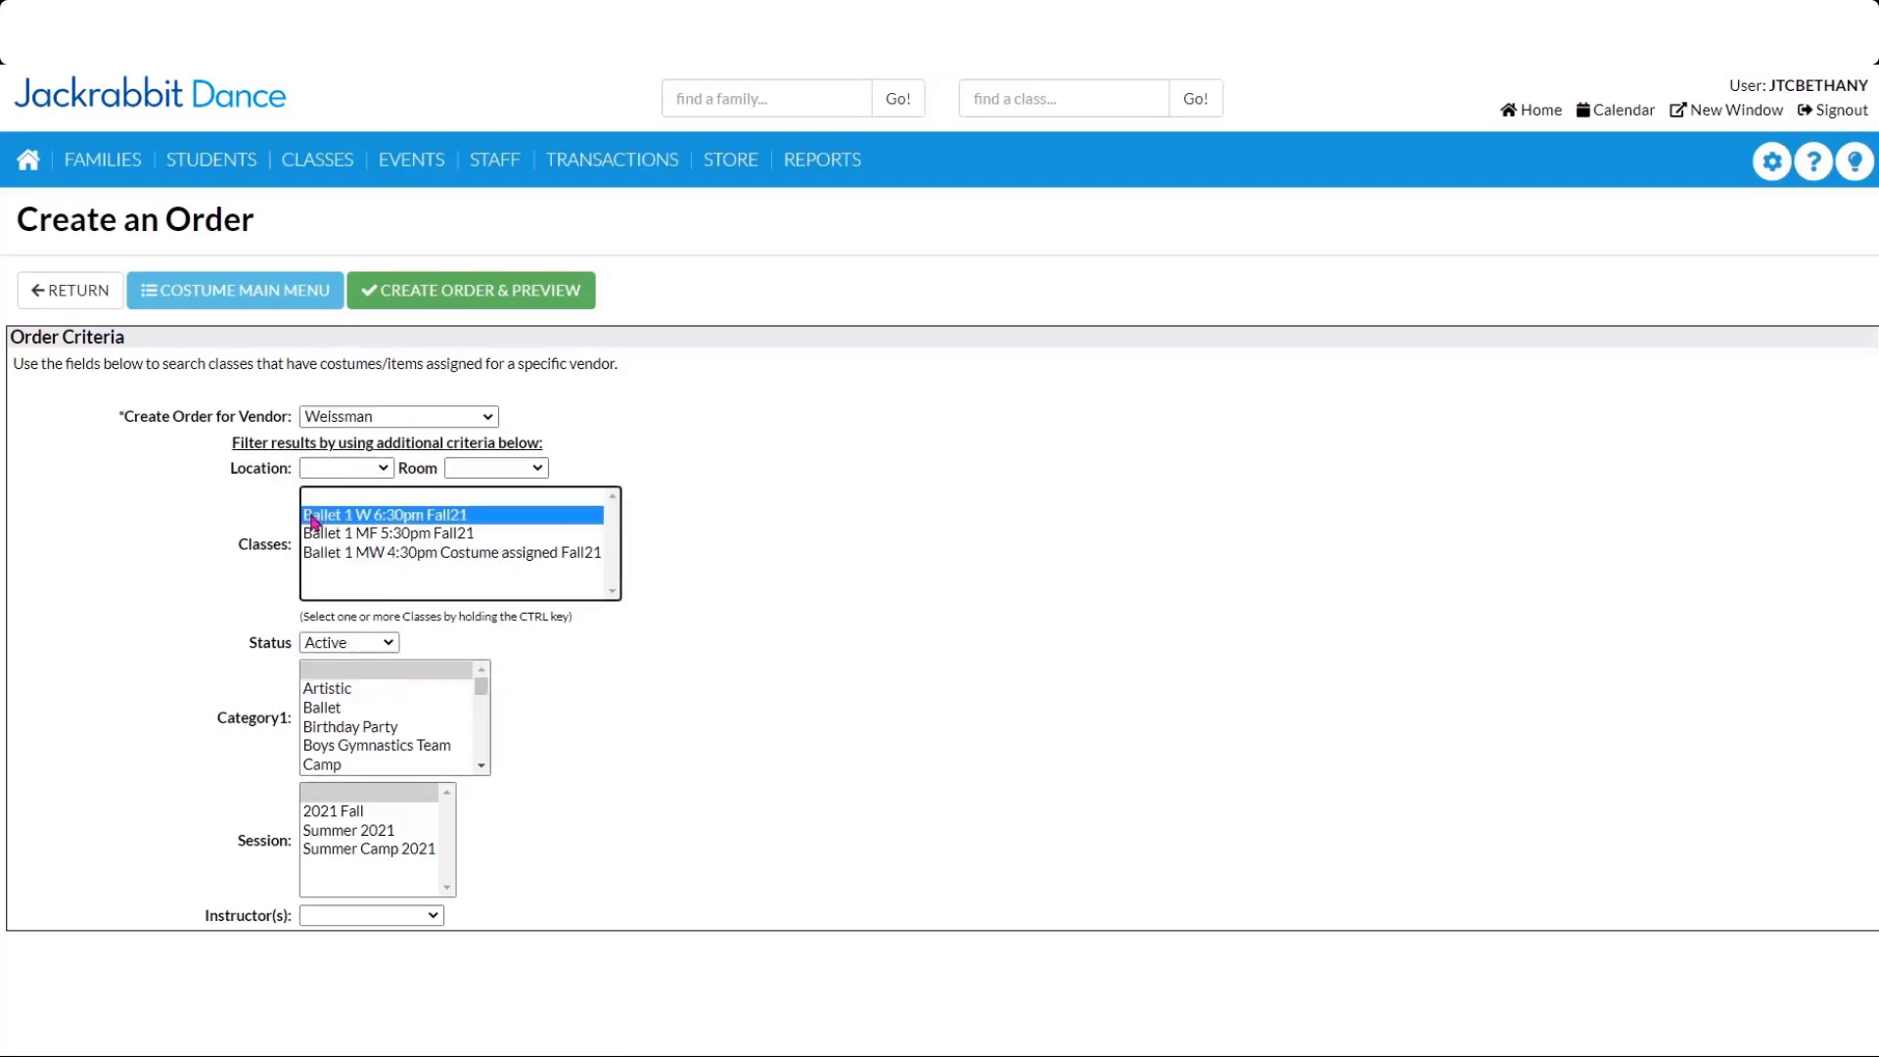
{"action": "left_click", "coordinate": [358, 554], "text": "shift"}
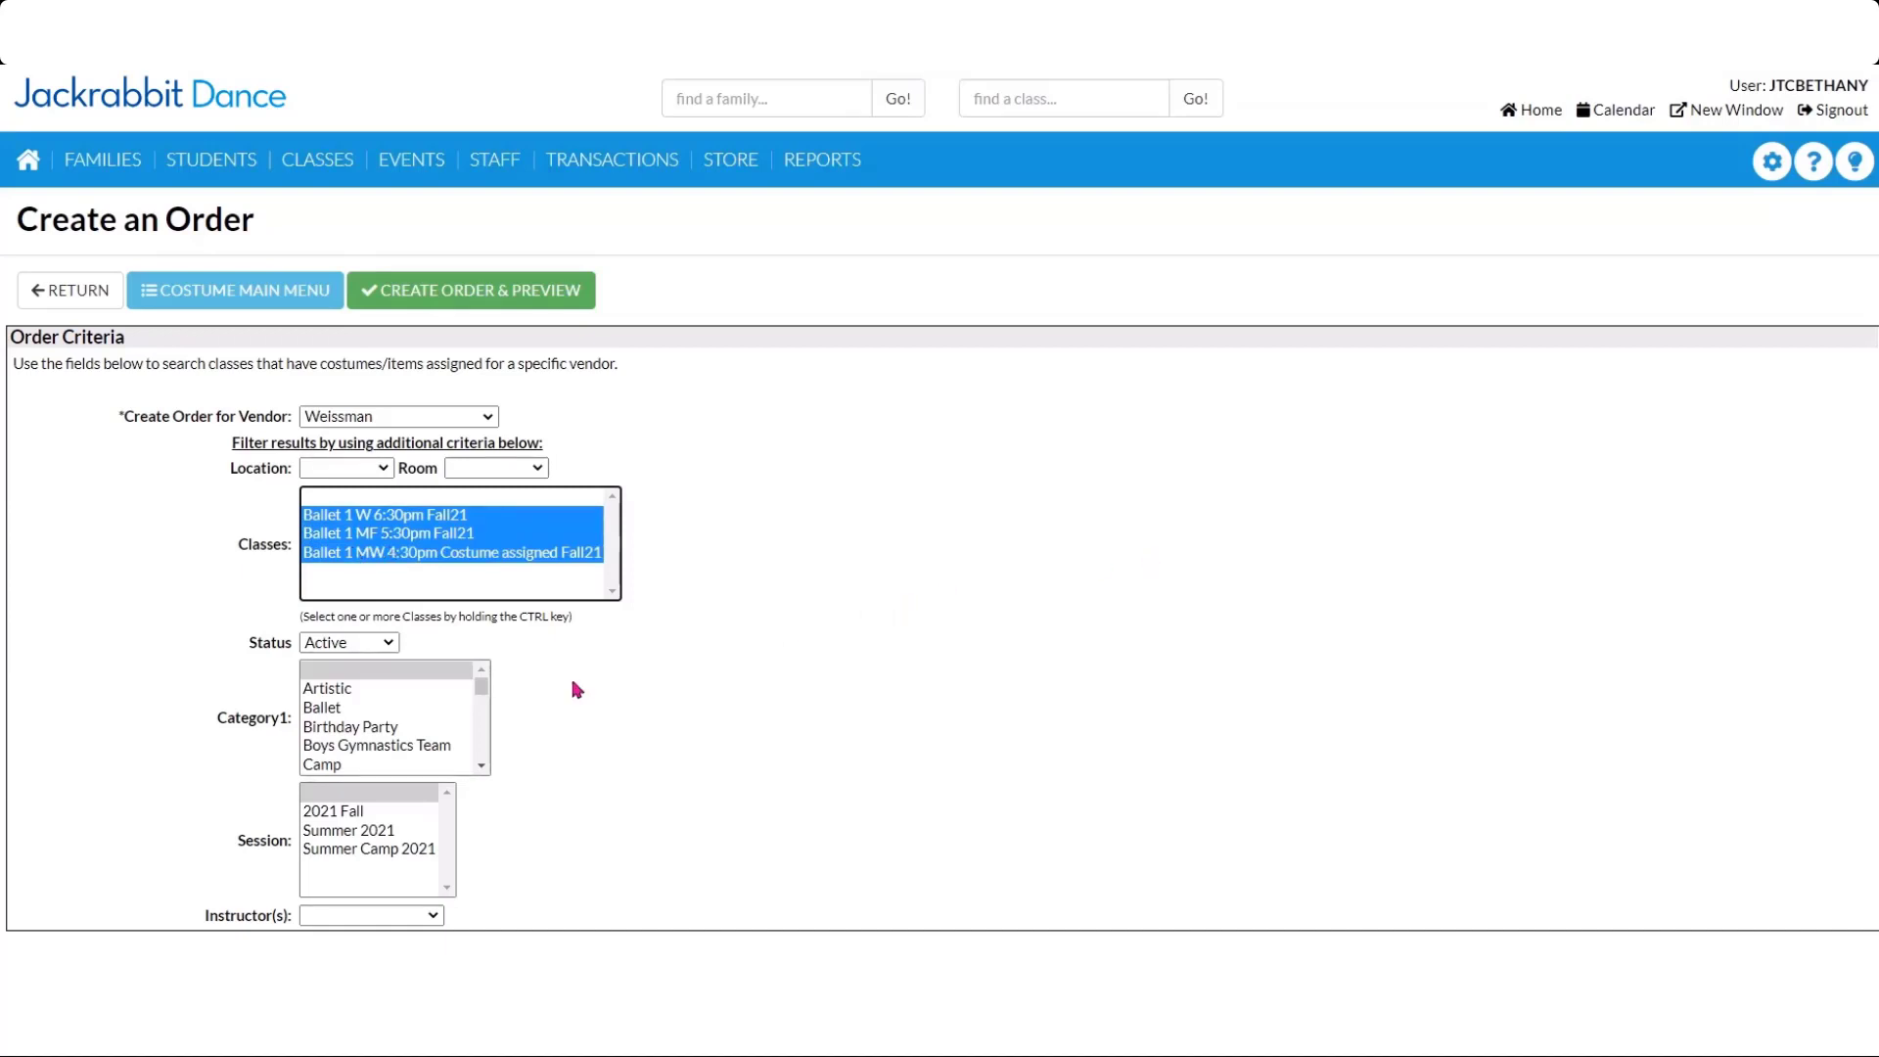
{"action": "left_click", "coordinate": [309, 813]}
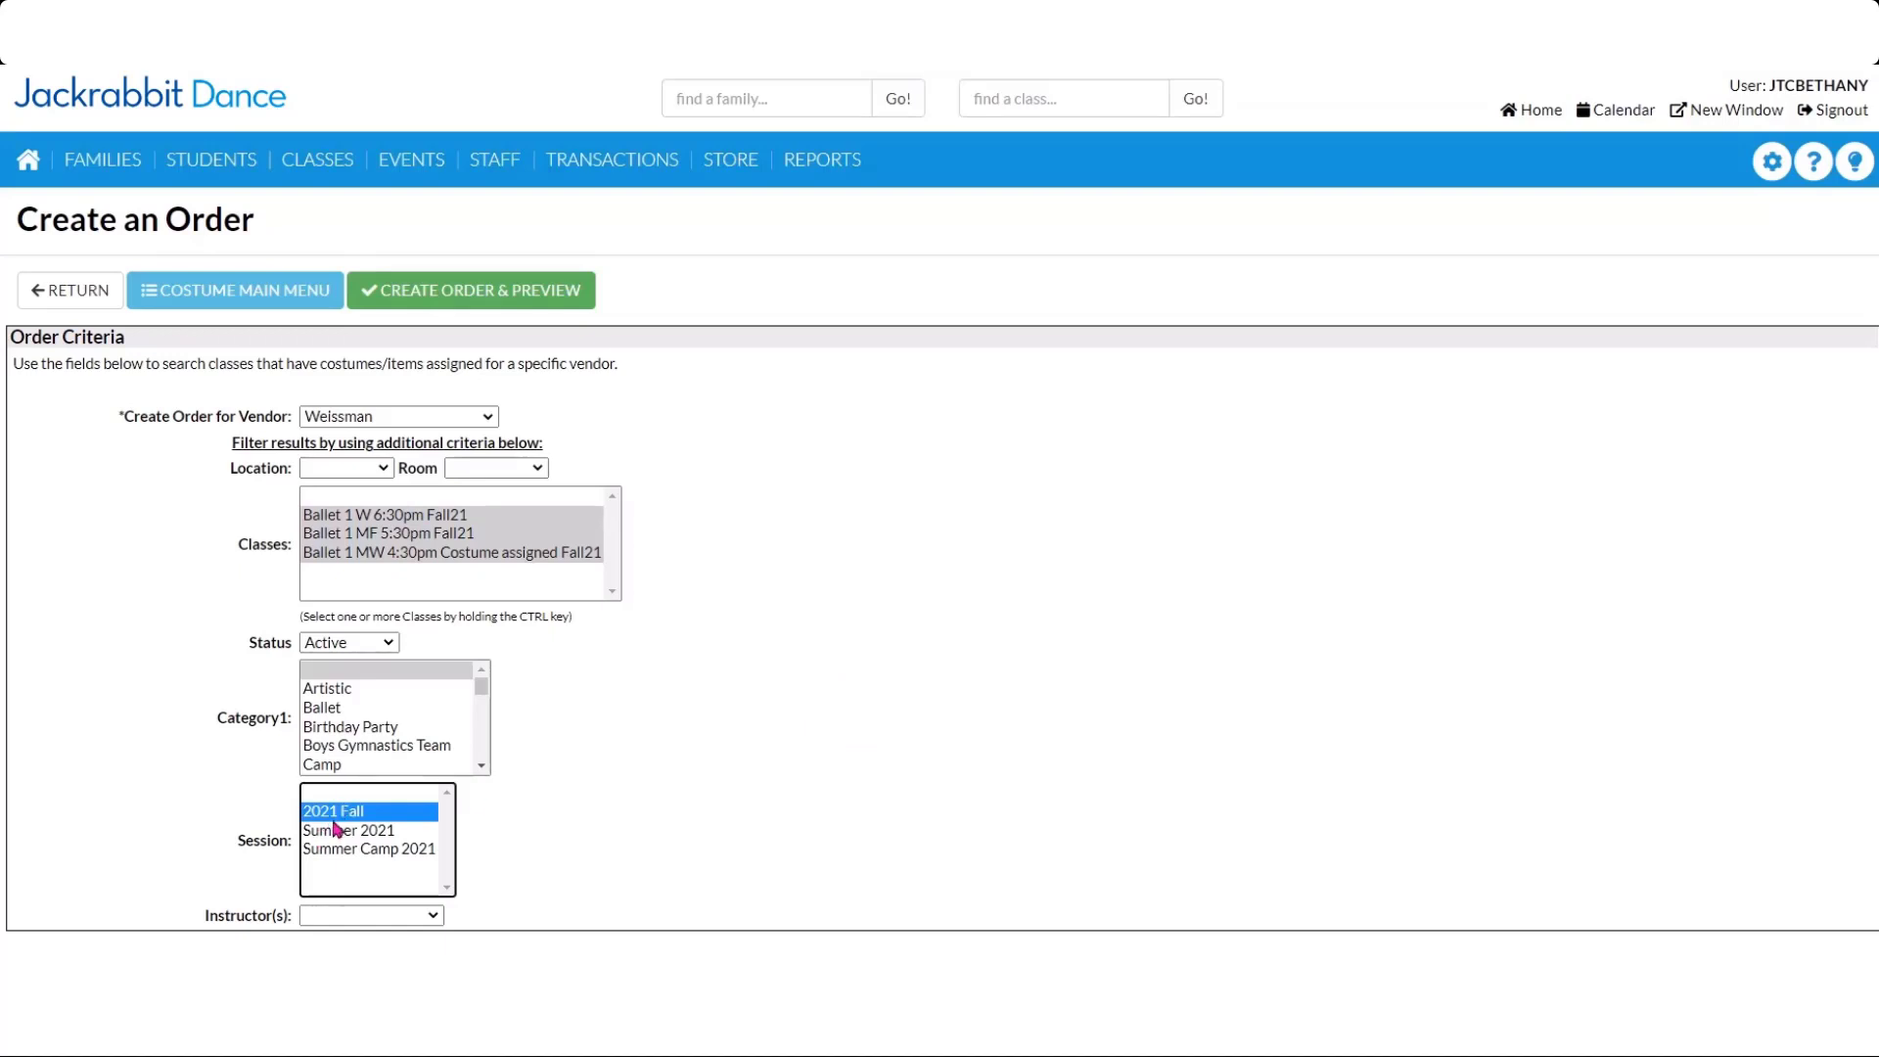
{"action": "left_click", "coordinate": [461, 306]}
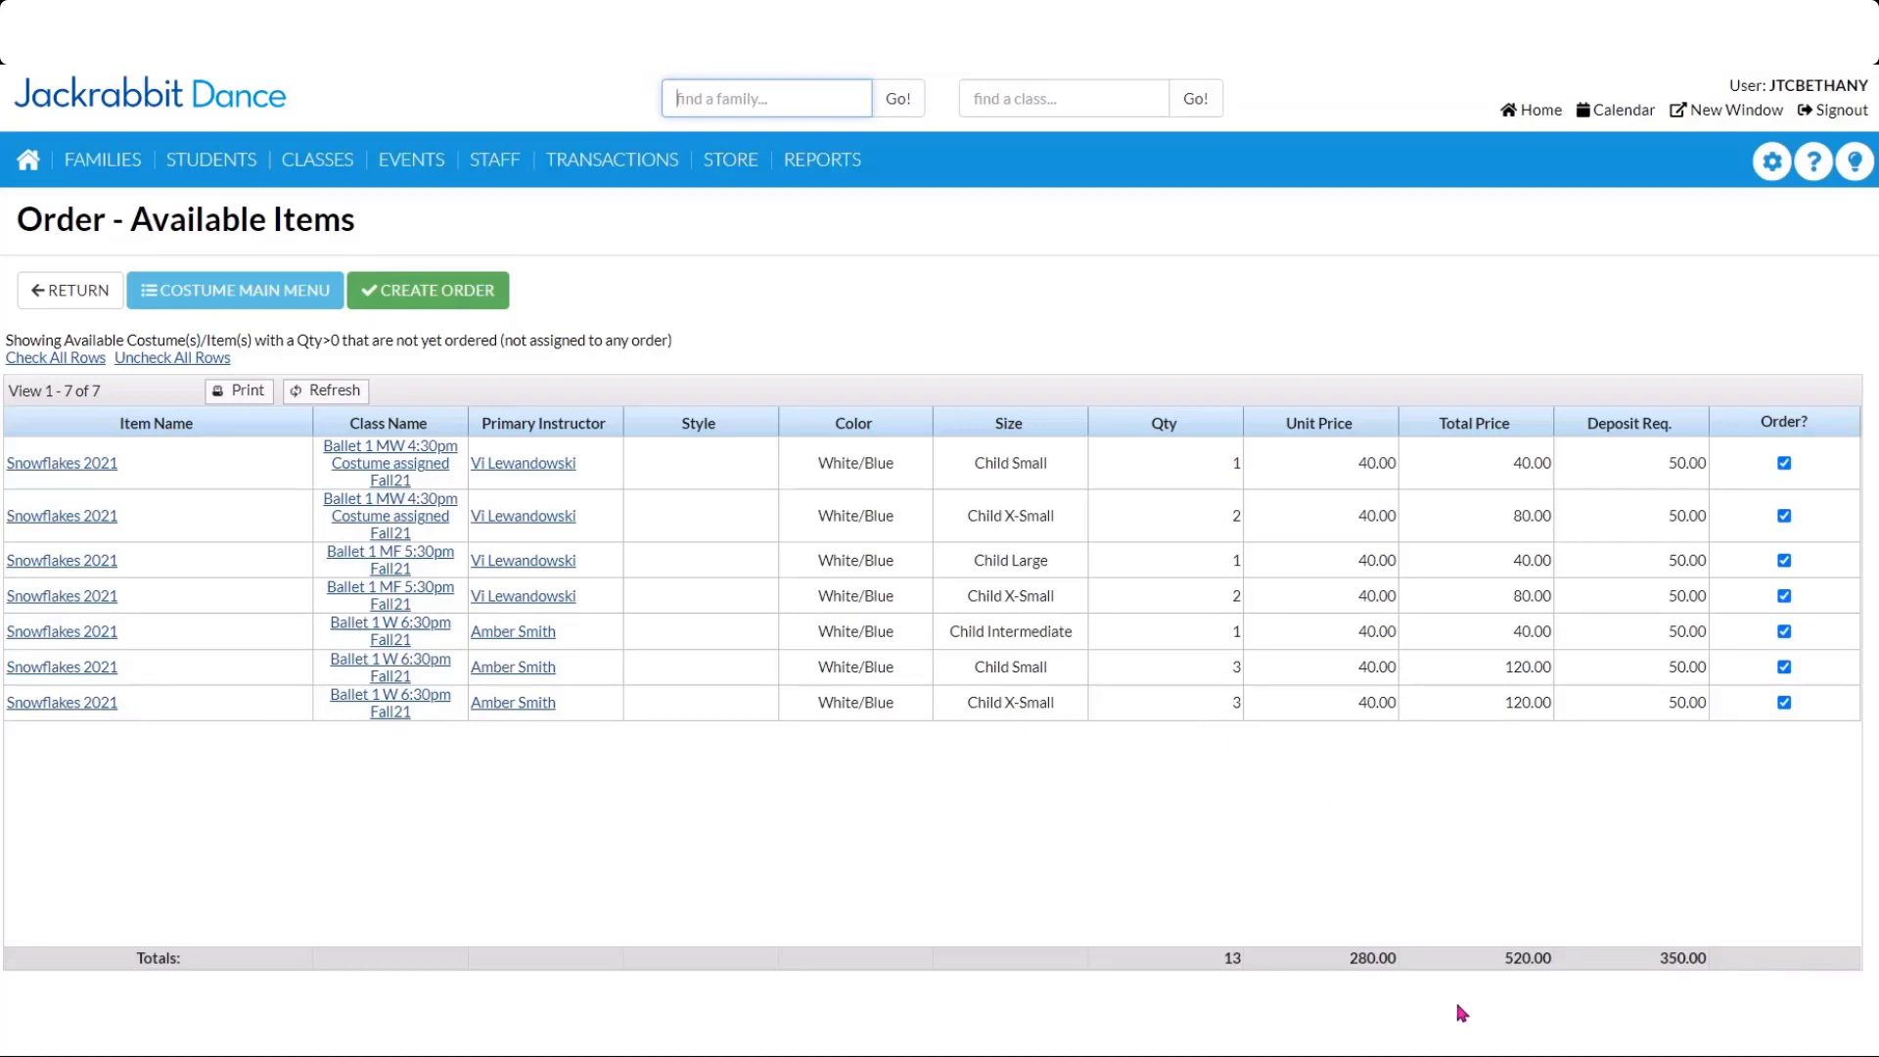
Create the order for all available Snowflakes 2021 items, entering an order ID, the note "Ballet 1 Order" and Jet Training Center as ship-to location.
{"action": "left_click", "coordinate": [432, 296]}
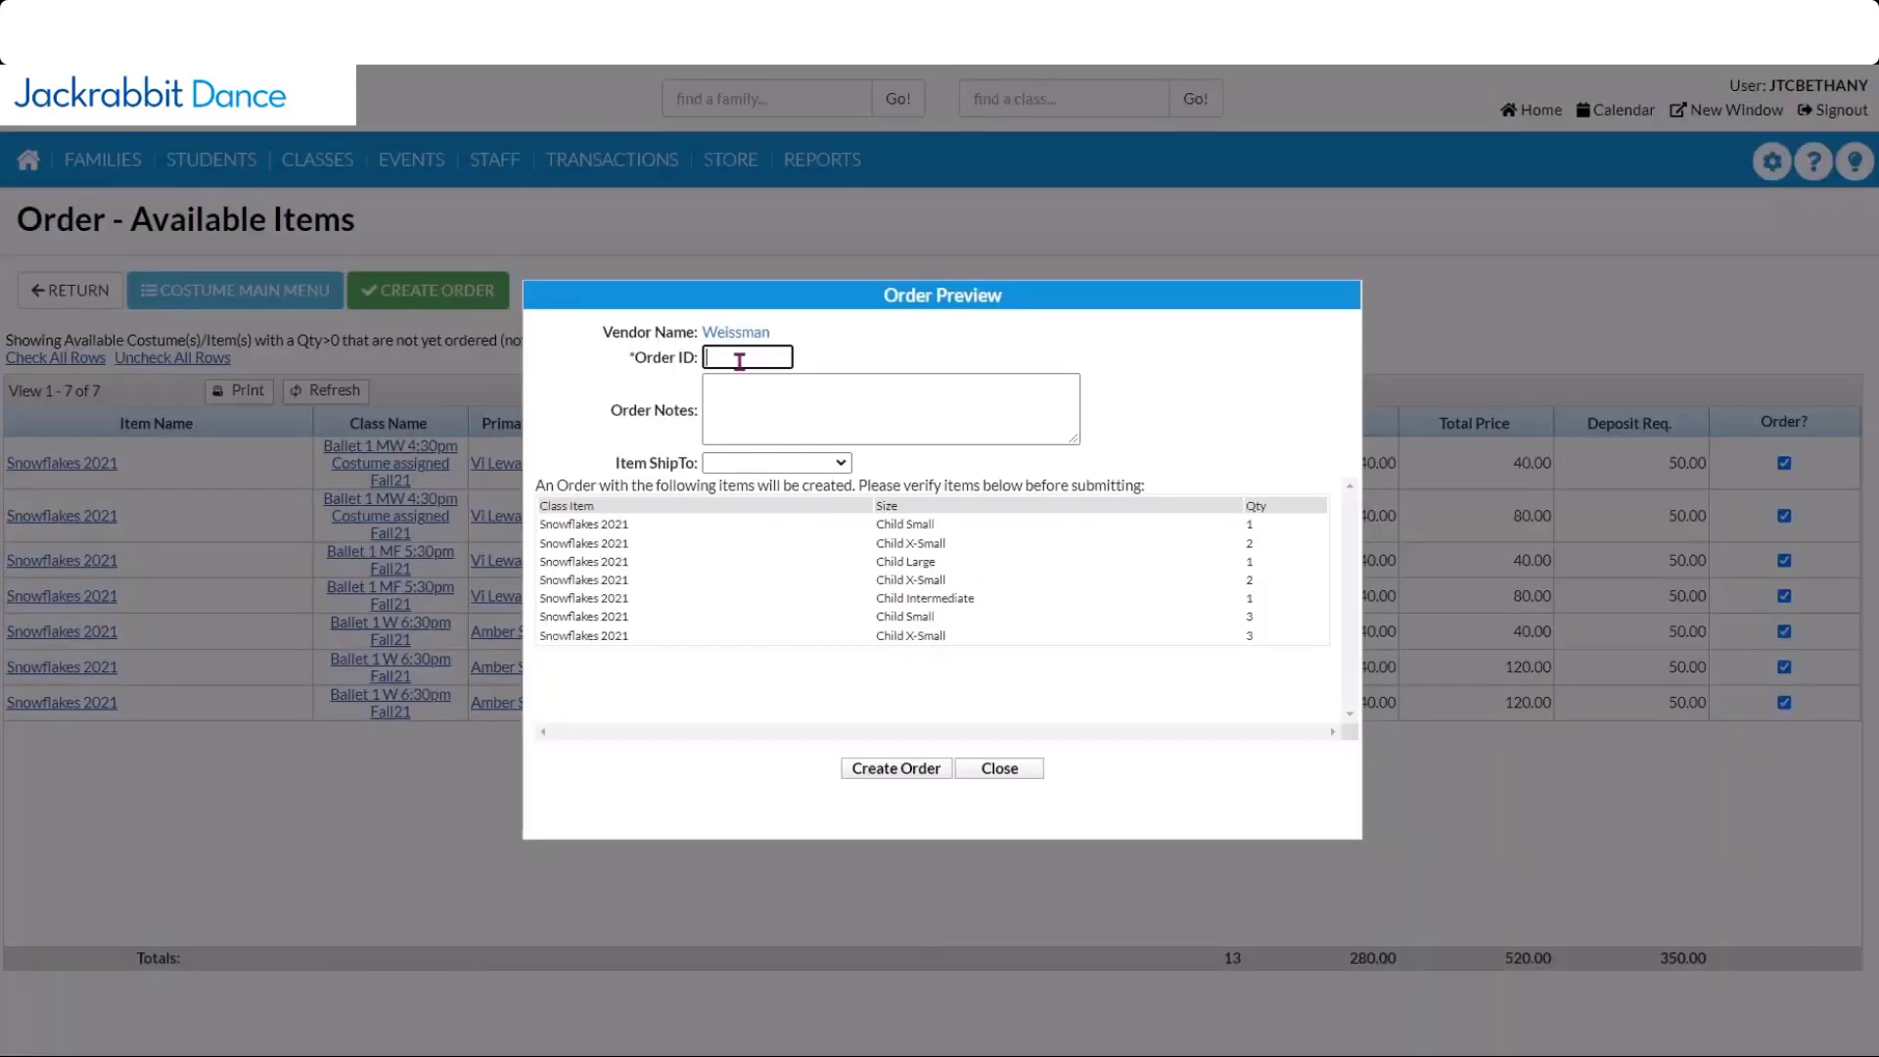
{"action": "type", "text": "W123"}
{"action": "left_click", "coordinate": [764, 393]}
{"action": "type", "text": "Balle"}
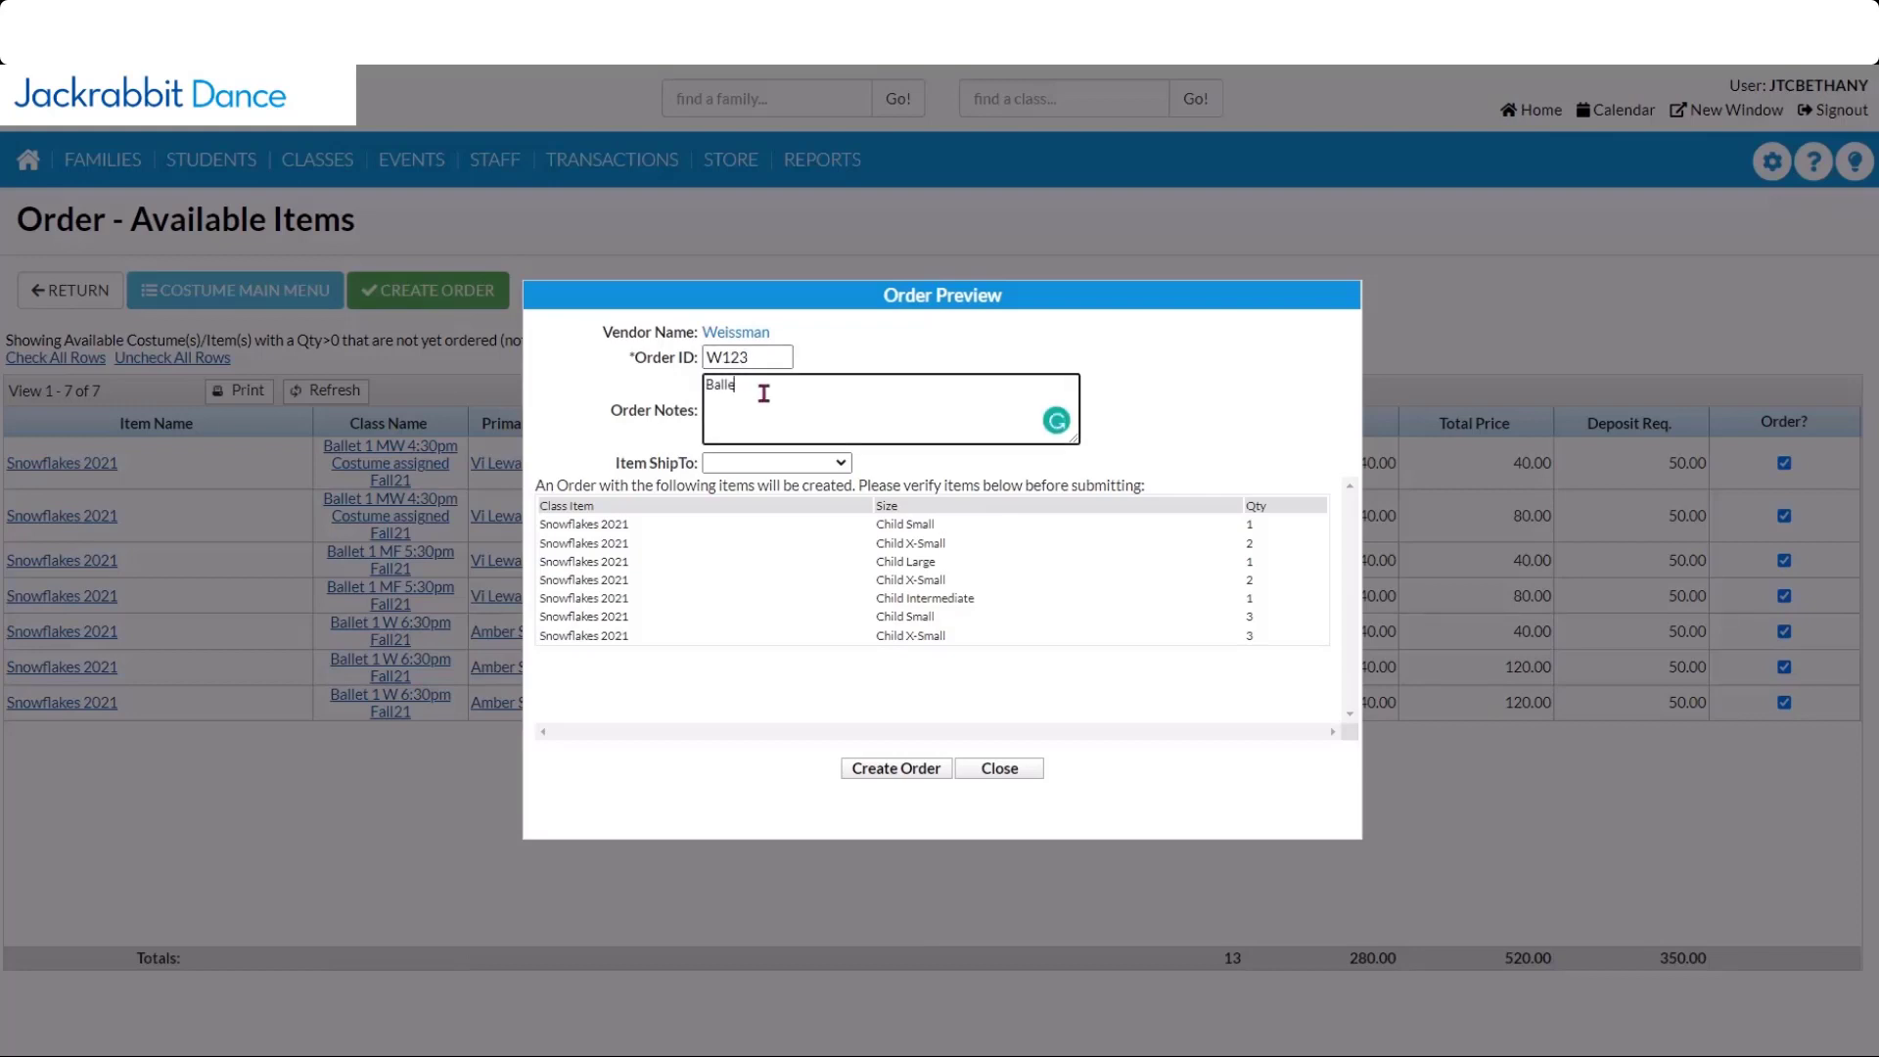
{"action": "type", "text": "t"}
{"action": "type", "text": " 1"}
{"action": "type", "text": " Coder"}
{"action": "left_click", "coordinate": [750, 468]}
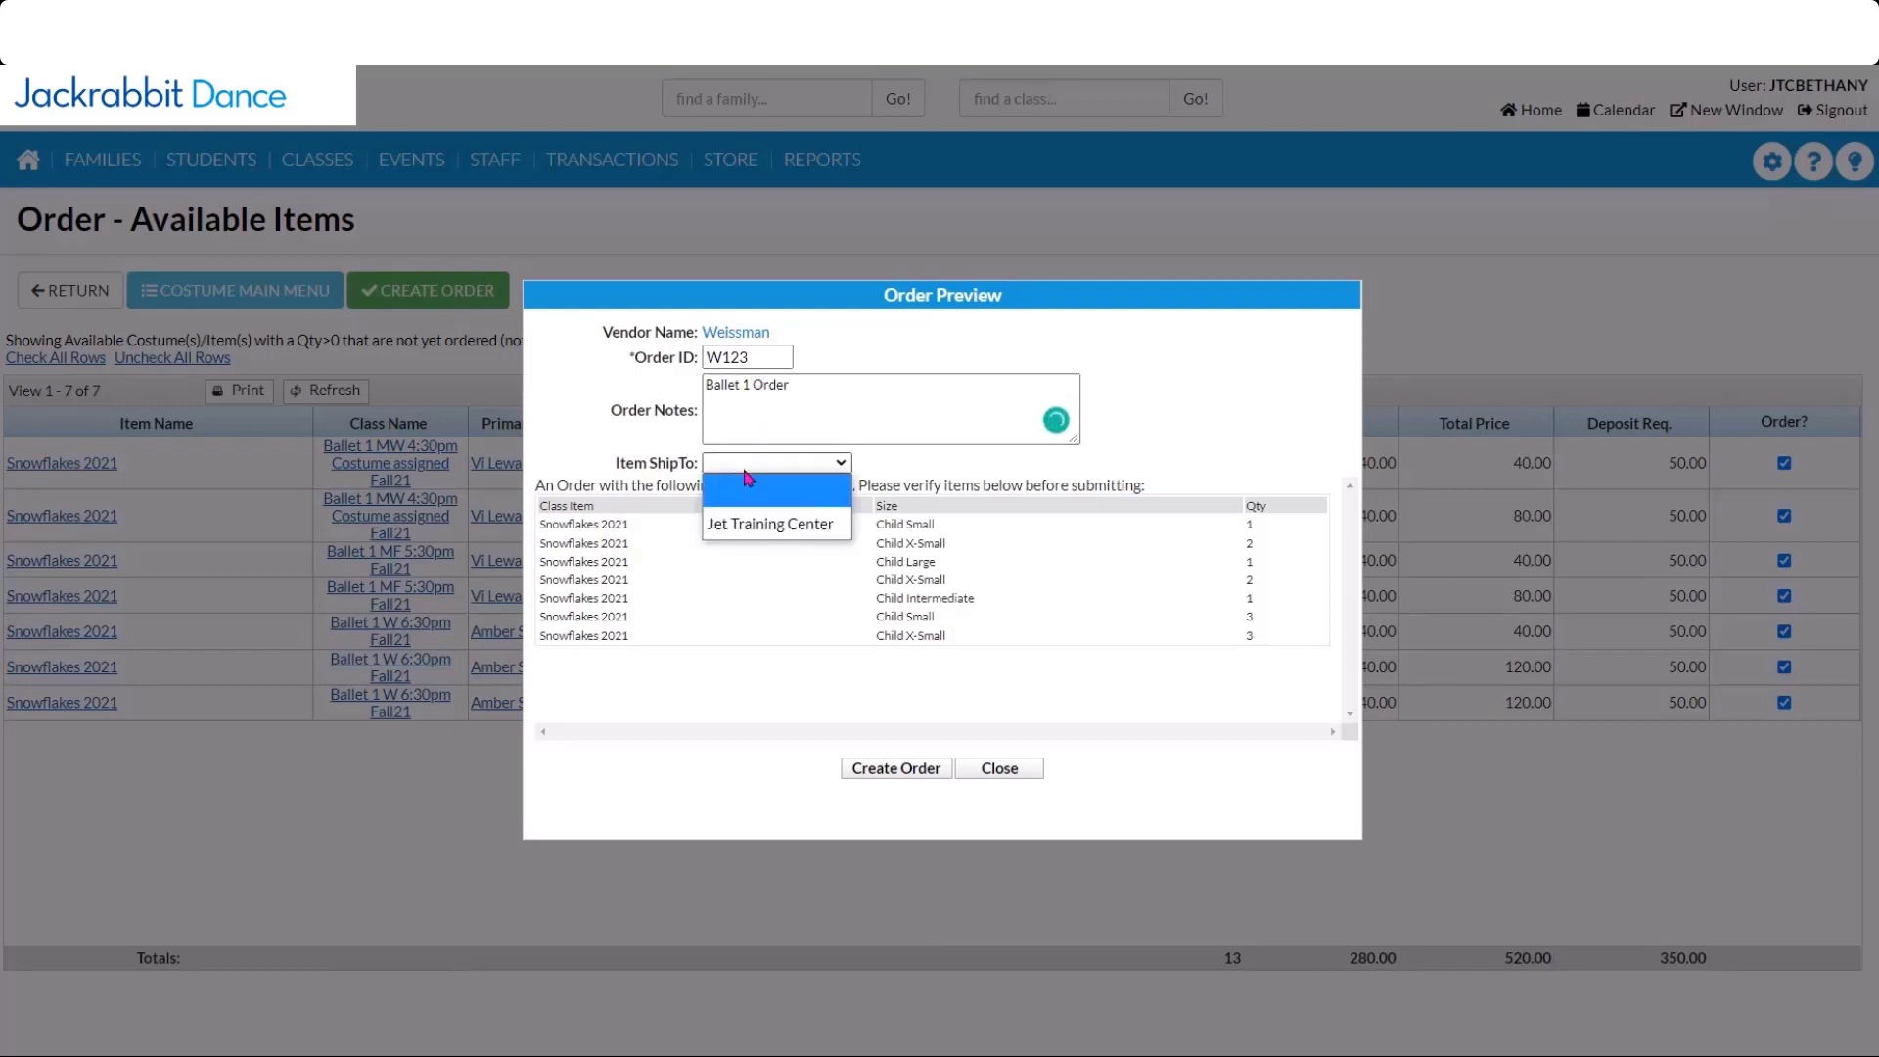
{"action": "left_click", "coordinate": [725, 528]}
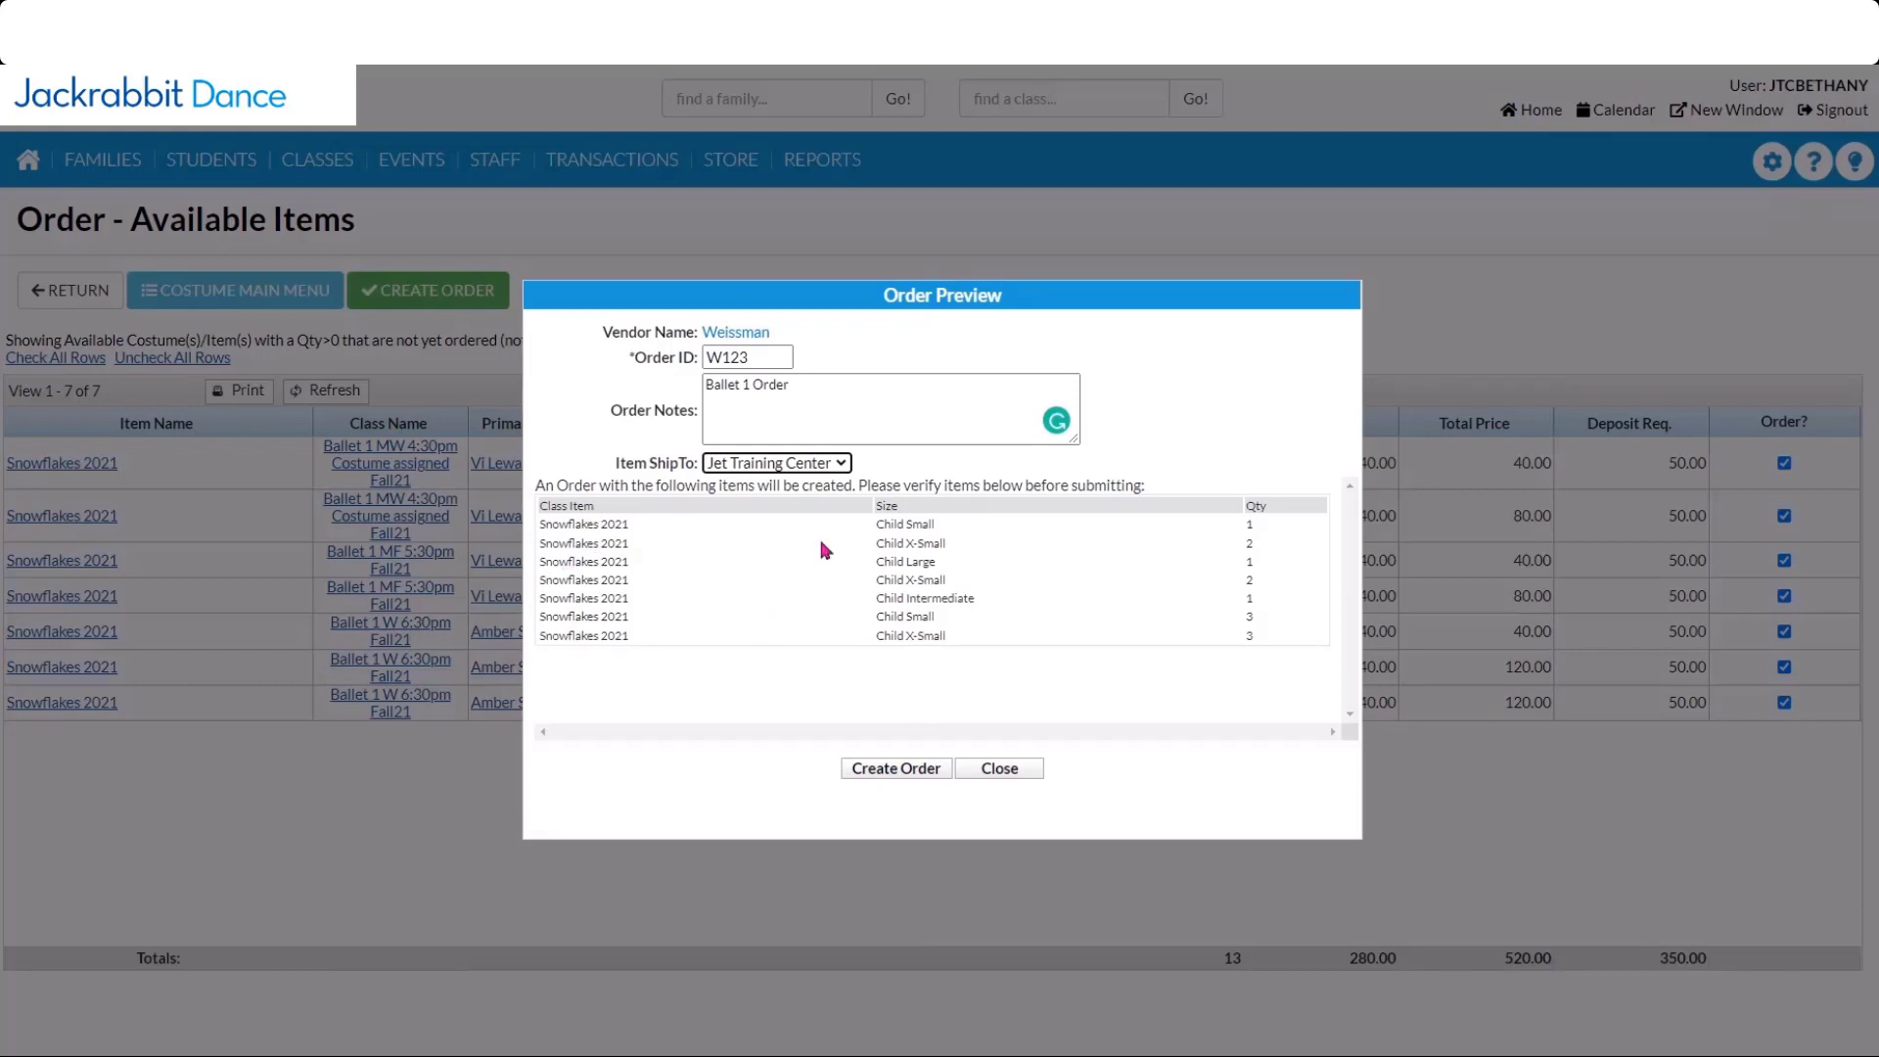
{"action": "left_click", "coordinate": [884, 769]}
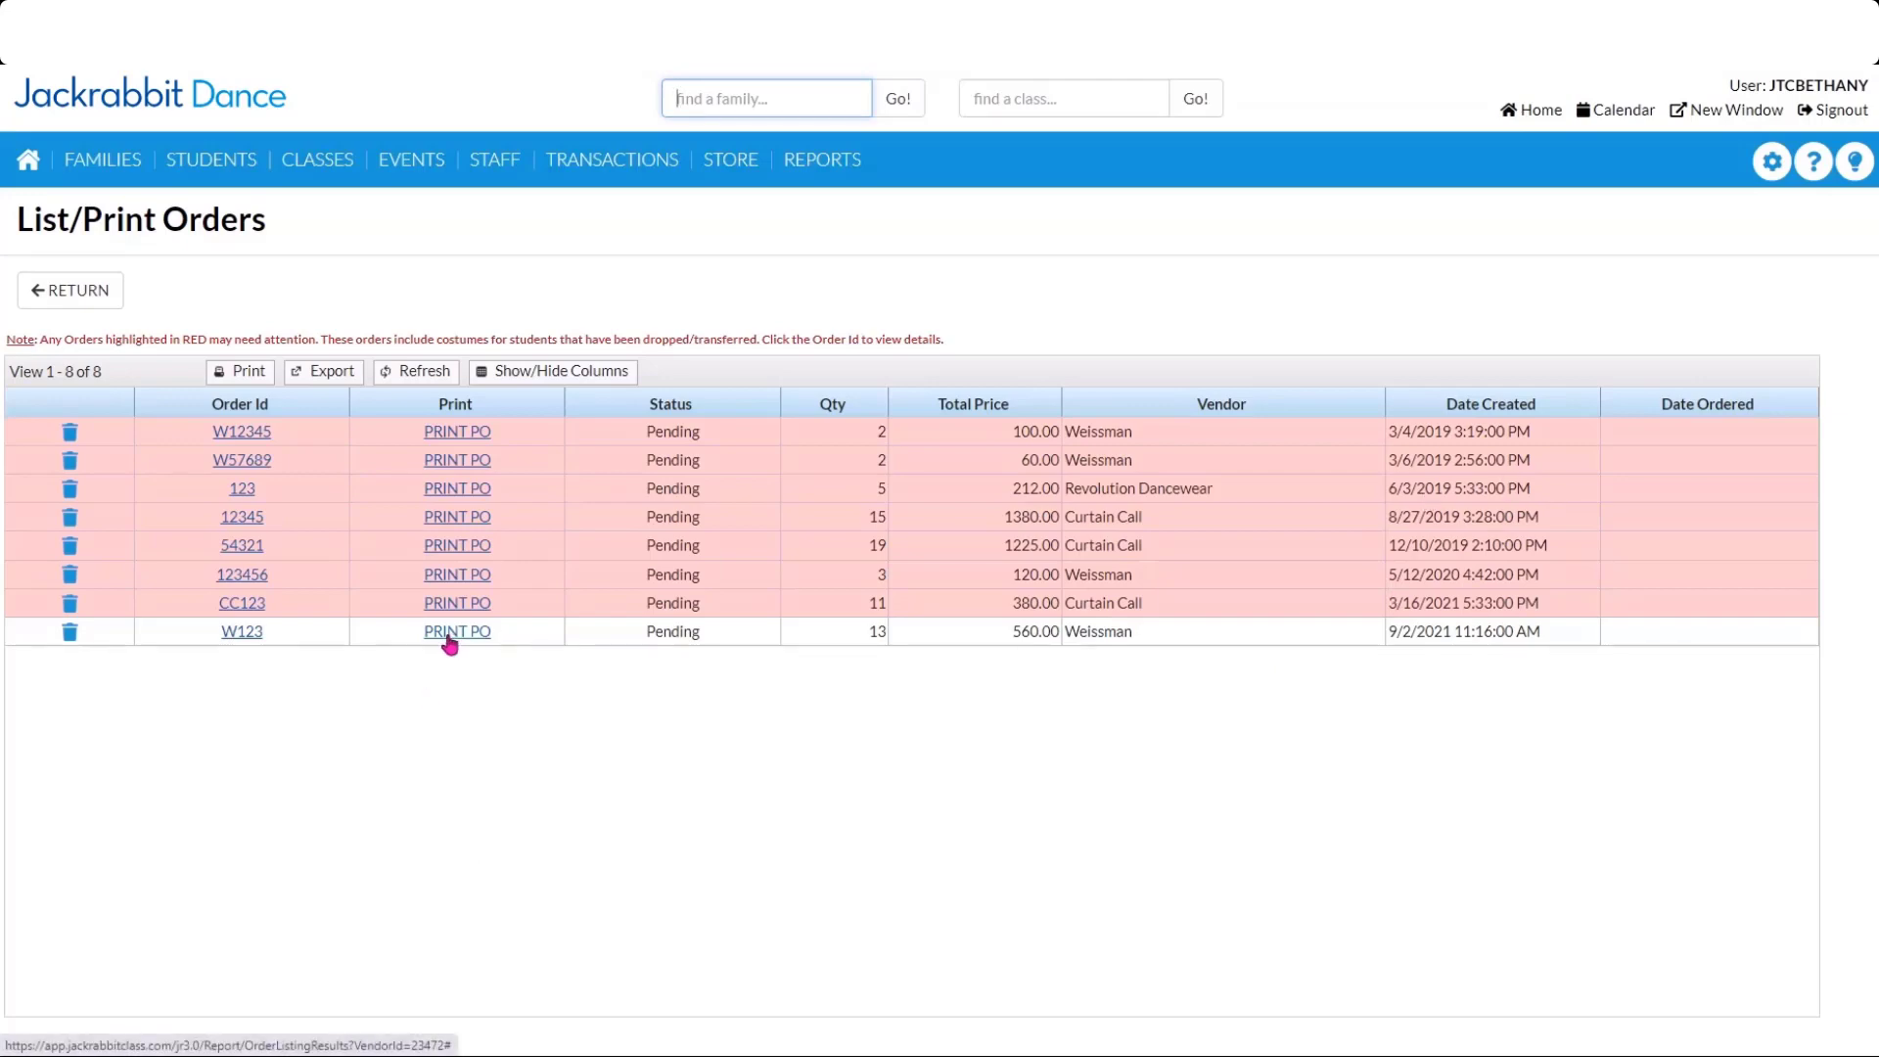
View the new Weissman order's purchase order for printing, and list all costume orders again without filter criteria.
{"action": "left_click", "coordinate": [451, 636]}
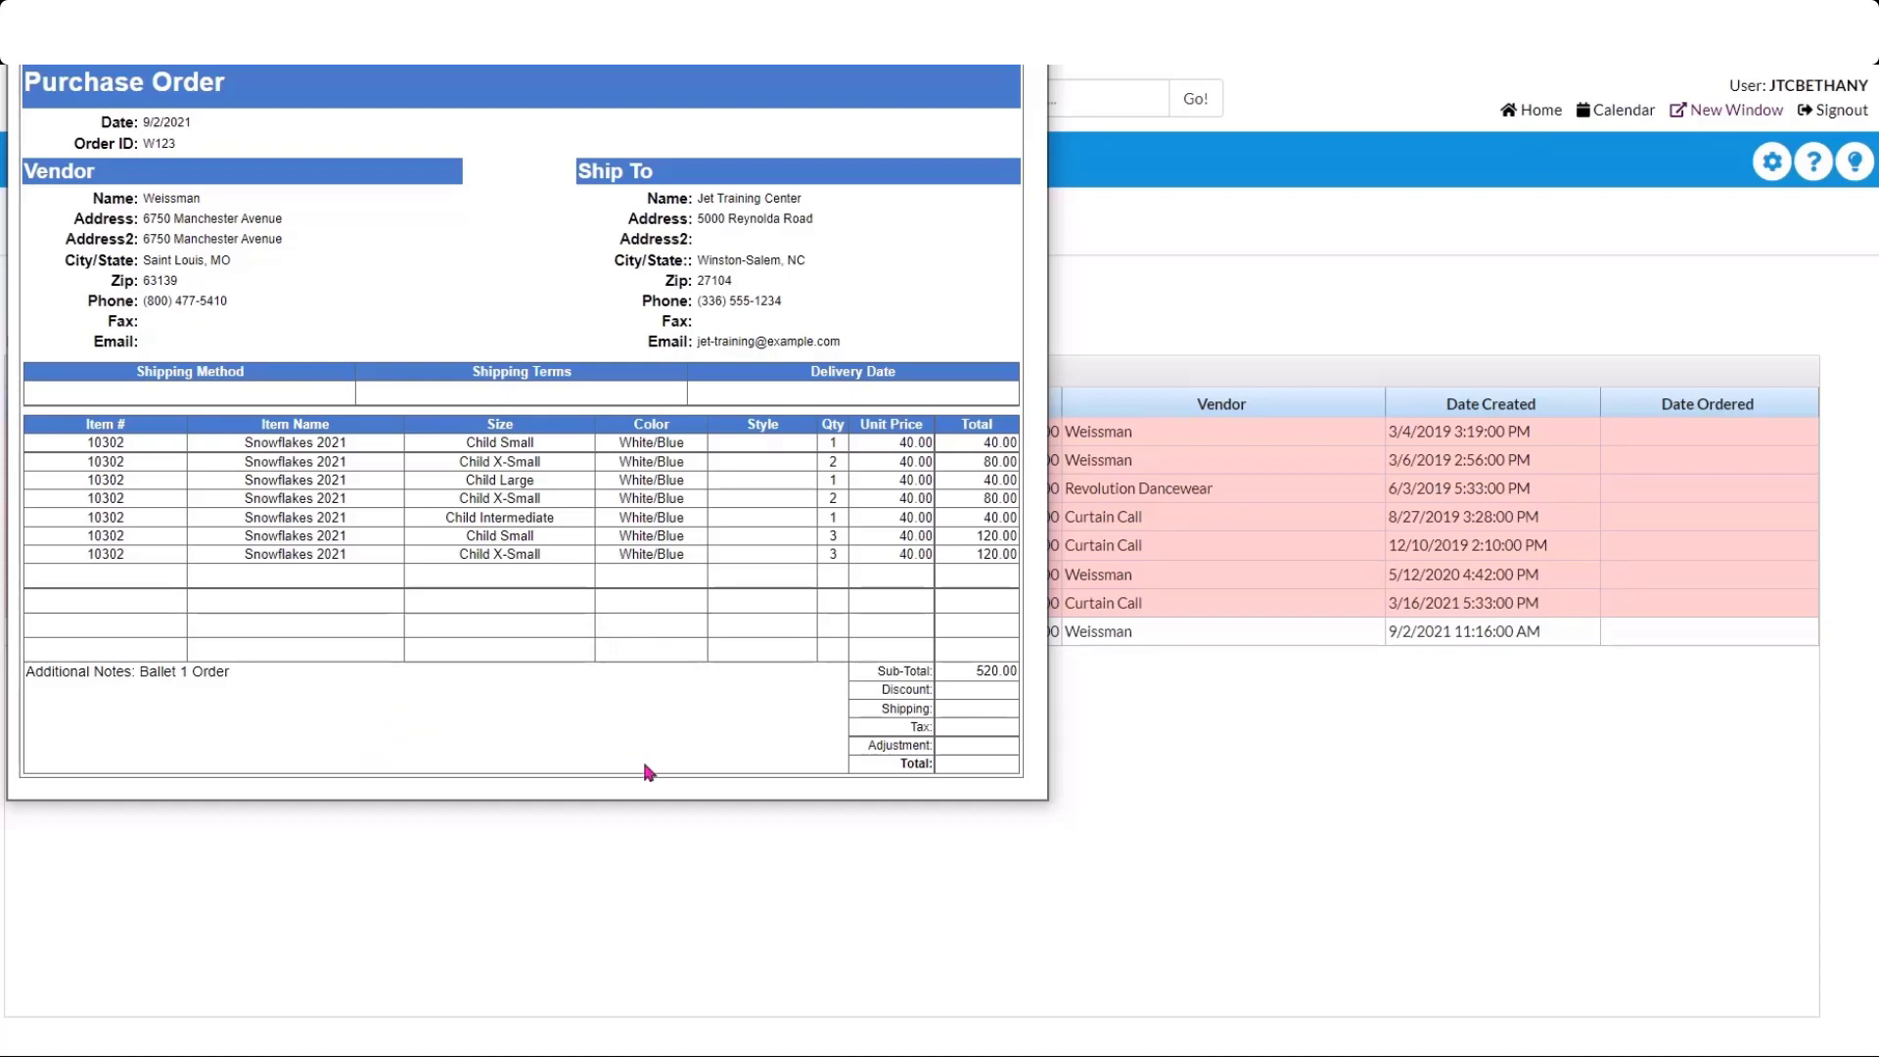
{"action": "key", "text": "ctrl+p"}
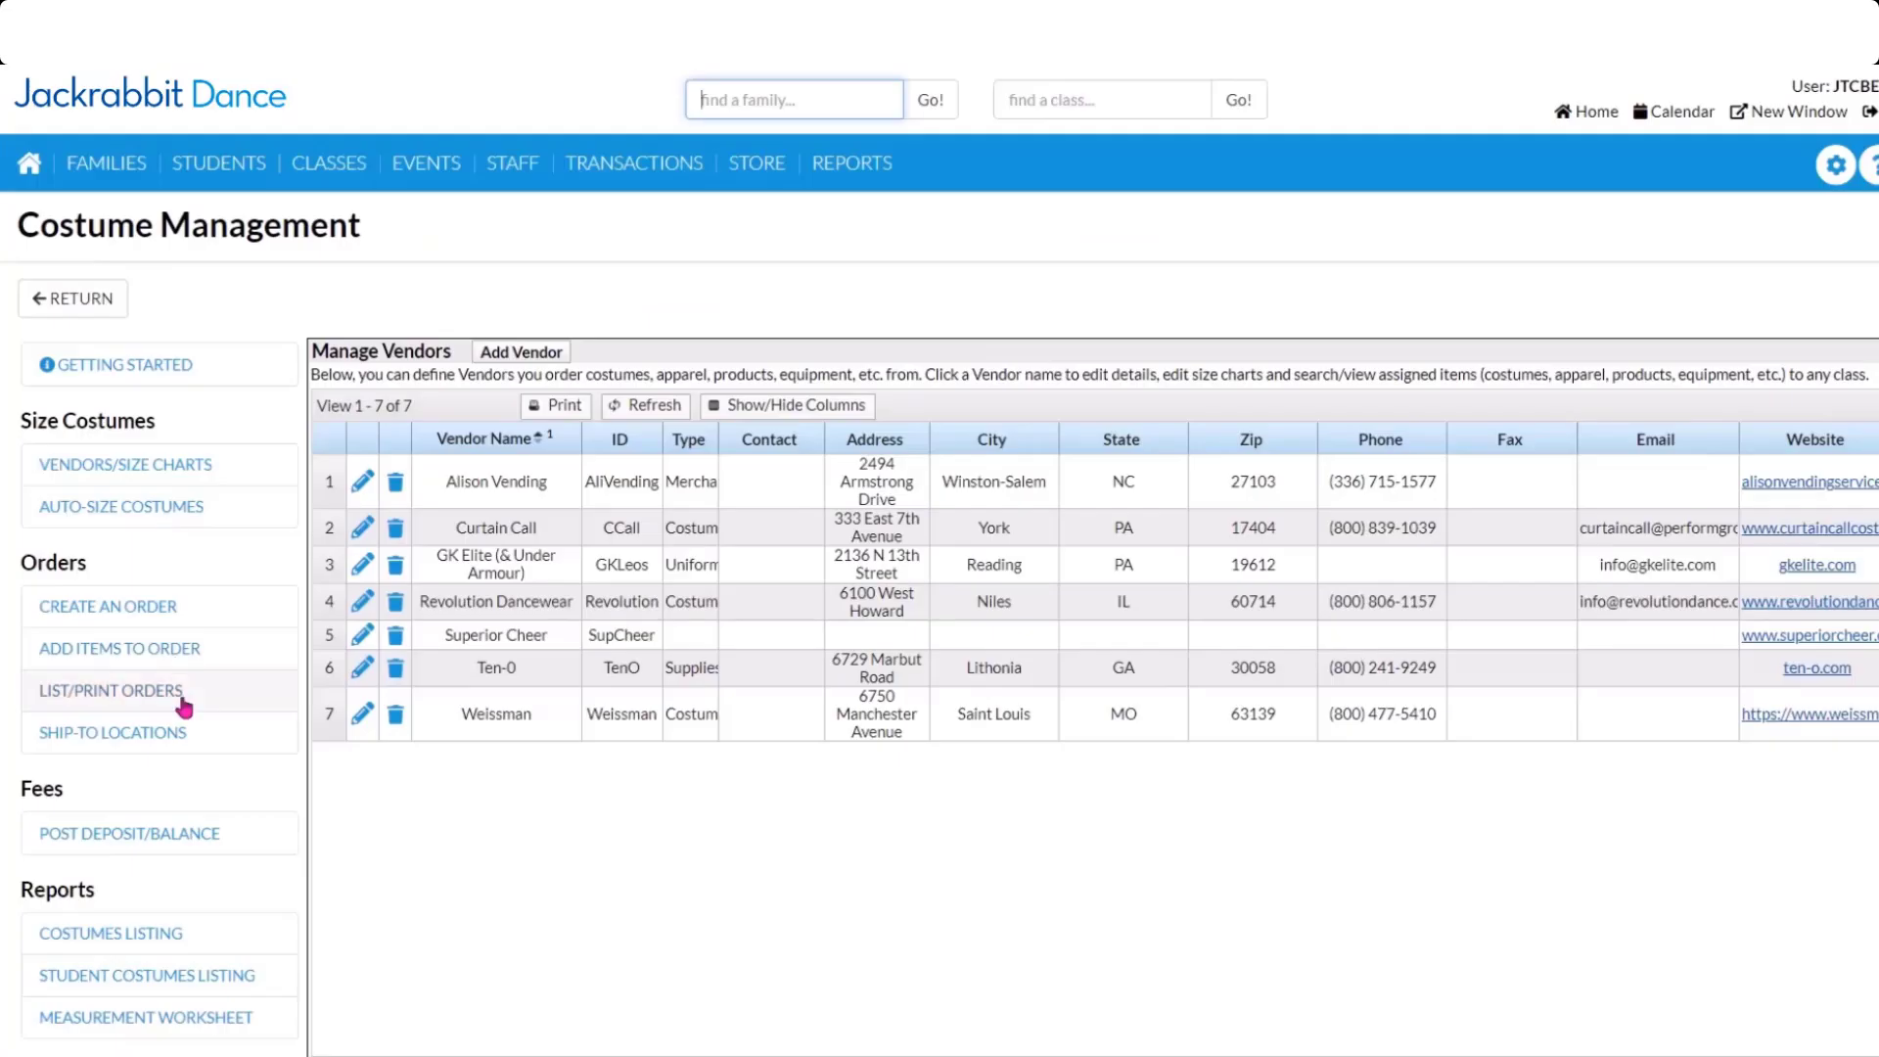
{"action": "left_click", "coordinate": [102, 733]}
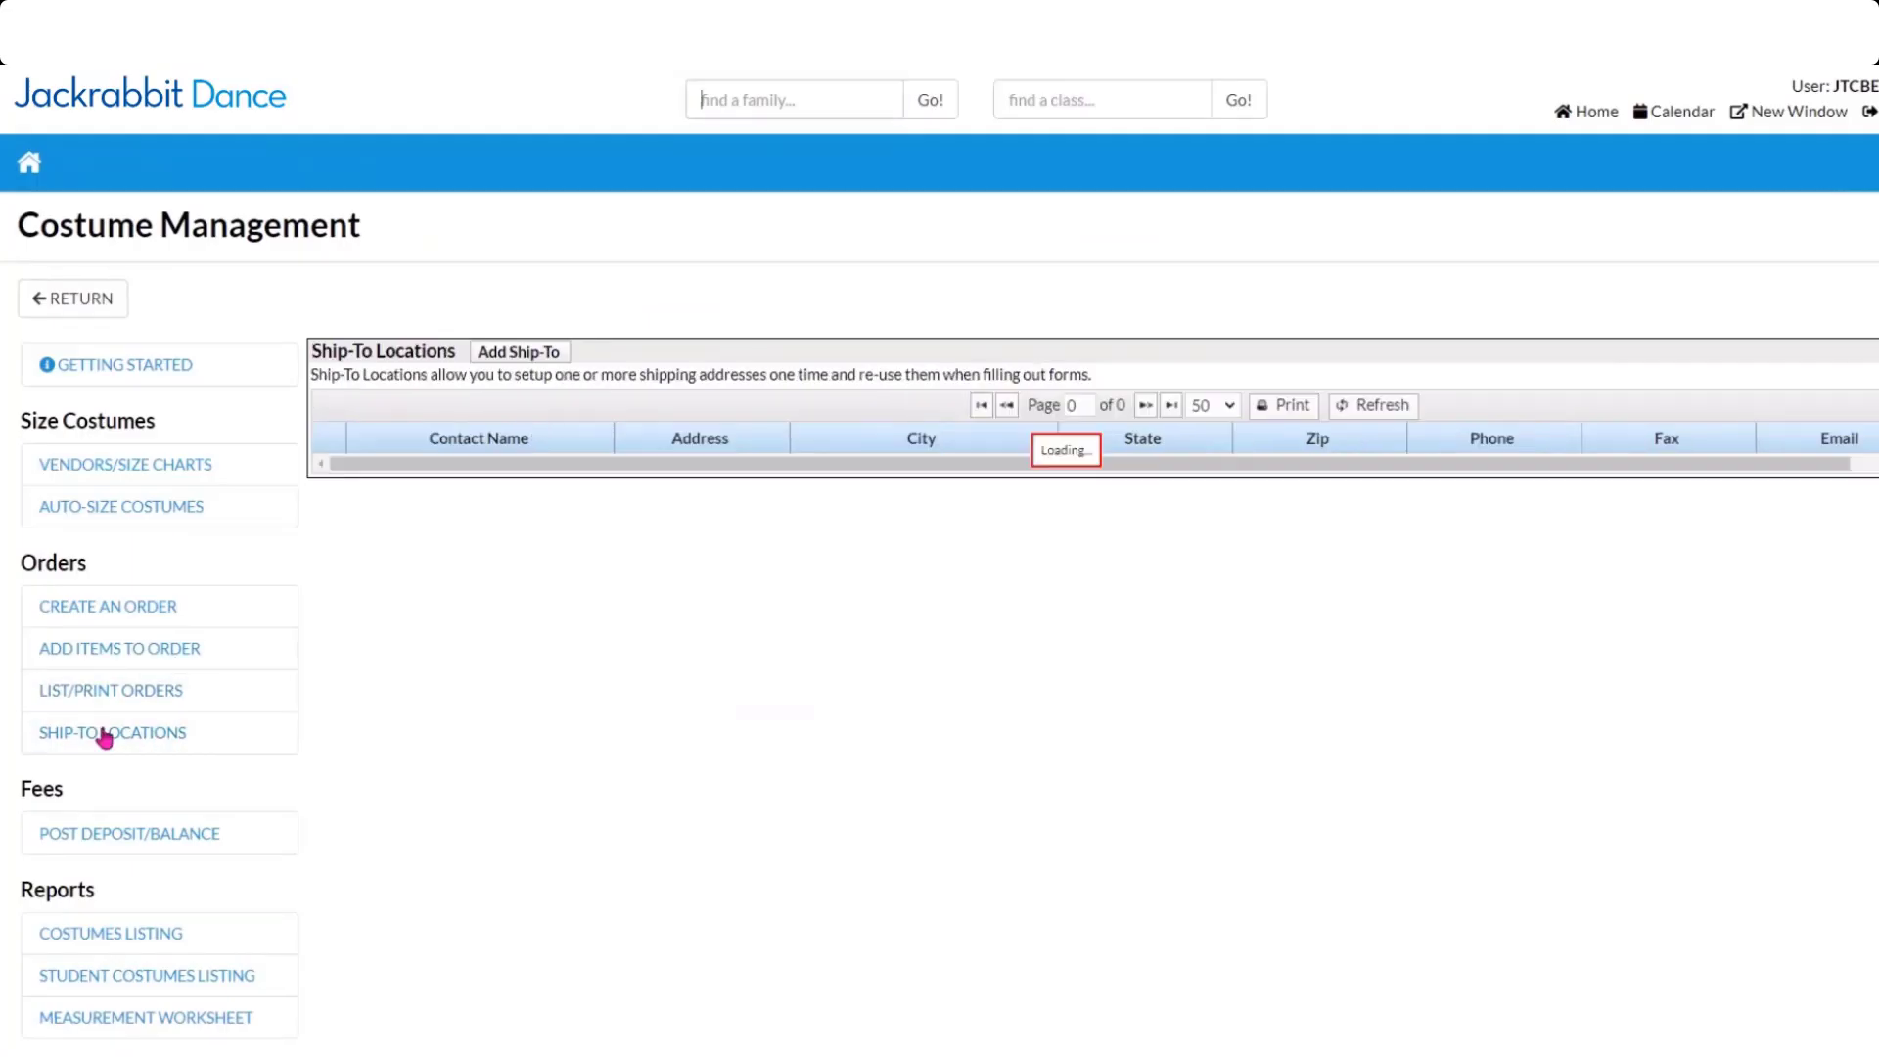
{"action": "left_click", "coordinate": [100, 693]}
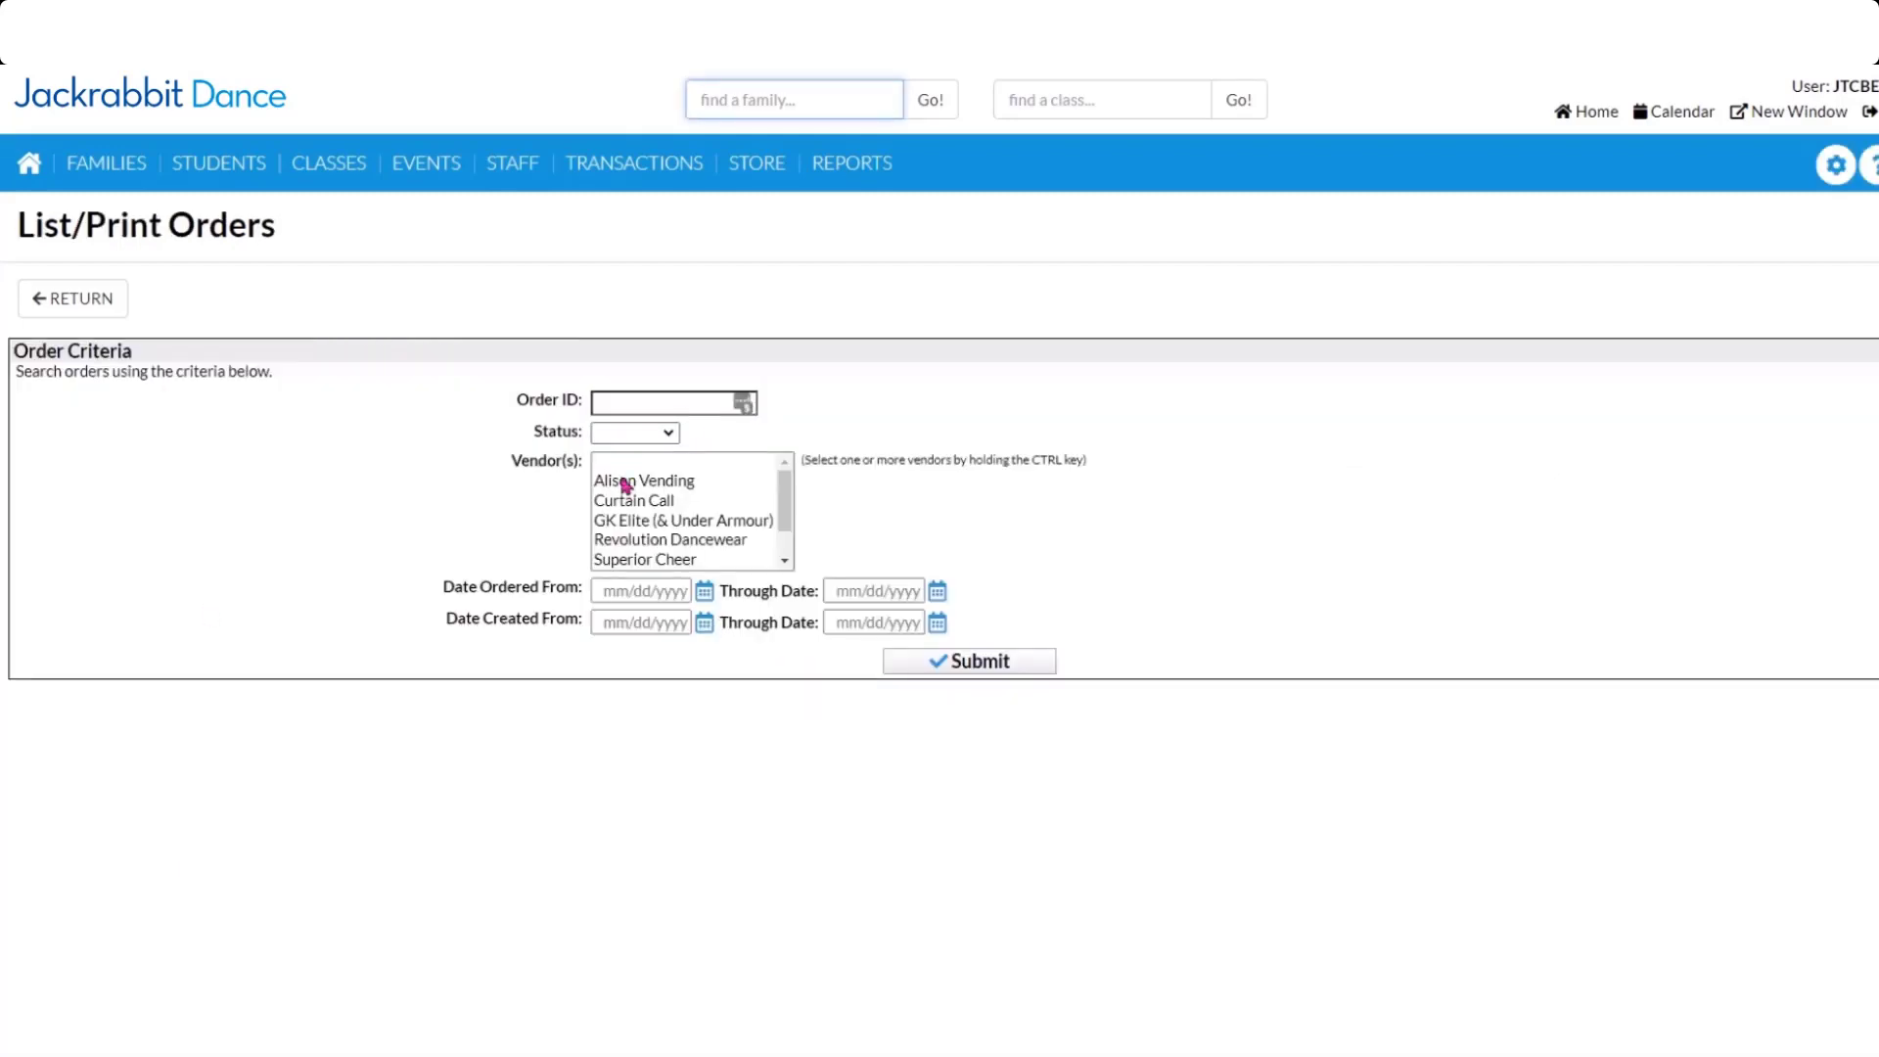
{"action": "left_click", "coordinate": [998, 663]}
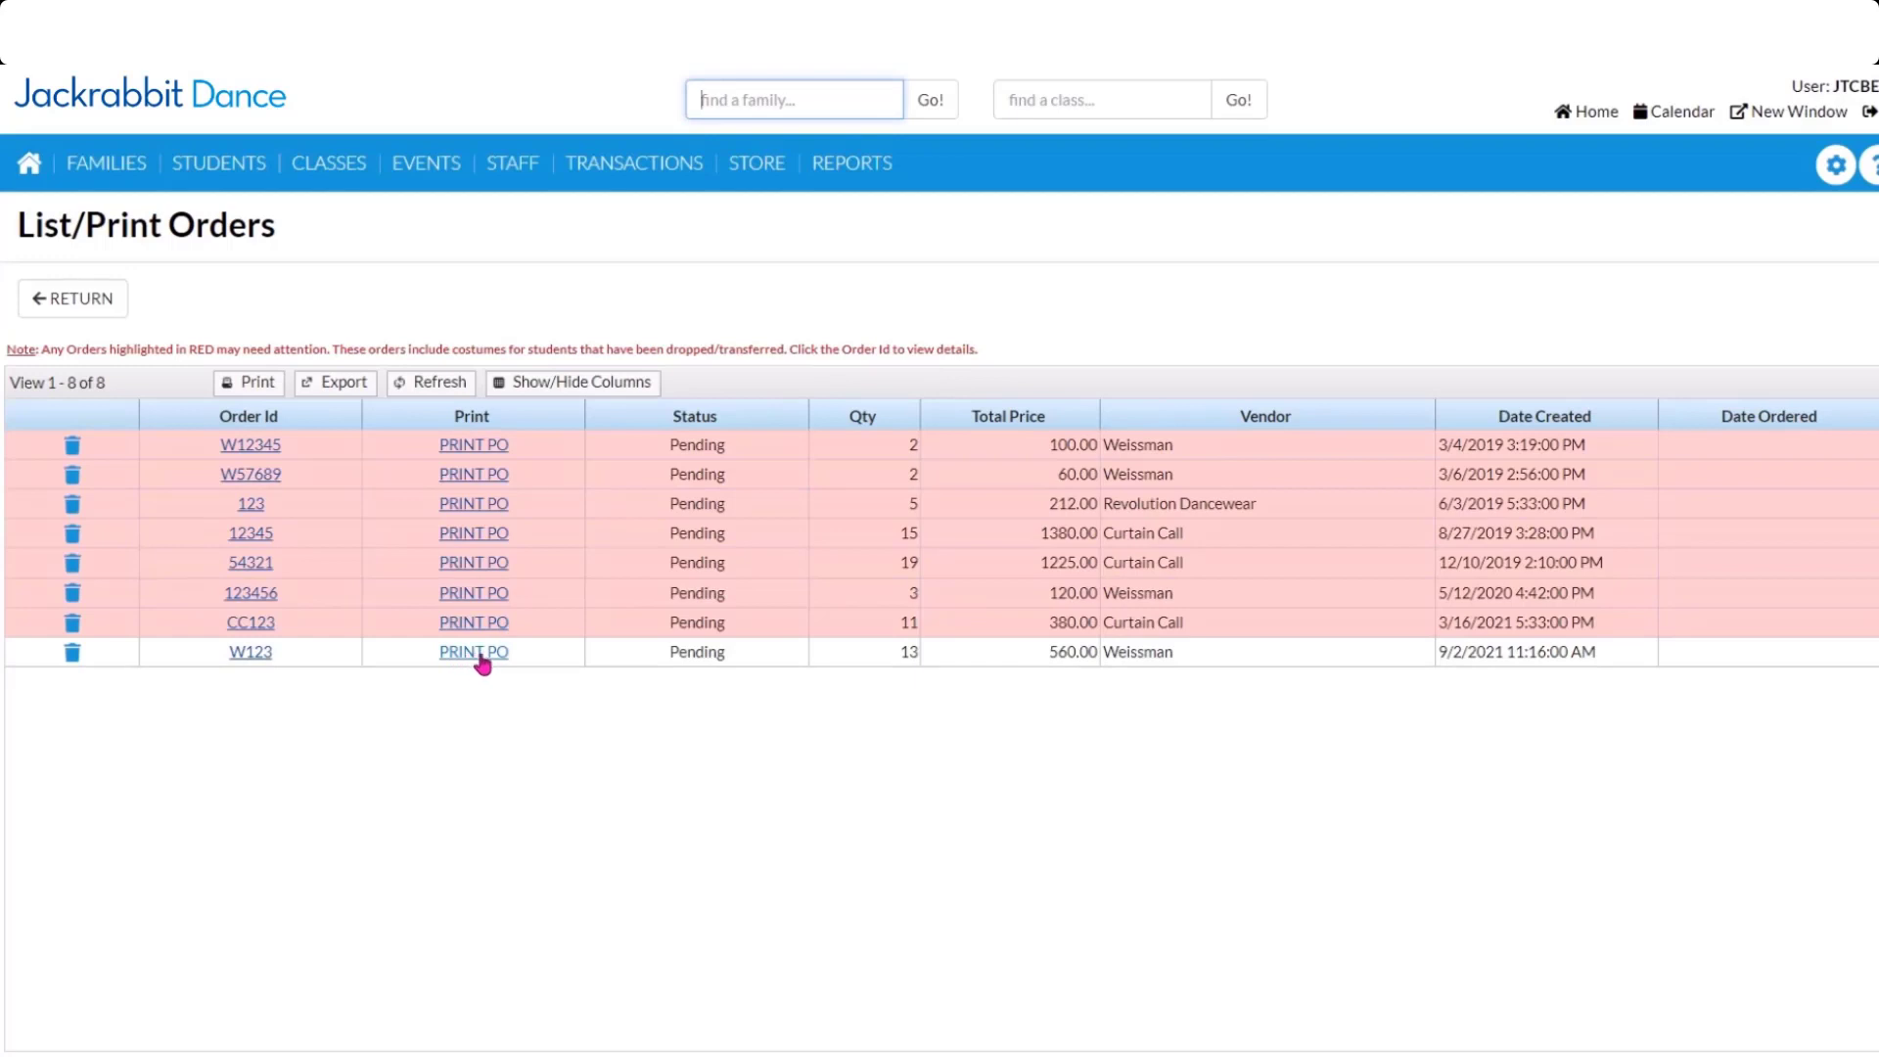
{"action": "left_click", "coordinate": [71, 298]}
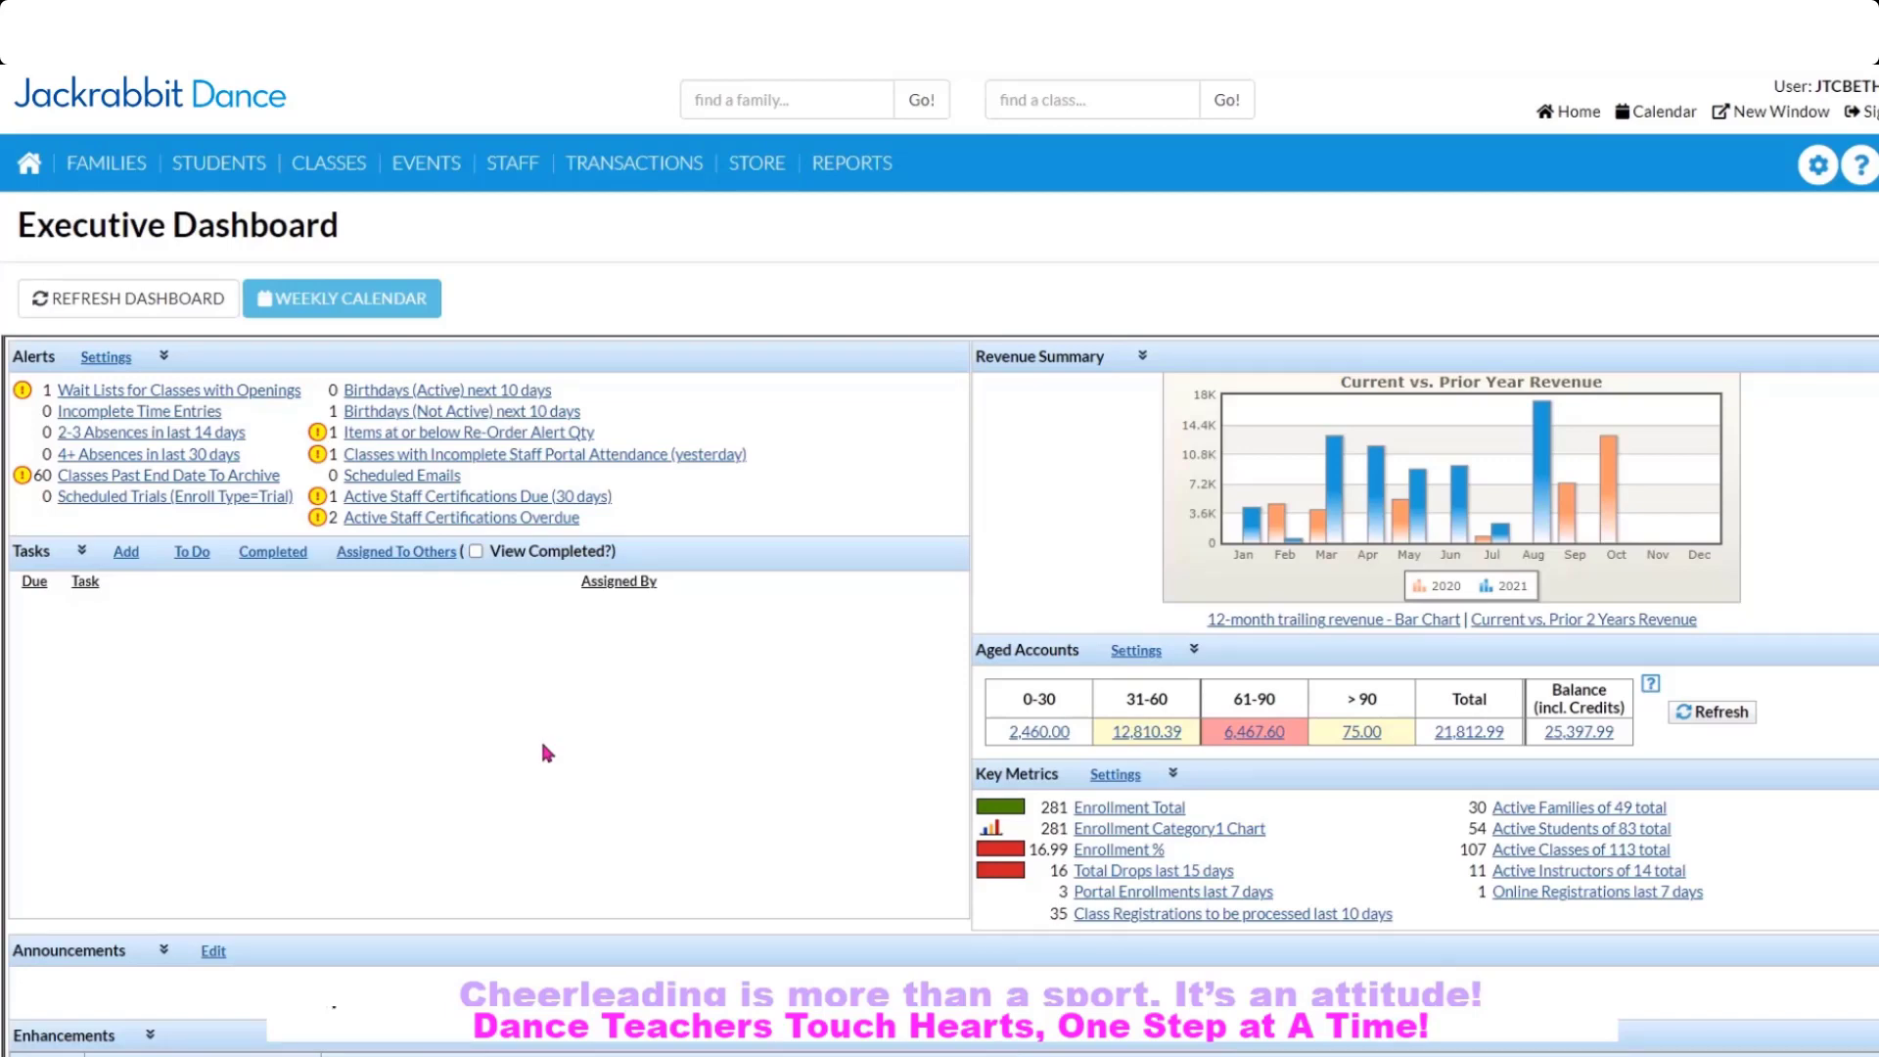
Run the Measurement Worksheet from the student reports with the default criteria, and close it after viewing.
{"action": "mouse_move", "coordinate": [241, 172]}
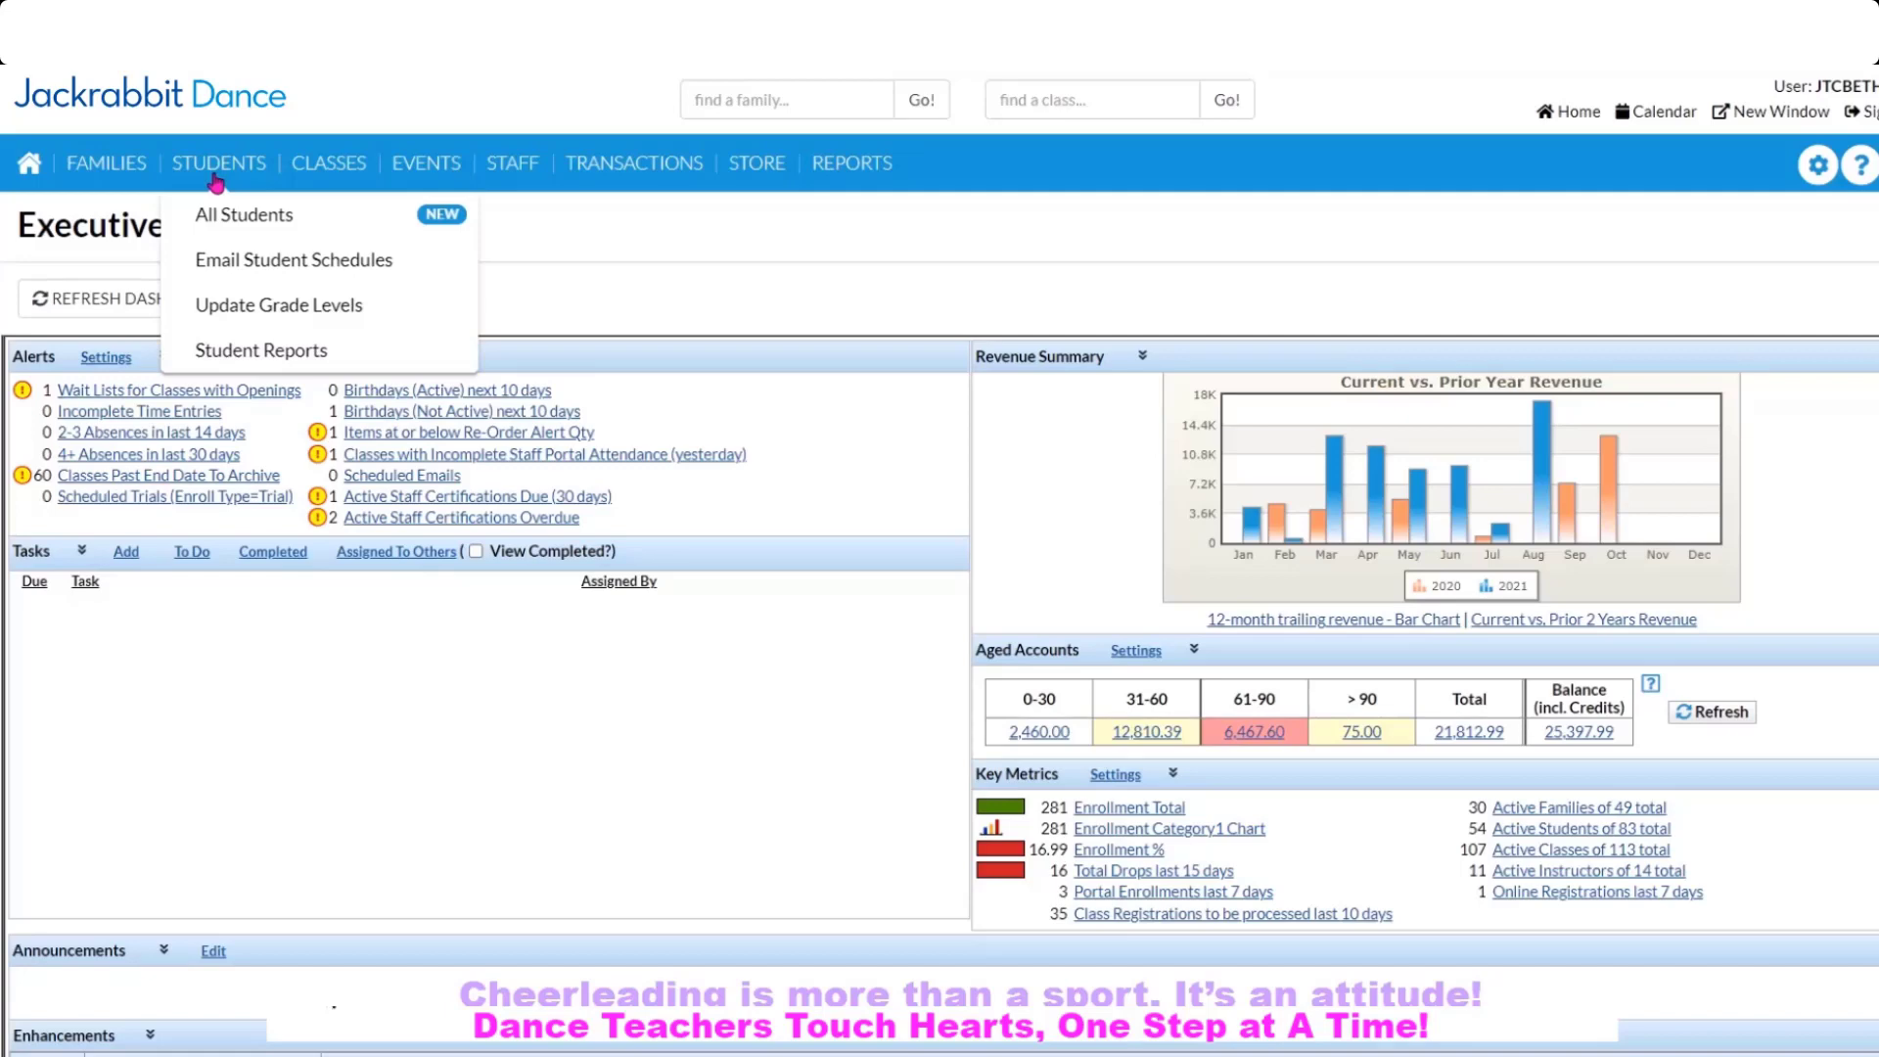
{"action": "left_click", "coordinate": [261, 359]}
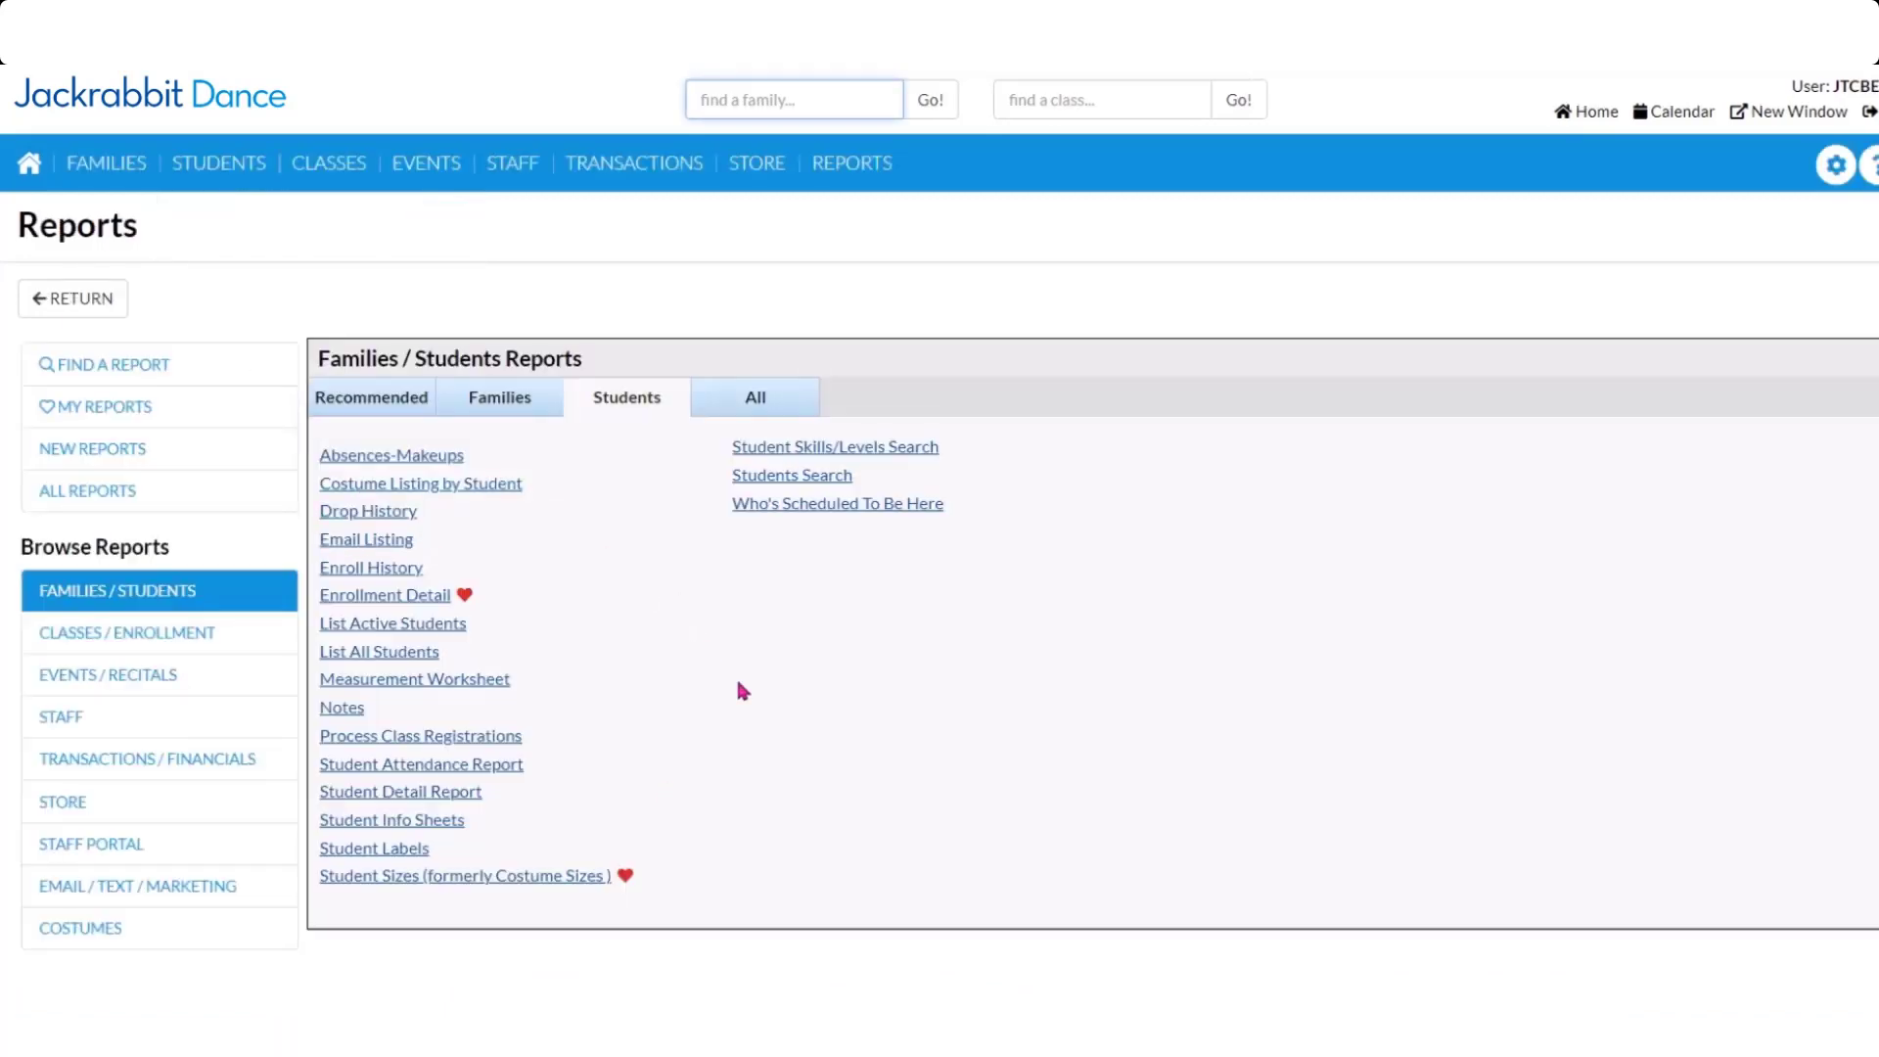
{"action": "mouse_move", "coordinate": [369, 885]}
{"action": "mouse_move", "coordinate": [429, 692]}
{"action": "mouse_move", "coordinate": [501, 886]}
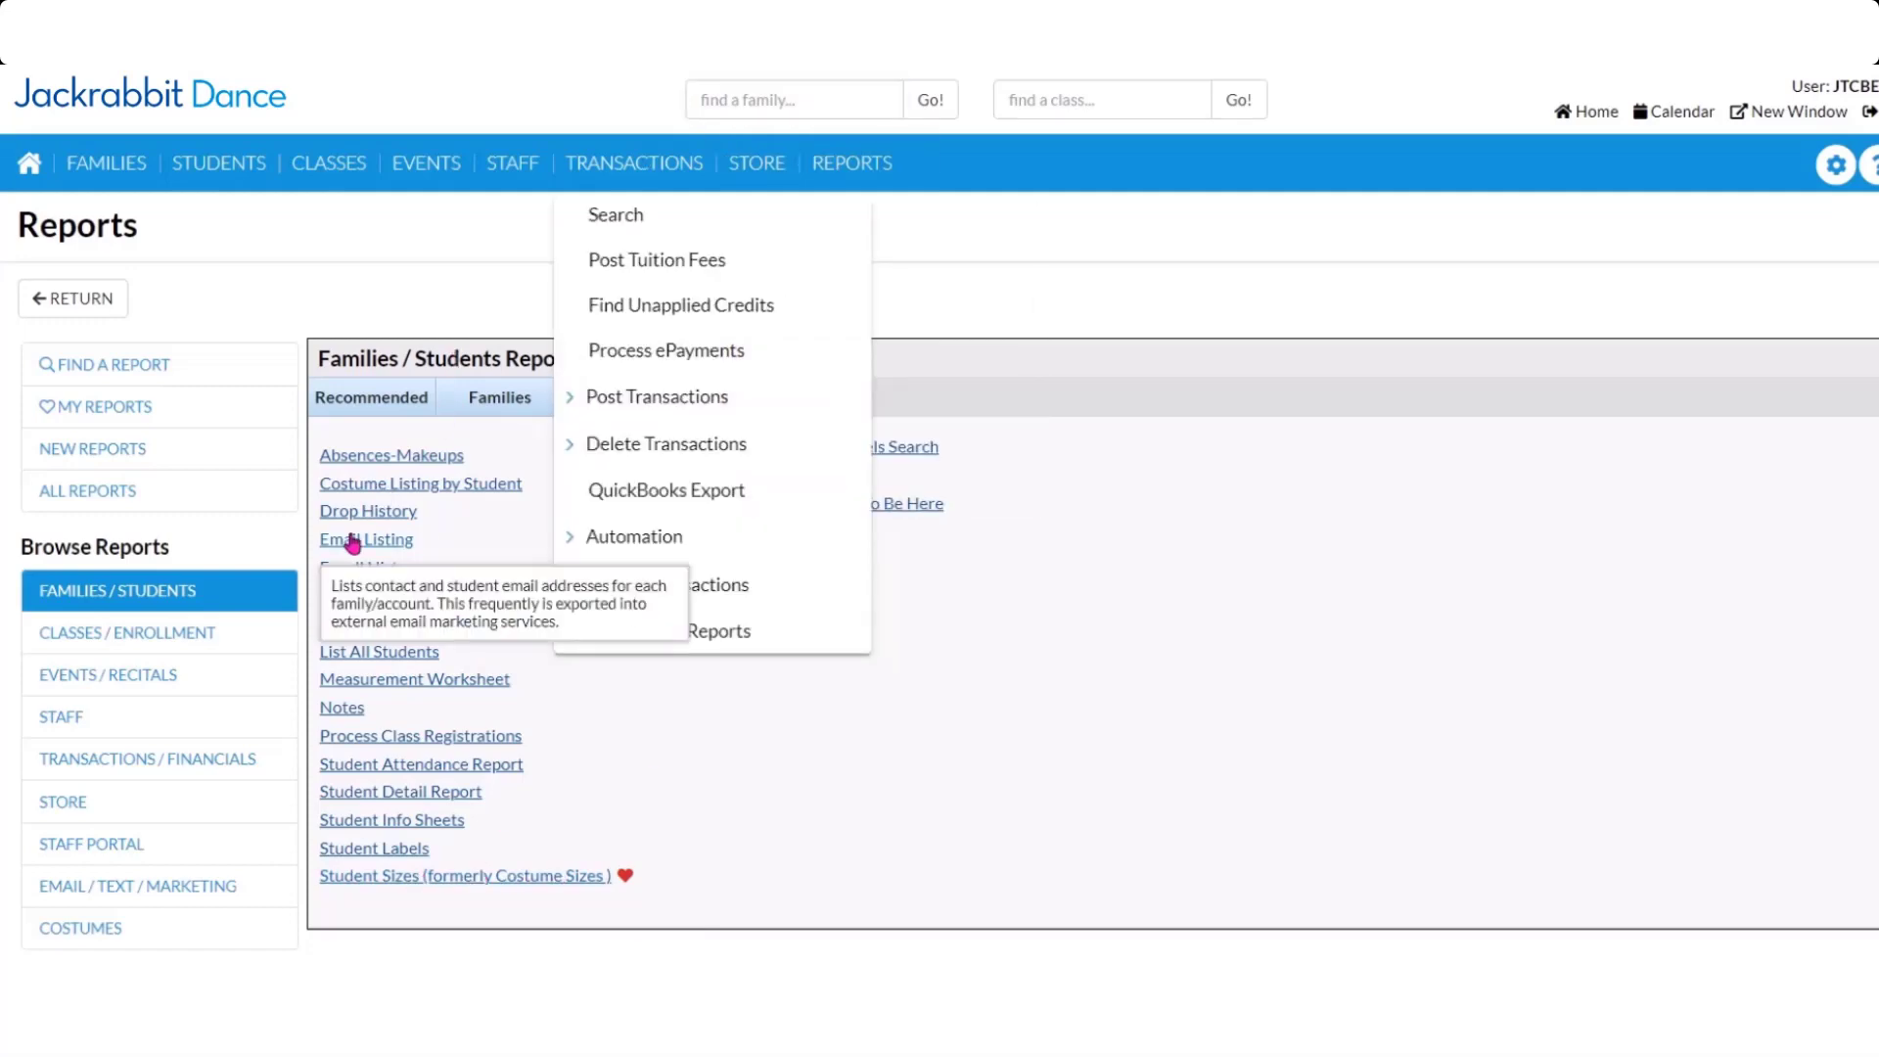
{"action": "mouse_move", "coordinate": [342, 499]}
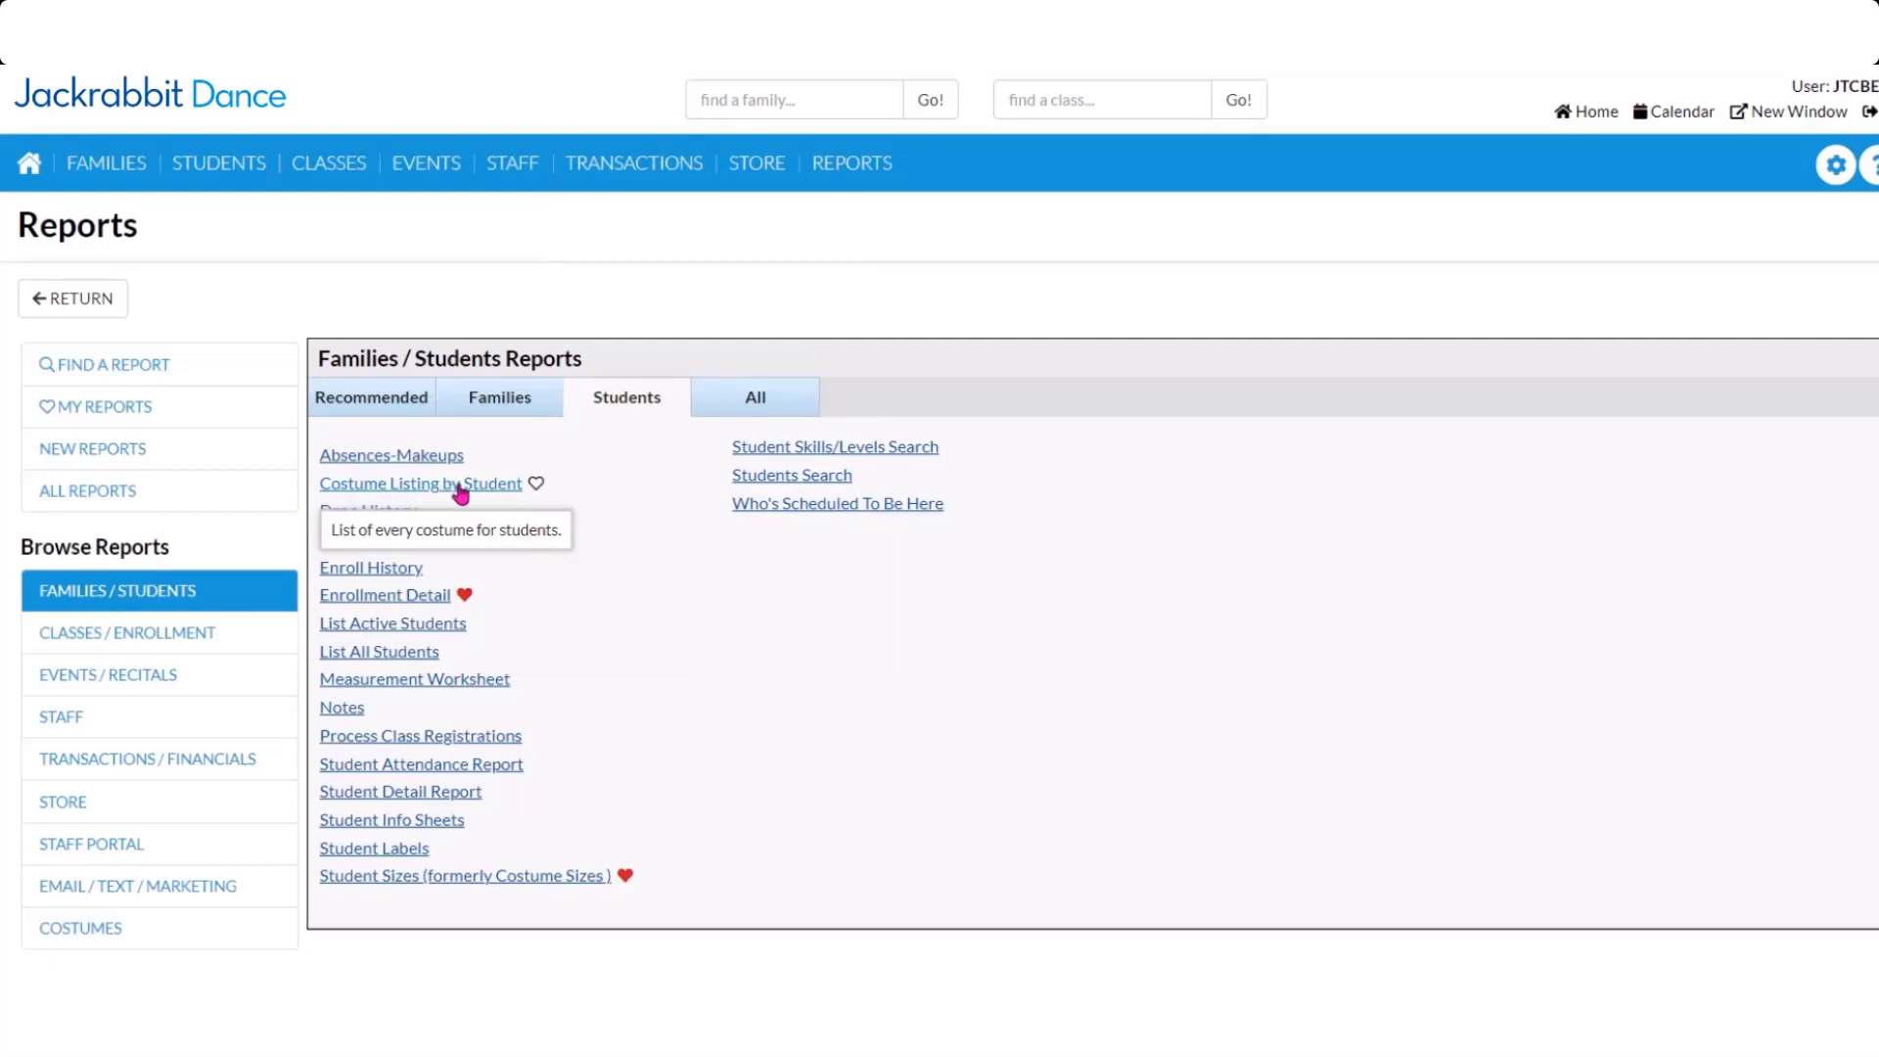
{"action": "left_click", "coordinate": [404, 683]}
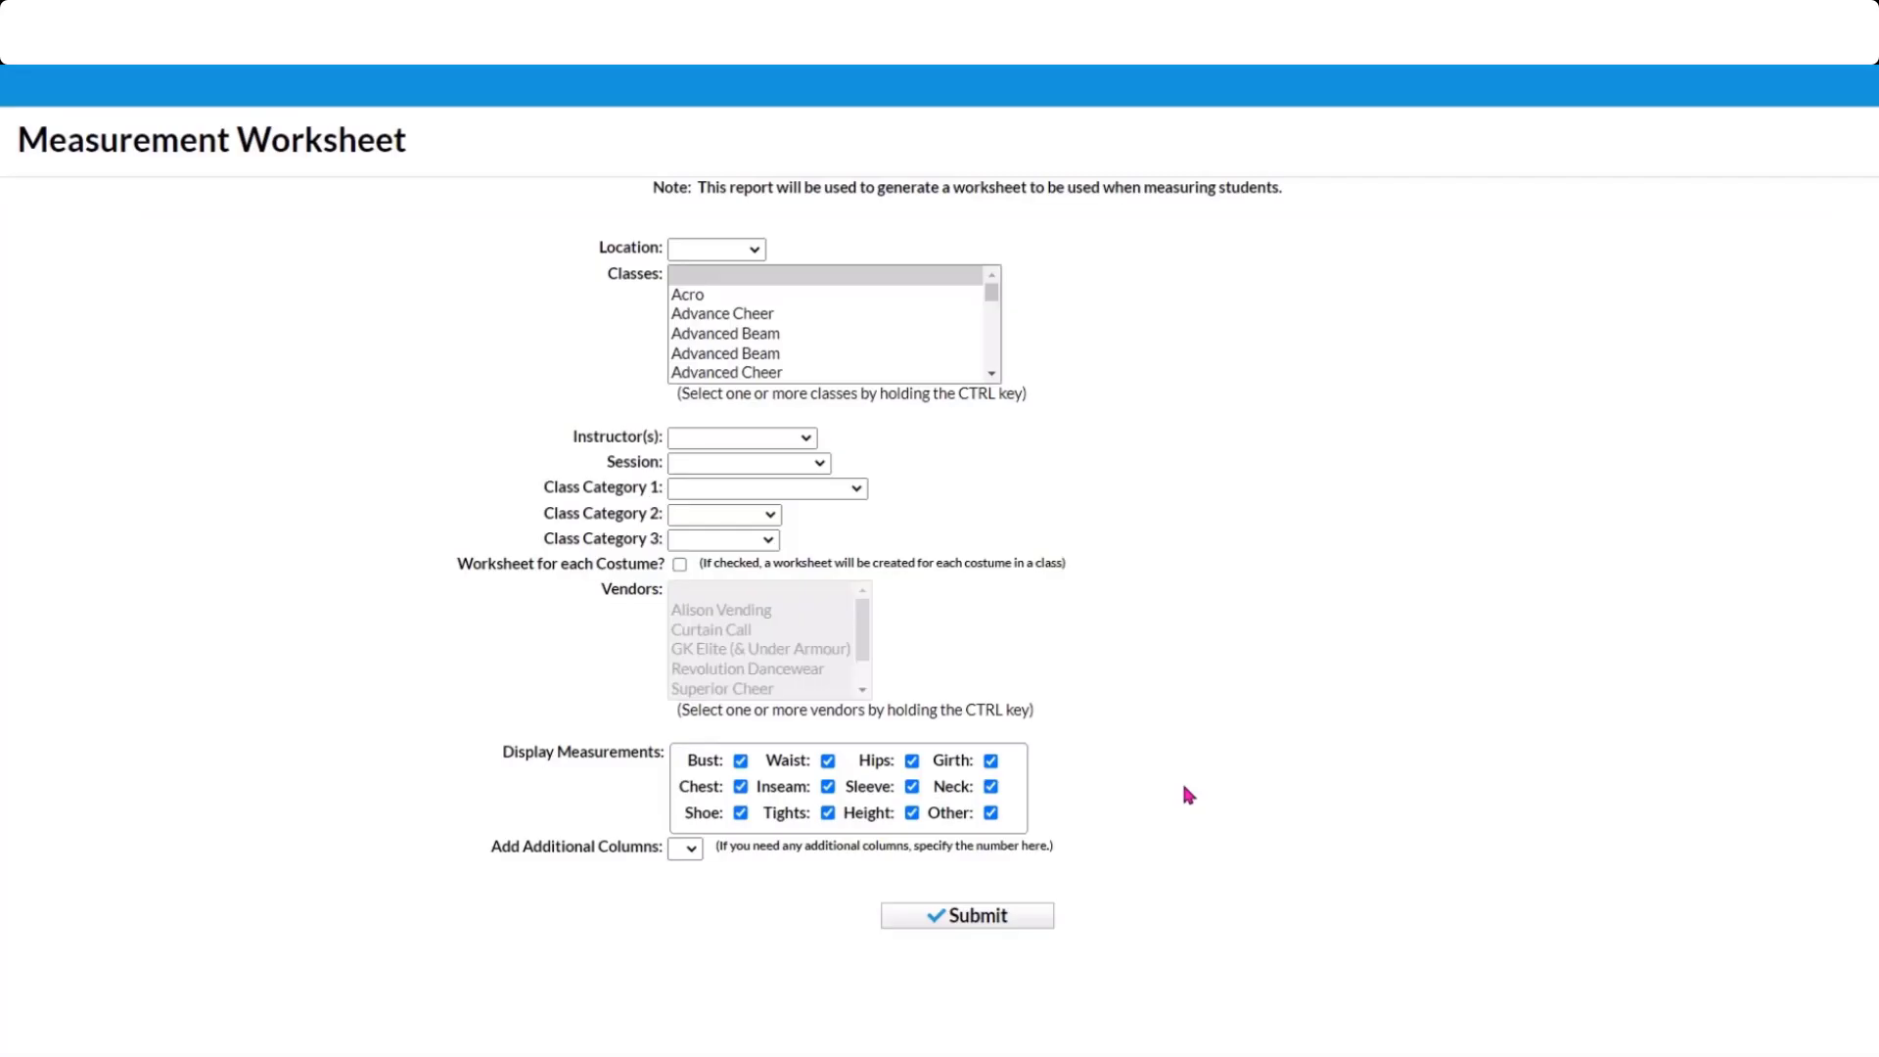
{"action": "left_click", "coordinate": [965, 914]}
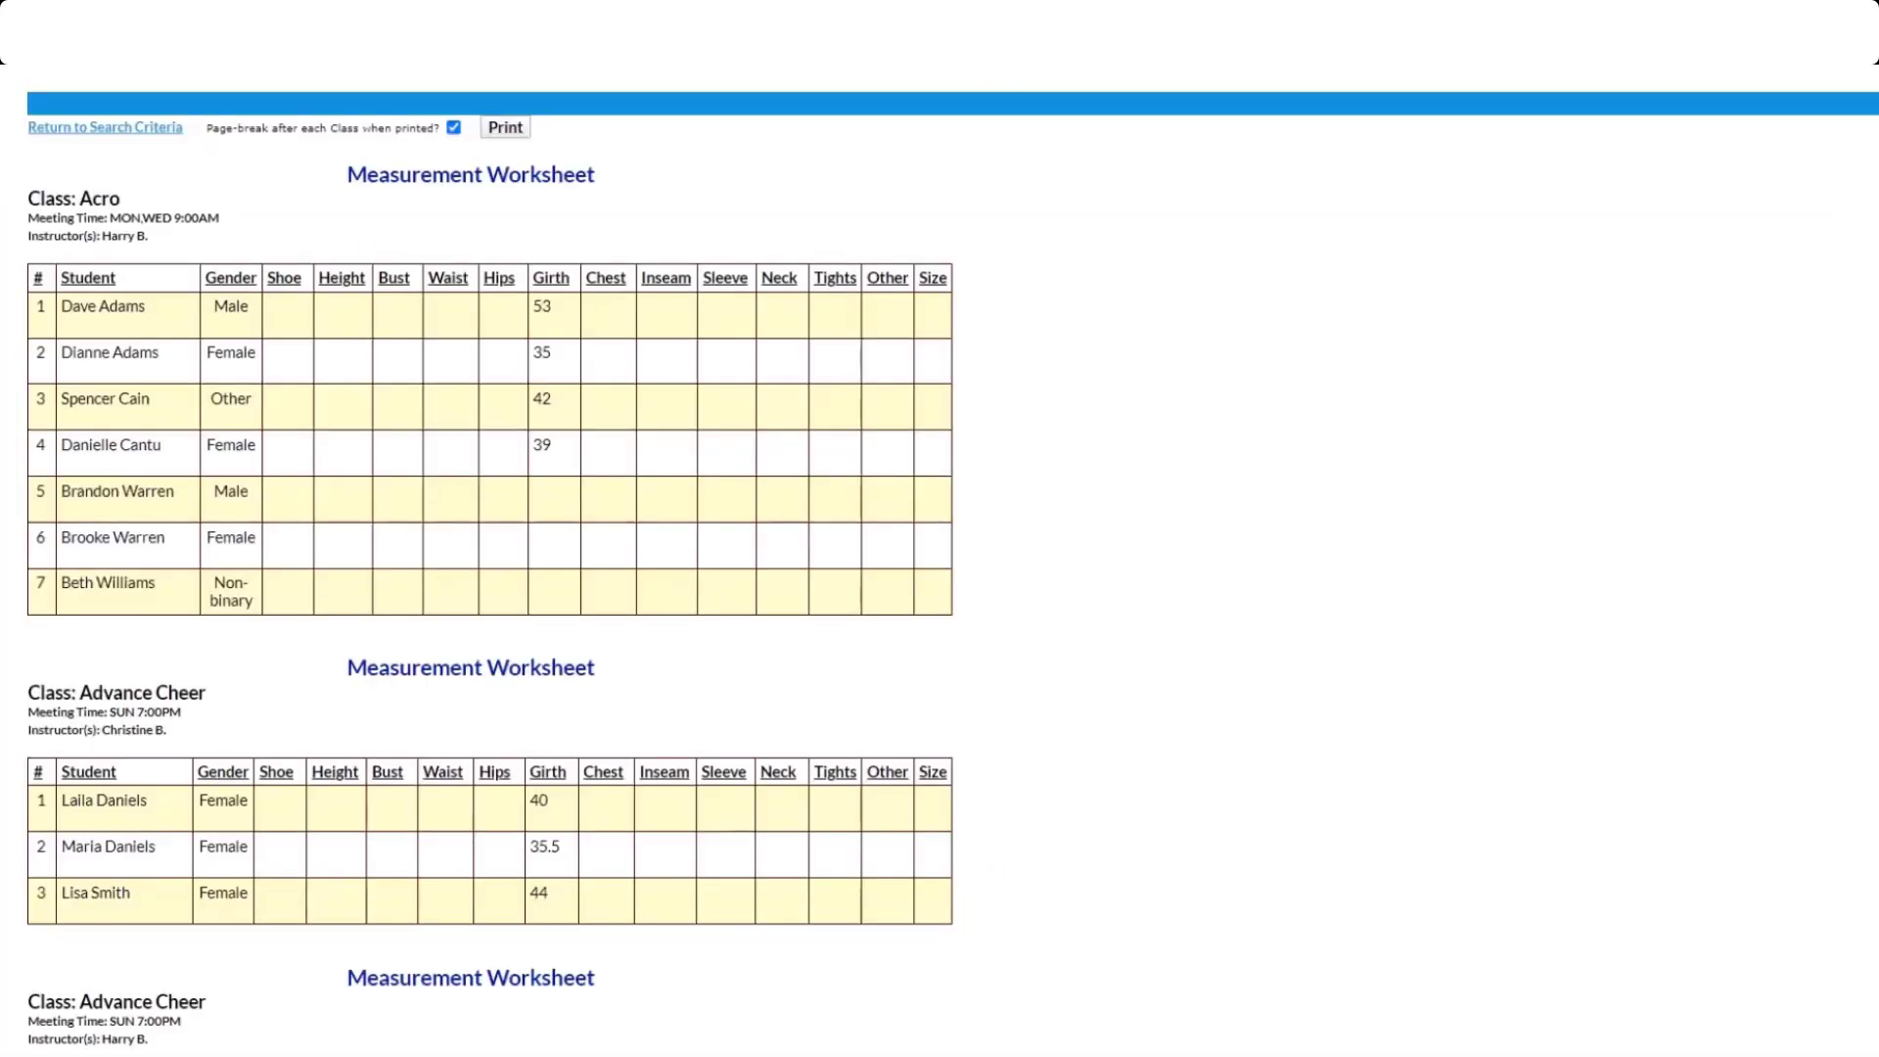
{"action": "key", "text": "ctrl+w"}
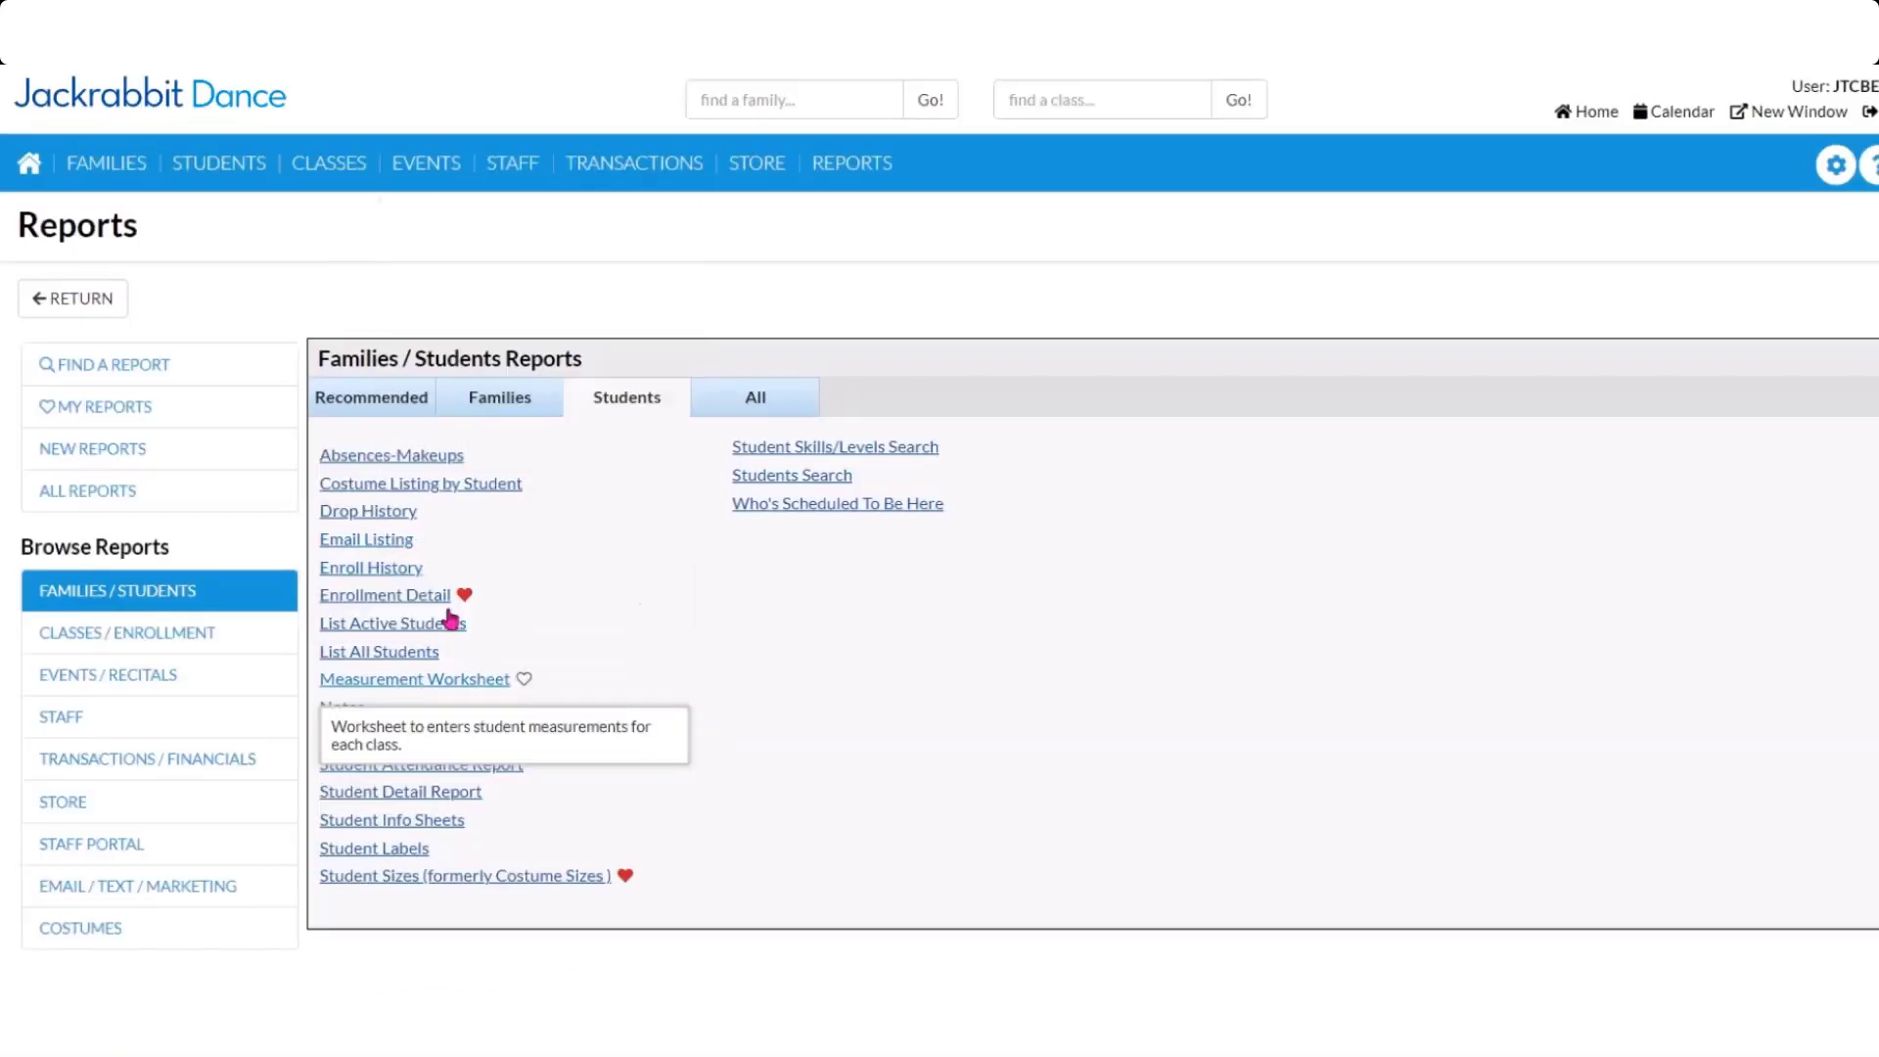
Run the Costume Listing by Student report for the 2021 Fall session, noting the Has No Girth Sized criterion.
{"action": "left_click", "coordinate": [350, 486]}
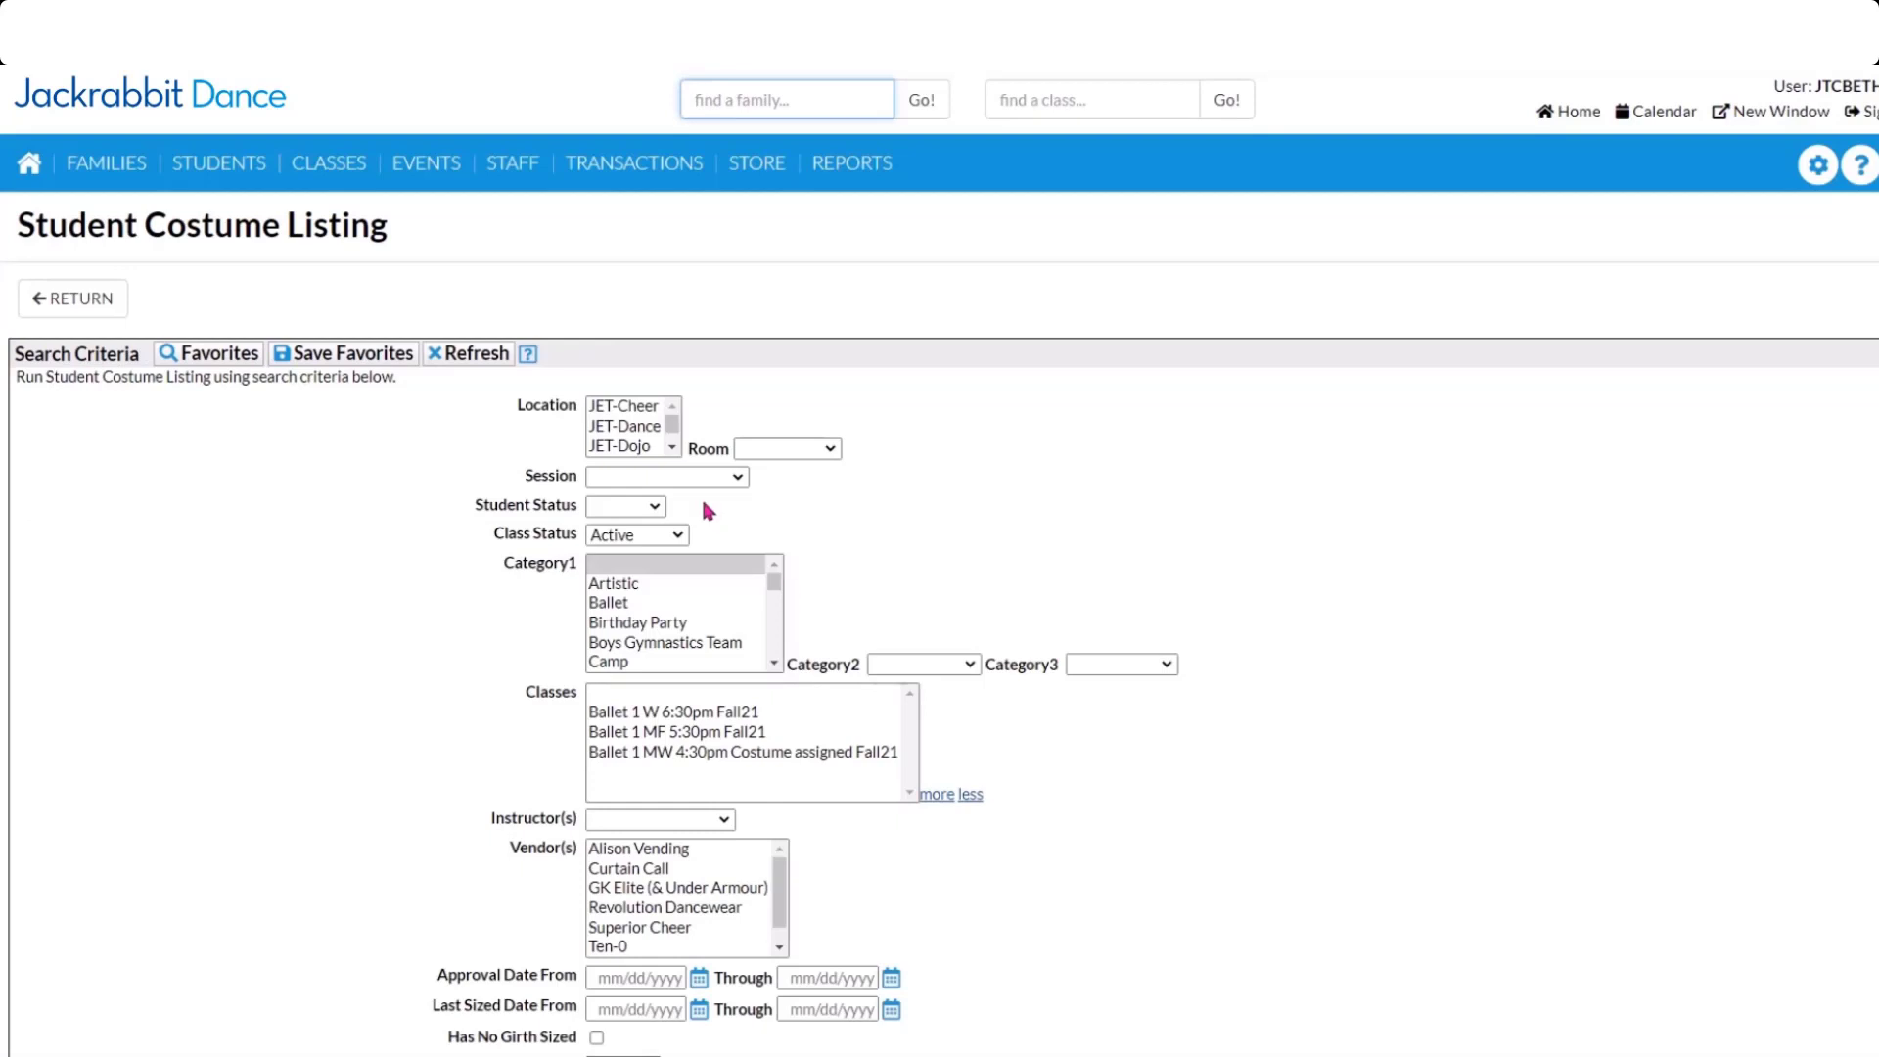
{"action": "left_click", "coordinate": [638, 478]}
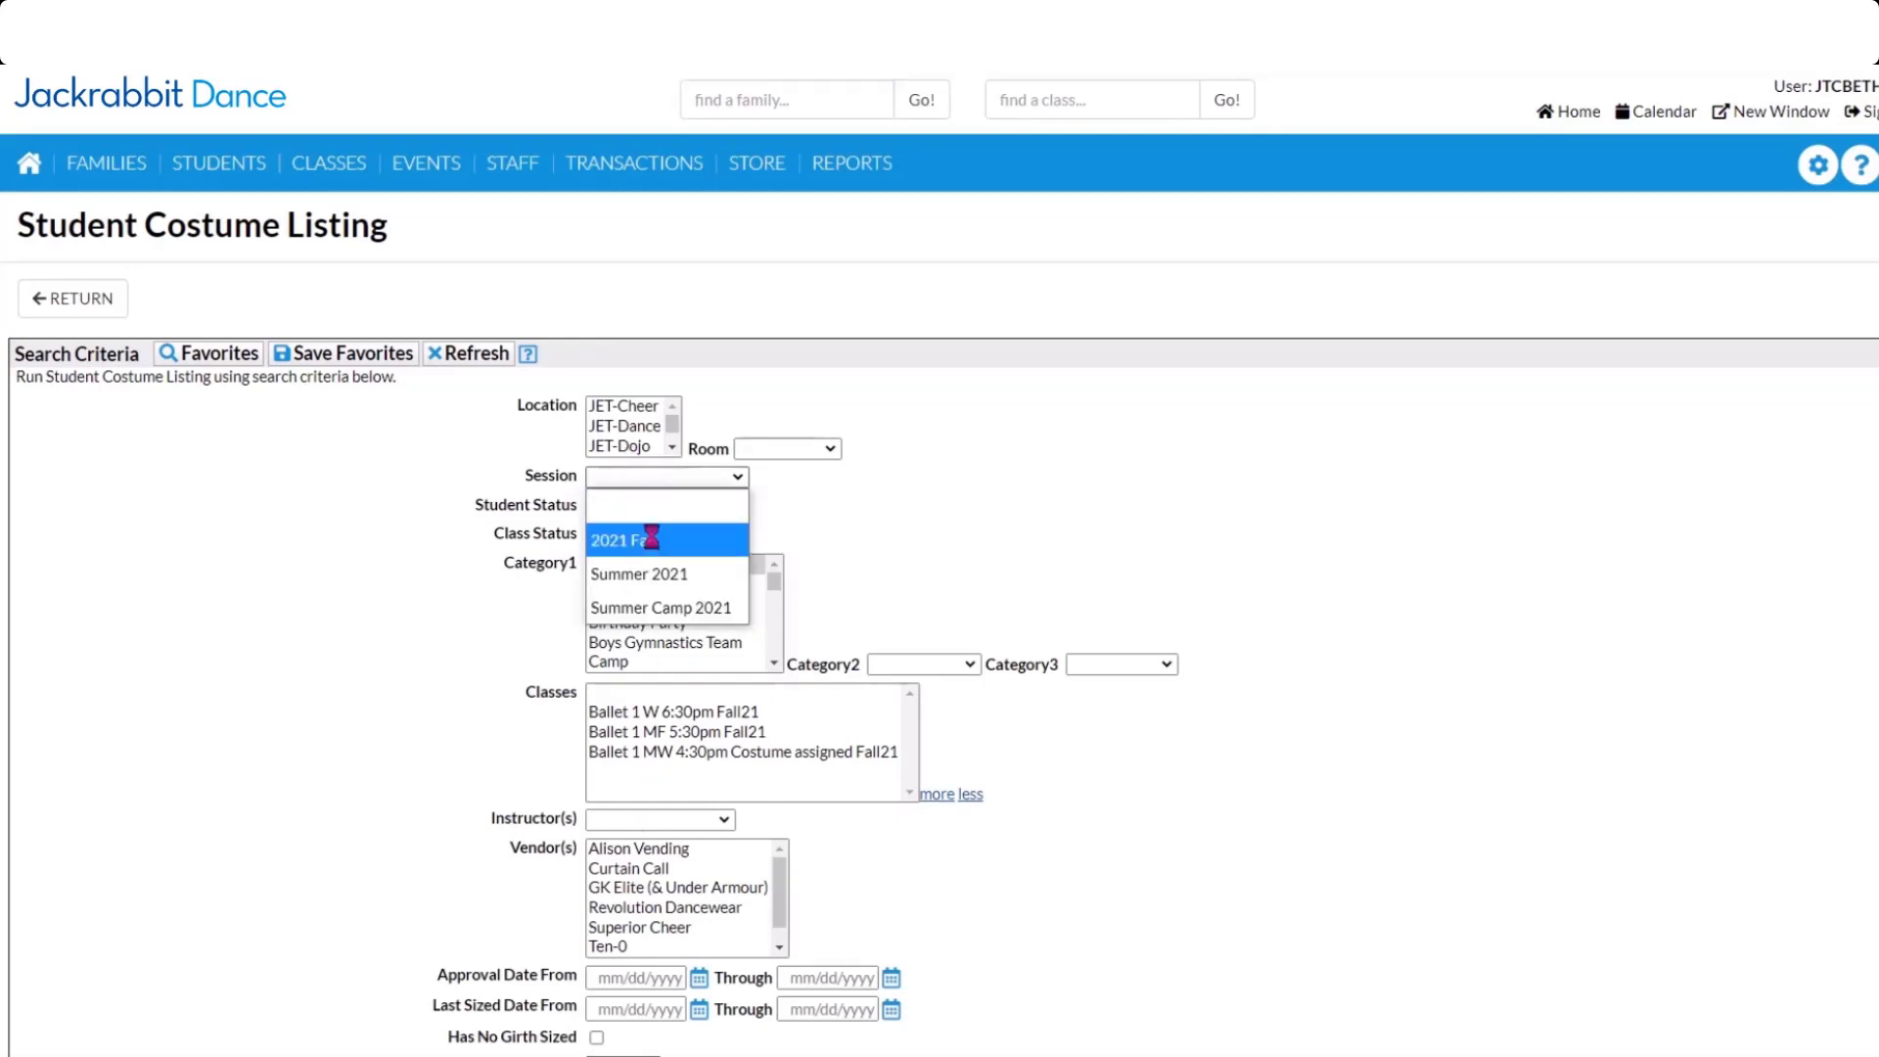
{"action": "left_click", "coordinate": [654, 538]}
{"action": "scroll", "coordinate": [946, 900], "scroll_direction": "down", "scroll_amount": 2}
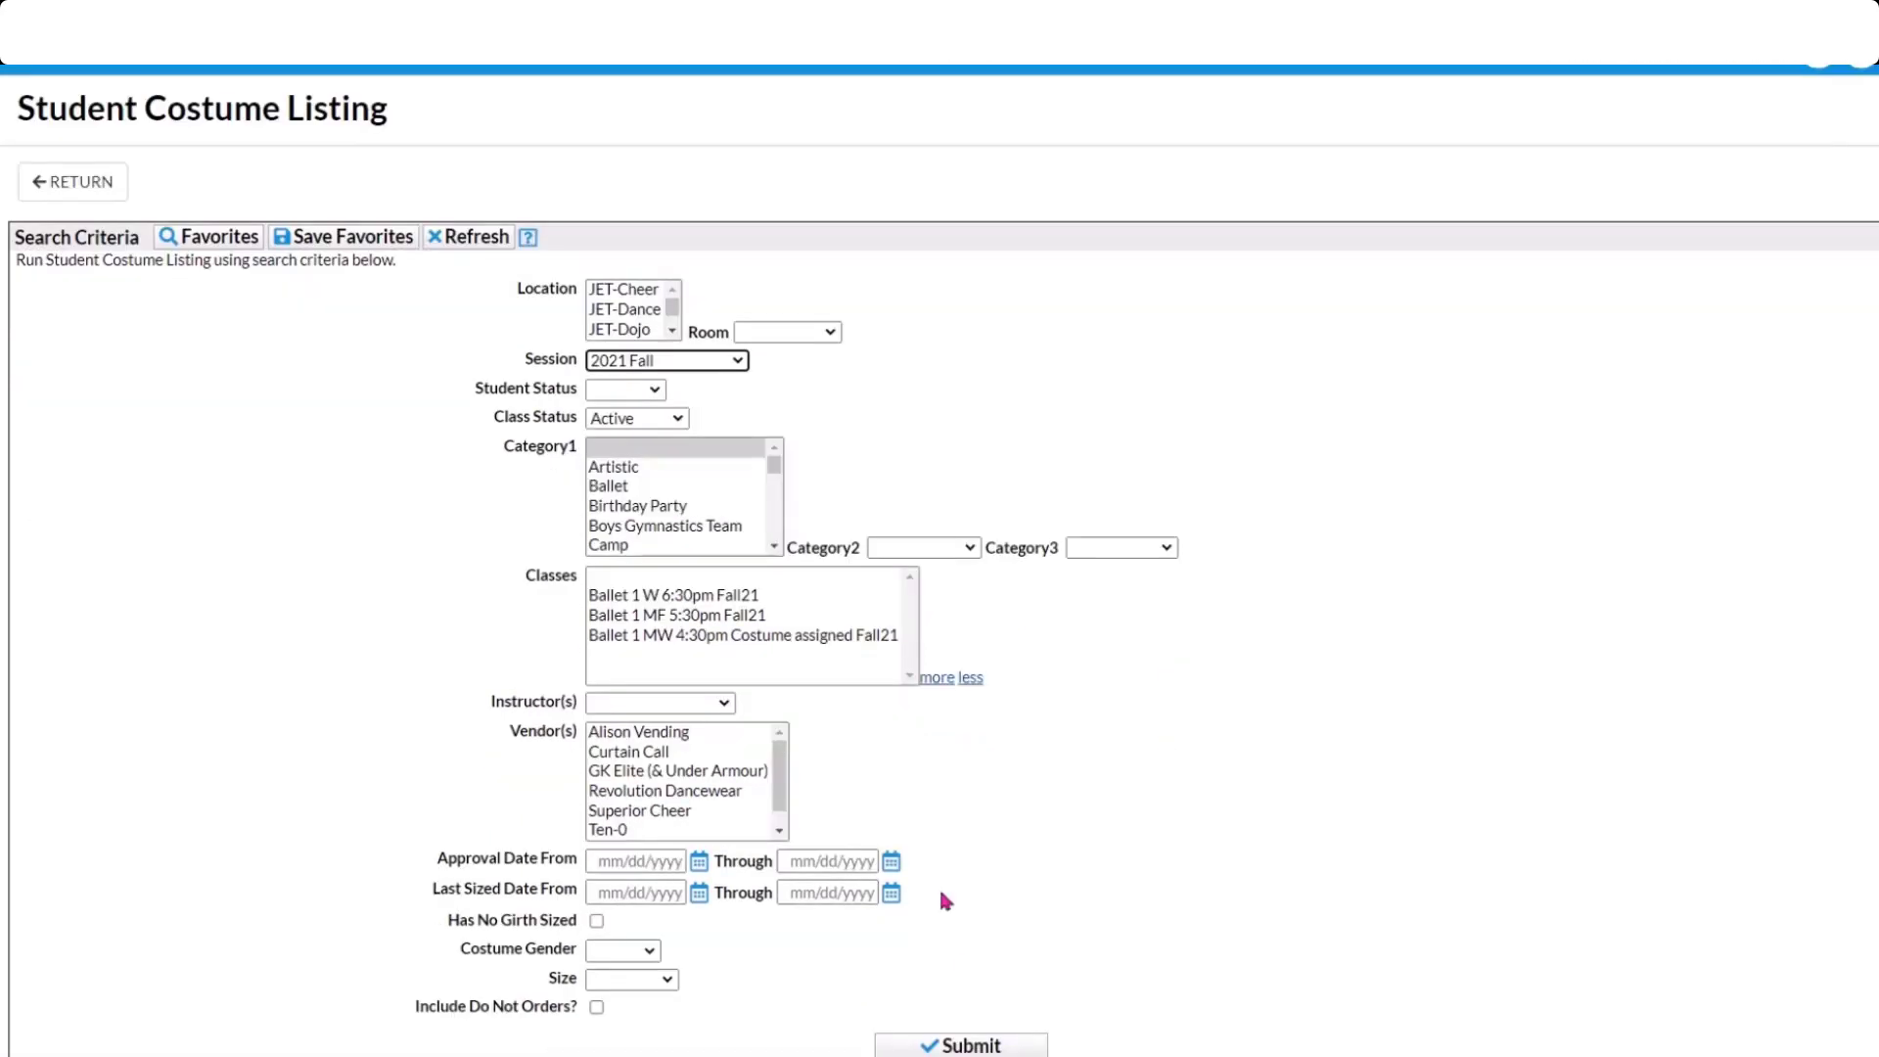
{"action": "left_click", "coordinate": [447, 923]}
{"action": "left_click_drag", "start_coordinate": [449, 930], "coordinate": [585, 928]}
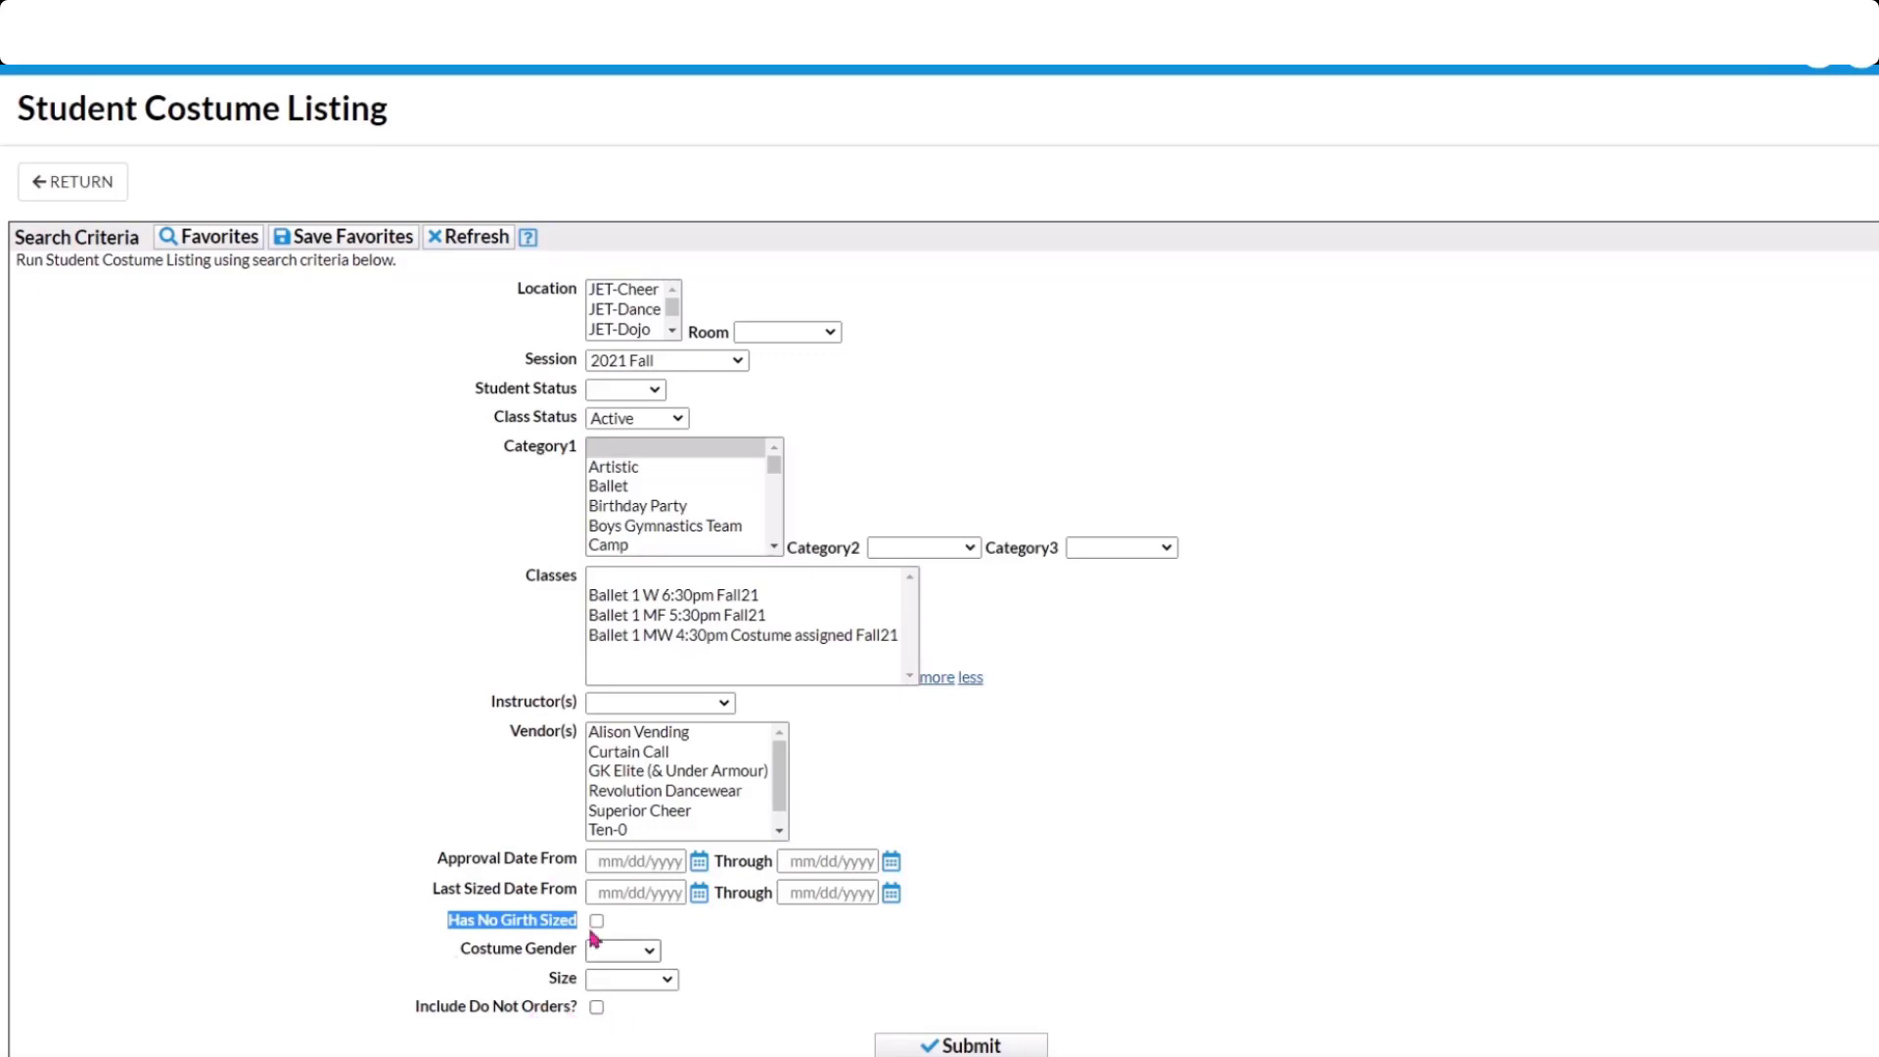
{"action": "left_click", "coordinate": [791, 954]}
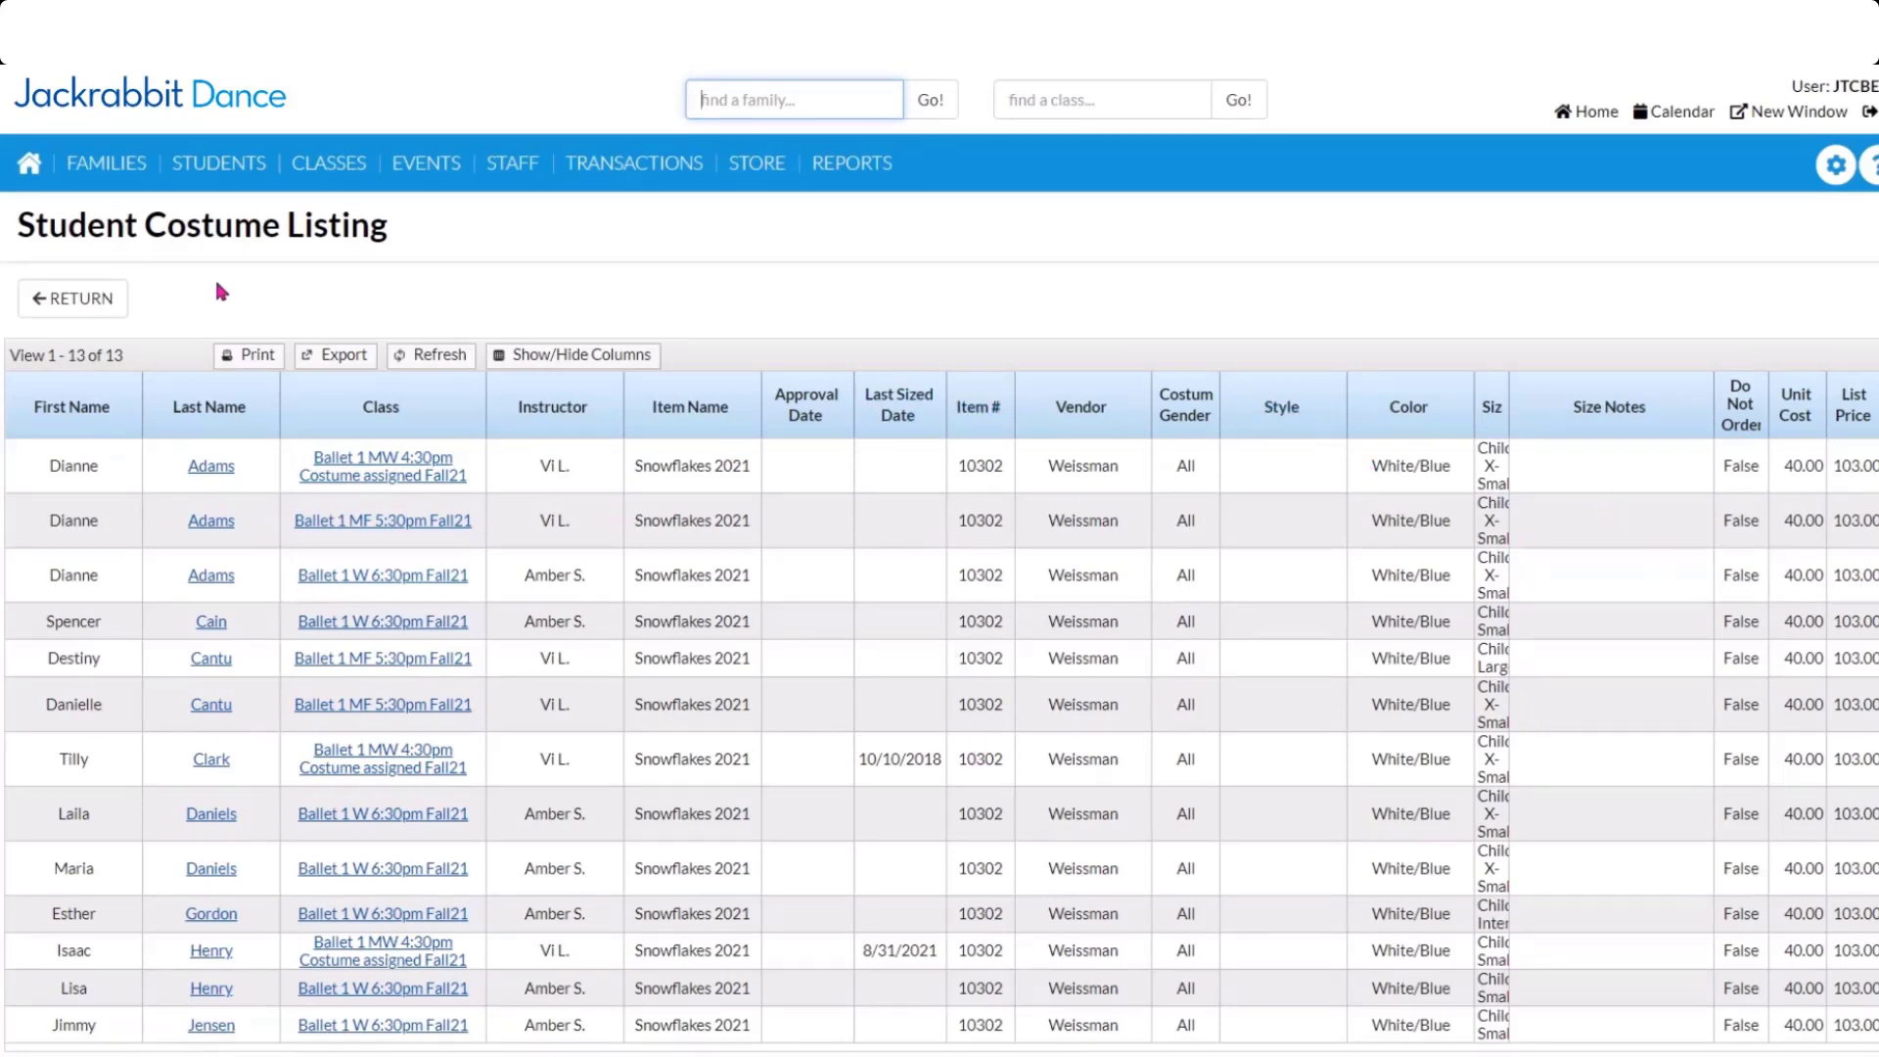
Run the Student Sizes report for active students enrolled in the 2021 Fall session.
{"action": "mouse_move", "coordinate": [225, 162]}
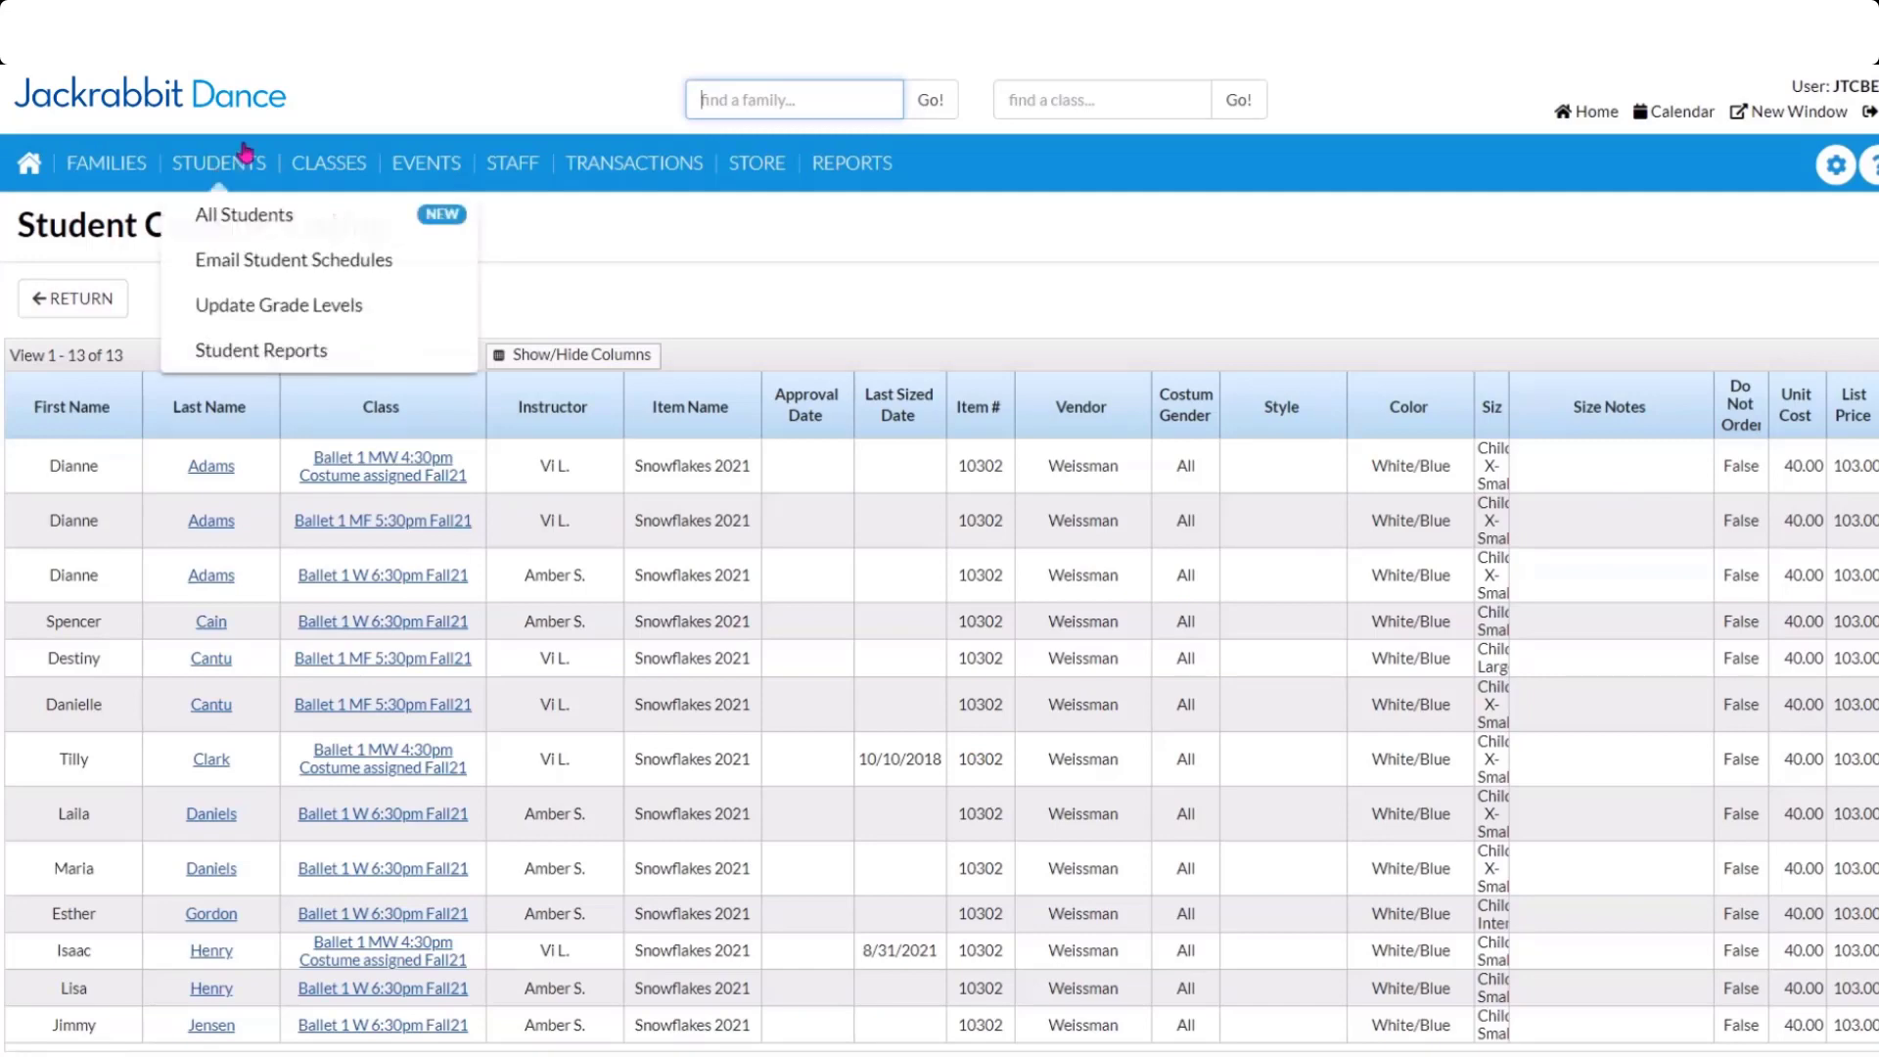
{"action": "left_click", "coordinate": [259, 353]}
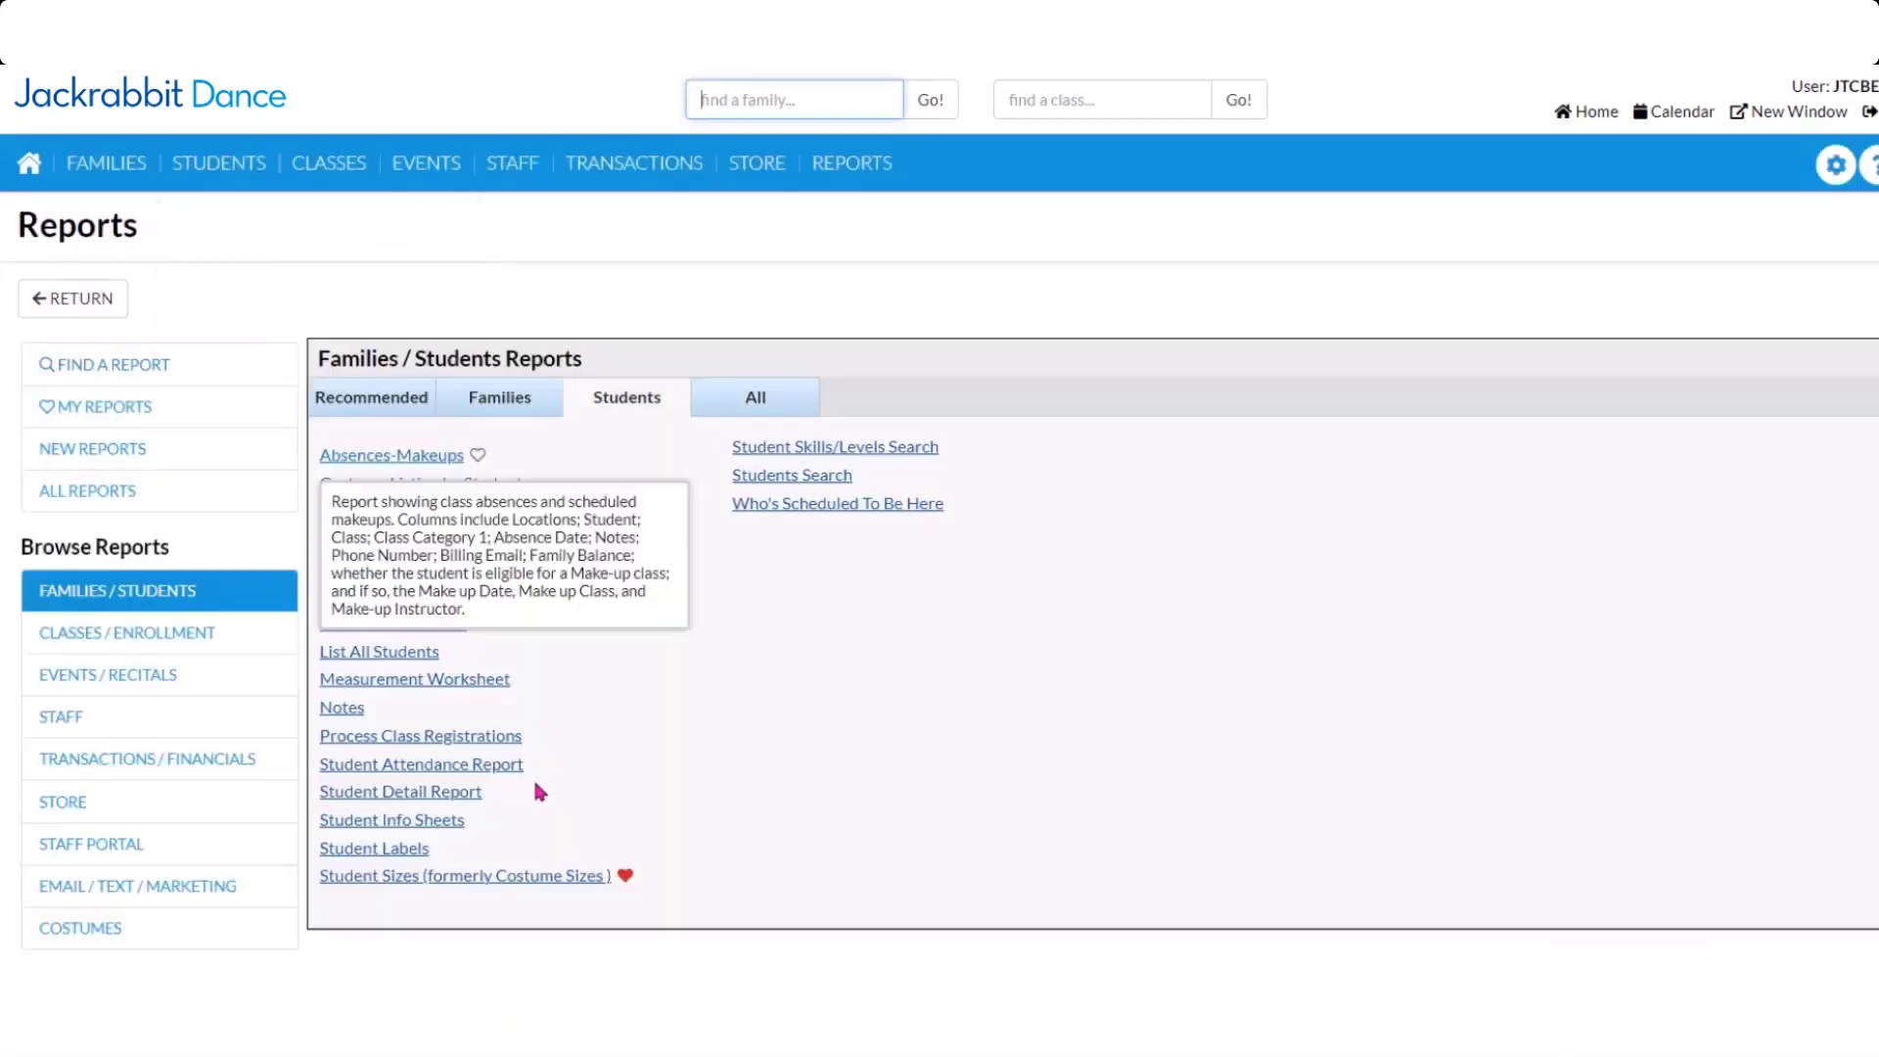
{"action": "left_click", "coordinate": [391, 881]}
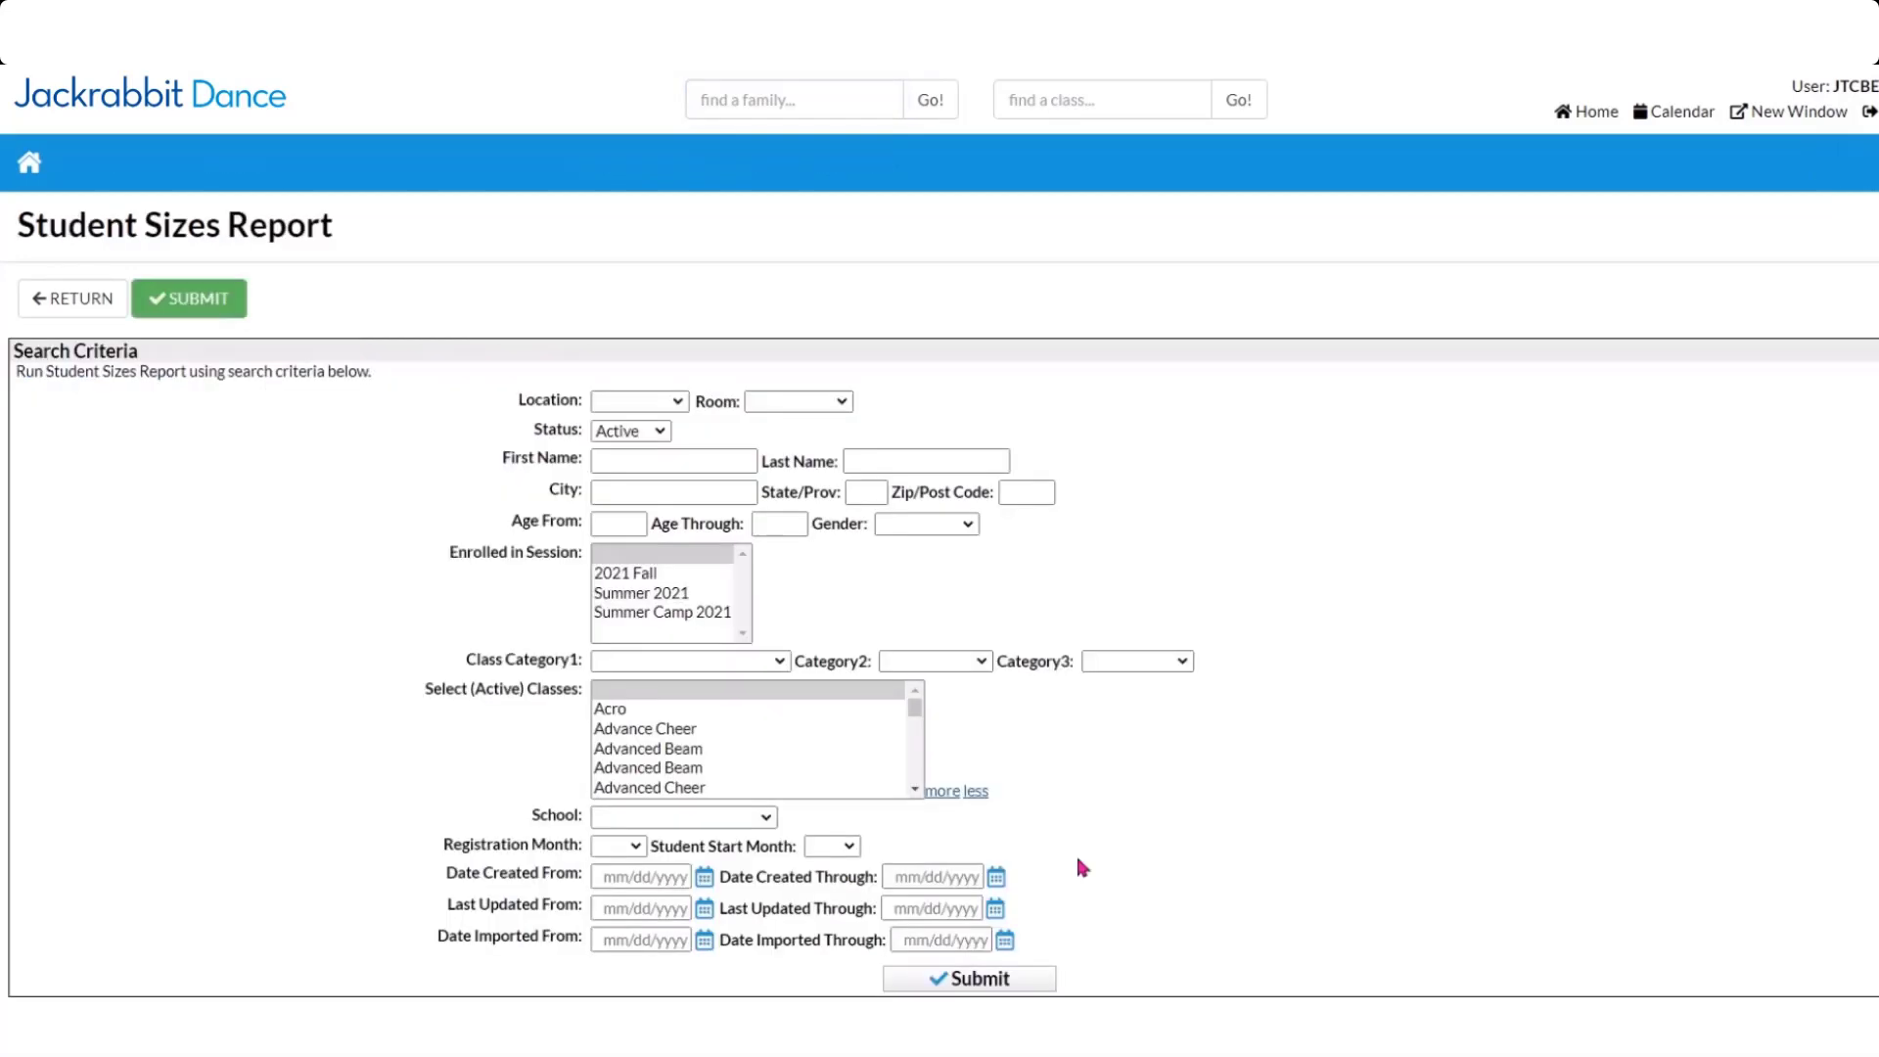
{"action": "left_click", "coordinate": [629, 574]}
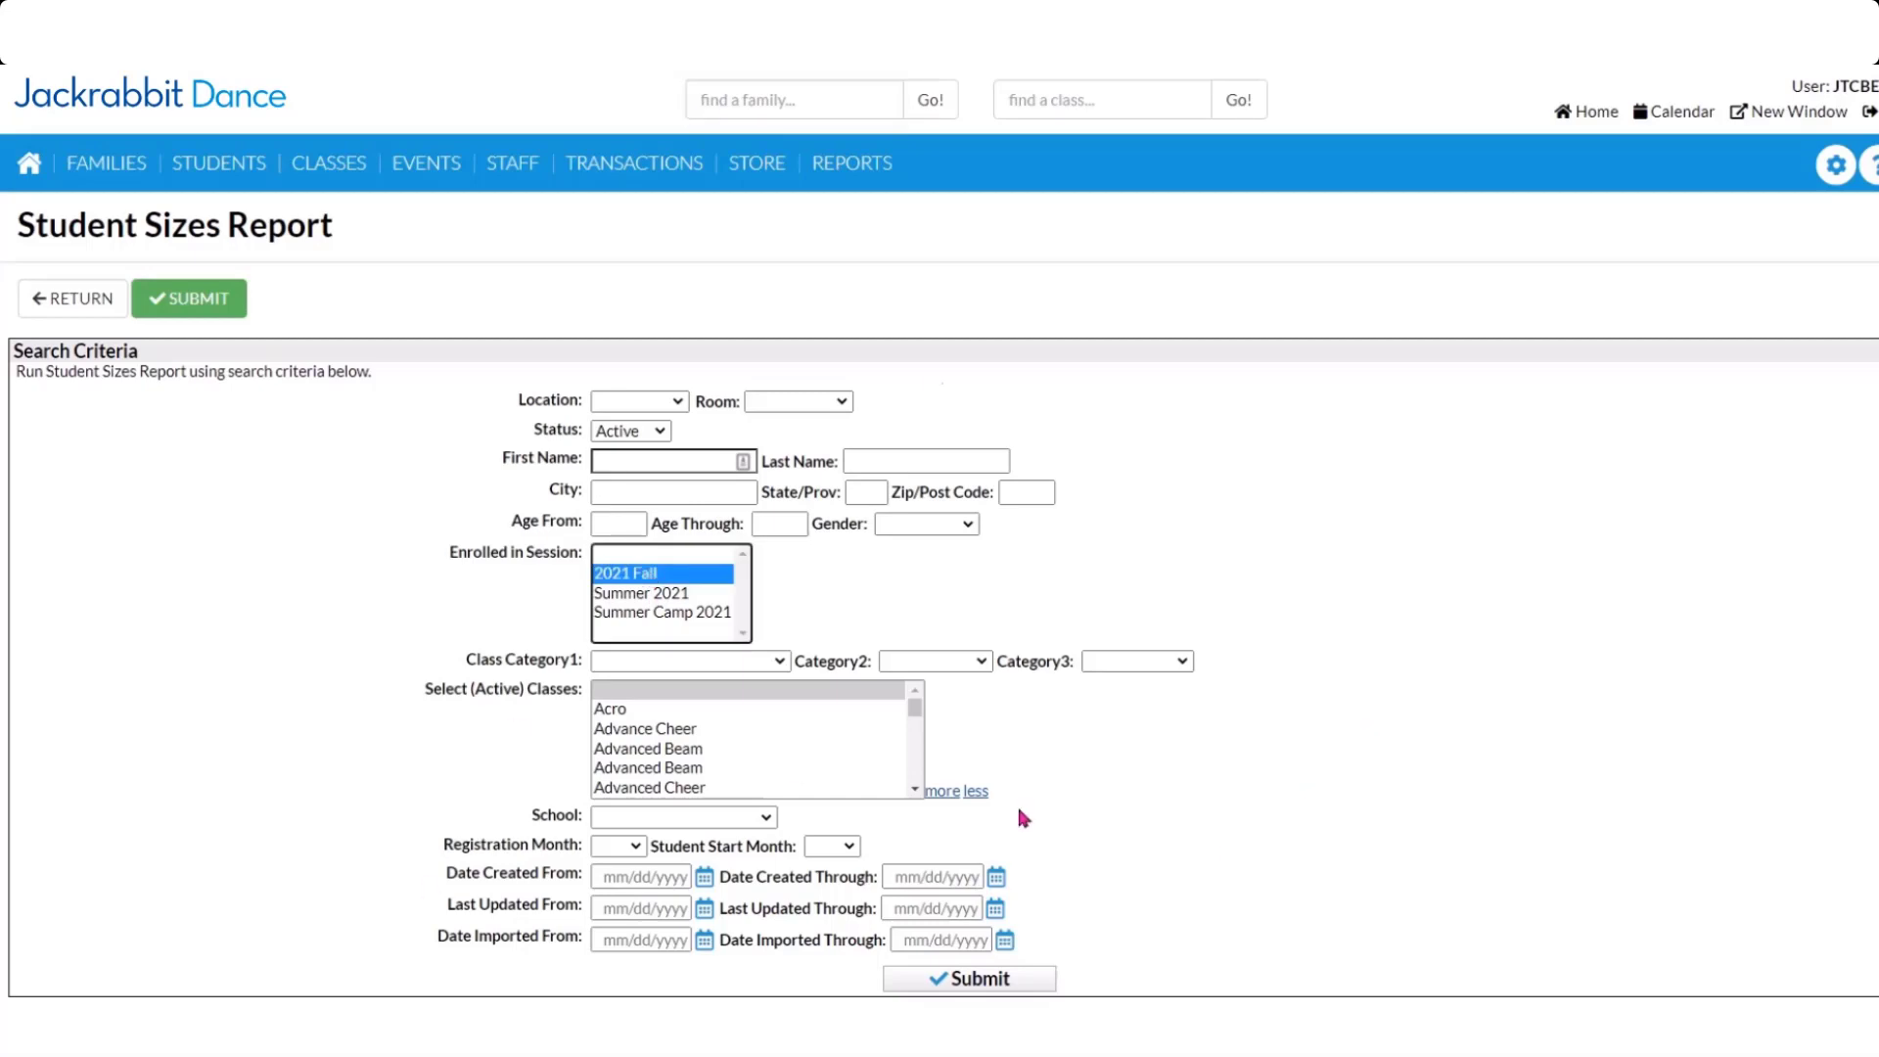
{"action": "left_click", "coordinate": [981, 980]}
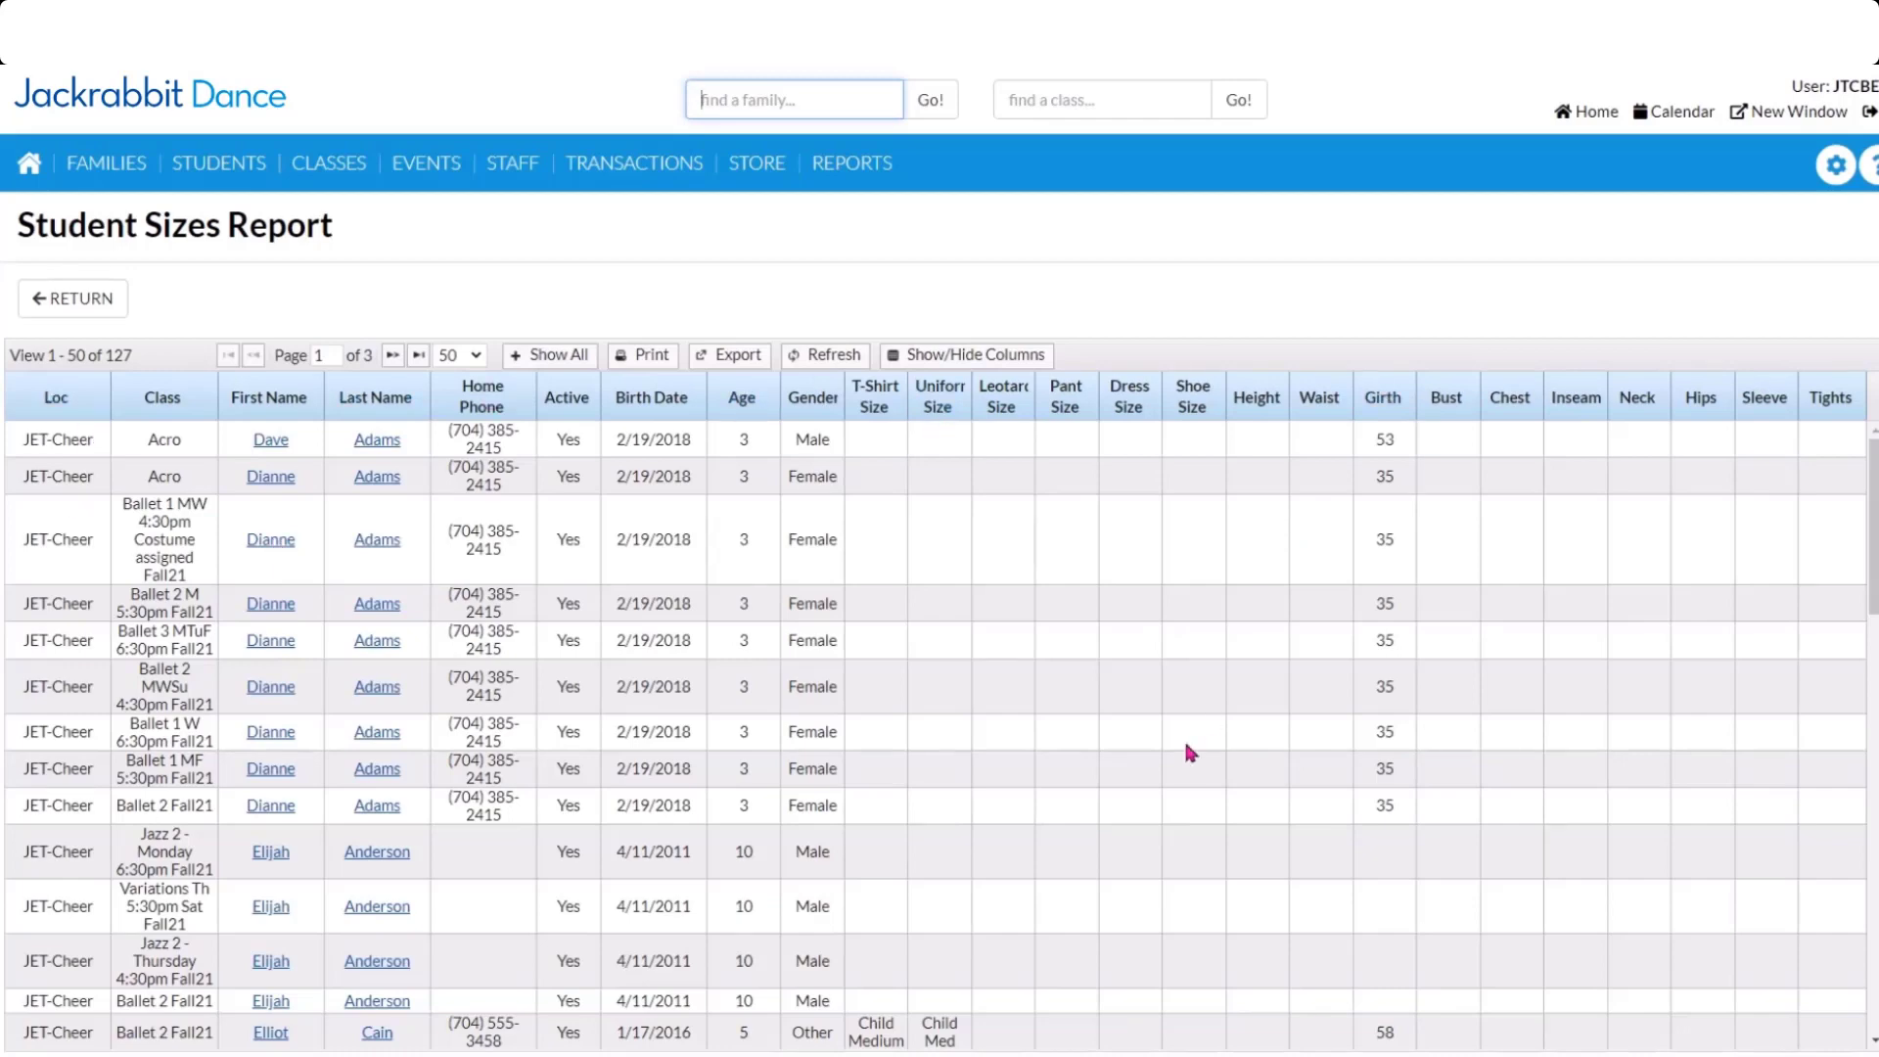
Sort the Student Sizes report by girth to review students without measurements, and return to its search criteria.
{"action": "scroll", "coordinate": [1191, 751], "scroll_direction": "down", "scroll_amount": 5}
{"action": "scroll", "coordinate": [1190, 751], "scroll_direction": "up", "scroll_amount": 5}
{"action": "left_click", "coordinate": [1384, 409]}
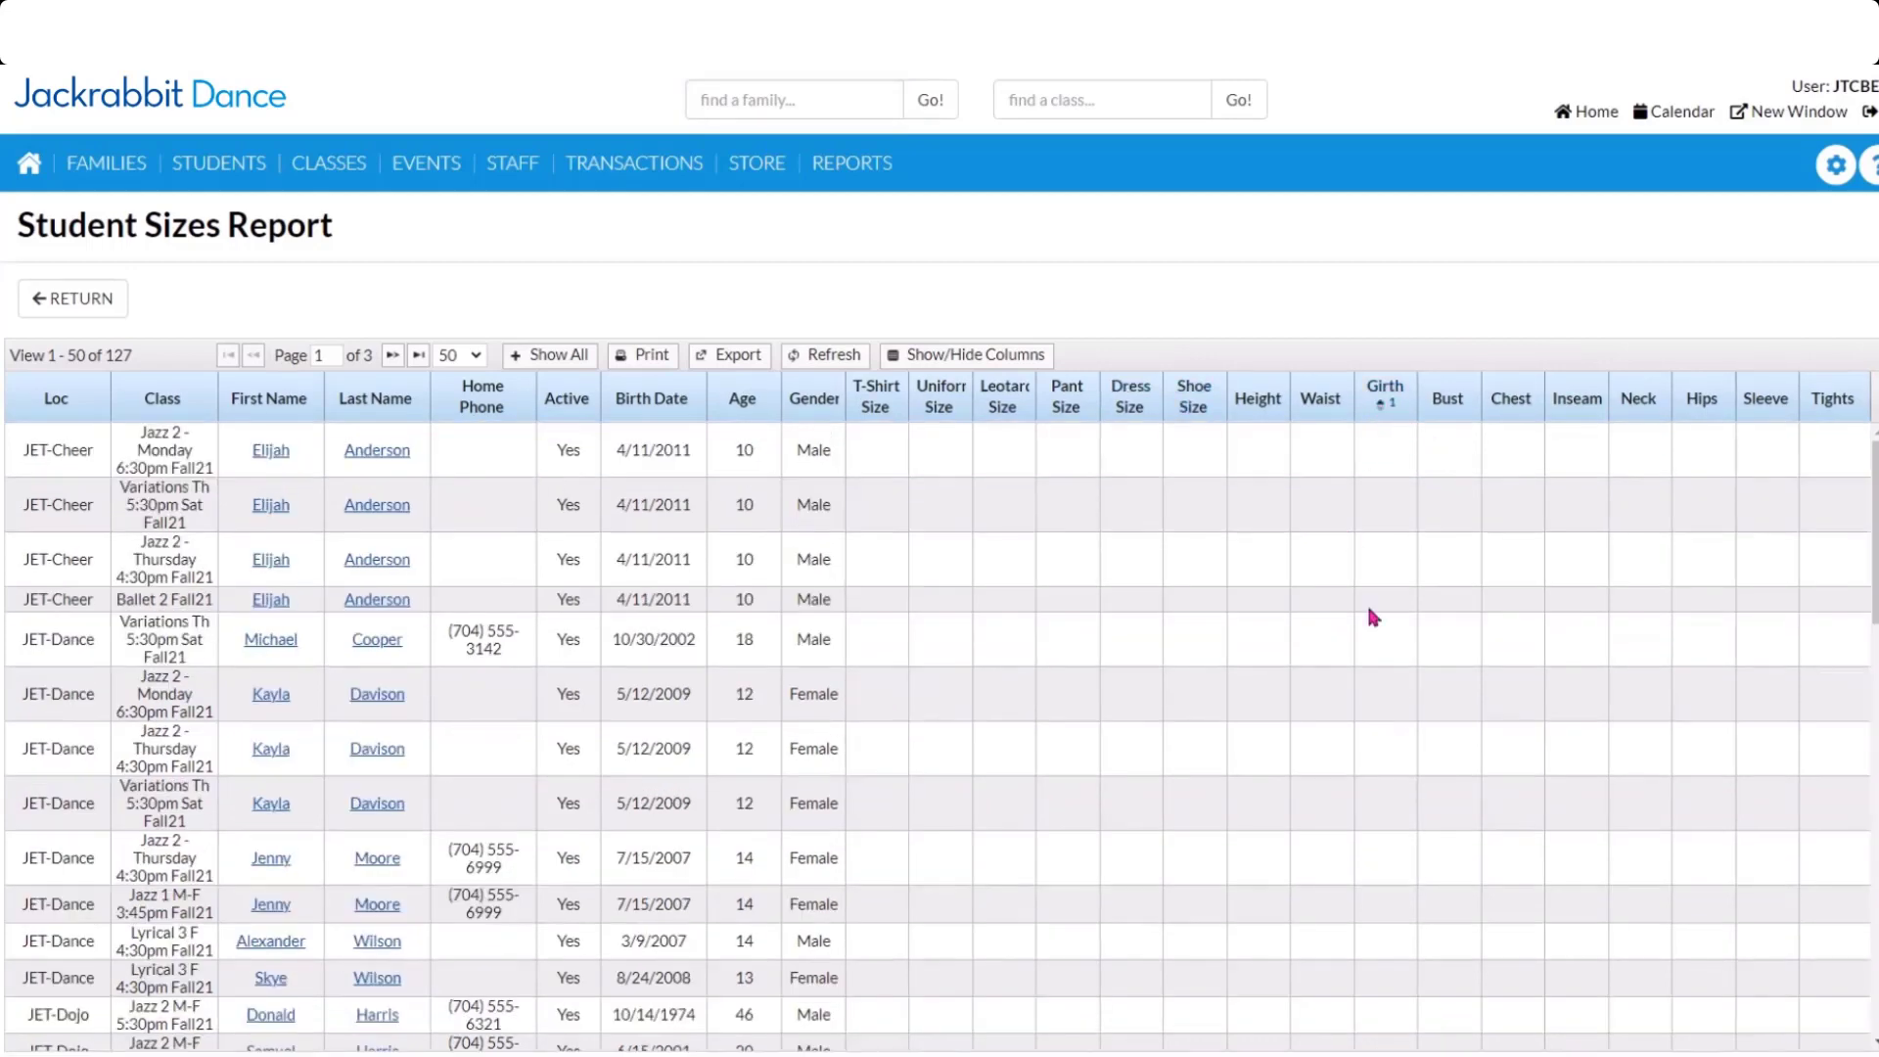
{"action": "scroll", "coordinate": [1373, 617], "scroll_direction": "down", "scroll_amount": 6}
{"action": "scroll", "coordinate": [1321, 705], "scroll_direction": "up", "scroll_amount": 6}
{"action": "left_click", "coordinate": [73, 304]}
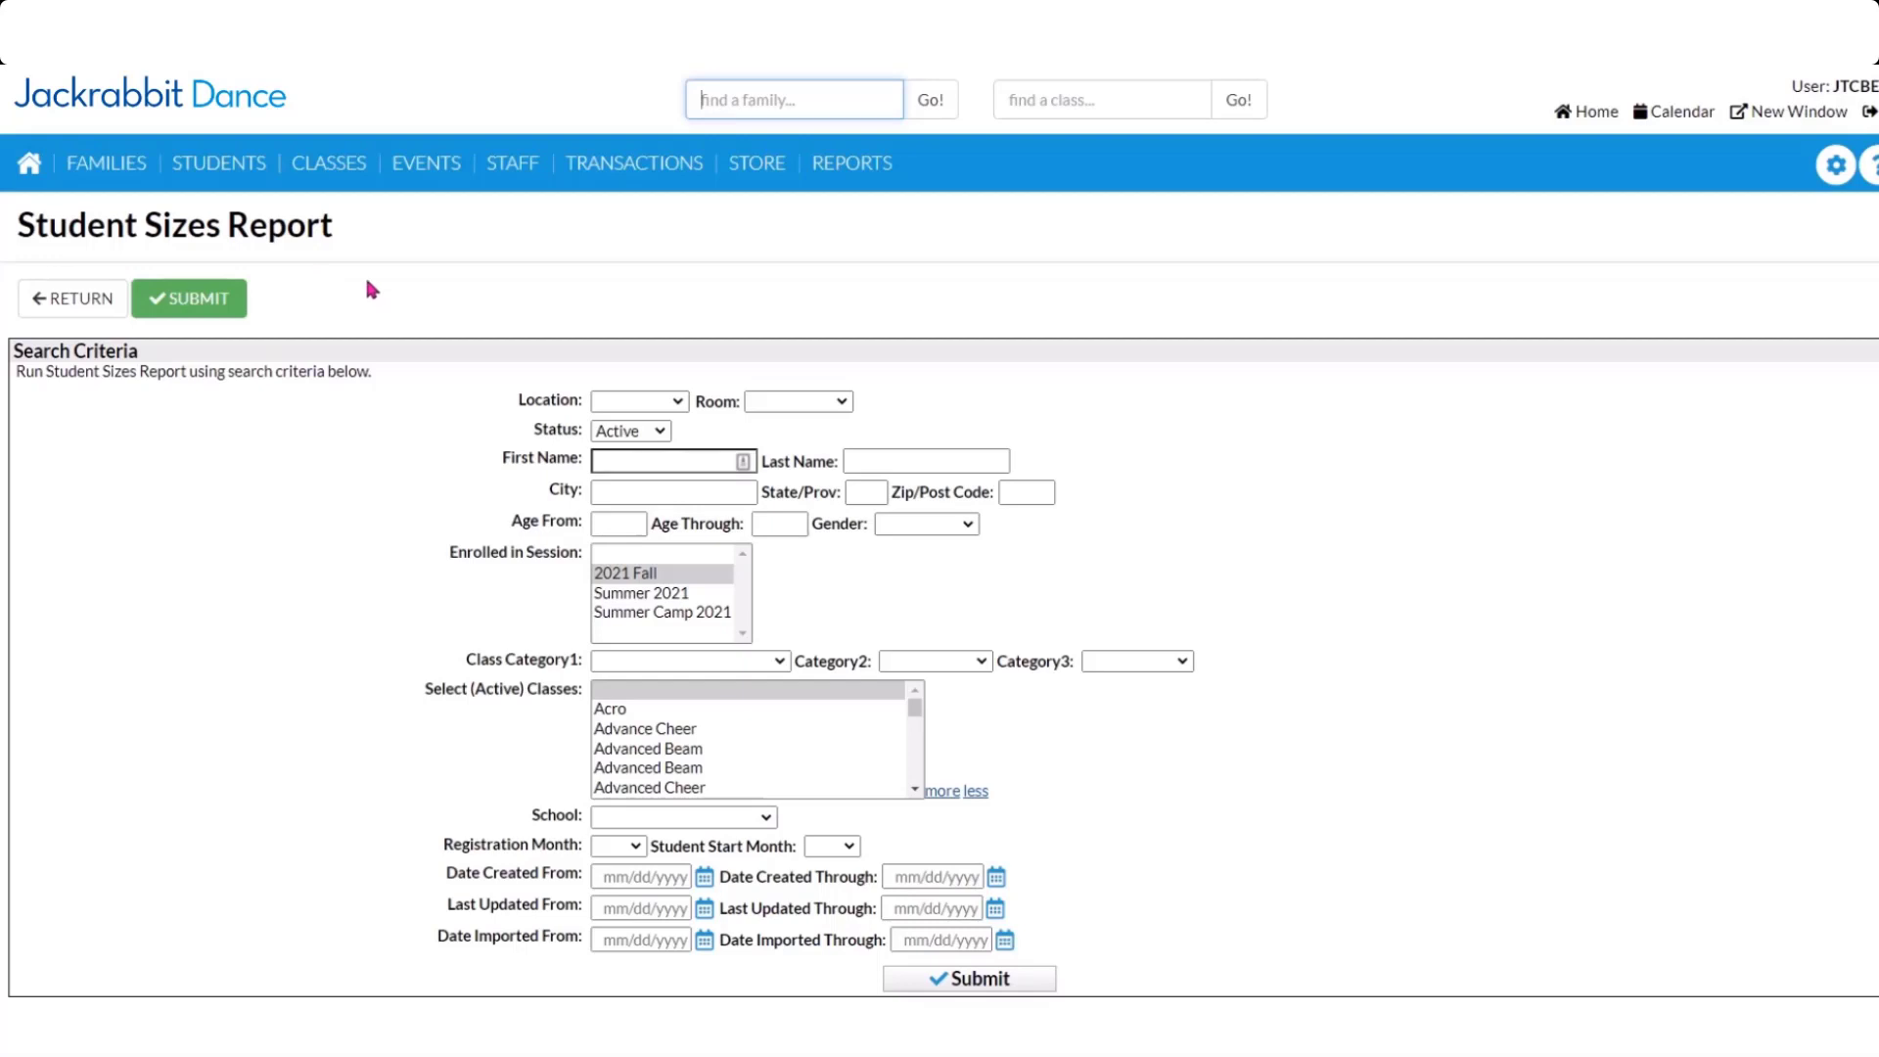
Run the Costume Listing by Class report for the 2021 Fall session, and return to its search criteria after viewing.
{"action": "mouse_move", "coordinate": [340, 161]}
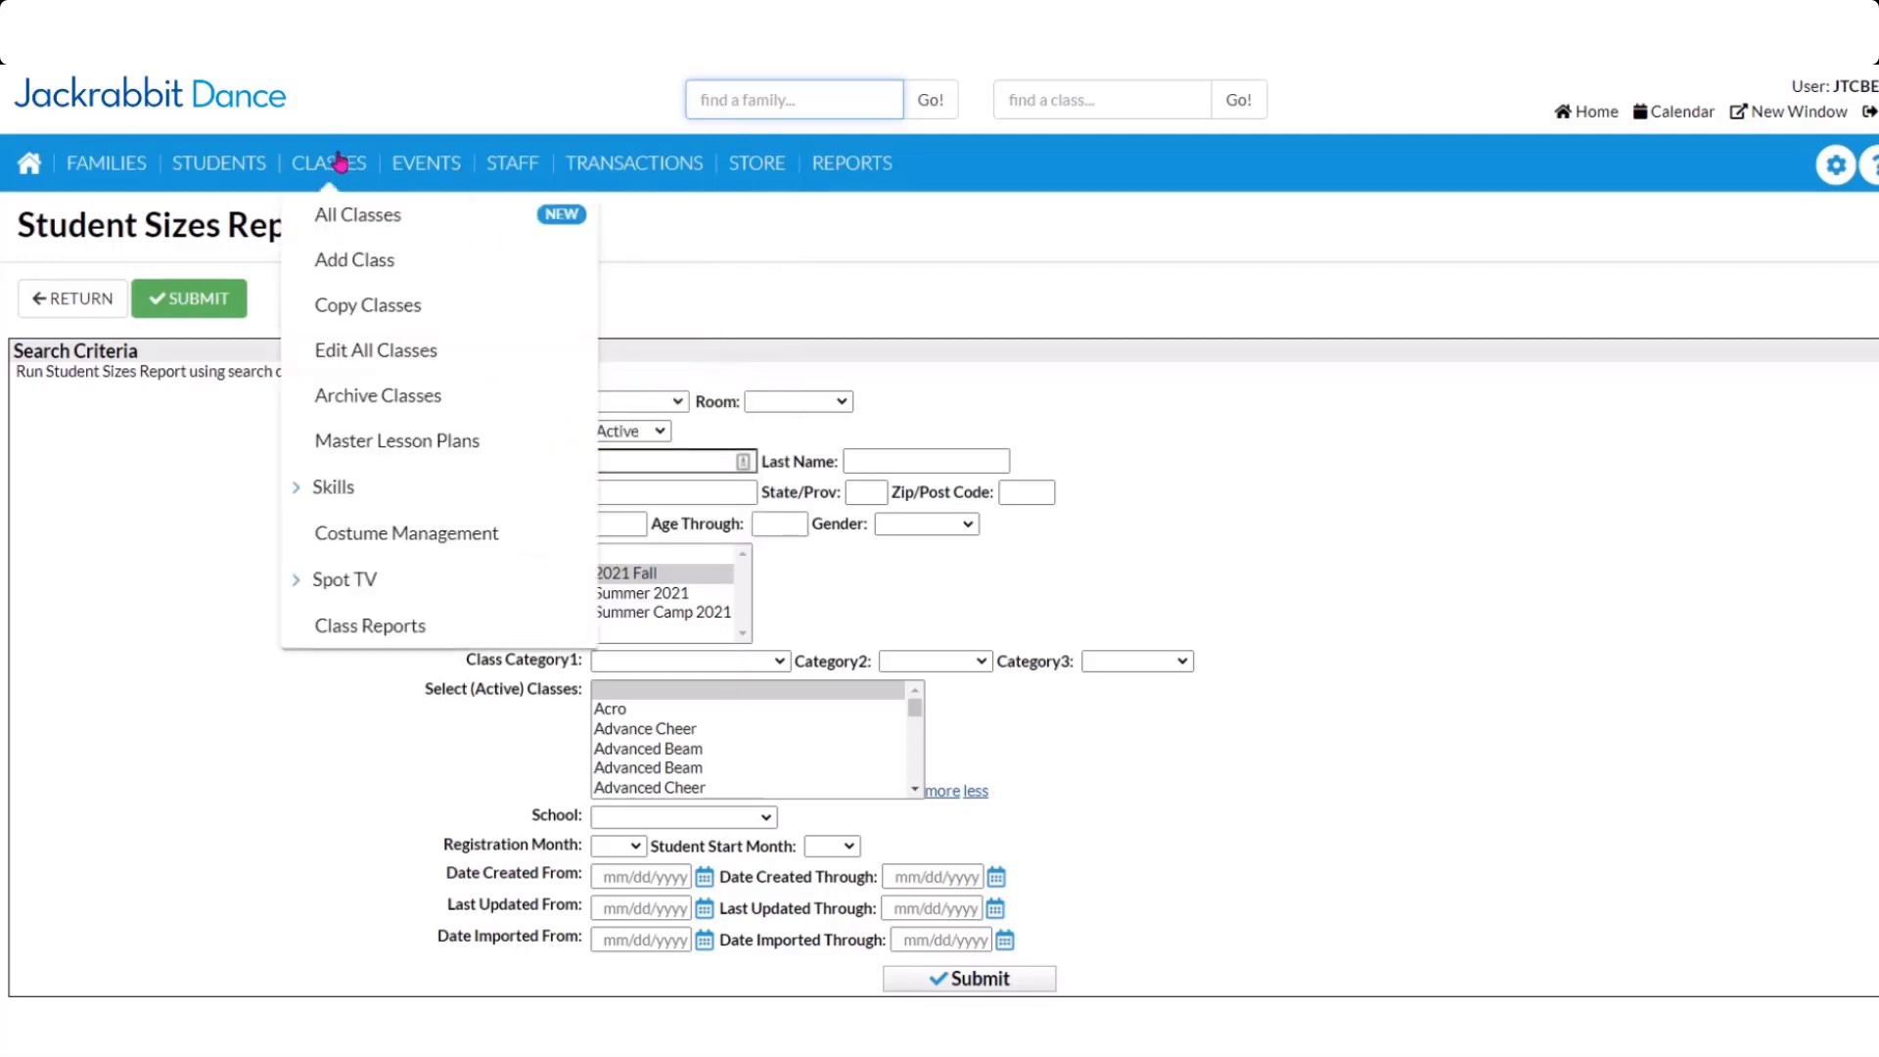
{"action": "left_click", "coordinate": [399, 637]}
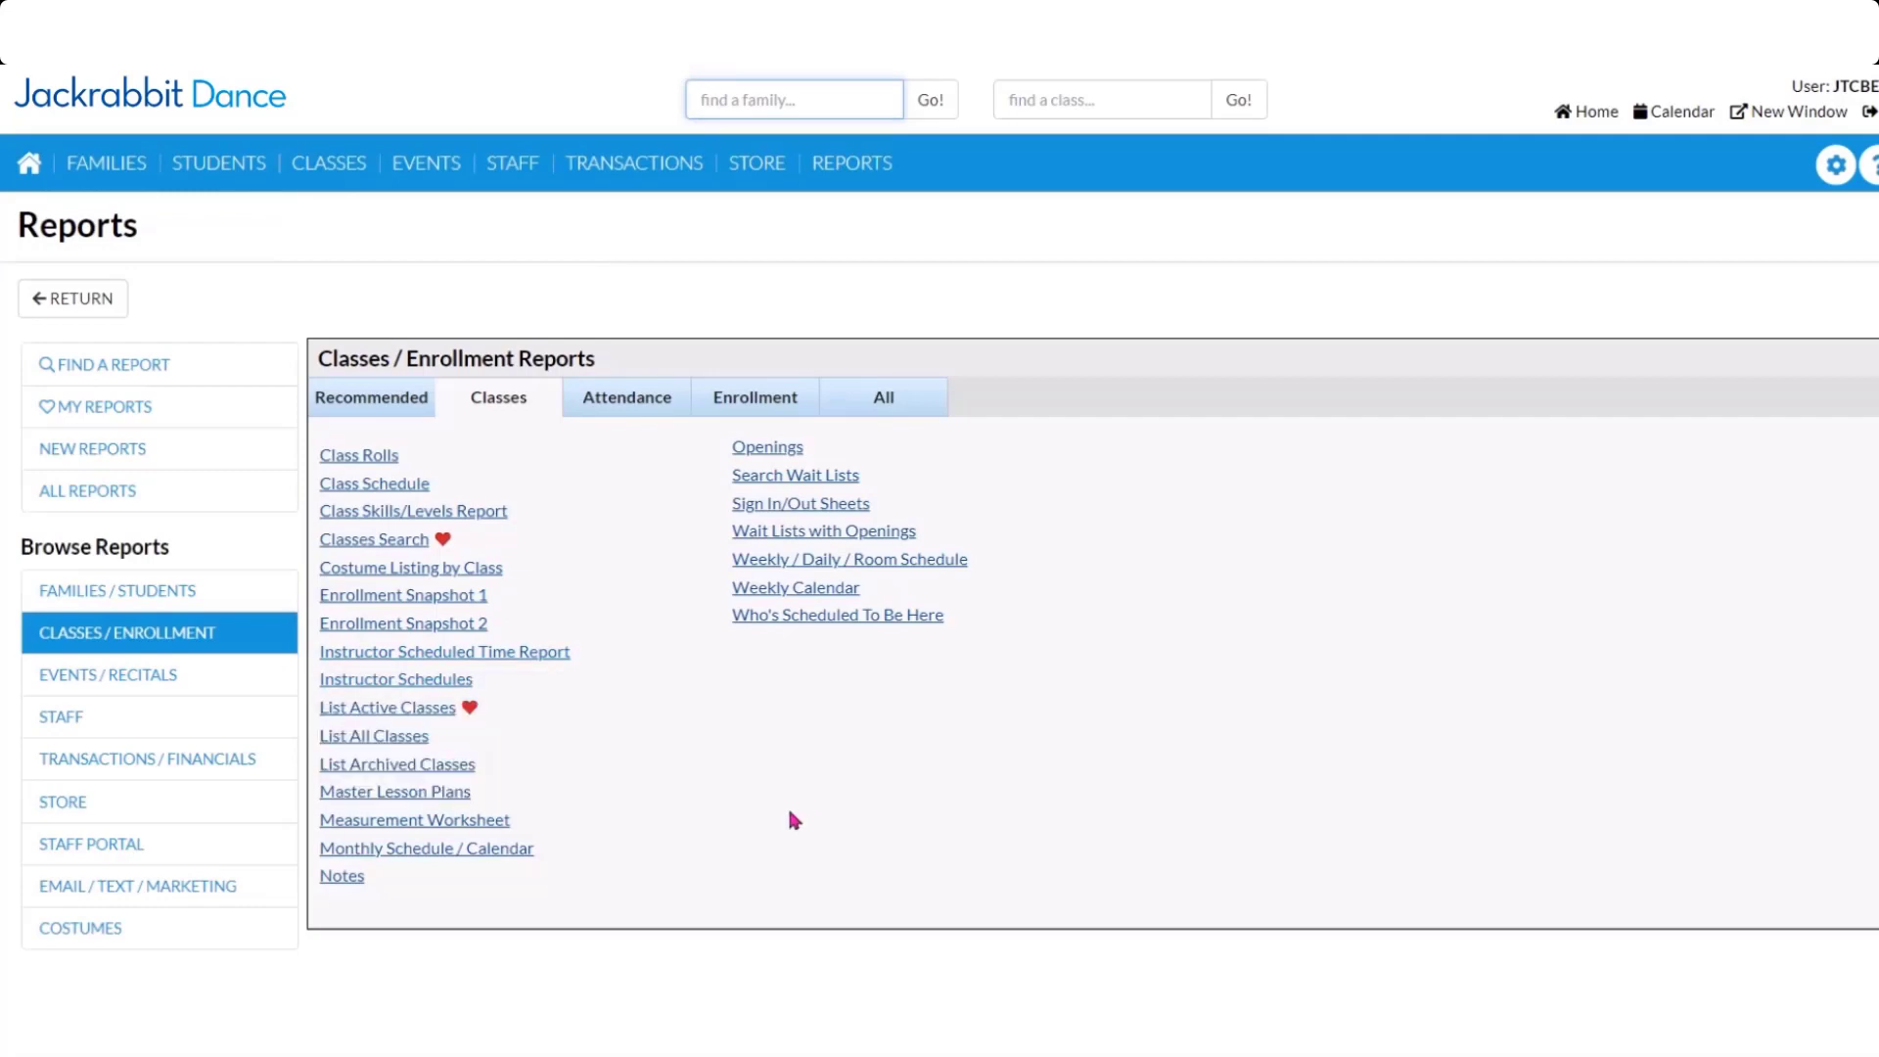
{"action": "mouse_move", "coordinate": [433, 832]}
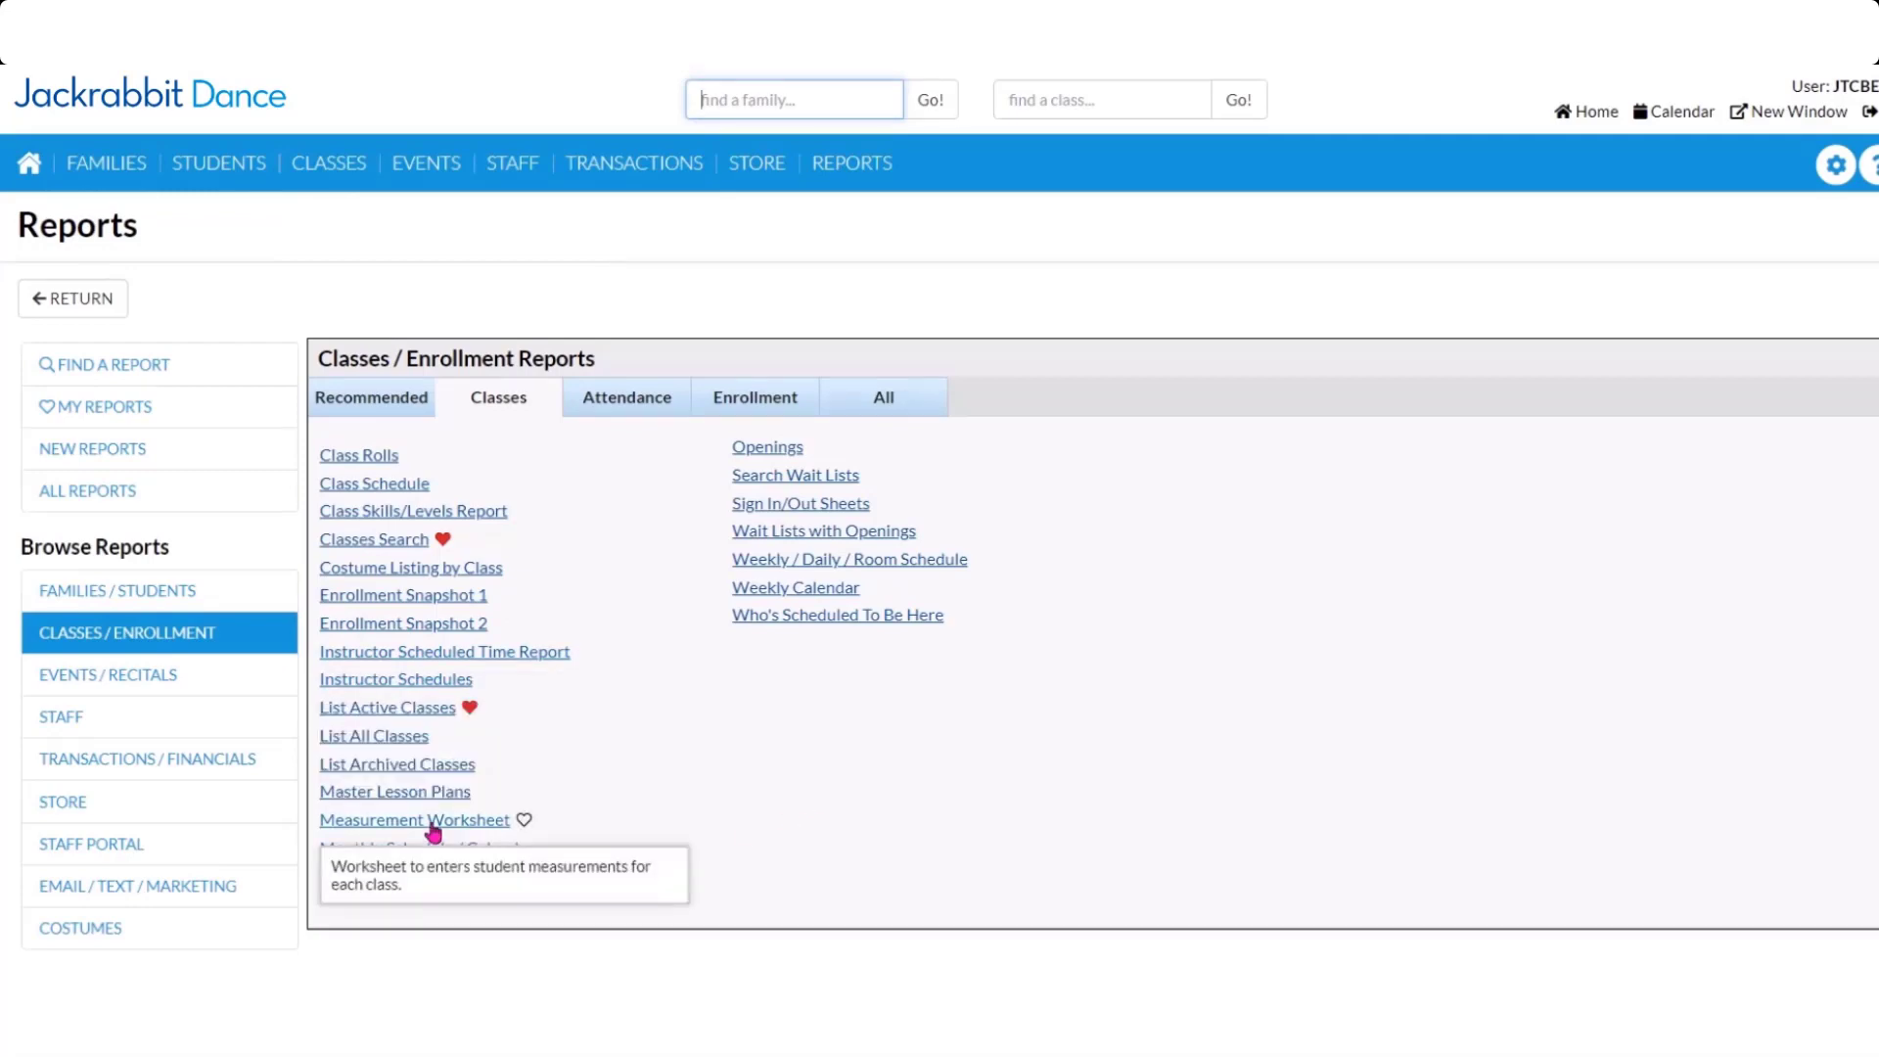
{"action": "mouse_move", "coordinate": [348, 577]}
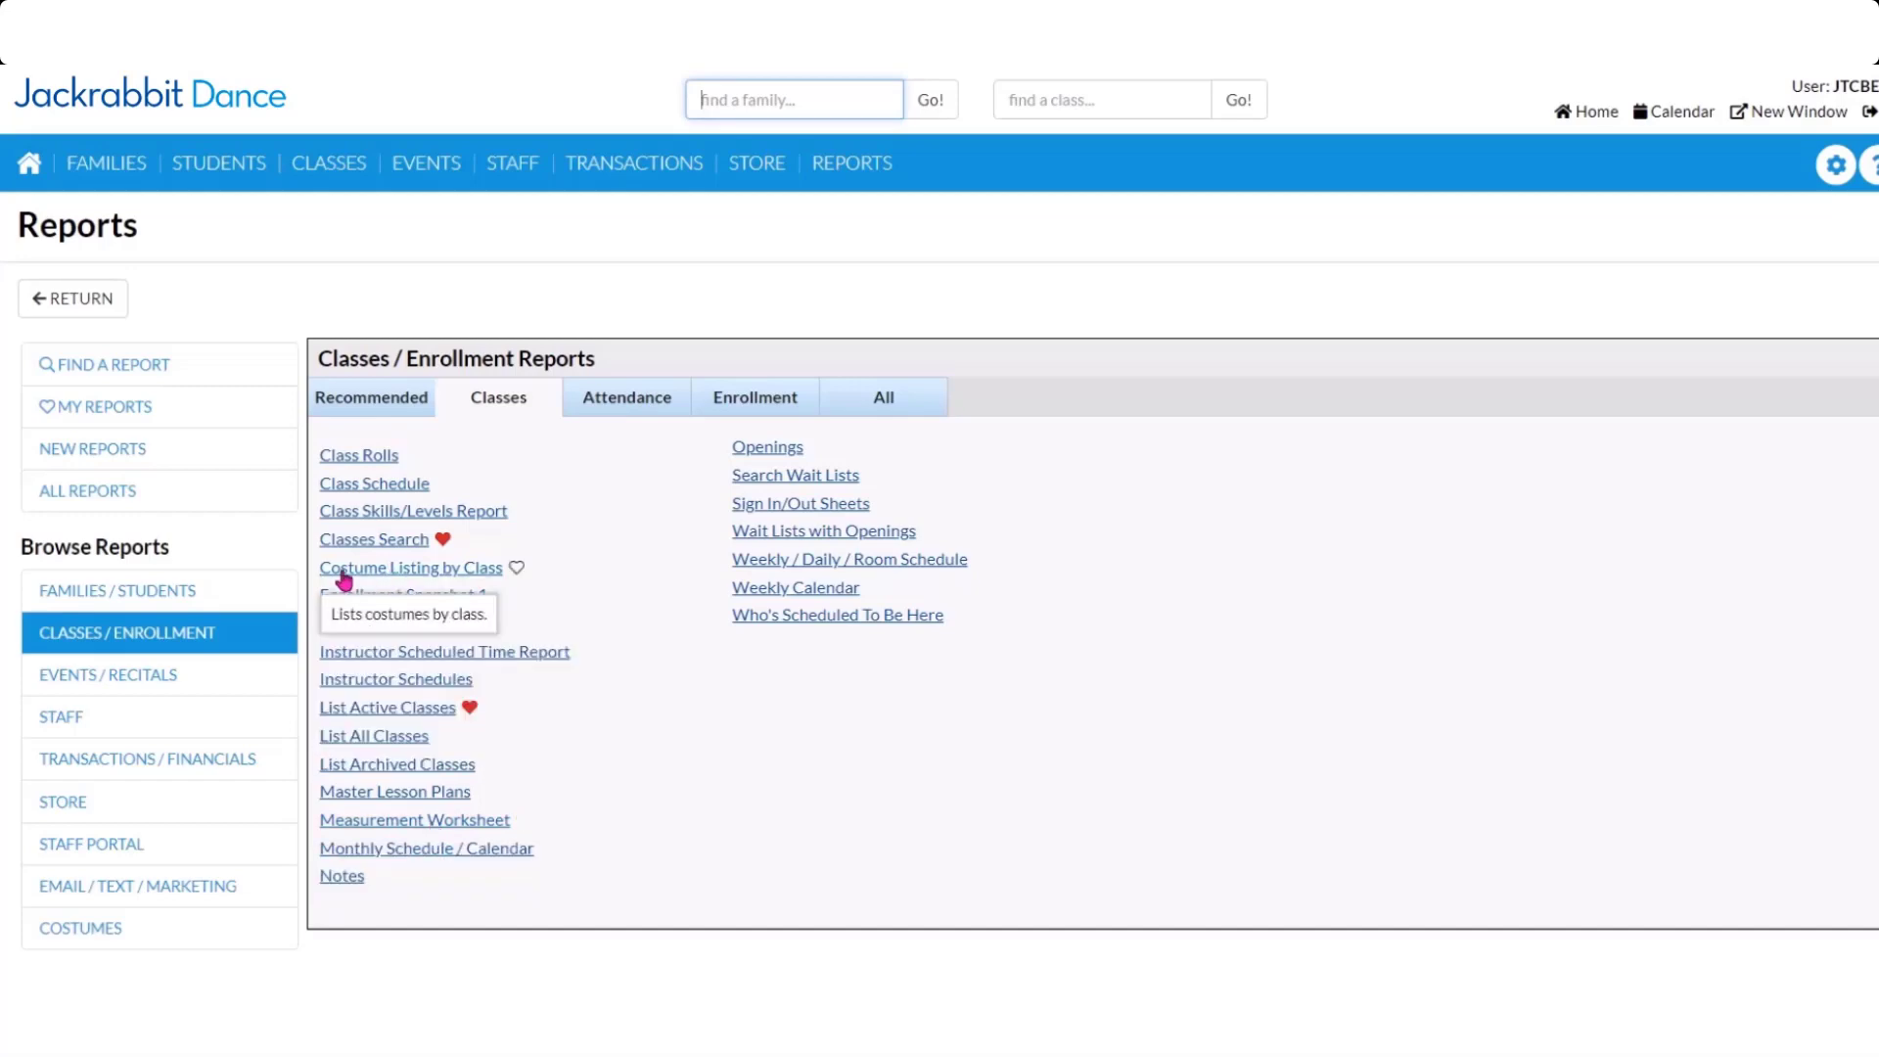
{"action": "left_click", "coordinate": [442, 573]}
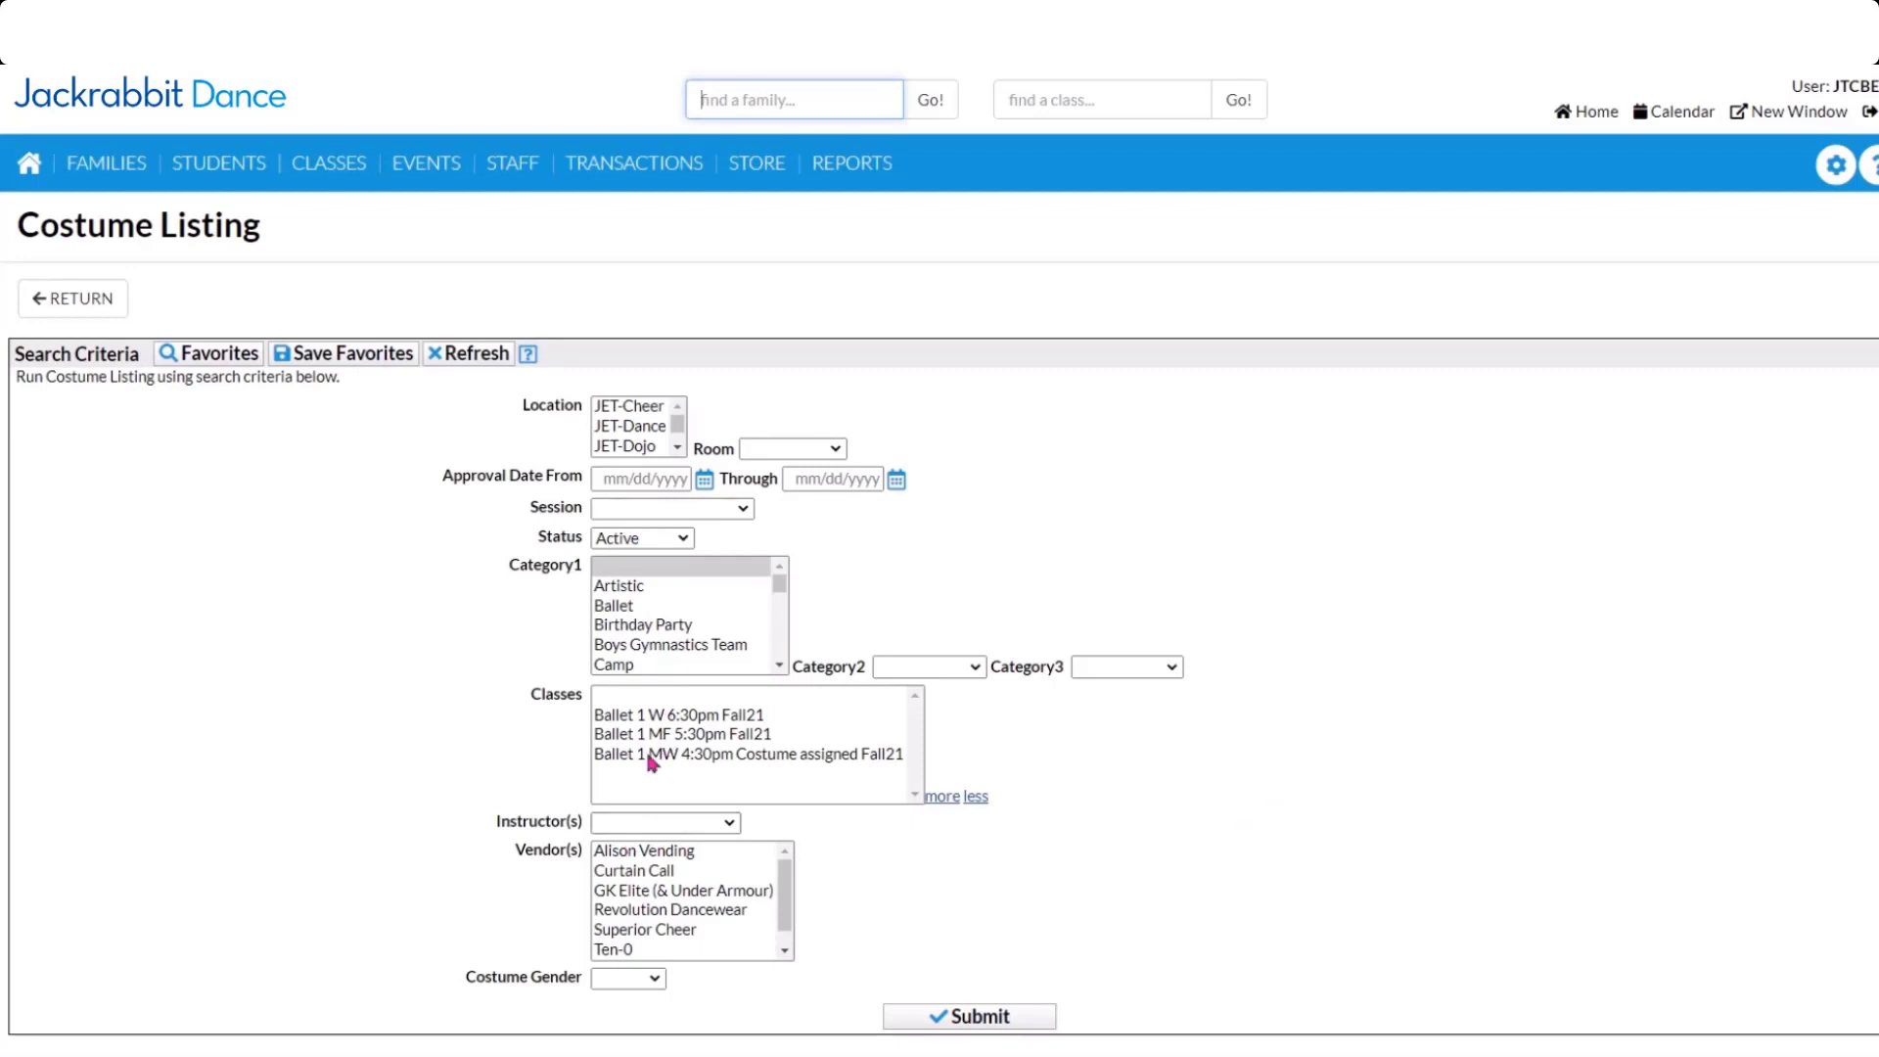
{"action": "left_click", "coordinate": [640, 511]}
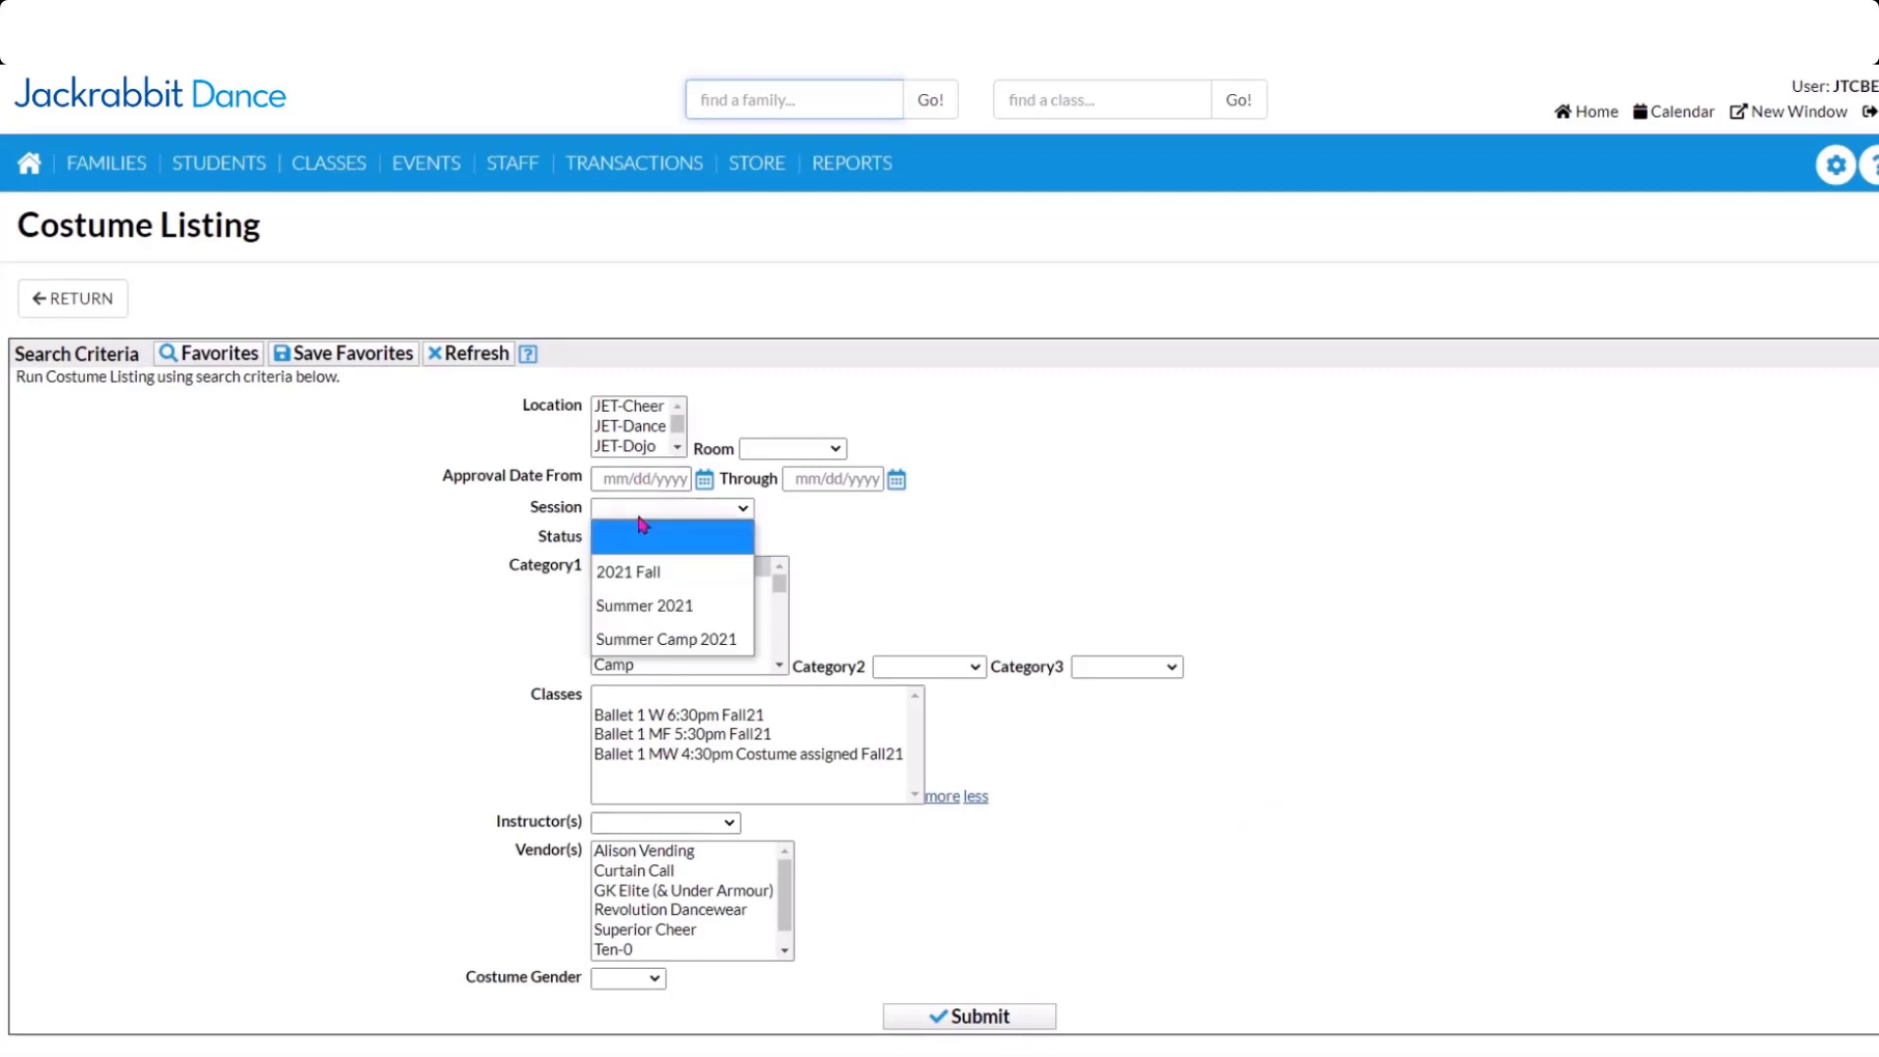
{"action": "left_click", "coordinate": [647, 574]}
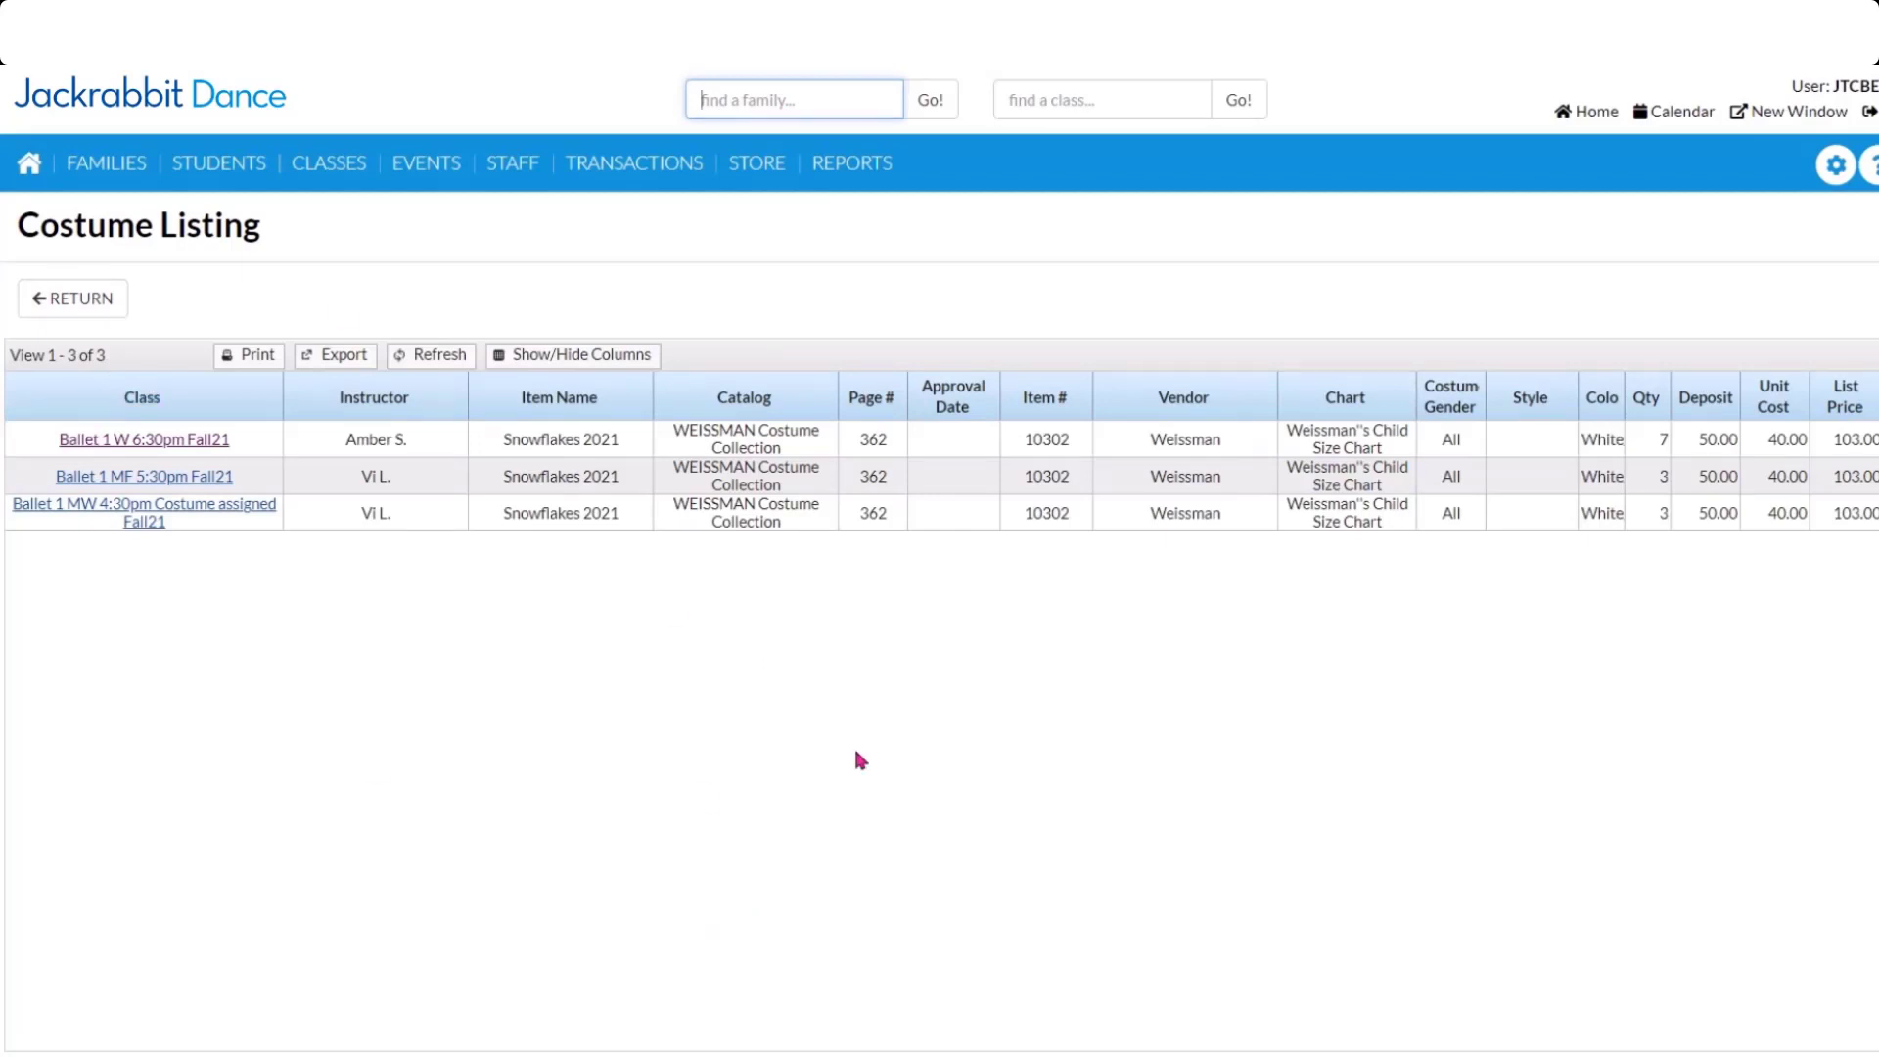
{"action": "left_click", "coordinate": [44, 297]}
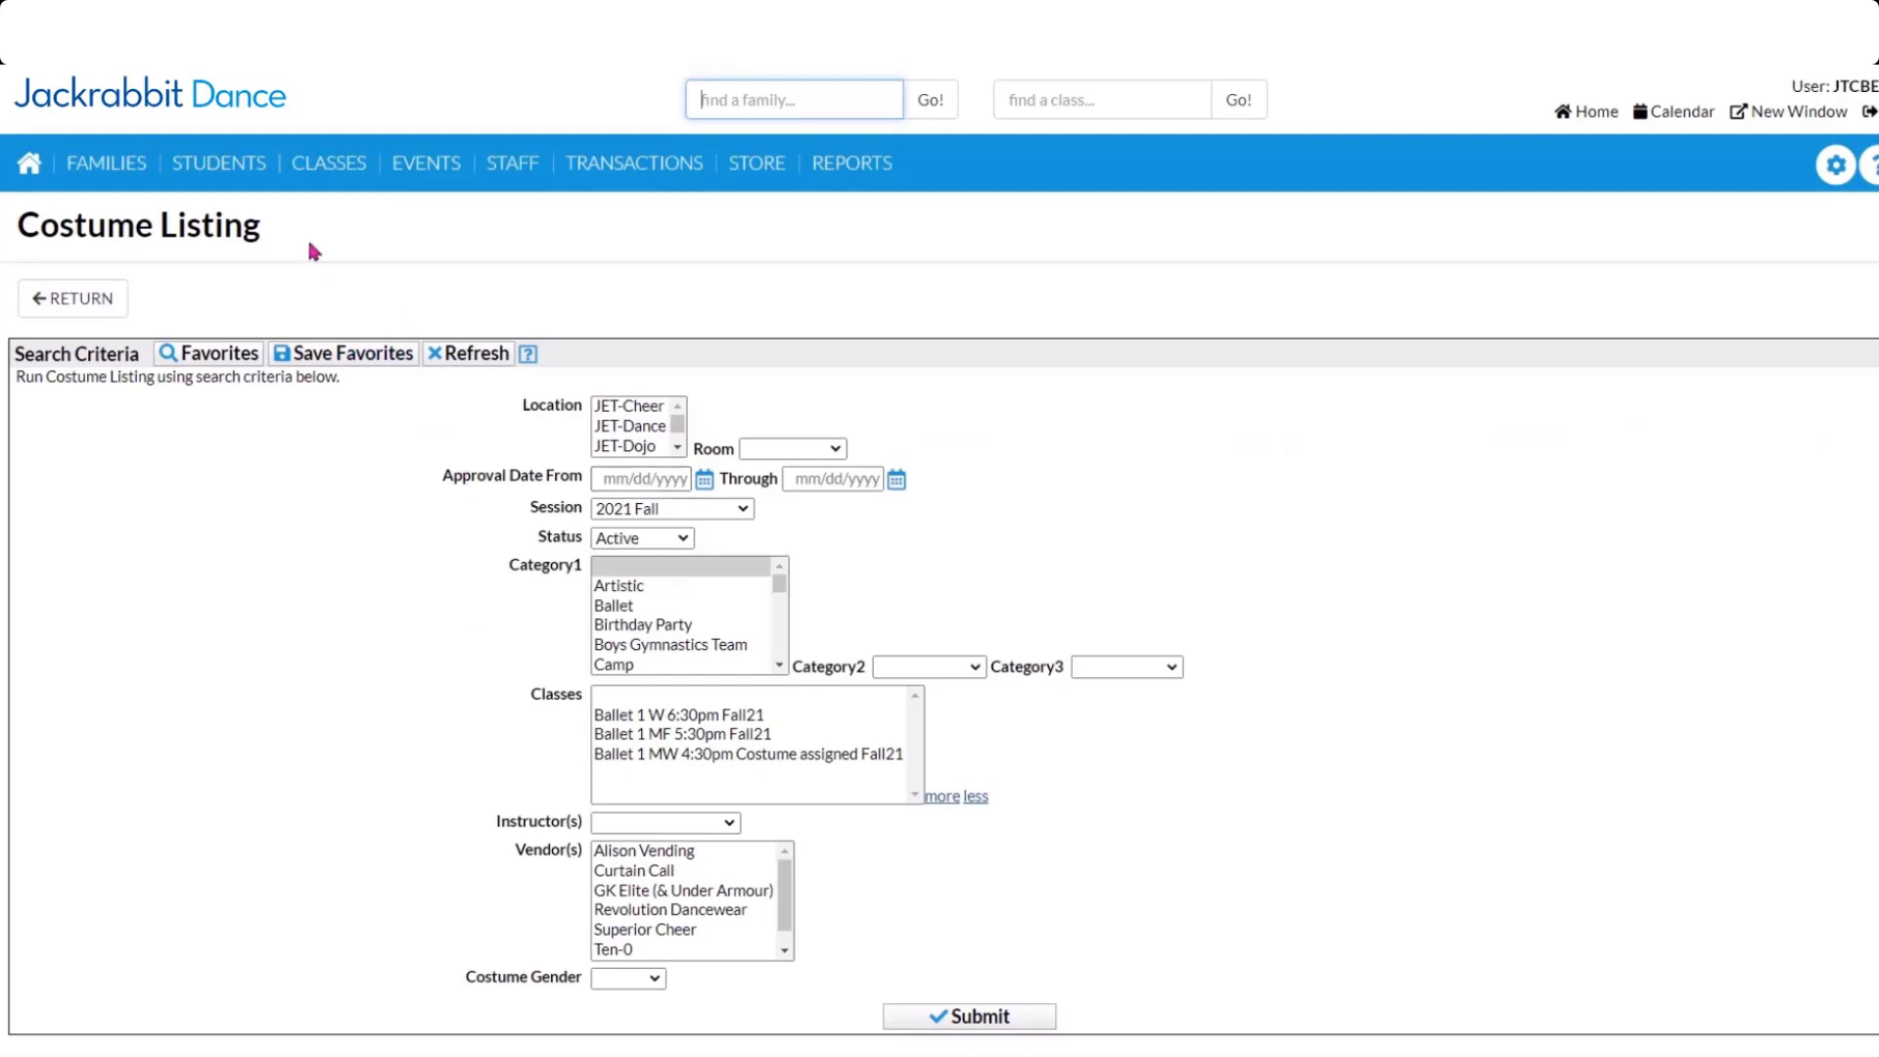
{"action": "mouse_move", "coordinate": [220, 168]}
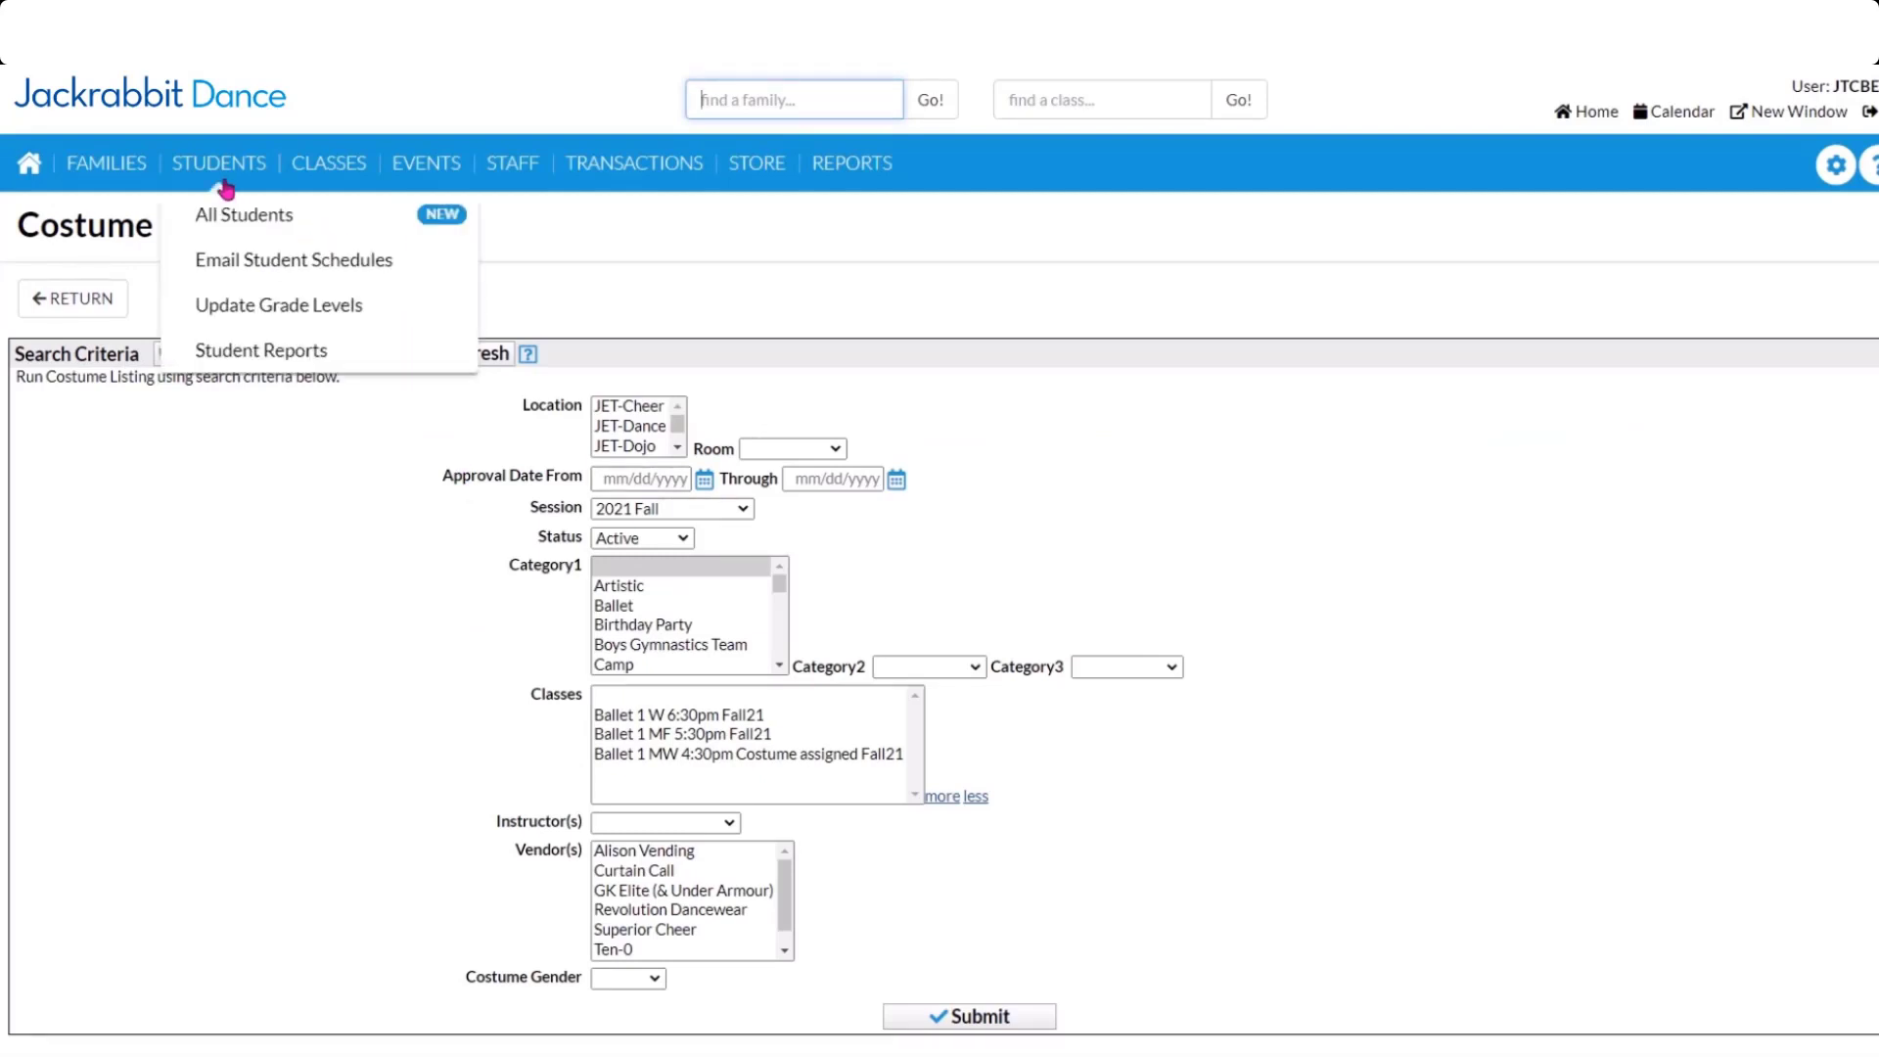
{"action": "mouse_move", "coordinate": [329, 166]}
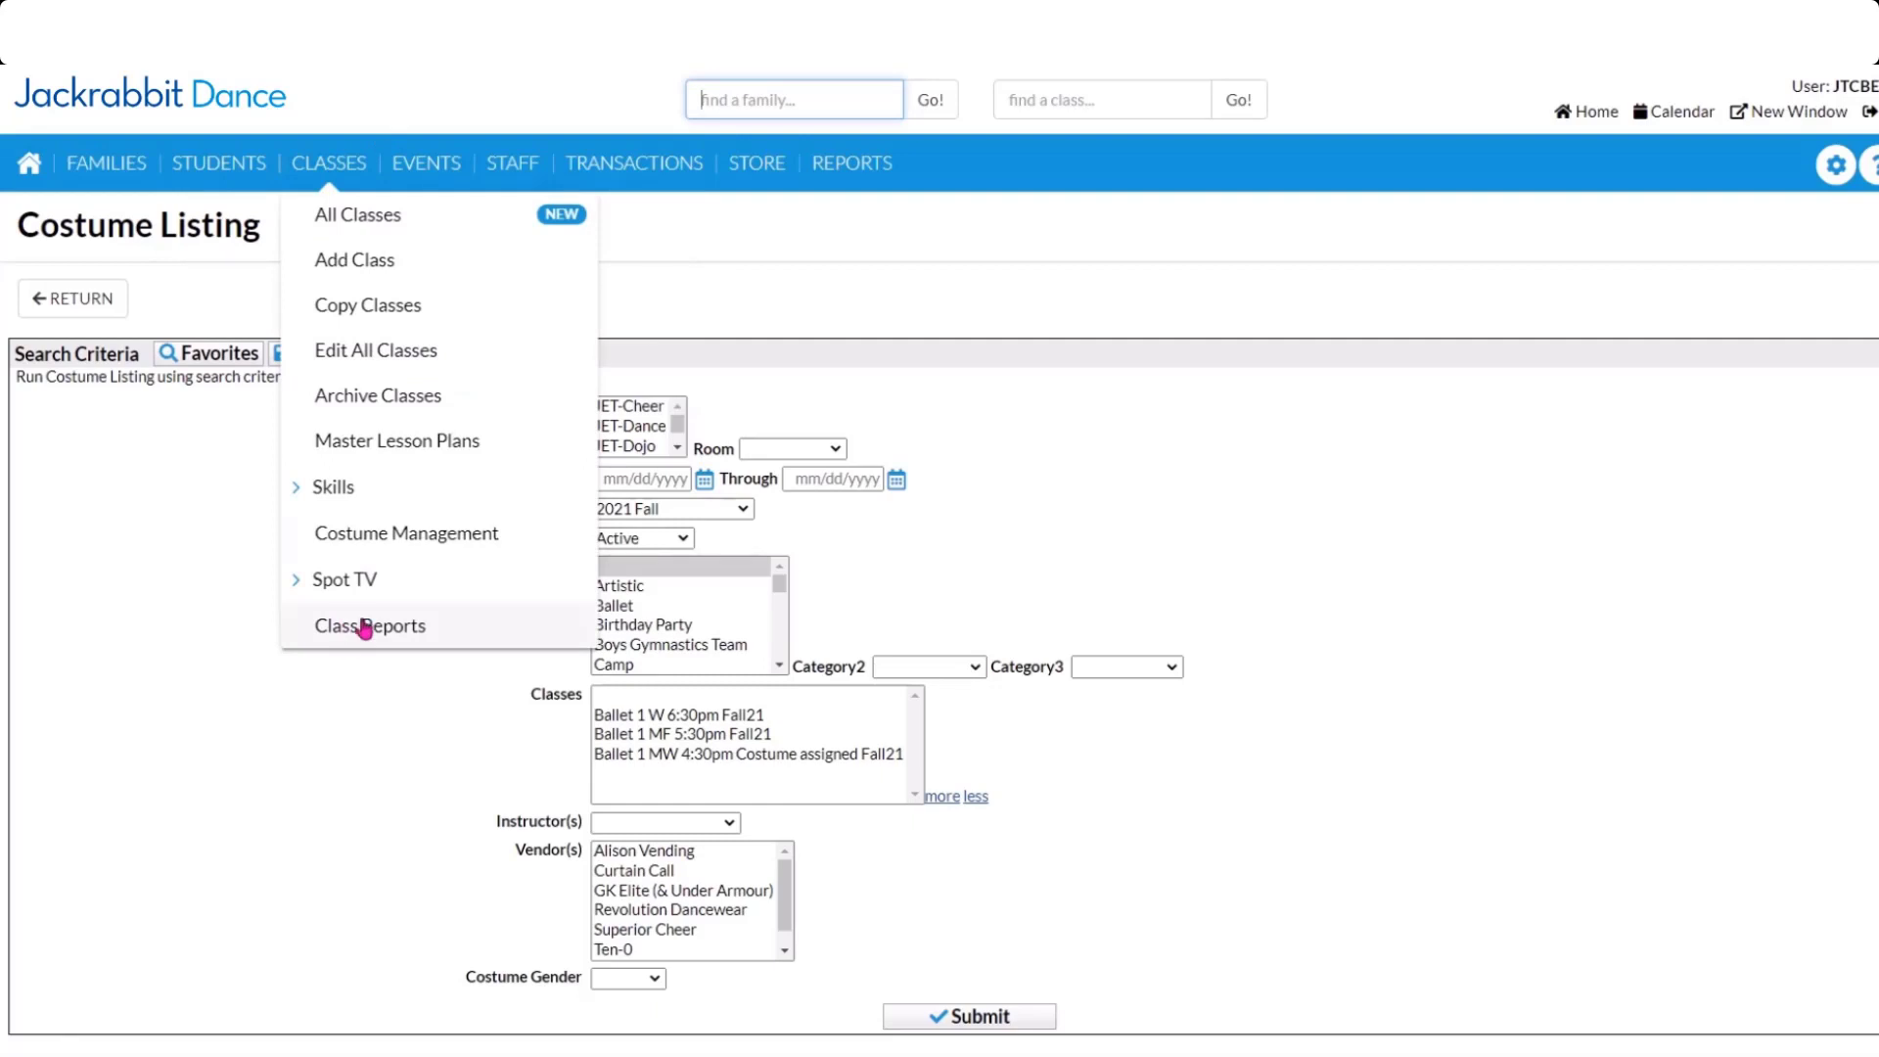
{"action": "left_click", "coordinate": [333, 761]}
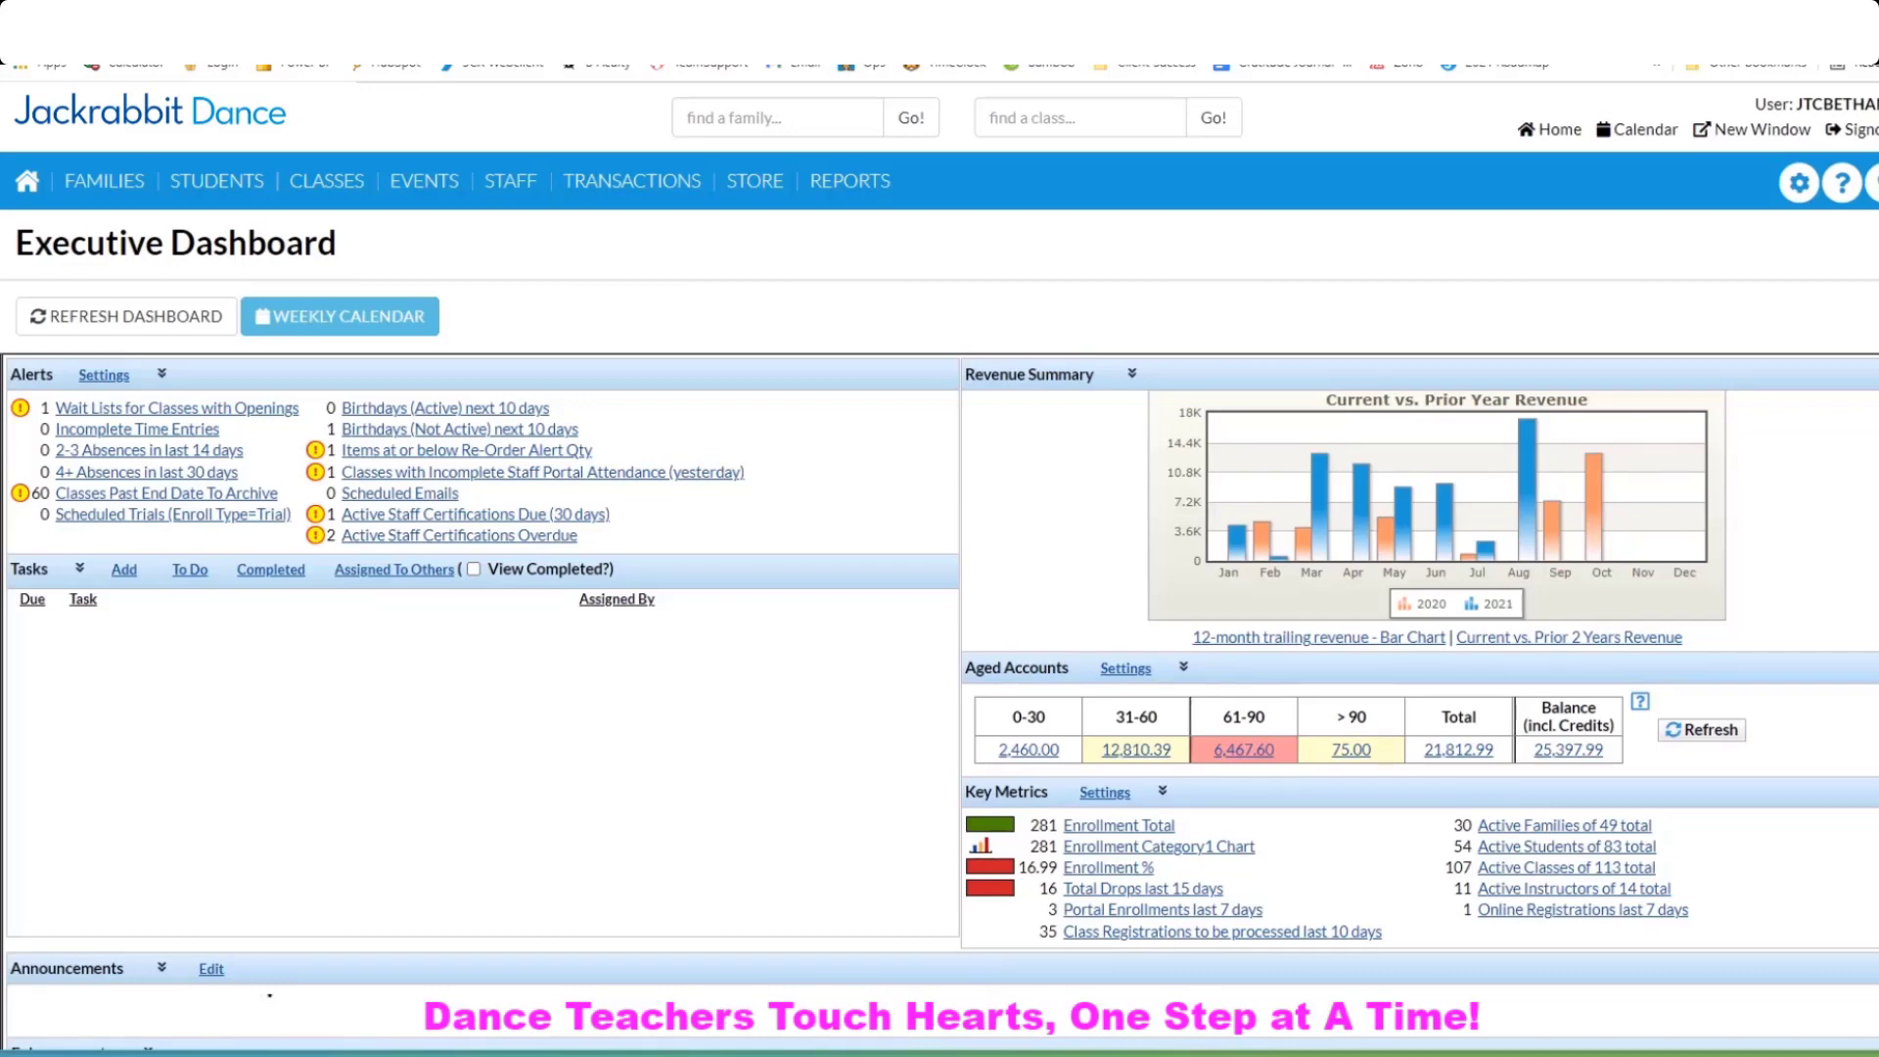
Open the recital listing and view the Create New Recital form, closing it without saving.
{"action": "left_click", "coordinate": [424, 184]}
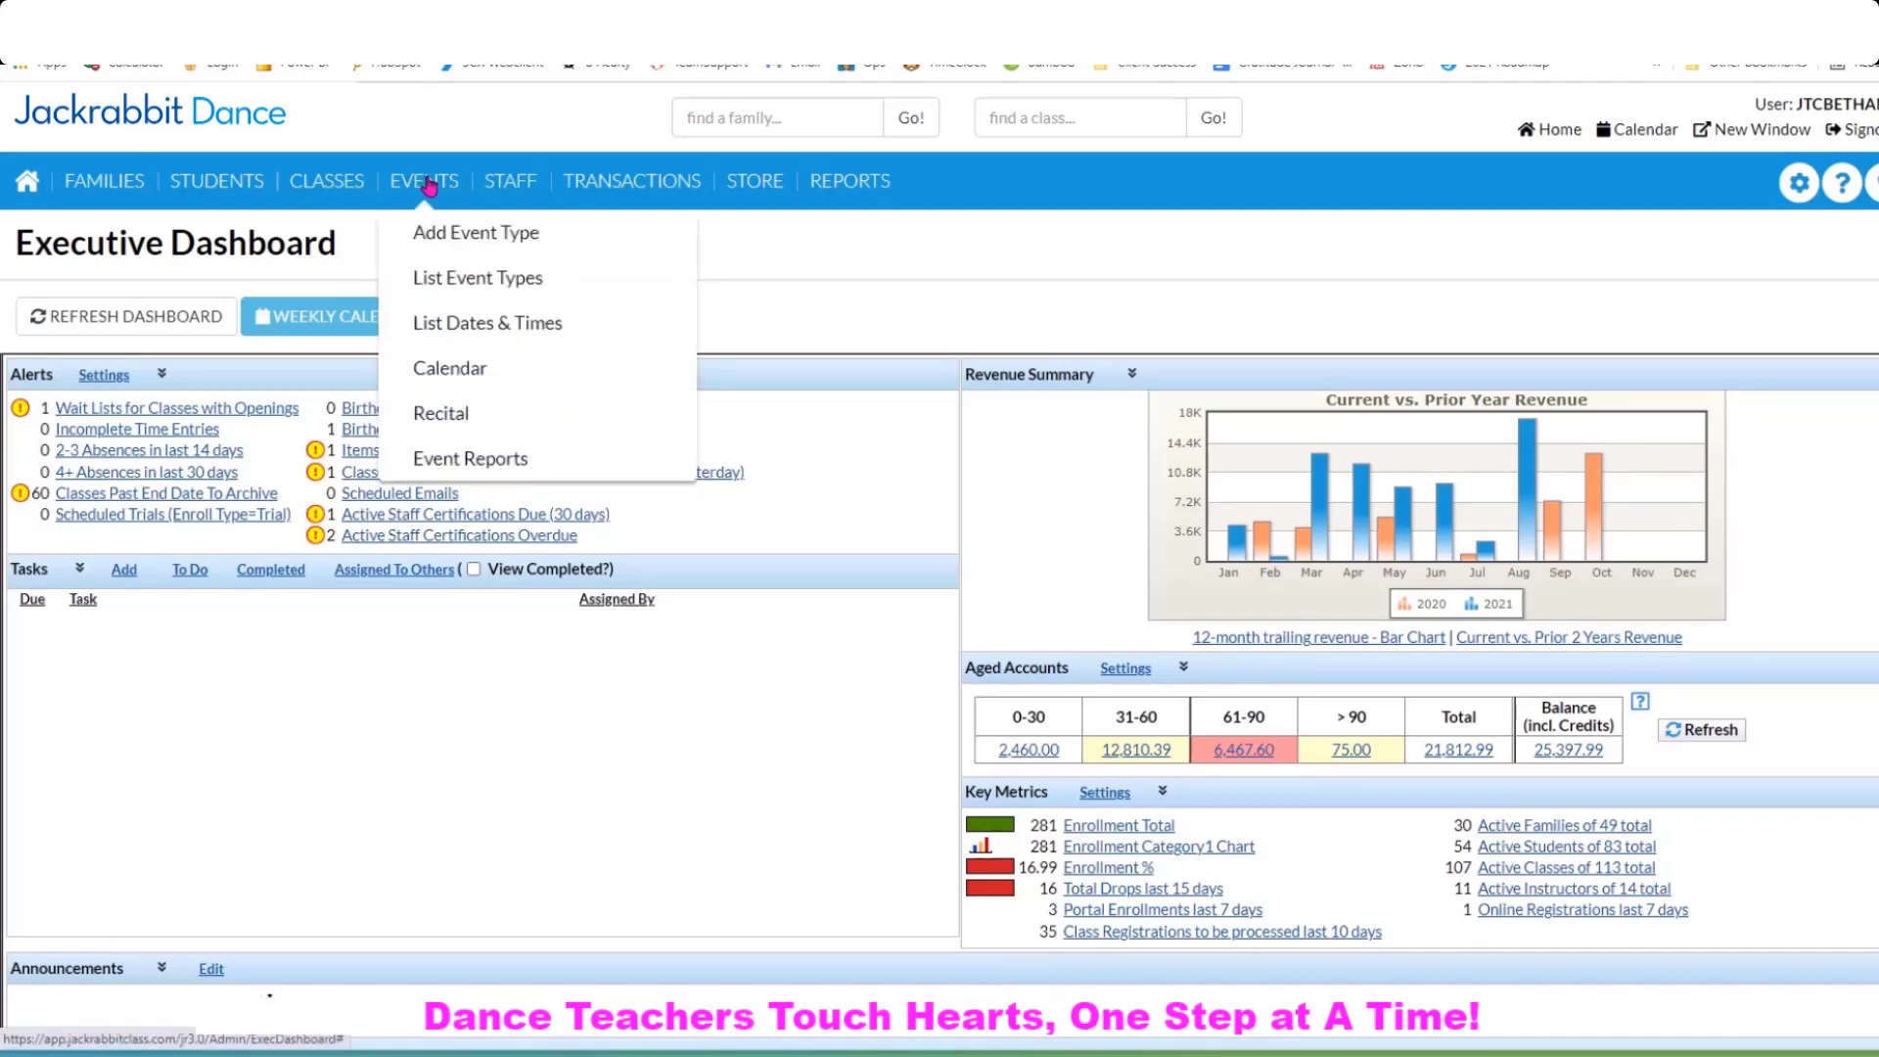
{"action": "left_click", "coordinate": [477, 414]}
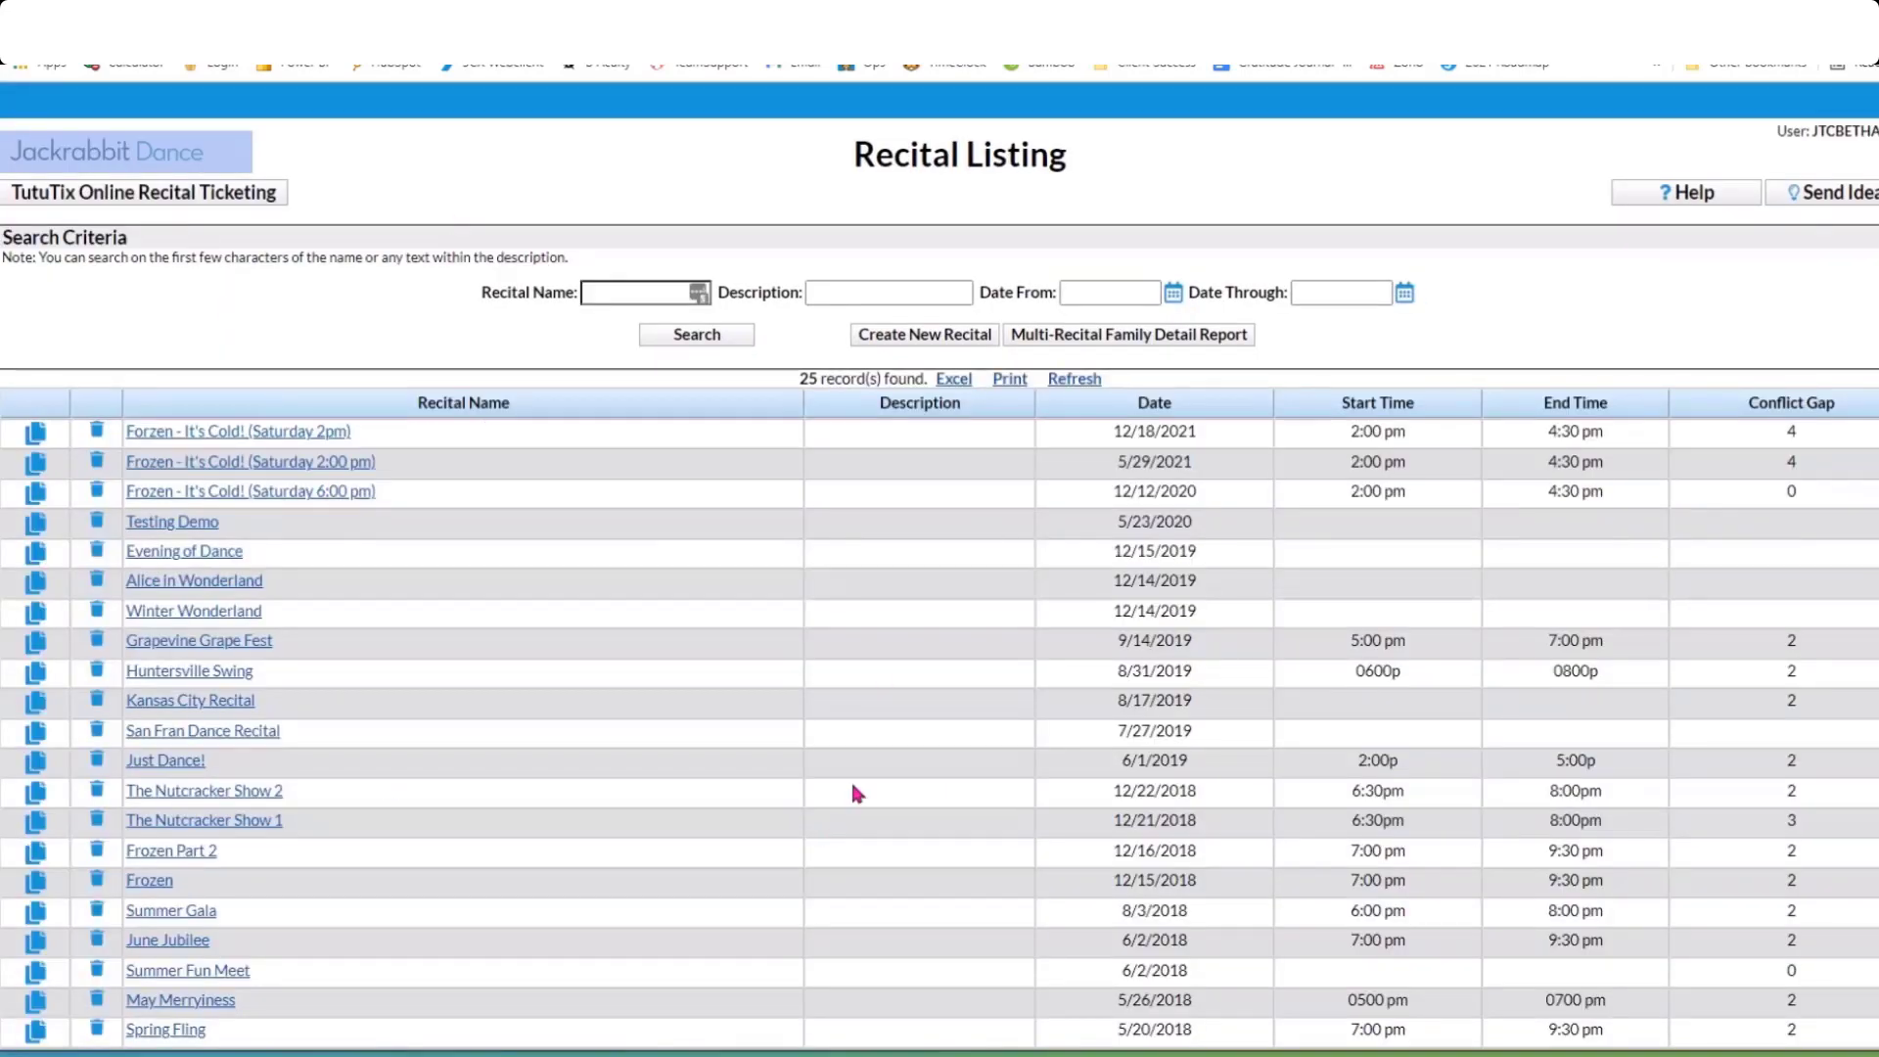
{"action": "left_click", "coordinate": [918, 337]}
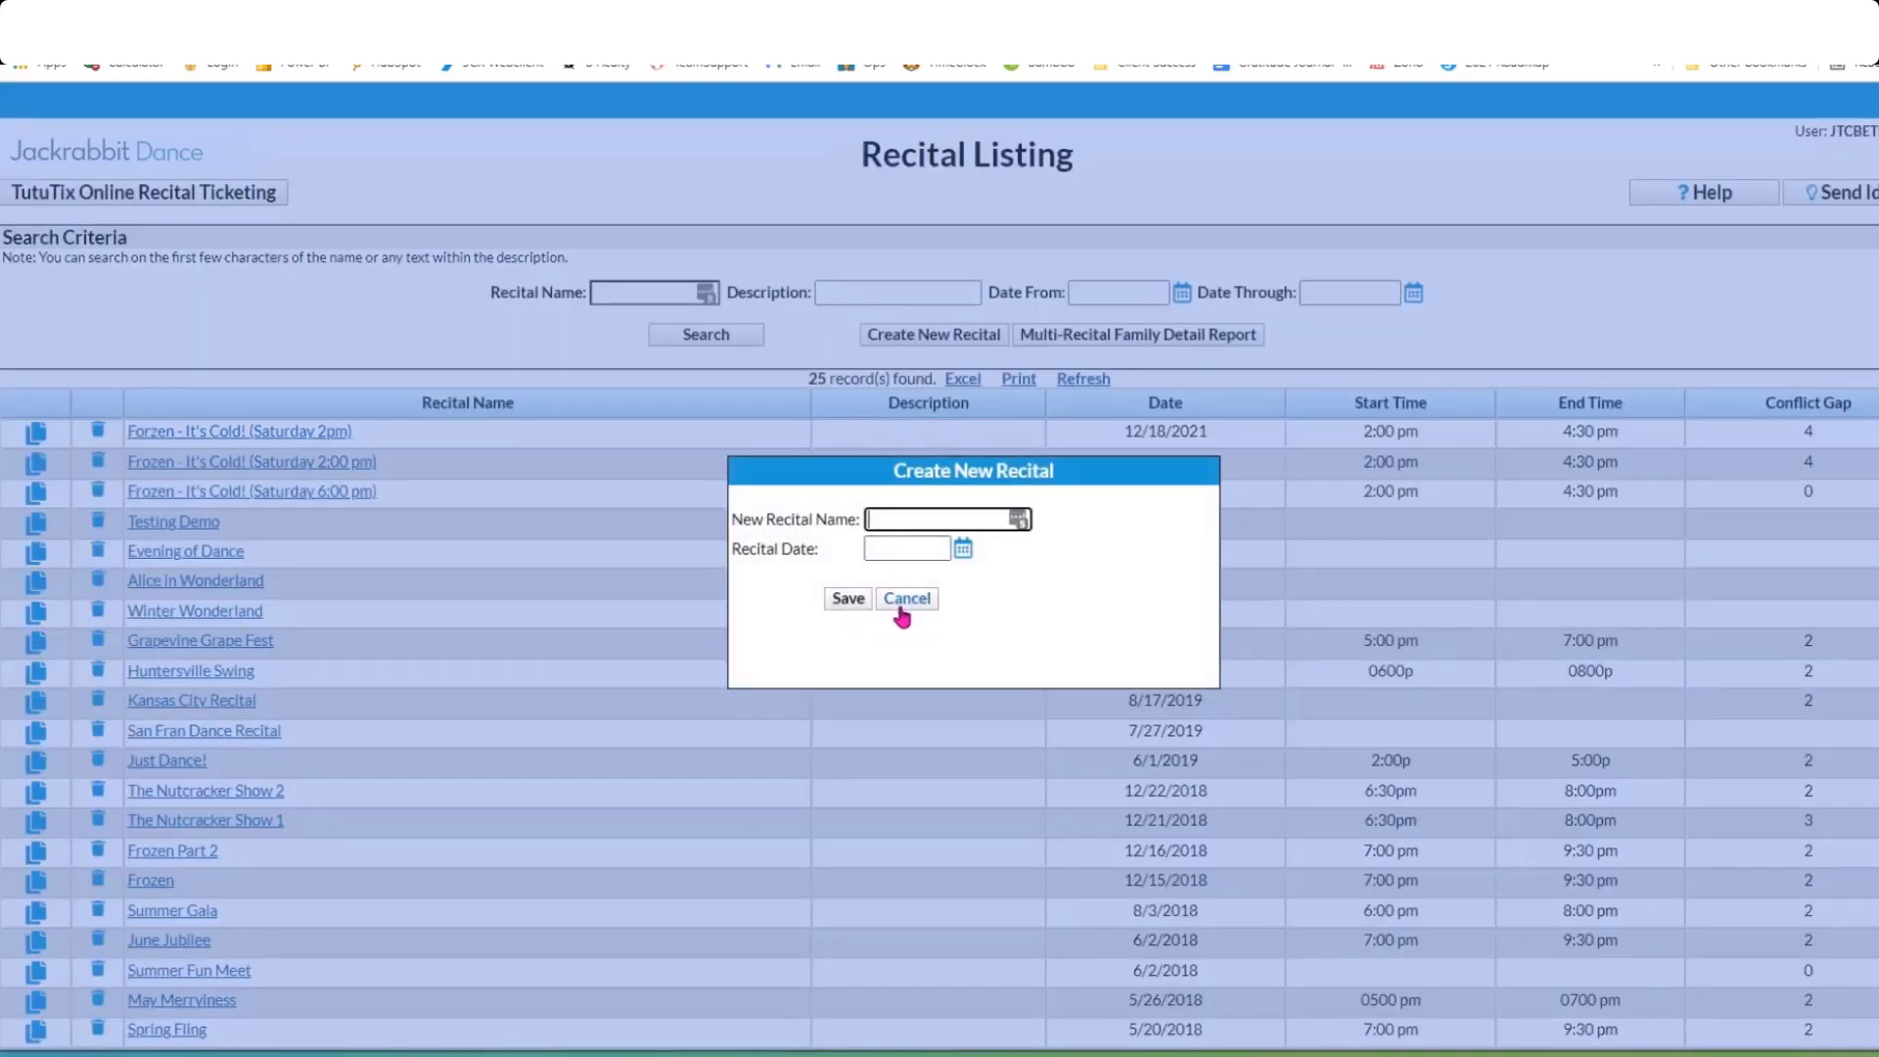
{"action": "left_click", "coordinate": [904, 599]}
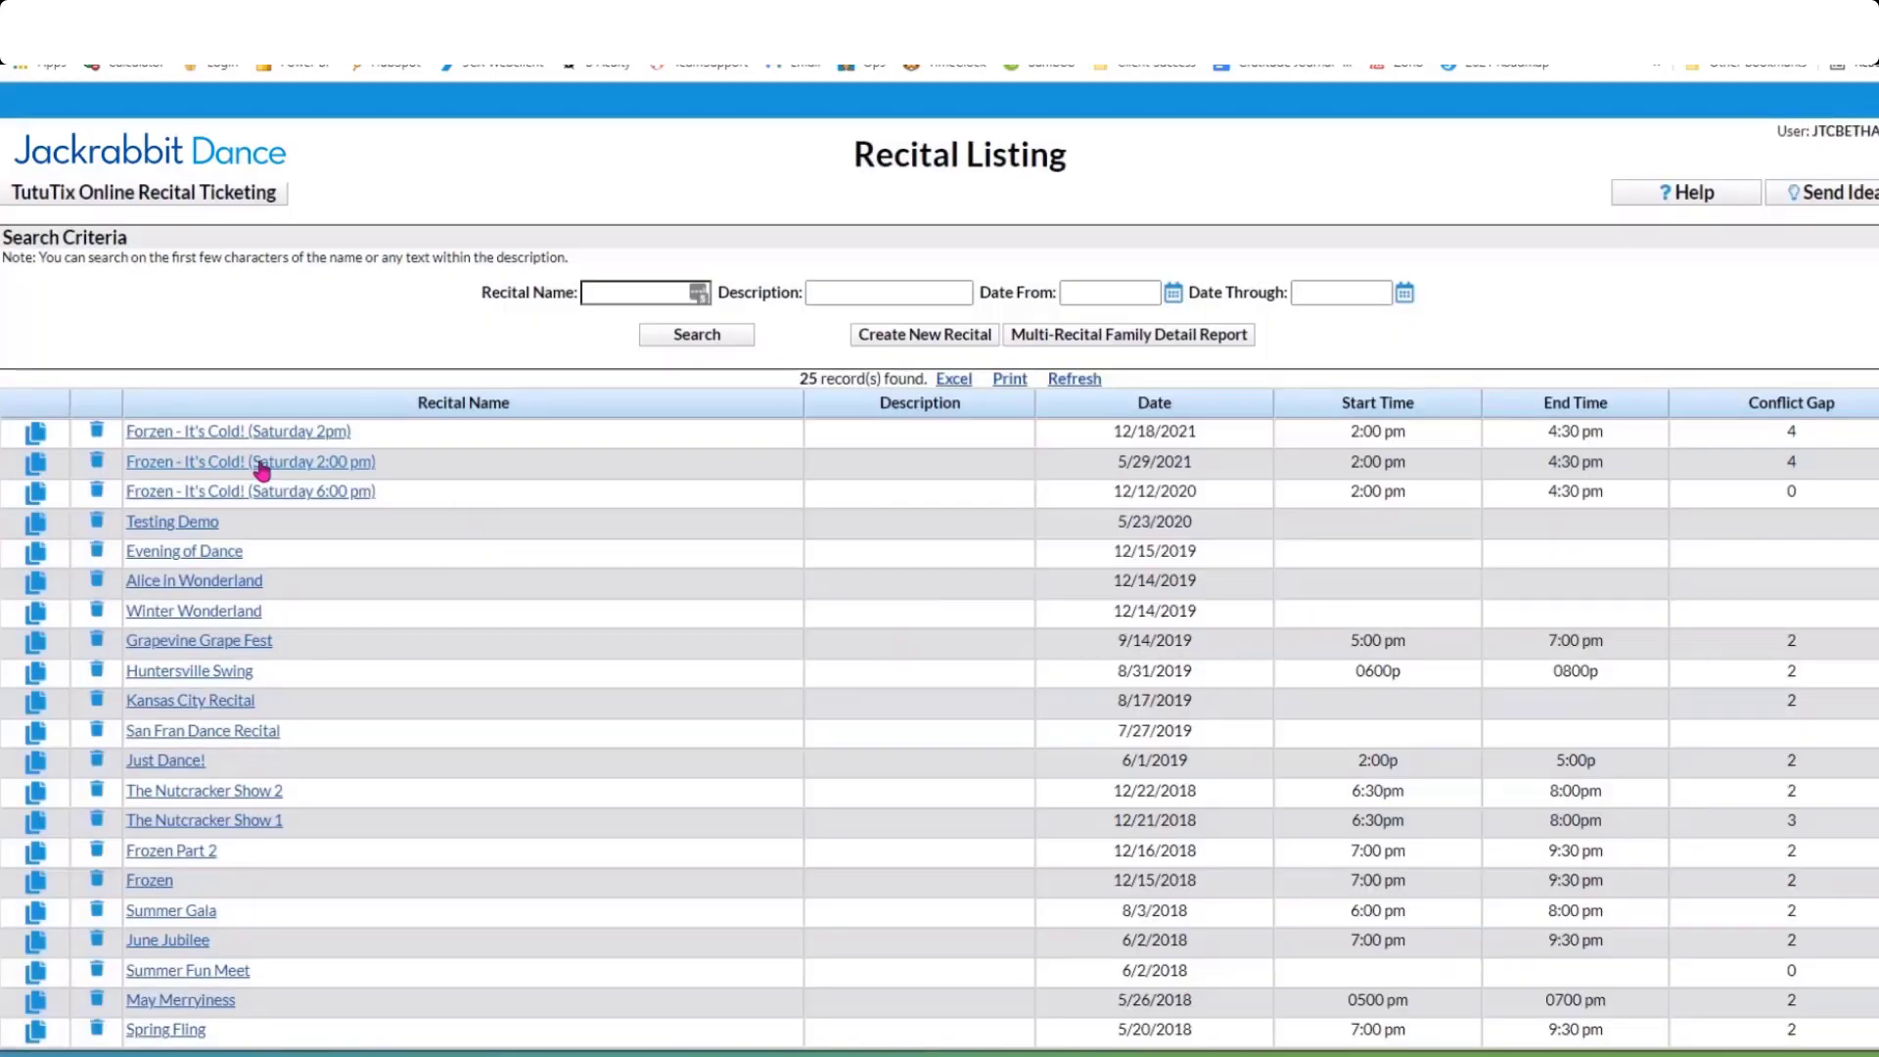
Open the Forzen - It's Cold! (Saturday 2pm) recital for editing and view the Add Performance form, closing it without saving.
{"action": "left_click", "coordinate": [197, 433]}
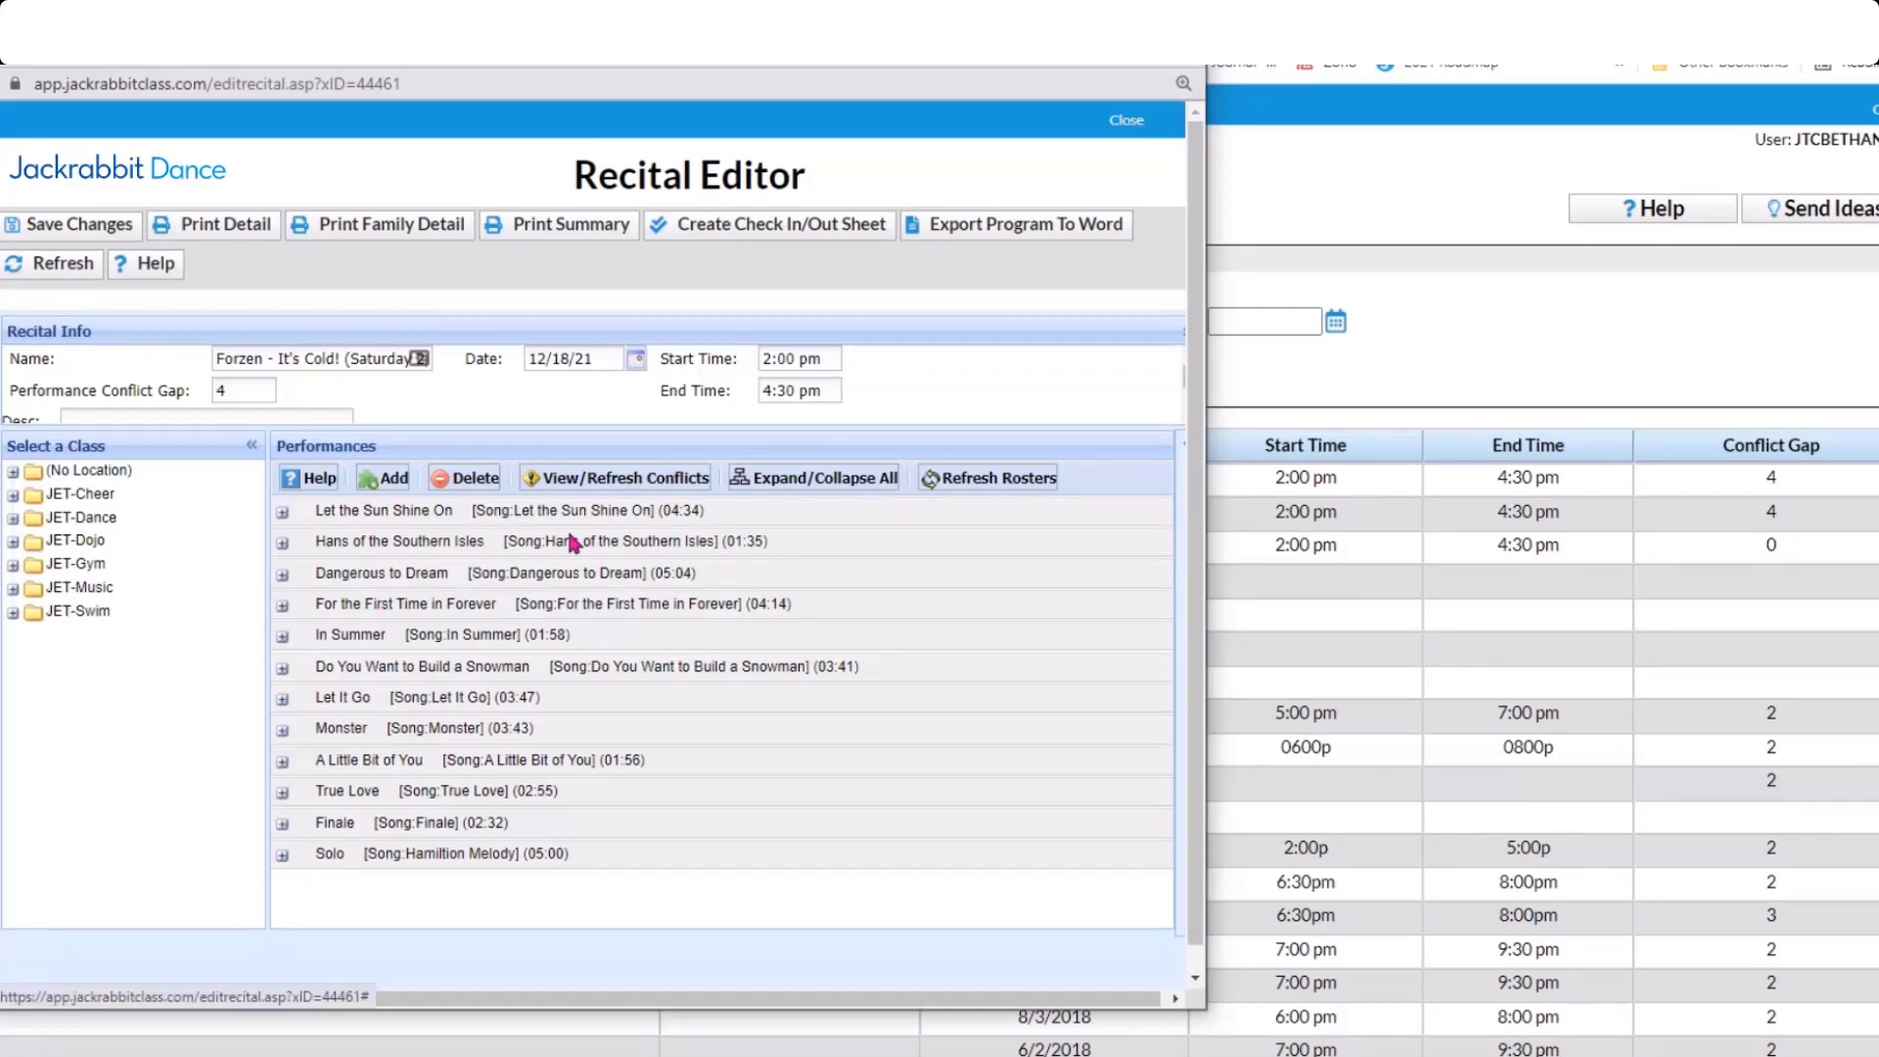
{"action": "left_click", "coordinate": [386, 477]}
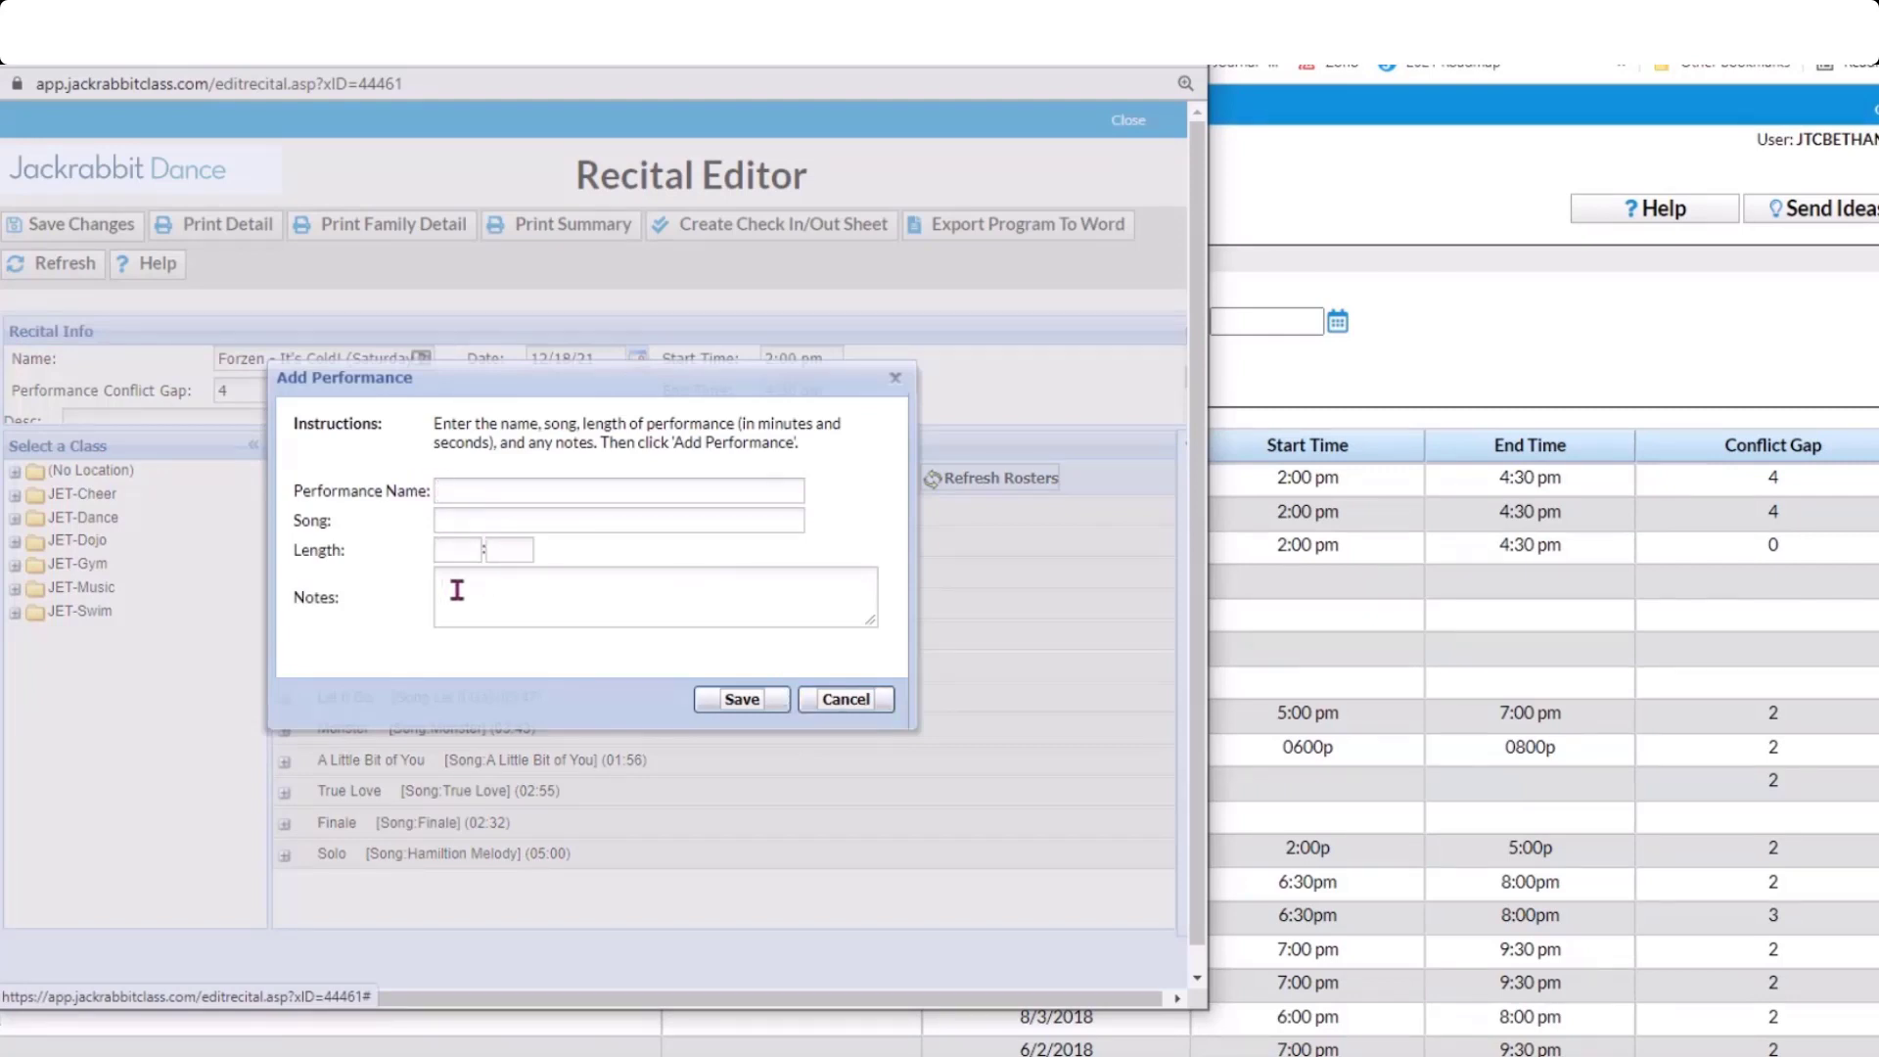
{"action": "left_click", "coordinate": [848, 701]}
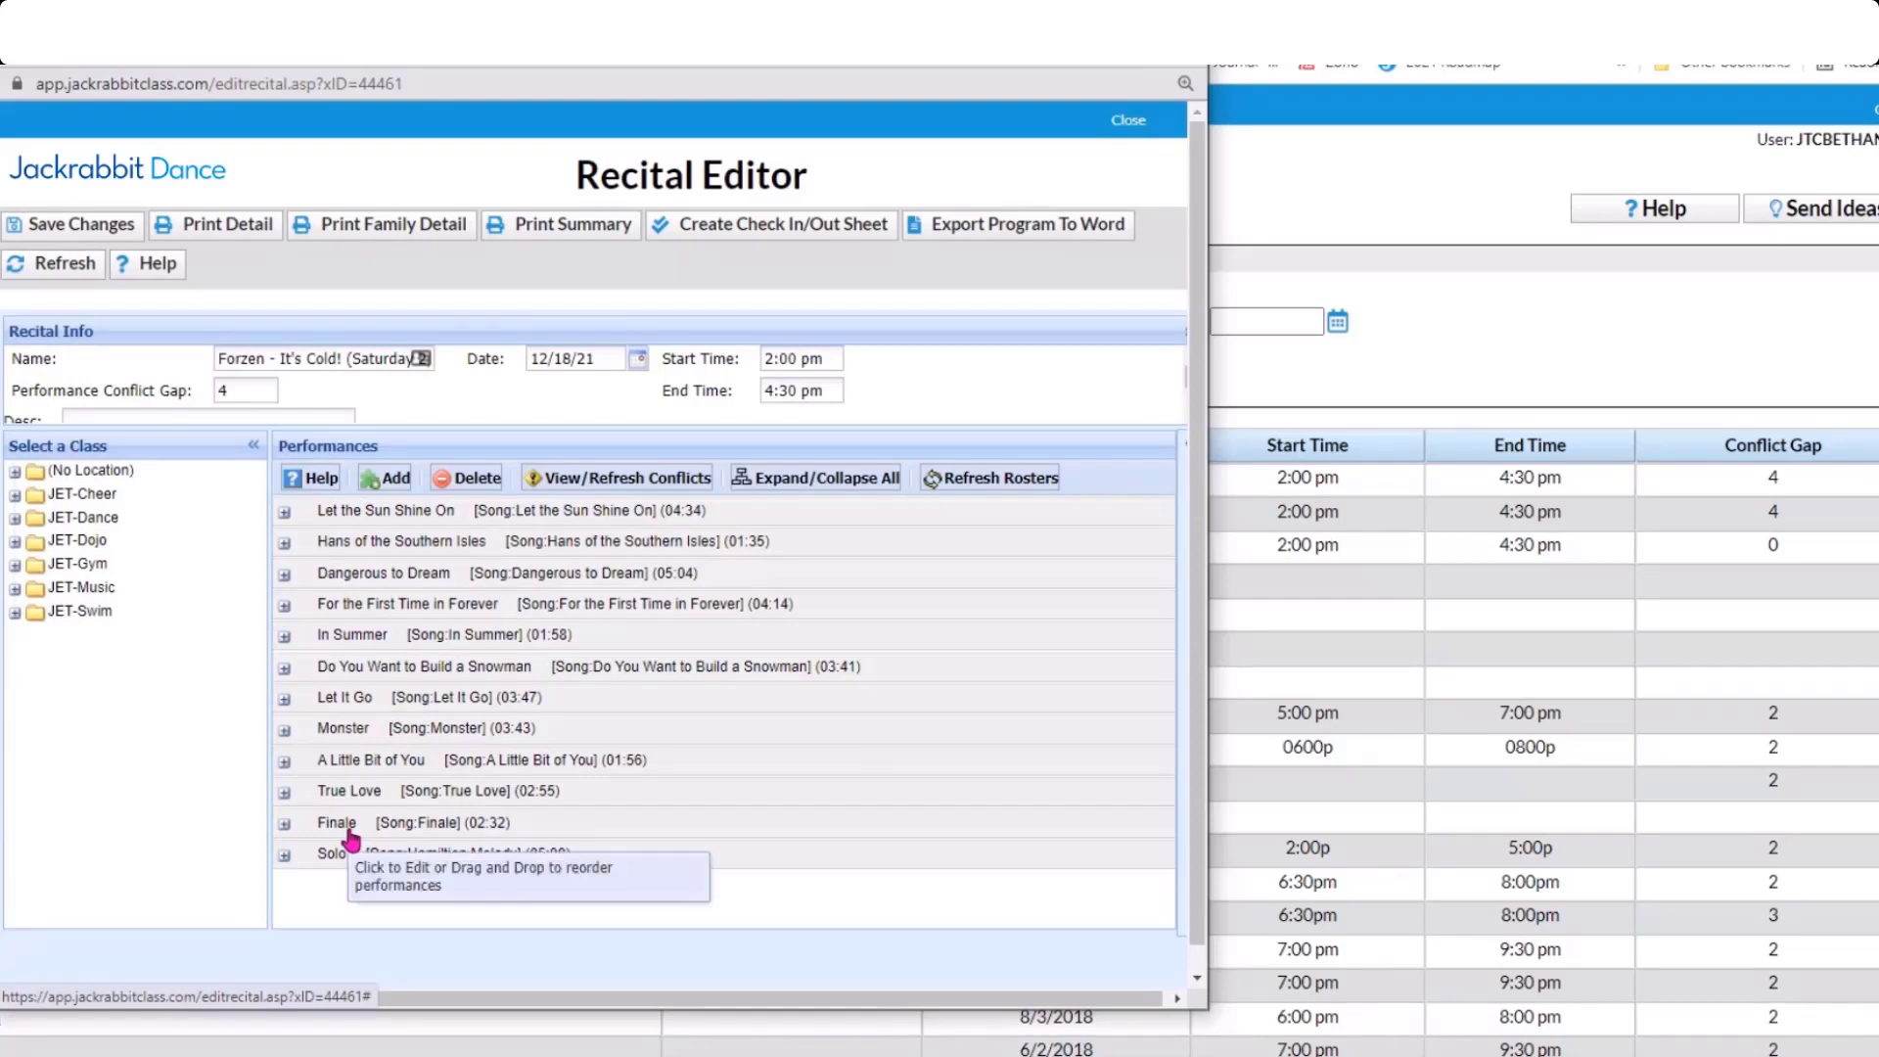
Reorder the recital's performances, placing Finale between A Little Bit of You and True Love.
{"action": "left_click_drag", "start_coordinate": [351, 839], "coordinate": [320, 670]}
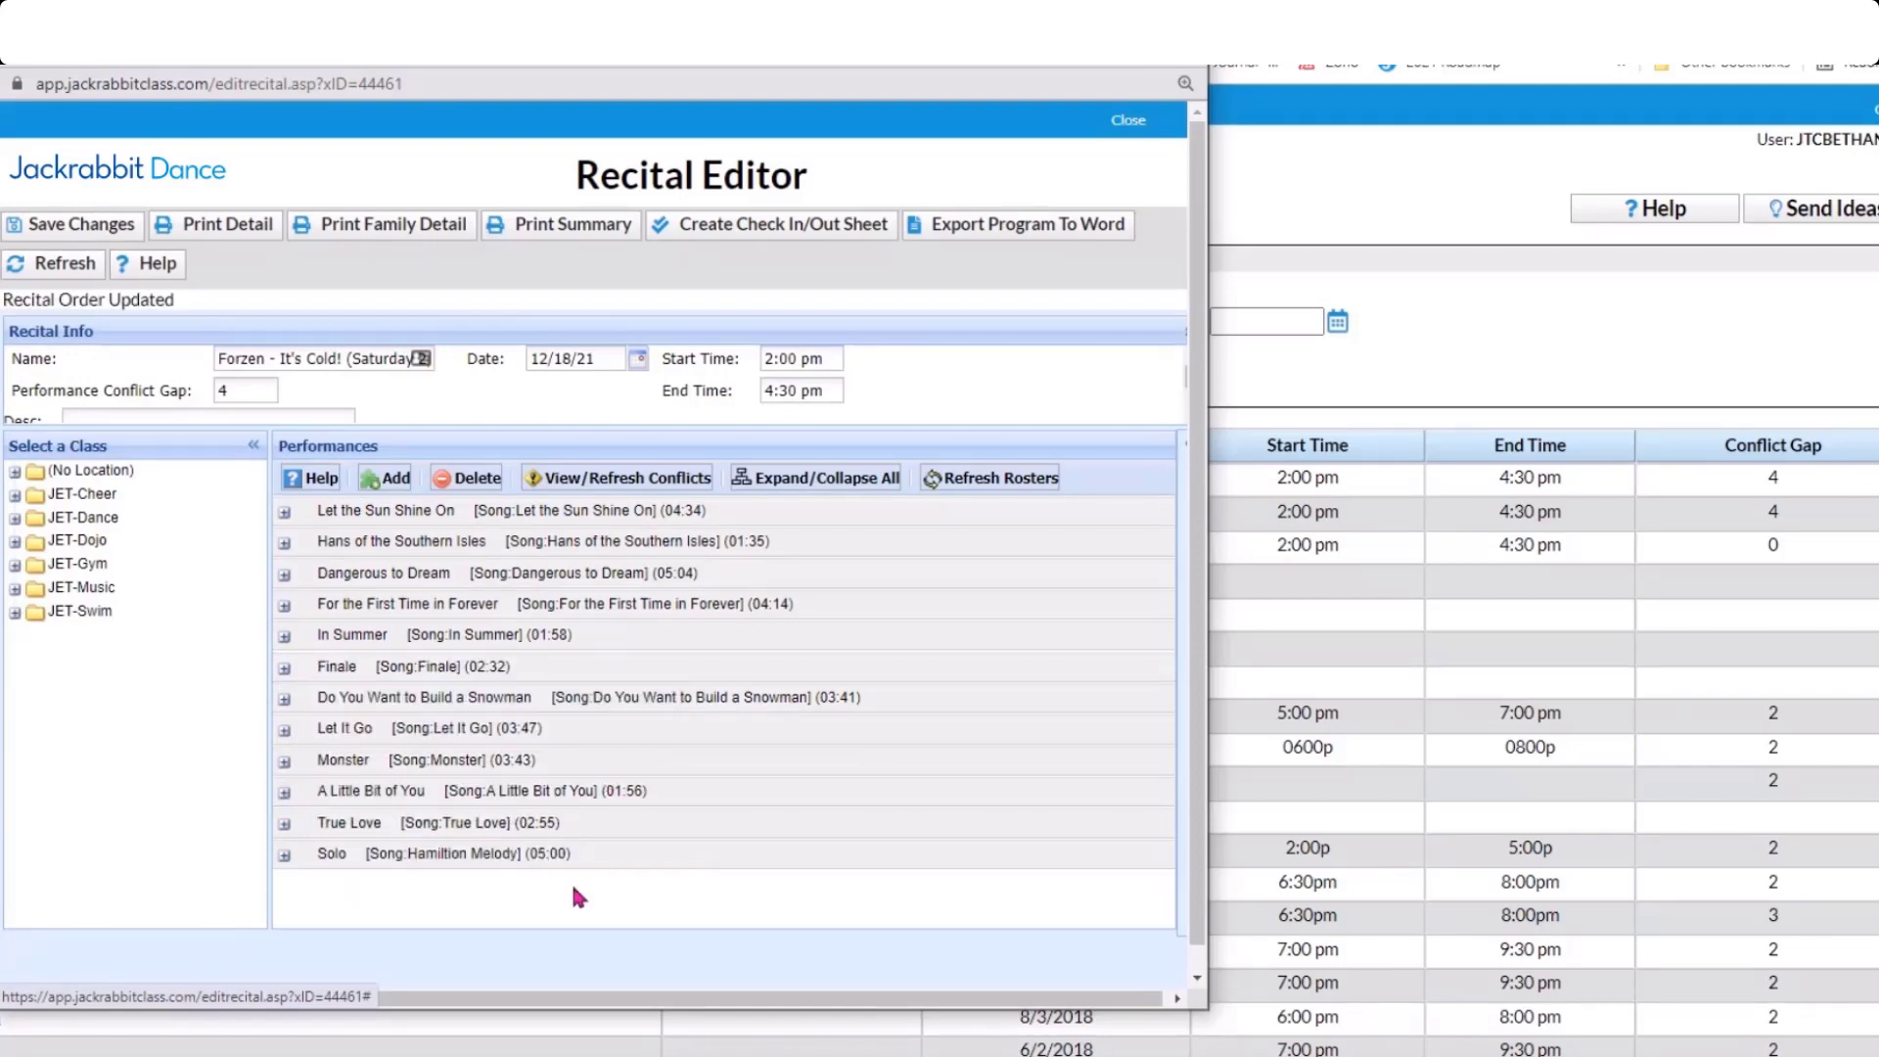
{"action": "left_click_drag", "start_coordinate": [331, 673], "coordinate": [334, 812]}
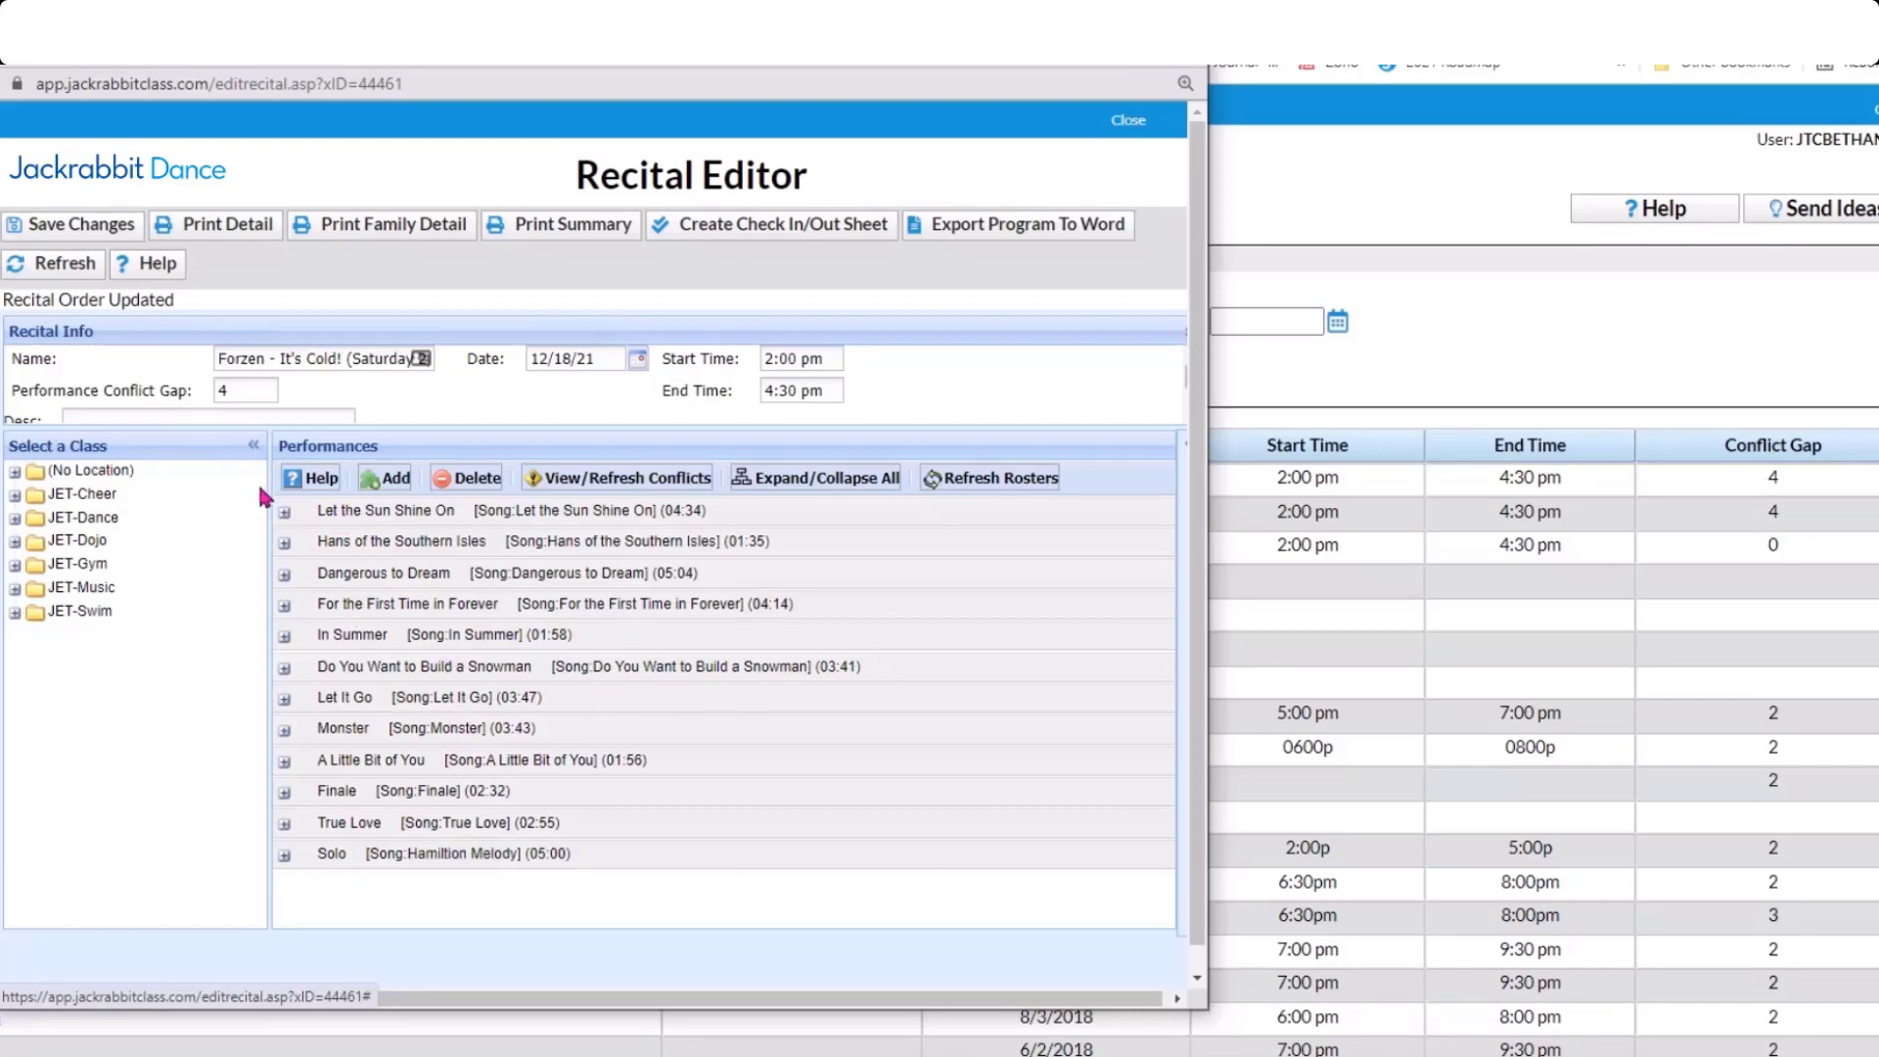
Show the JET-Dance ballet classes with their full names in a wider class list, and expand all performances.
{"action": "left_click", "coordinate": [15, 518]}
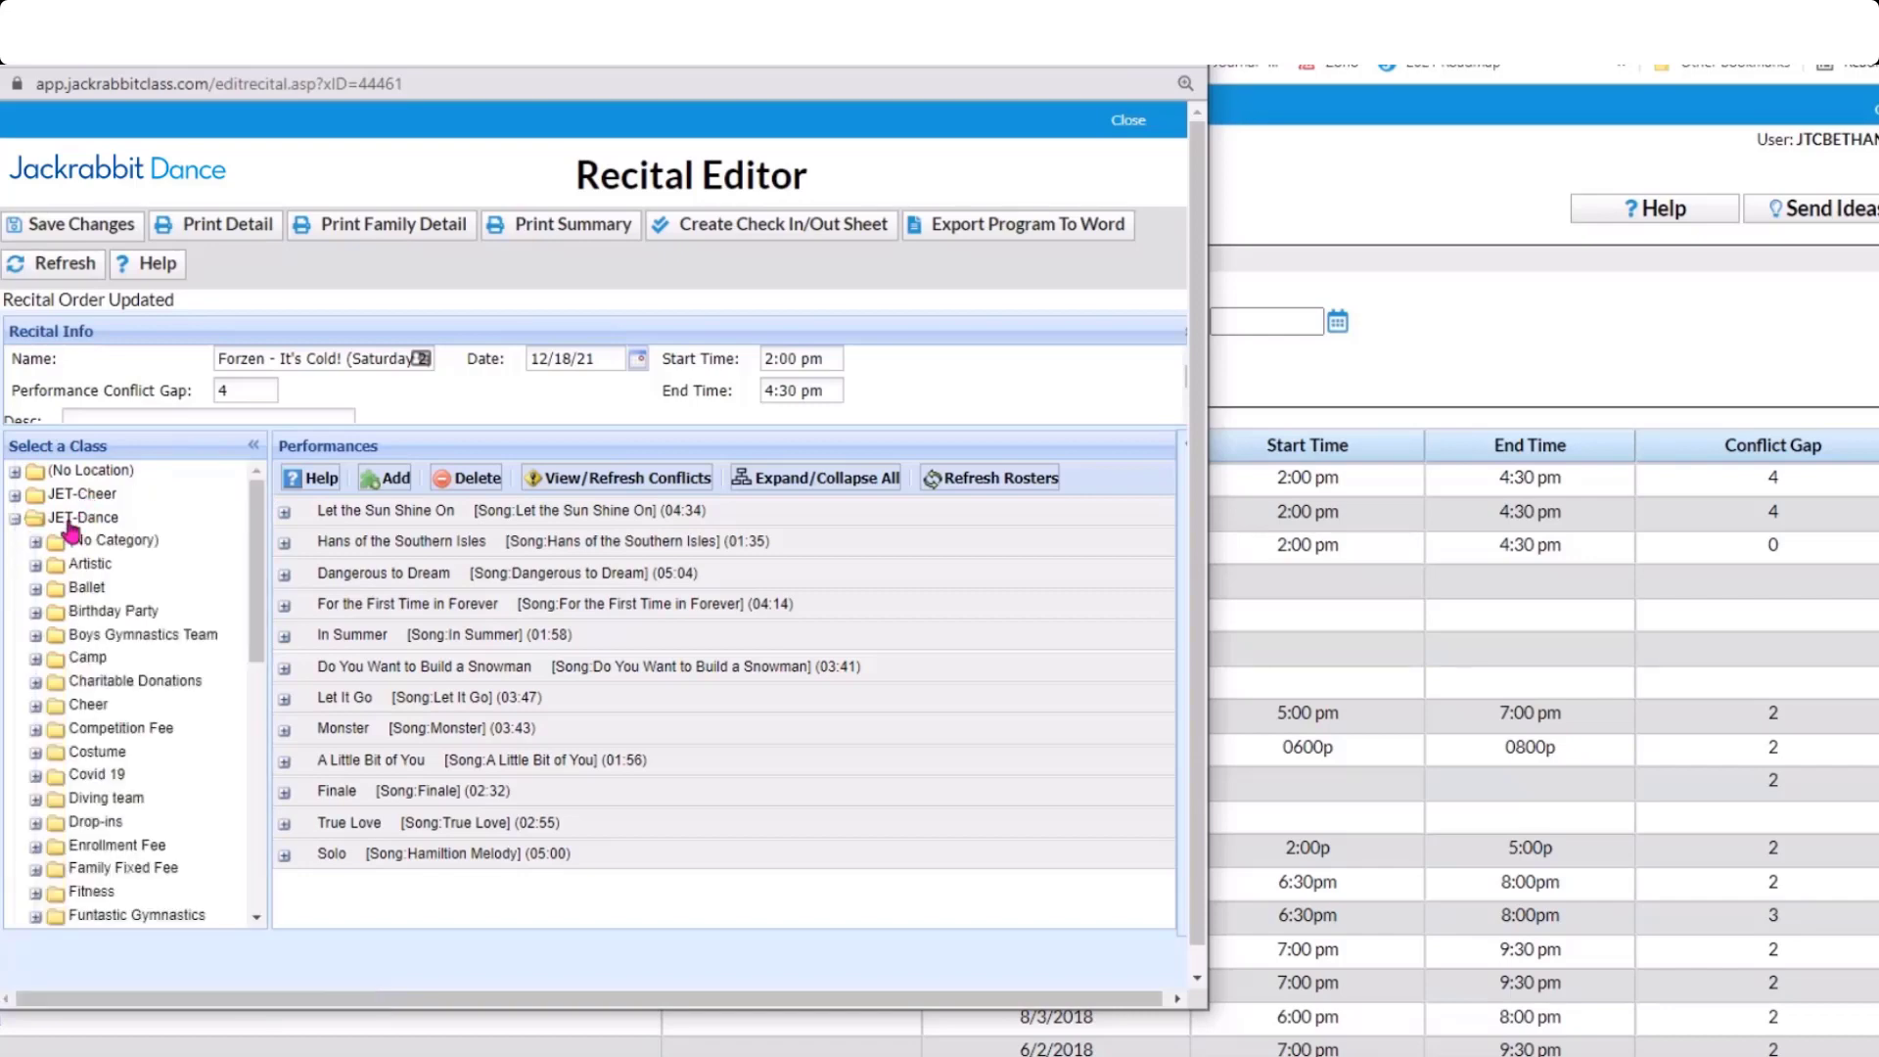
{"action": "left_click", "coordinate": [35, 589]}
{"action": "scroll", "coordinate": [137, 674], "scroll_direction": "down", "scroll_amount": 3}
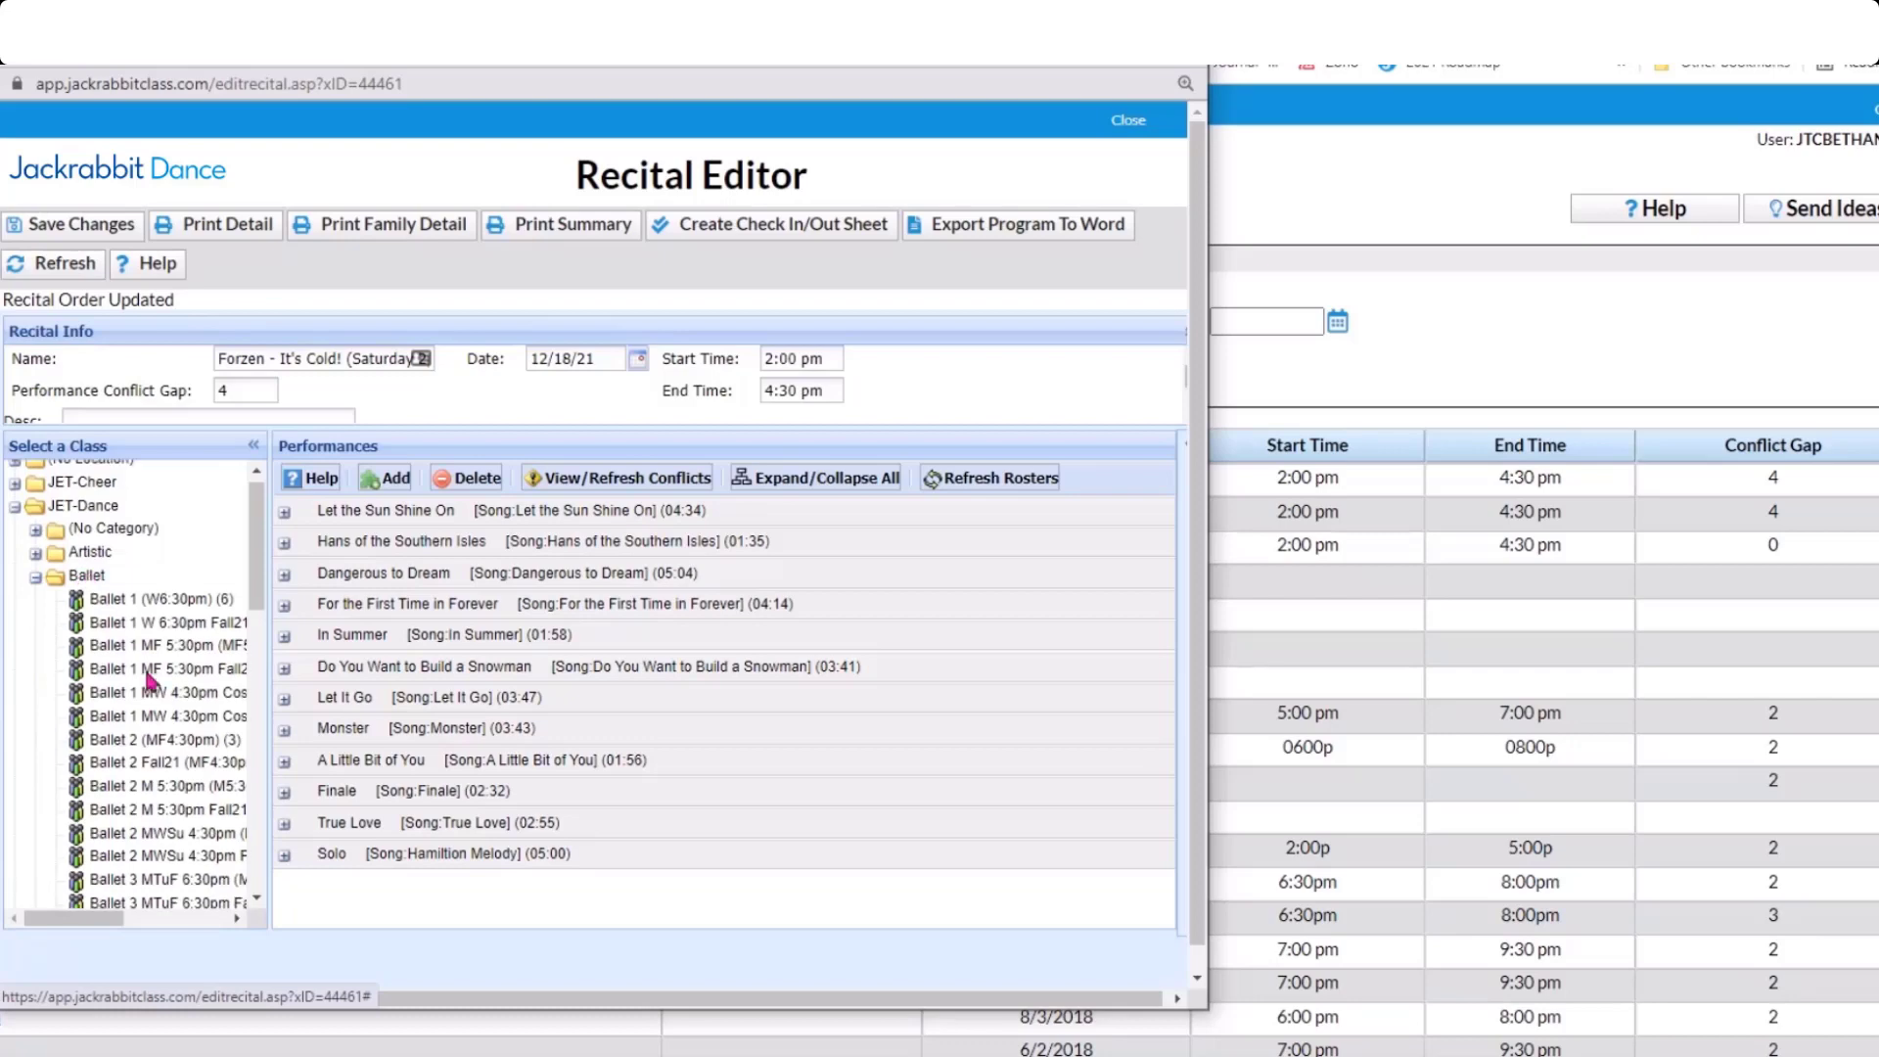
{"action": "left_click_drag", "start_coordinate": [150, 678], "coordinate": [373, 638]}
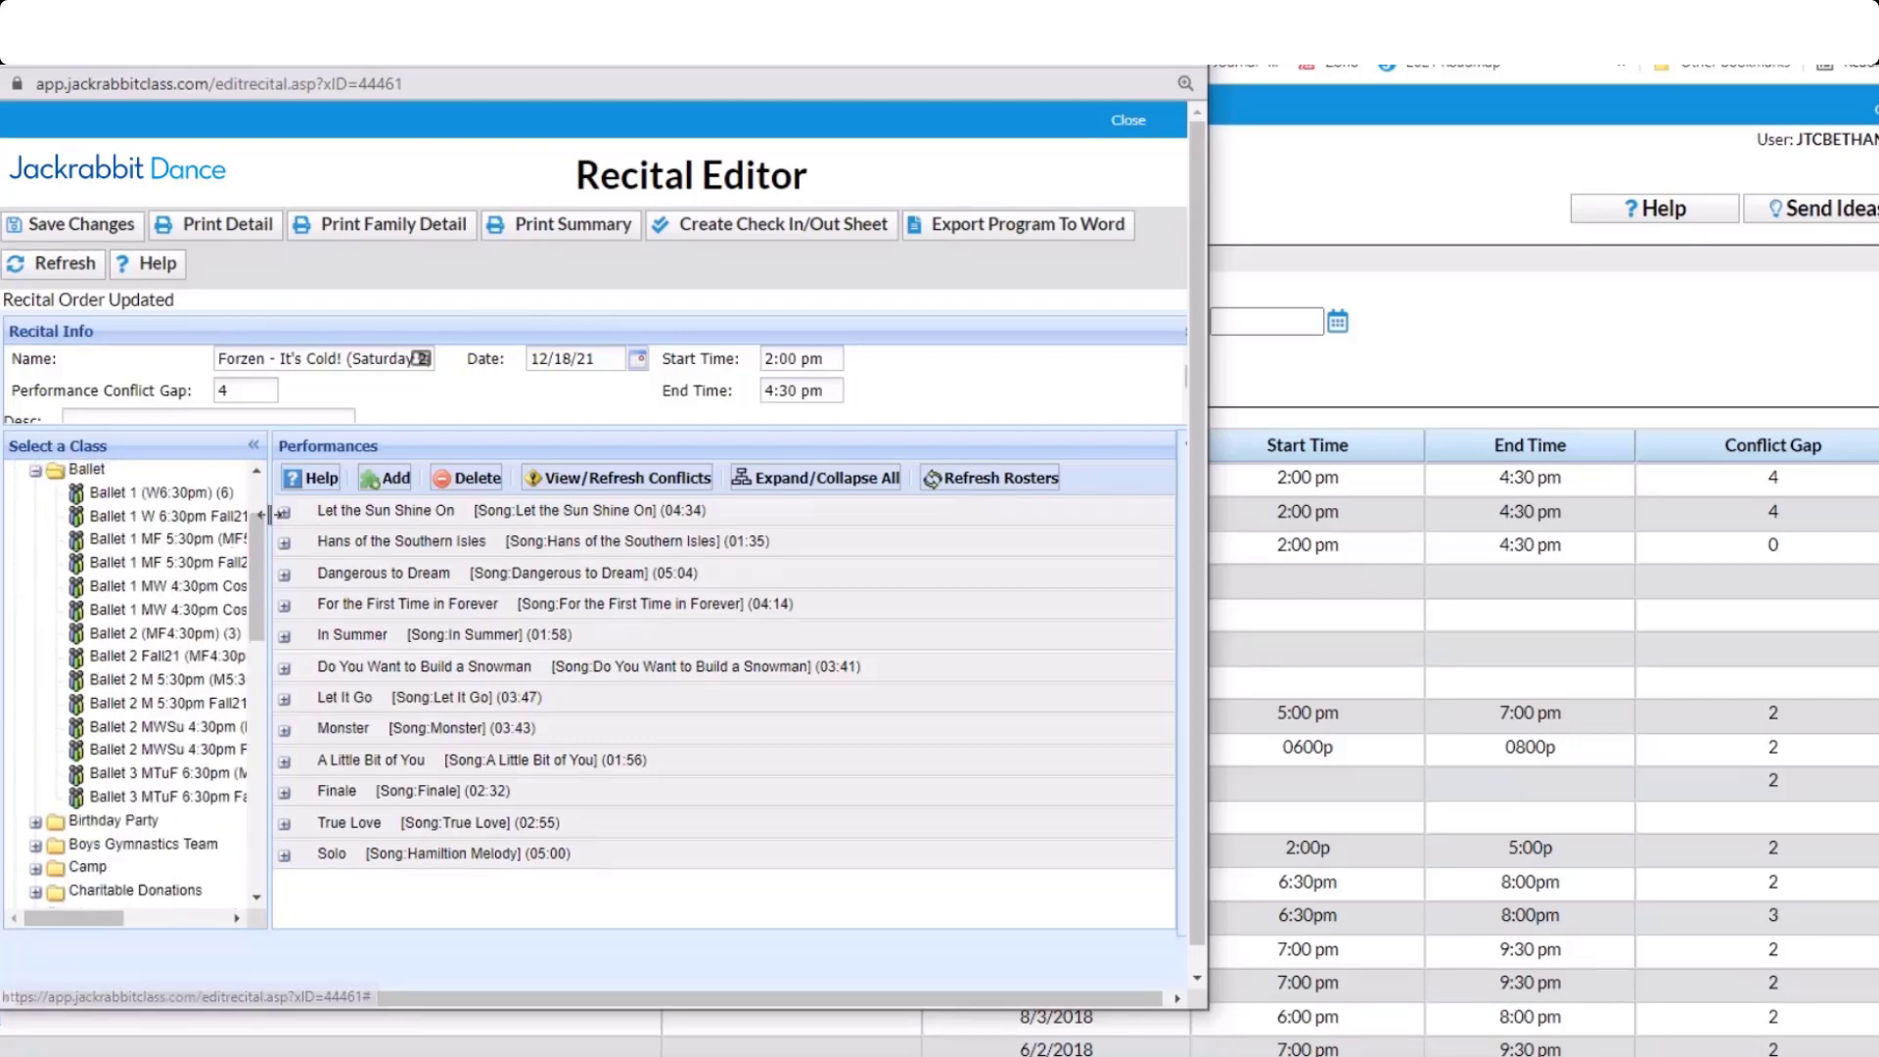
{"action": "left_click_drag", "start_coordinate": [268, 516], "coordinate": [488, 557]}
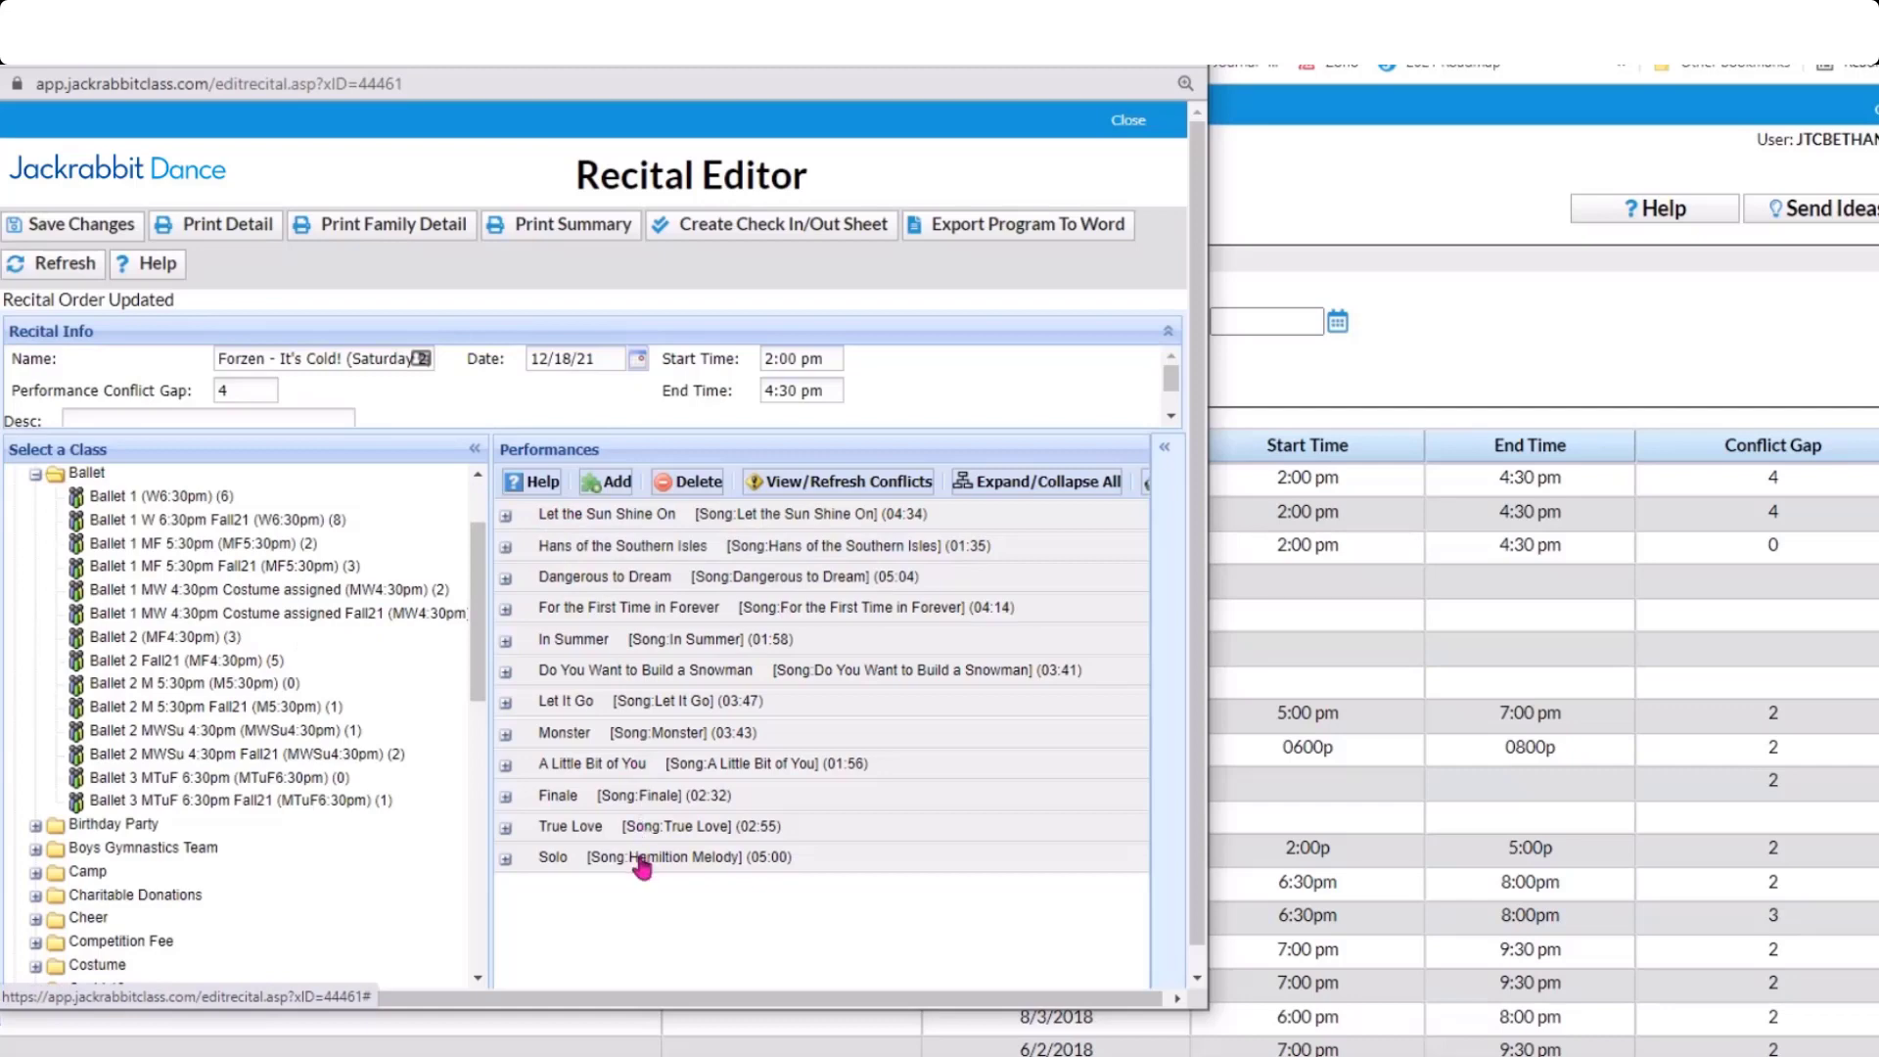
{"action": "left_click", "coordinate": [1008, 489]}
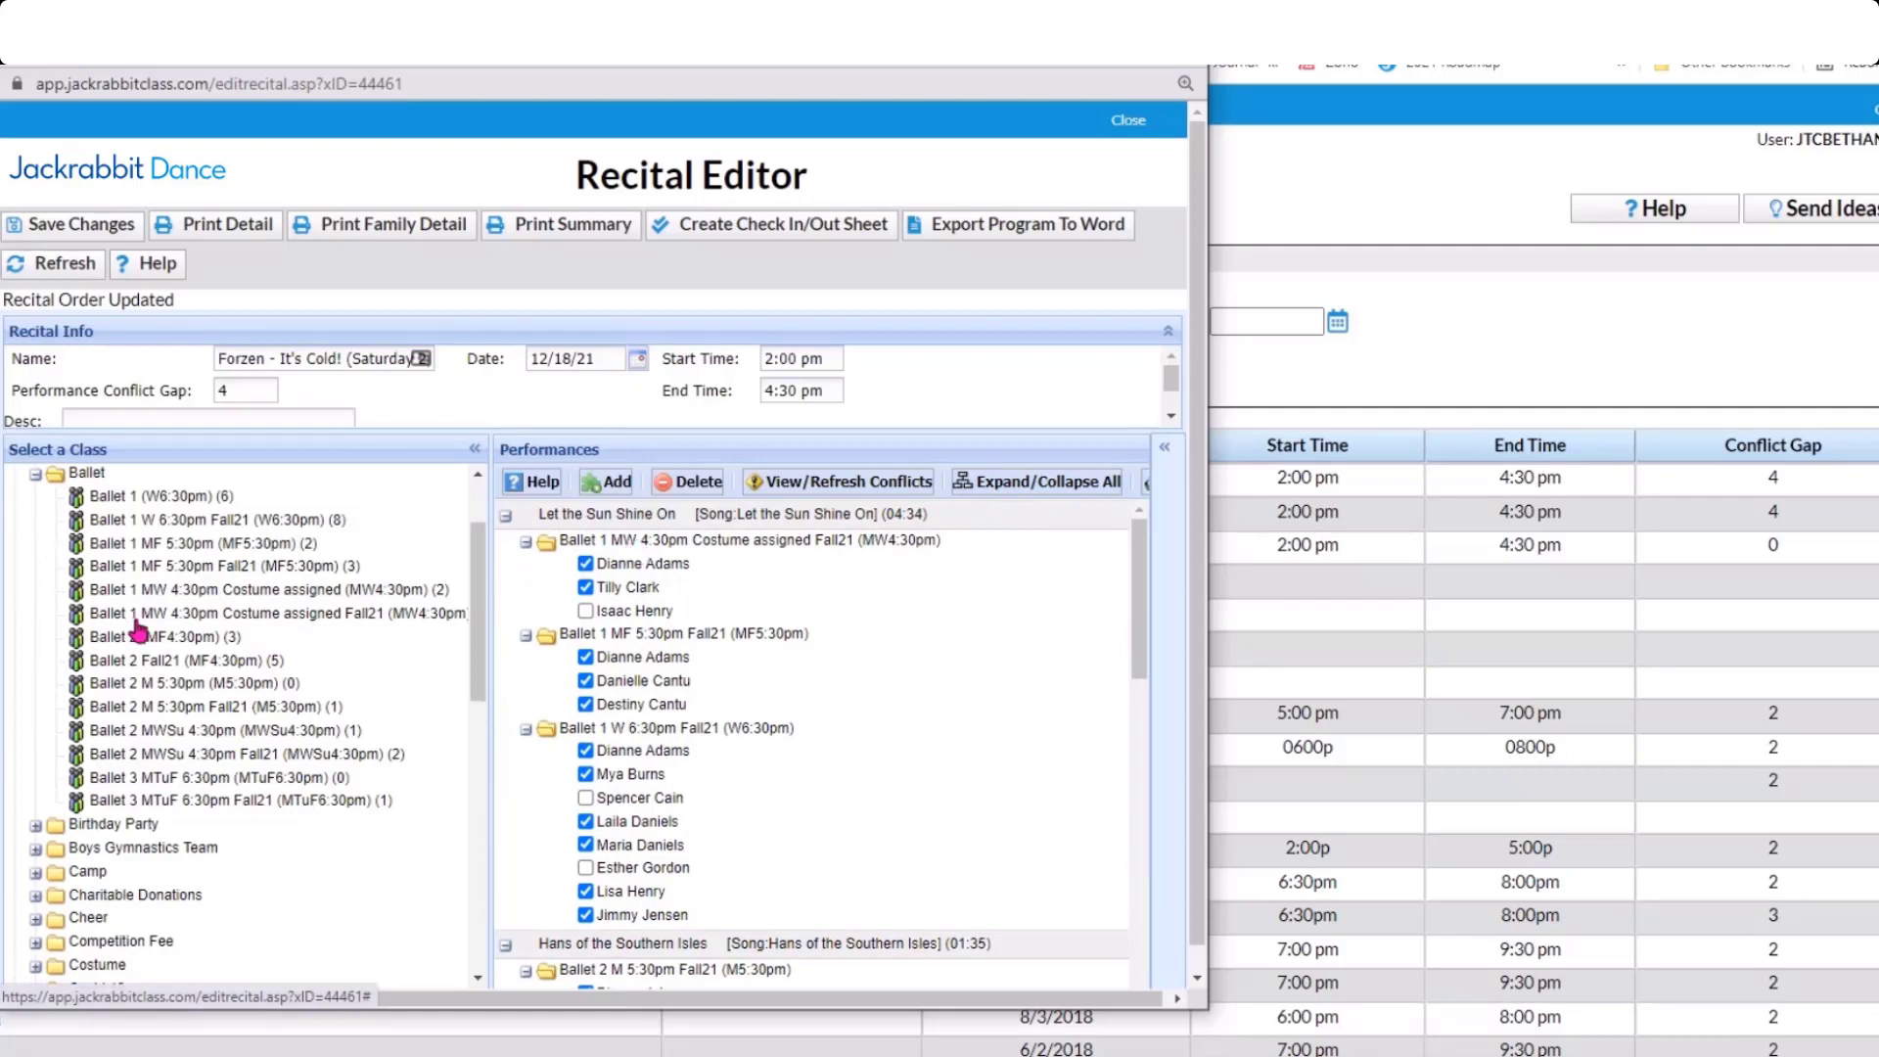
Add the Ballet 2 (MF4:30pm) class to the Let the Sun Shine On performance and exclude its first student.
{"action": "left_click_drag", "start_coordinate": [114, 648], "coordinate": [608, 530]}
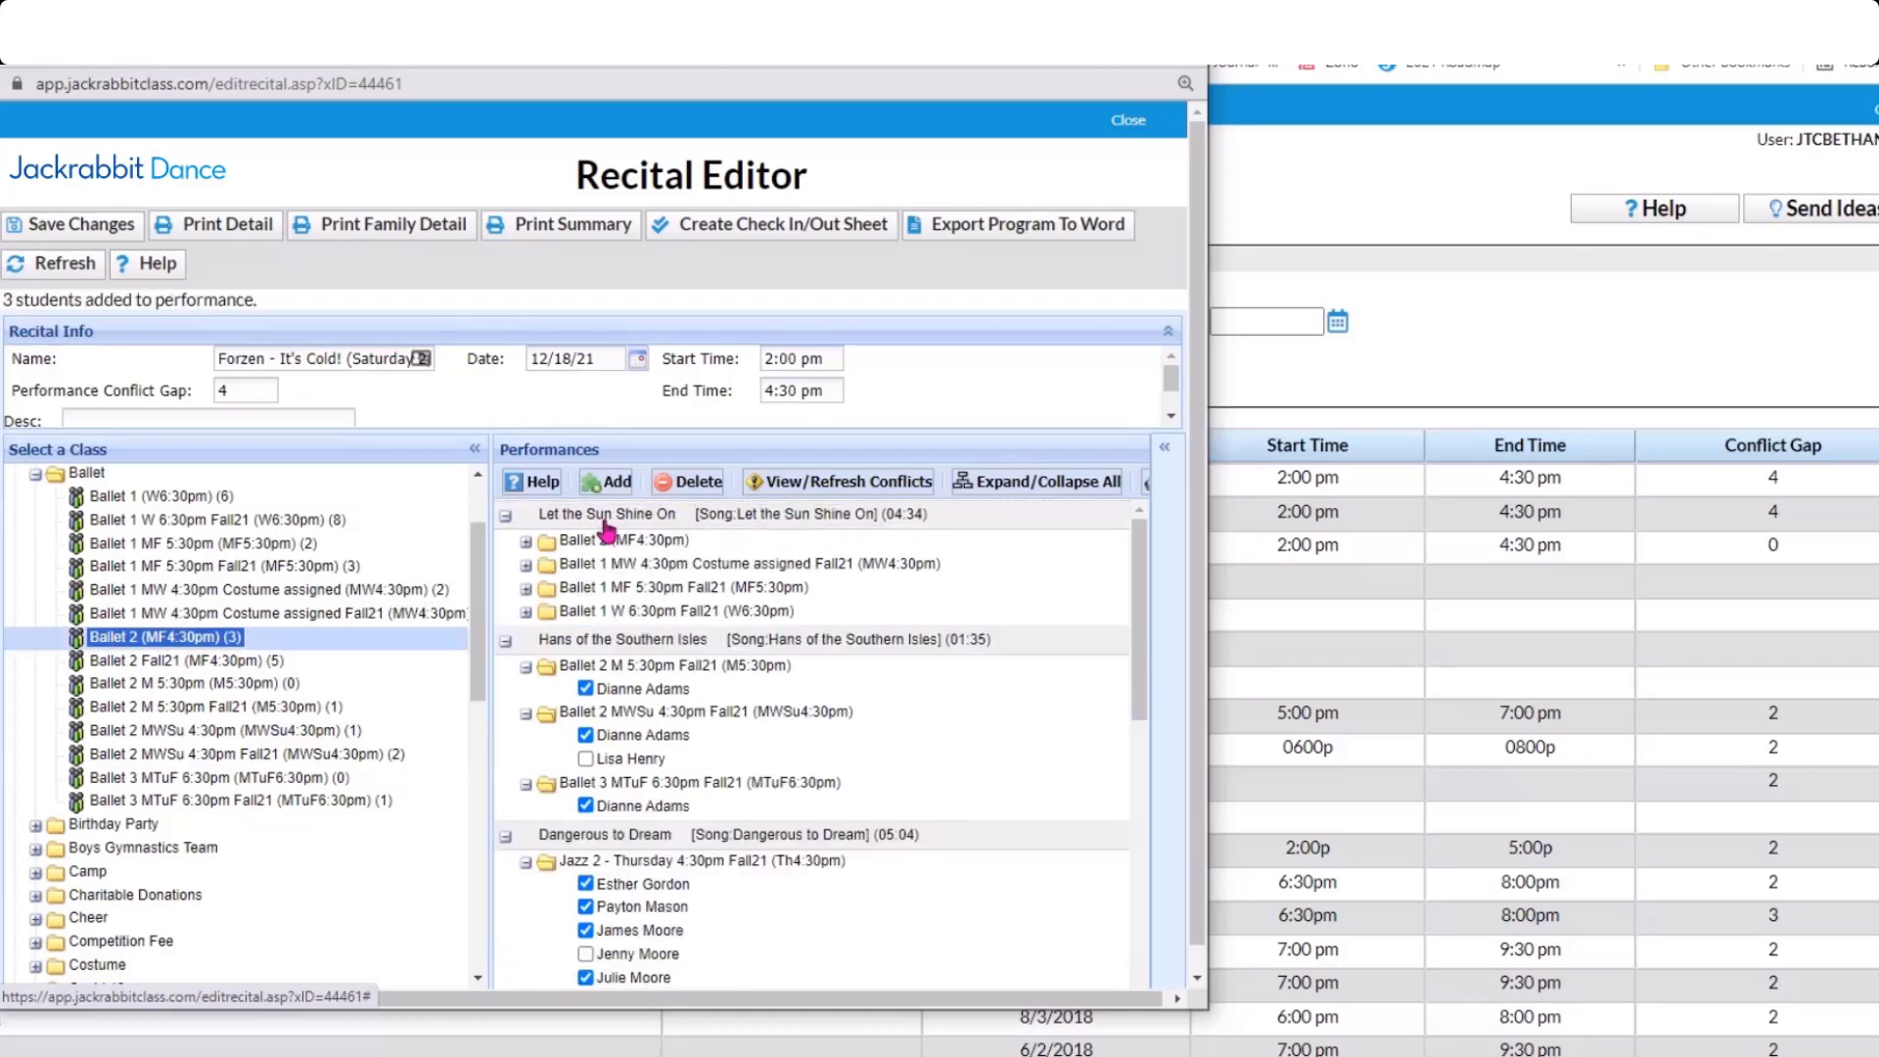
{"action": "left_click", "coordinate": [525, 541]}
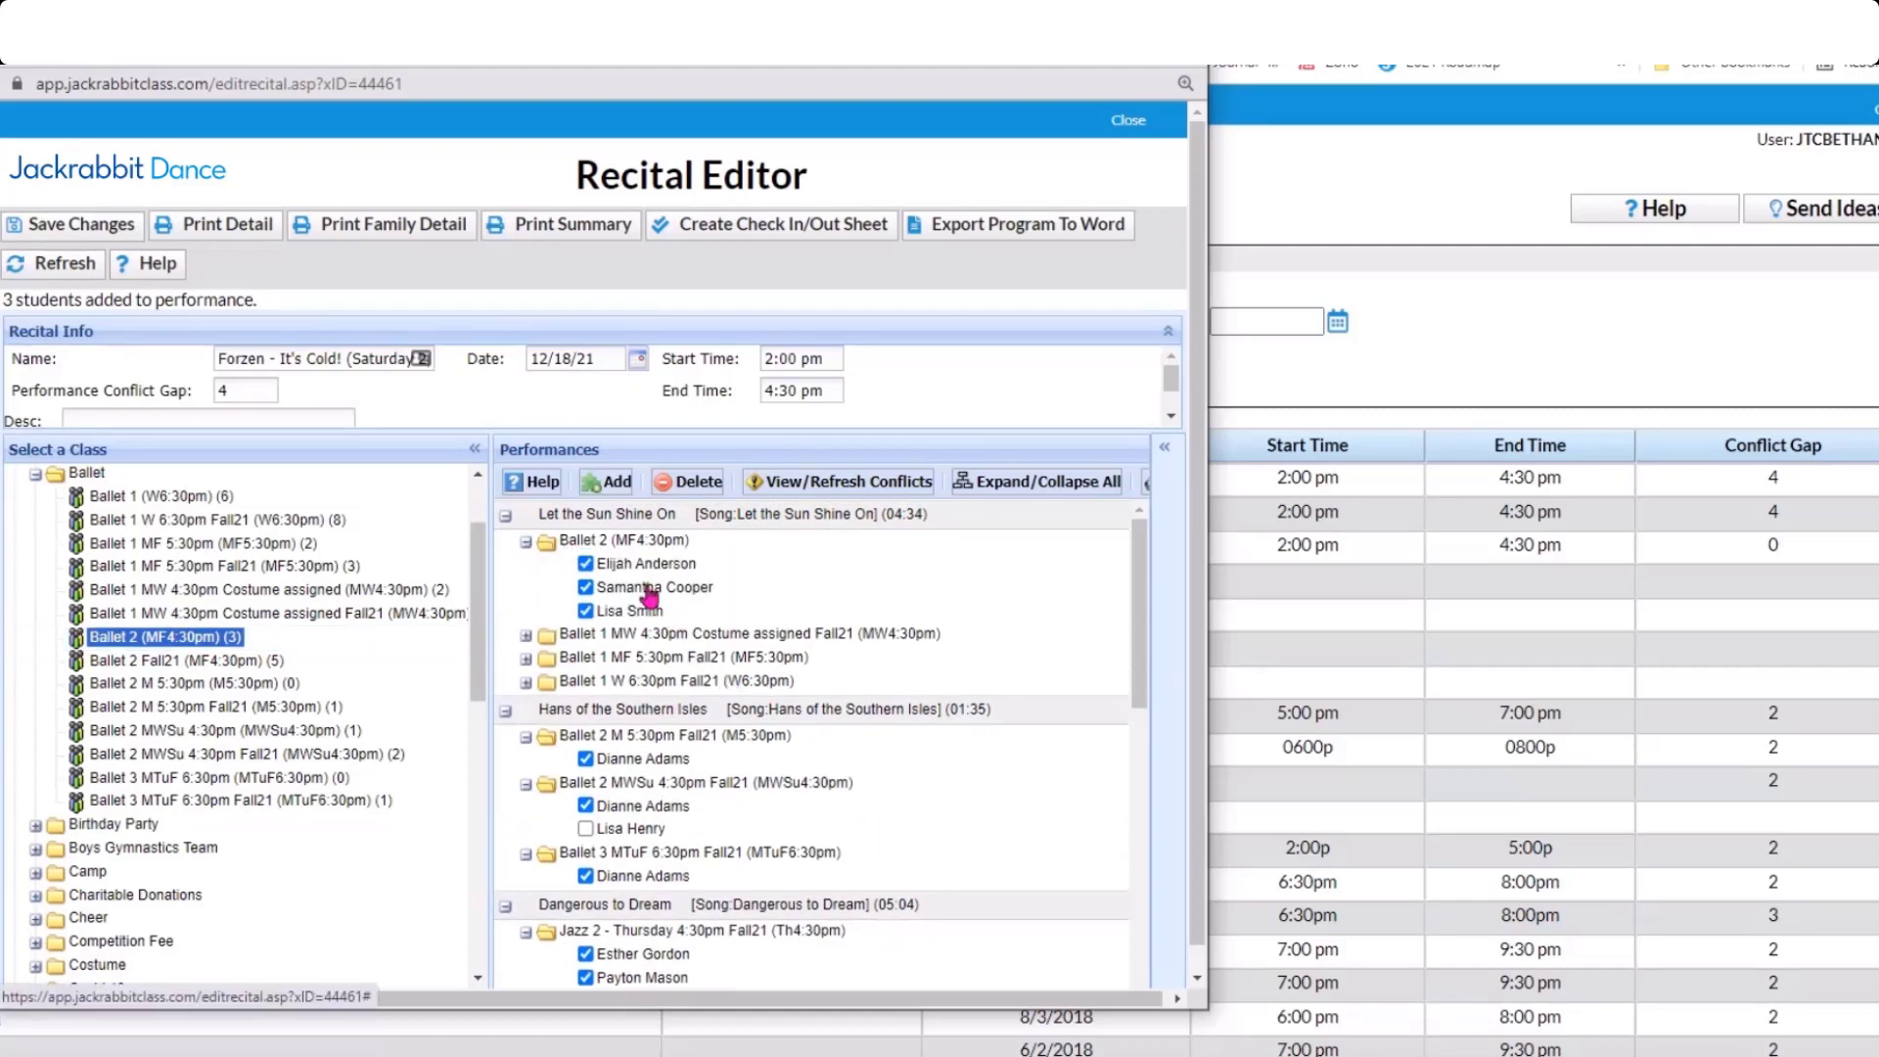
{"action": "left_click", "coordinate": [586, 564]}
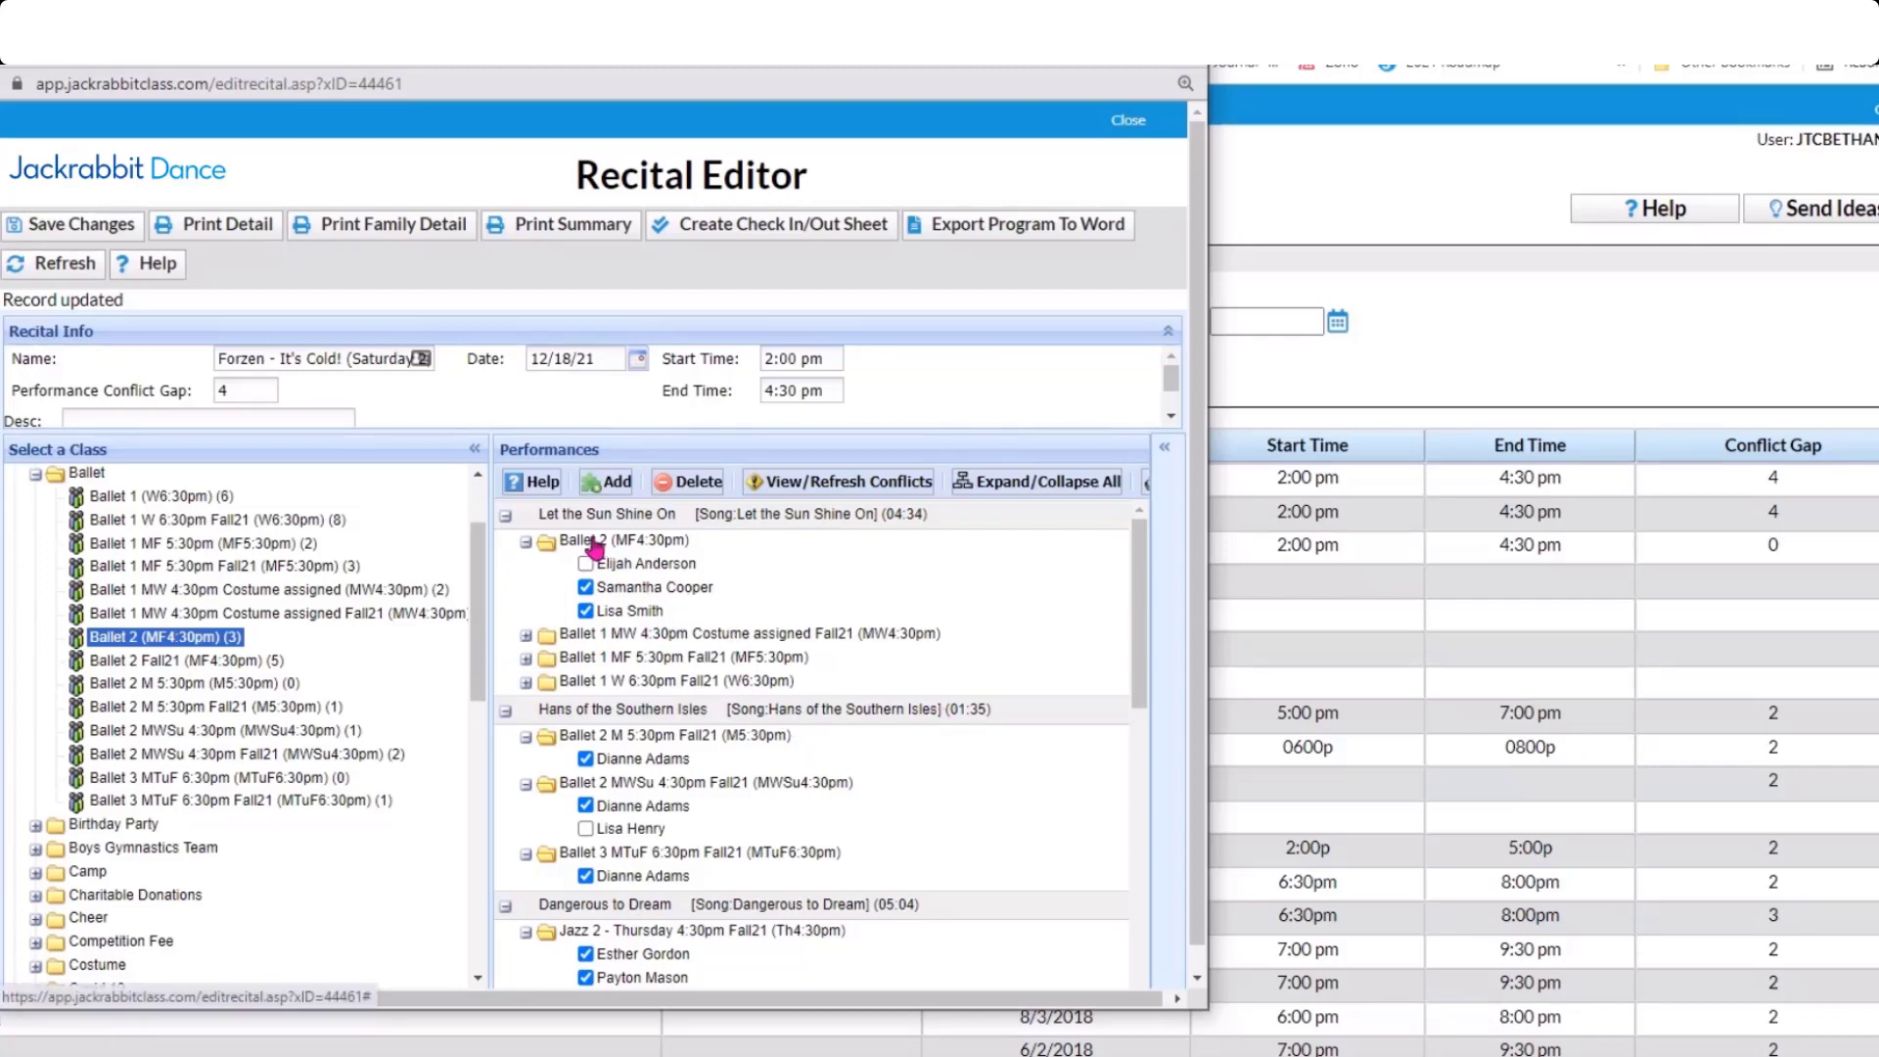
{"action": "left_click", "coordinate": [525, 543]}
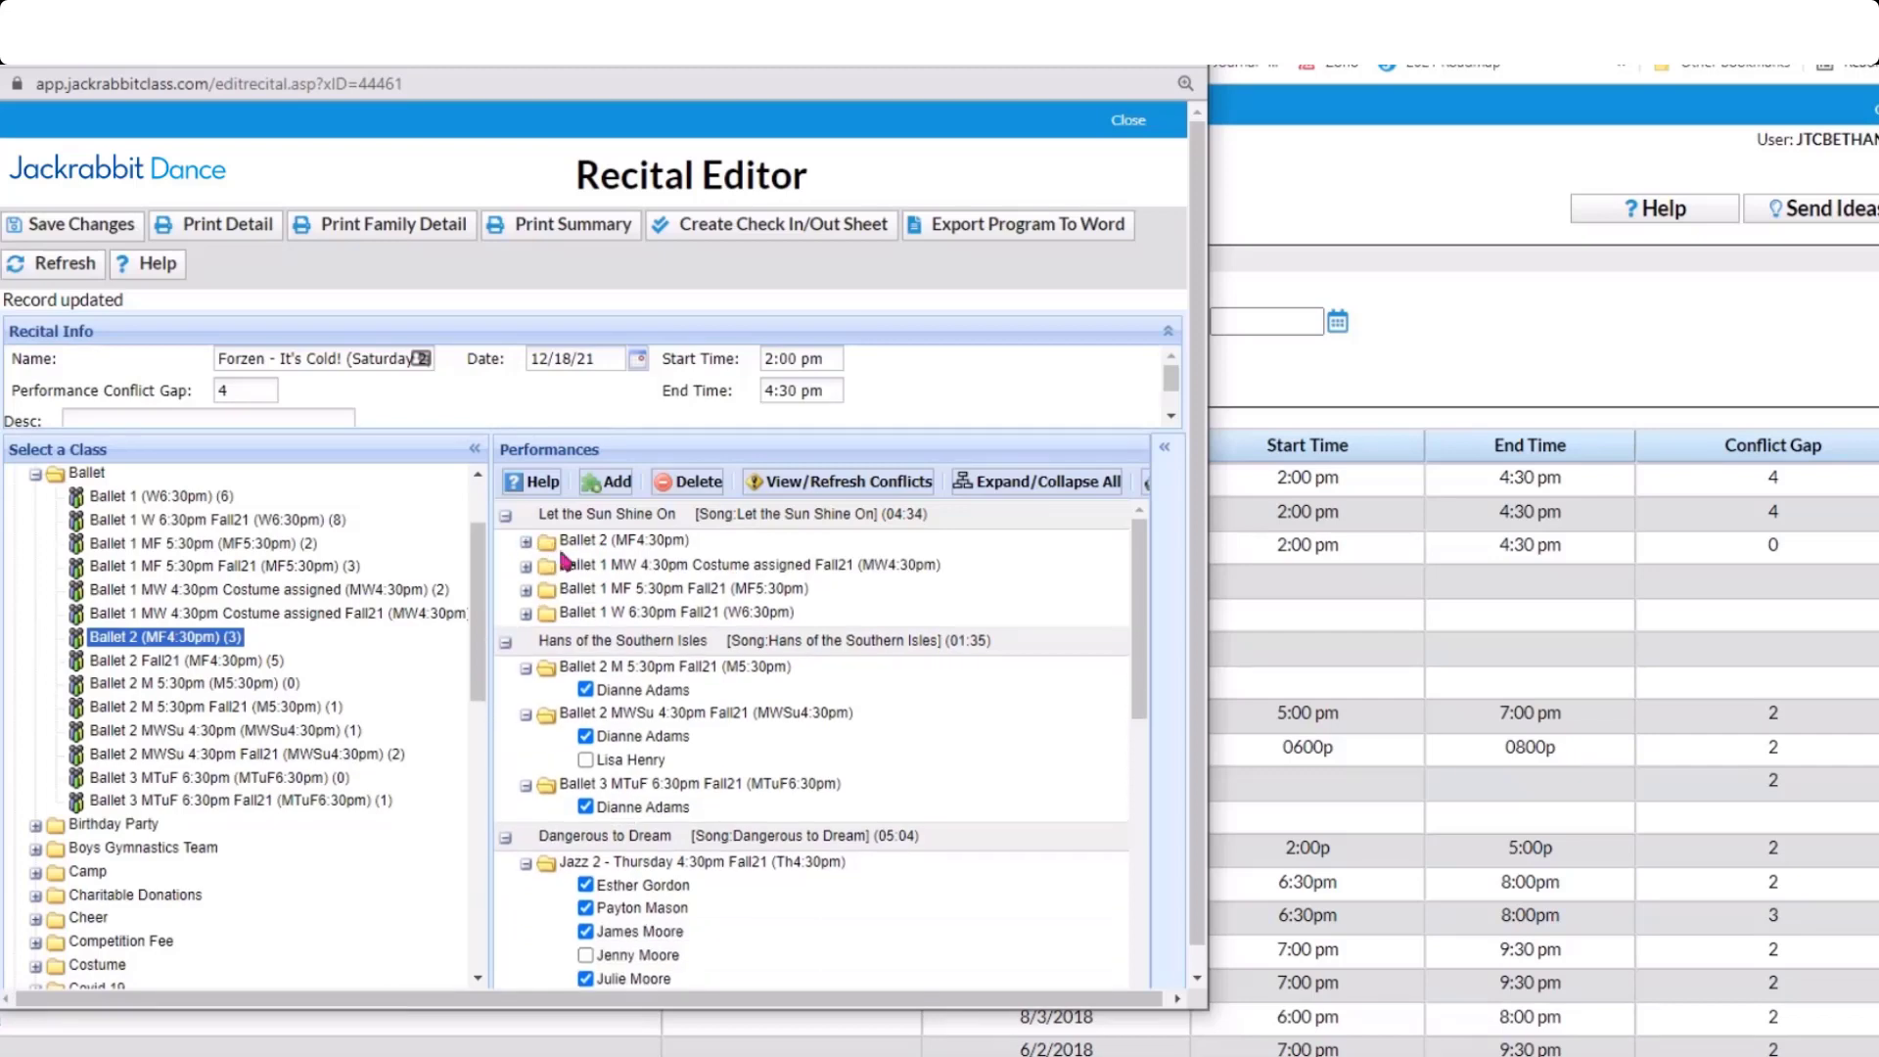
Delete the Ballet 2 (MF4:30pm) class from the Let the Sun Shine On performance.
{"action": "left_click", "coordinate": [604, 544]}
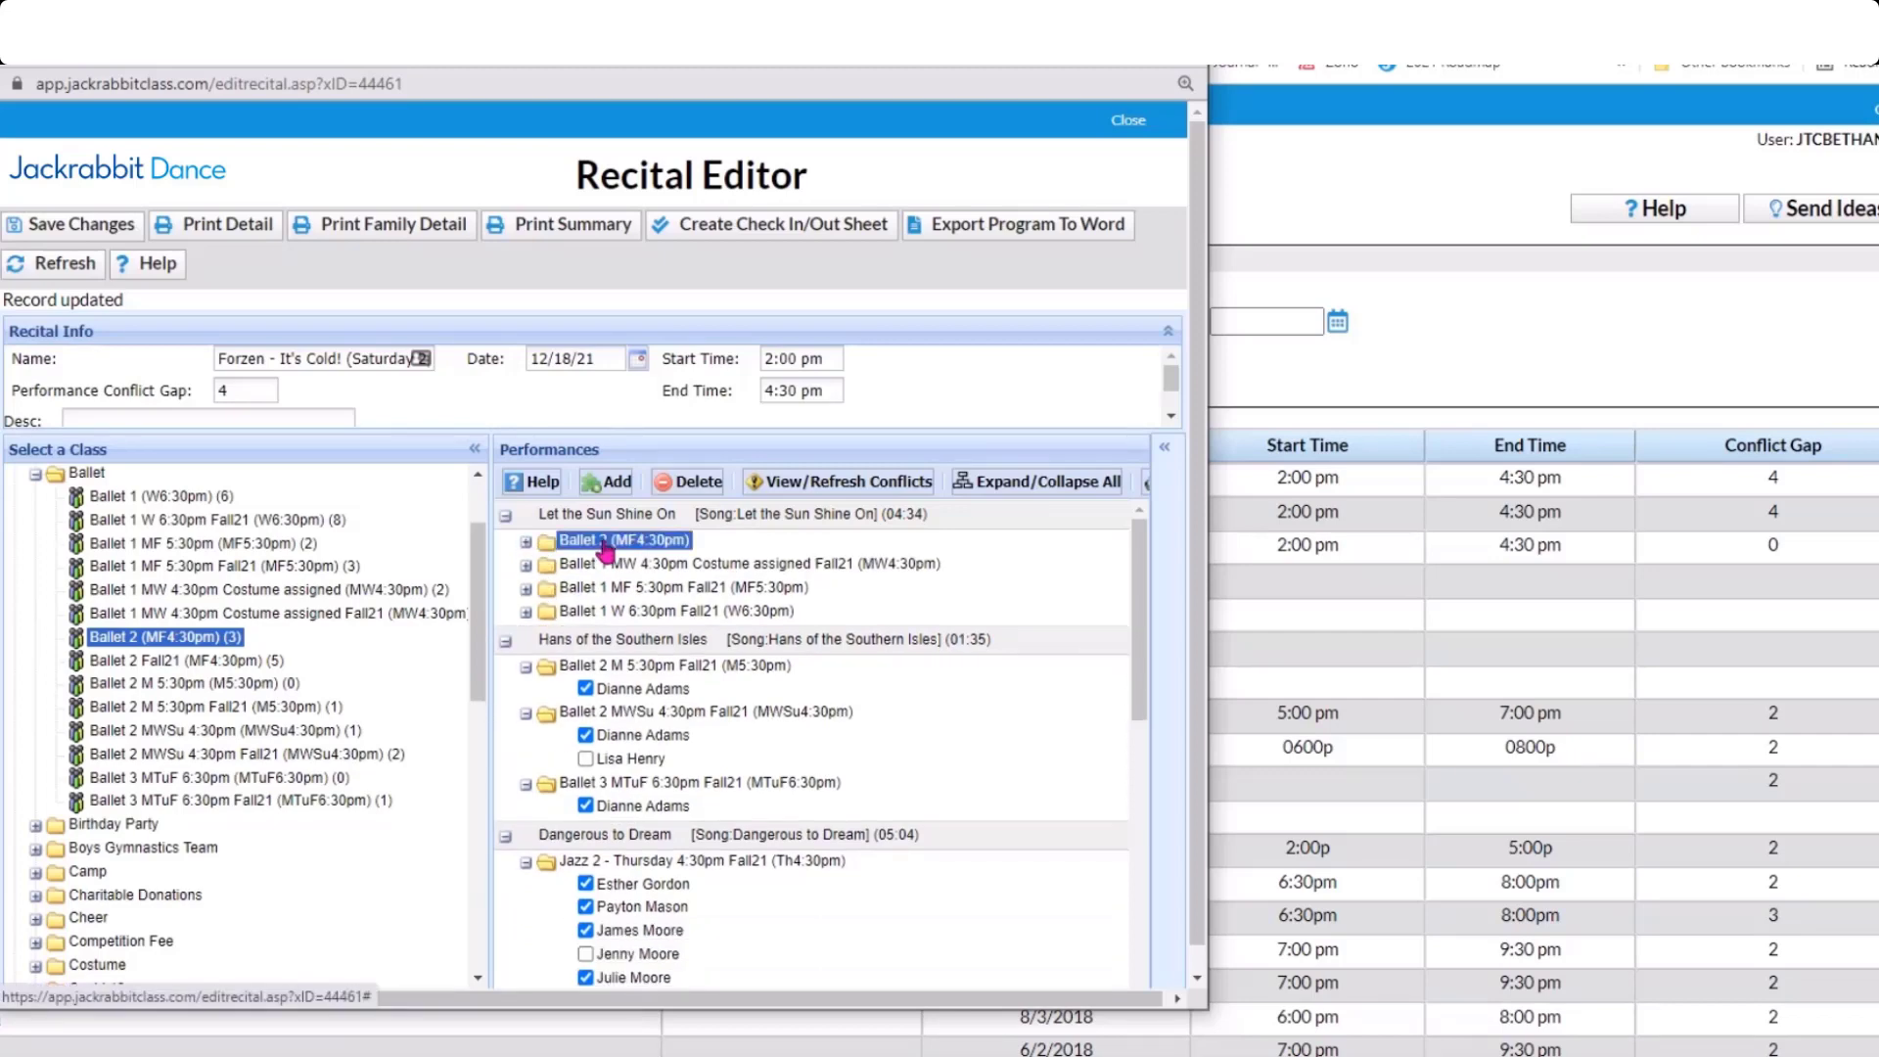
{"action": "key", "text": "Delete"}
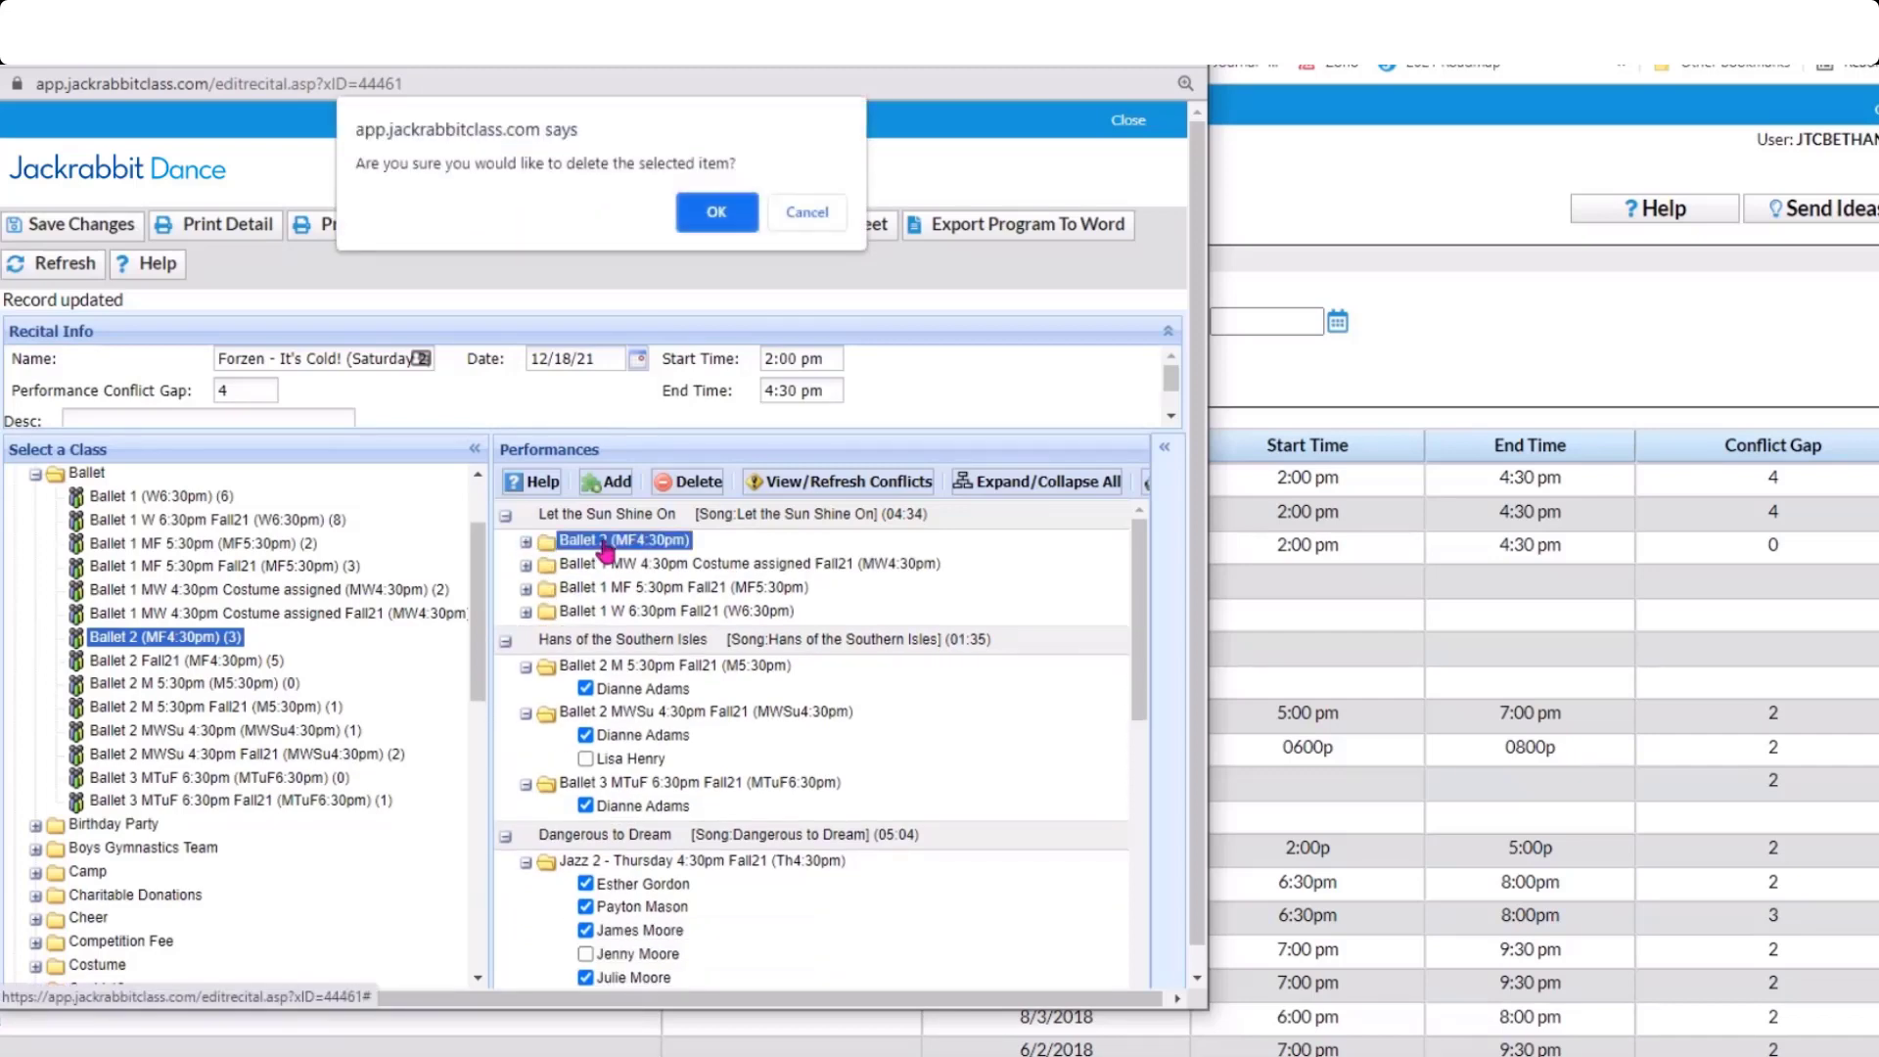
{"action": "left_click", "coordinate": [717, 207]}
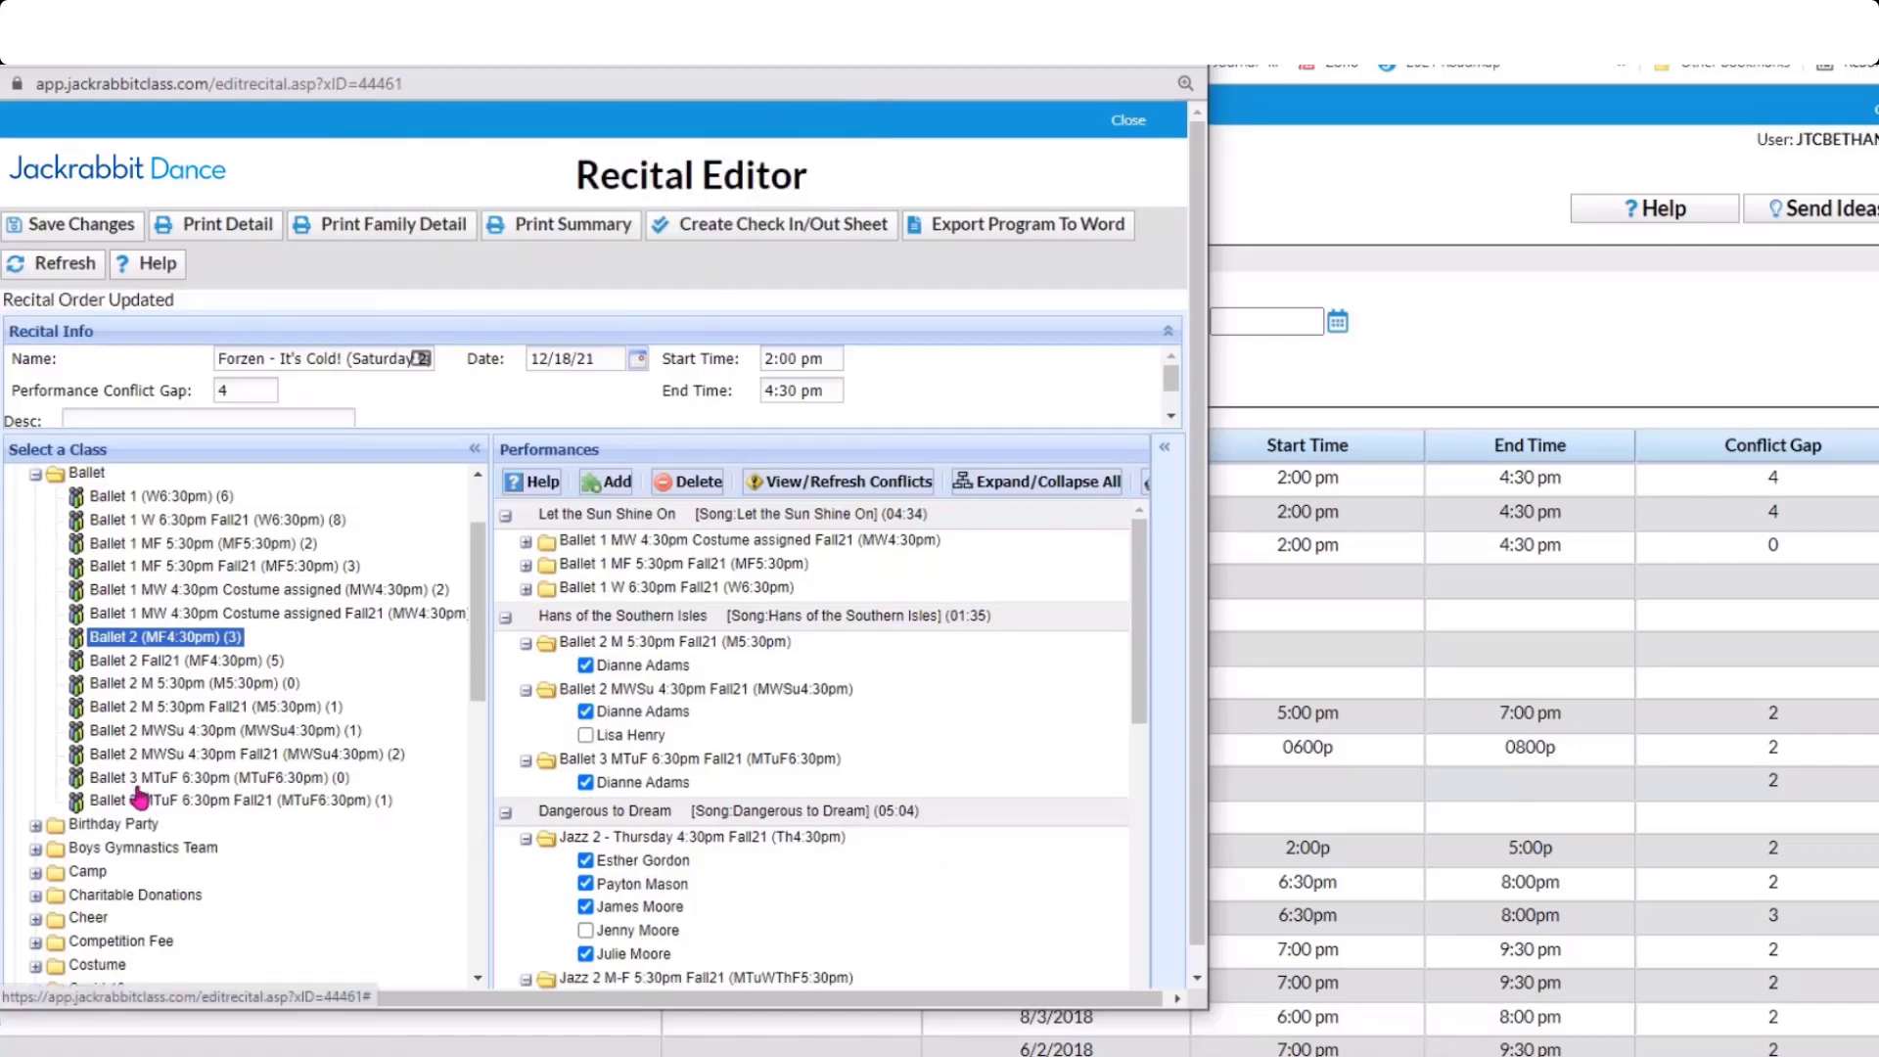
{"action": "scroll", "coordinate": [323, 842], "scroll_direction": "down", "scroll_amount": 3}
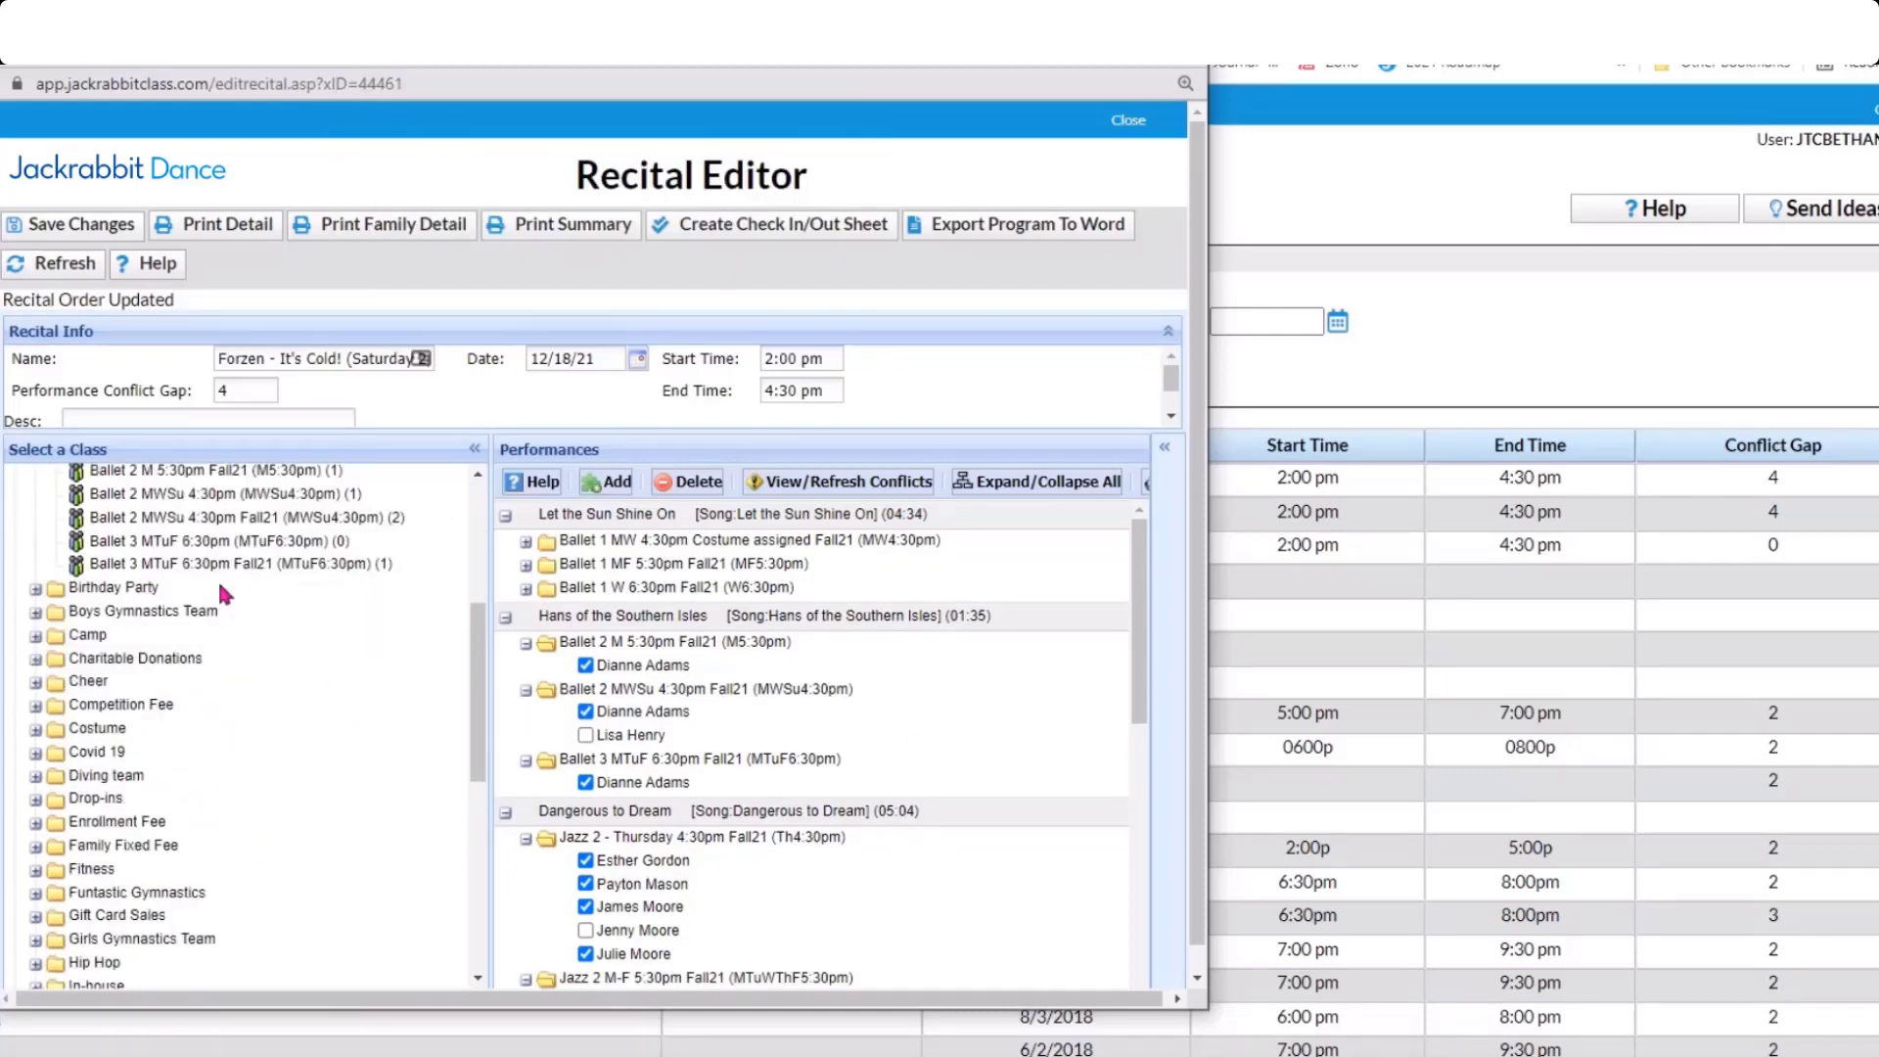
Add the Ballet 2 M 5:30pm Fall21 class to the Dangerous to Dream performance, and expand all performances.
{"action": "scroll", "coordinate": [217, 579], "scroll_direction": "up", "scroll_amount": 3}
{"action": "left_click_drag", "start_coordinate": [156, 707], "coordinate": [698, 825]}
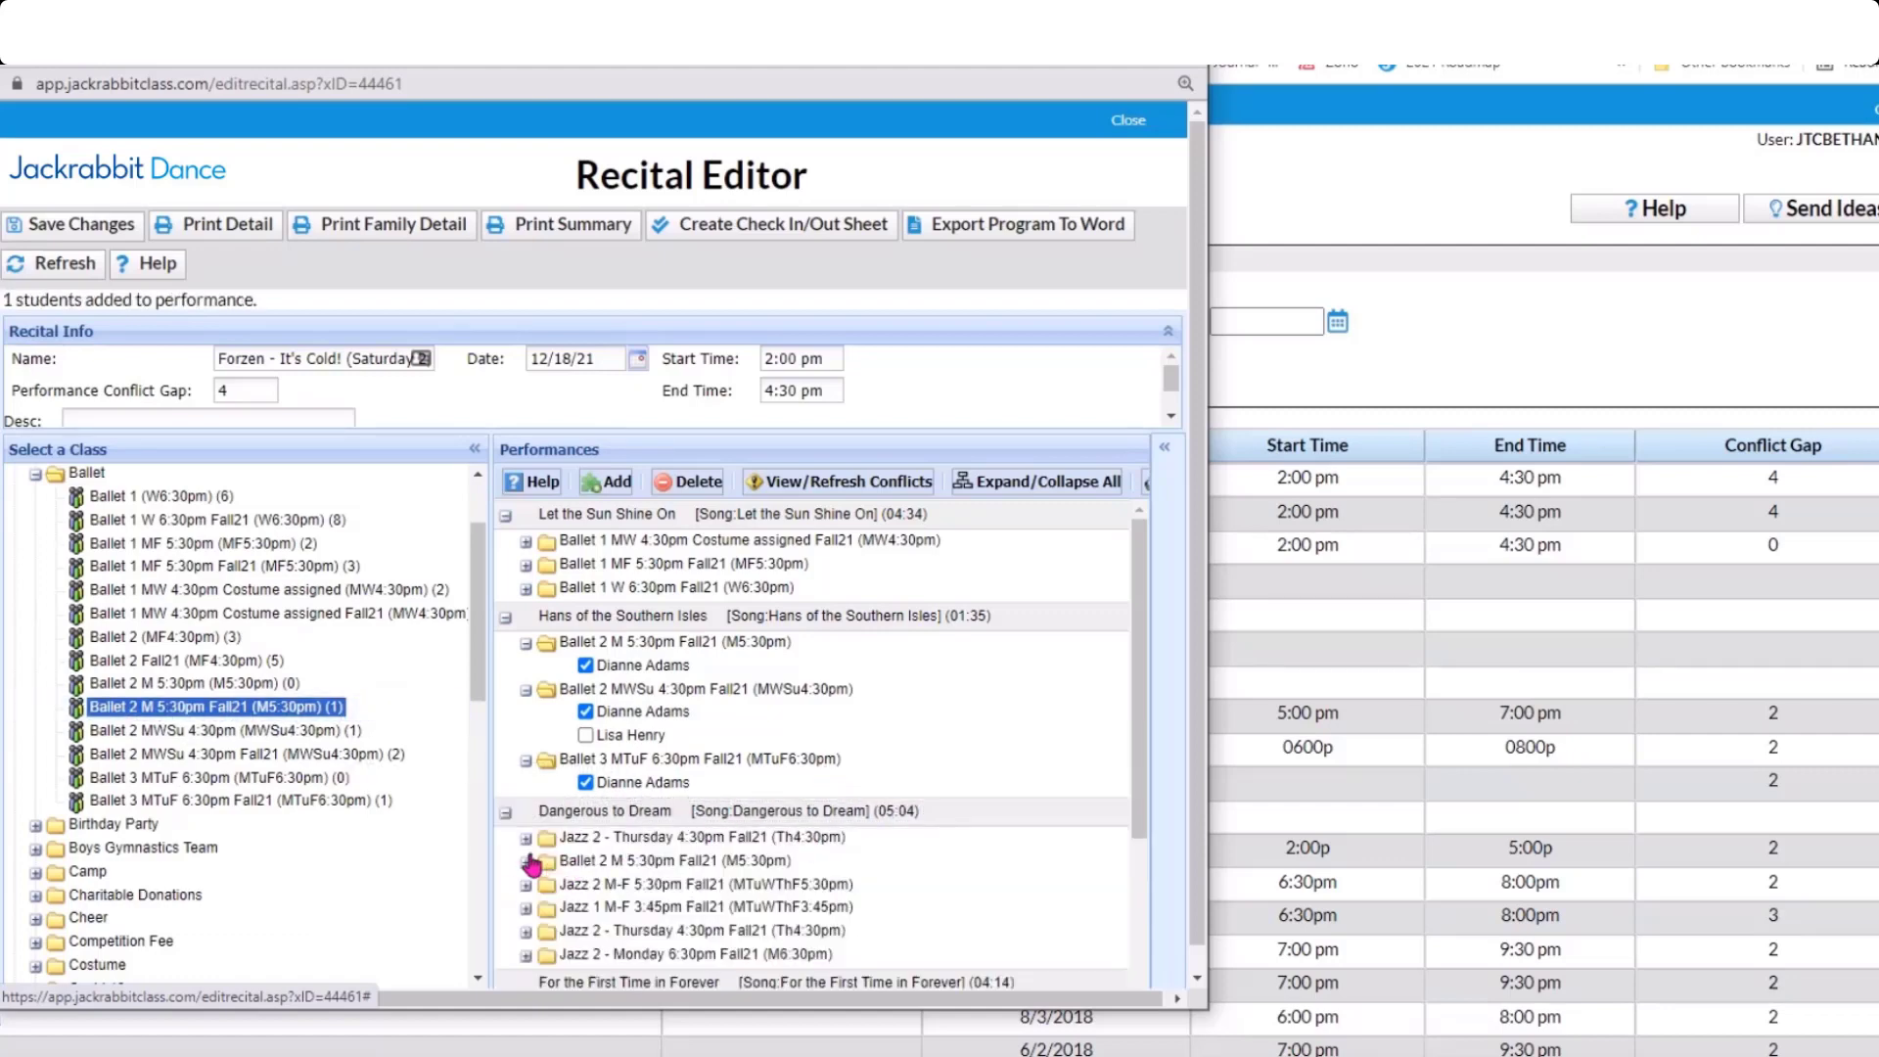
{"action": "left_click", "coordinate": [1012, 485]}
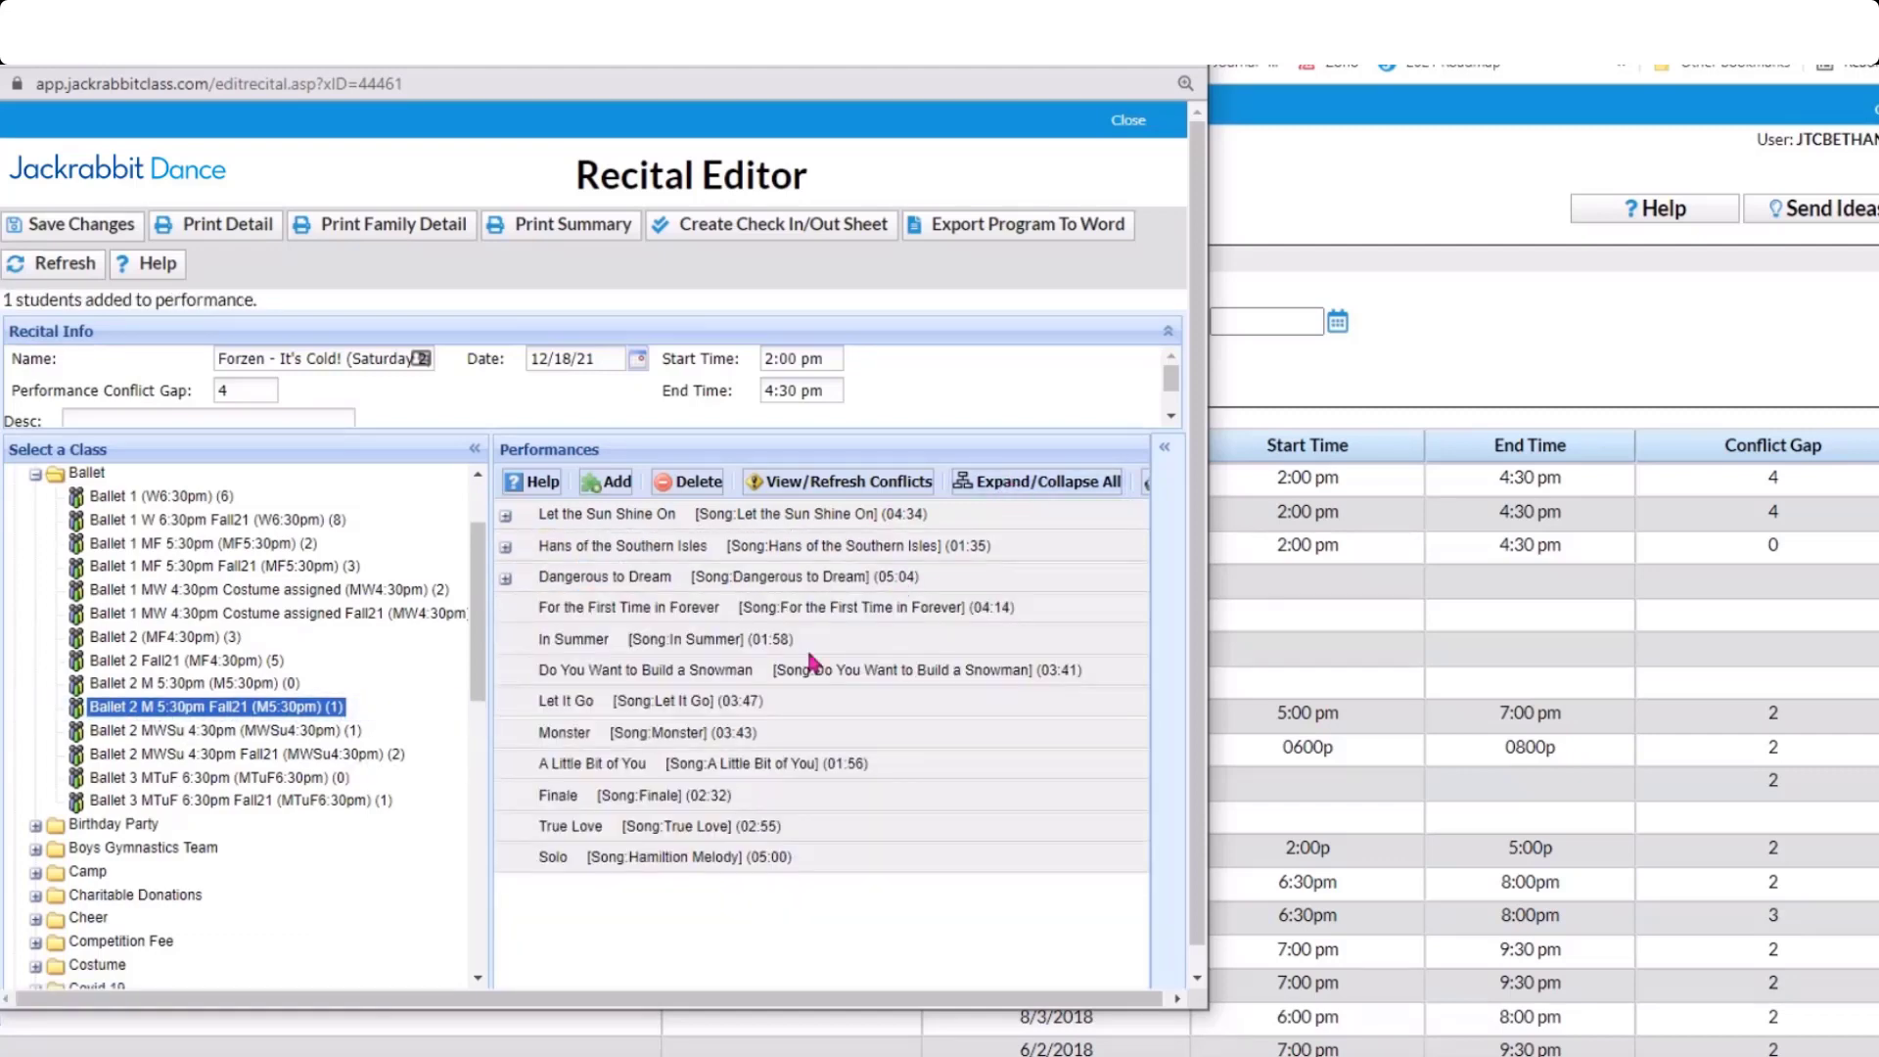
{"action": "left_click", "coordinate": [1047, 482]}
Include the last student of the Jazz 2 - Thursday 4:30pm Fall21 class in the Dangerous to Dream performance.
{"action": "scroll", "coordinate": [830, 805], "scroll_direction": "down", "scroll_amount": 10}
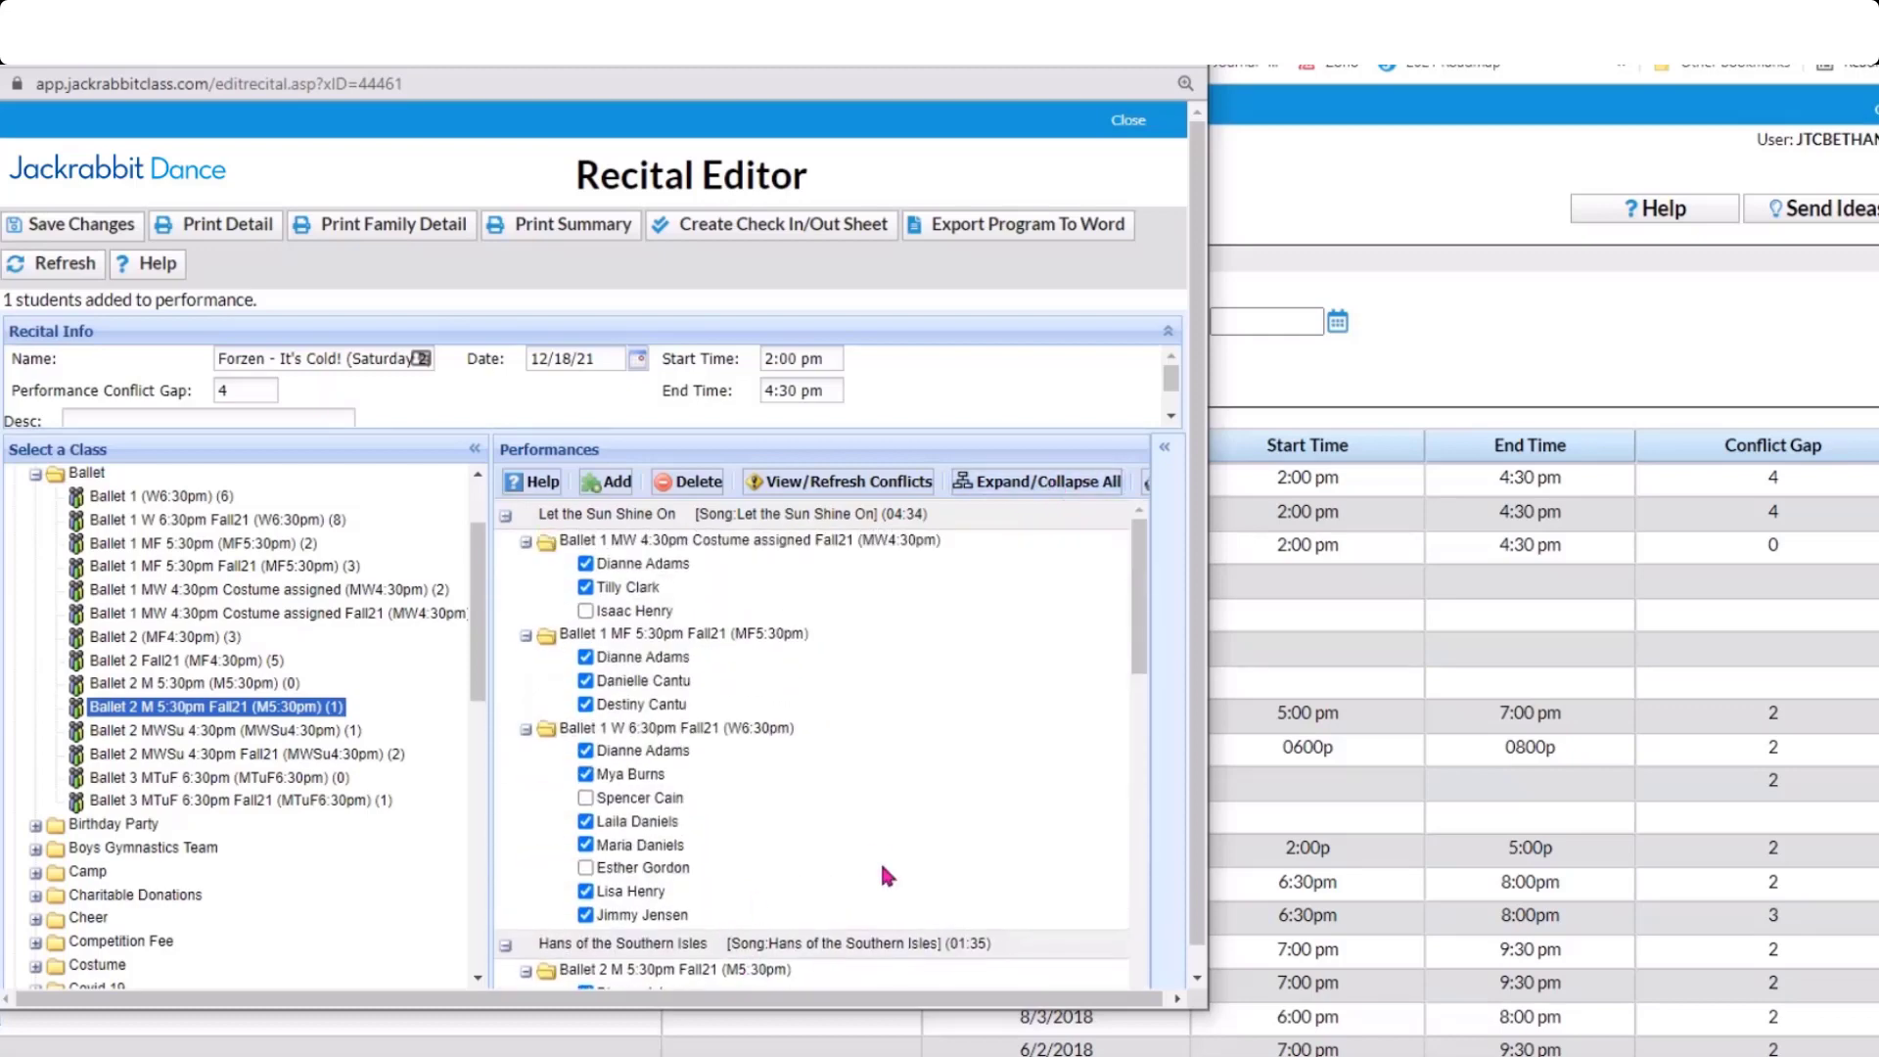
{"action": "scroll", "coordinate": [830, 805], "scroll_direction": "down", "scroll_amount": 5}
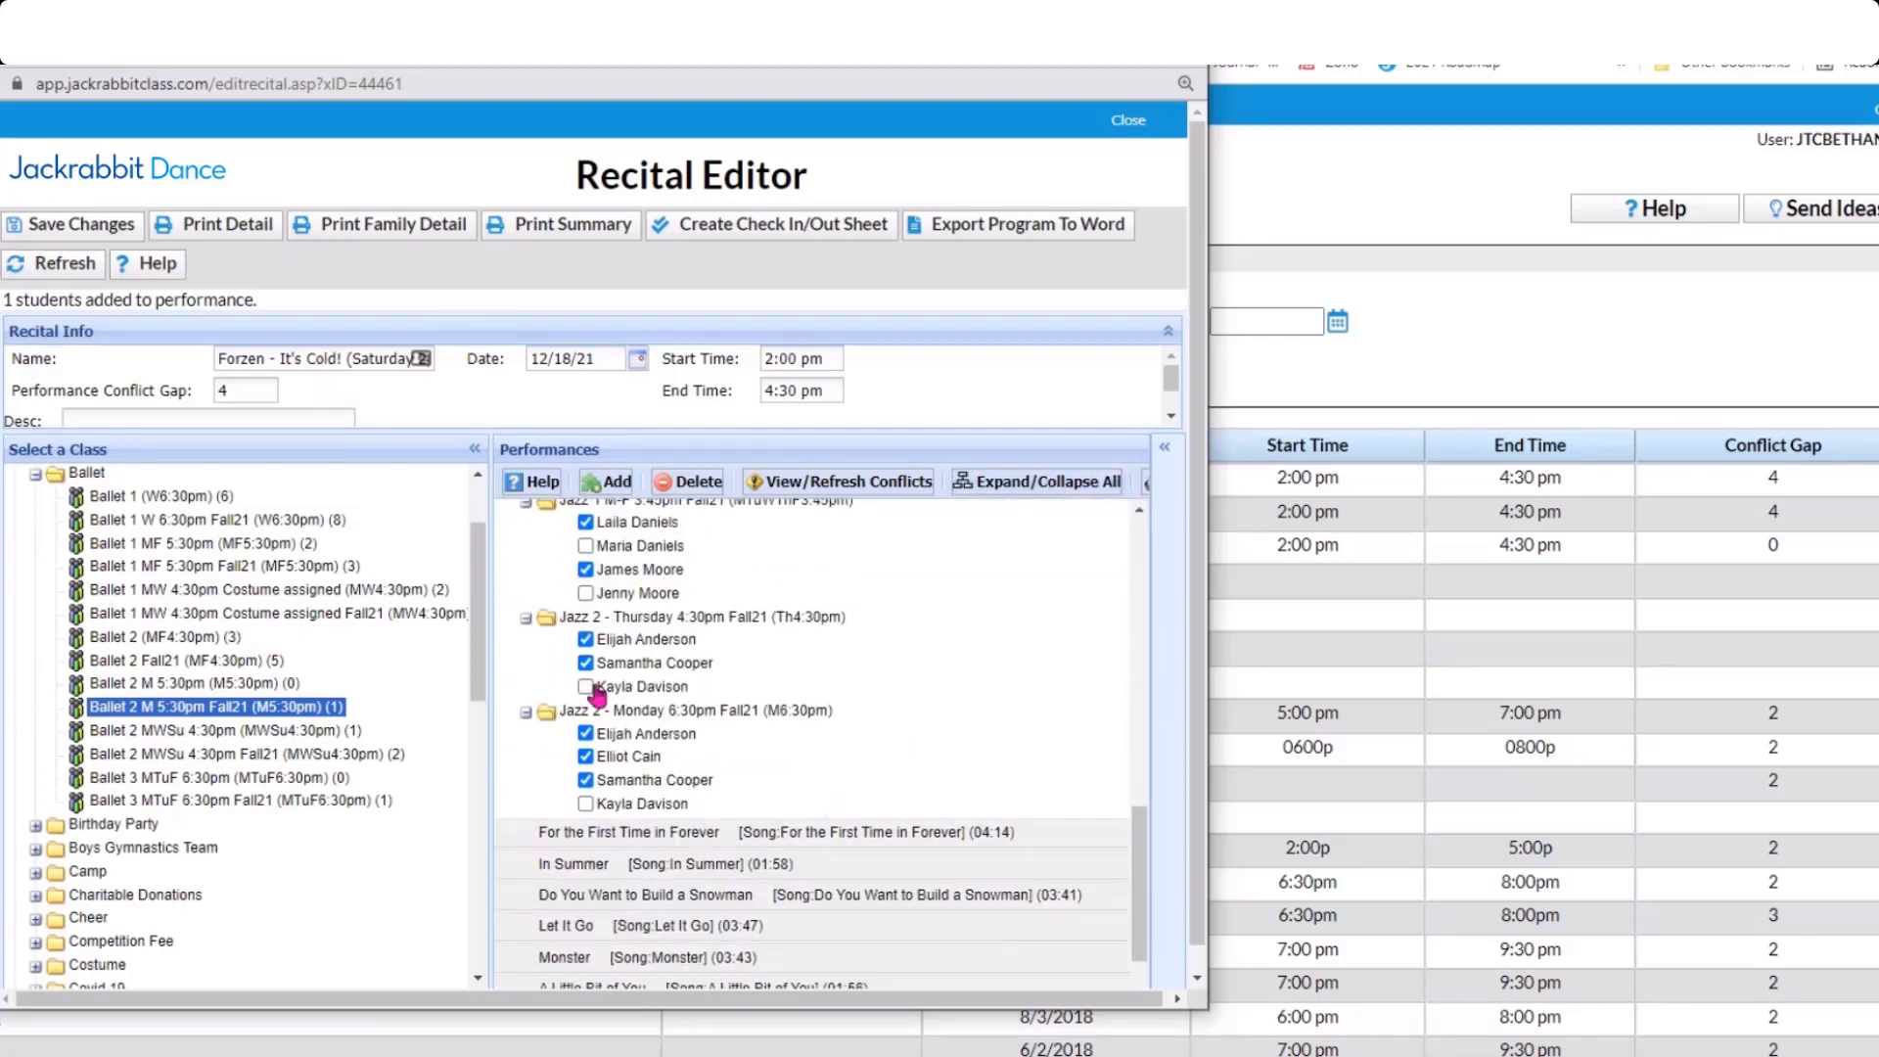
{"action": "left_click", "coordinate": [586, 686]}
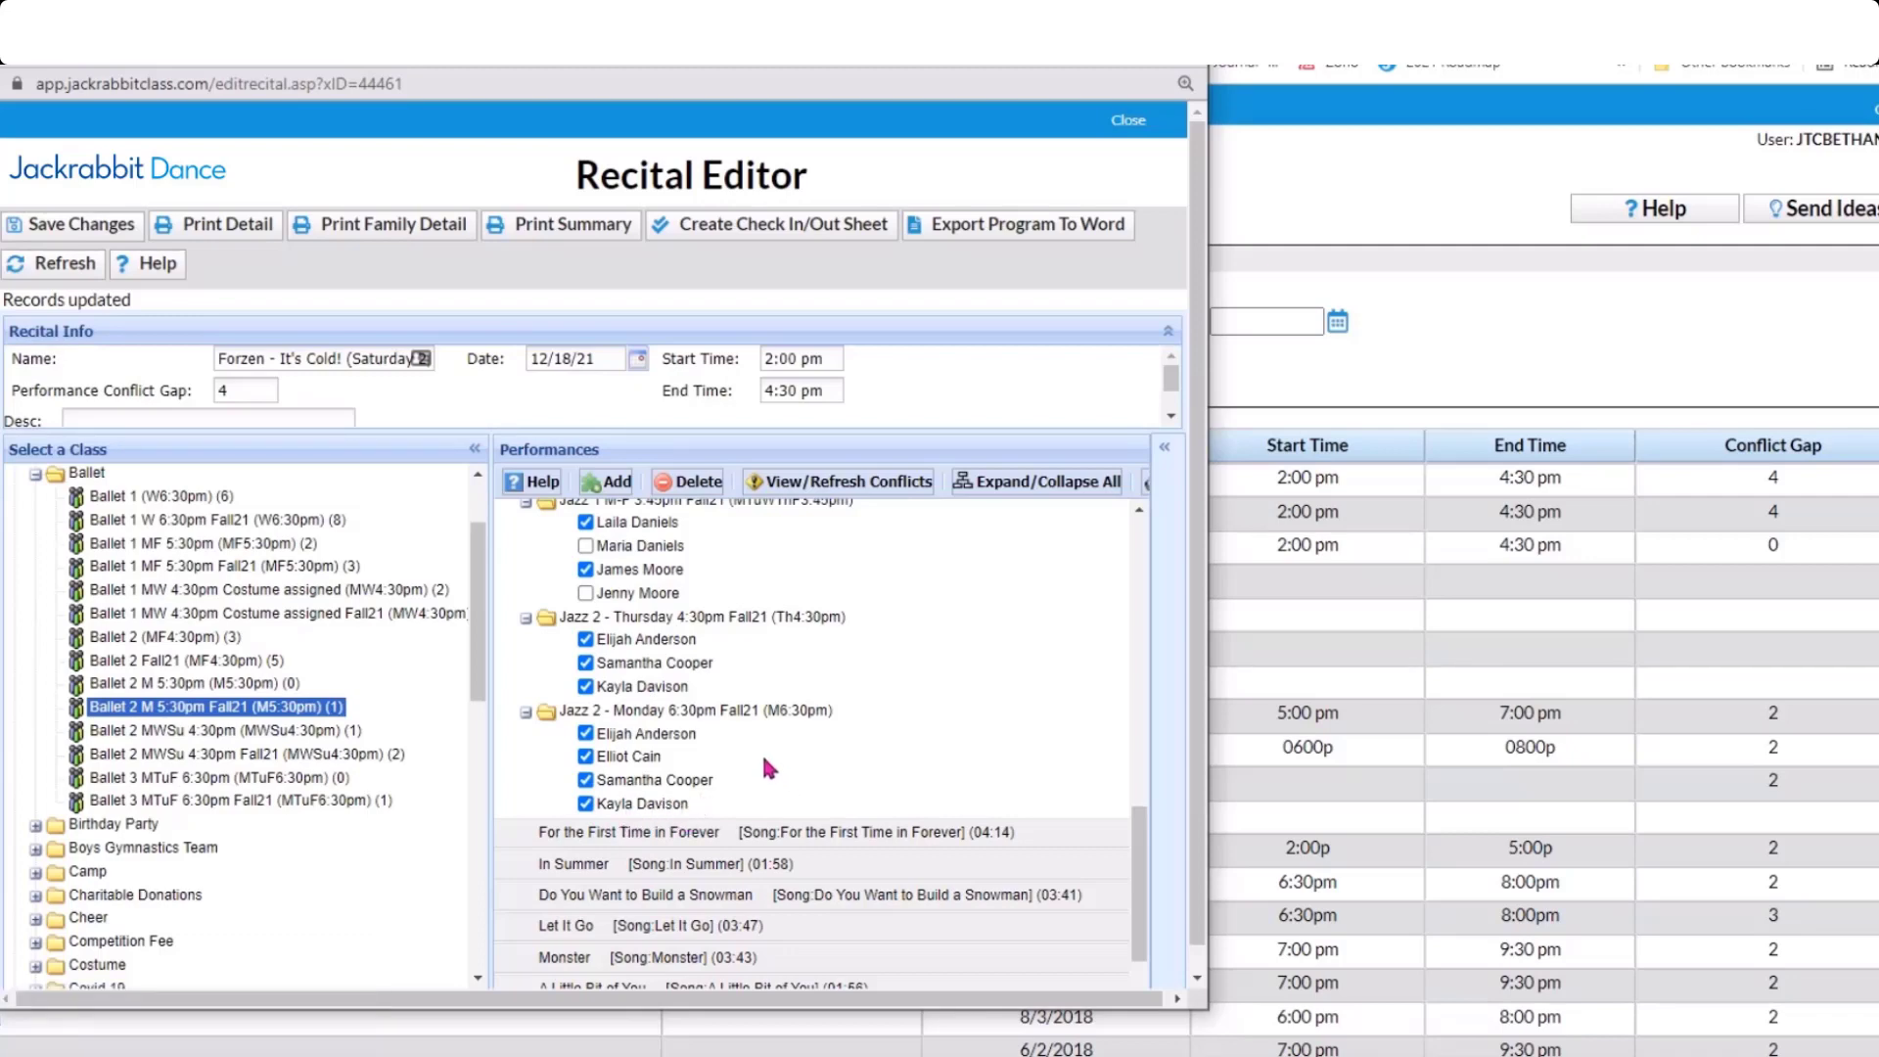
Widen the Recital Editor window so its performance tools are fully shown, and collapse all performances.
{"action": "scroll", "coordinate": [783, 757], "scroll_direction": "up", "scroll_amount": 5}
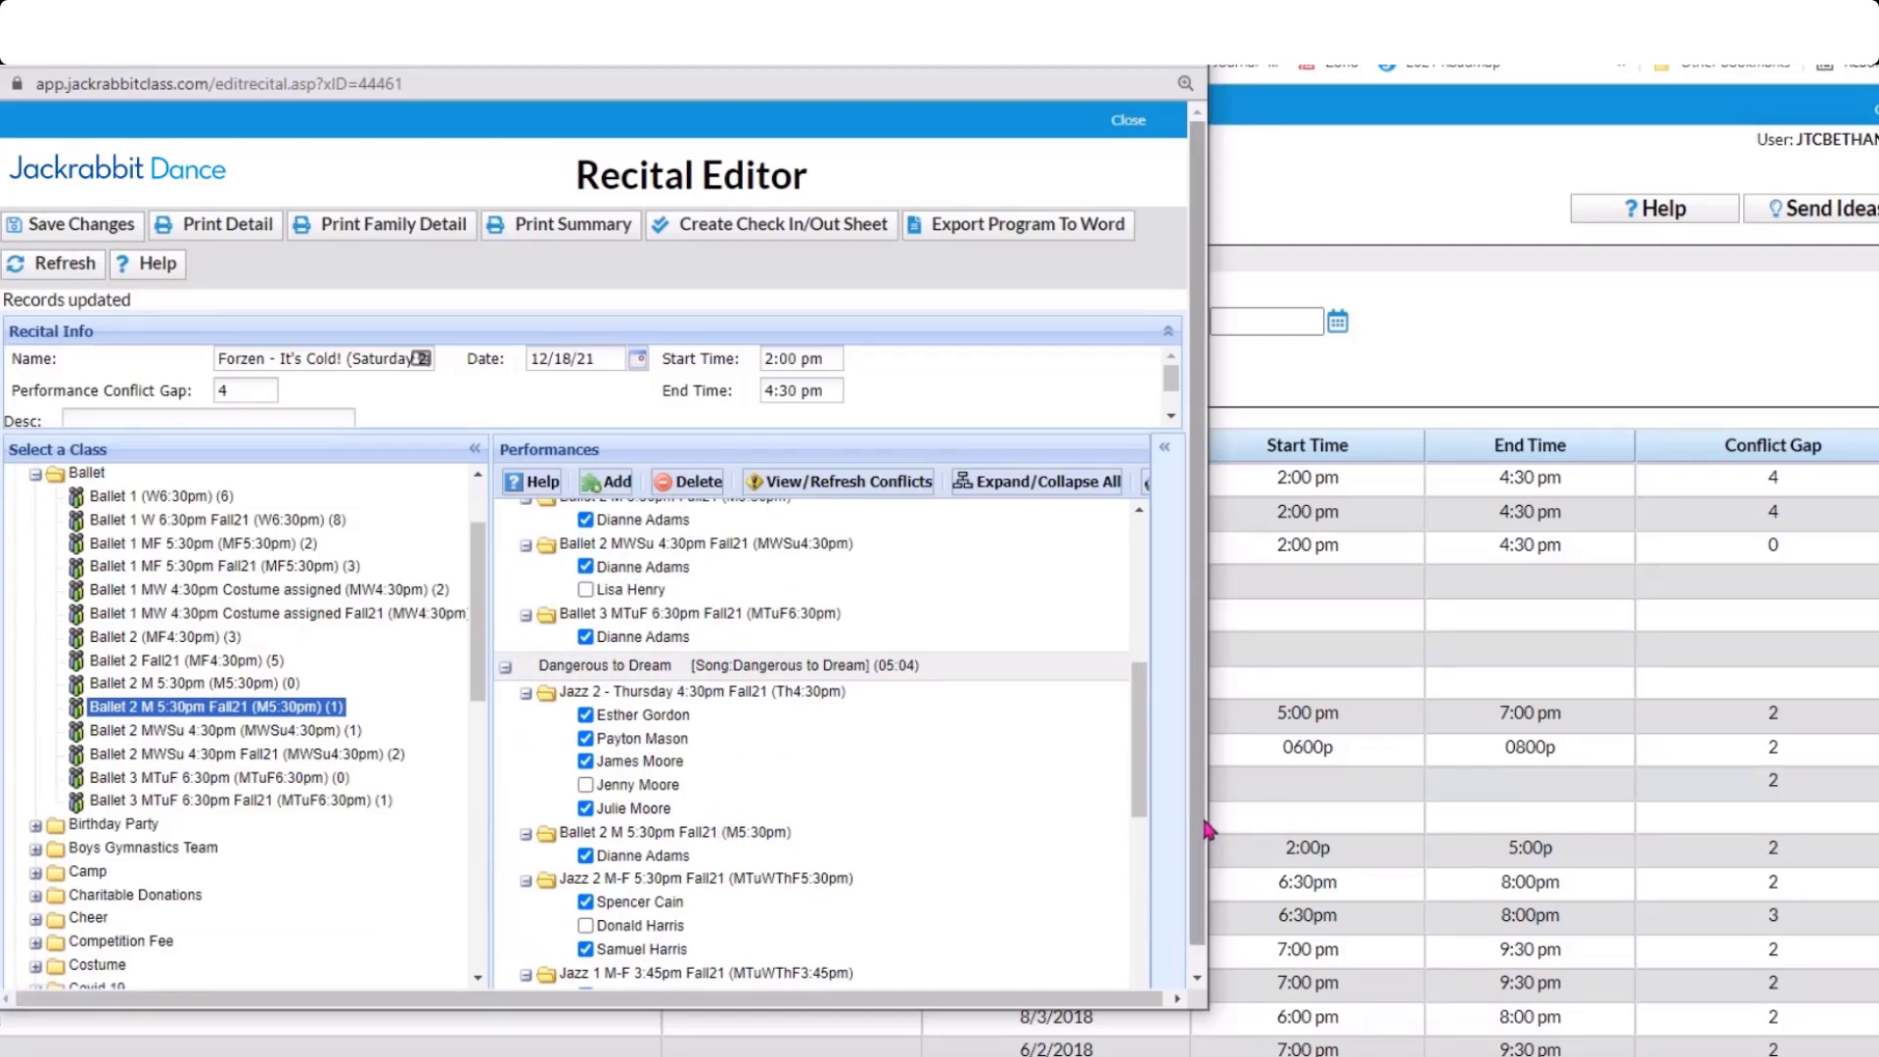
{"action": "left_click_drag", "start_coordinate": [1208, 827], "coordinate": [1572, 850]}
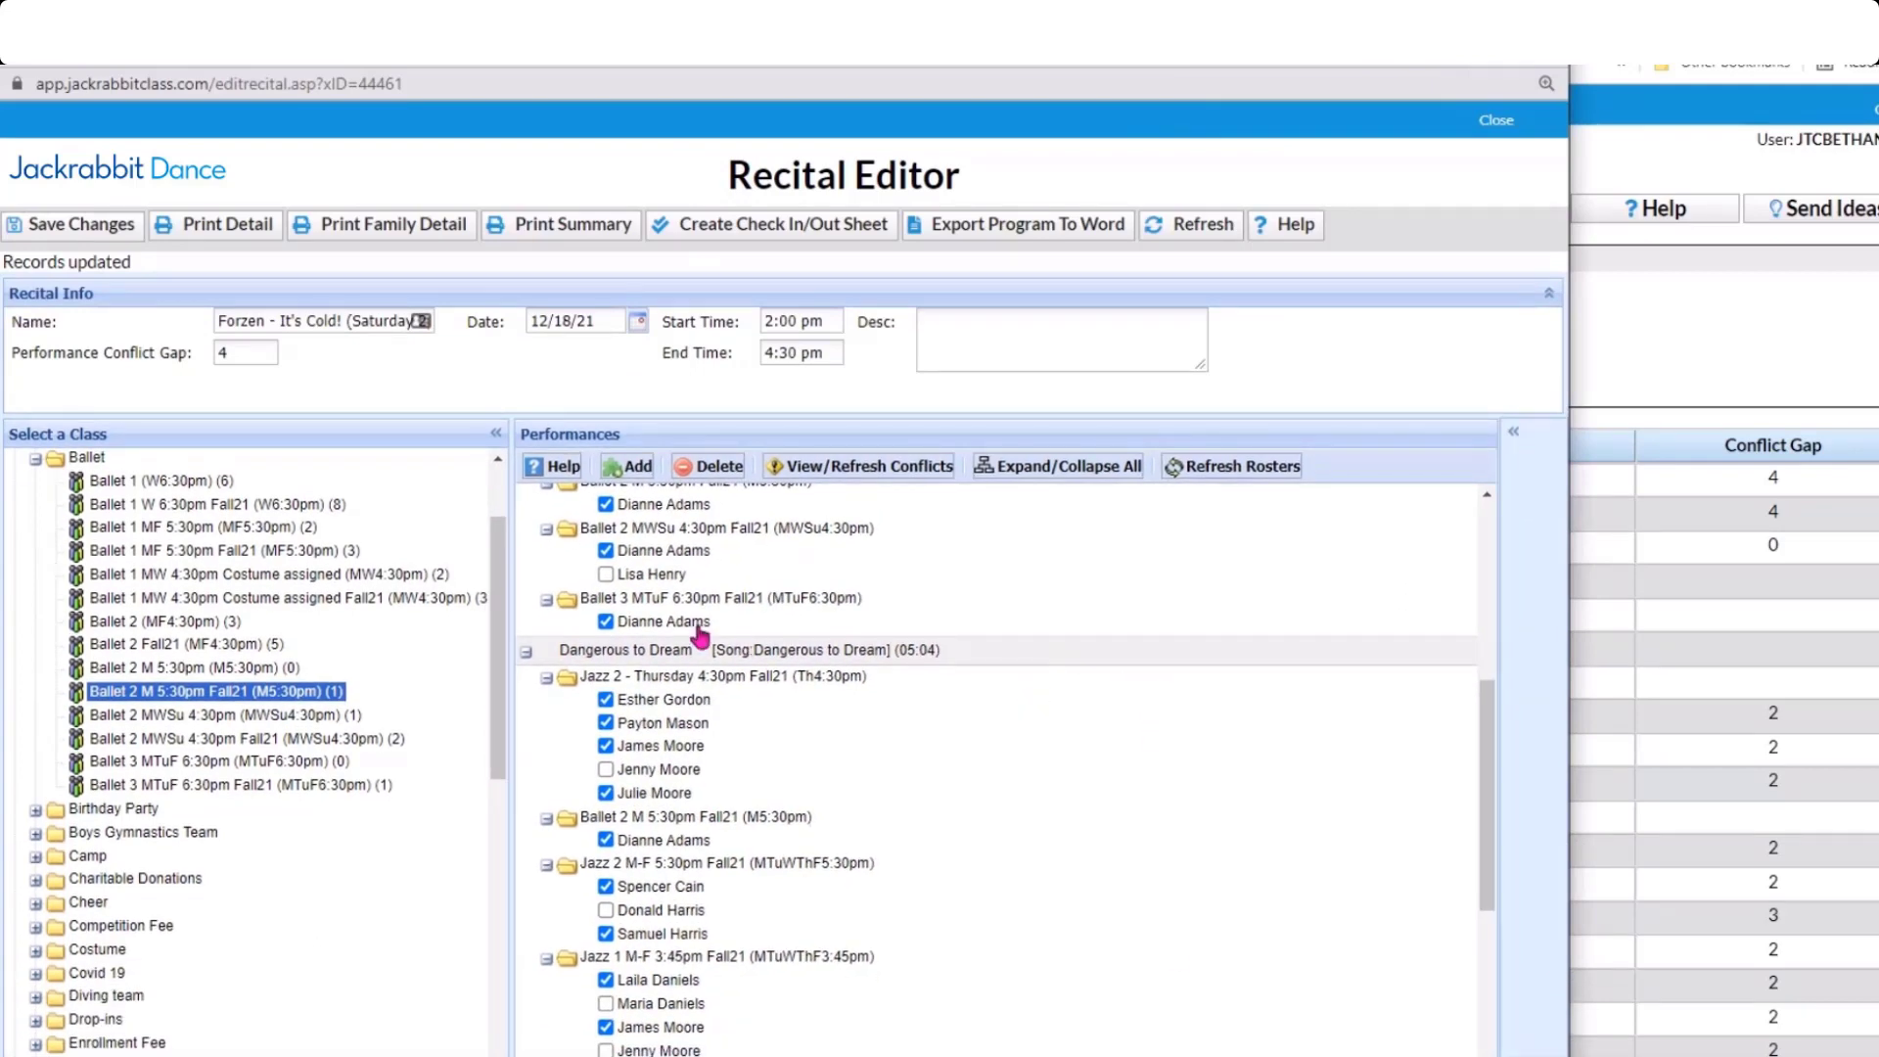
{"action": "scroll", "coordinate": [850, 675], "scroll_direction": "up", "scroll_amount": 5}
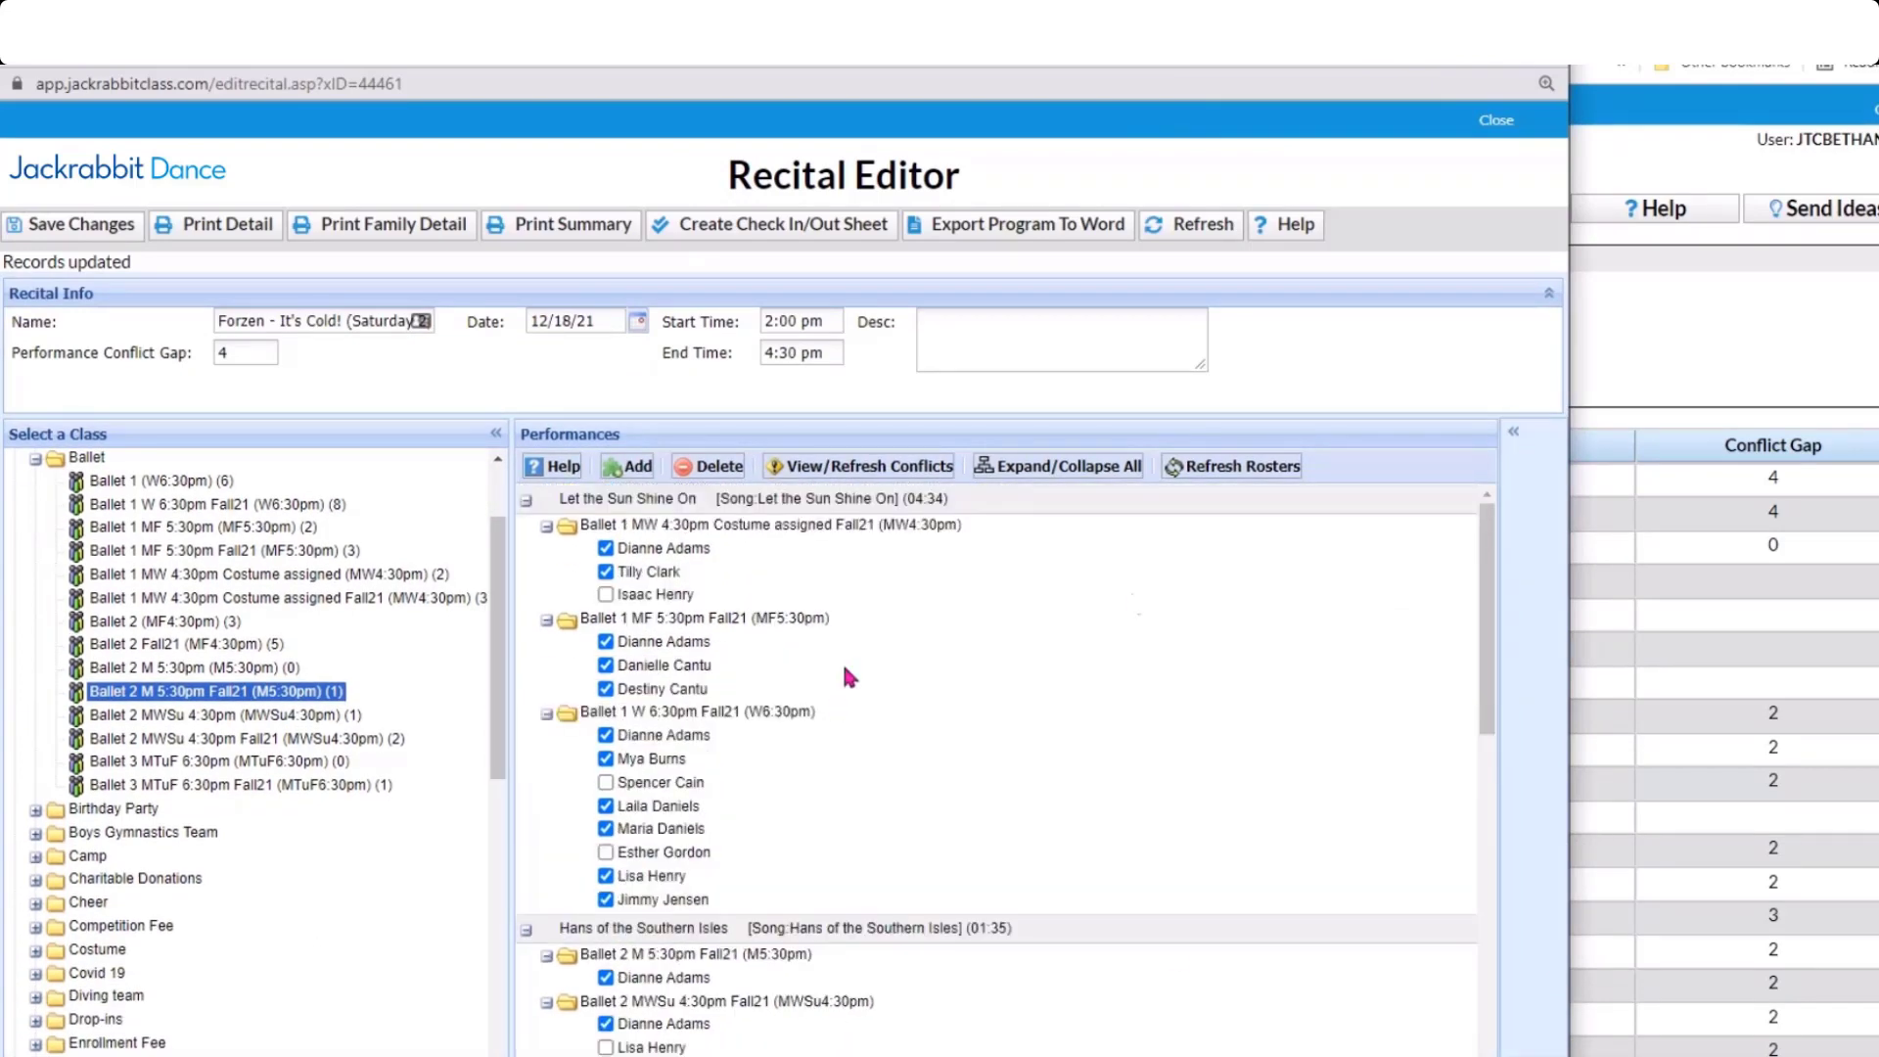
{"action": "left_click", "coordinate": [1061, 468]}
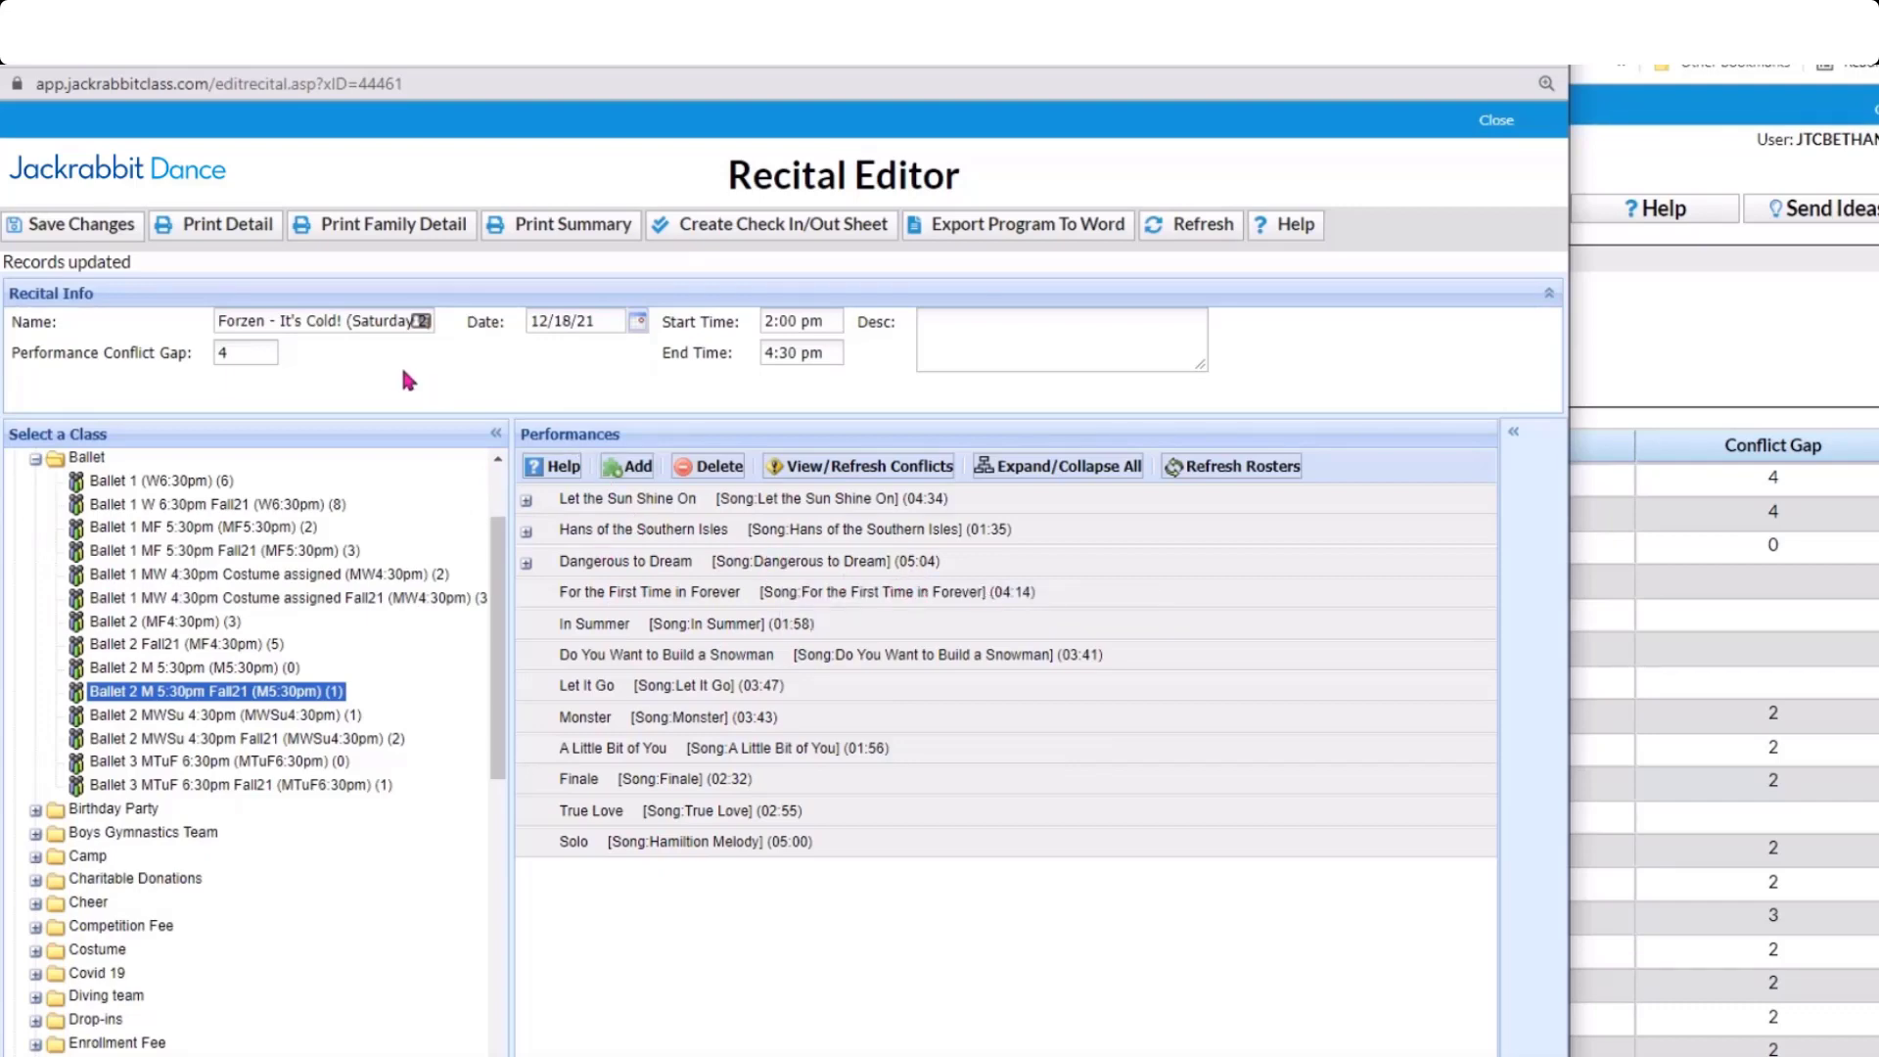
Set the recital's Performance Conflict Gap to 2 and save the recital info.
{"action": "left_click", "coordinate": [184, 345]}
{"action": "type", "text": "2"}
{"action": "left_click", "coordinate": [69, 224]}
{"action": "left_click", "coordinate": [243, 354]}
{"action": "left_click_drag", "start_coordinate": [244, 353], "coordinate": [218, 355]}
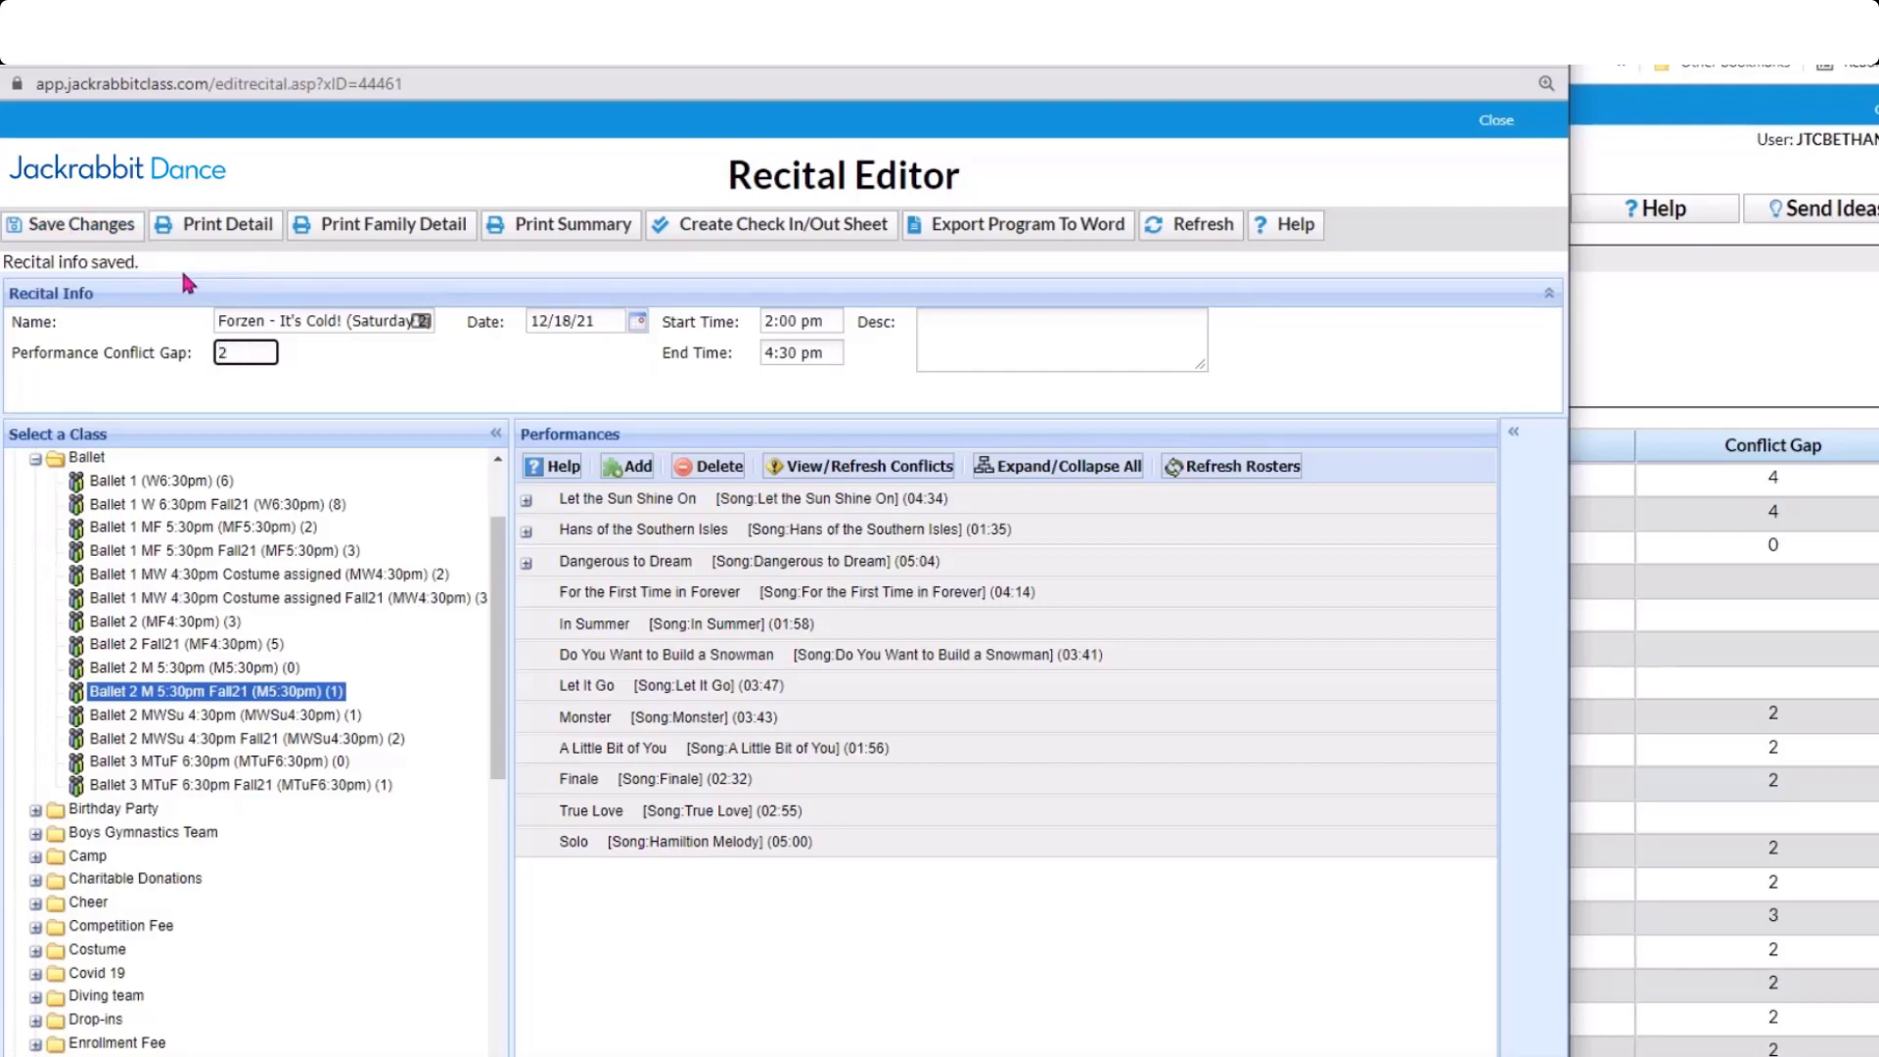
Check the recital for student performance conflicts, and hide the conflict list again.
{"action": "left_click", "coordinate": [439, 378]}
{"action": "left_click", "coordinate": [888, 472]}
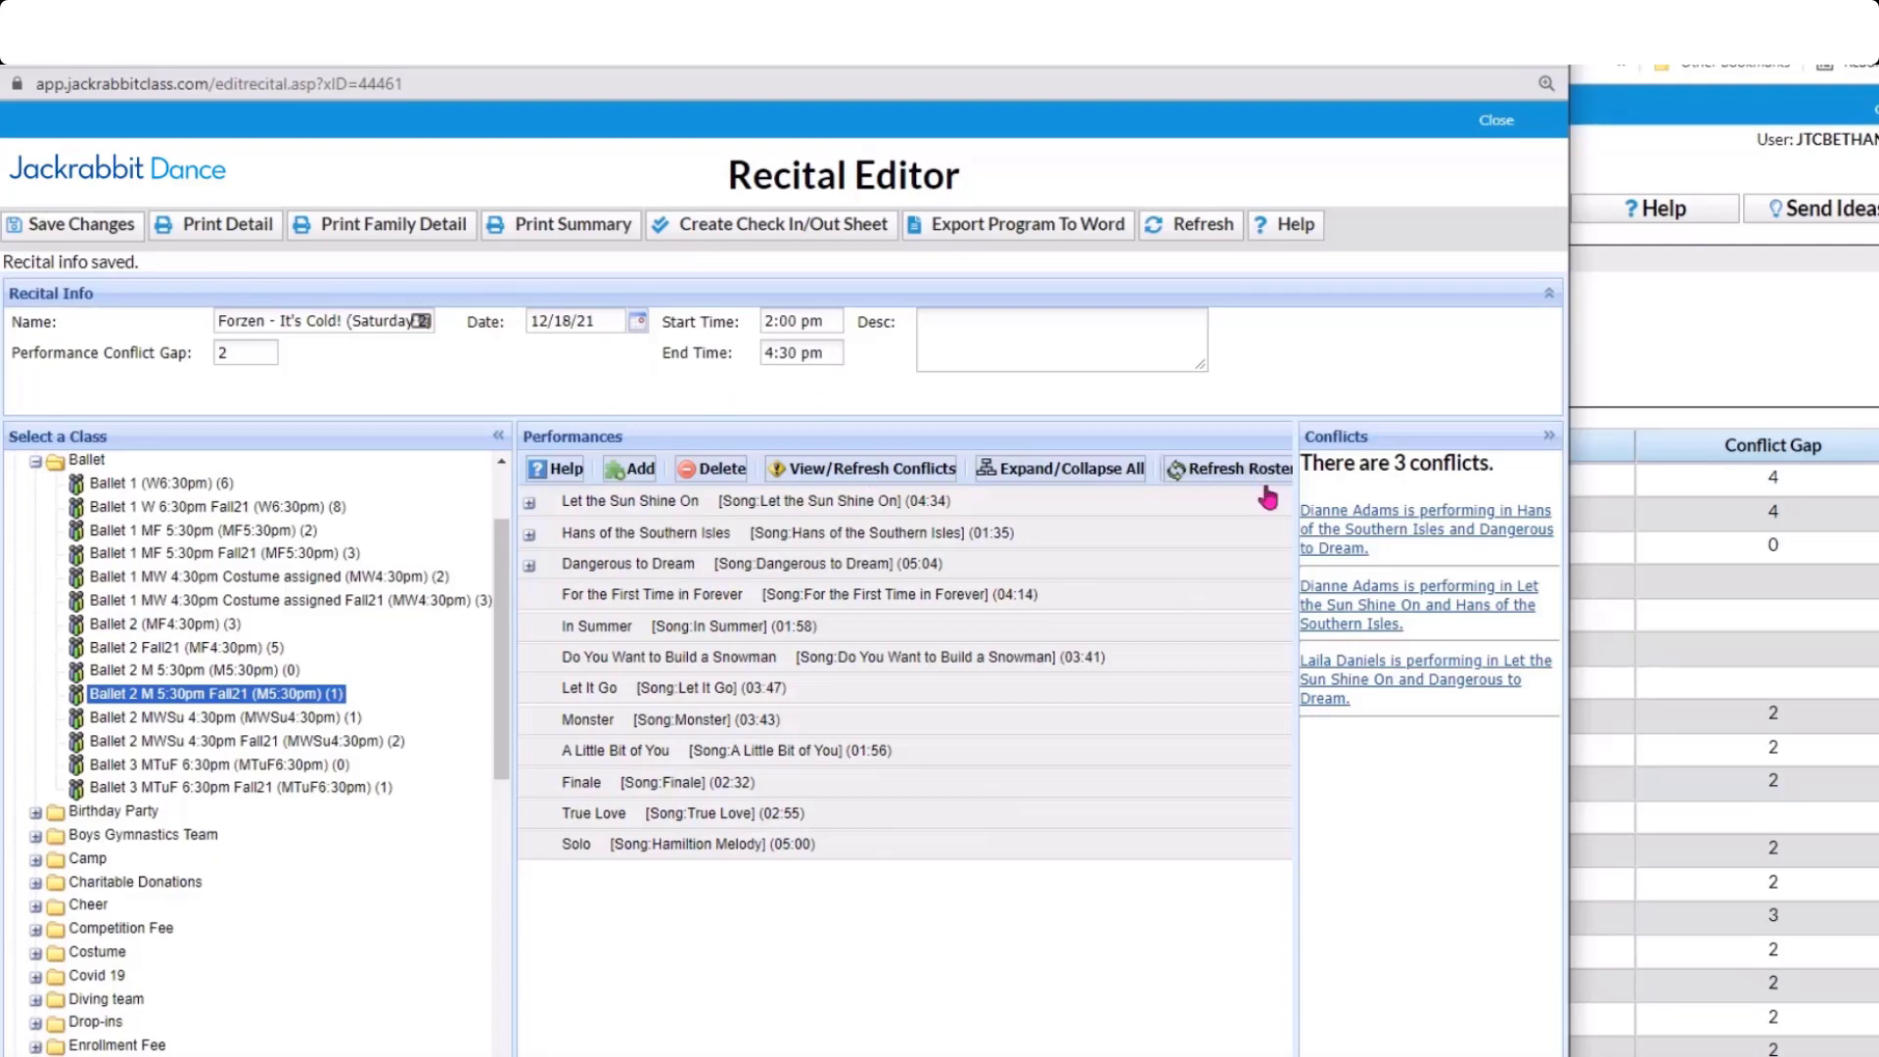
{"action": "left_click", "coordinate": [1547, 438]}
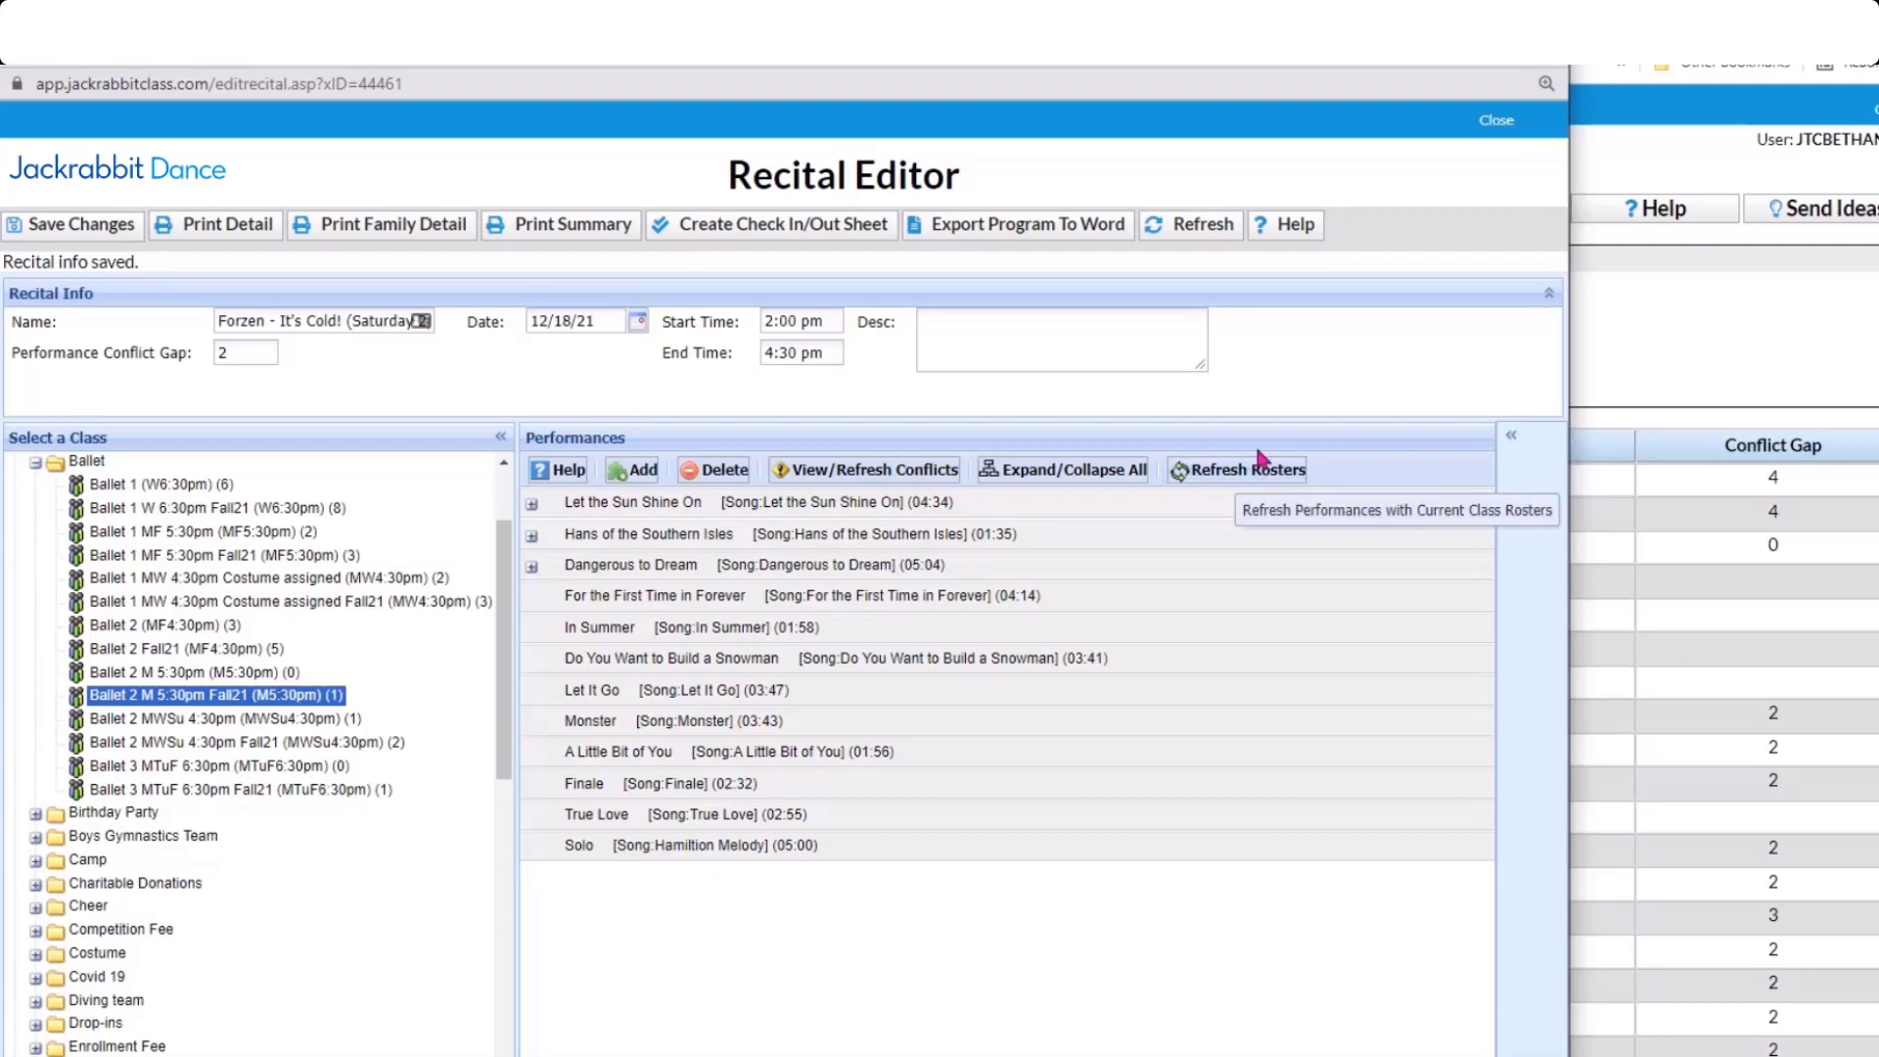
Refresh the performances with the current class rosters, and expand all performances.
{"action": "left_click", "coordinate": [1223, 474]}
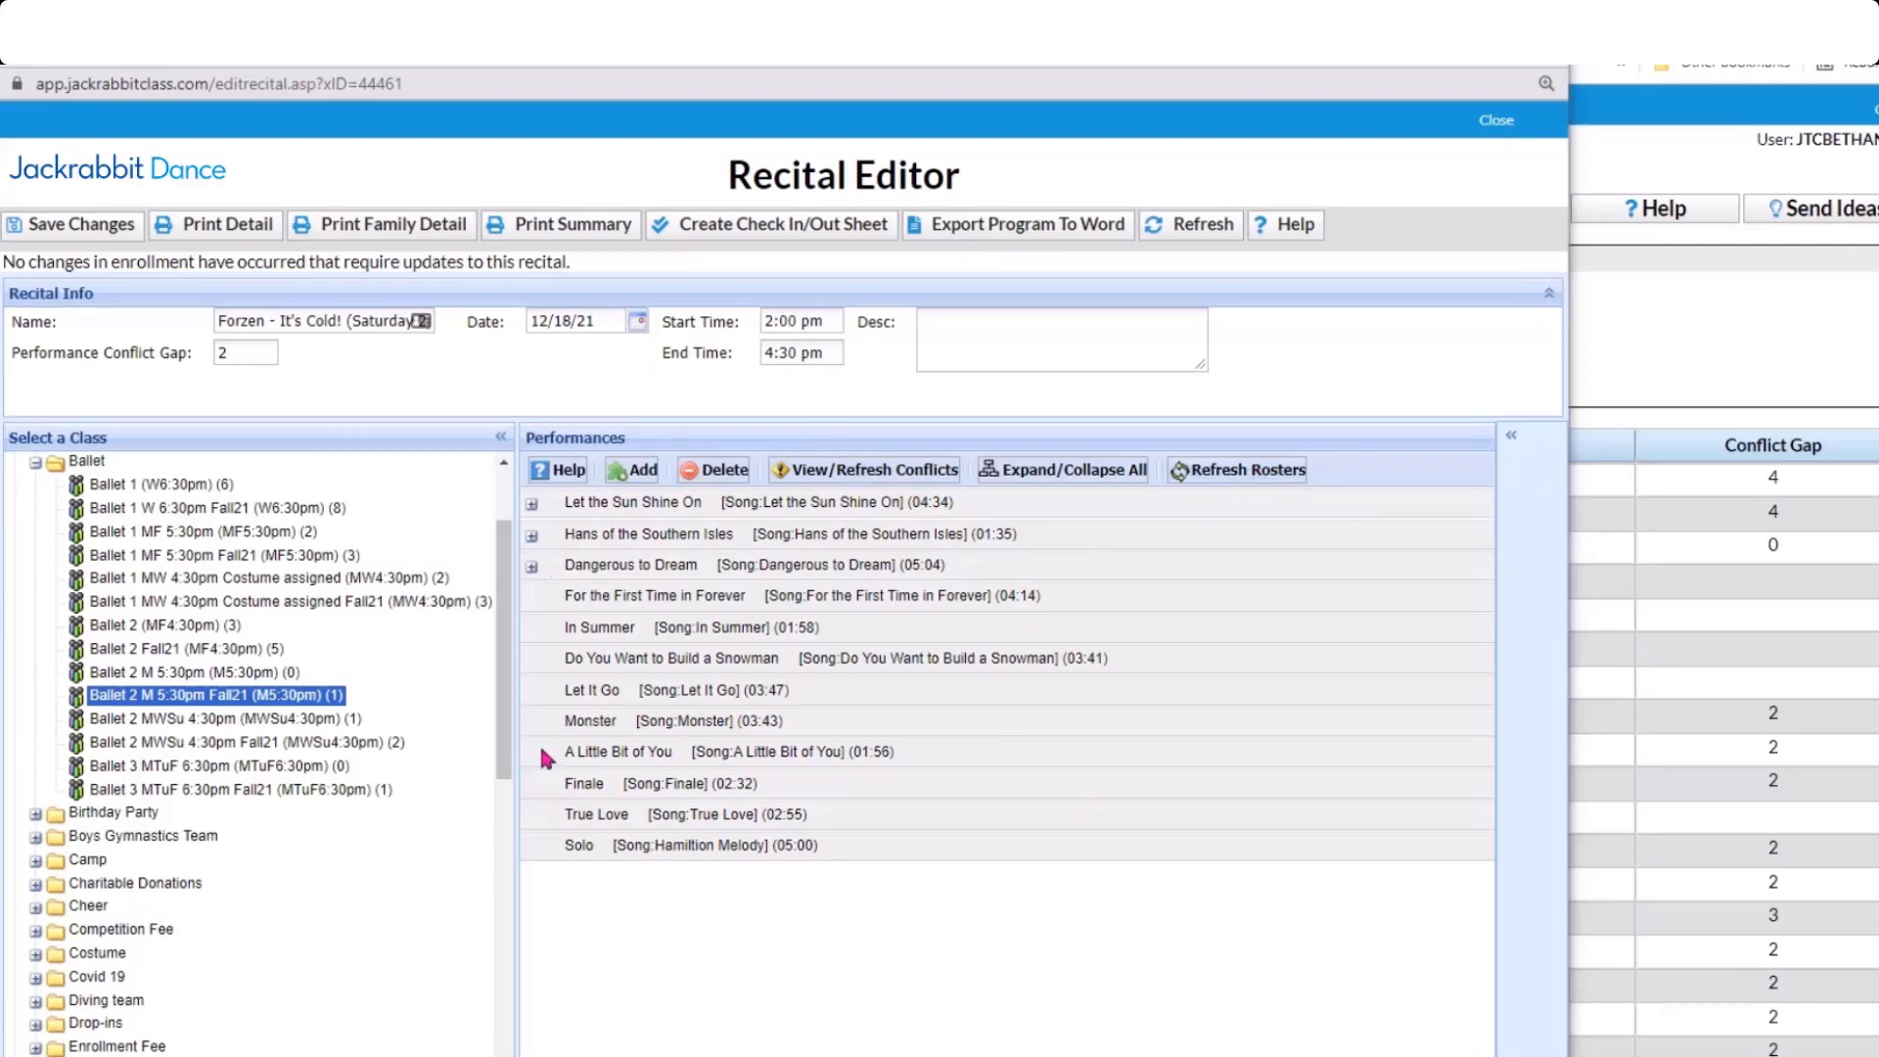
{"action": "left_click", "coordinate": [1096, 480]}
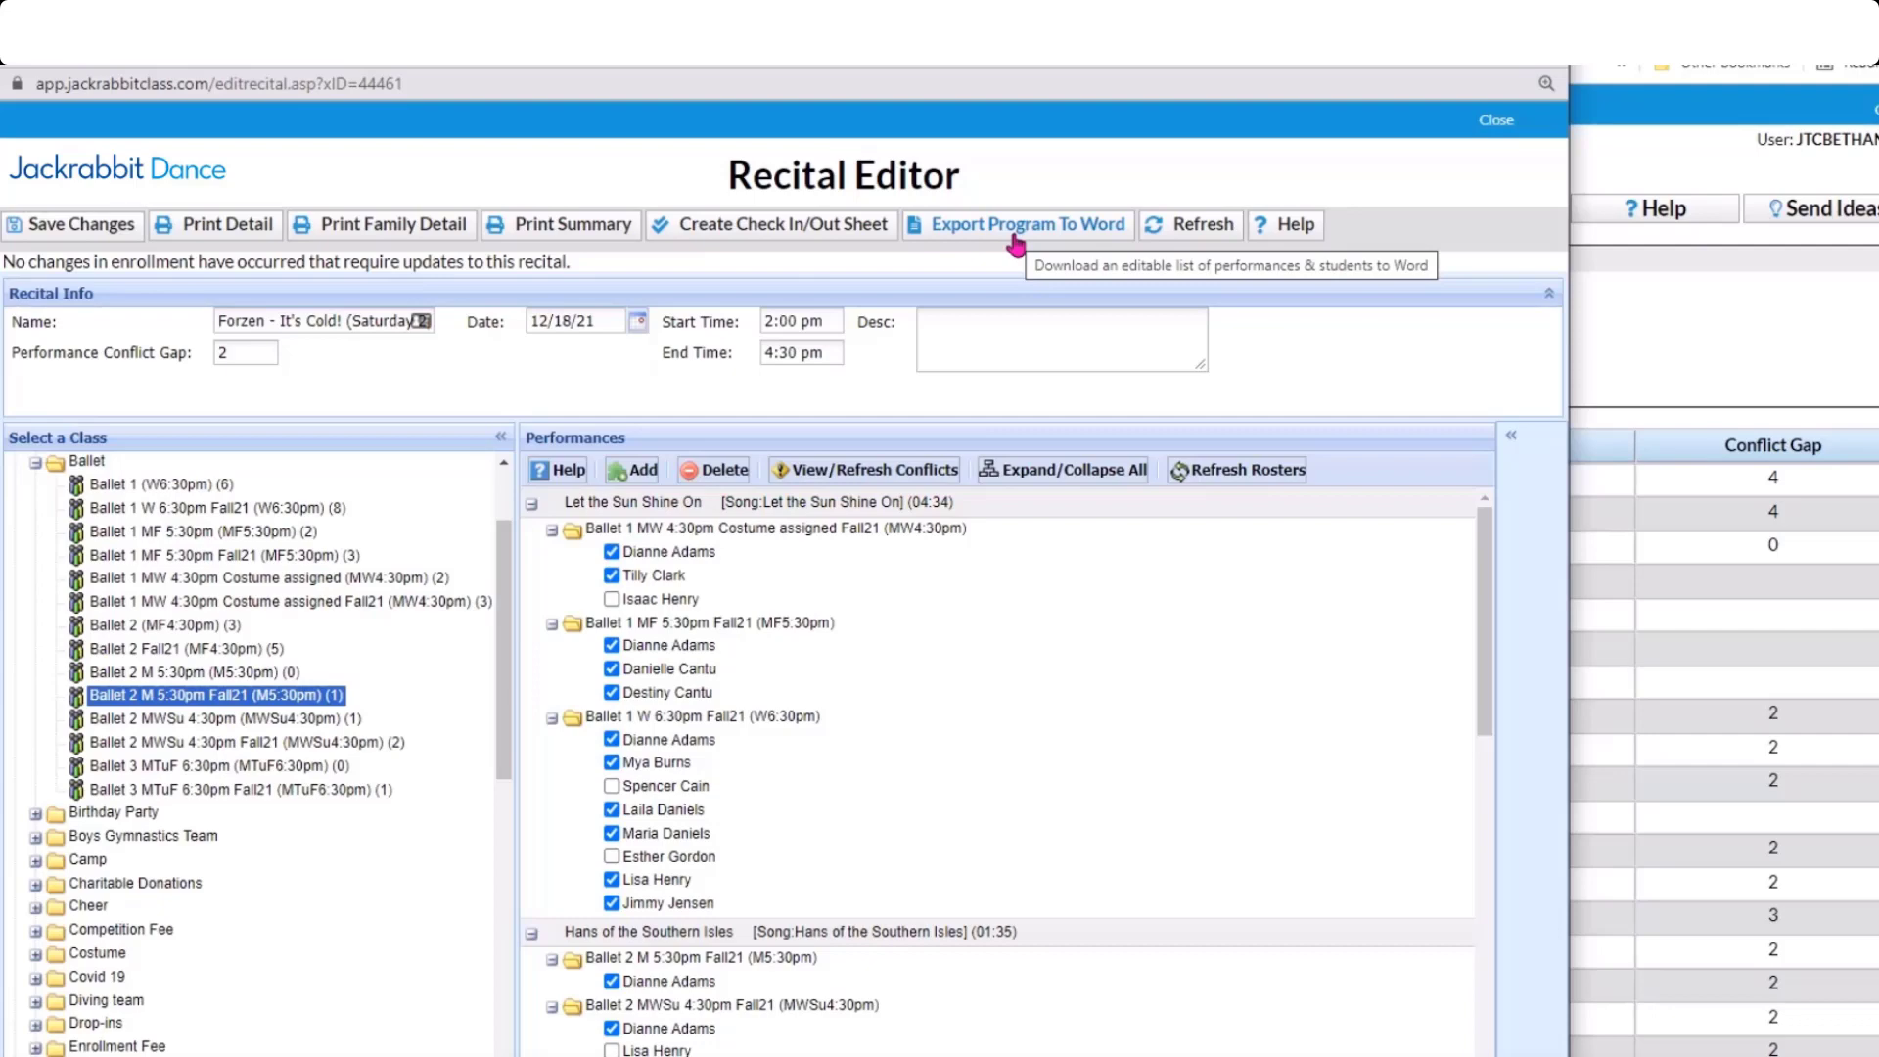
Generate the Detailed Recital report and examine each performance's classes and student list.
{"action": "left_click", "coordinate": [231, 229]}
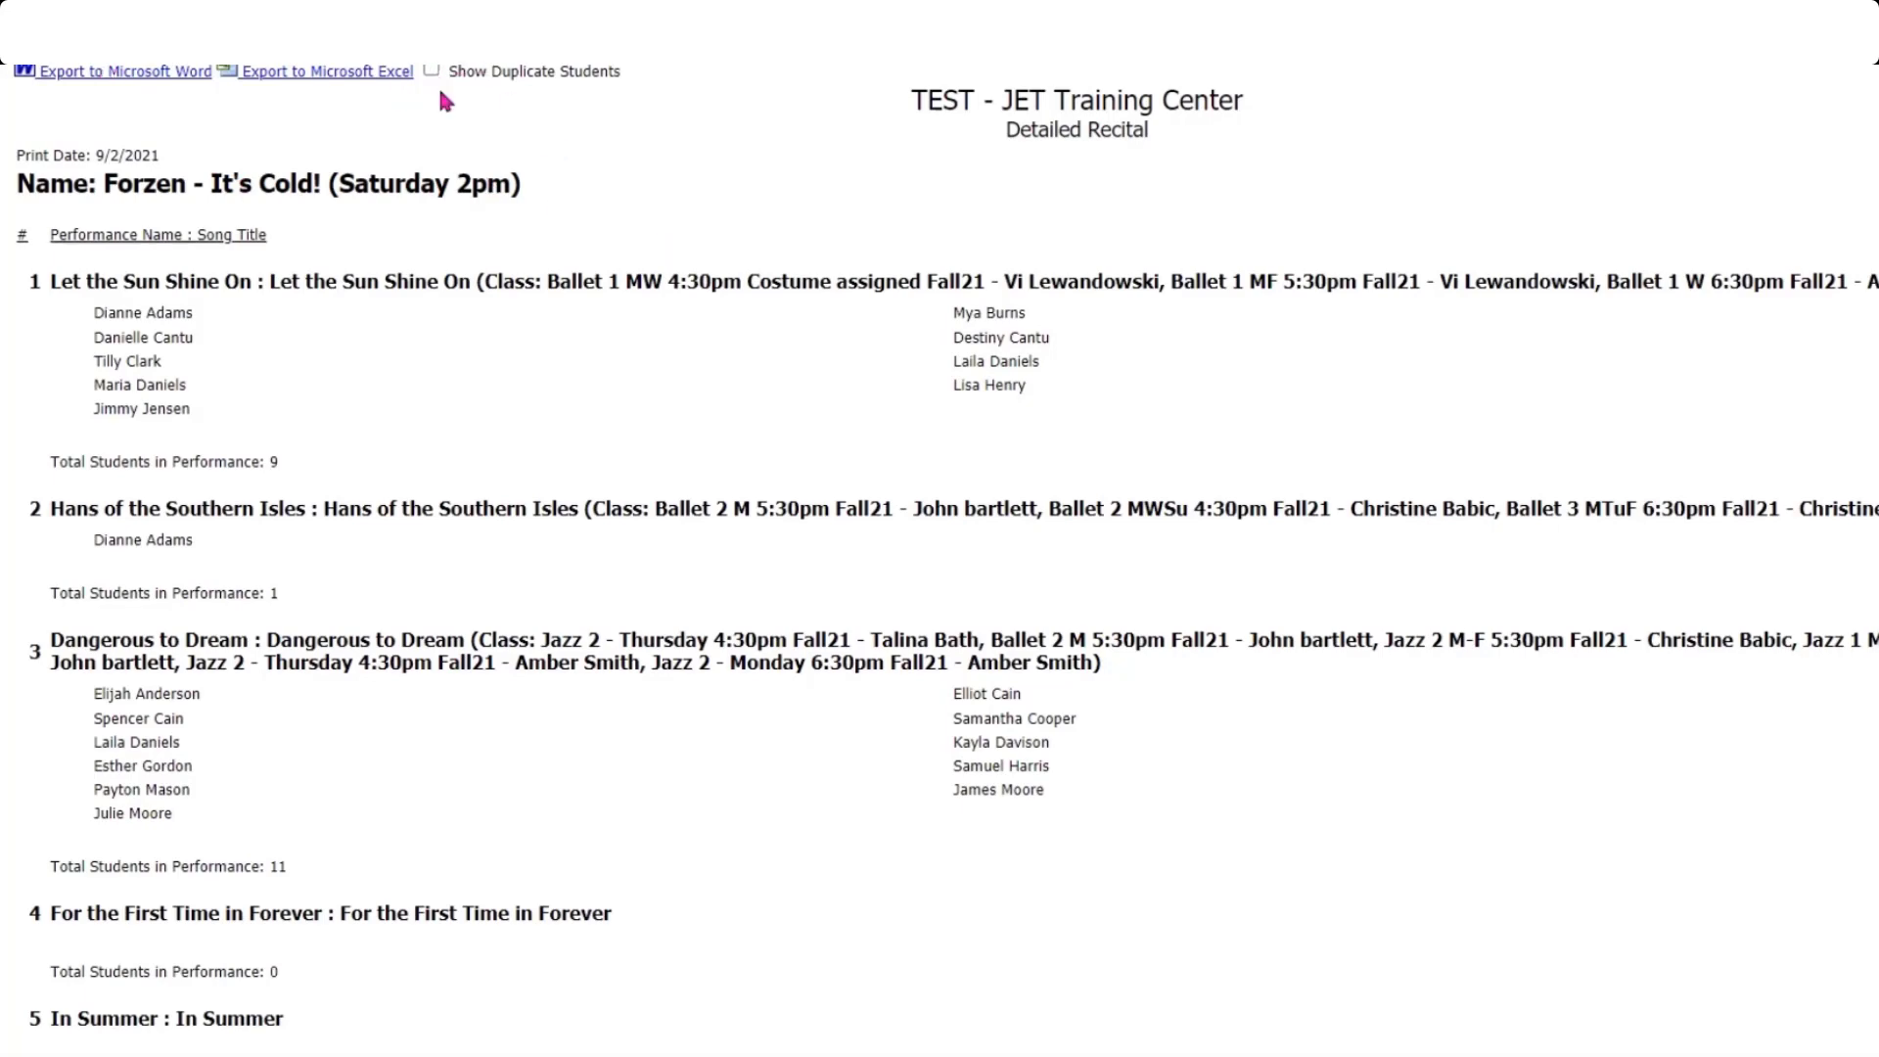
{"action": "scroll", "coordinate": [698, 643], "scroll_direction": "down", "scroll_amount": 2}
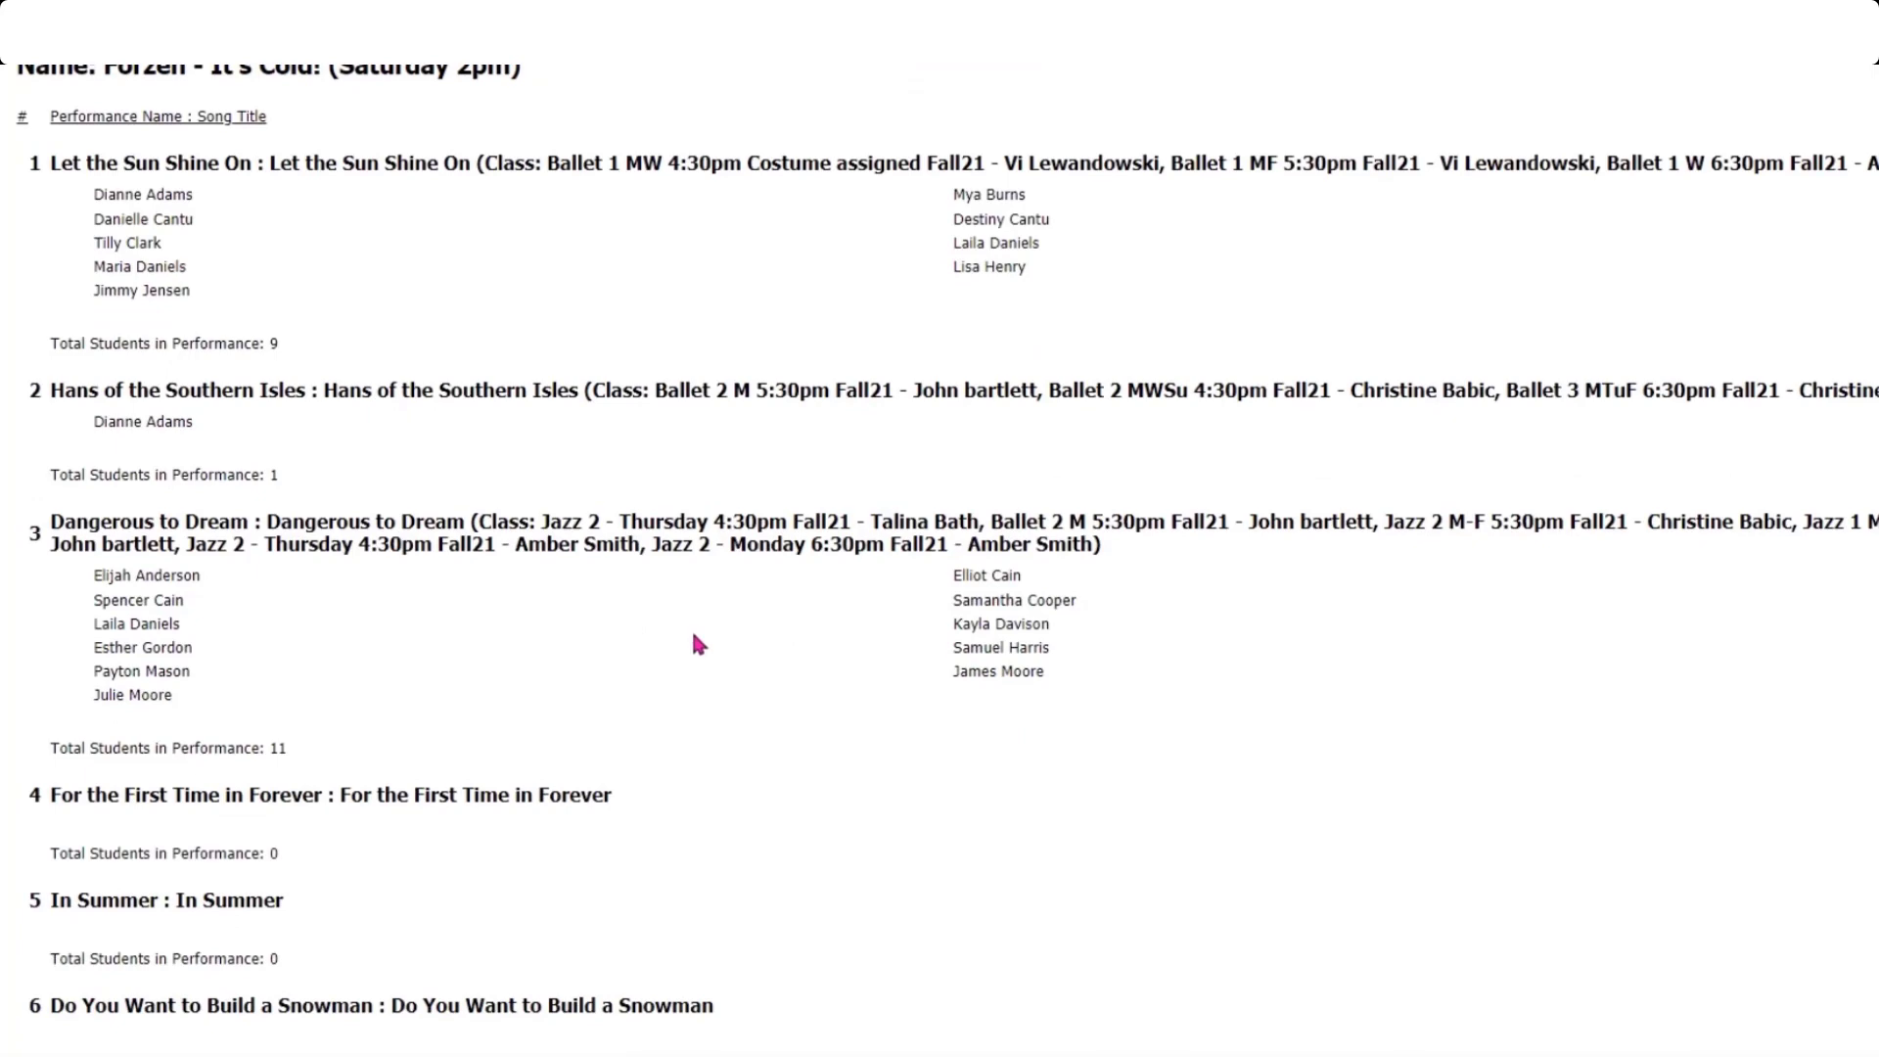
{"action": "scroll", "coordinate": [698, 643], "scroll_direction": "down", "scroll_amount": 4}
{"action": "scroll", "coordinate": [698, 650], "scroll_direction": "down", "scroll_amount": 8}
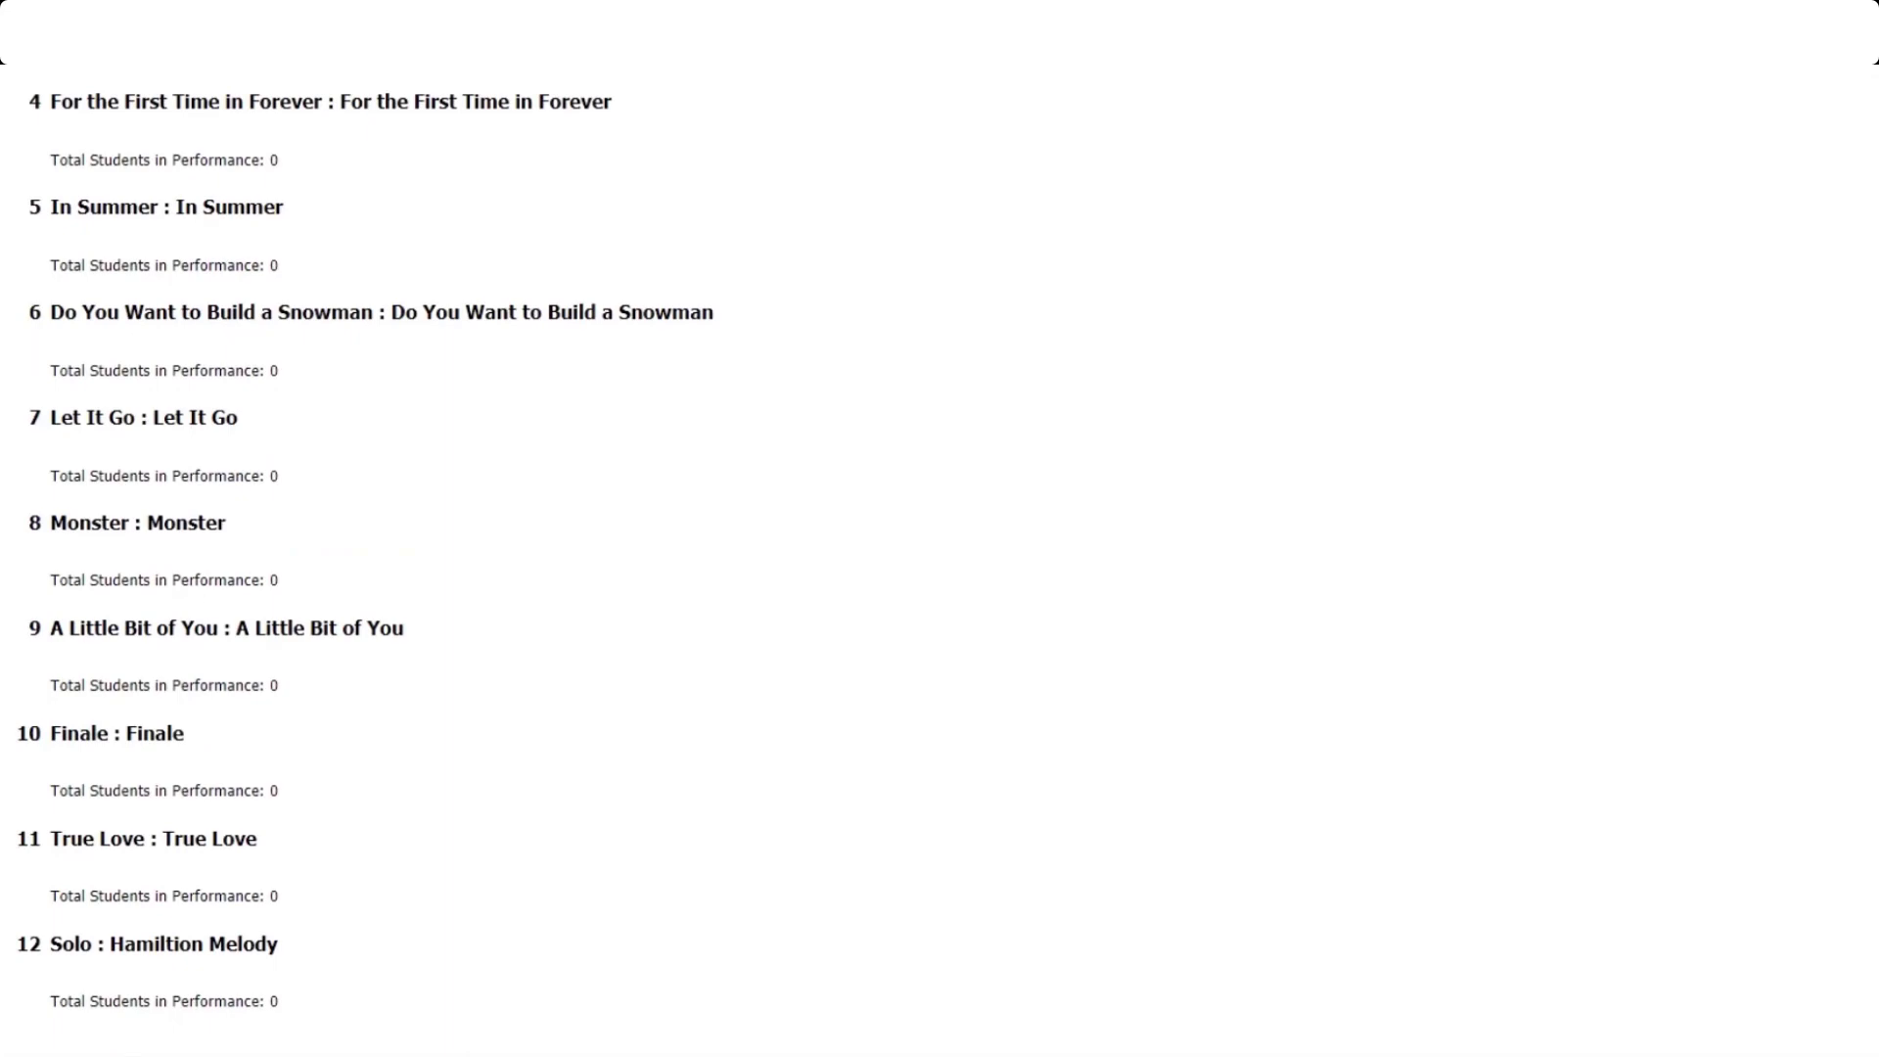
{"action": "scroll", "coordinate": [1116, 785], "scroll_direction": "up", "scroll_amount": 10}
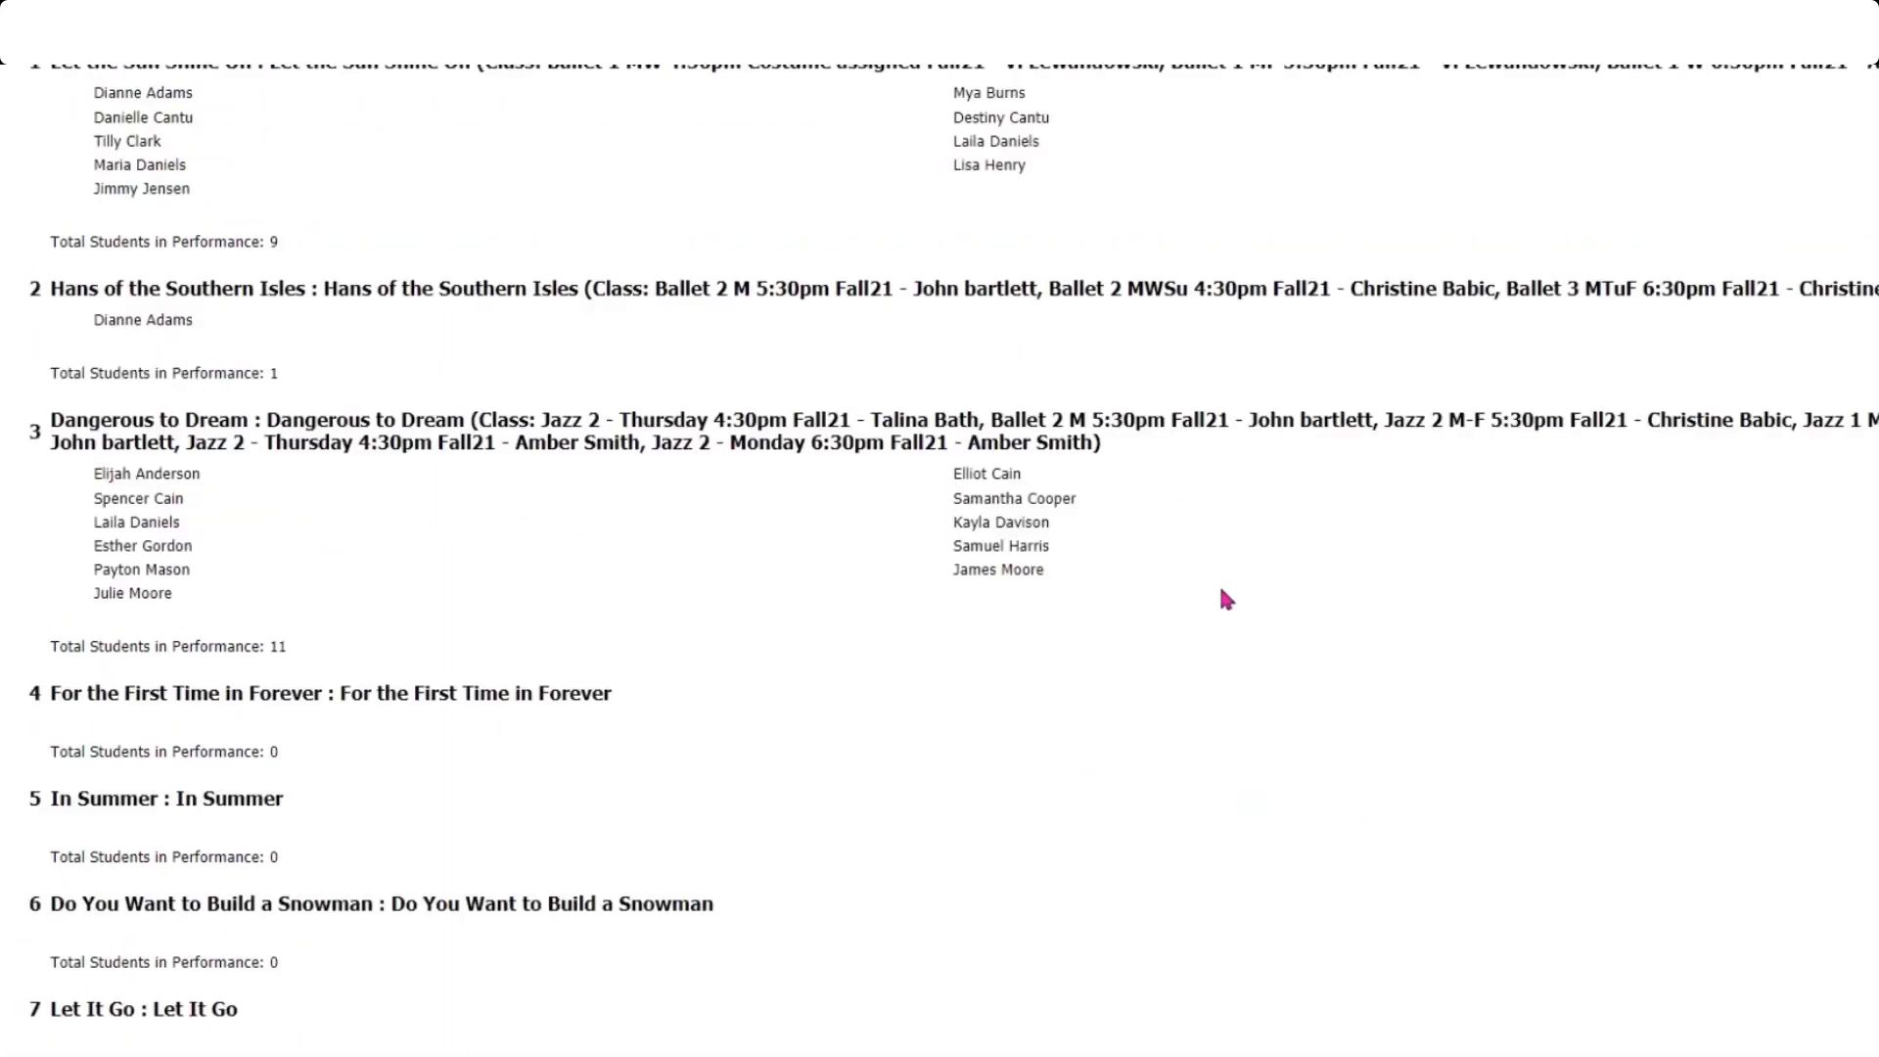
{"action": "scroll", "coordinate": [1220, 593], "scroll_direction": "up", "scroll_amount": 4}
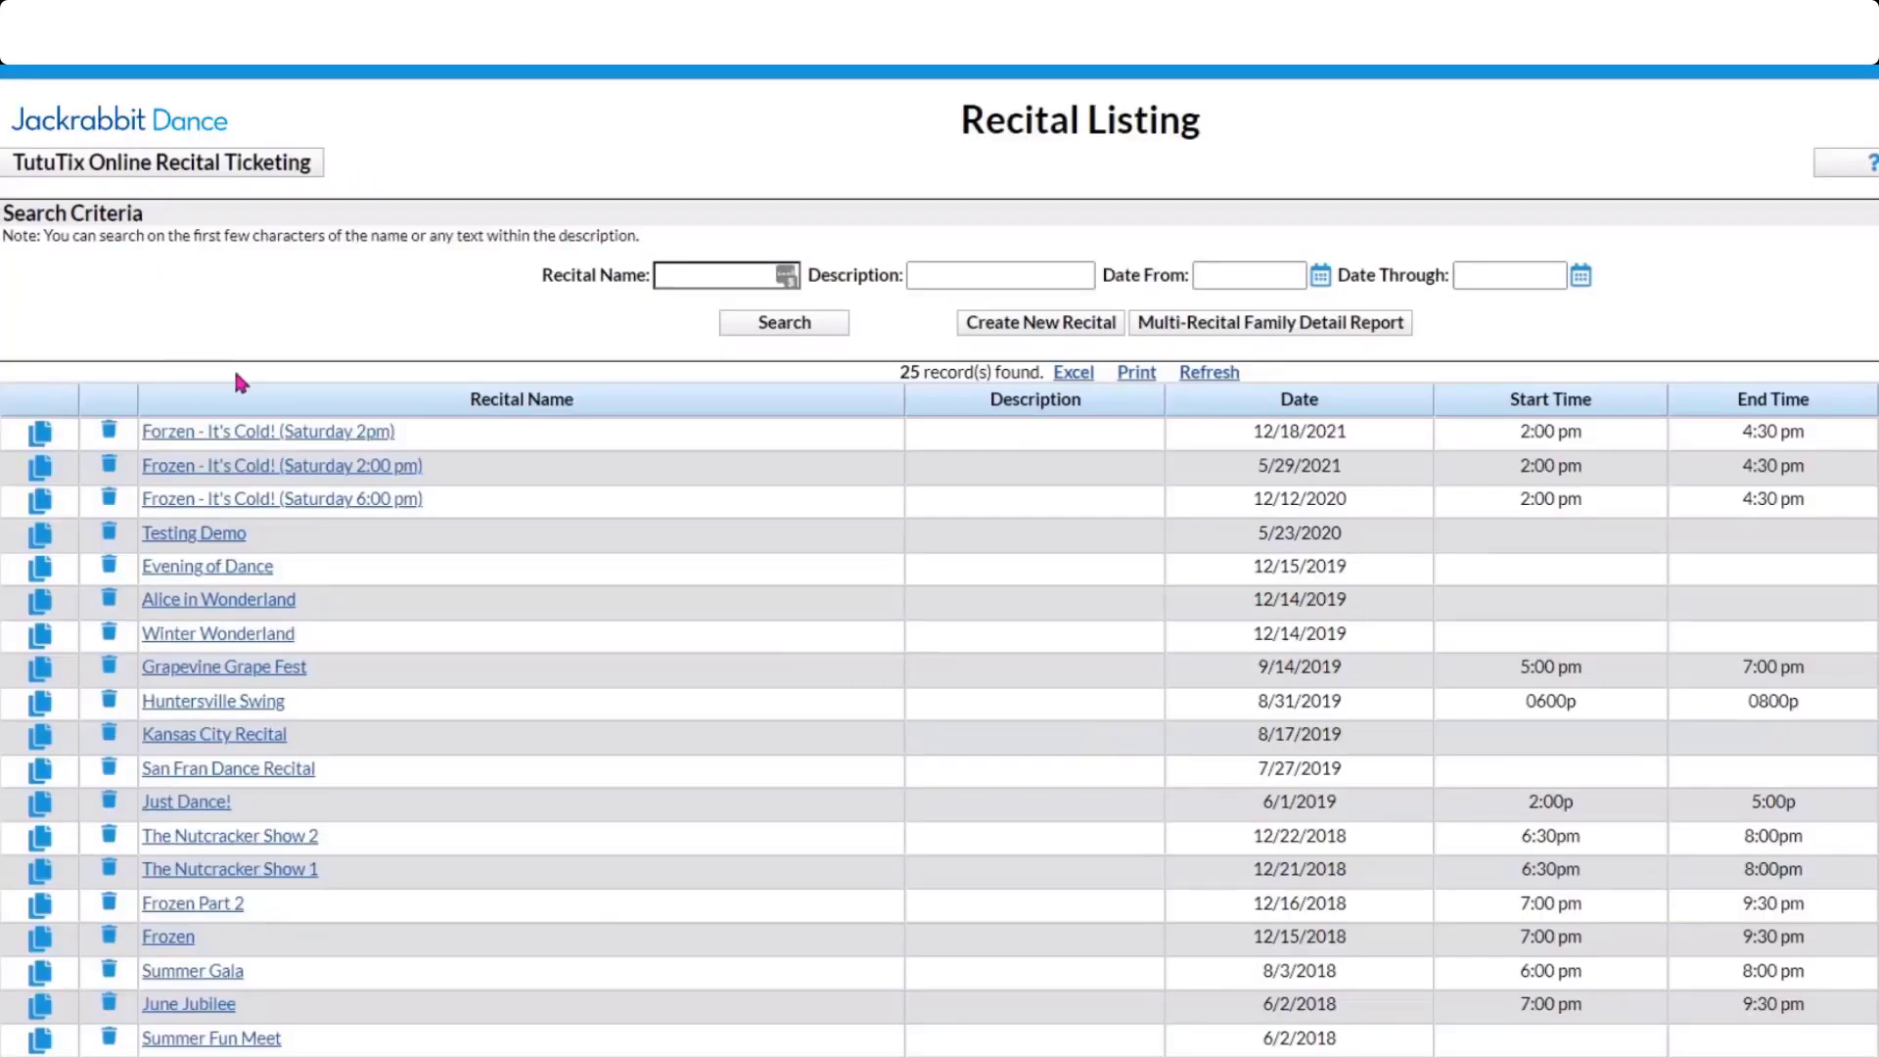
Reopen the Forzen - It's Cold! (Saturday 2pm) recital and review the performances per family in its Family Recital Detail report.
{"action": "left_click", "coordinate": [256, 431]}
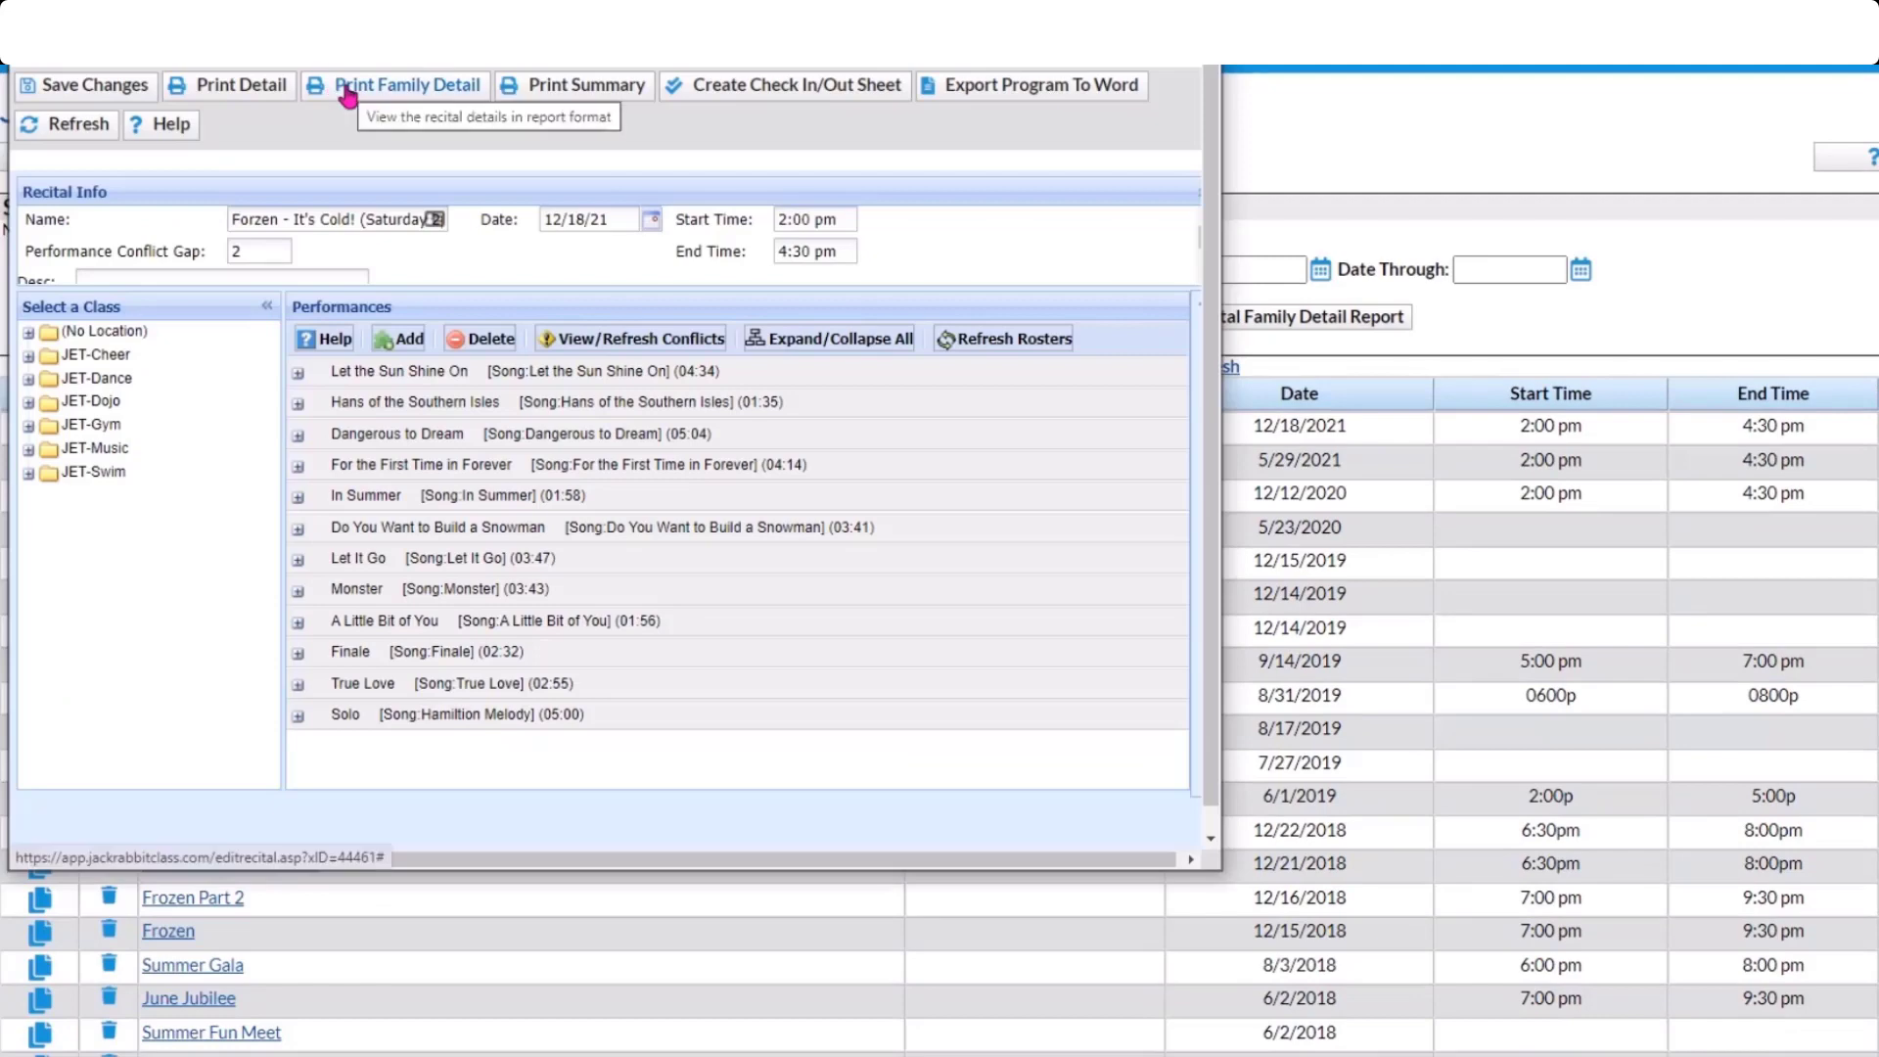
{"action": "left_click", "coordinate": [347, 95]}
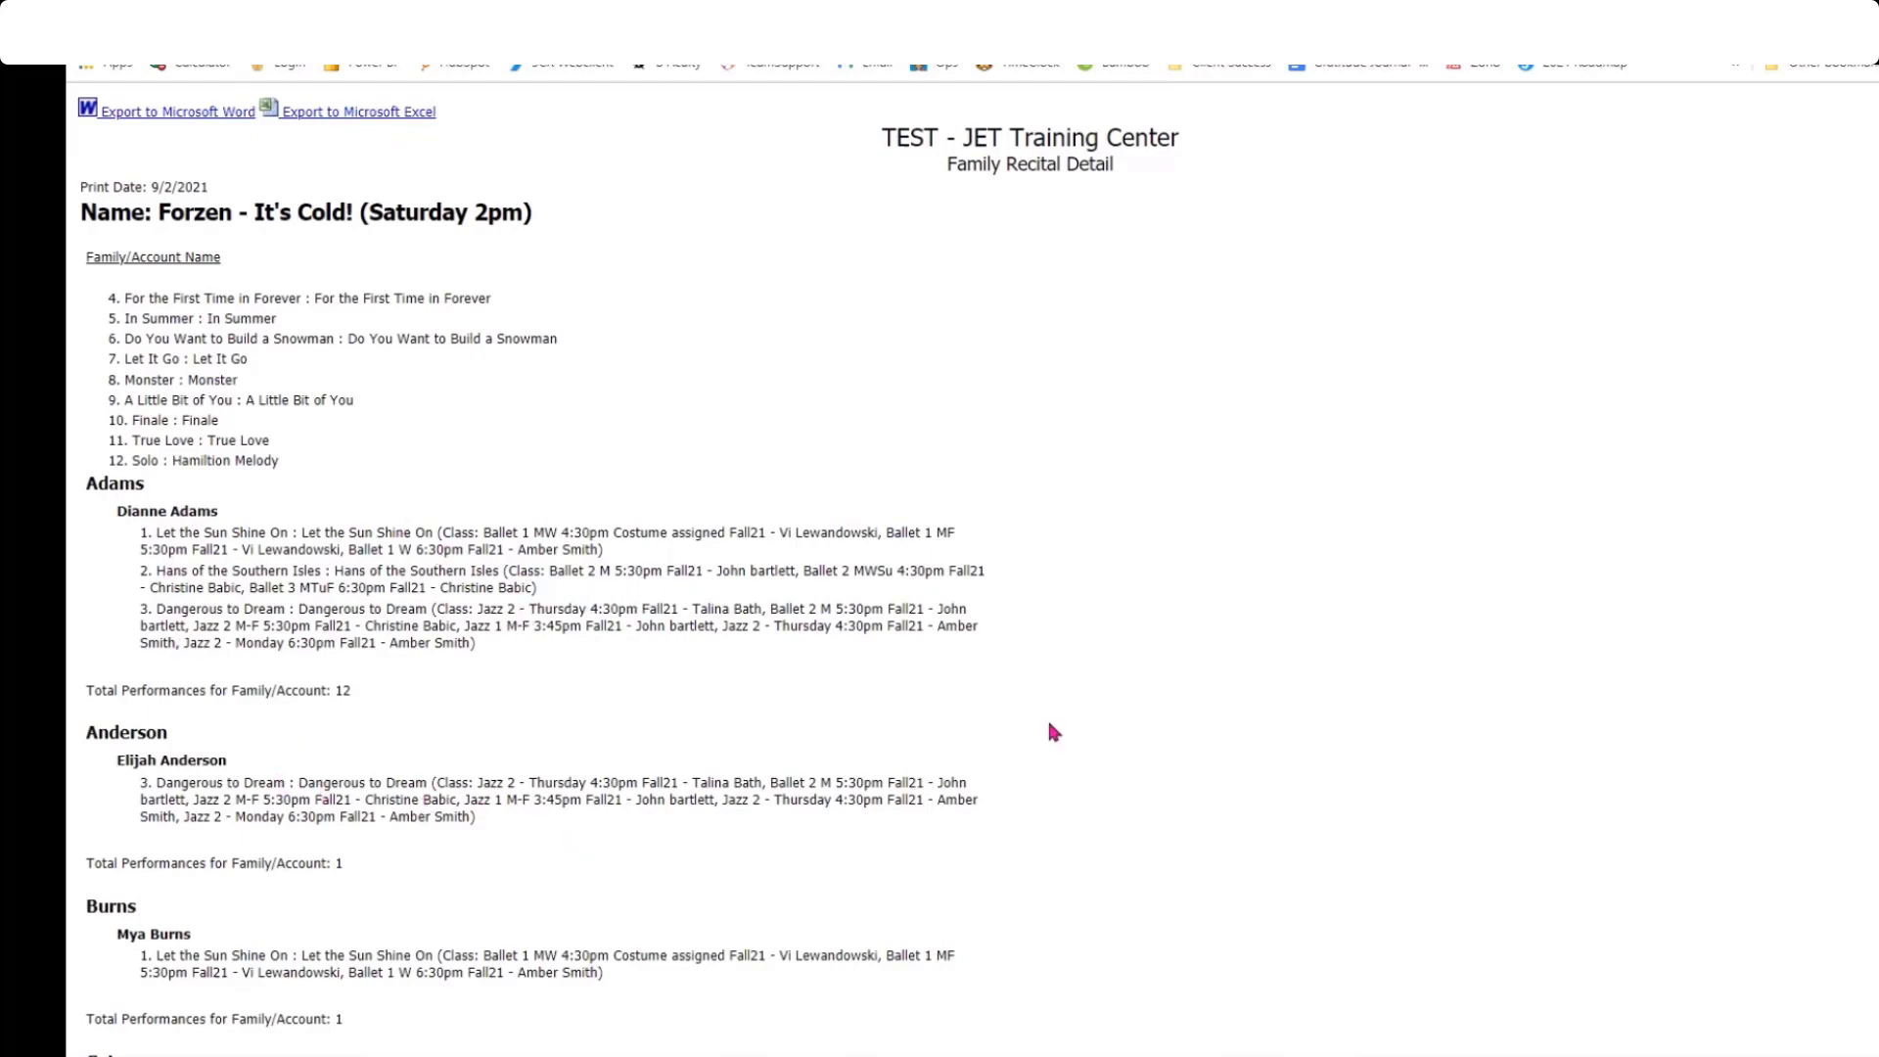
{"action": "scroll", "coordinate": [1055, 725], "scroll_direction": "down", "scroll_amount": 7}
{"action": "scroll", "coordinate": [1055, 729], "scroll_direction": "down", "scroll_amount": 6}
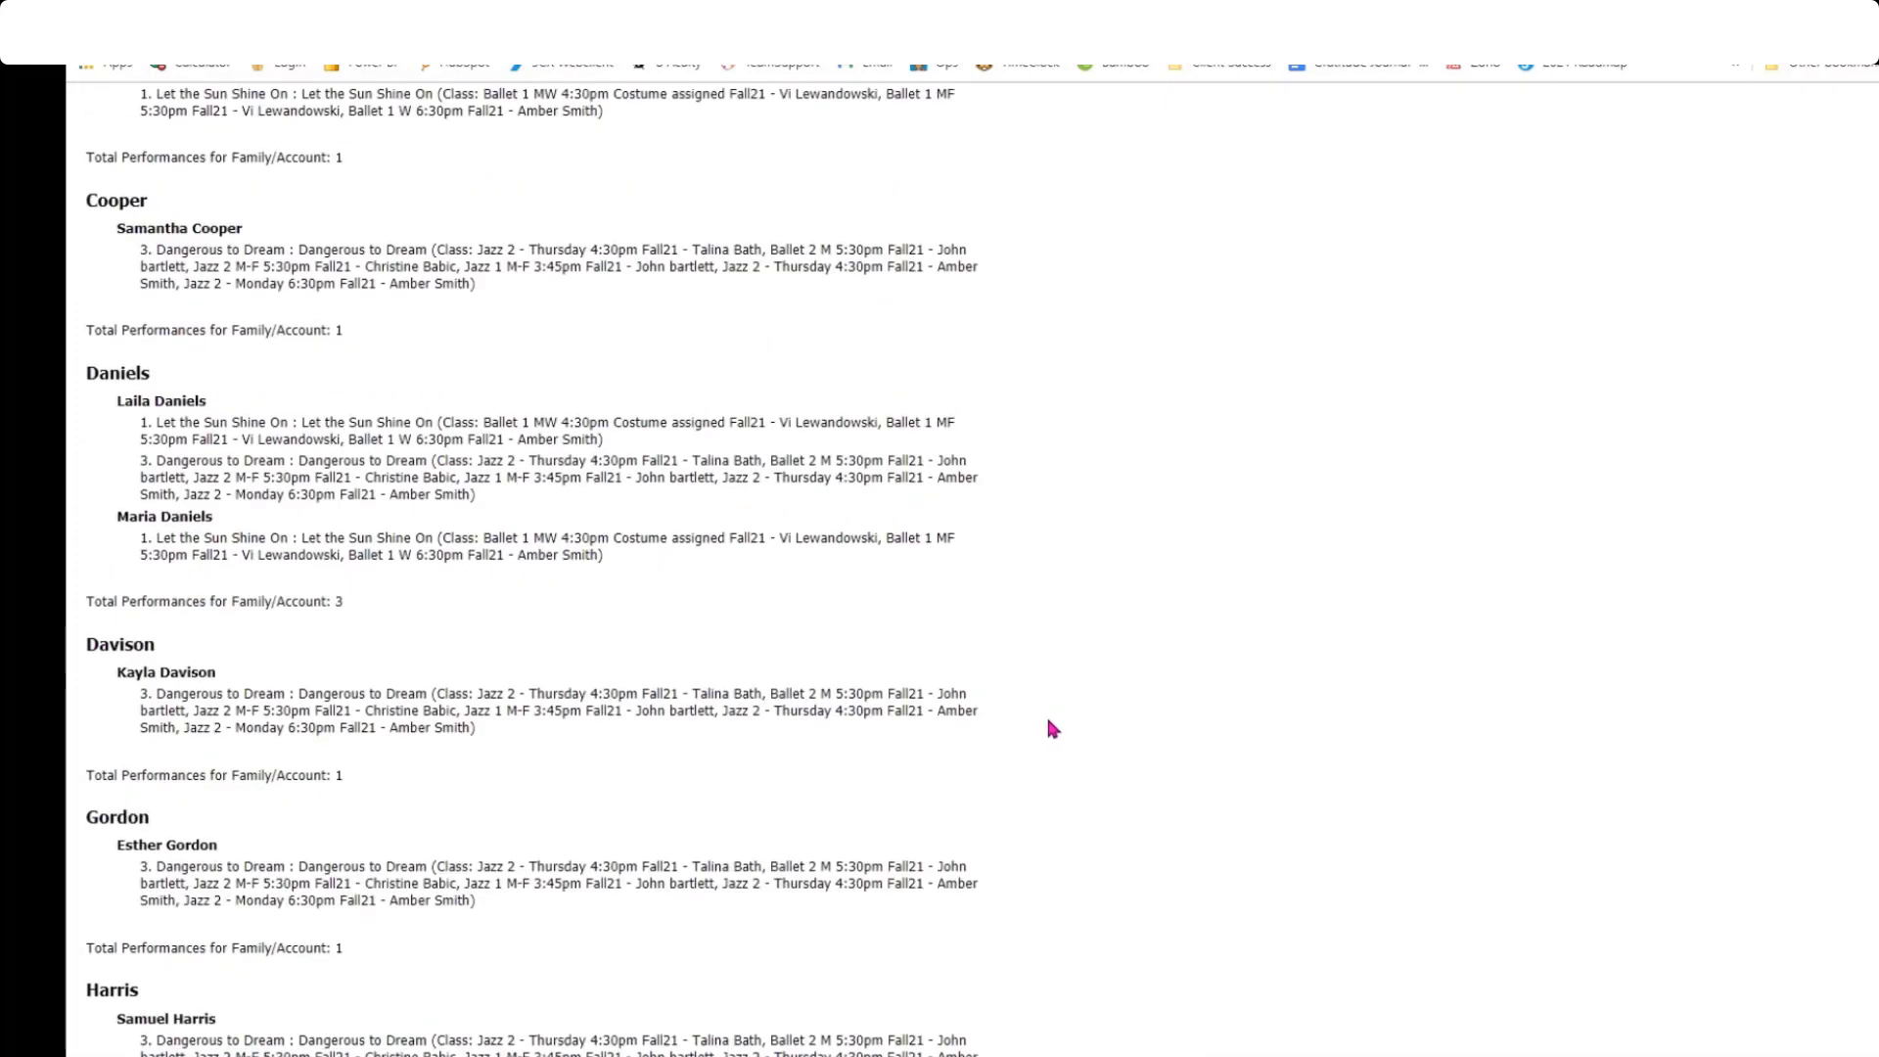
{"action": "scroll", "coordinate": [1049, 726], "scroll_direction": "down", "scroll_amount": 5}
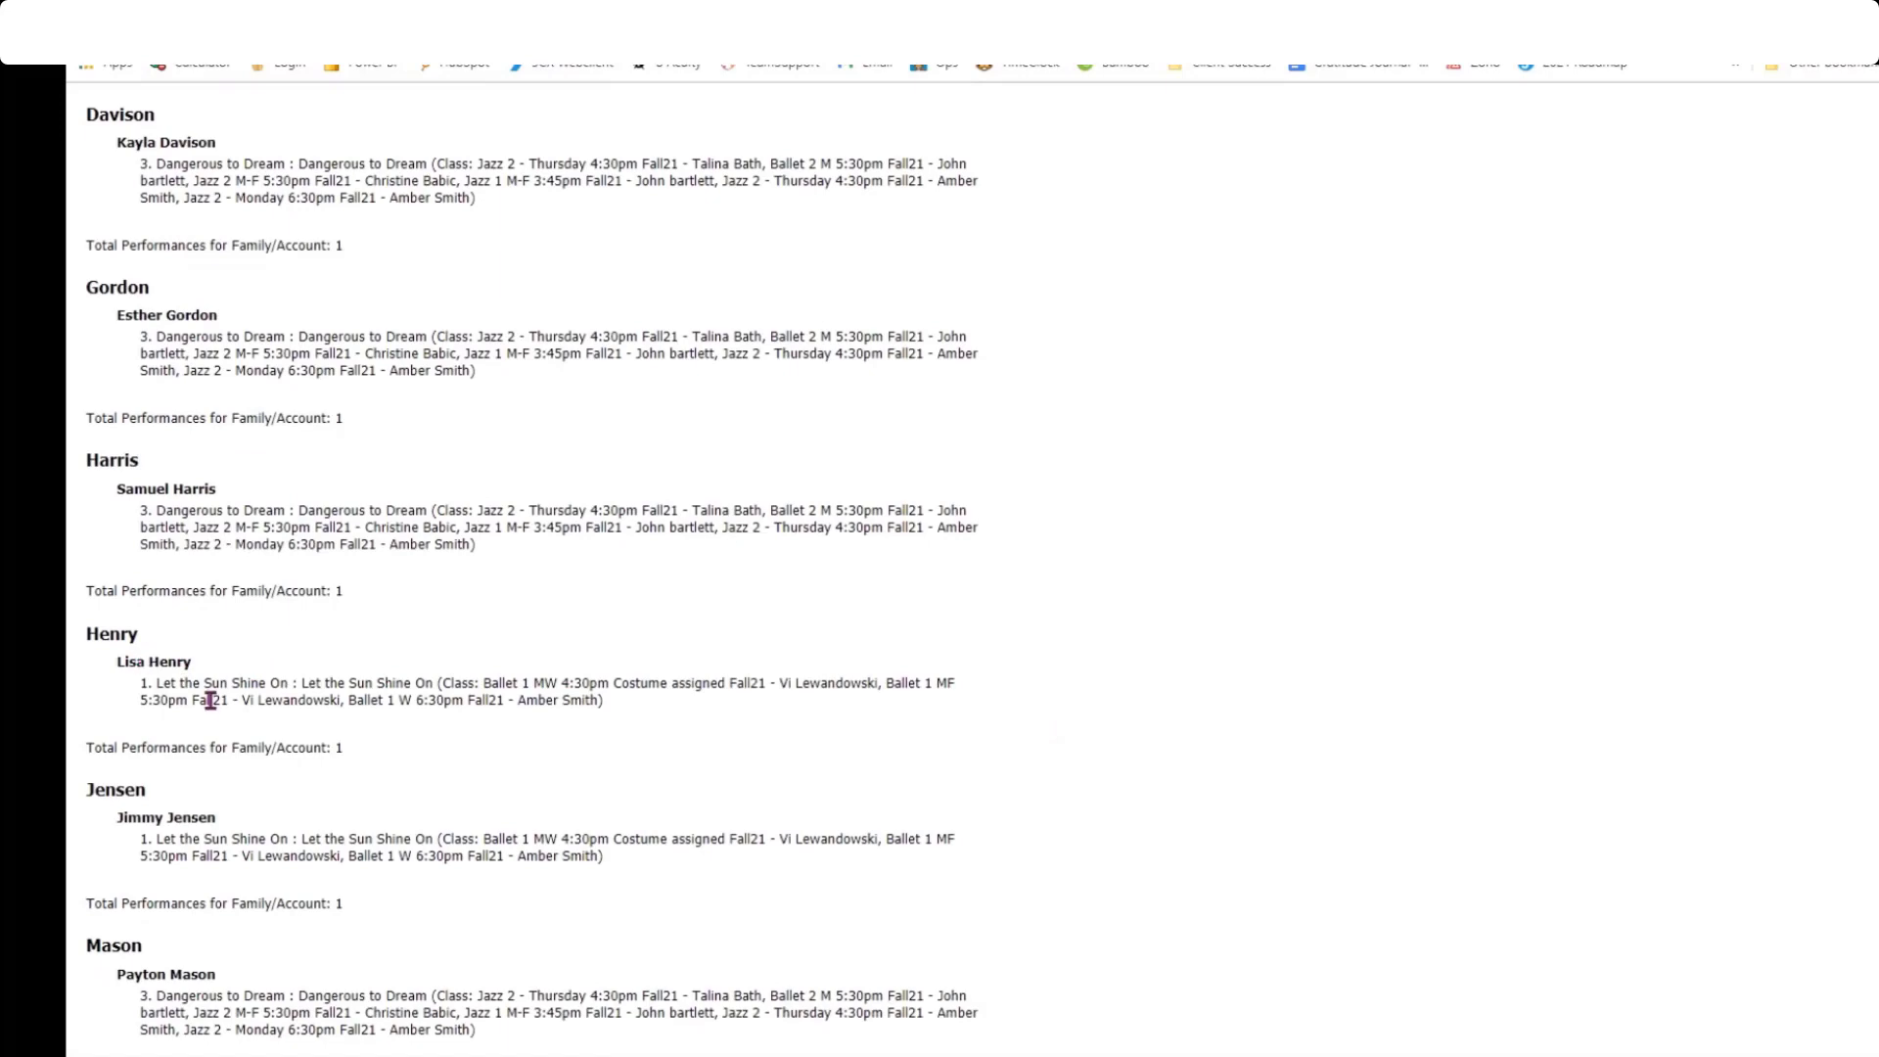
{"action": "scroll", "coordinate": [773, 822], "scroll_direction": "down", "scroll_amount": 3}
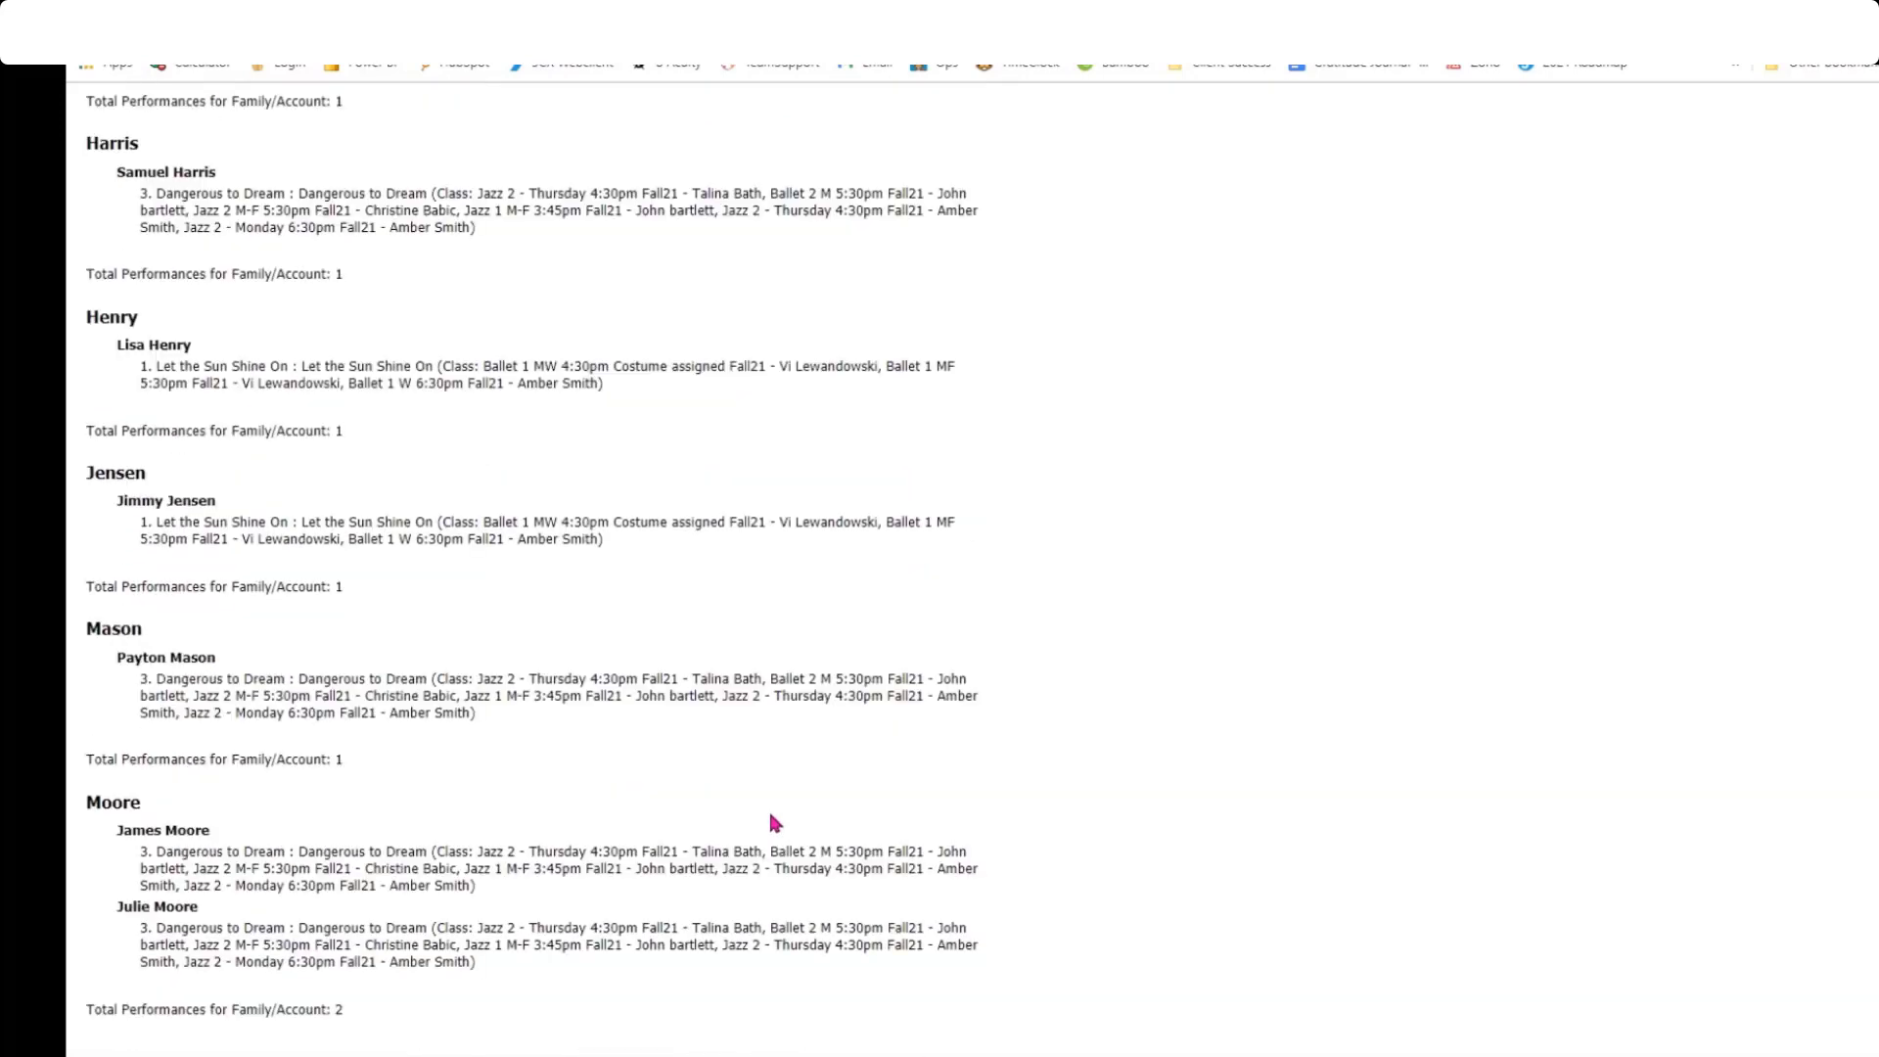
{"action": "scroll", "coordinate": [521, 664], "scroll_direction": "up", "scroll_amount": 14}
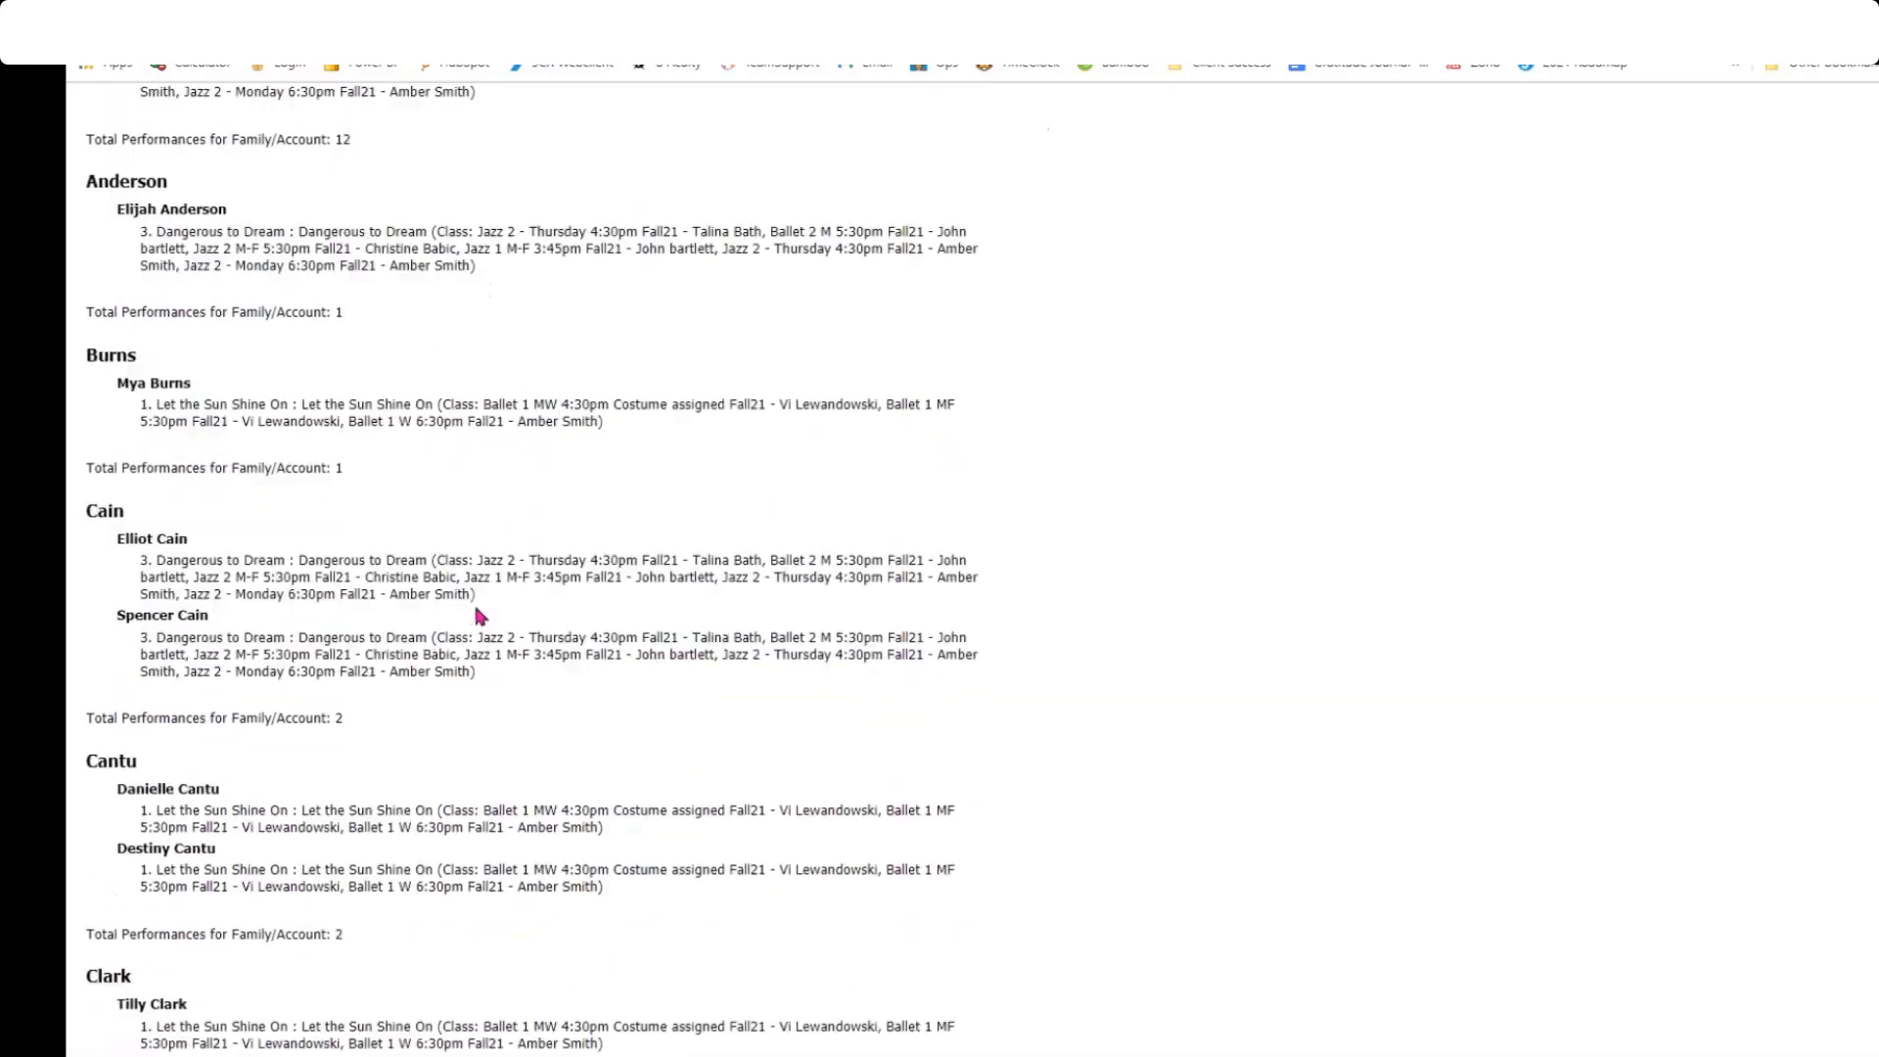
{"action": "scroll", "coordinate": [480, 615], "scroll_direction": "up", "scroll_amount": 5}
{"action": "left_click", "coordinate": [548, 13]}
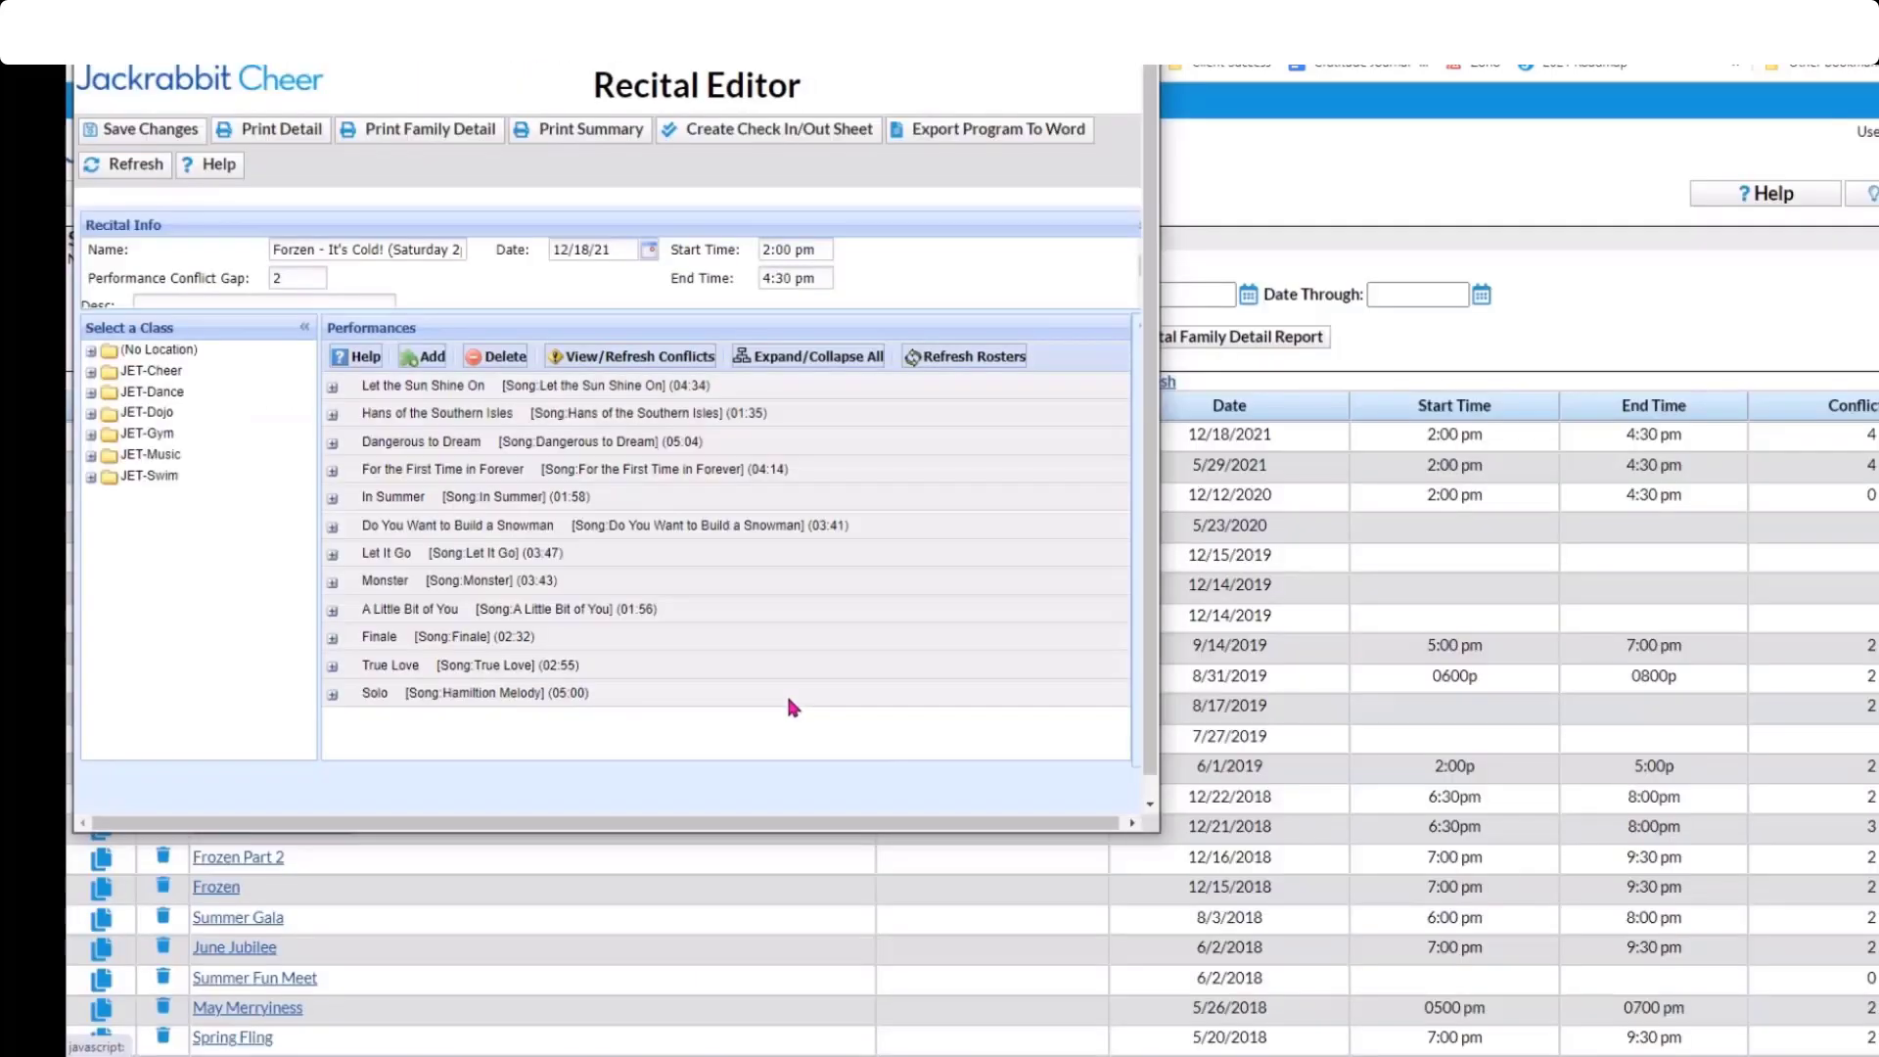
Generate the Recital Summary report, check the student total for each performance, and close it.
{"action": "left_click", "coordinate": [553, 137]}
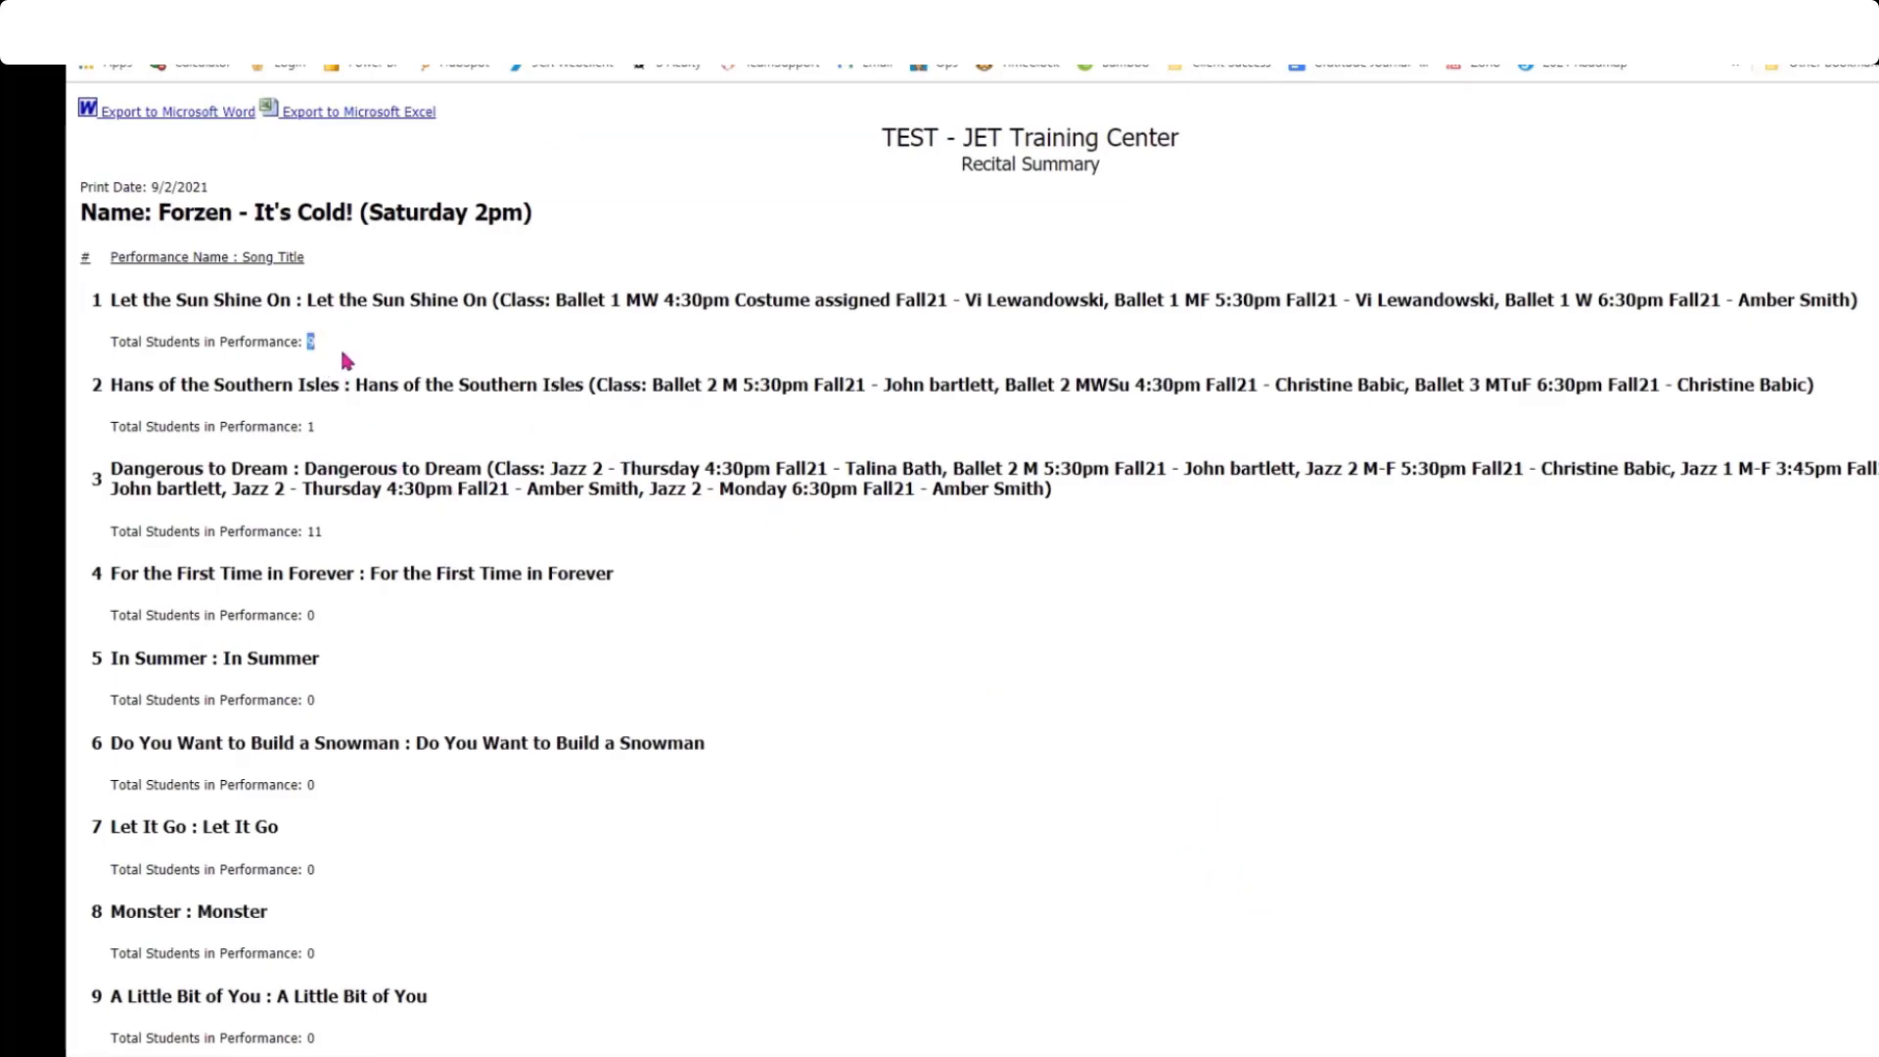
{"action": "key", "text": "ctrl+w"}
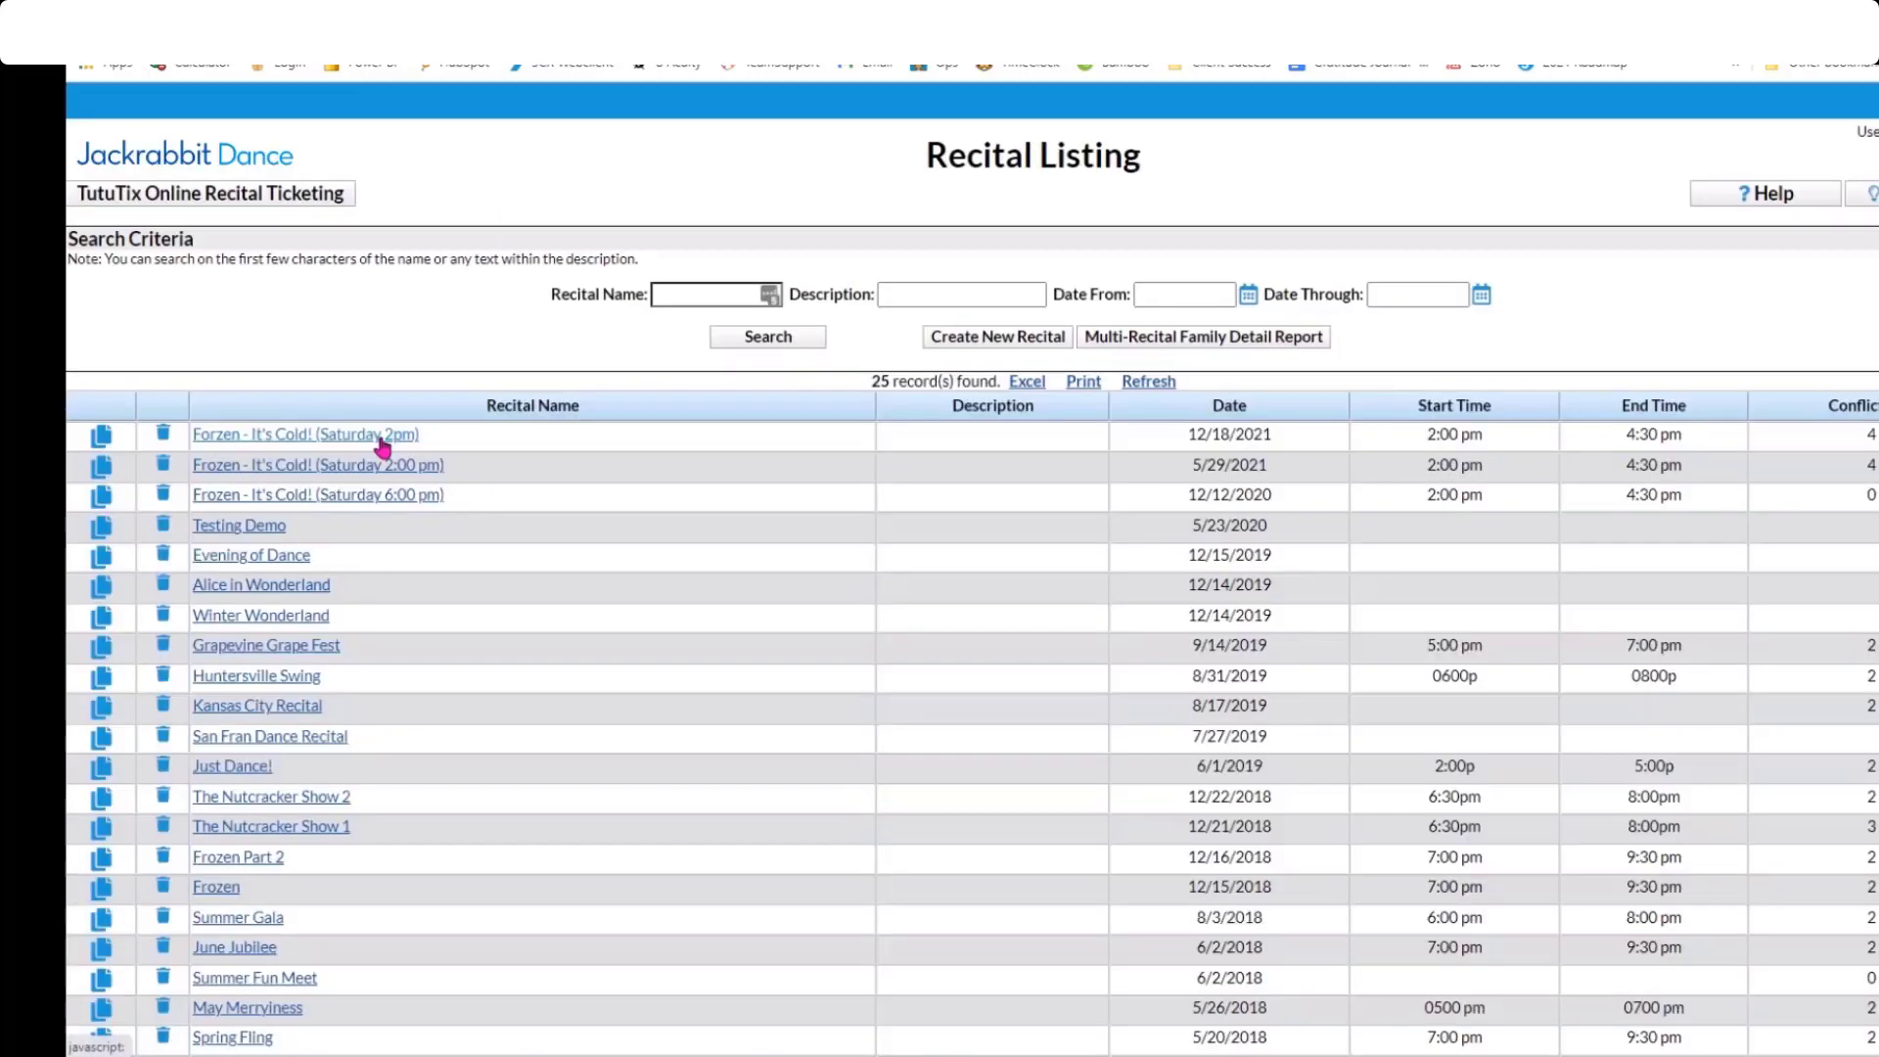
Start a check in/out sheet for the Forzen - It's Cold! (Saturday 2pm) recital, and look over the student age choices.
{"action": "left_click", "coordinate": [380, 436]}
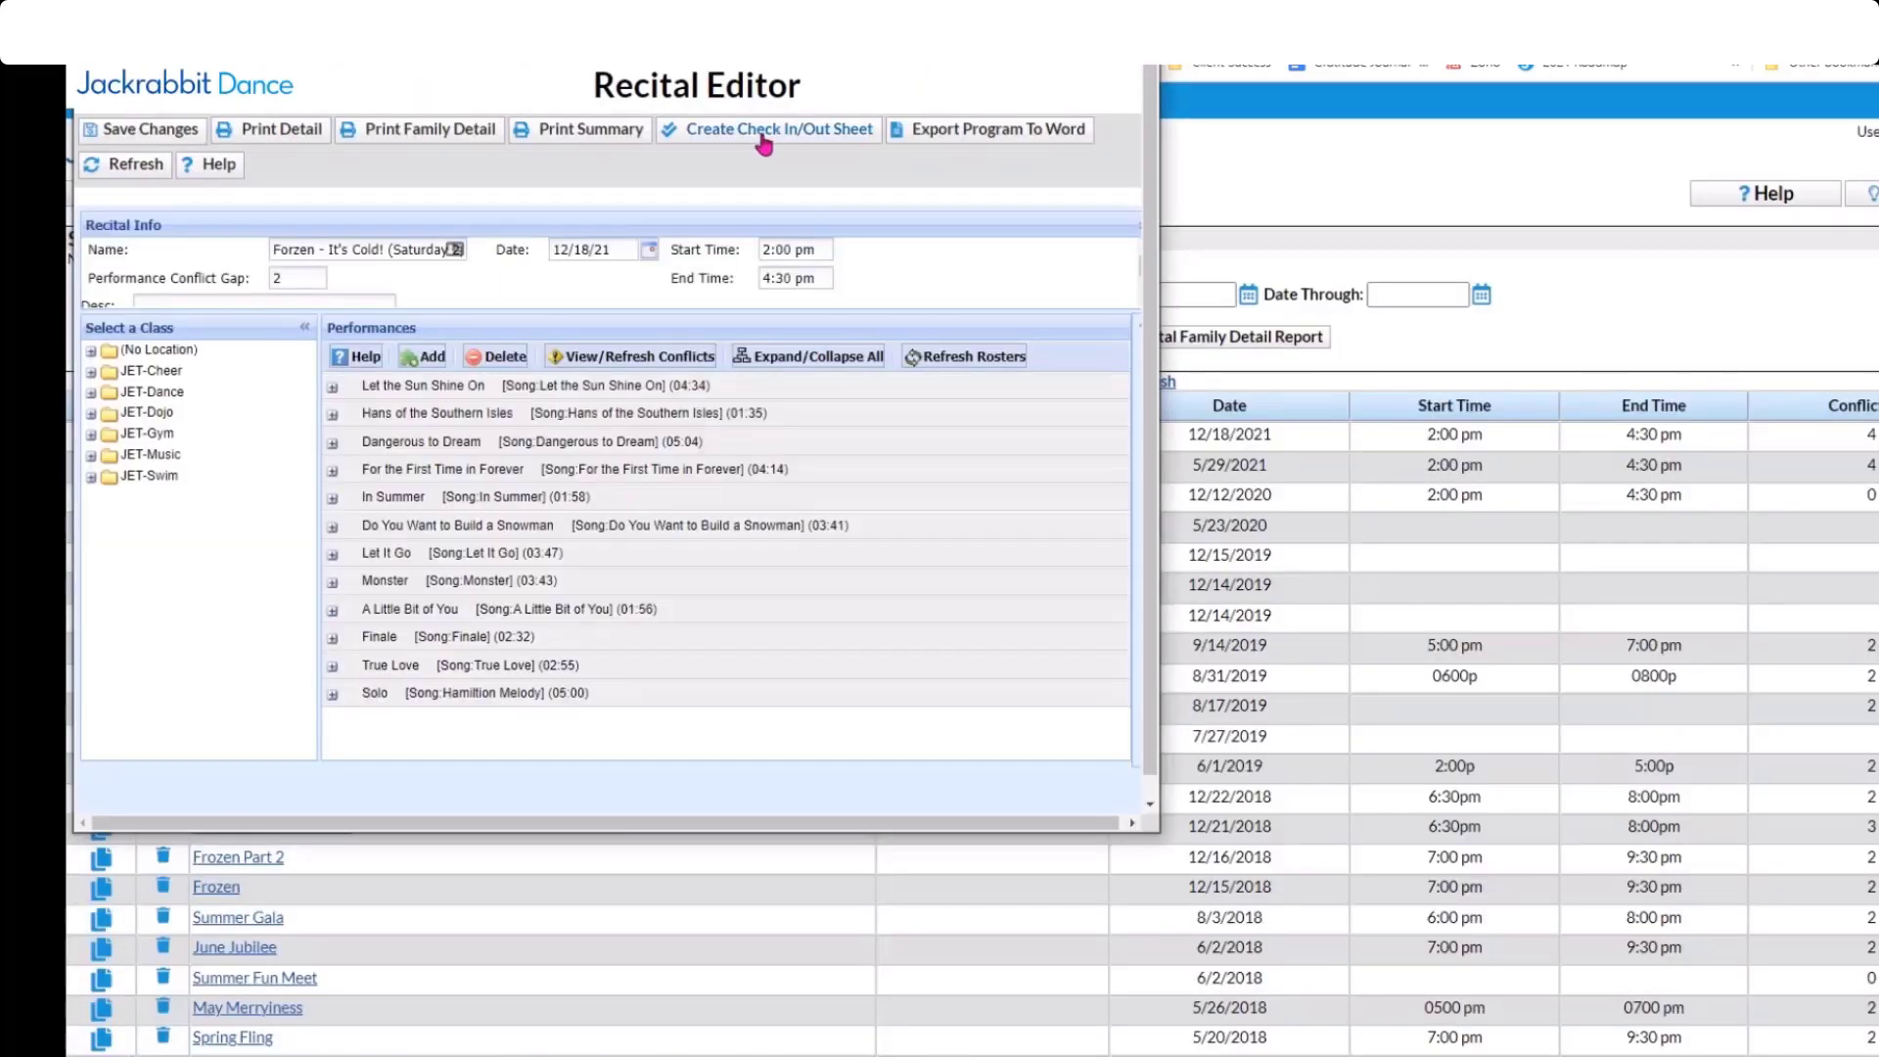
{"action": "left_click", "coordinate": [762, 140]}
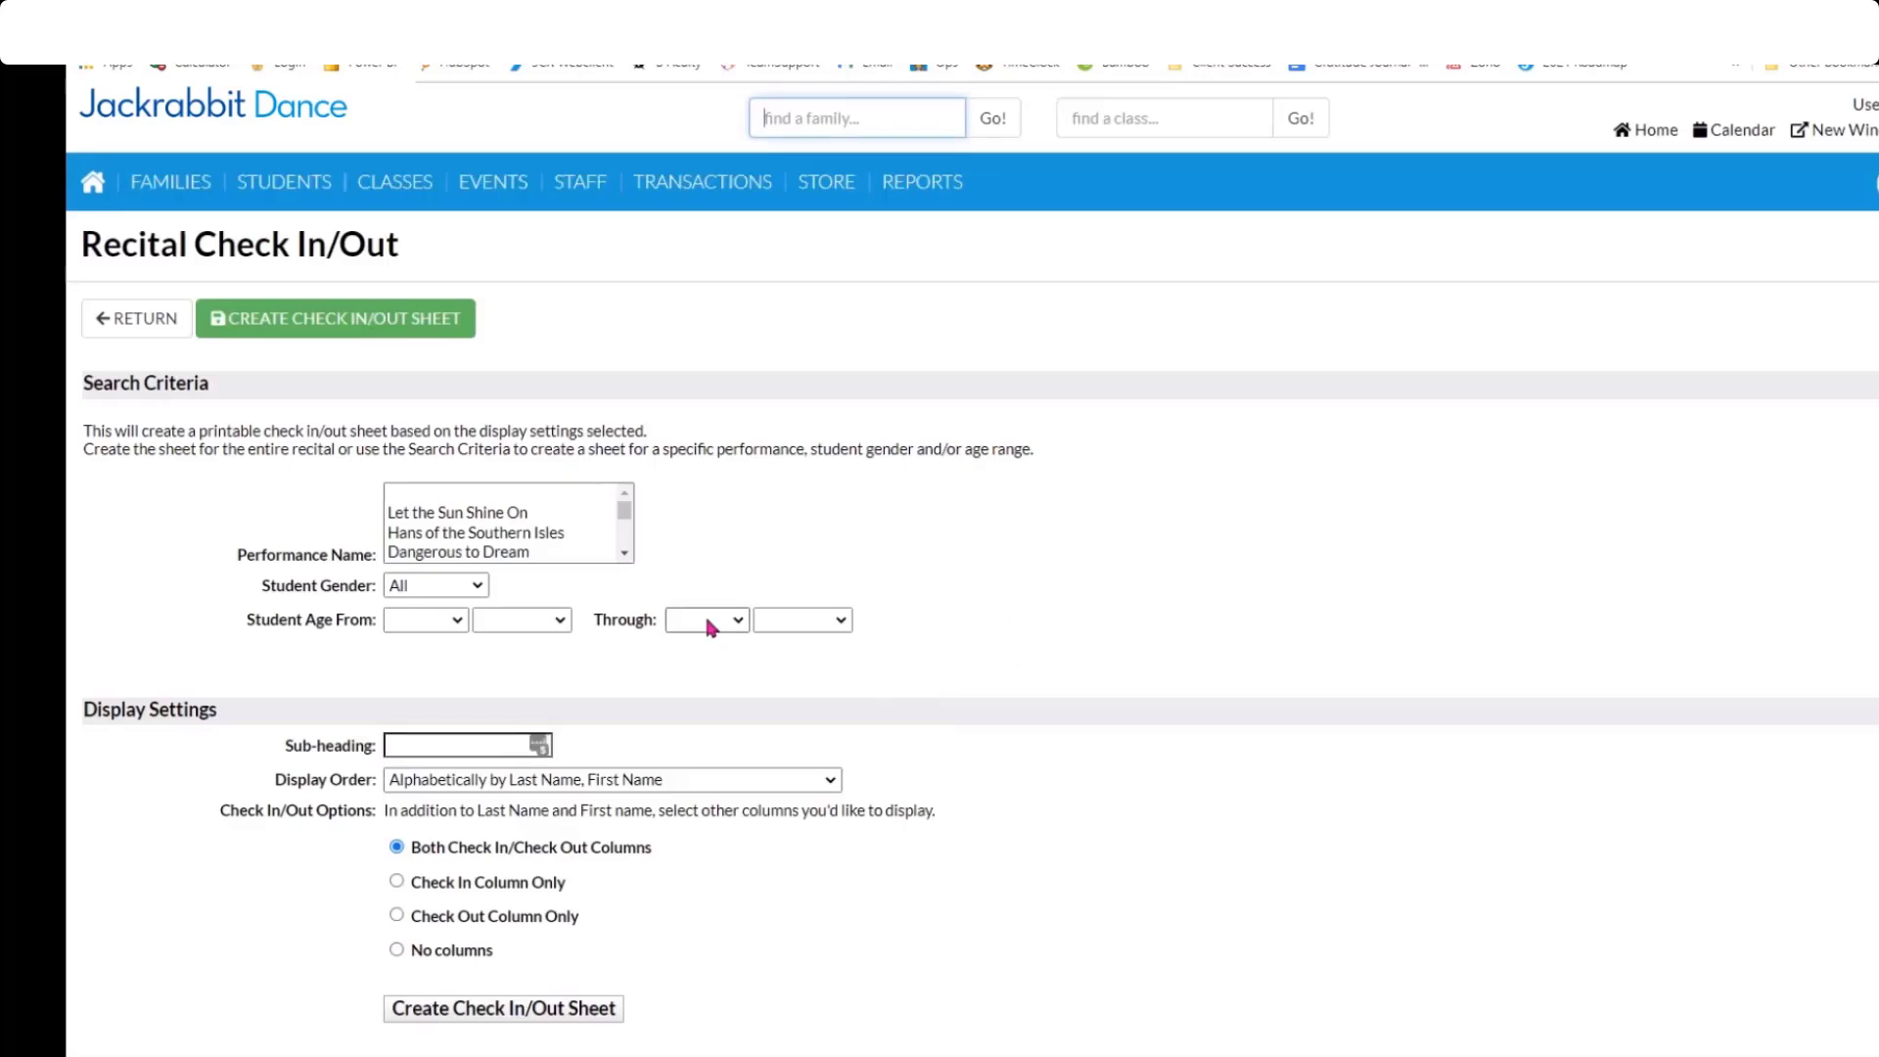
{"action": "left_click", "coordinate": [438, 620]}
{"action": "left_click", "coordinate": [1173, 712]}
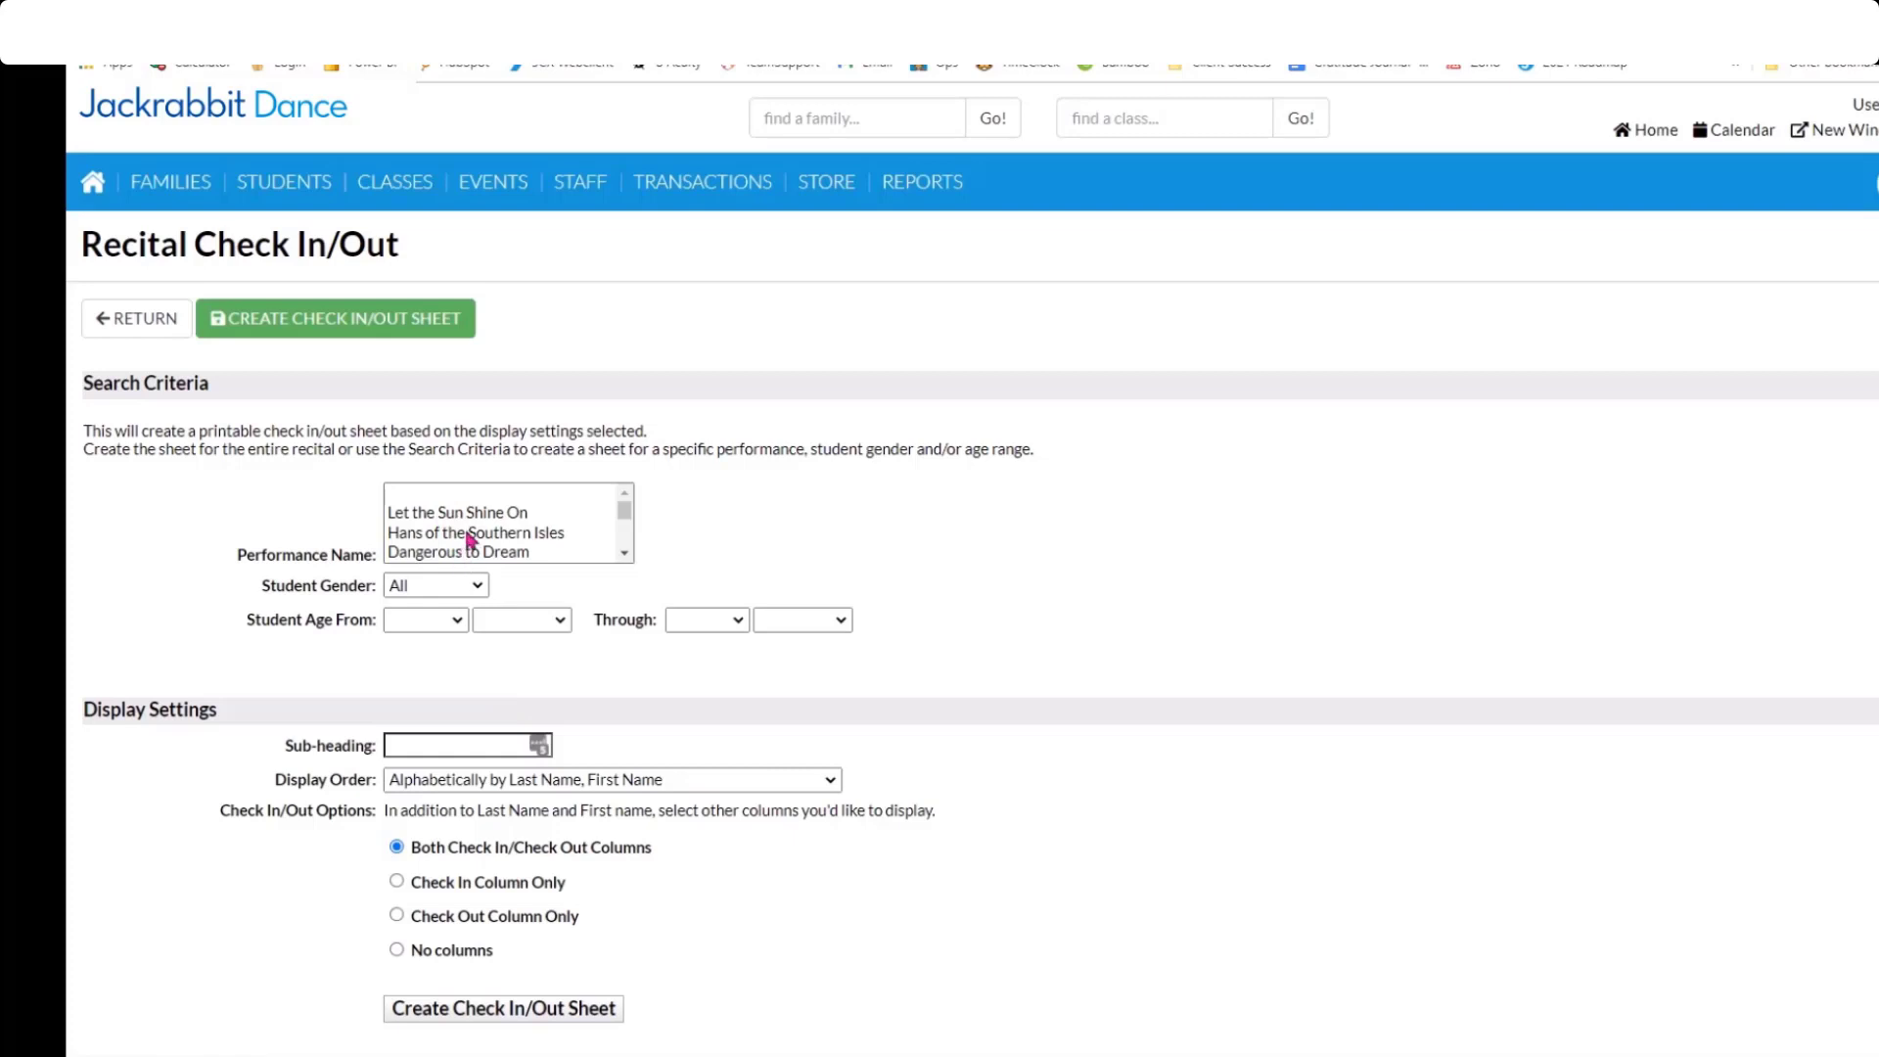
Limit the check in/out sheet to the Let the Sun Shine On and Dangerous to Dream performances.
{"action": "scroll", "coordinate": [453, 529], "scroll_direction": "down", "scroll_amount": 2}
{"action": "scroll", "coordinate": [453, 530], "scroll_direction": "up", "scroll_amount": 2}
{"action": "scroll", "coordinate": [460, 526], "scroll_direction": "down", "scroll_amount": 2}
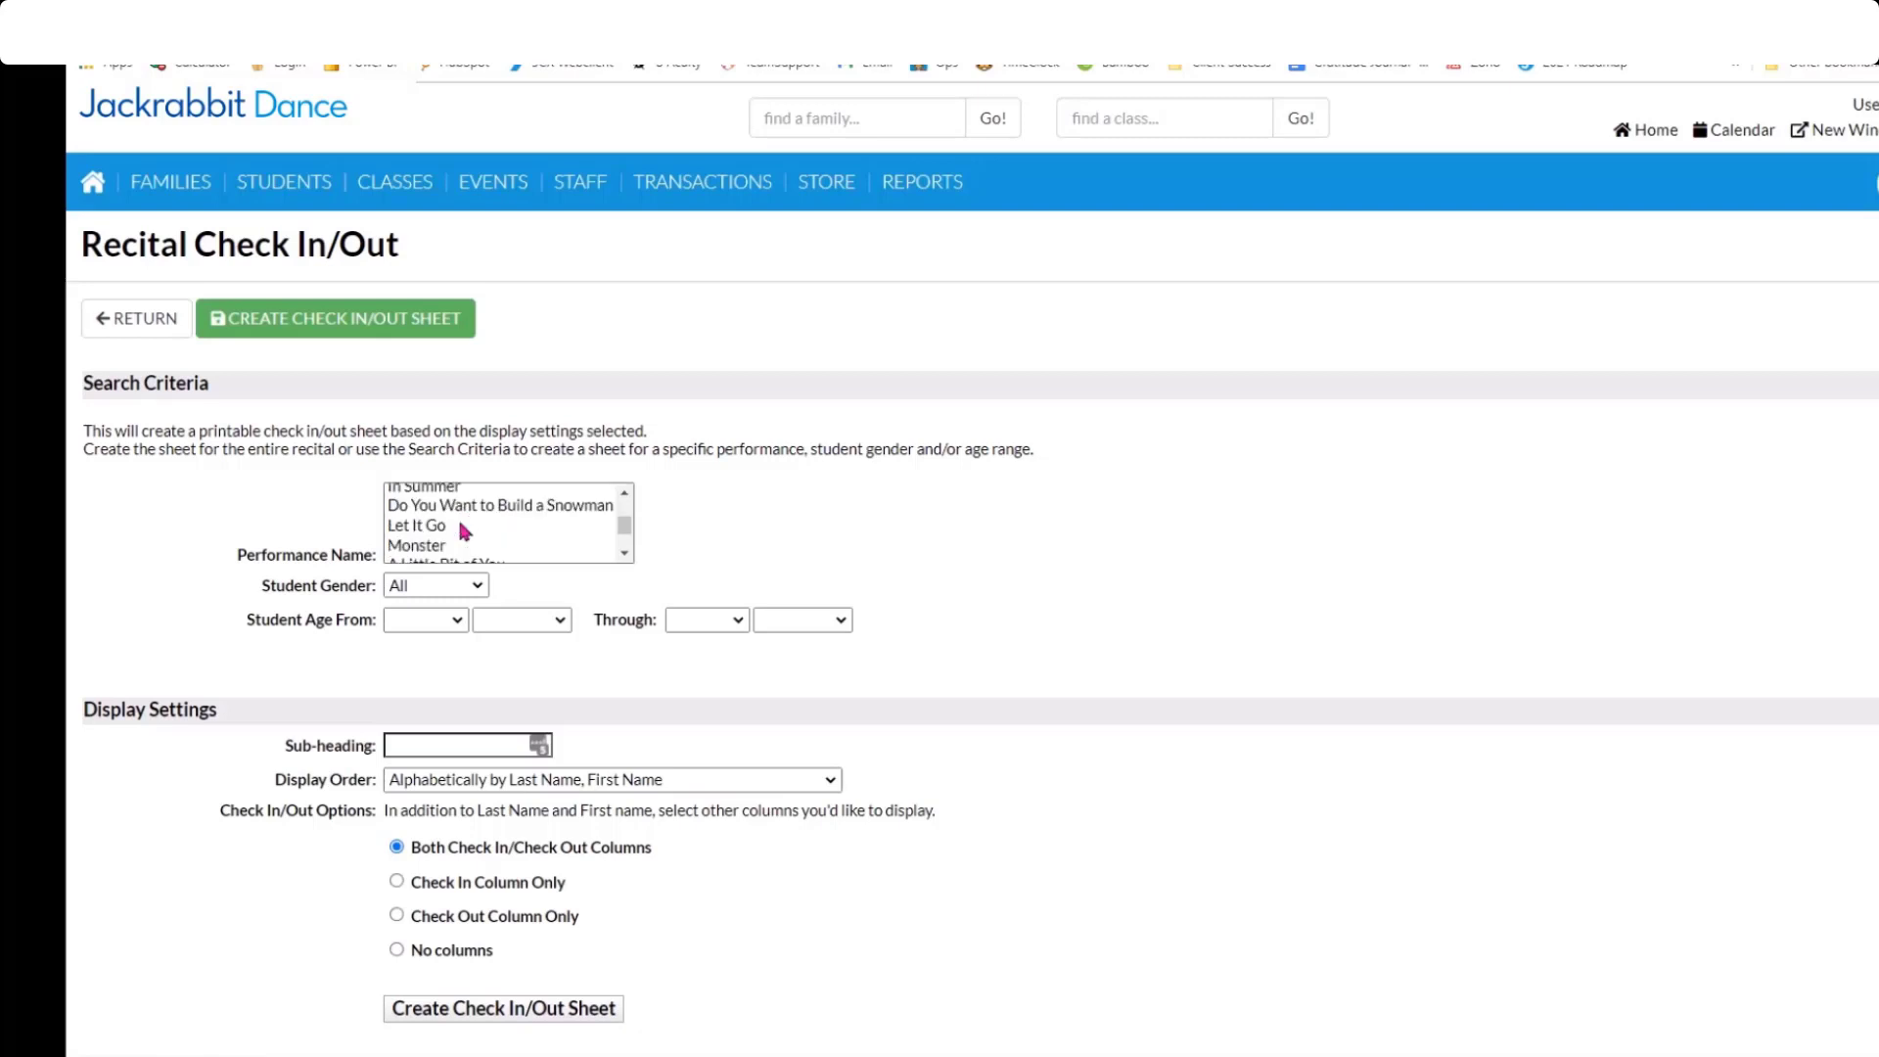
{"action": "scroll", "coordinate": [464, 532], "scroll_direction": "up", "scroll_amount": 2}
{"action": "left_click", "coordinate": [460, 516]}
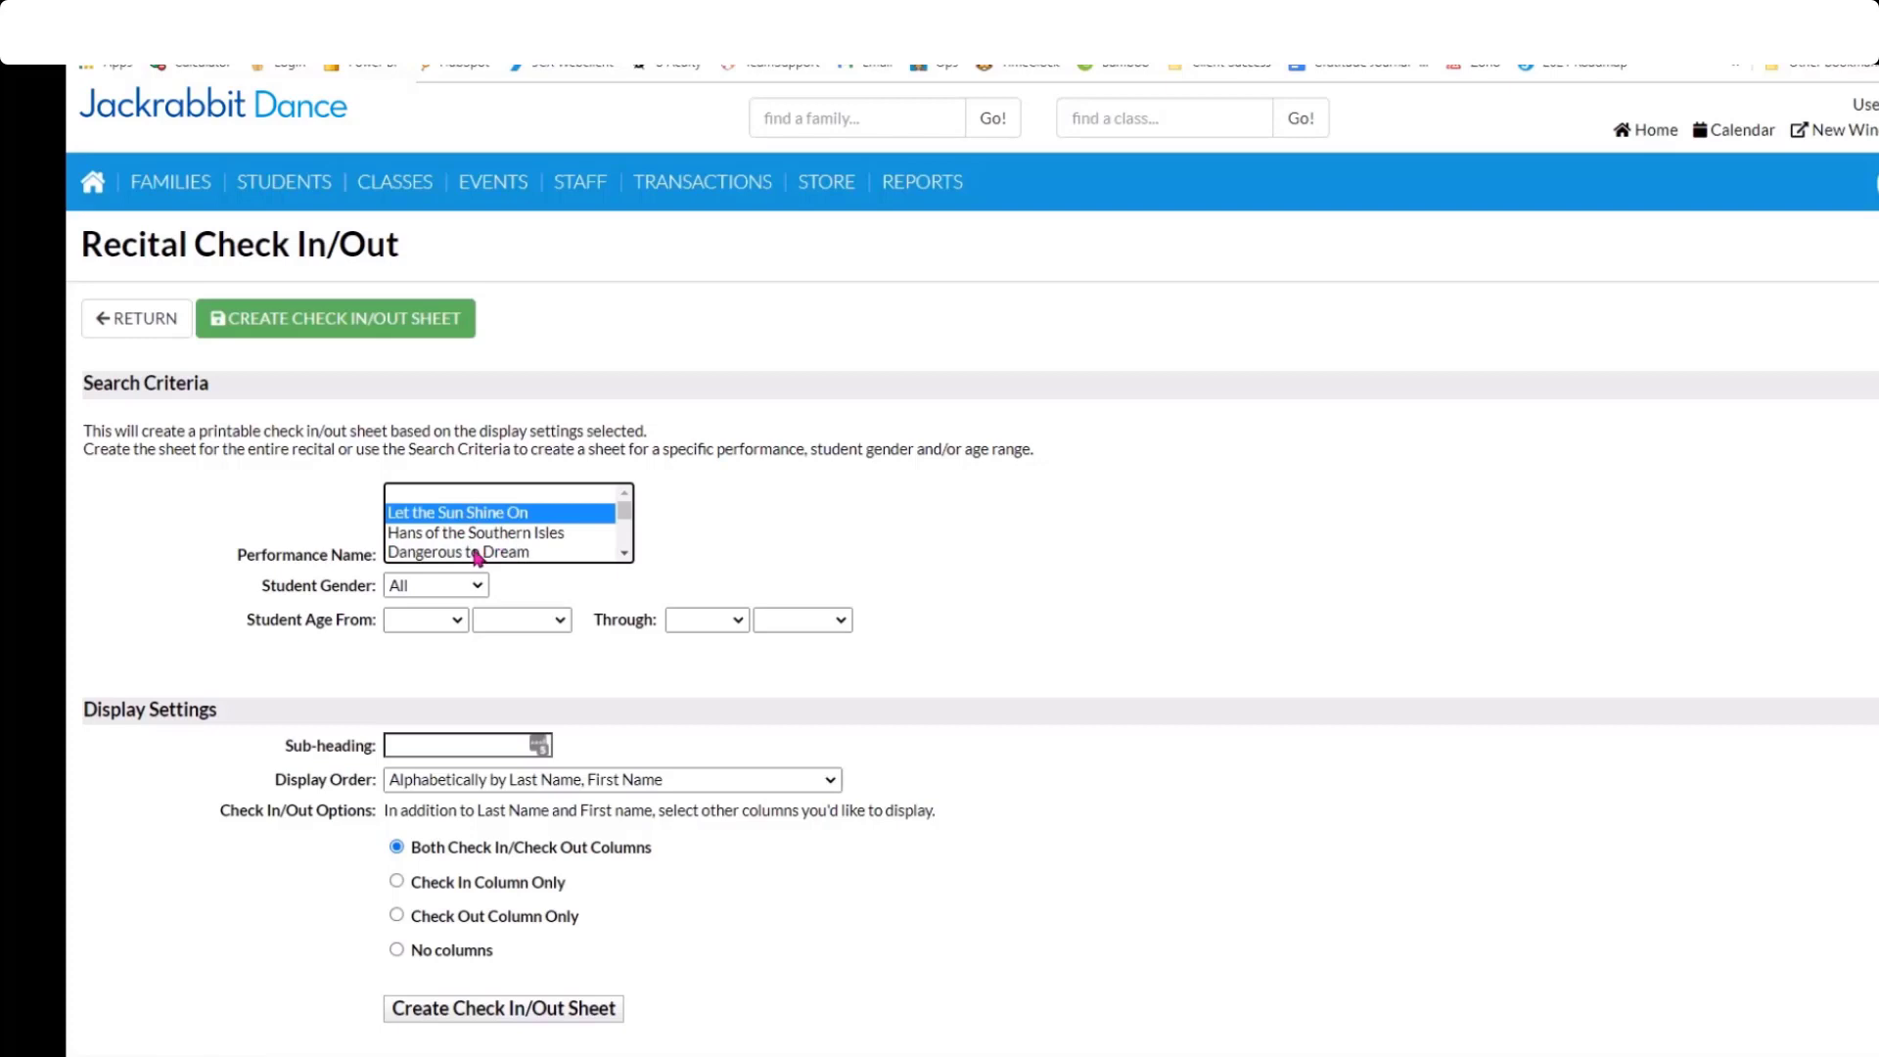
{"action": "left_click", "coordinate": [482, 553], "text": "ctrl"}
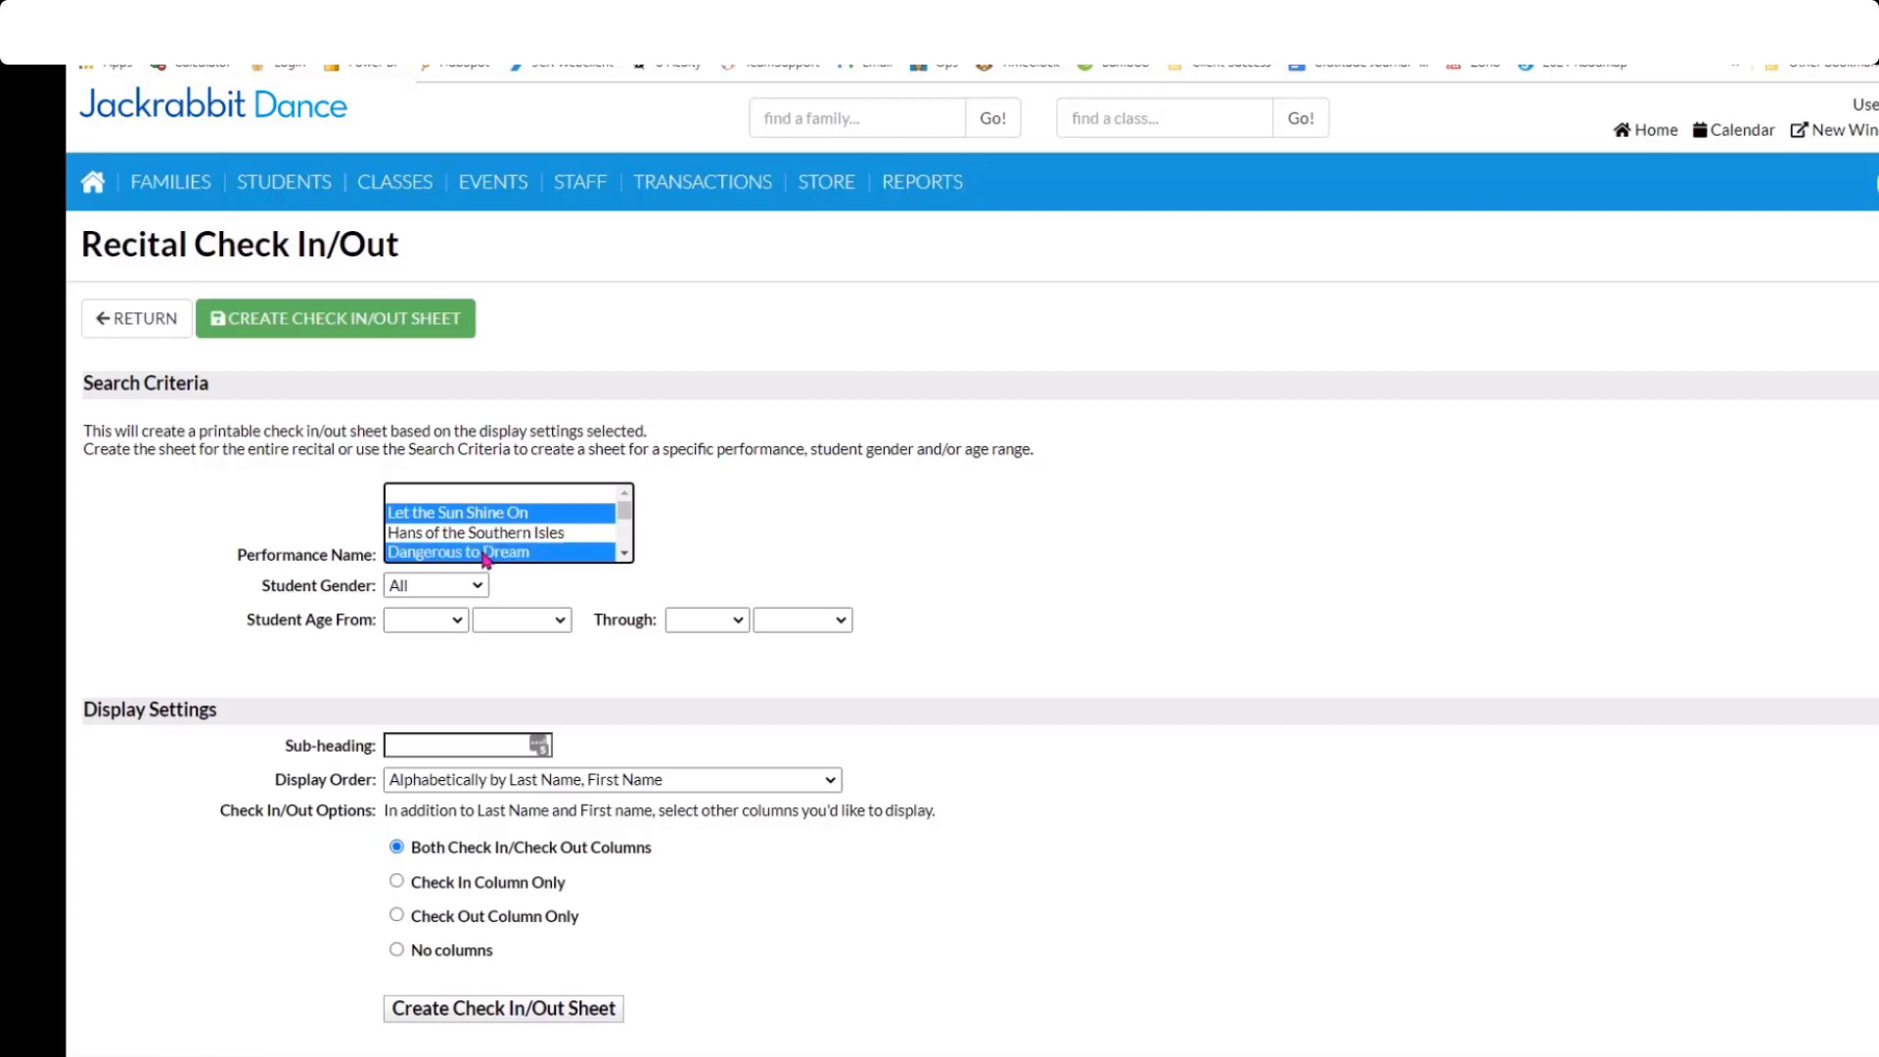
{"action": "scroll", "coordinate": [521, 544], "scroll_direction": "down", "scroll_amount": 2}
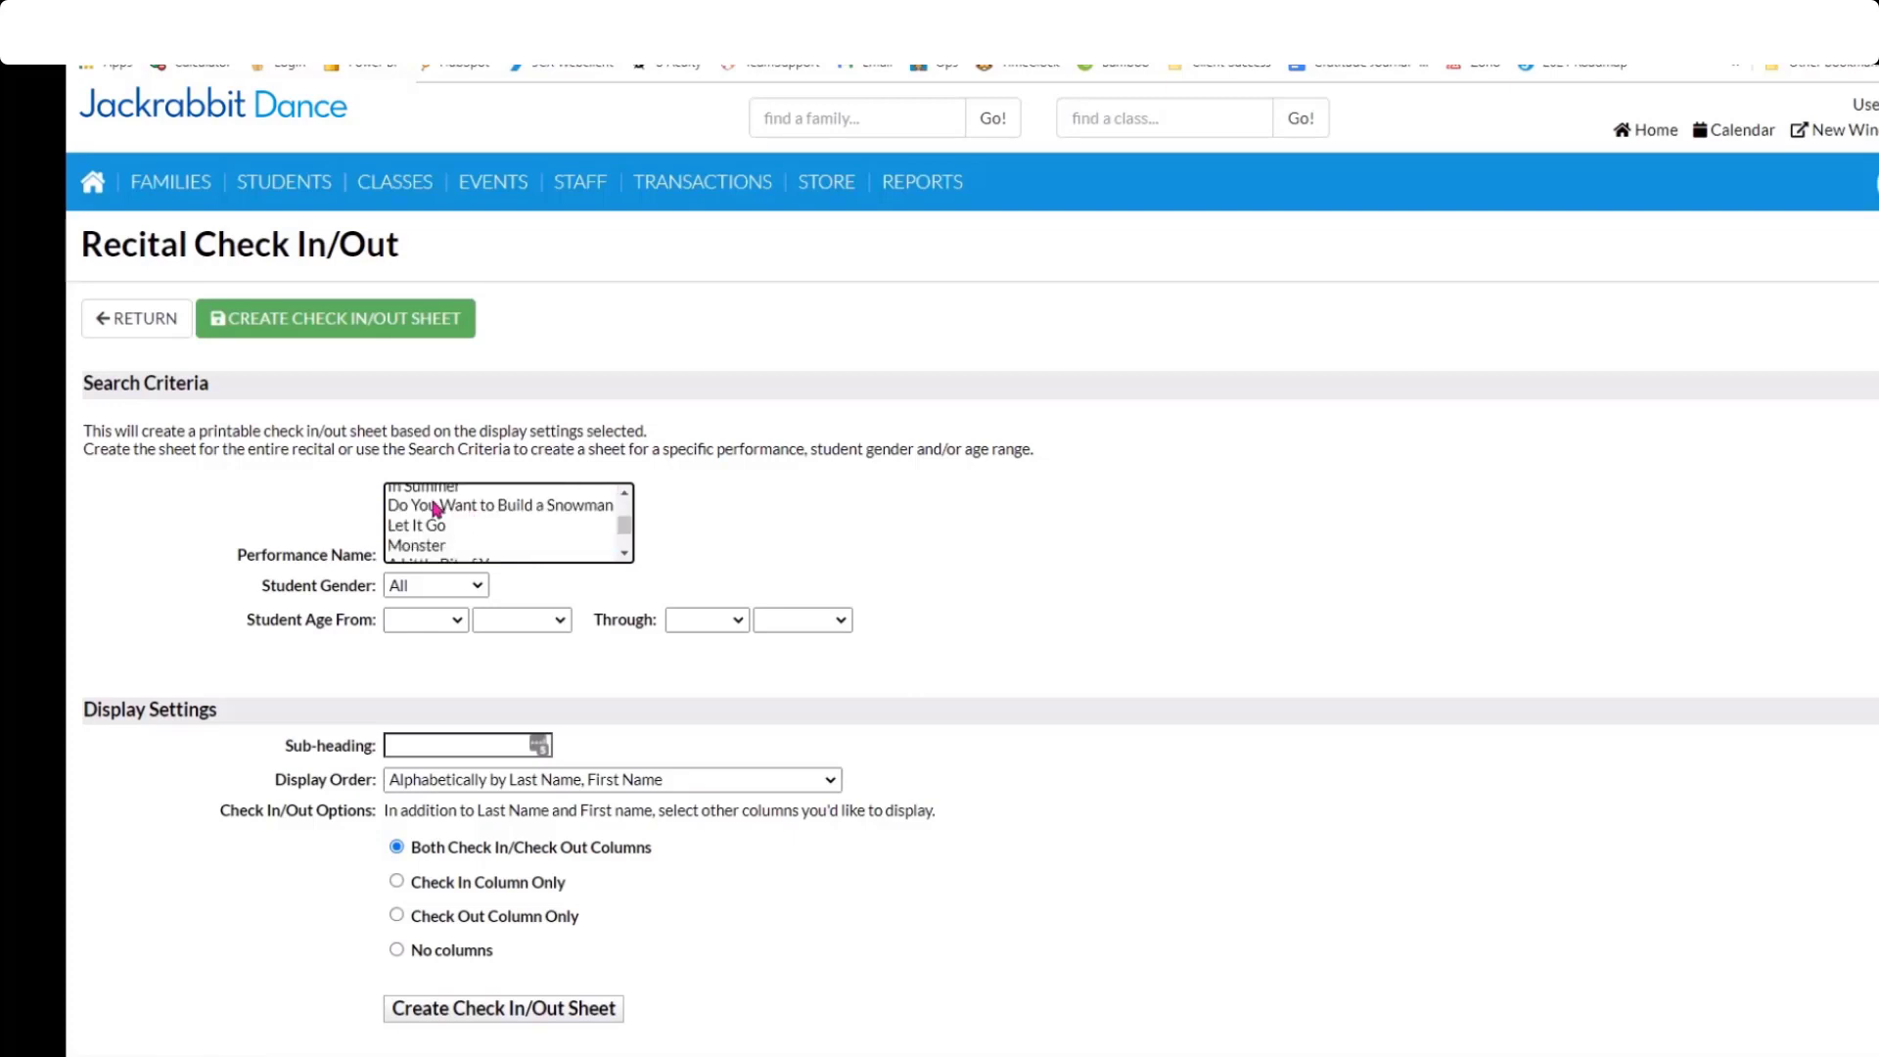
{"action": "left_click", "coordinate": [404, 527], "text": "ctrl"}
{"action": "scroll", "coordinate": [575, 553], "scroll_direction": "down", "scroll_amount": 1}
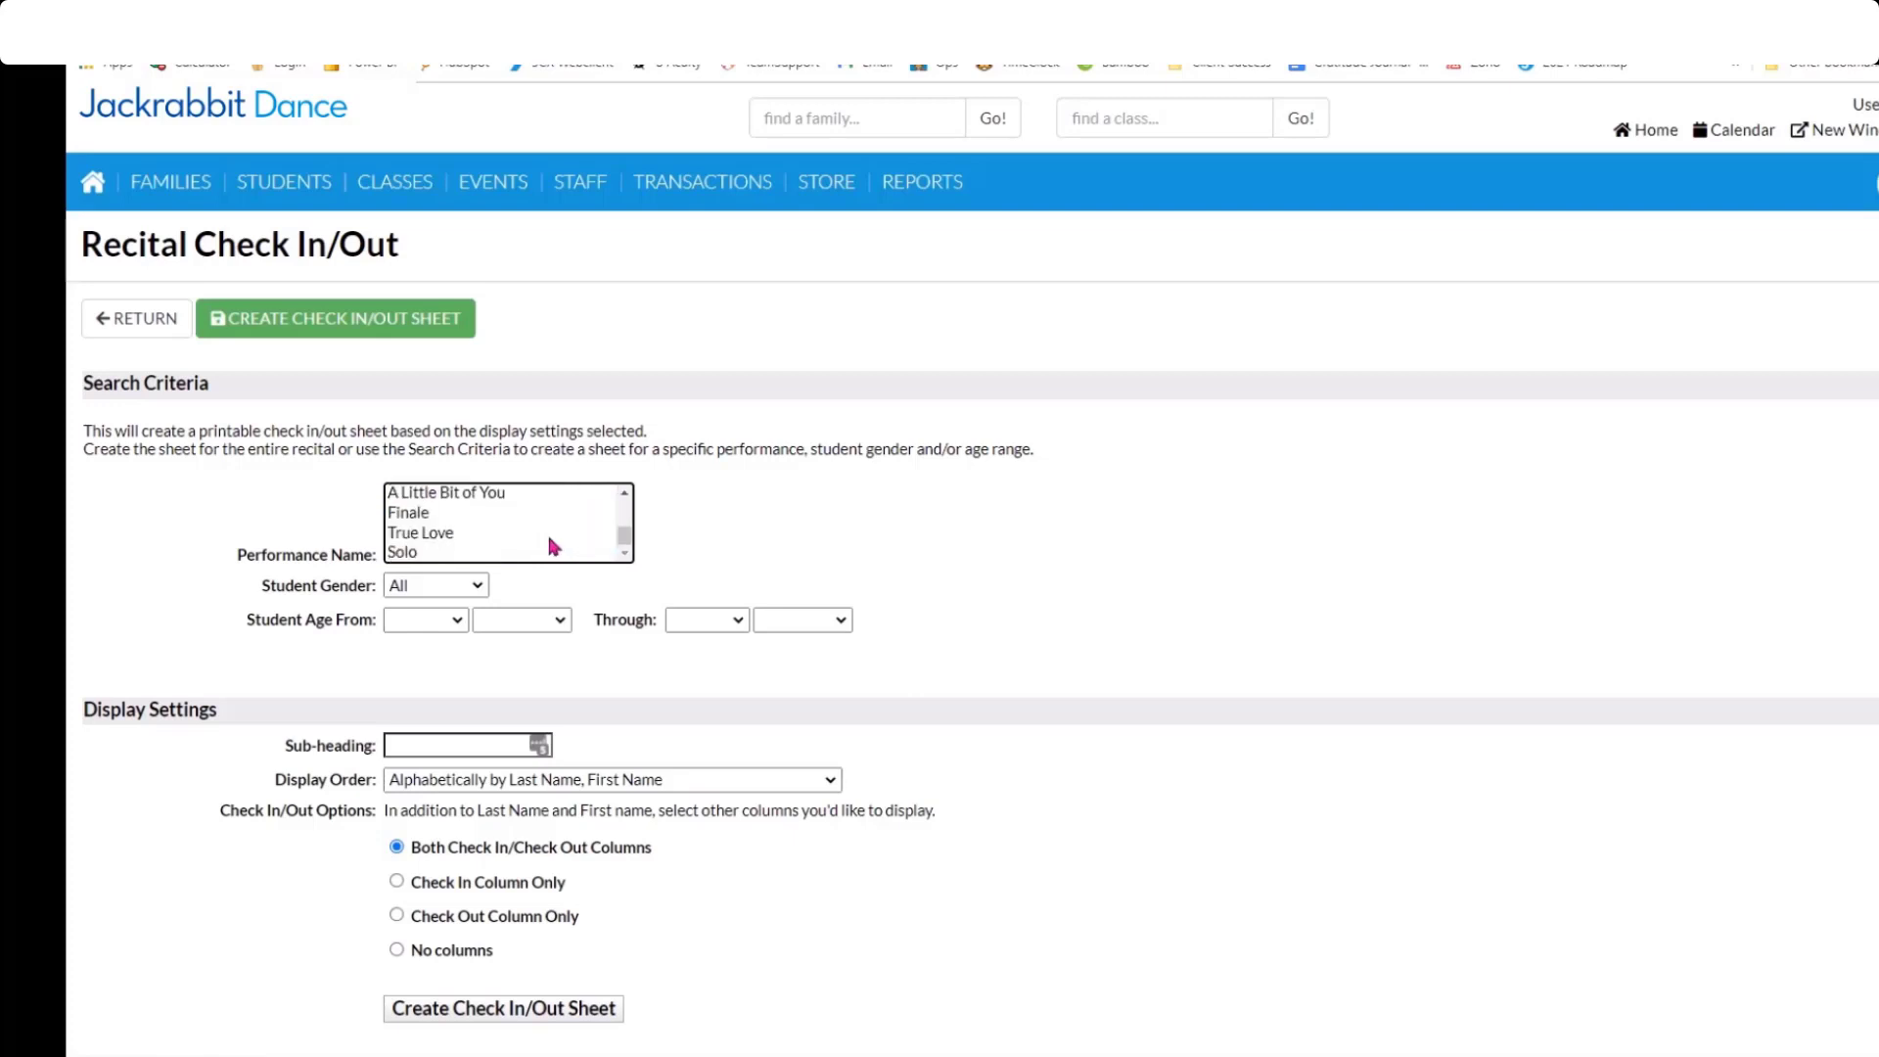
{"action": "left_click", "coordinate": [419, 533], "text": "ctrl"}
{"action": "scroll", "coordinate": [437, 554], "scroll_direction": "up", "scroll_amount": 3}
{"action": "left_click", "coordinate": [438, 555], "text": "ctrl"}
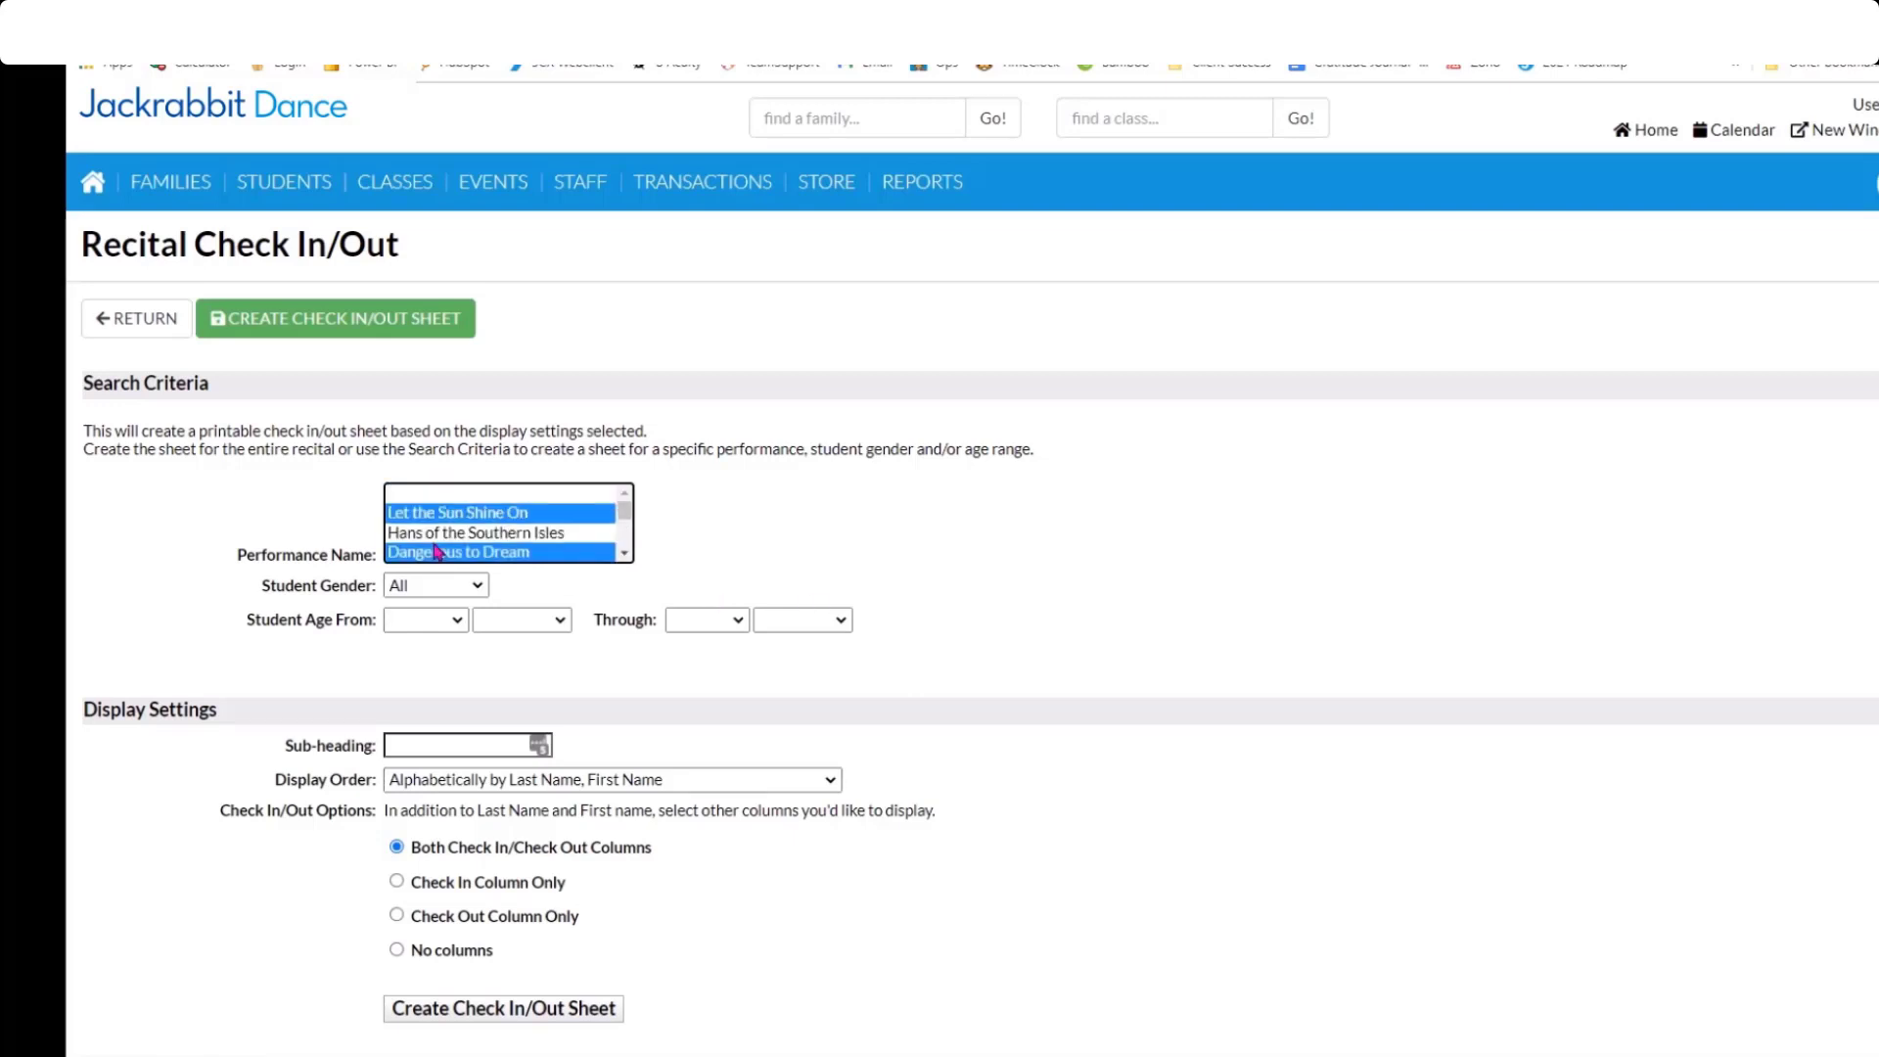
Clear the performance filter and group the check in/out sheet by performance, alphabetically by last and first name, without page breaks.
{"action": "left_click", "coordinate": [432, 494]}
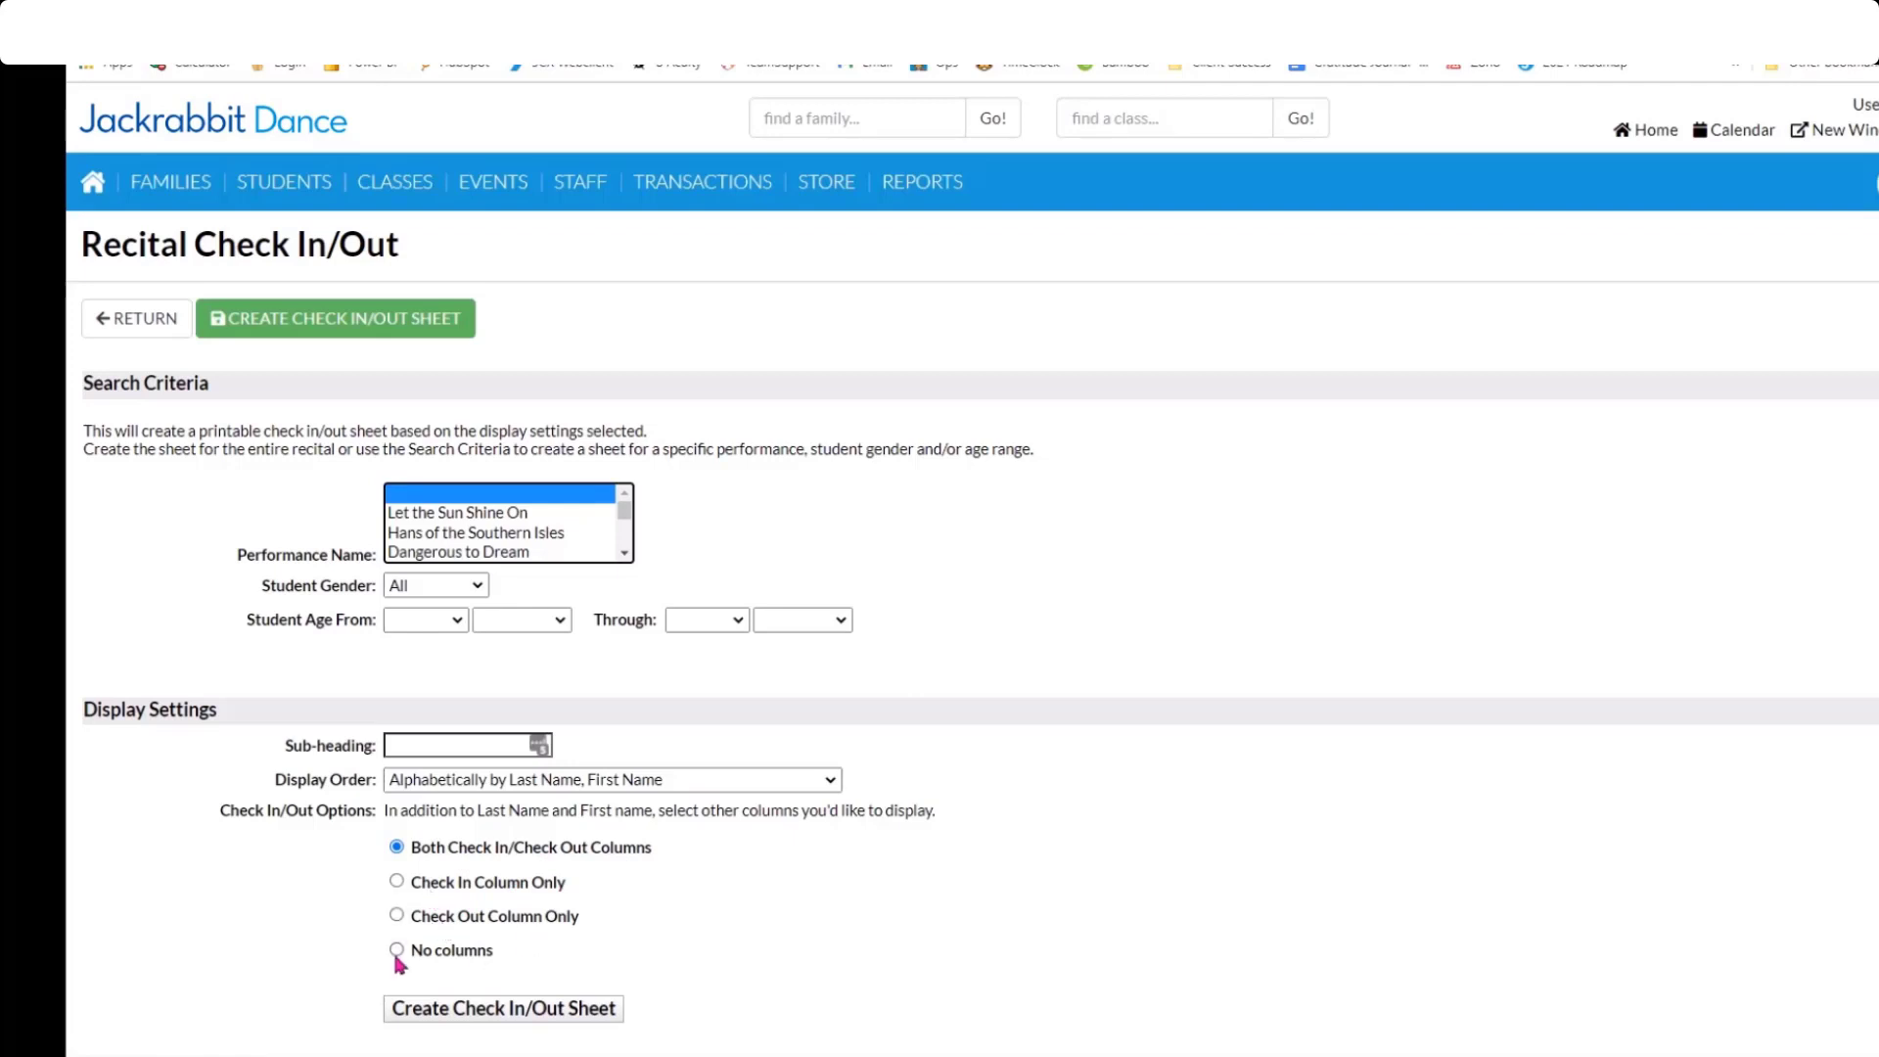
{"action": "left_click", "coordinate": [416, 786]}
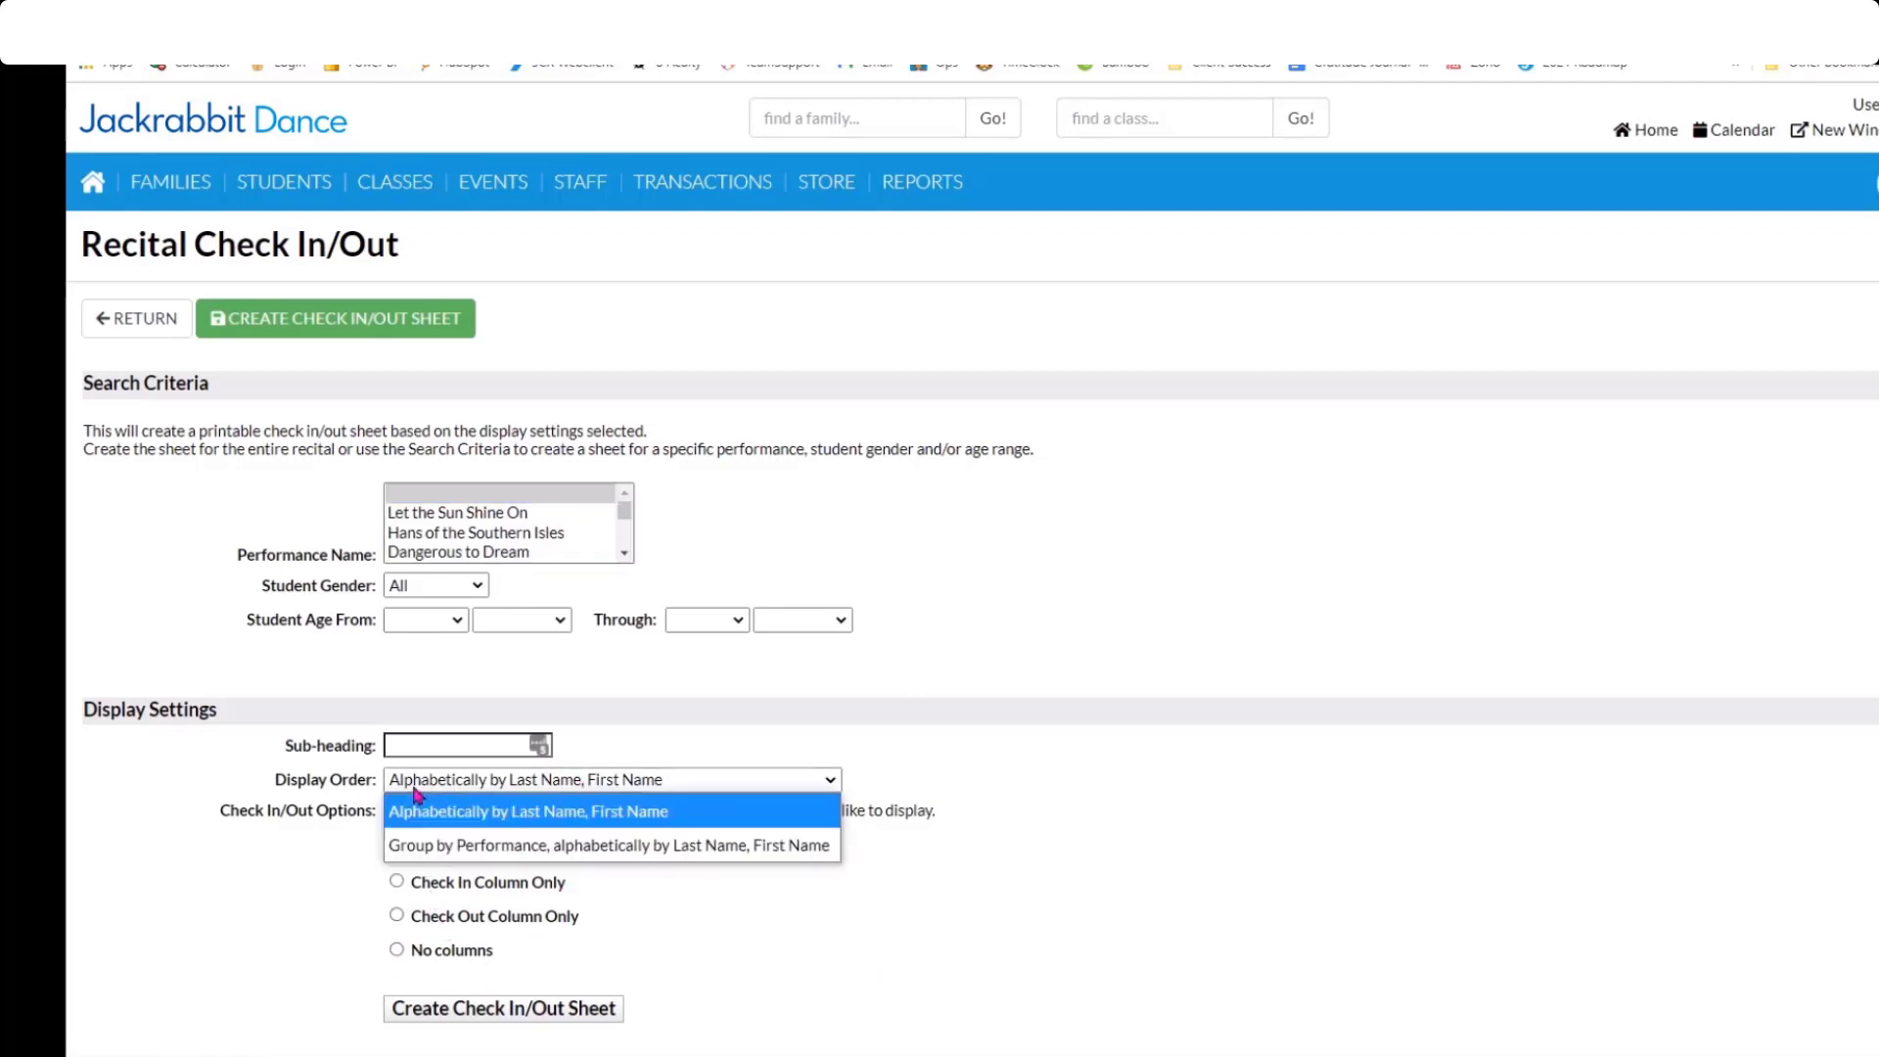
{"action": "left_click", "coordinate": [438, 848]}
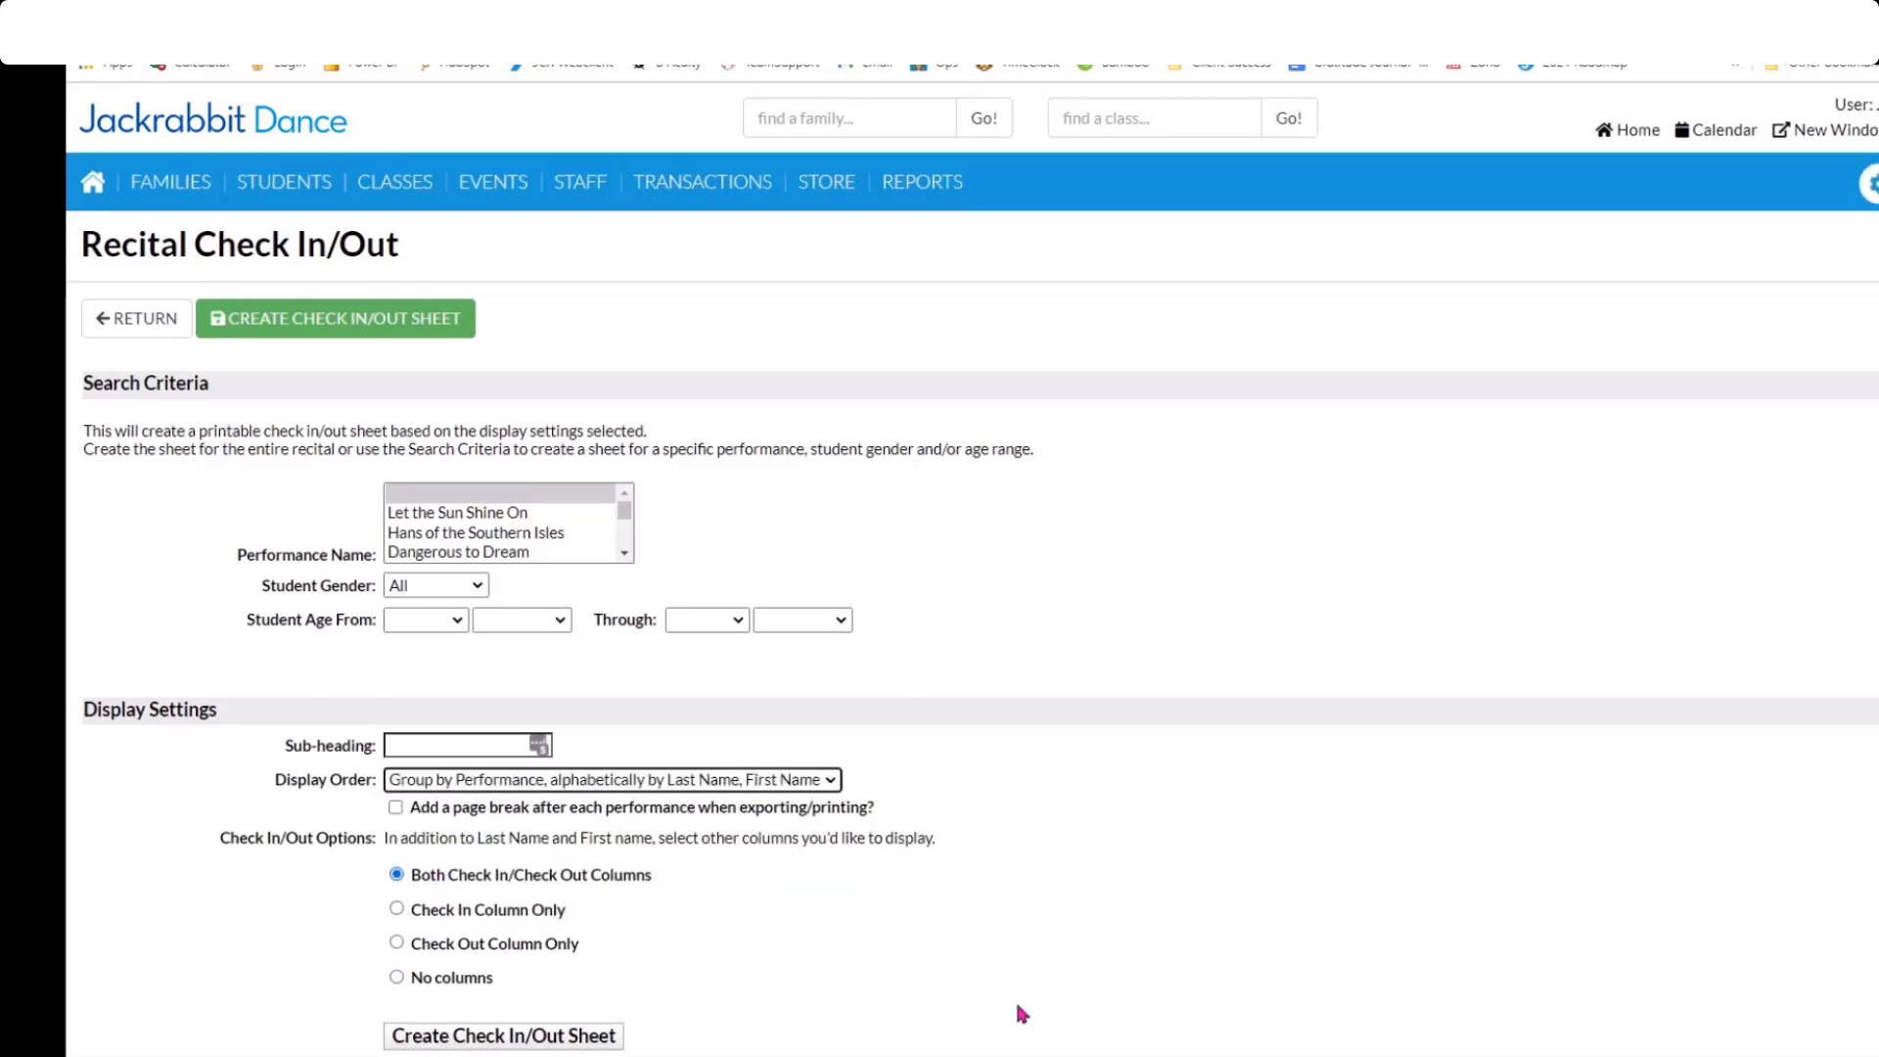
{"action": "left_click", "coordinate": [396, 809]}
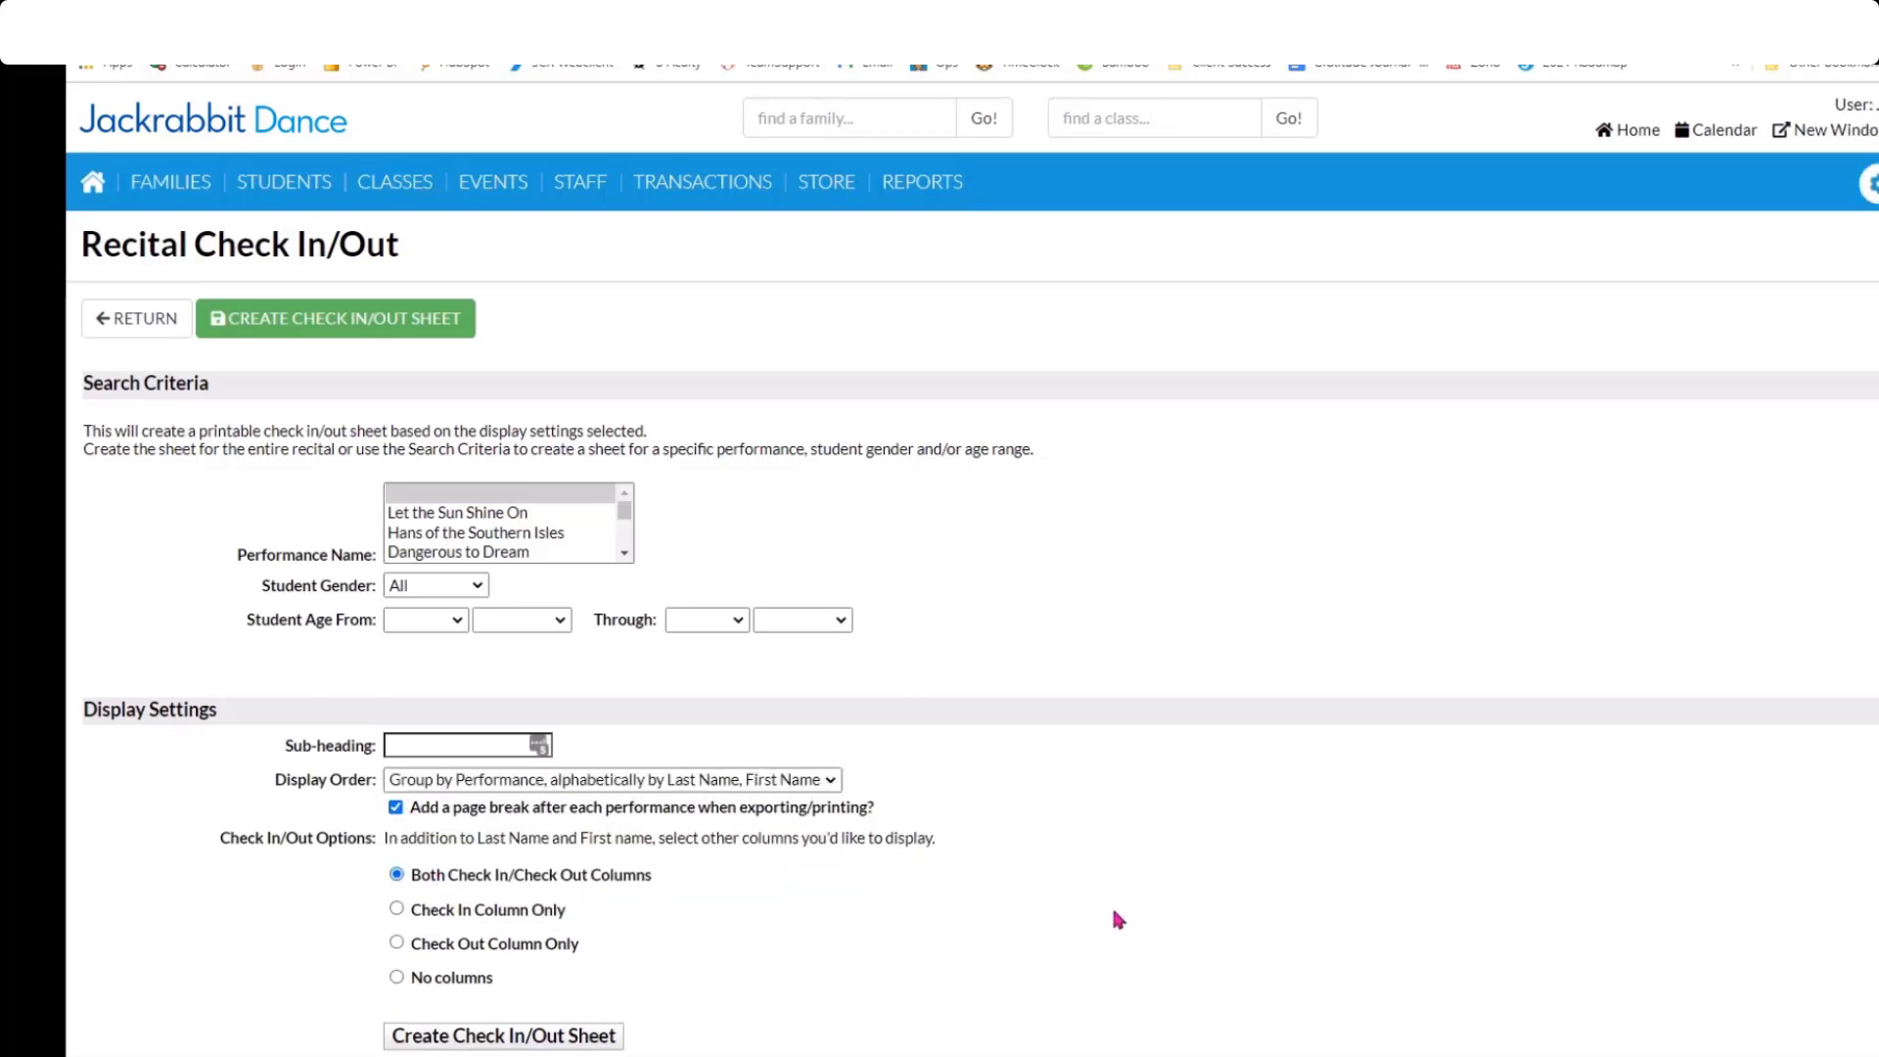
{"action": "left_click", "coordinate": [394, 808]}
{"action": "scroll", "coordinate": [895, 938], "scroll_direction": "down", "scroll_amount": 1}
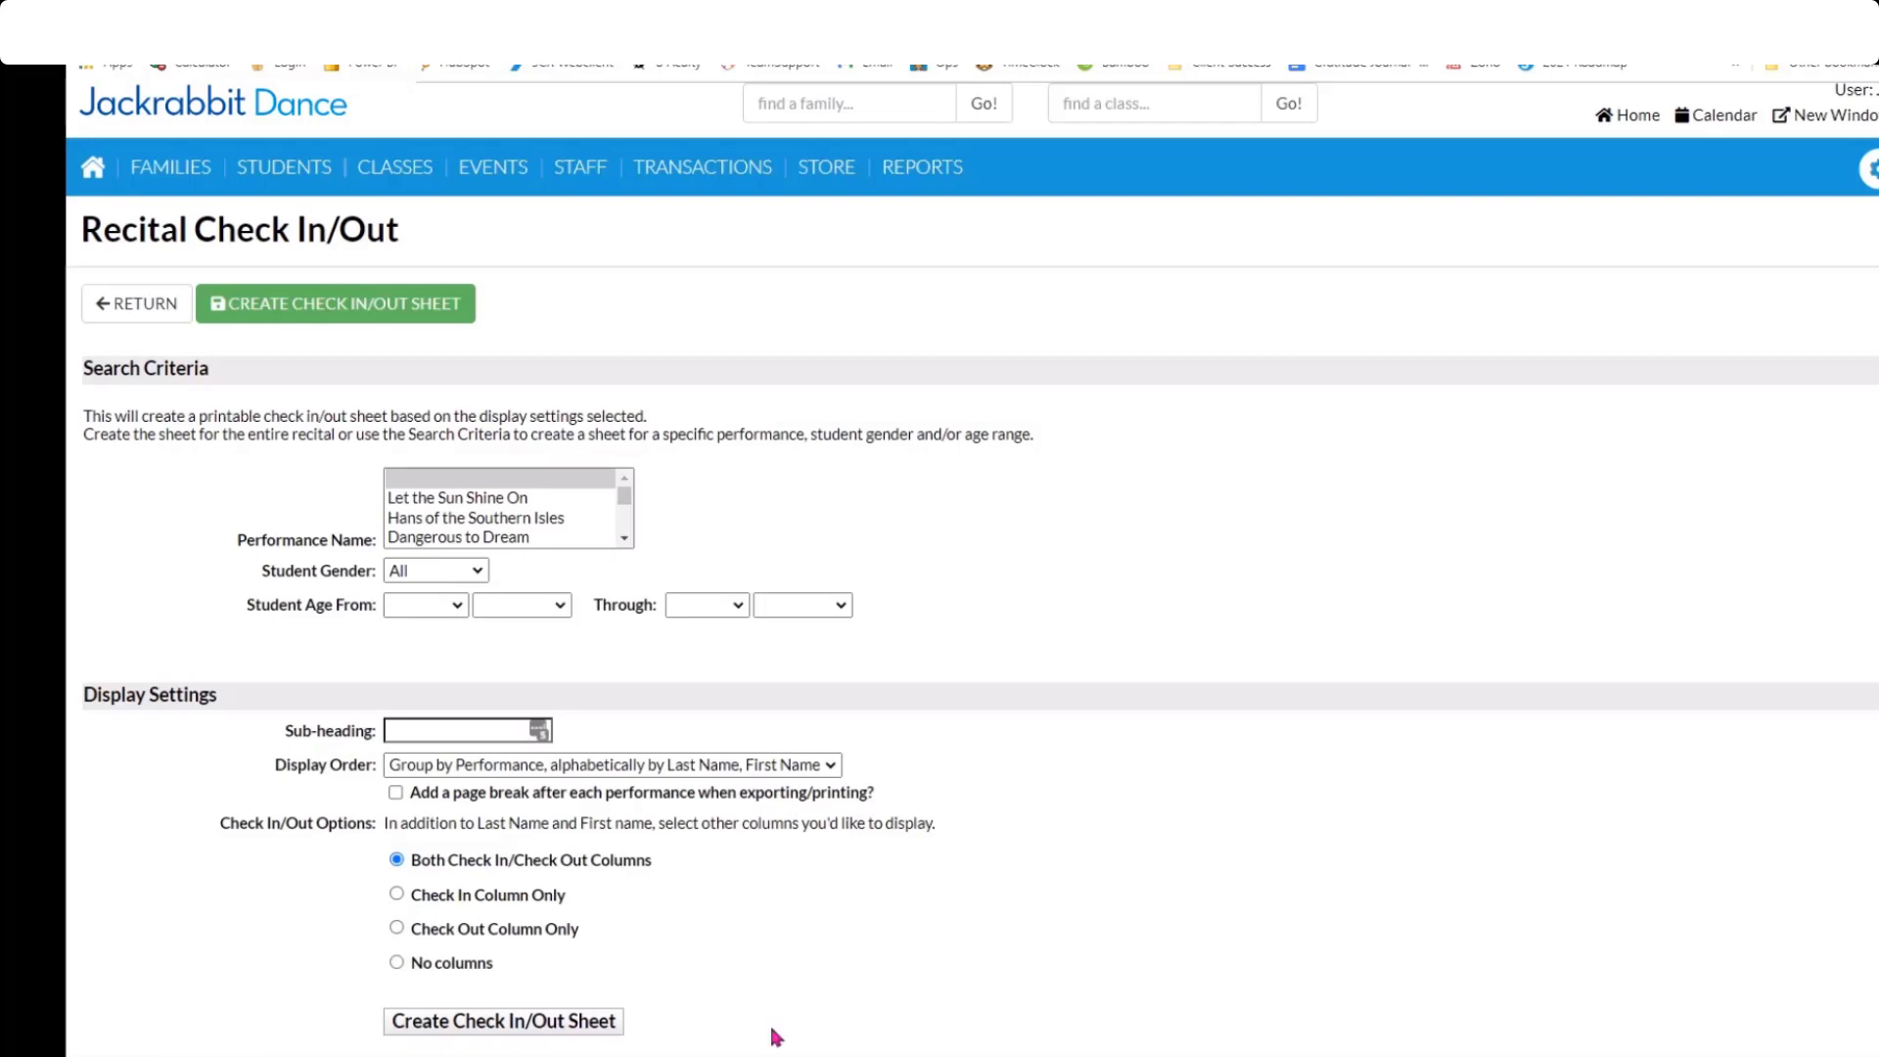
Generate the check in/out sheet, look through the student lists on both pages, and close it.
{"action": "left_click", "coordinate": [561, 1025]}
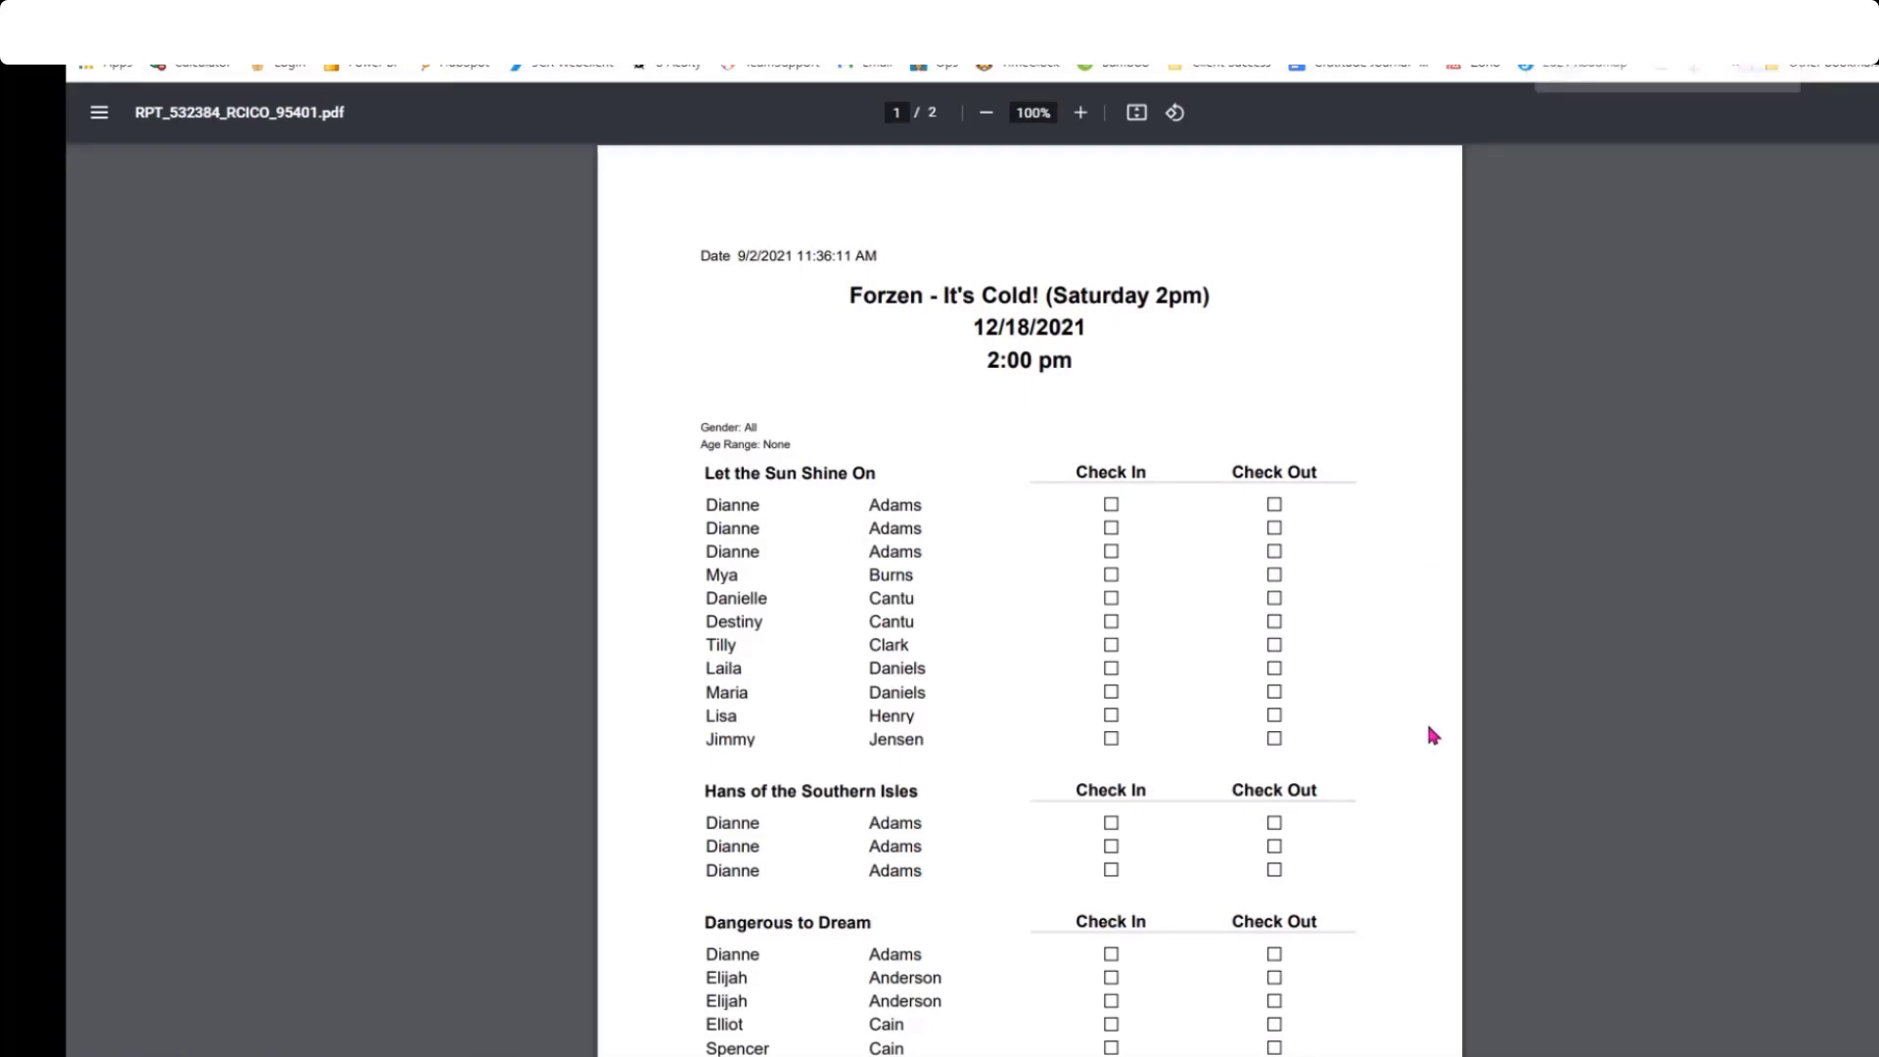
{"action": "scroll", "coordinate": [1425, 729], "scroll_direction": "down", "scroll_amount": 2}
{"action": "scroll", "coordinate": [1432, 734], "scroll_direction": "down", "scroll_amount": 10}
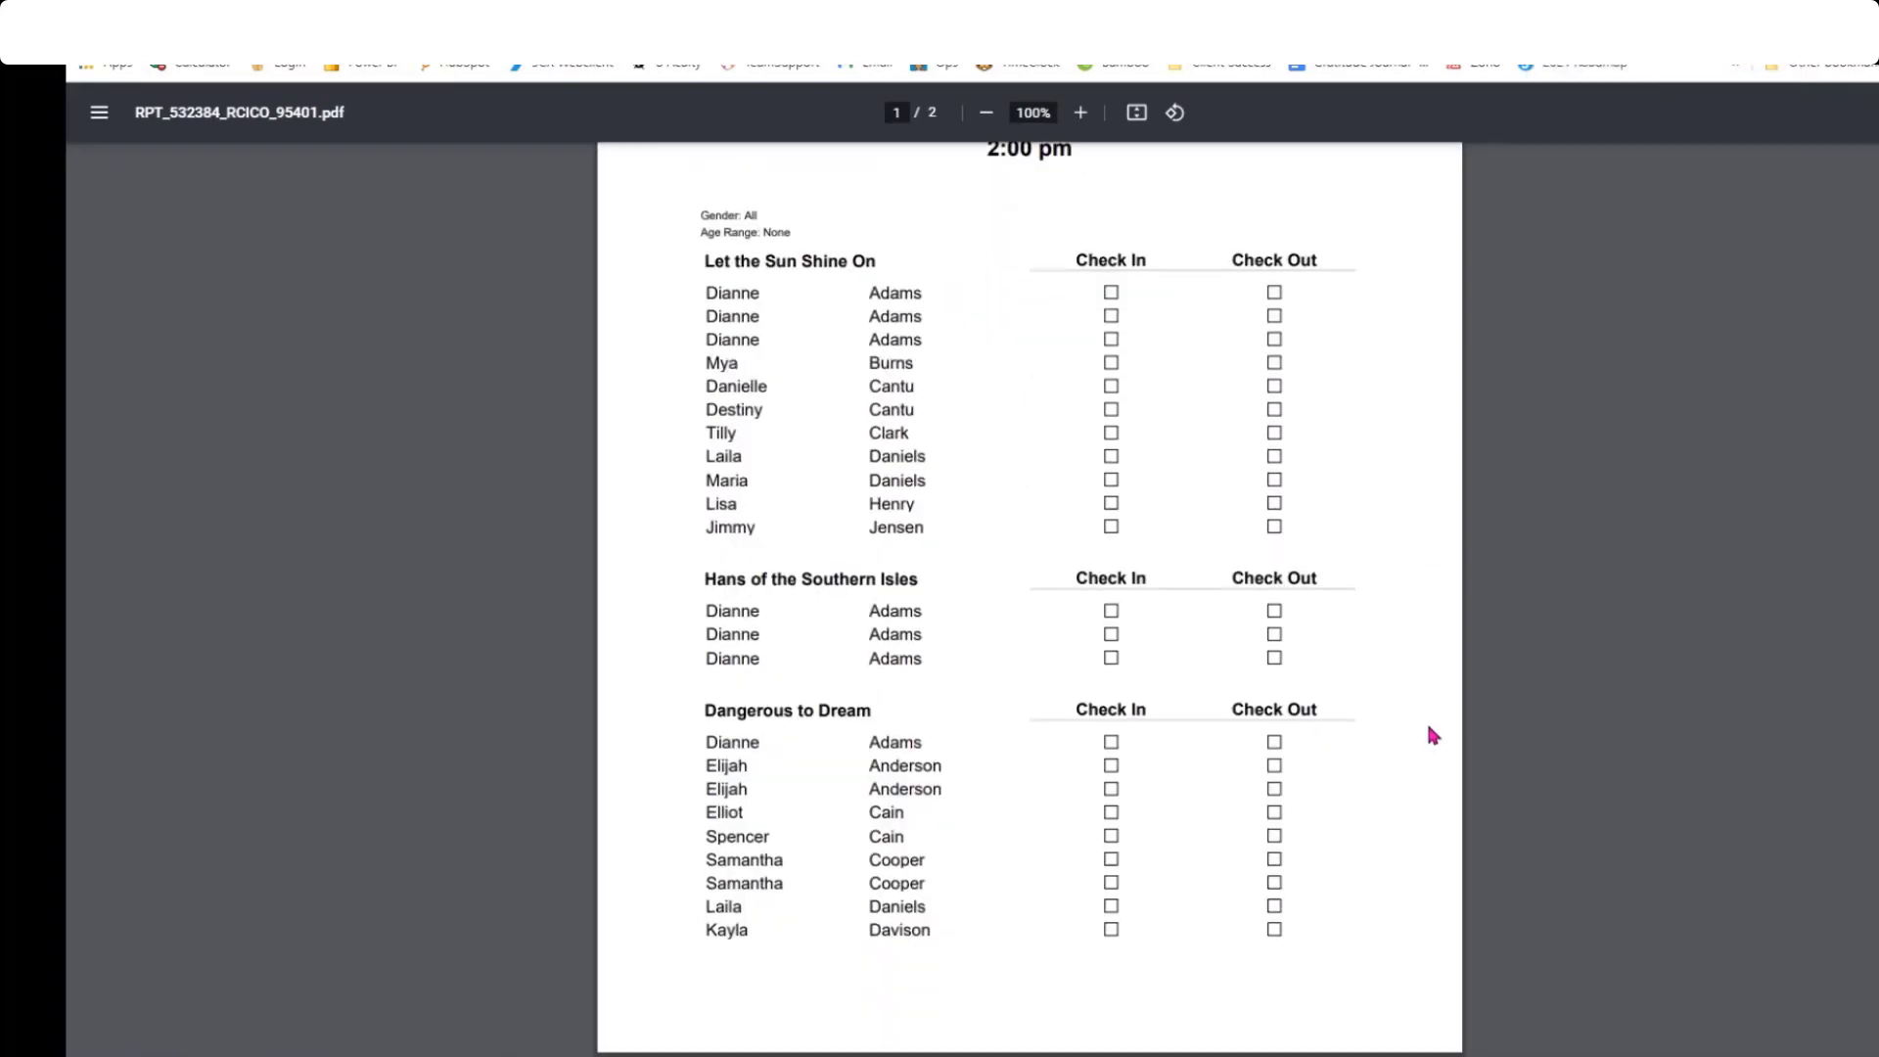
{"action": "scroll", "coordinate": [1425, 734], "scroll_direction": "down", "scroll_amount": 1}
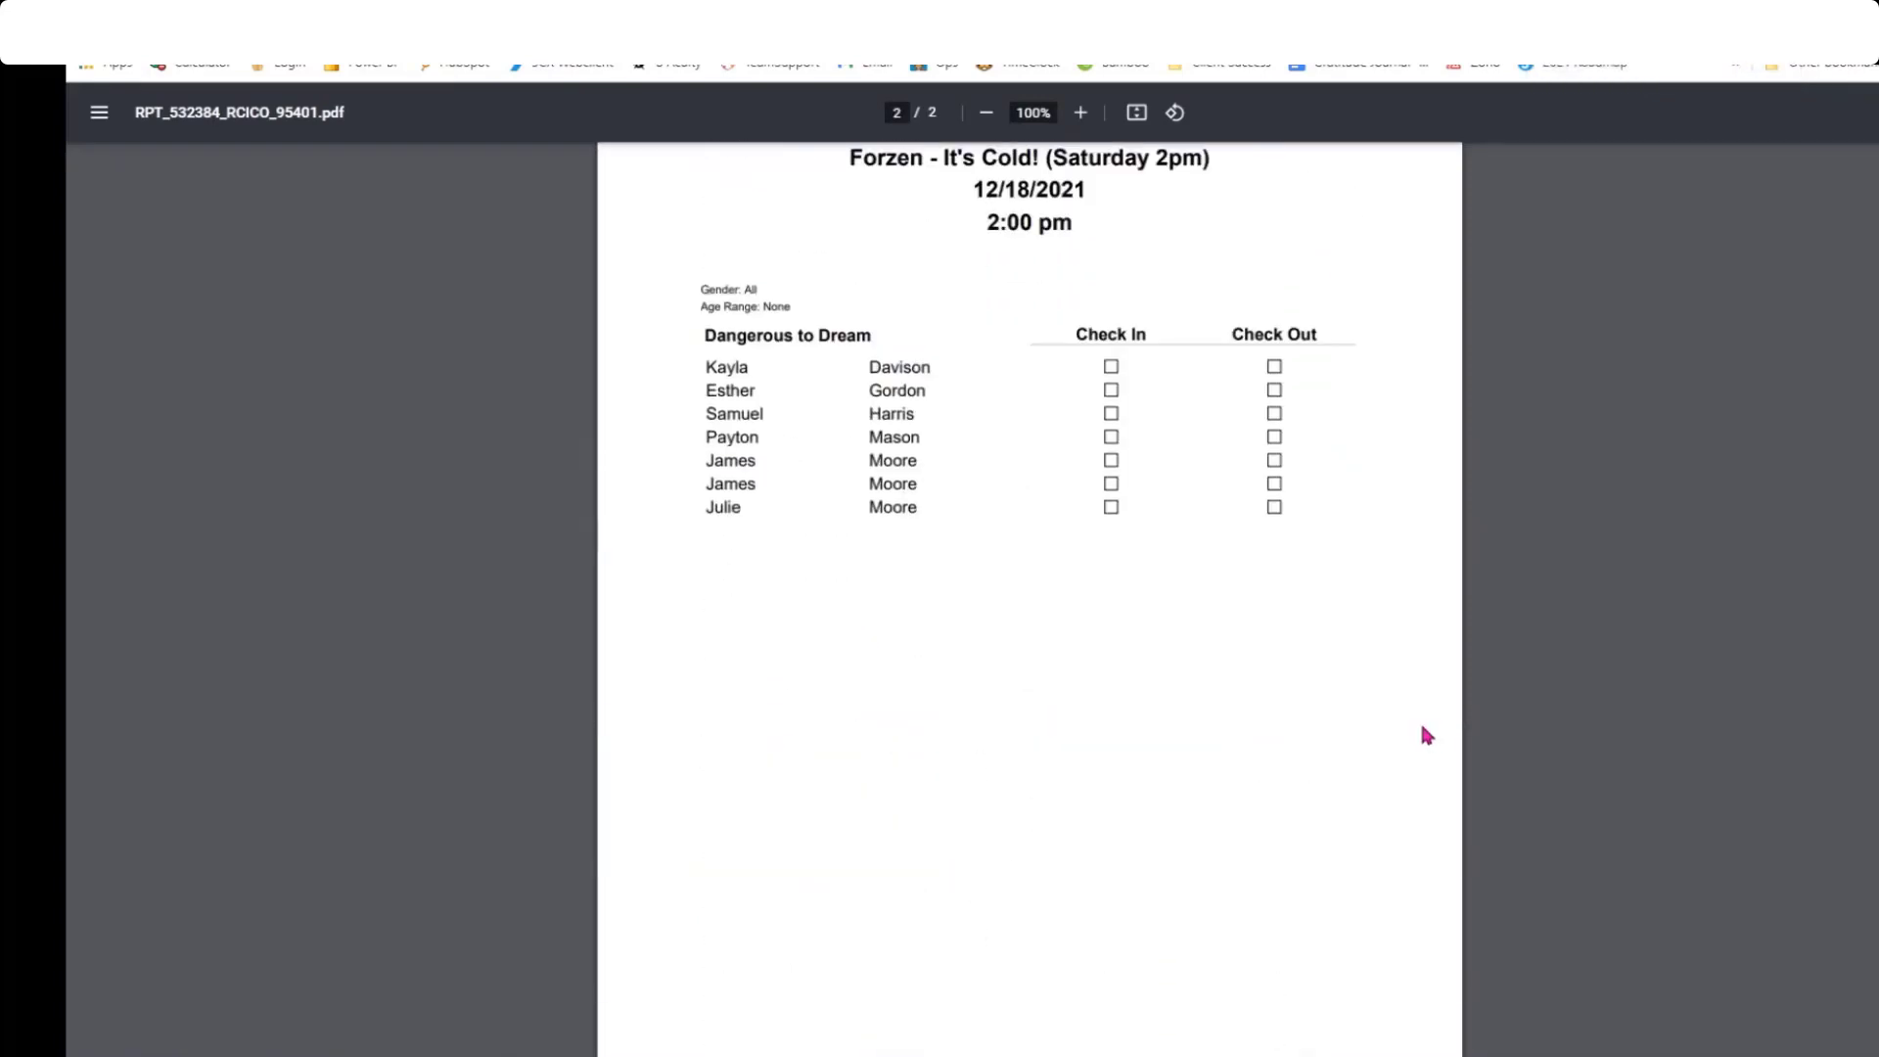
{"action": "scroll", "coordinate": [1426, 734], "scroll_direction": "up", "scroll_amount": 8}
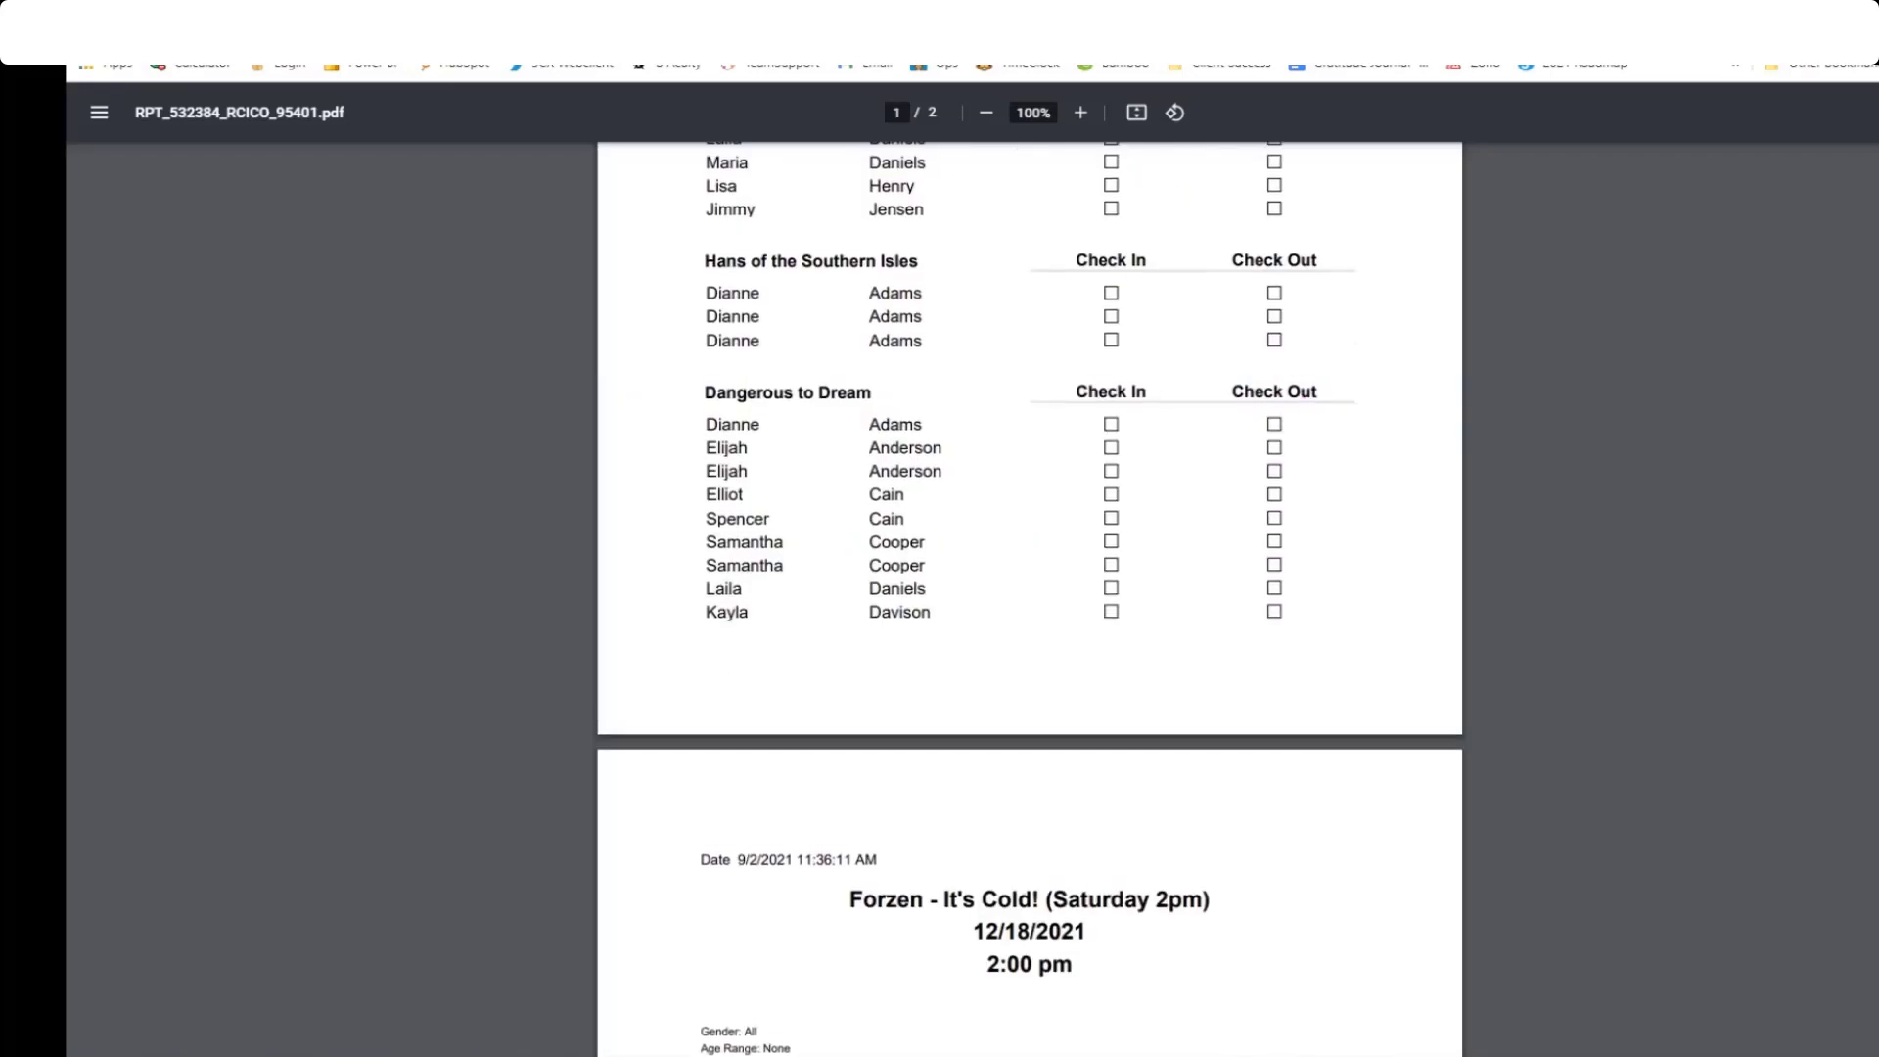
{"action": "key", "text": "ctrl+w"}
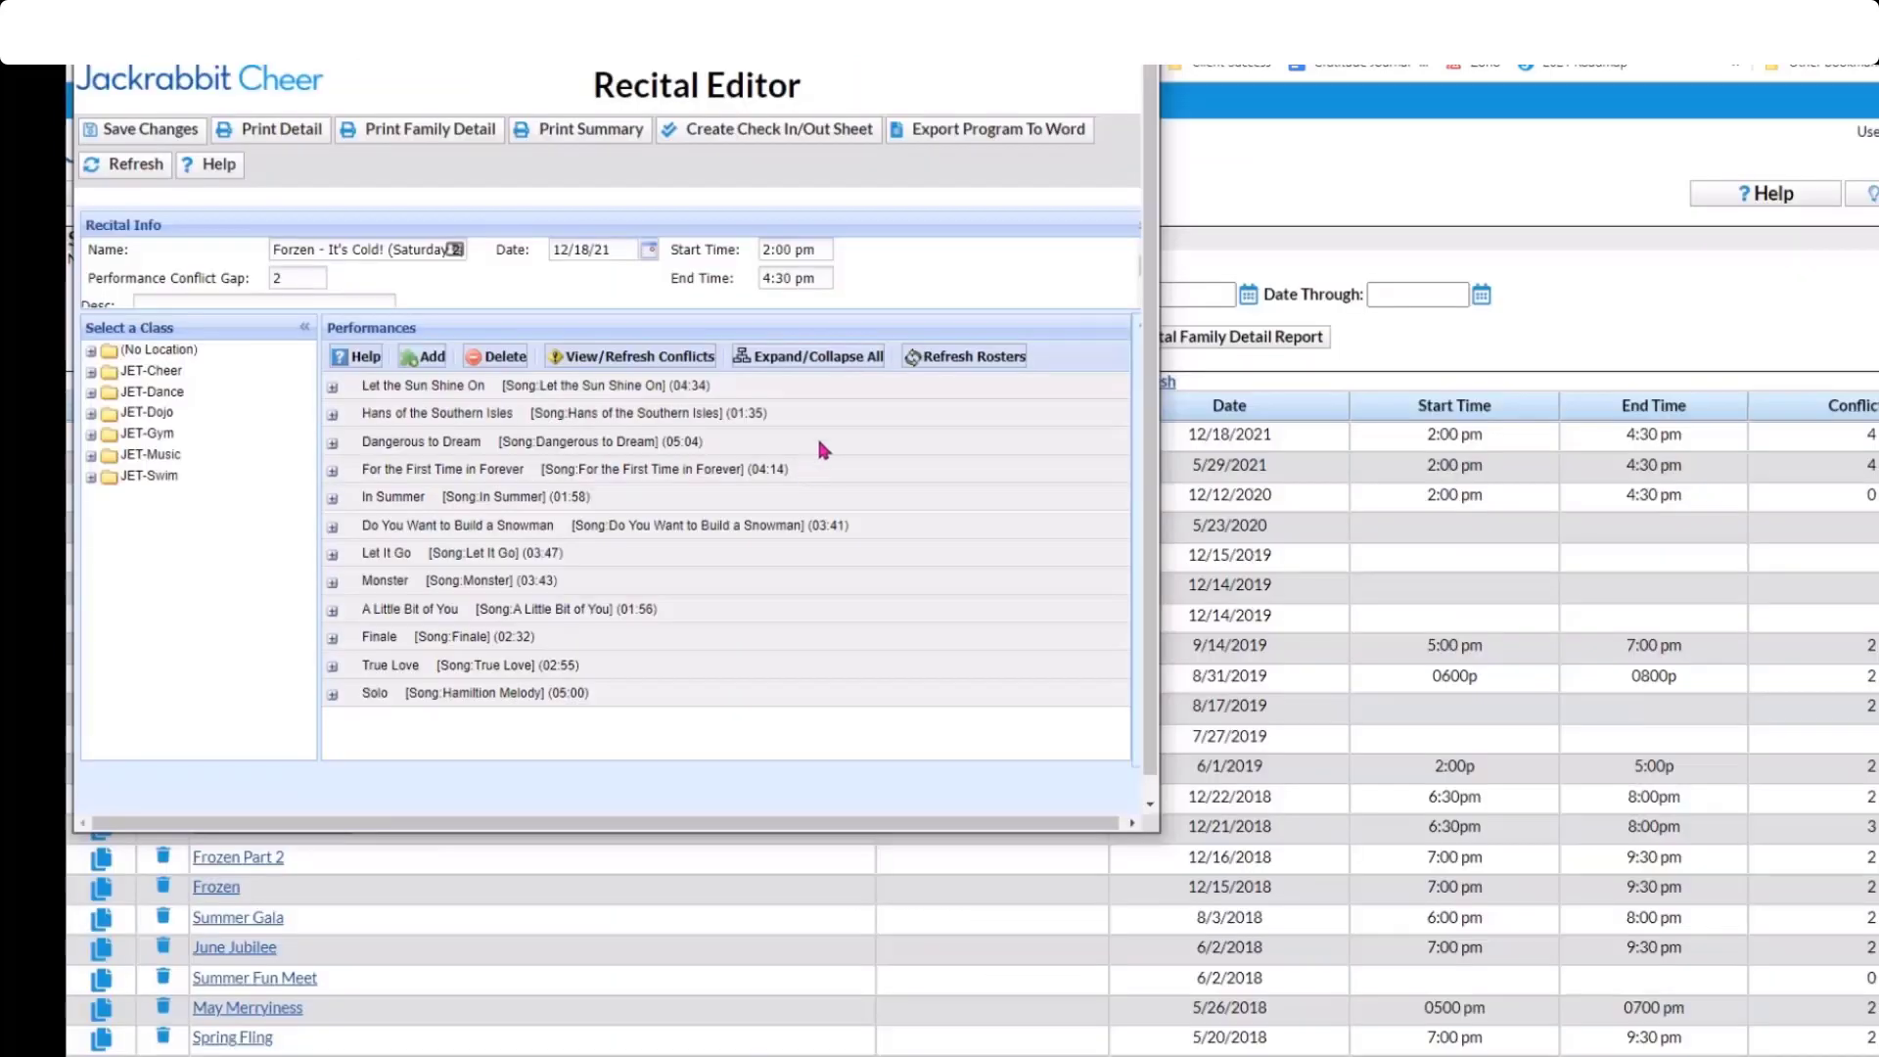
Export the recital program to Word, look through the performances and students in the document, and close it.
{"action": "left_click", "coordinate": [979, 133]}
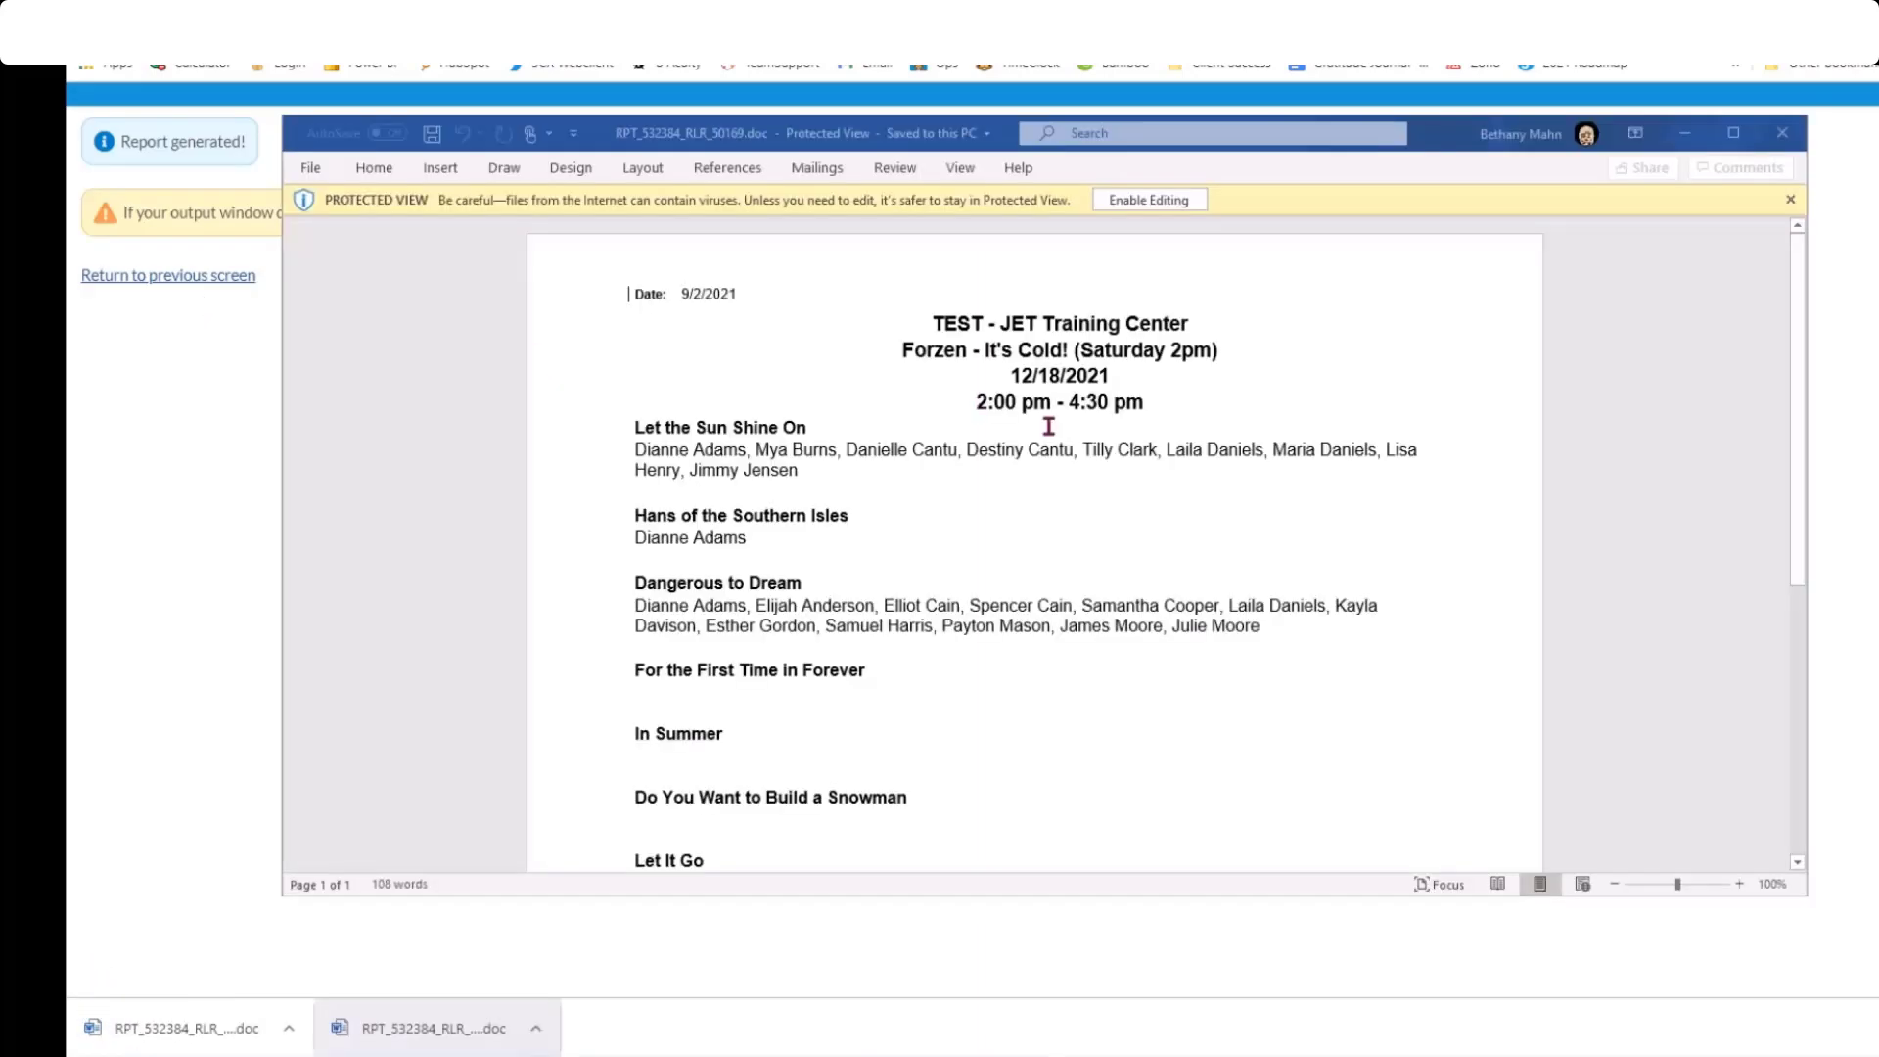
{"action": "scroll", "coordinate": [1060, 533], "scroll_direction": "down", "scroll_amount": 1}
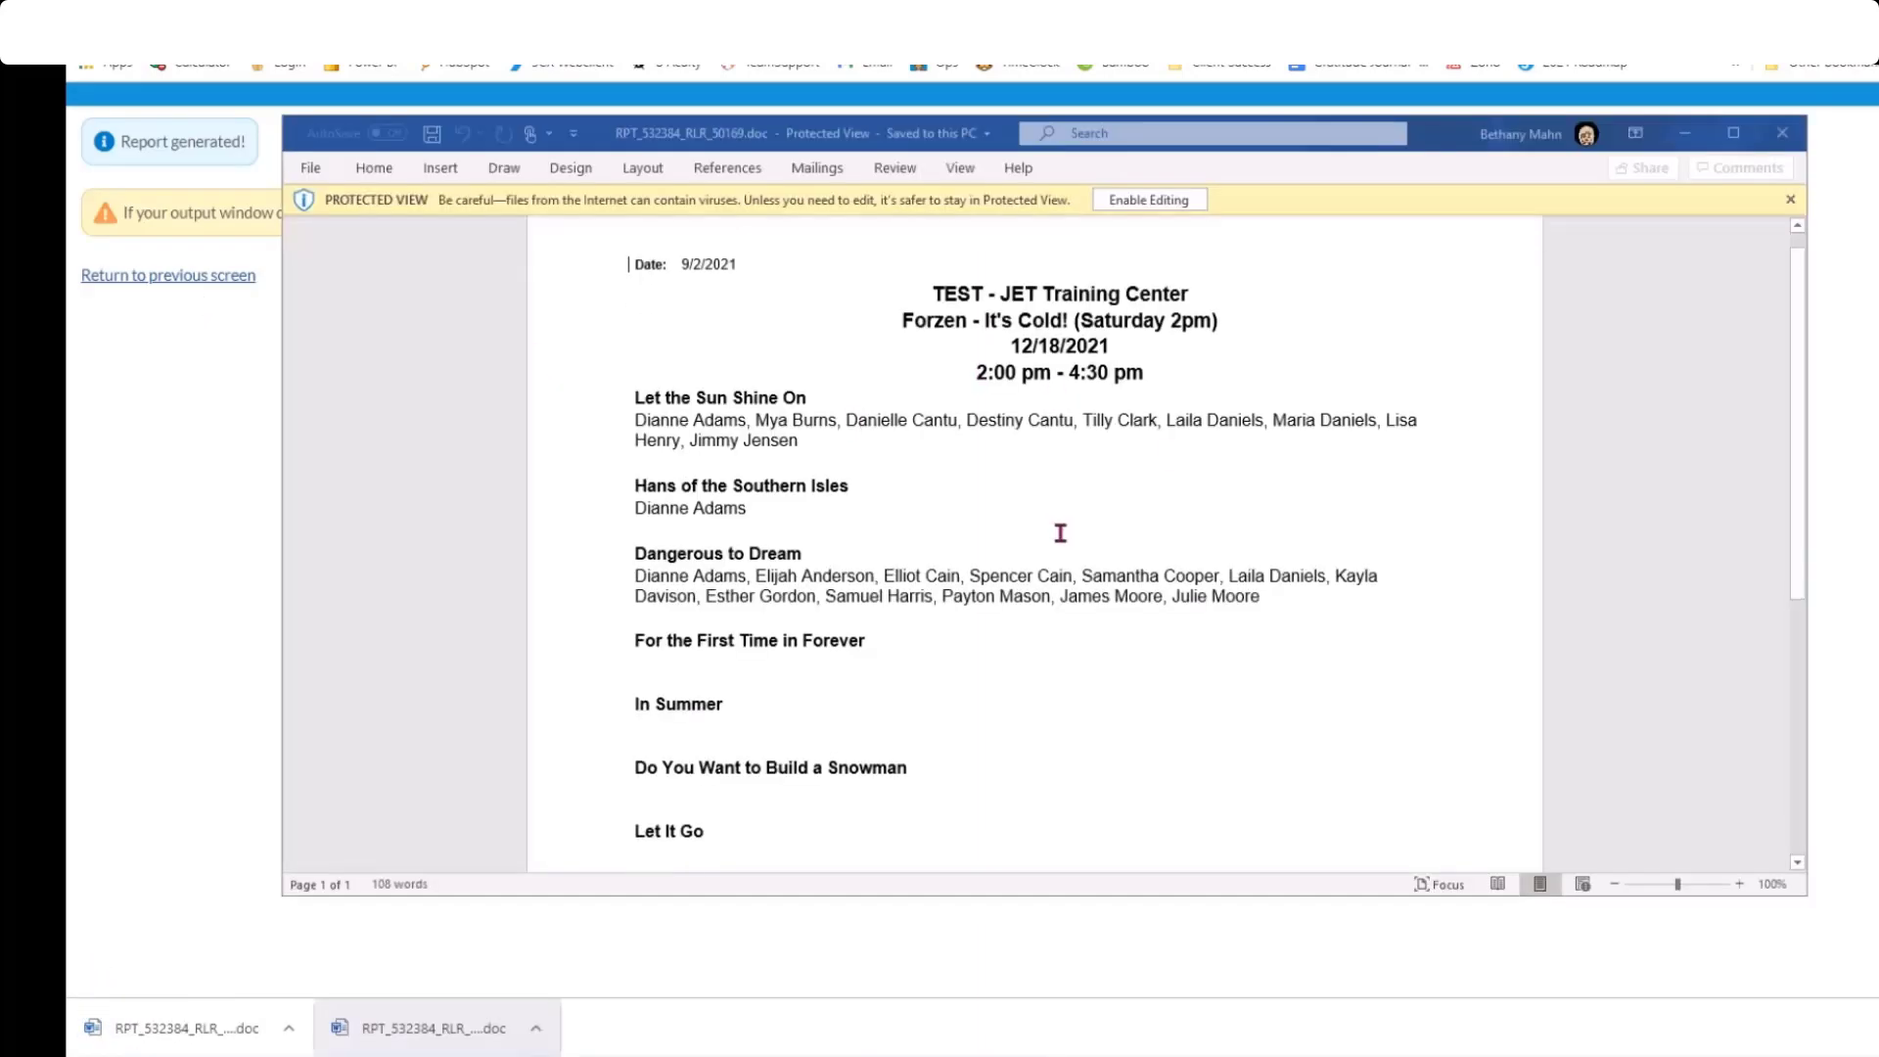
{"action": "scroll", "coordinate": [1060, 532], "scroll_direction": "down", "scroll_amount": 5}
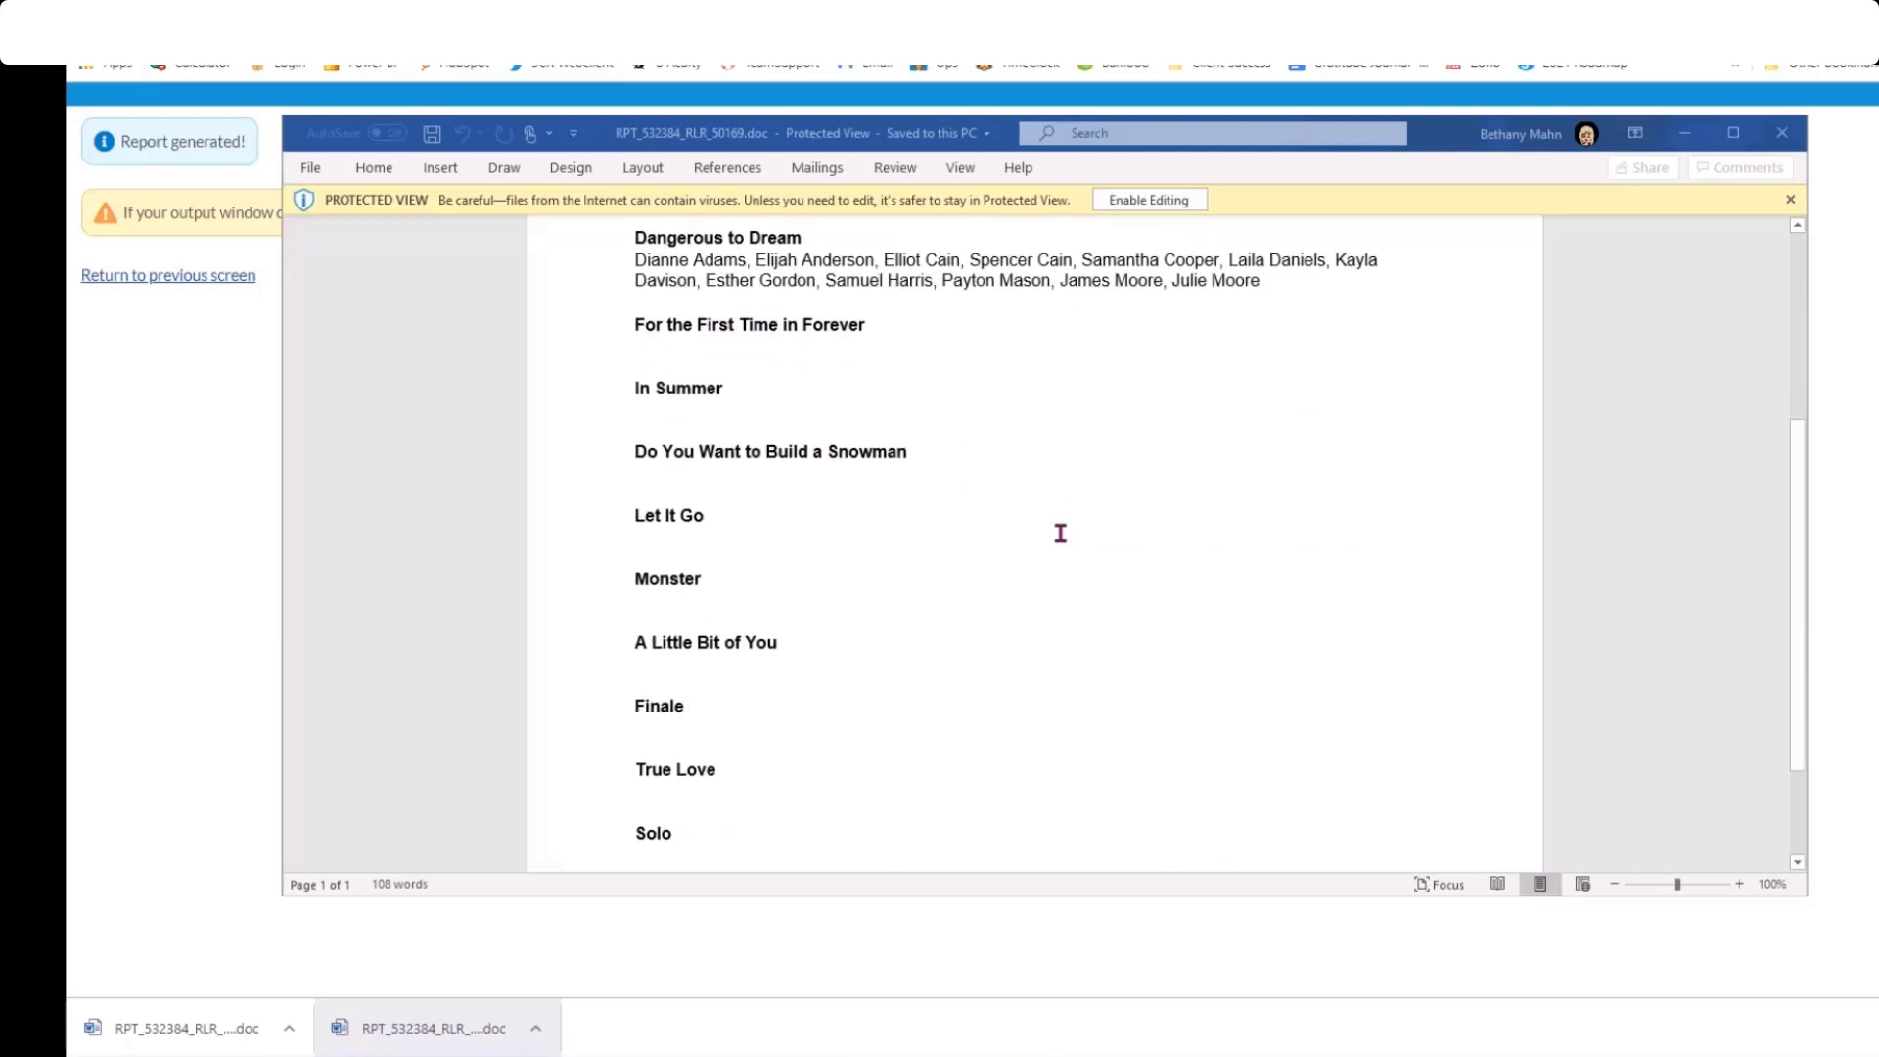
{"action": "scroll", "coordinate": [1060, 533], "scroll_direction": "up", "scroll_amount": 6}
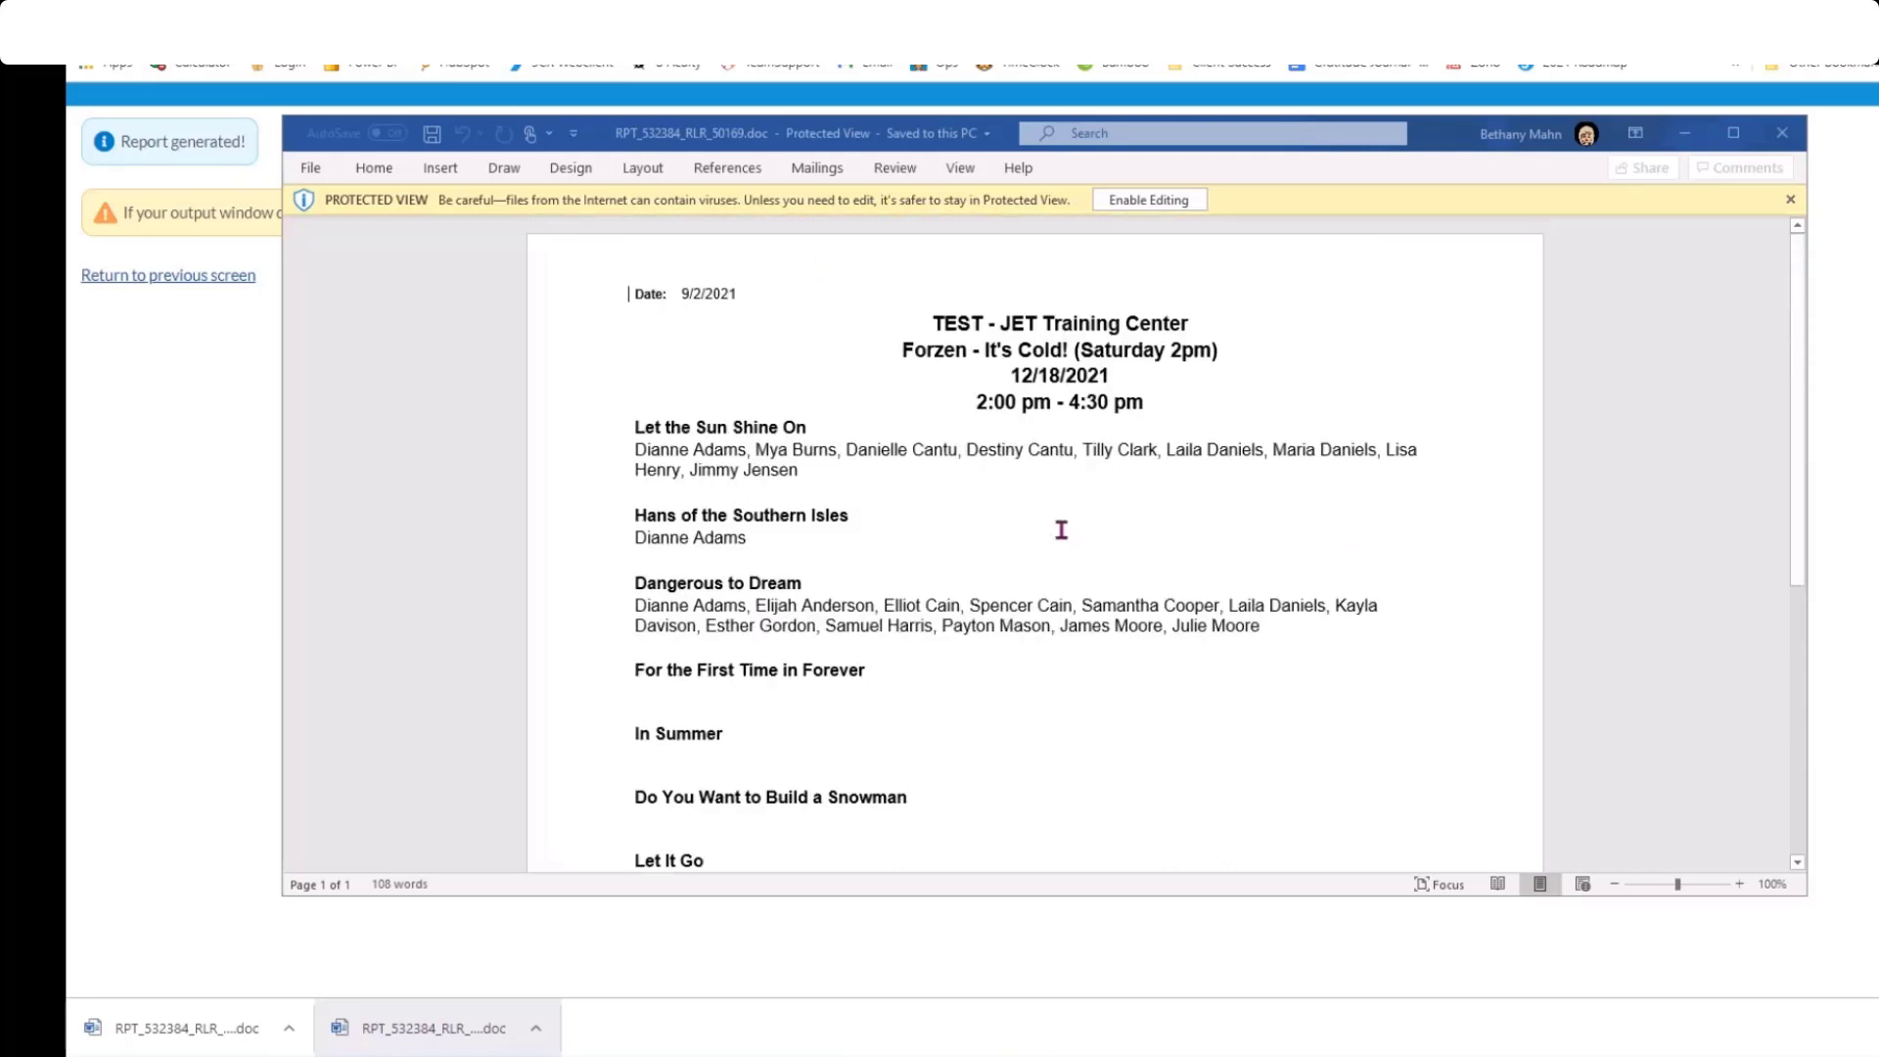
{"action": "left_click", "coordinate": [1782, 134]}
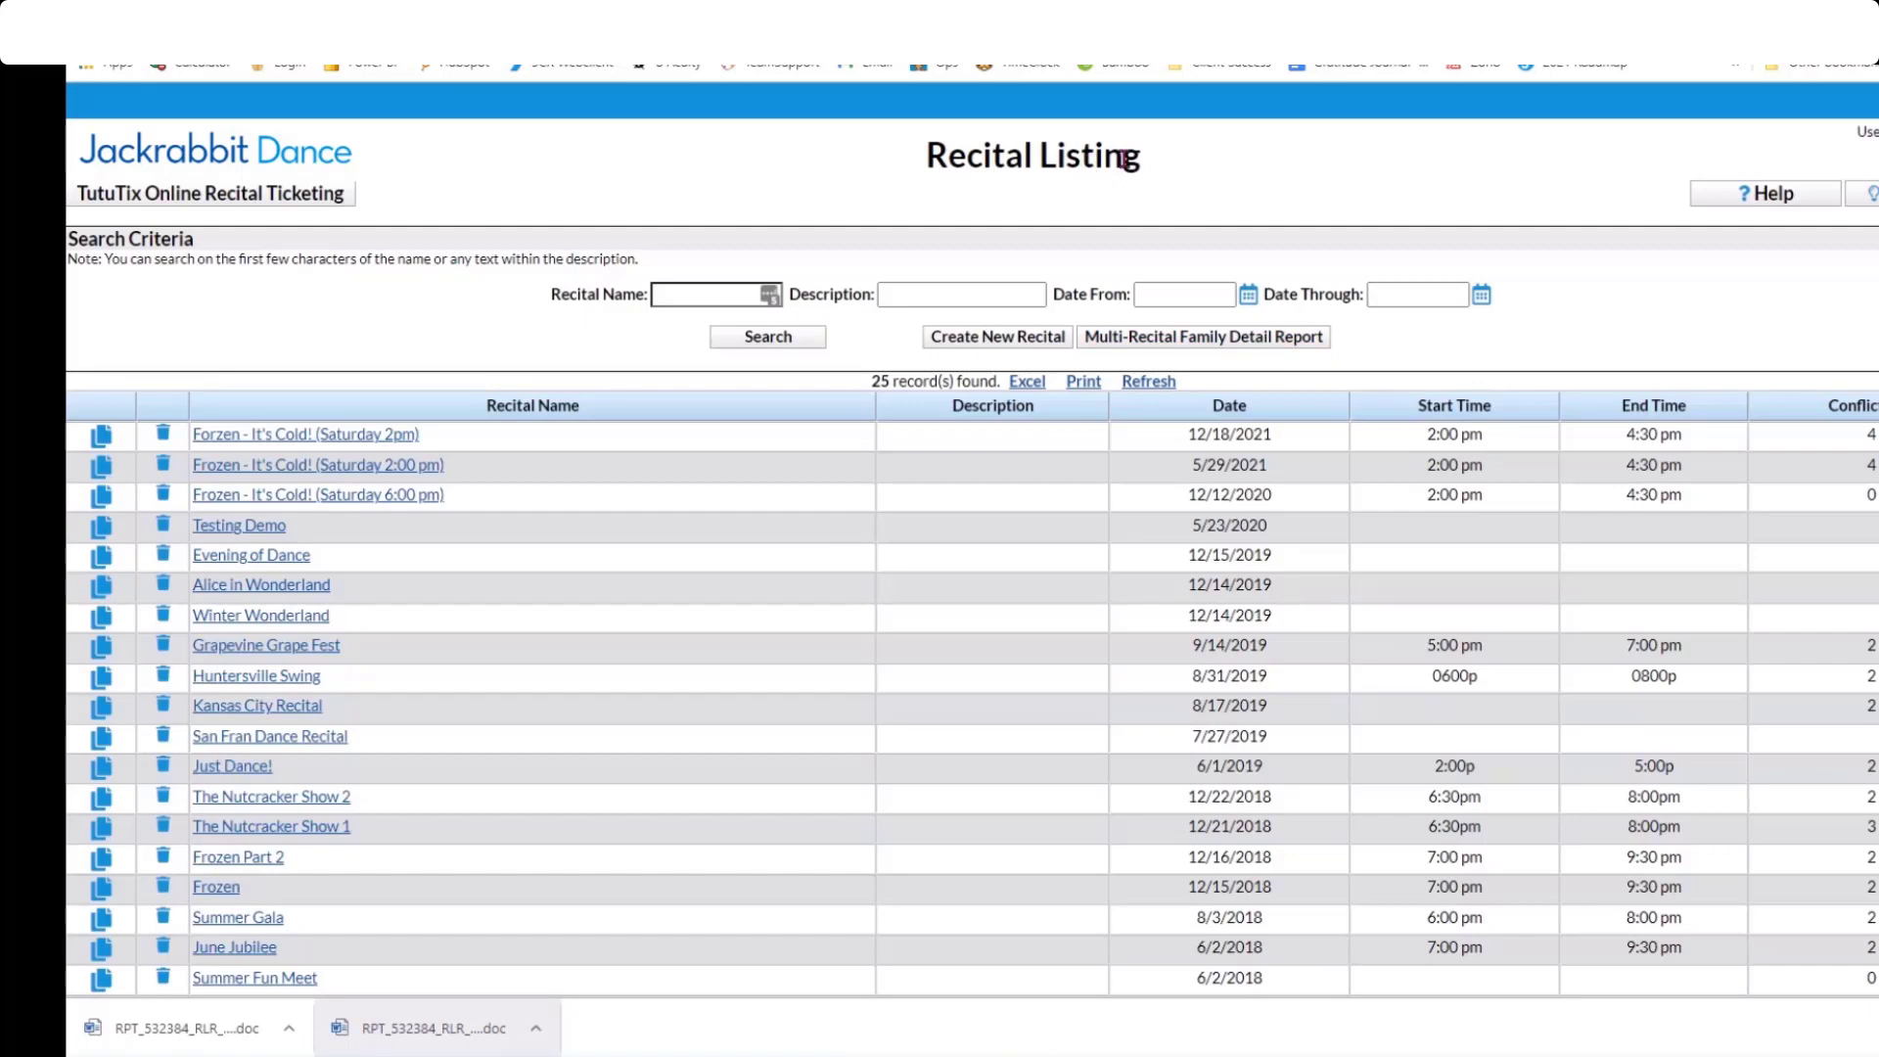
Run the Multi-Recital Family Detail Report from 12/14/2019 through 12/15/2019, review the family's performances, and close the report and its dialog.
{"action": "left_click", "coordinate": [1219, 336]}
{"action": "left_click", "coordinate": [1002, 503]}
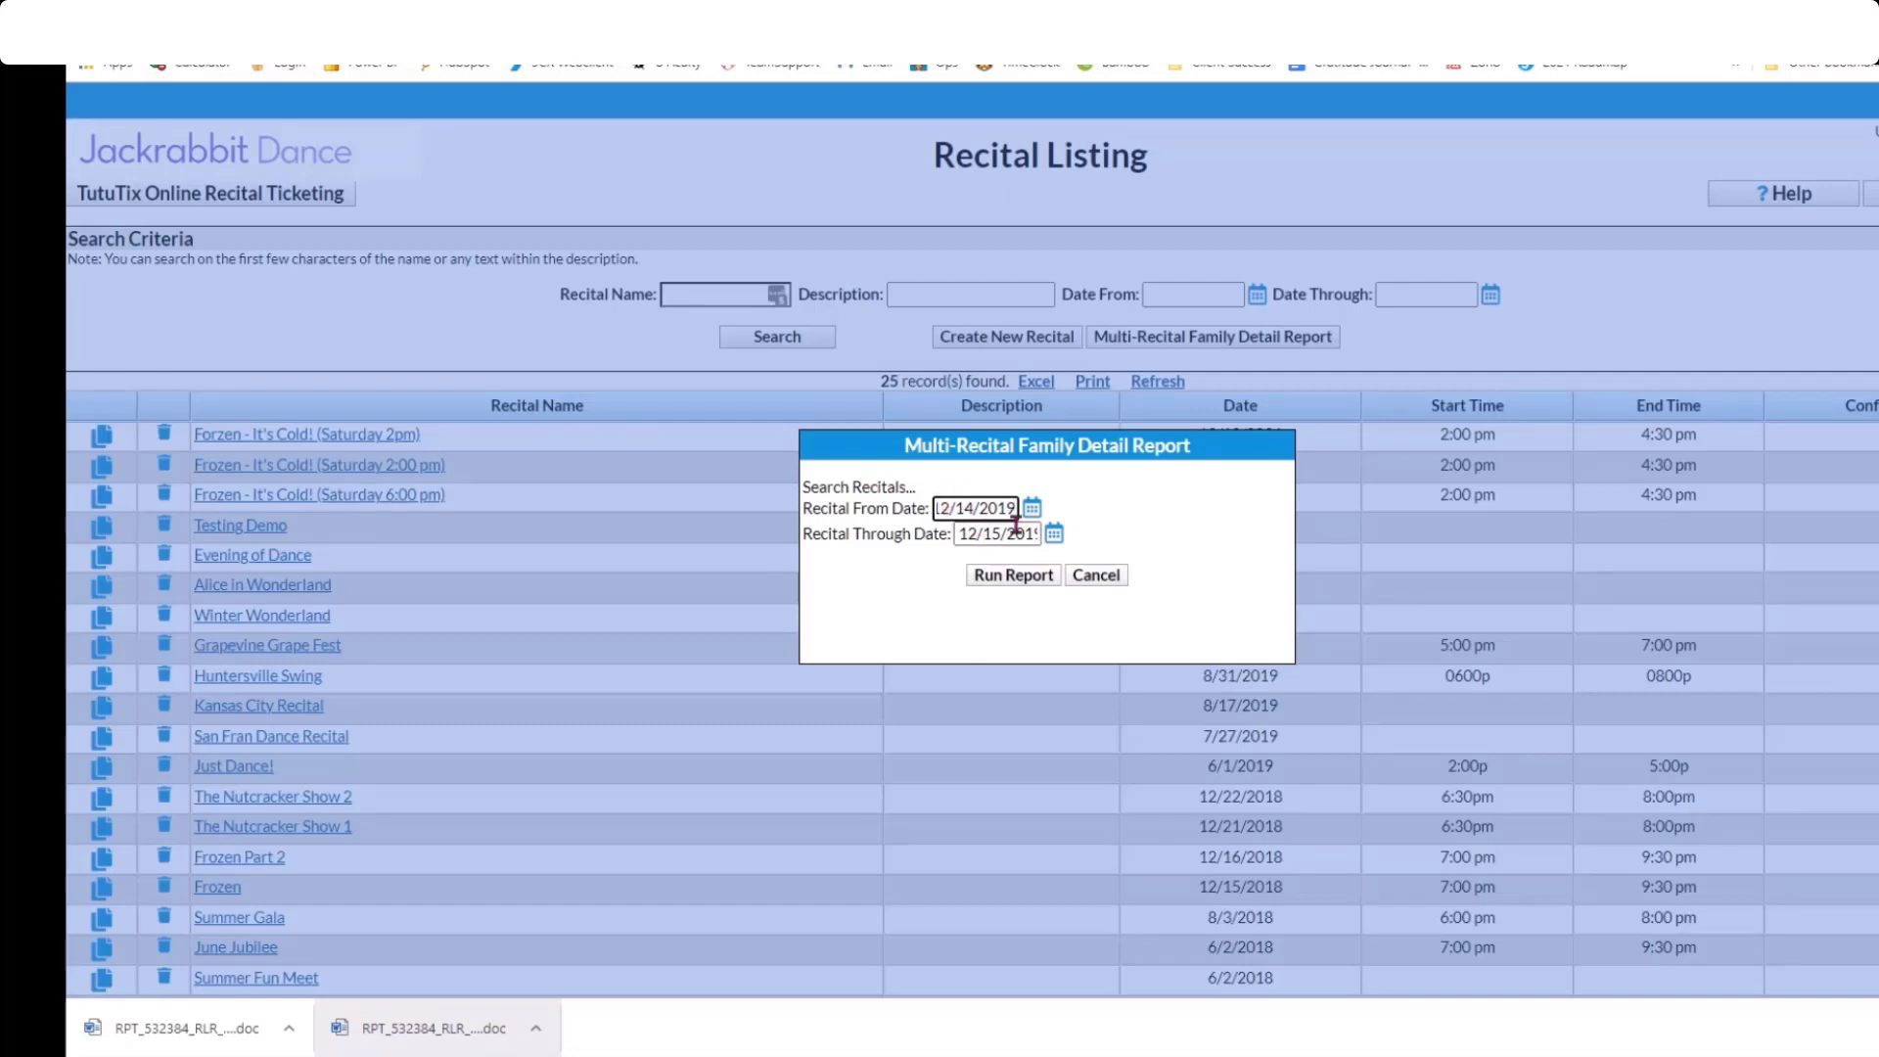
{"action": "left_click", "coordinate": [1013, 579]}
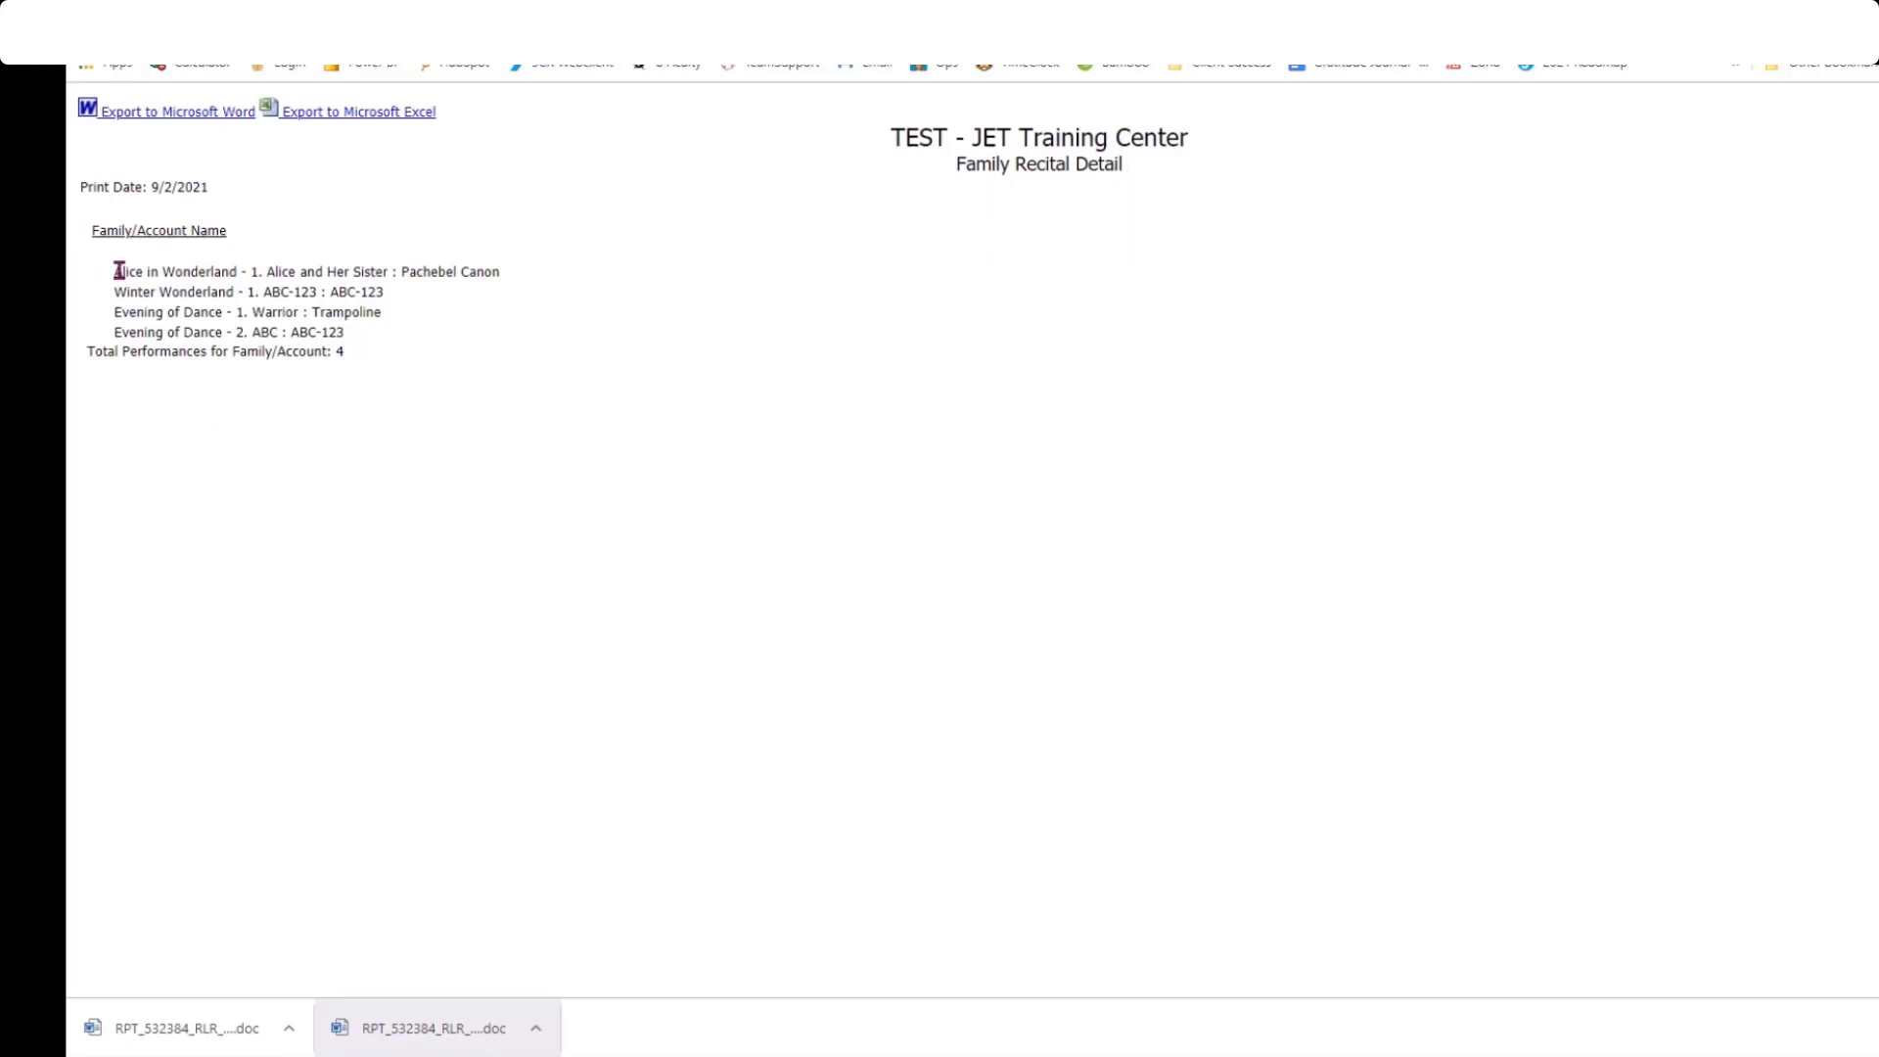
{"action": "left_click_drag", "start_coordinate": [118, 272], "coordinate": [374, 336]}
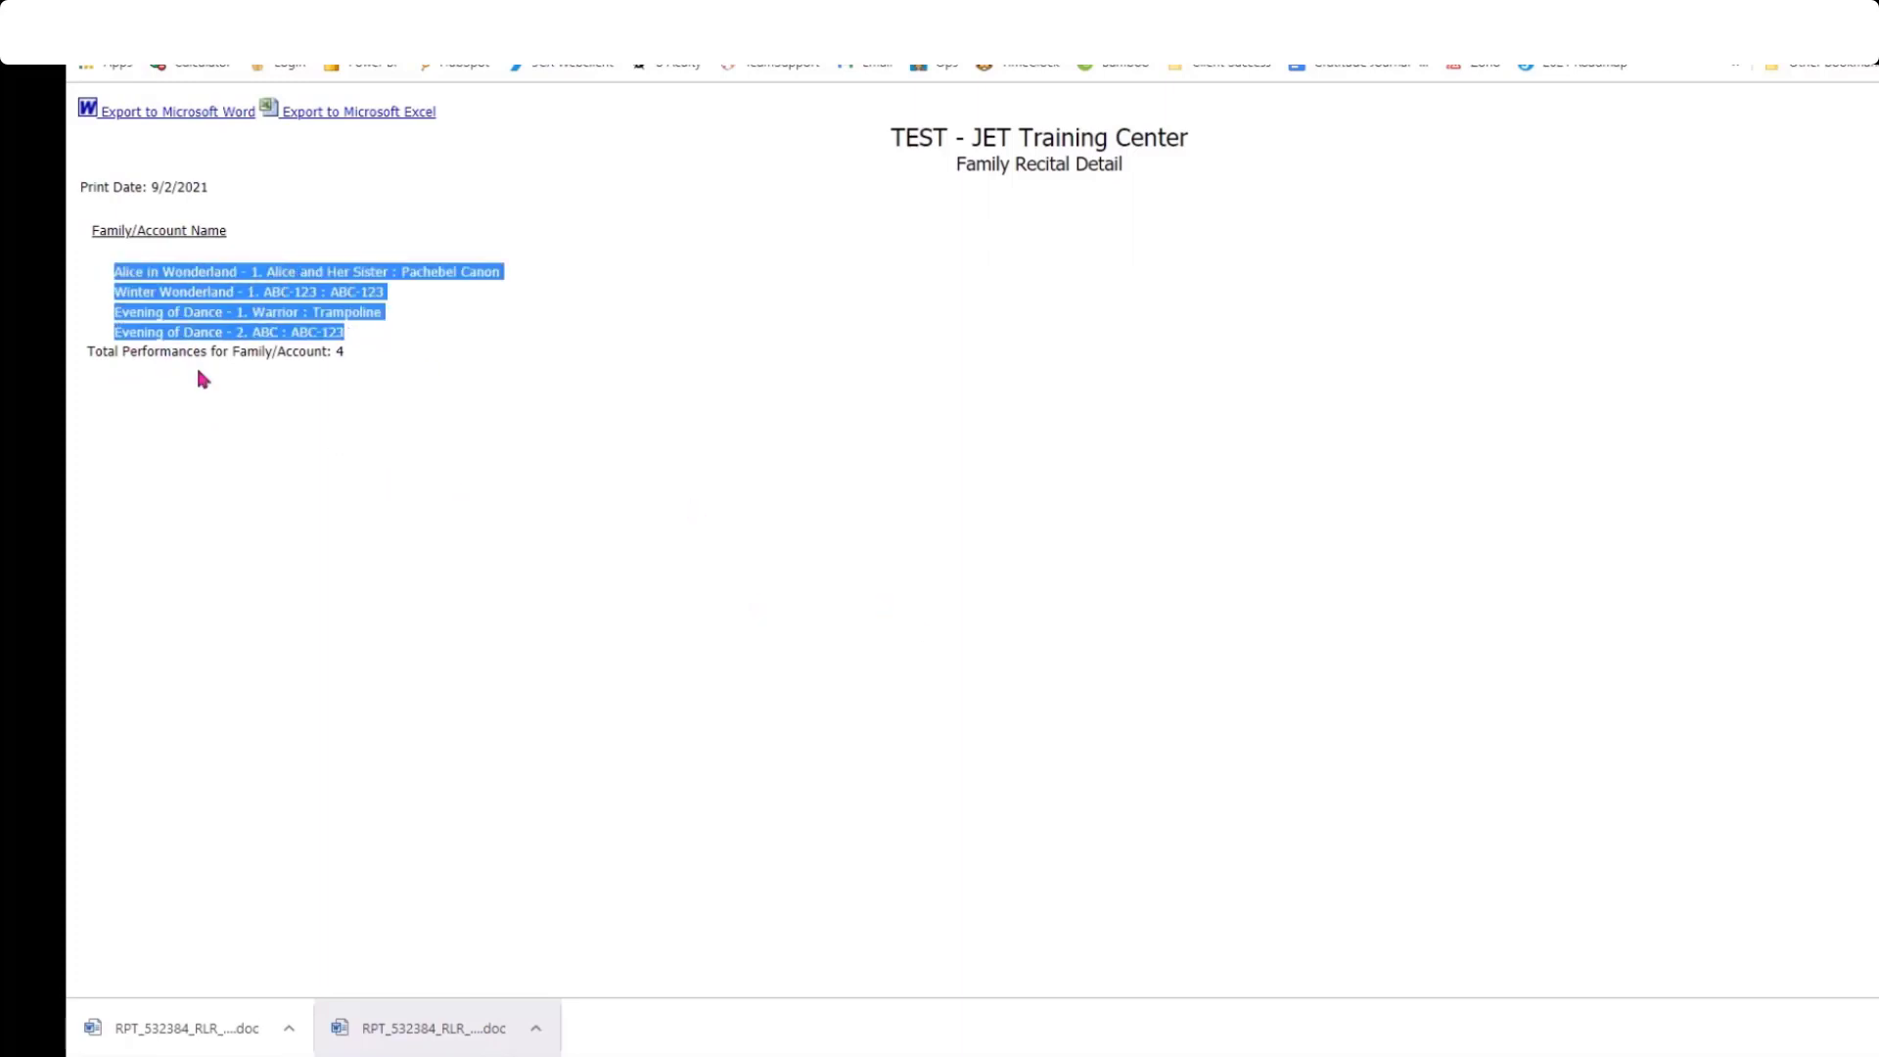
{"action": "left_click", "coordinate": [354, 357]}
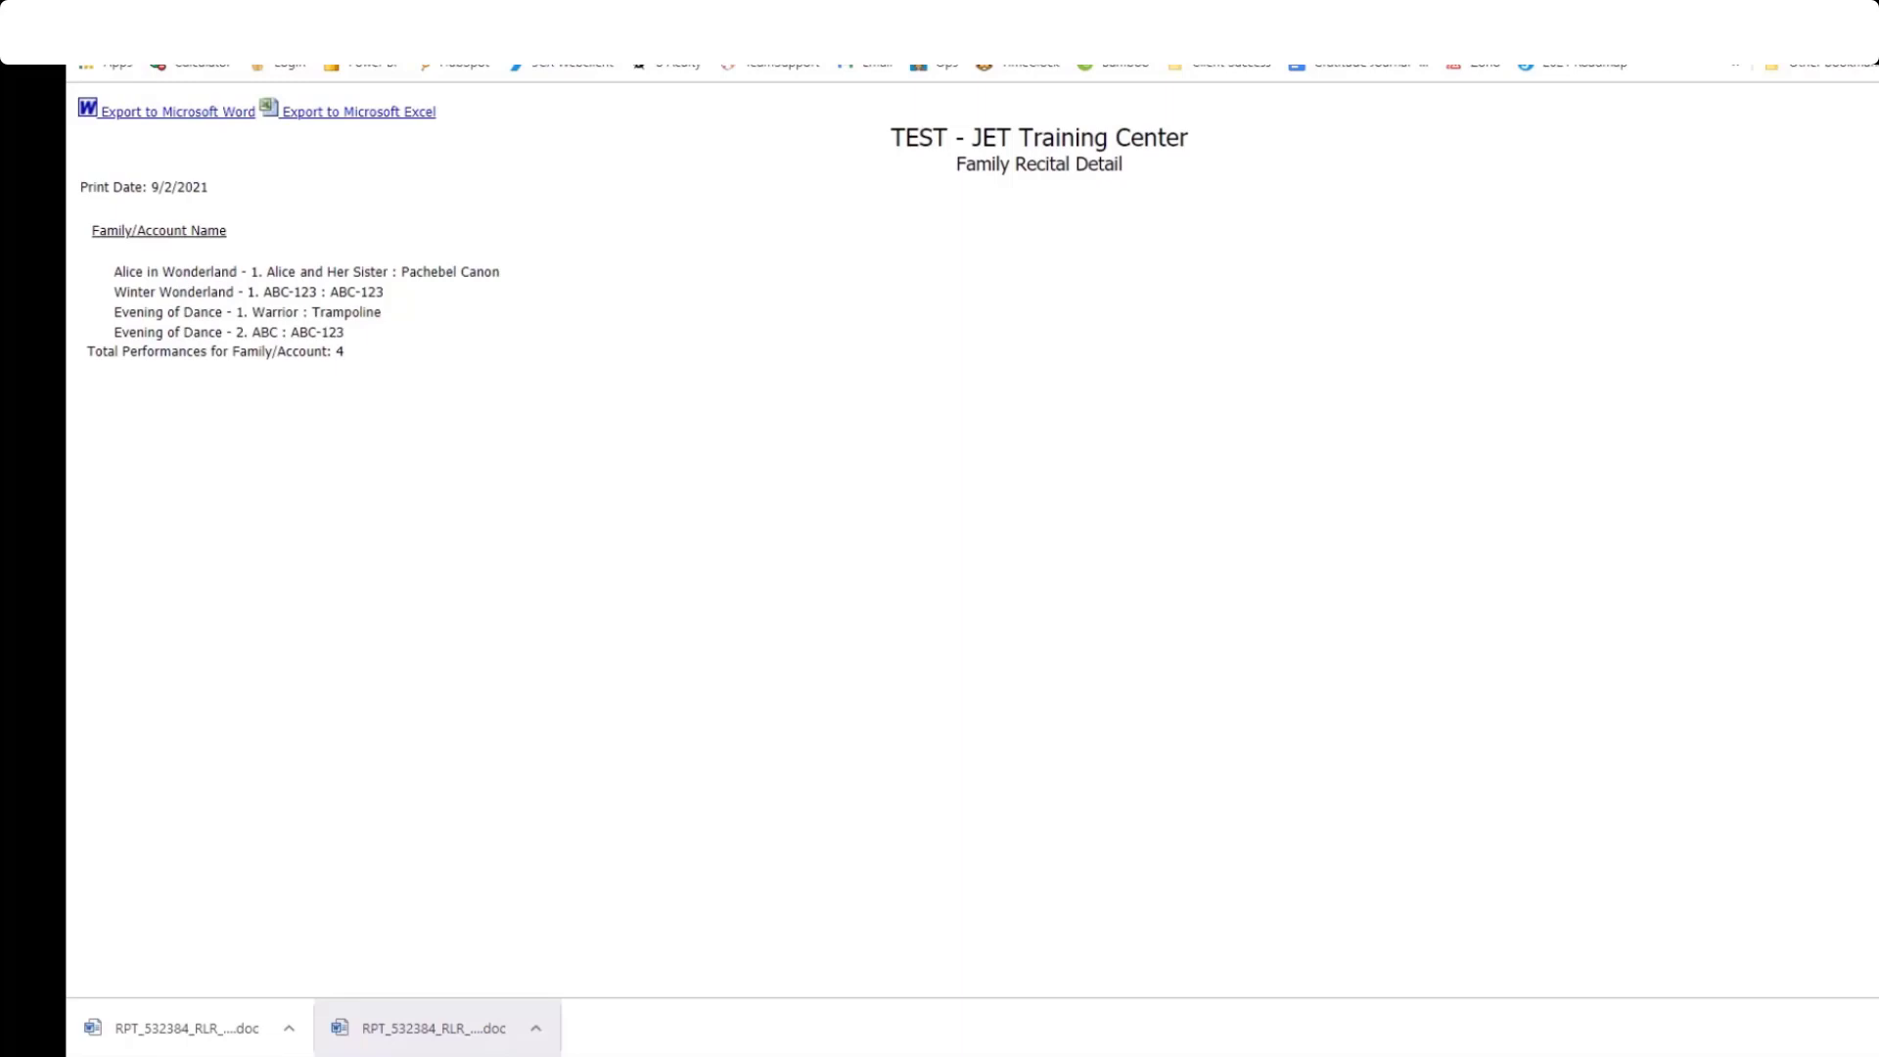
{"action": "key", "text": "ctrl+w"}
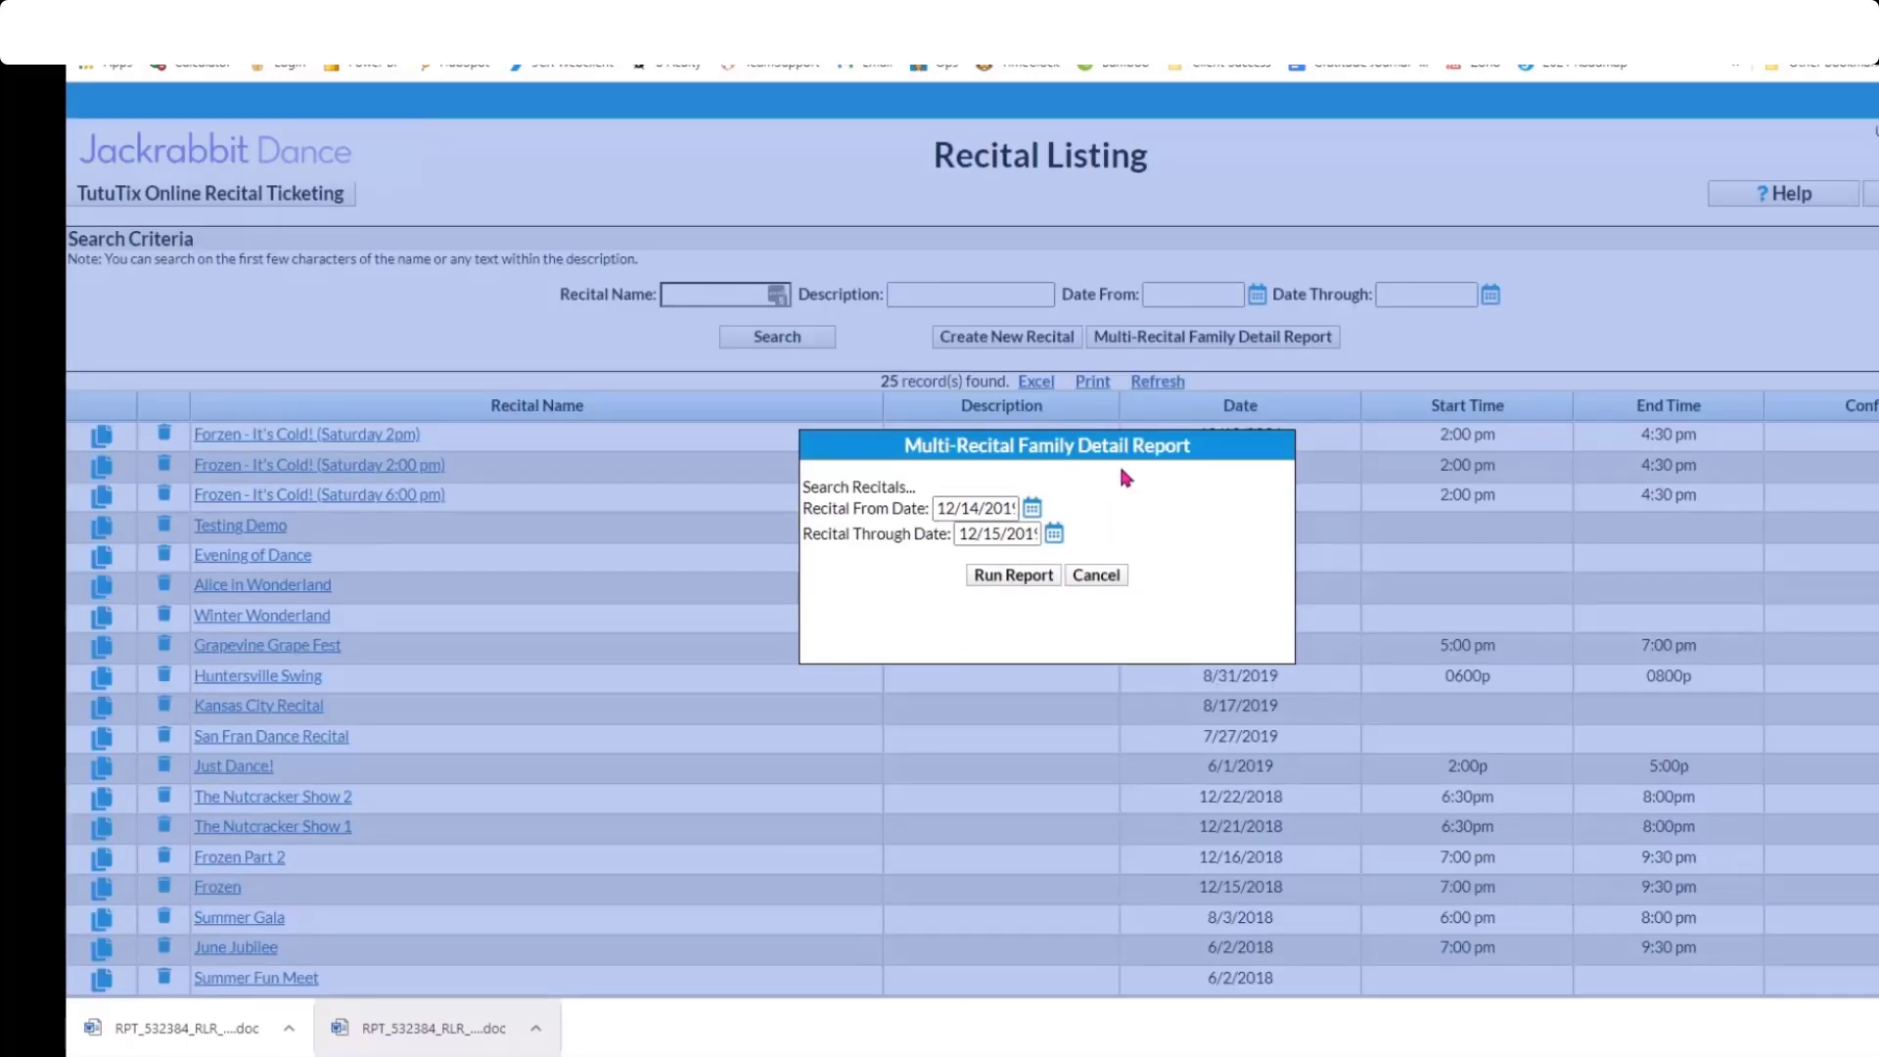
{"action": "left_click", "coordinate": [1097, 579]}
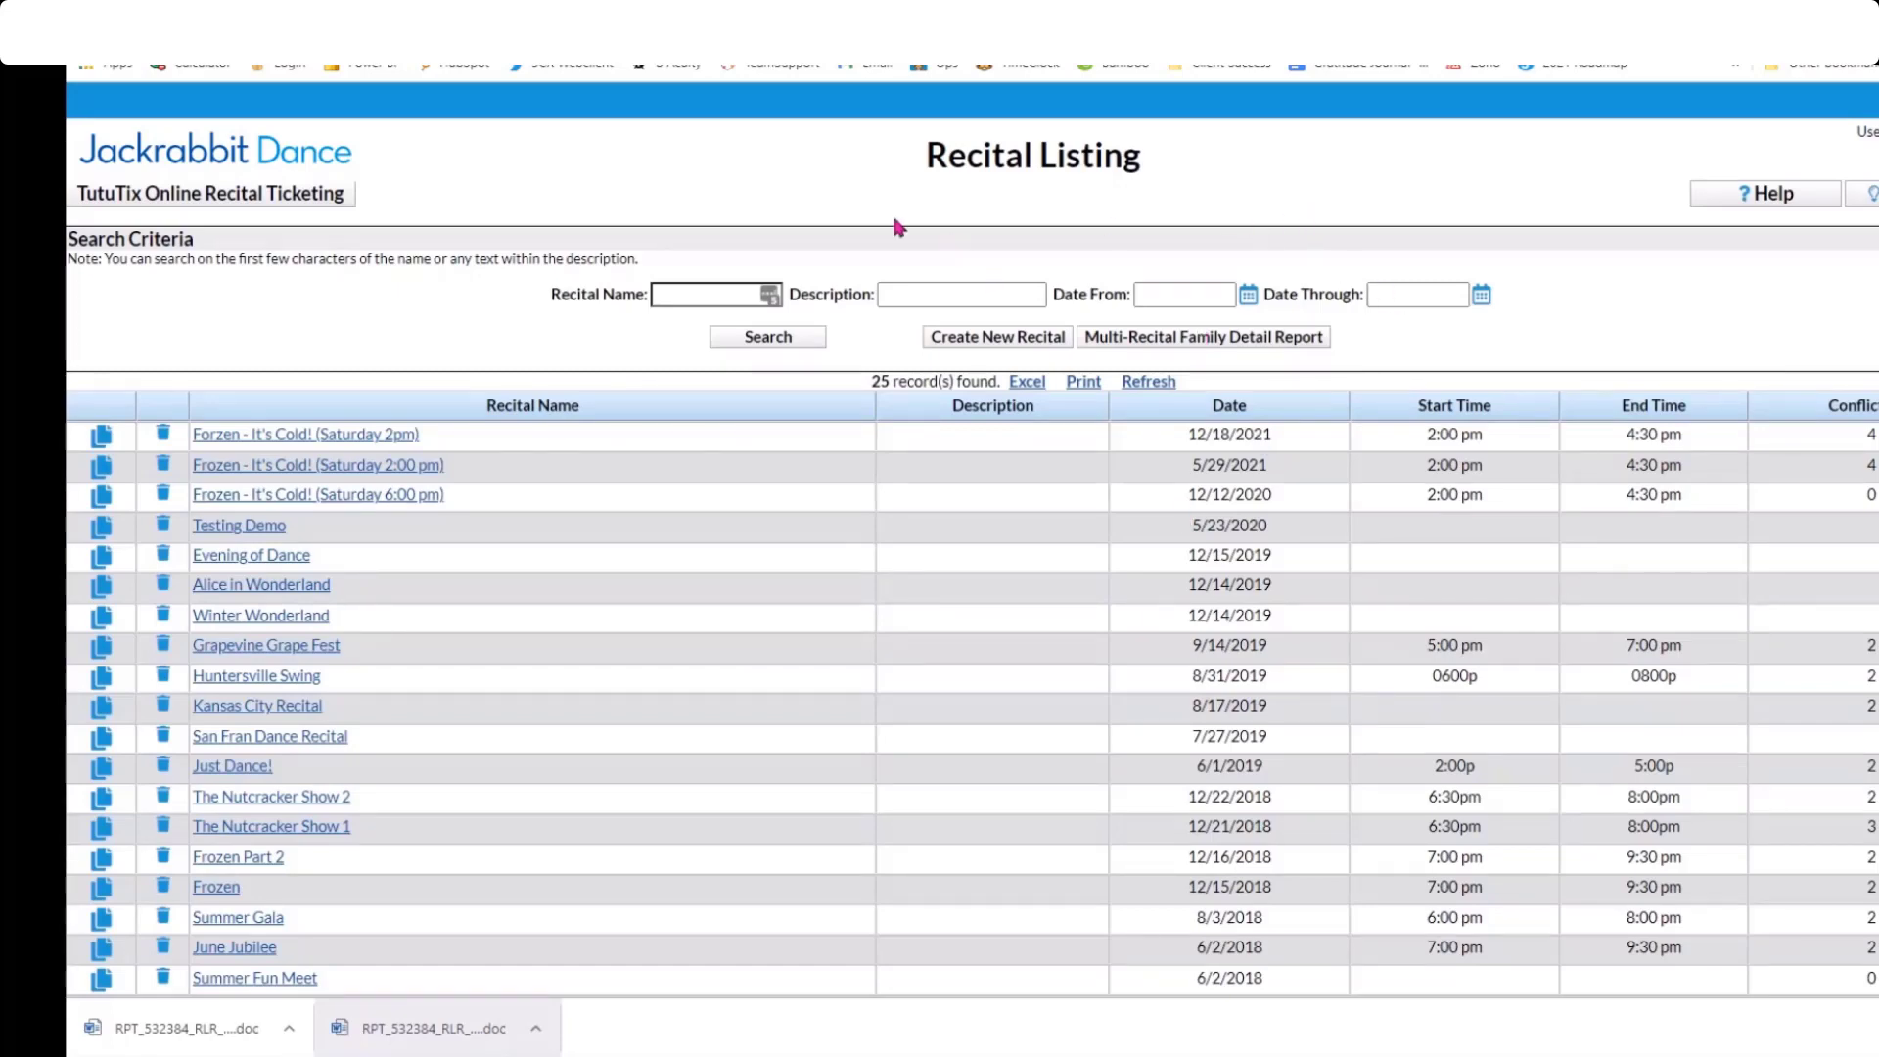
Create a check in/out sheet with no columns for the Forzen - It's Cold! (Saturday 2pm) recital, review its student list, and close it.
{"action": "left_click", "coordinate": [344, 441]}
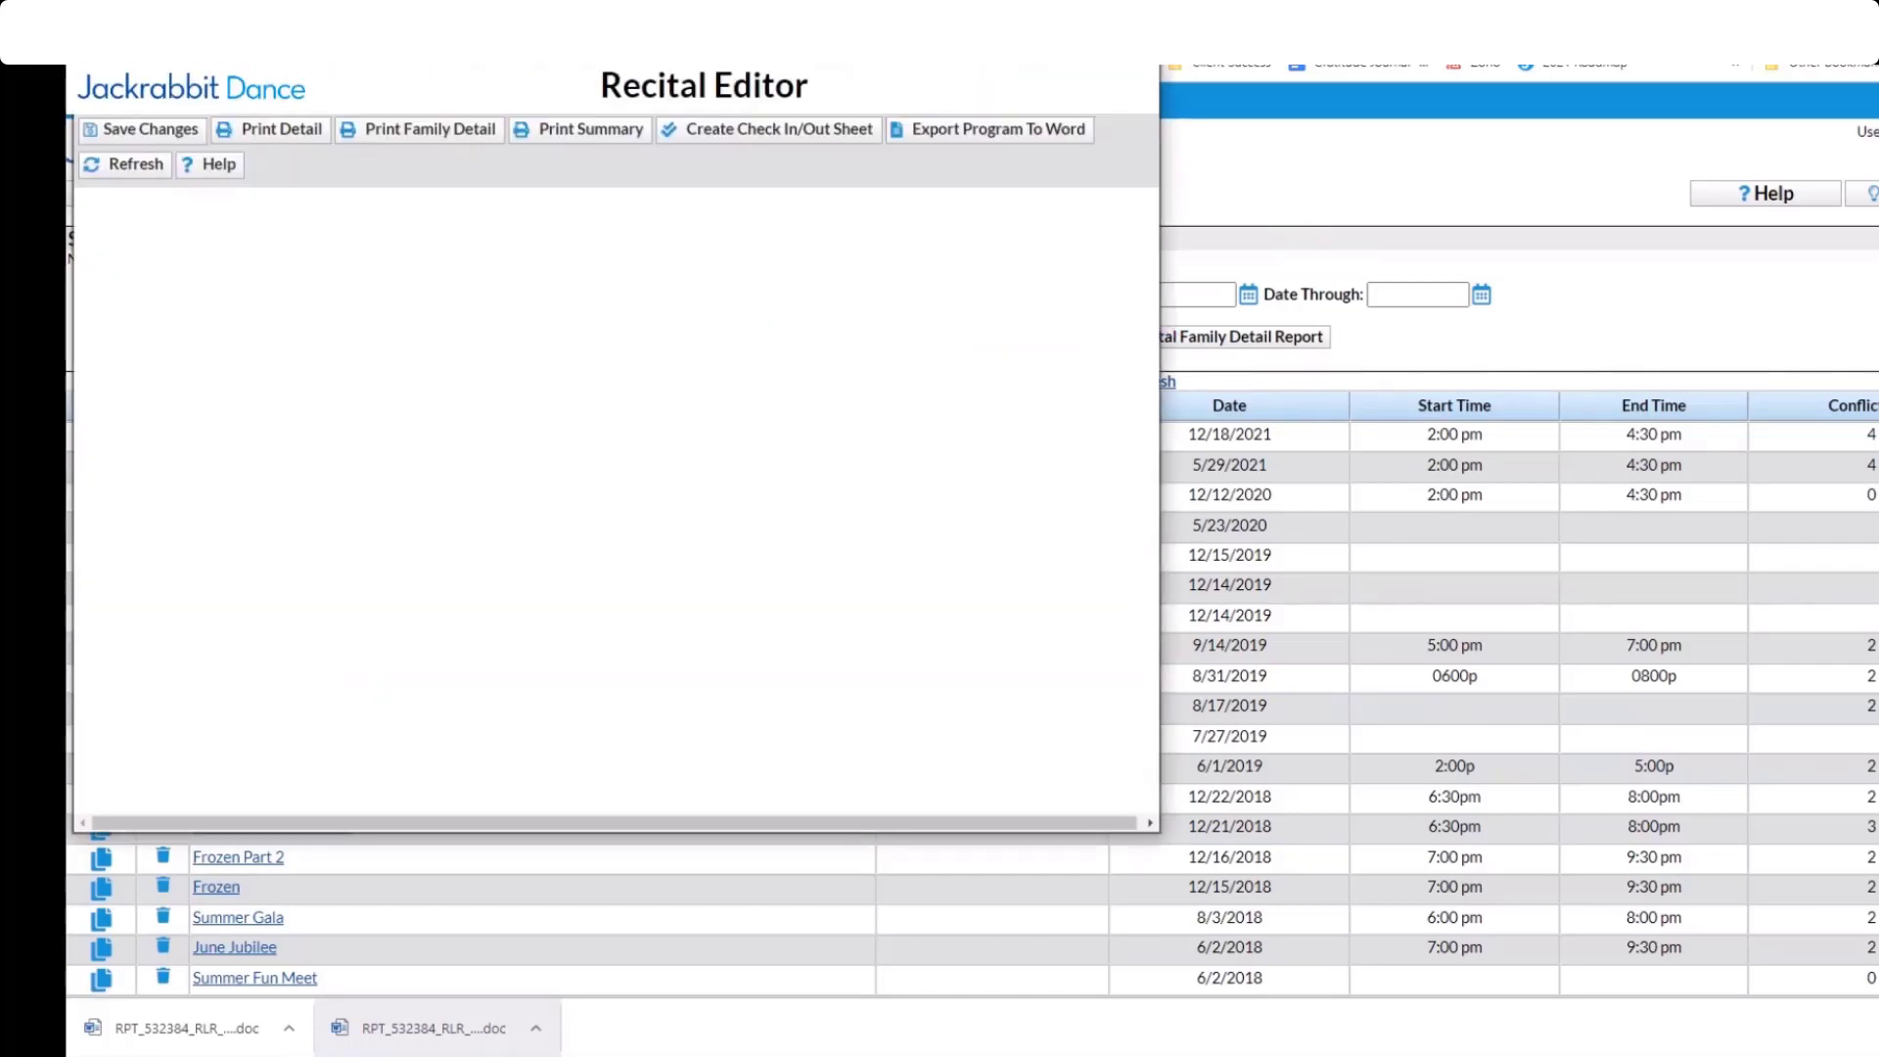
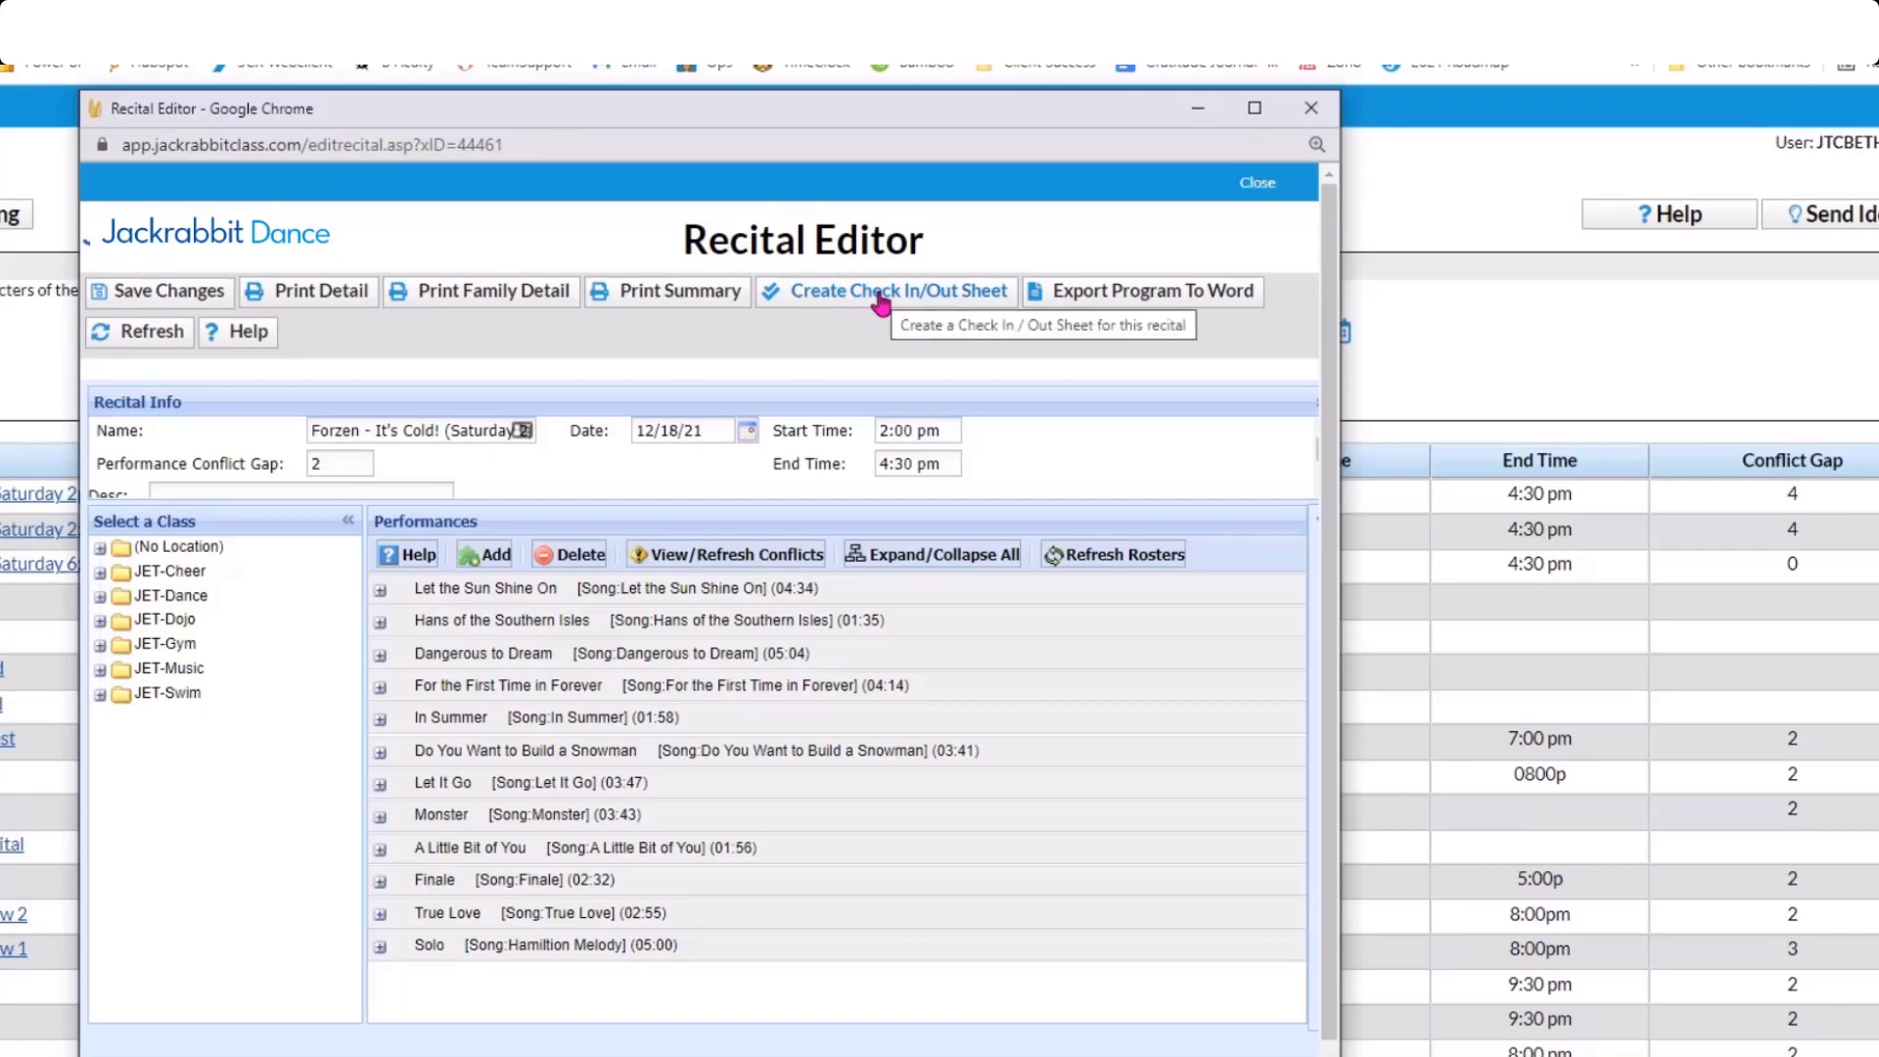
{"action": "left_click", "coordinate": [881, 303]}
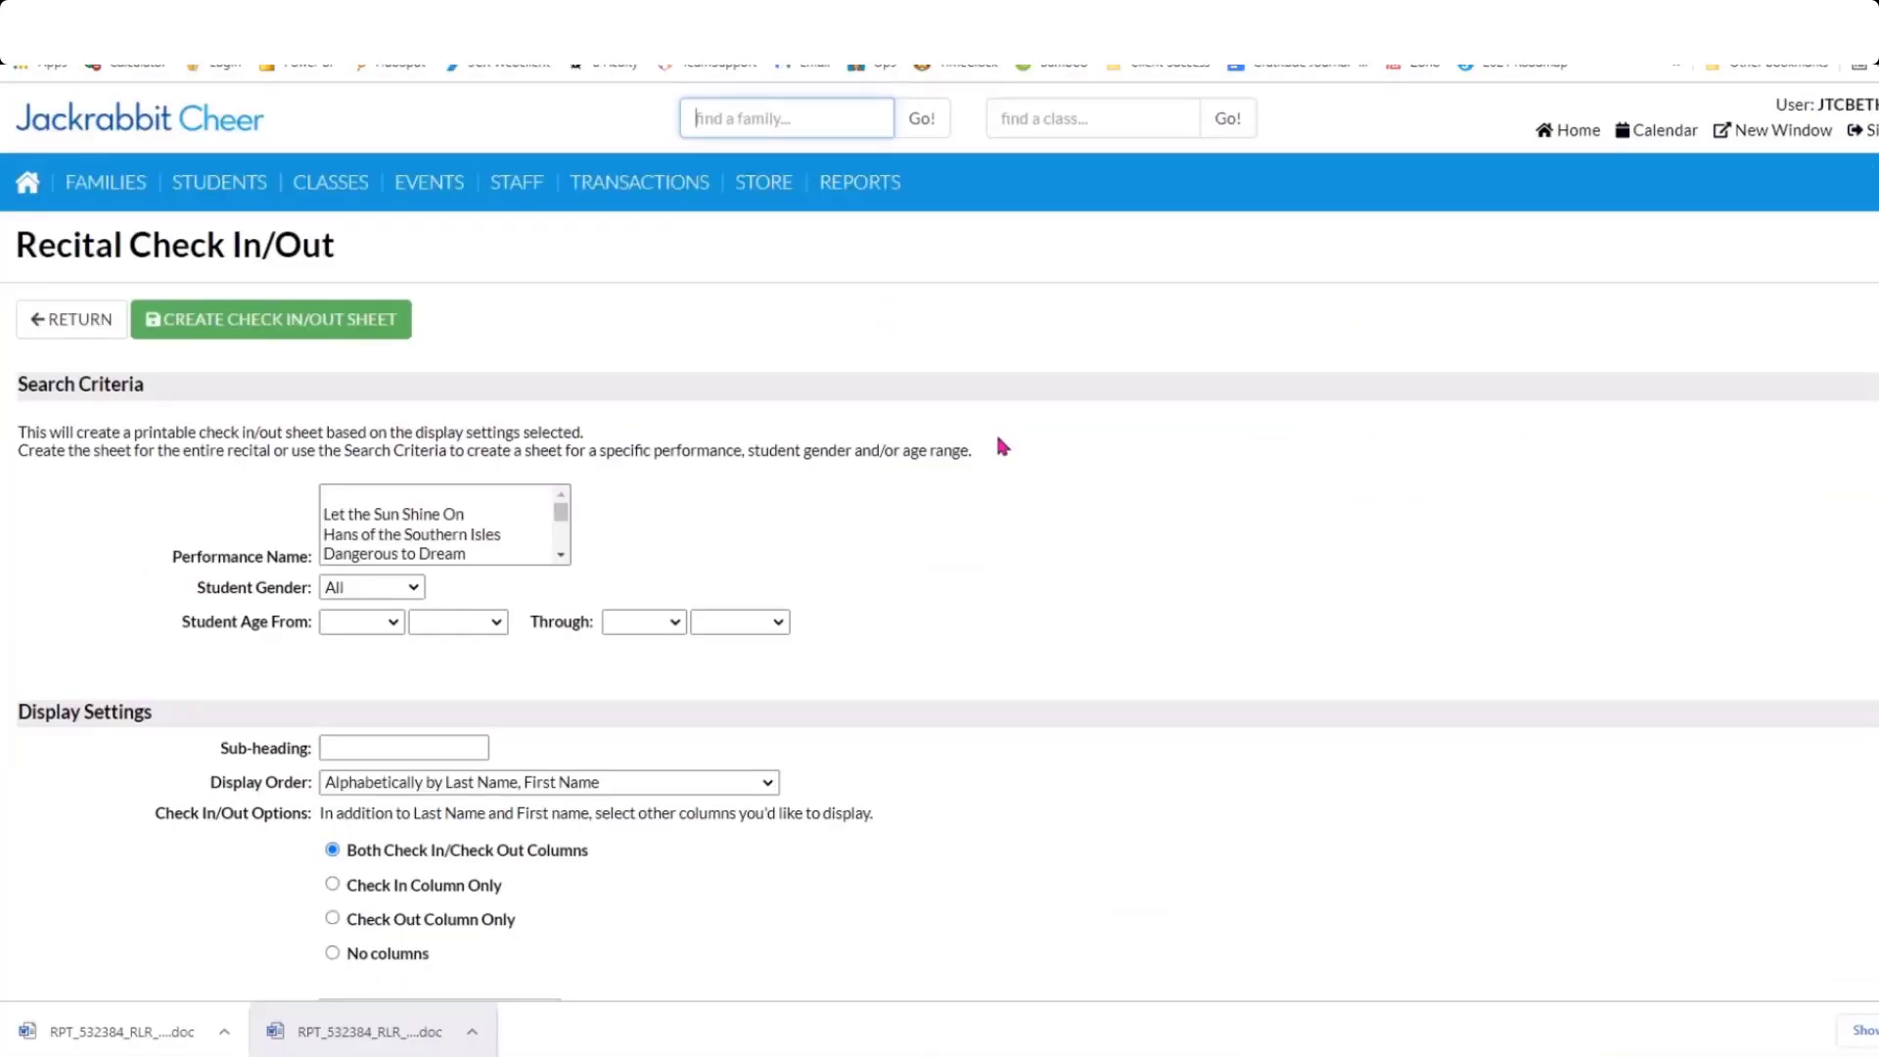
{"action": "left_click", "coordinate": [333, 953]}
{"action": "scroll", "coordinate": [699, 874], "scroll_direction": "down", "scroll_amount": 1}
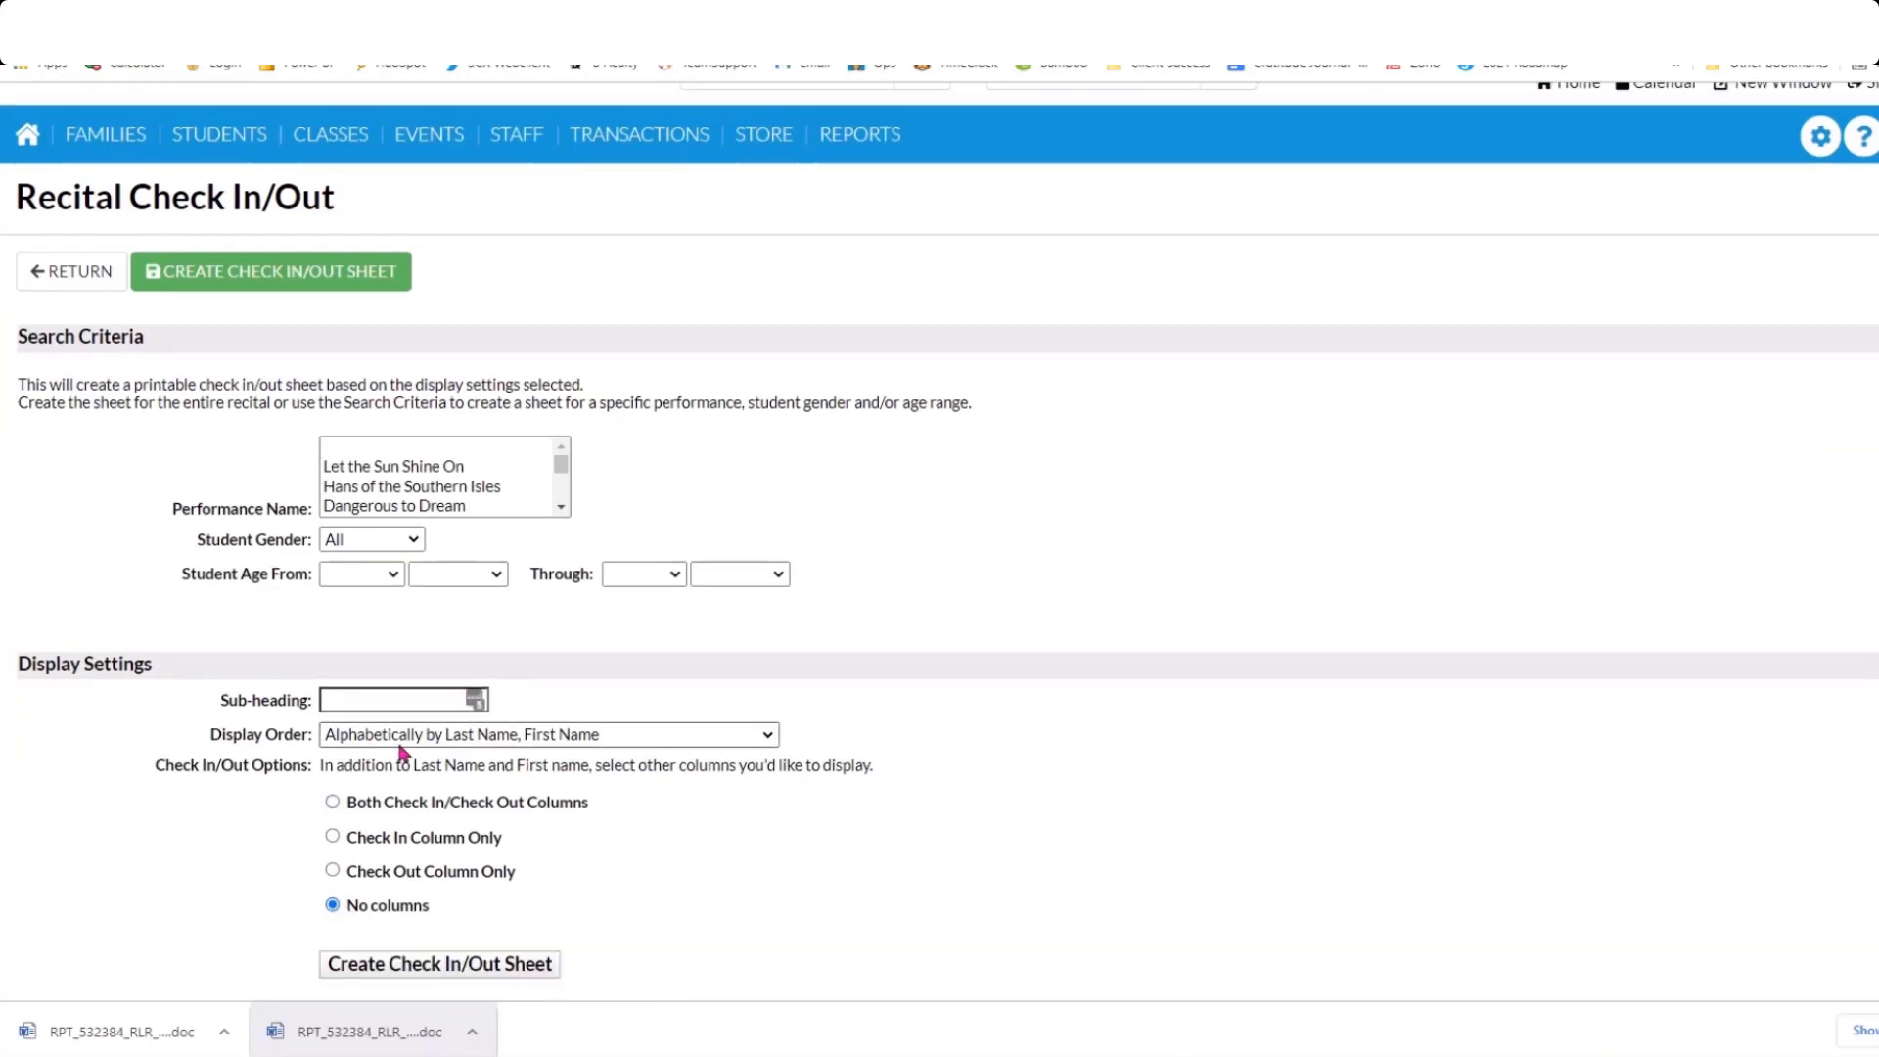
{"action": "left_click", "coordinate": [311, 278]}
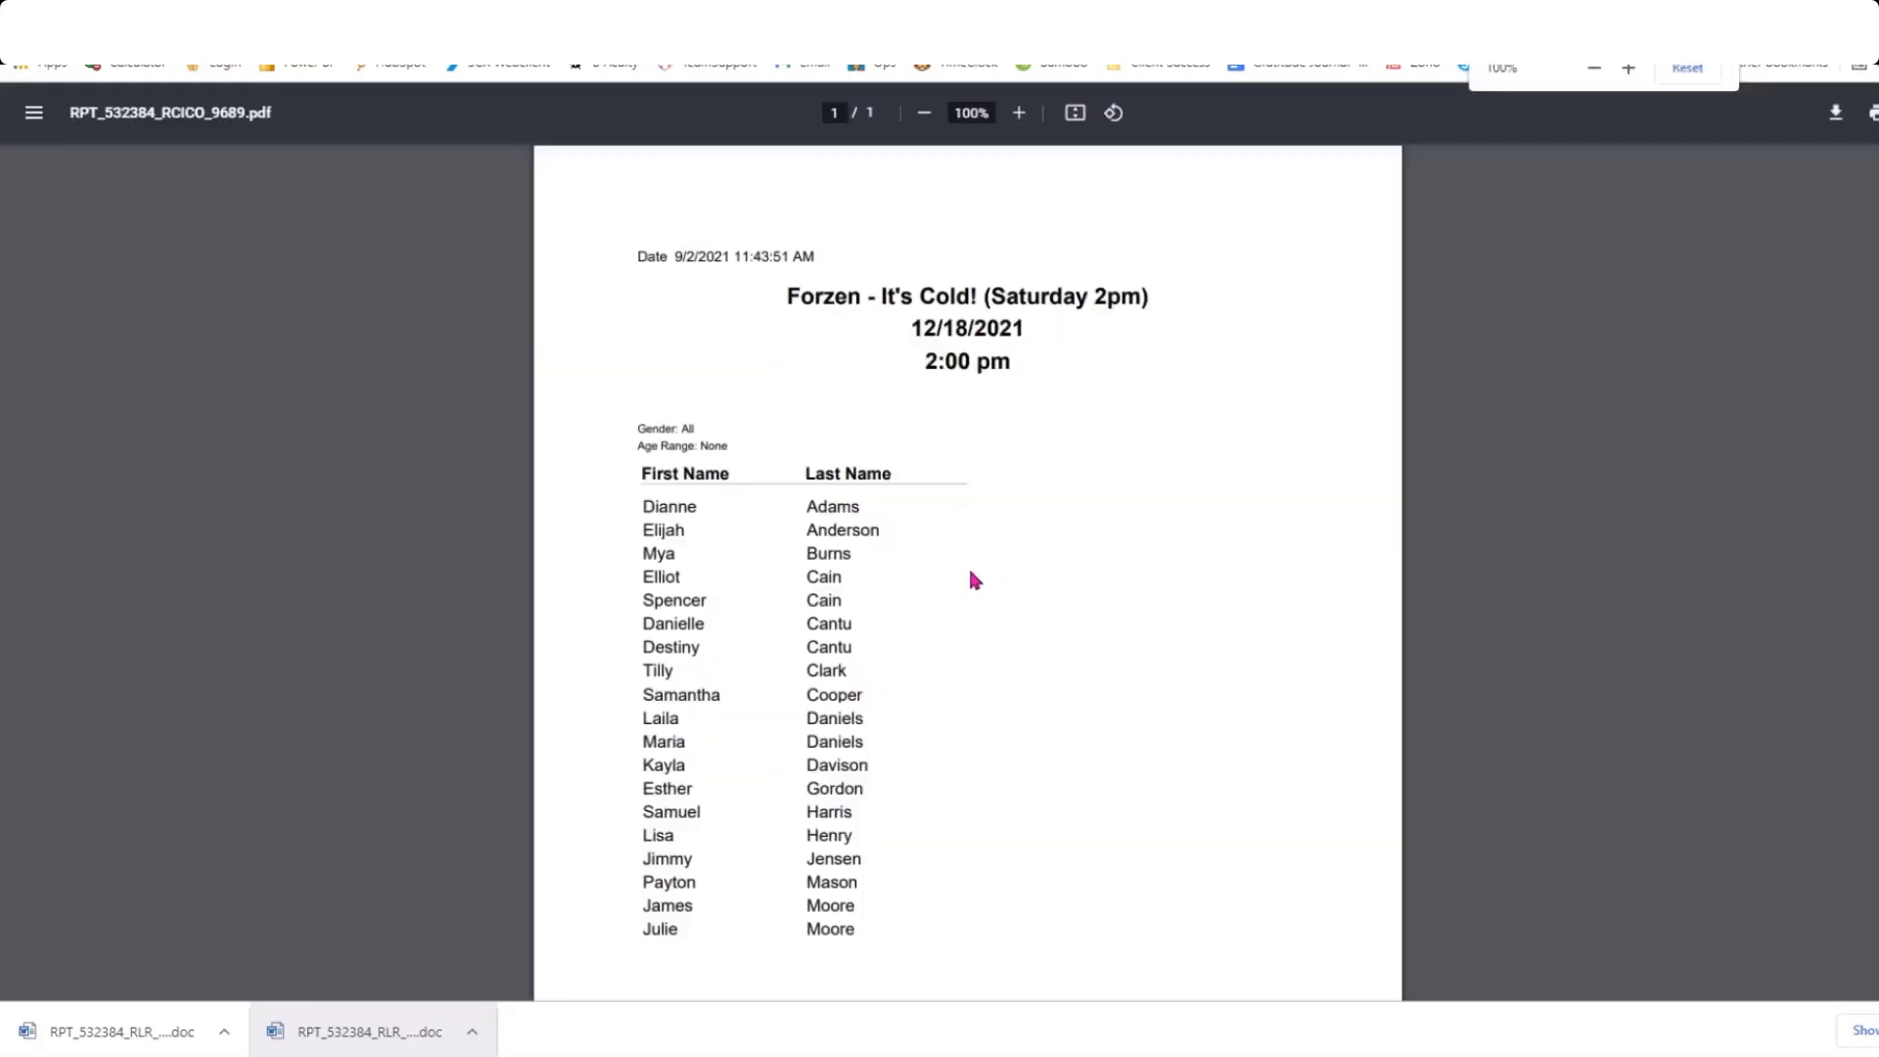
{"action": "scroll", "coordinate": [1107, 751], "scroll_direction": "down", "scroll_amount": 3}
{"action": "scroll", "coordinate": [1107, 751], "scroll_direction": "up", "scroll_amount": 3}
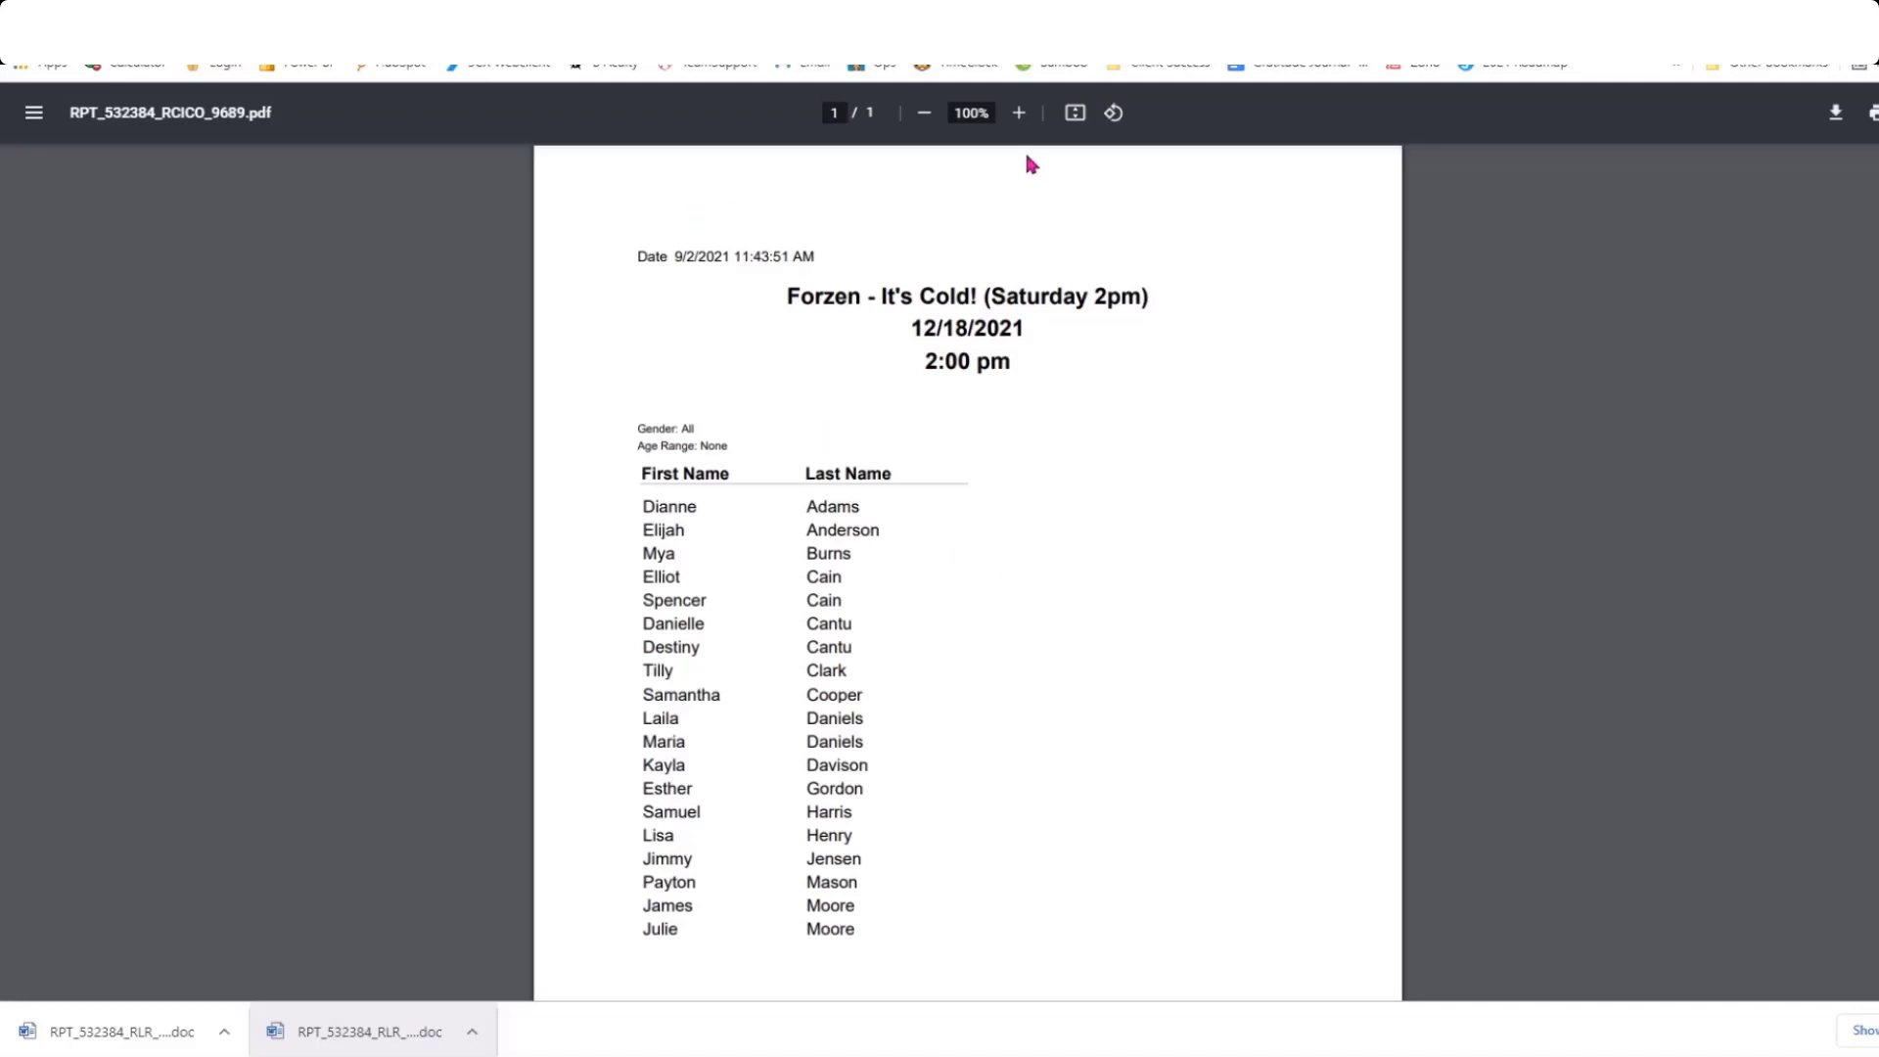
{"action": "key", "text": "ctrl+w"}
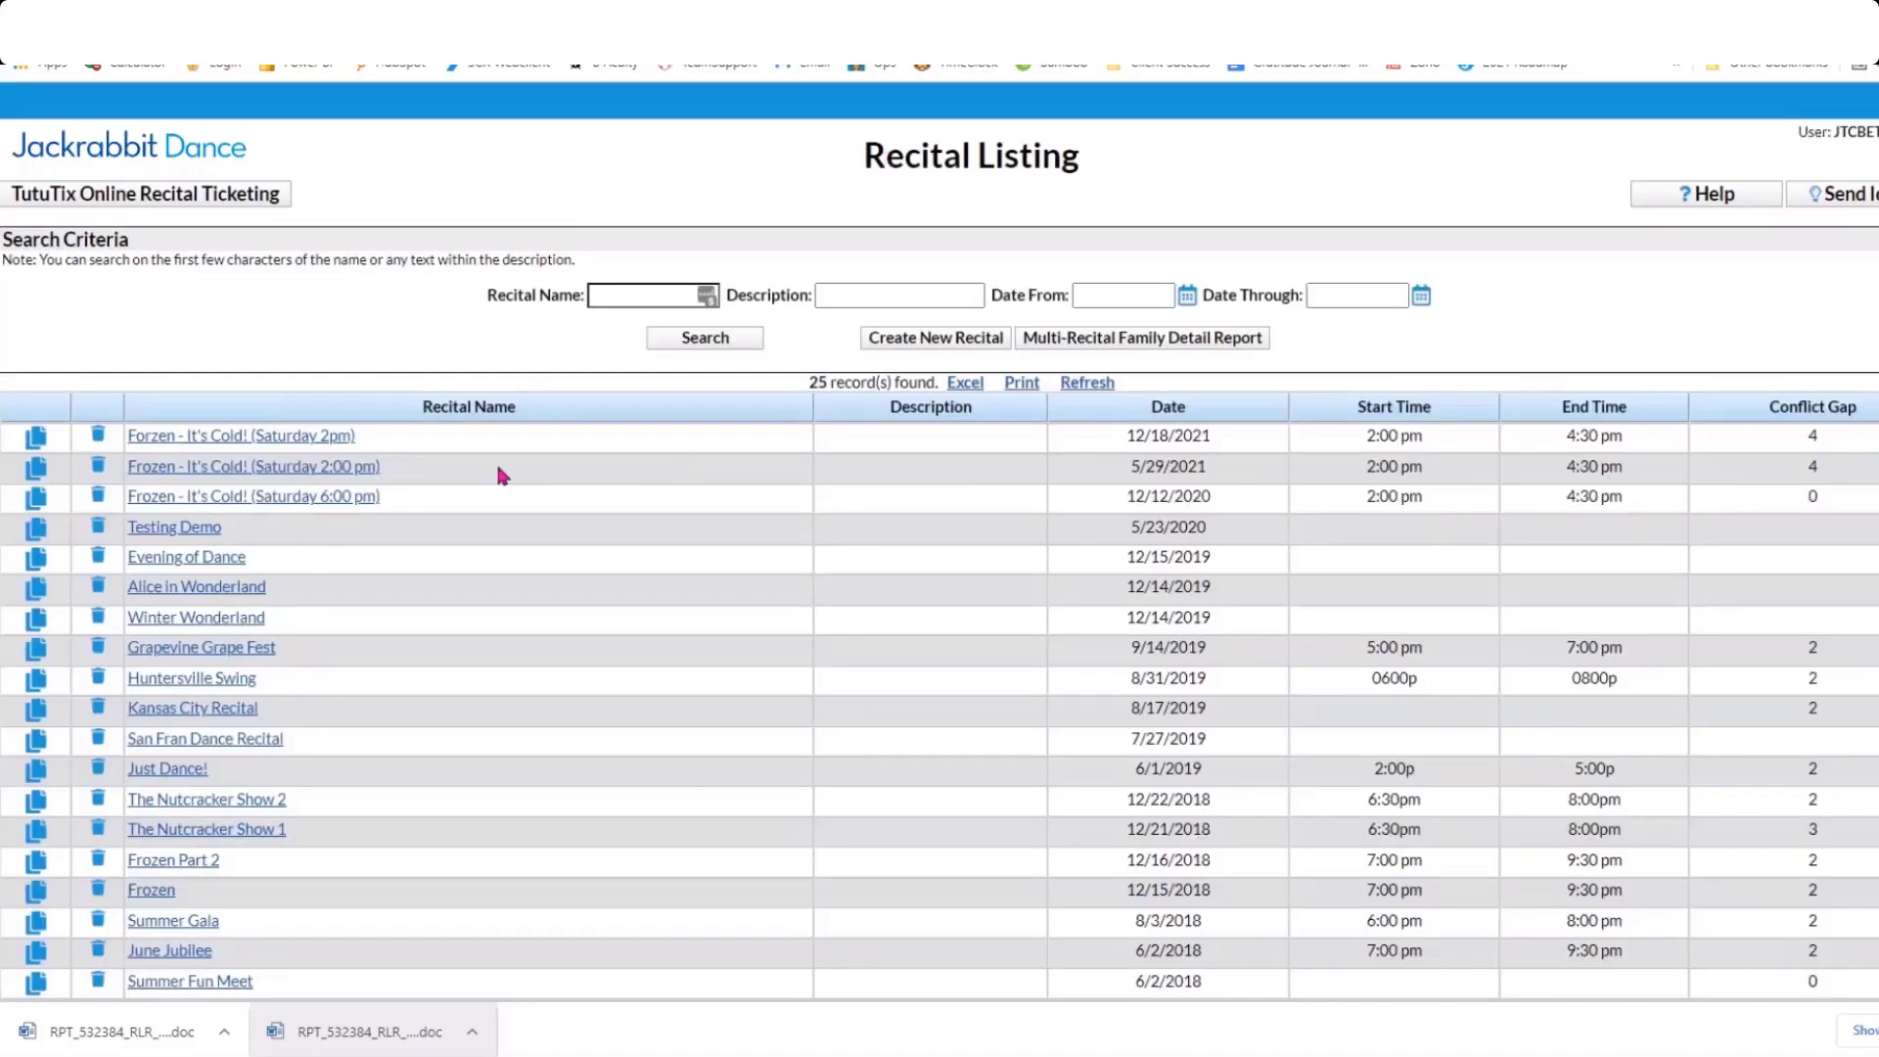
Look at the TutuTix online recital ticketing sign-up page and return to the recital listing.
{"action": "left_click", "coordinate": [159, 206]}
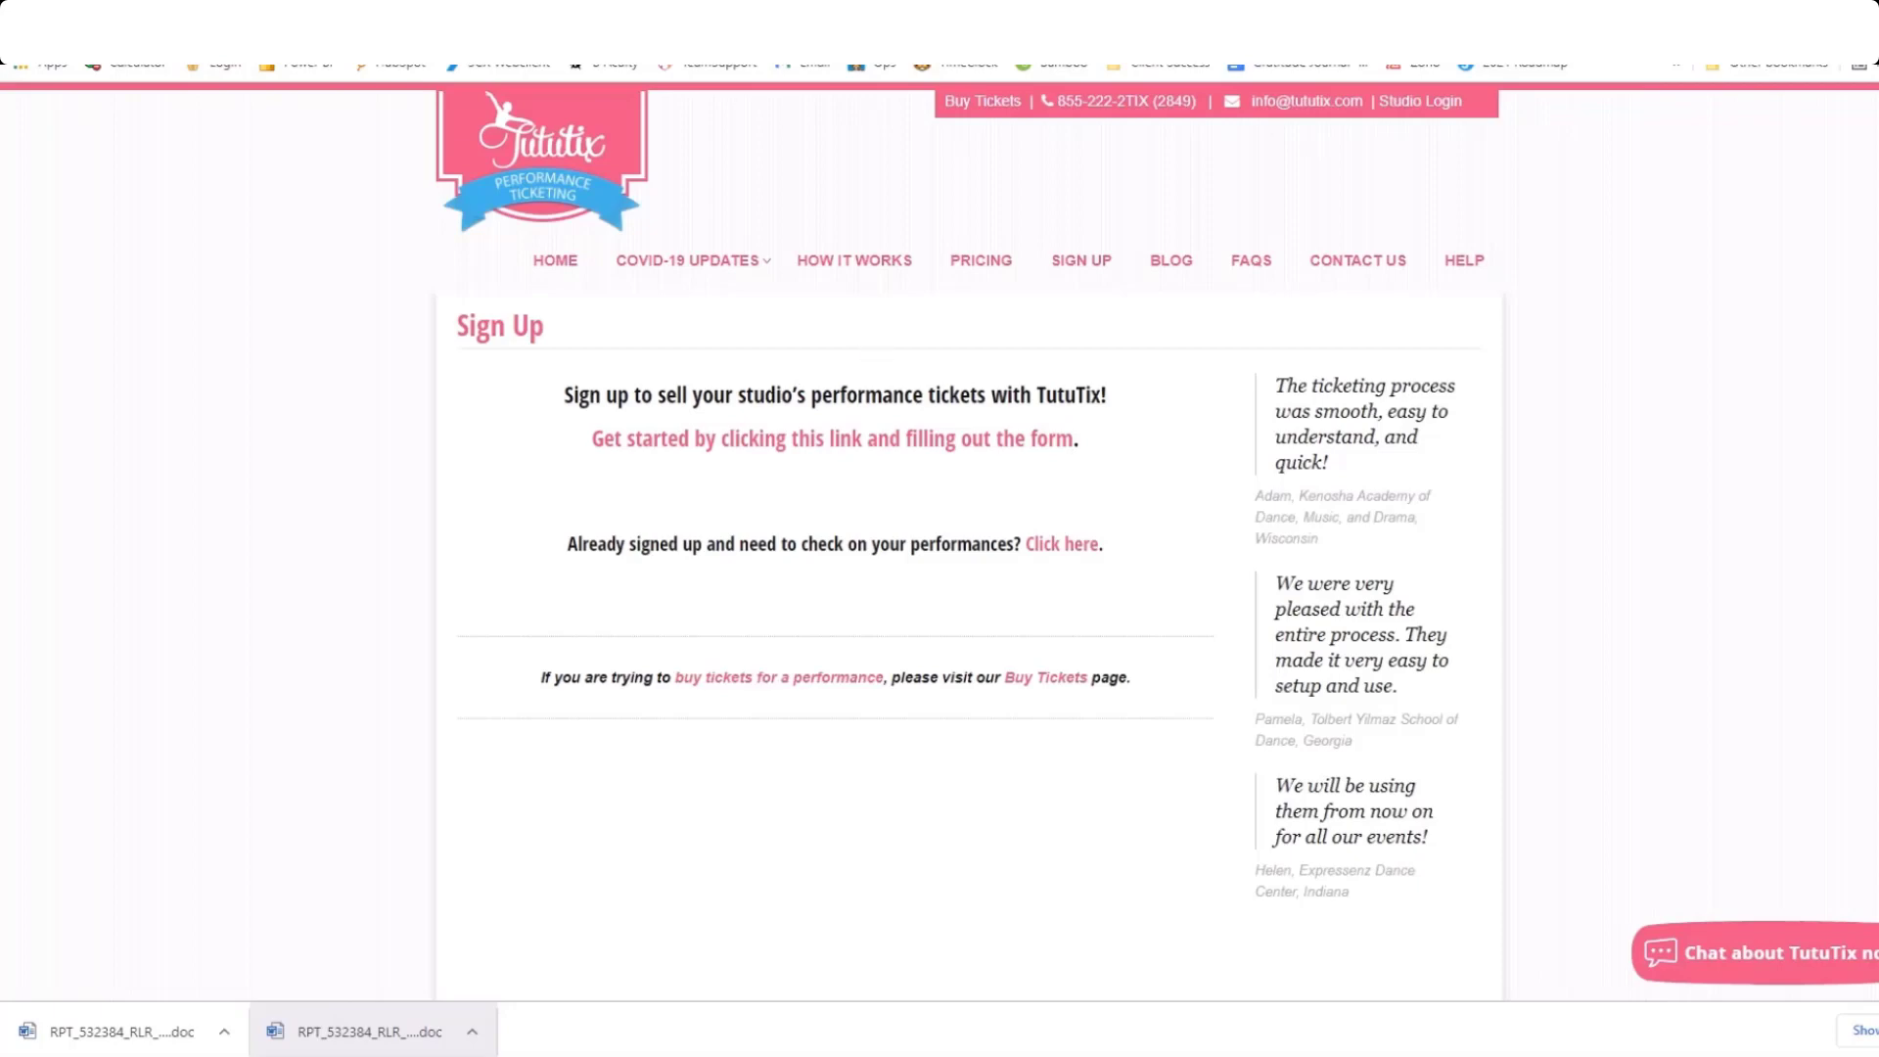
{"action": "left_click", "coordinate": [636, 21]}
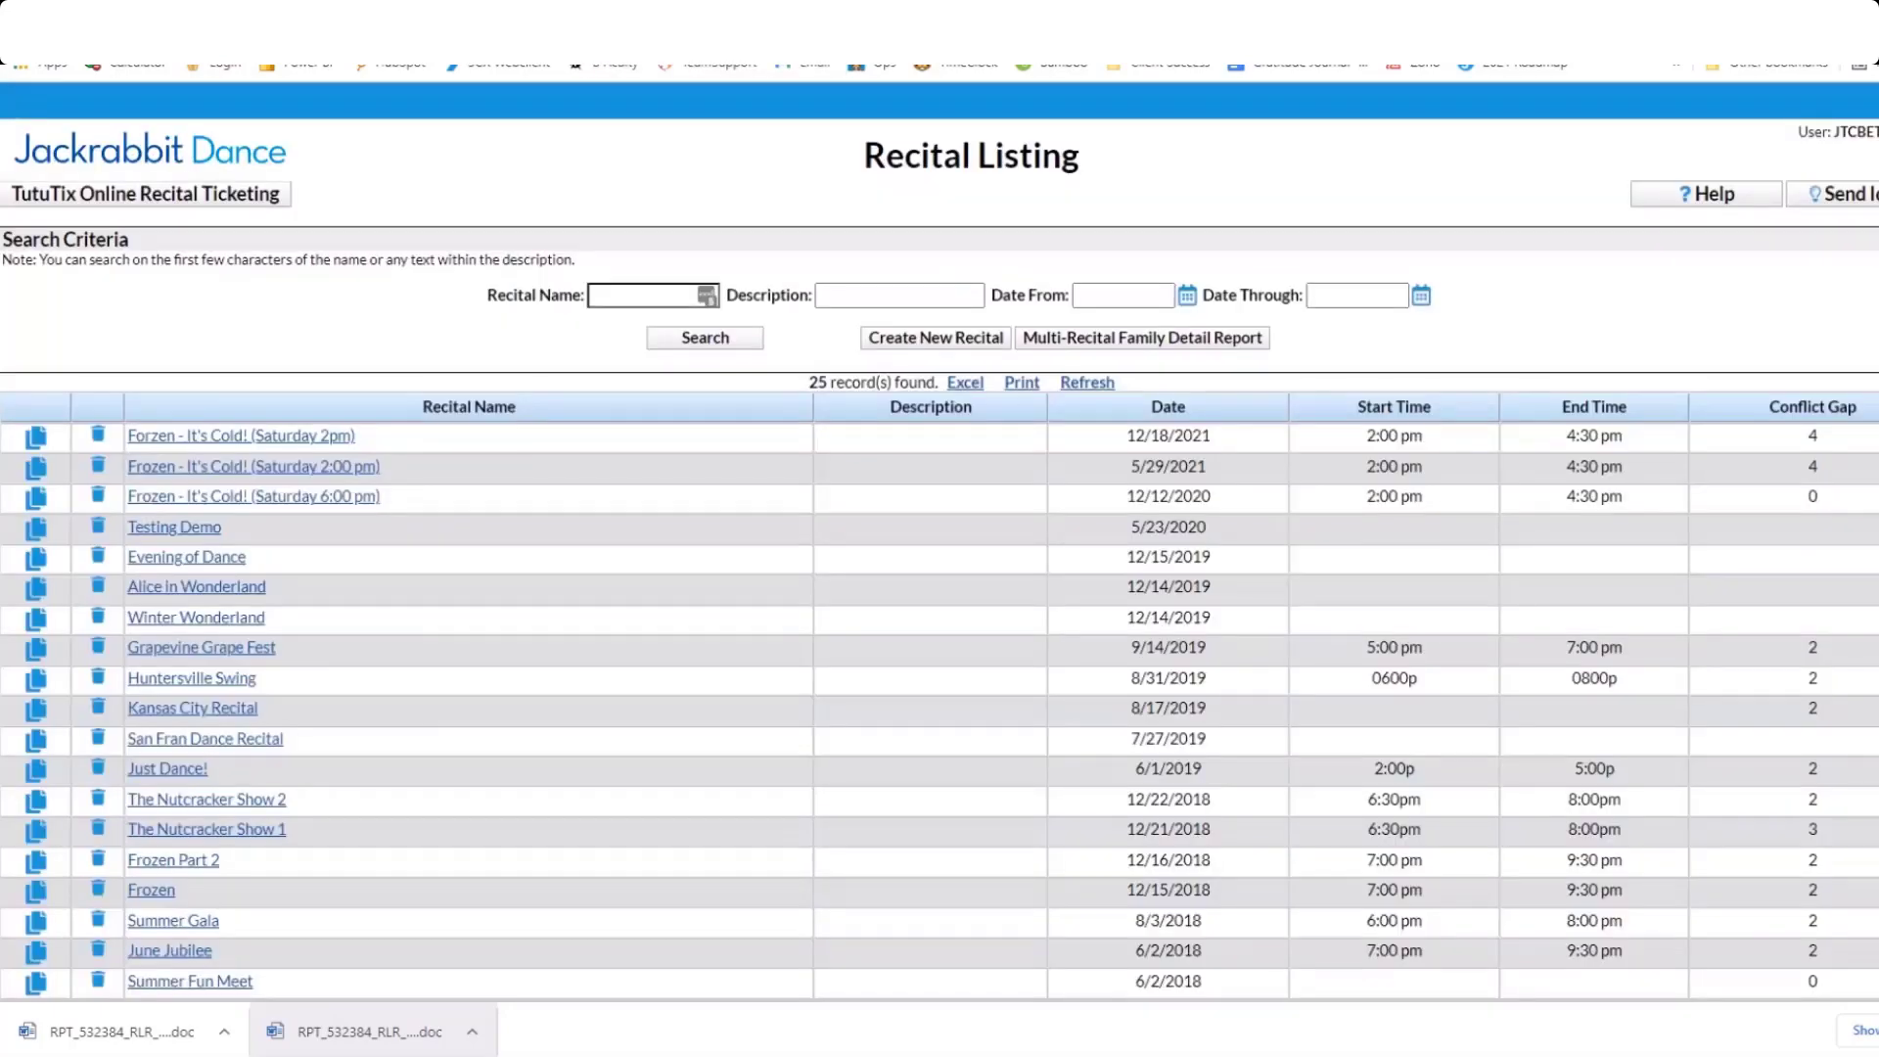